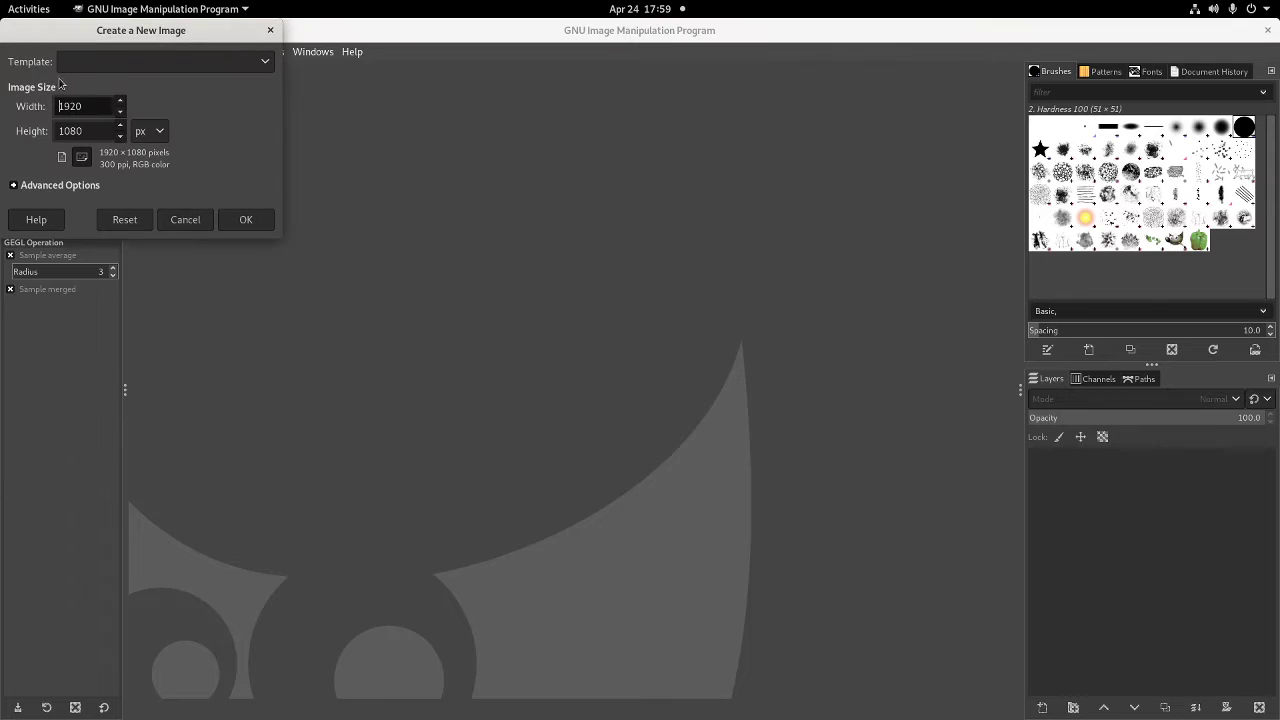
Set the new image's width and height to 14000 px each
left_click(148, 131)
left_click(150, 150)
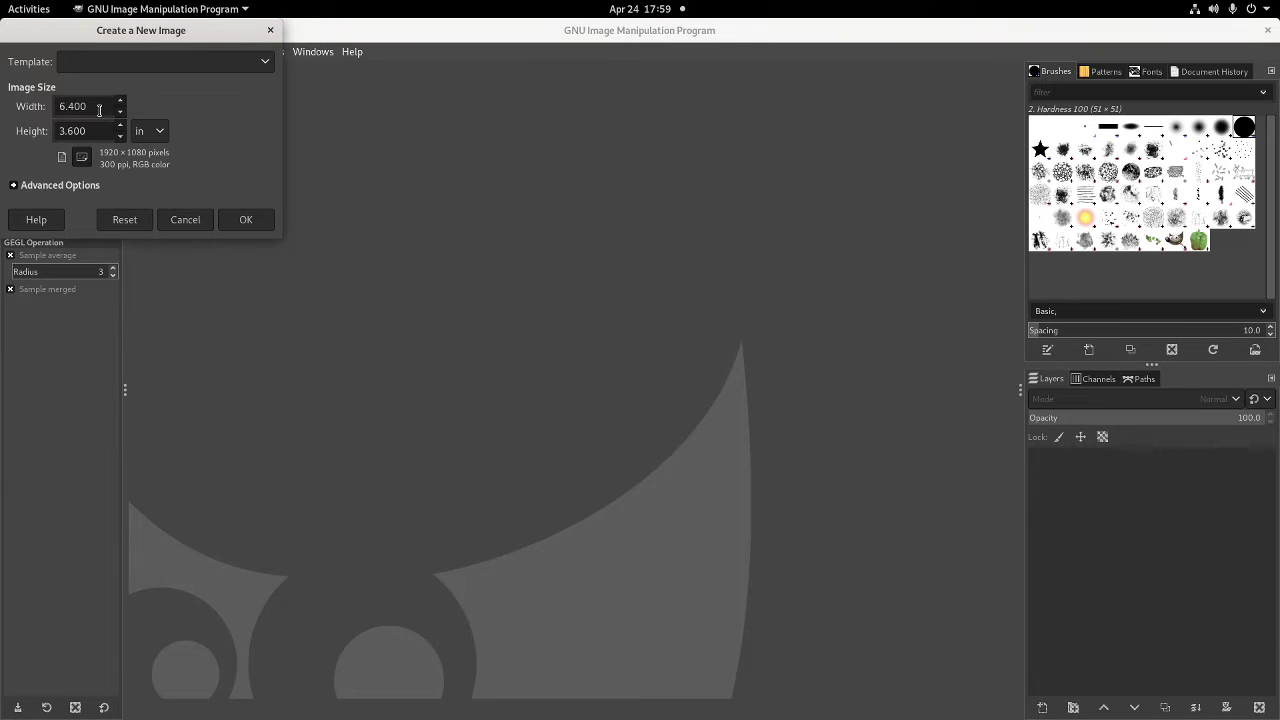
left_click(148, 140)
left_click(165, 108)
double_click(70, 106)
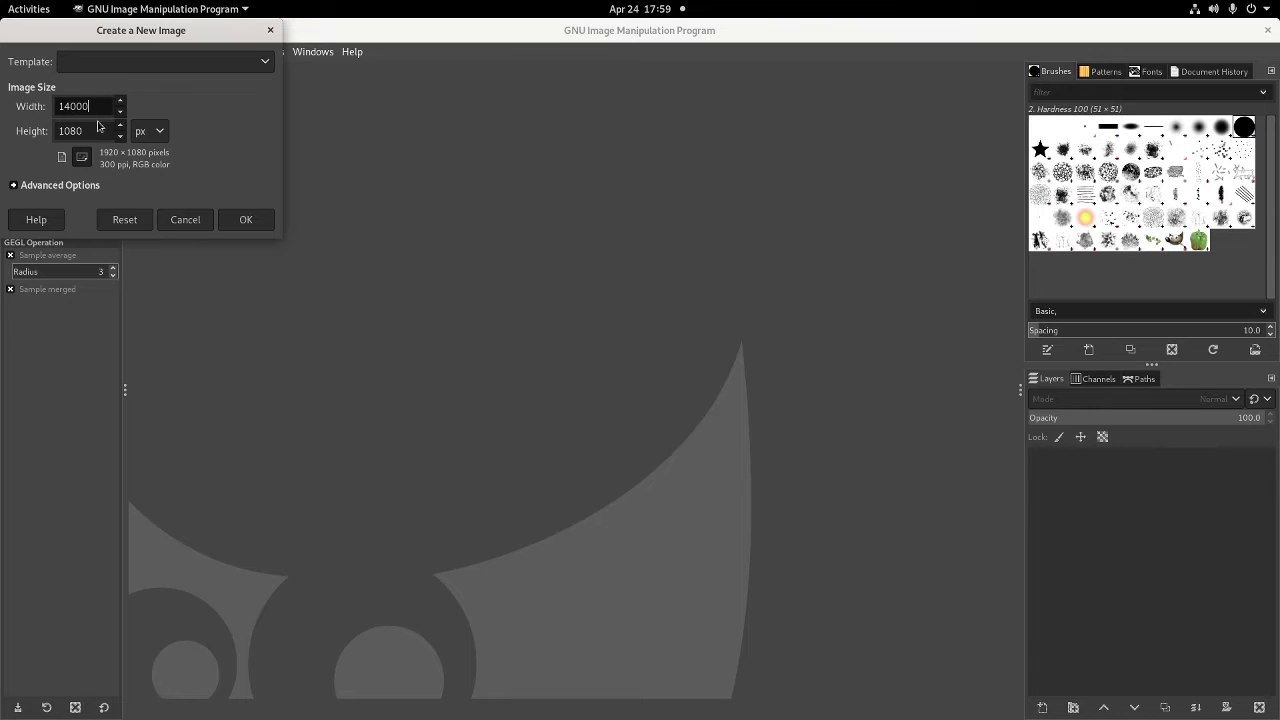
key("Tab")
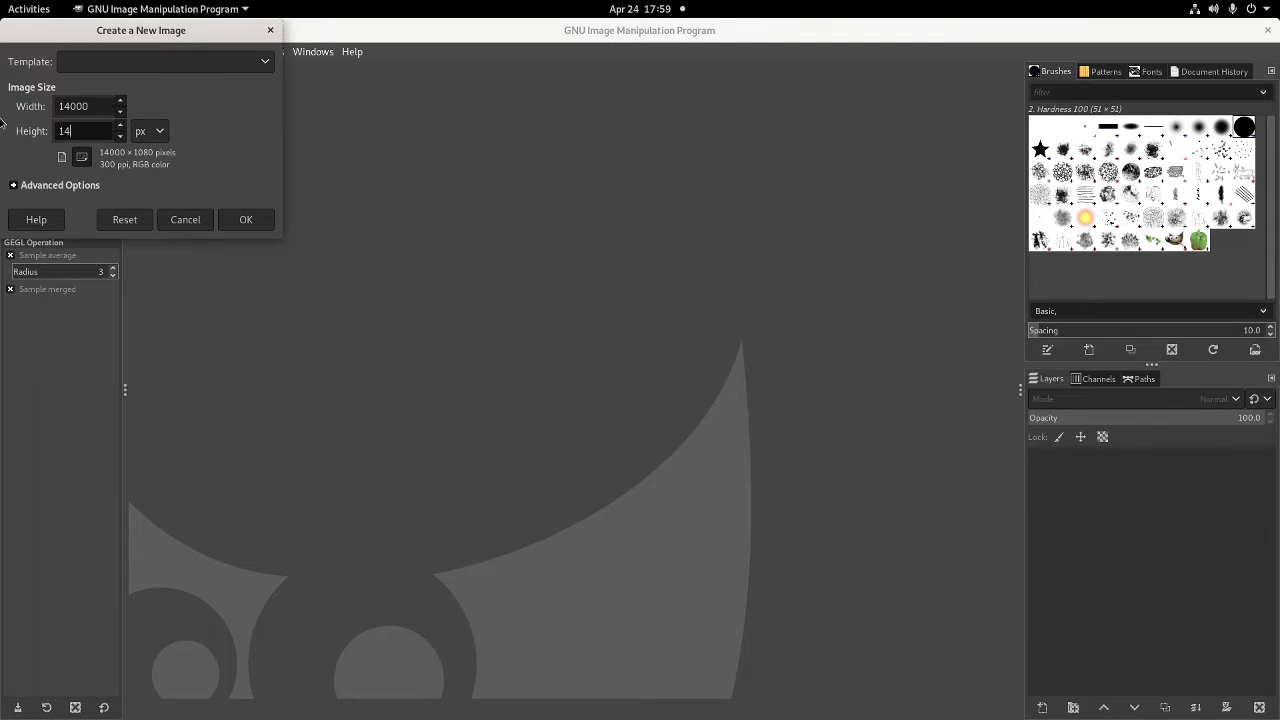
left_click(104, 112)
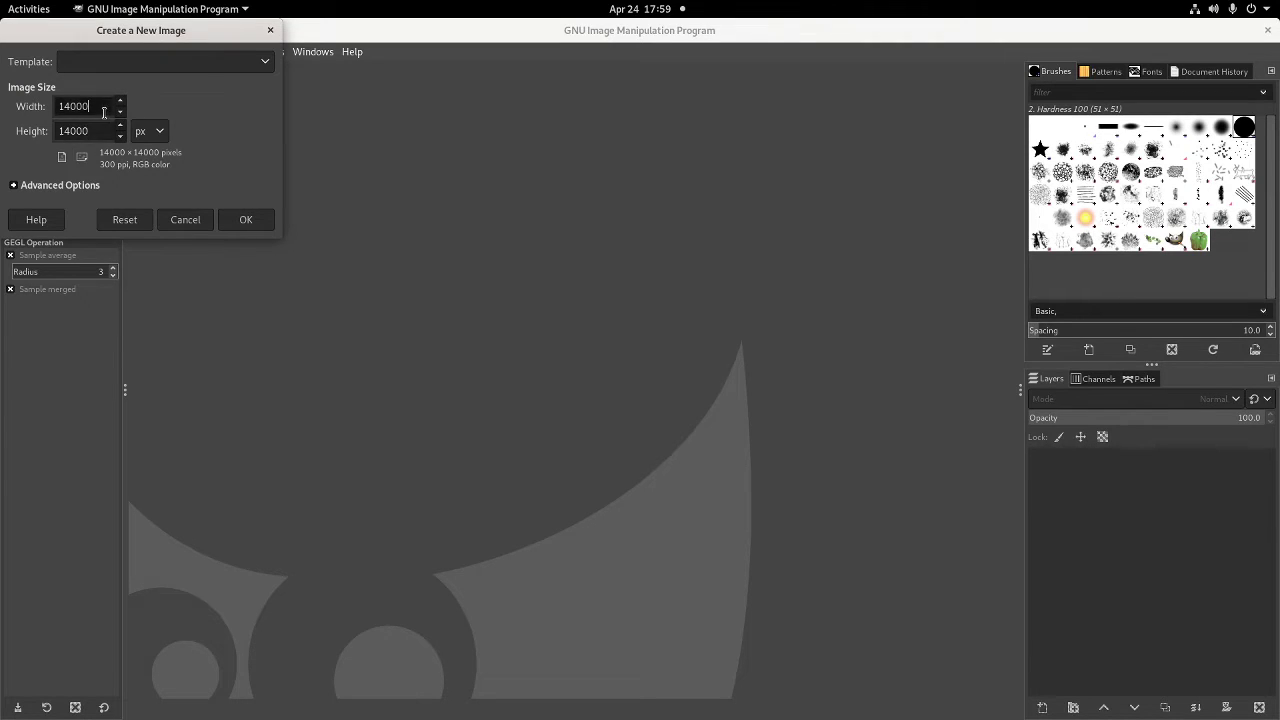
Set the X and Y resolution to 600 pixels/in and create the image, accepting its large size
left_click(80, 186)
key("Tab")
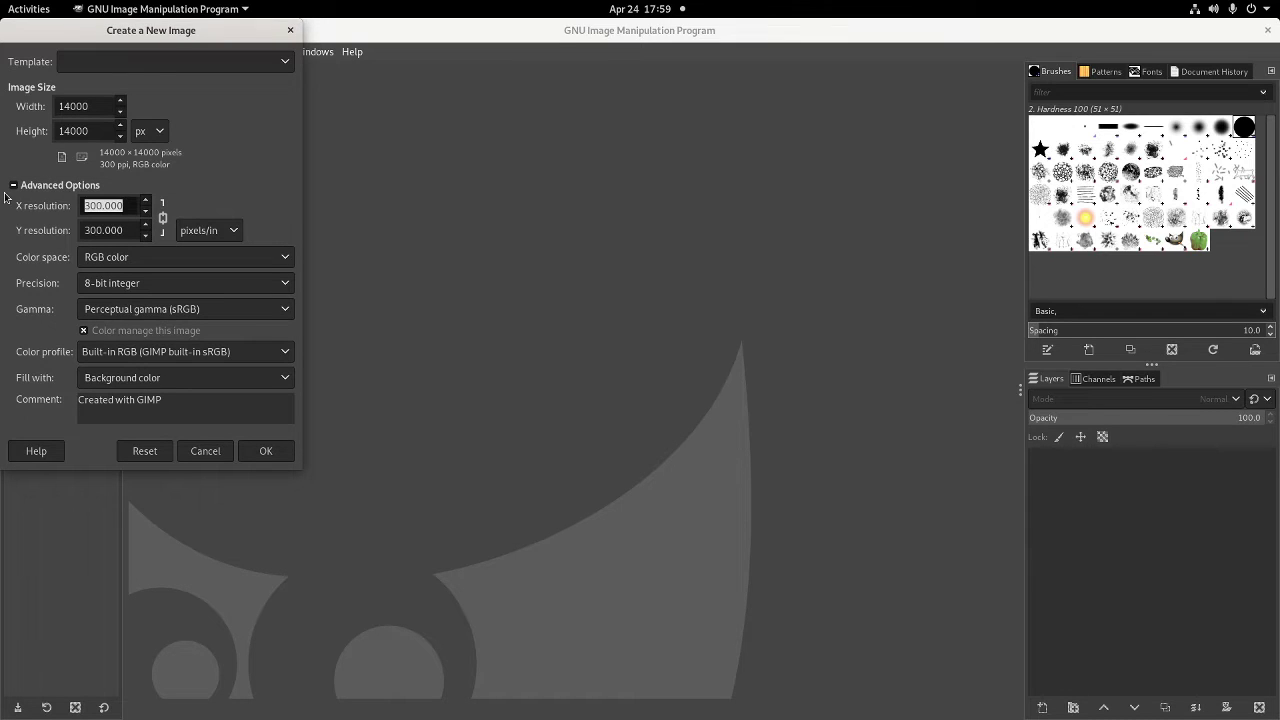
type("600")
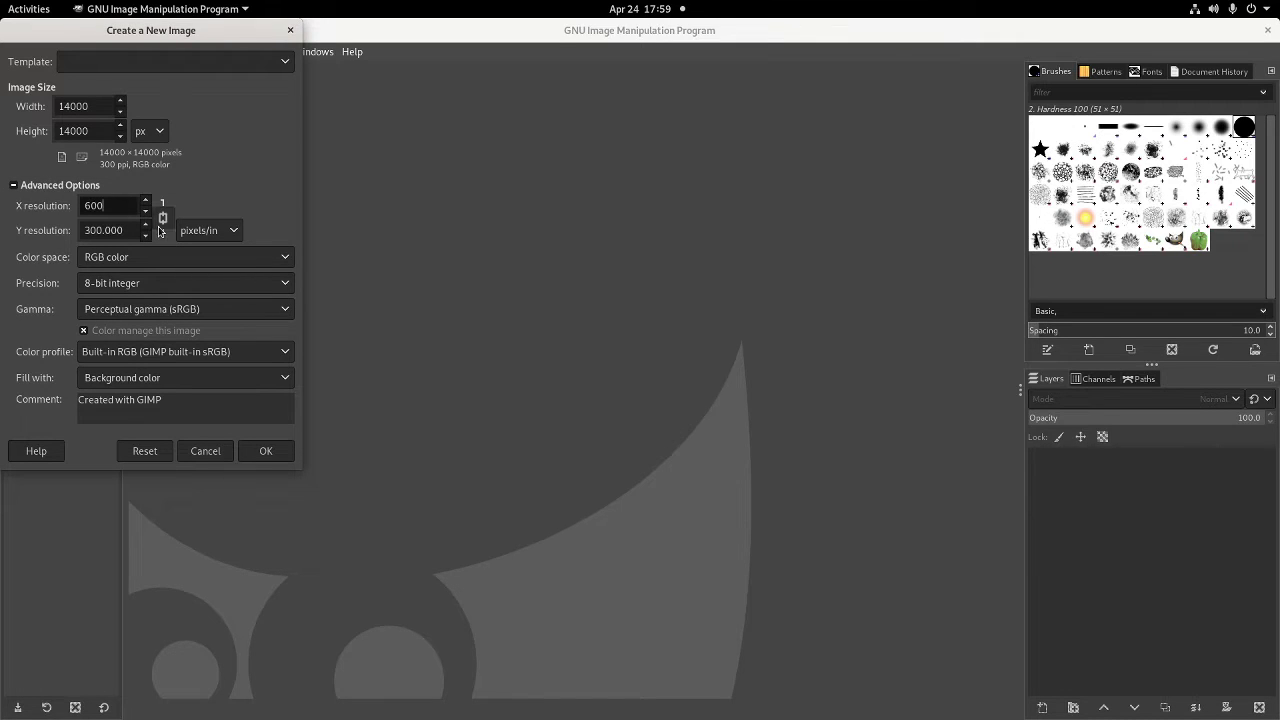
left_click(131, 234)
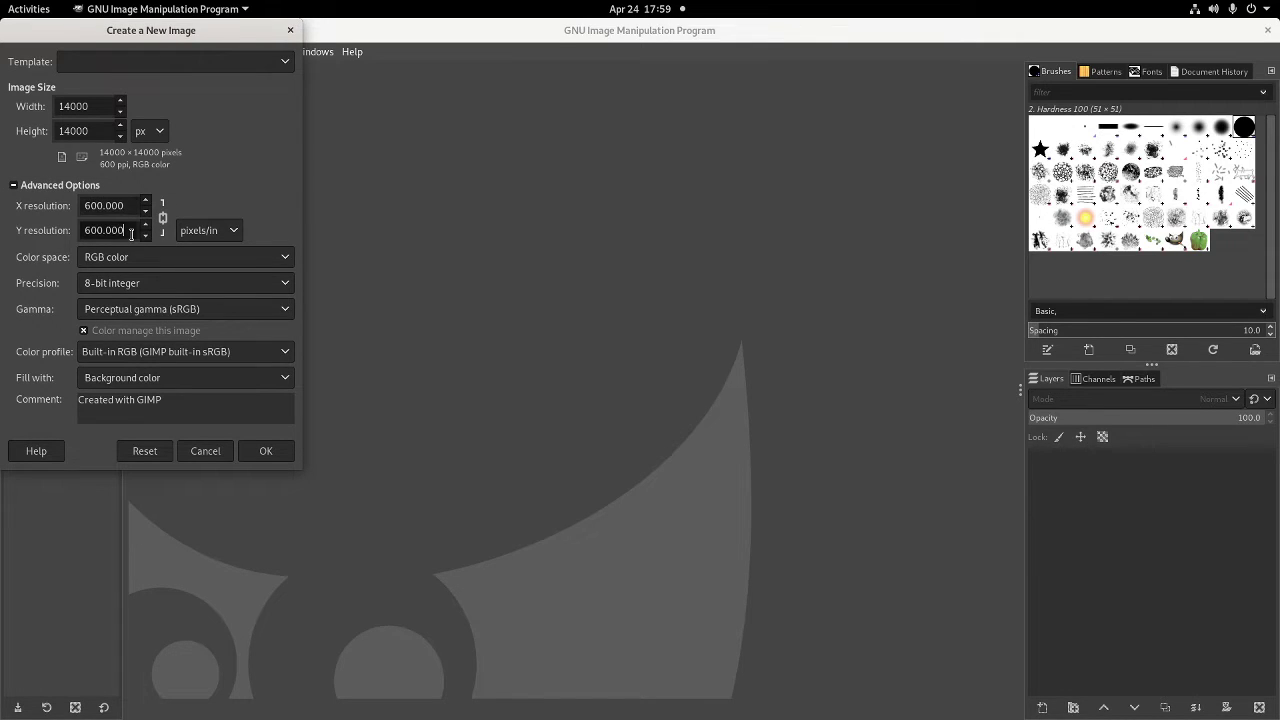
left_click(255, 451)
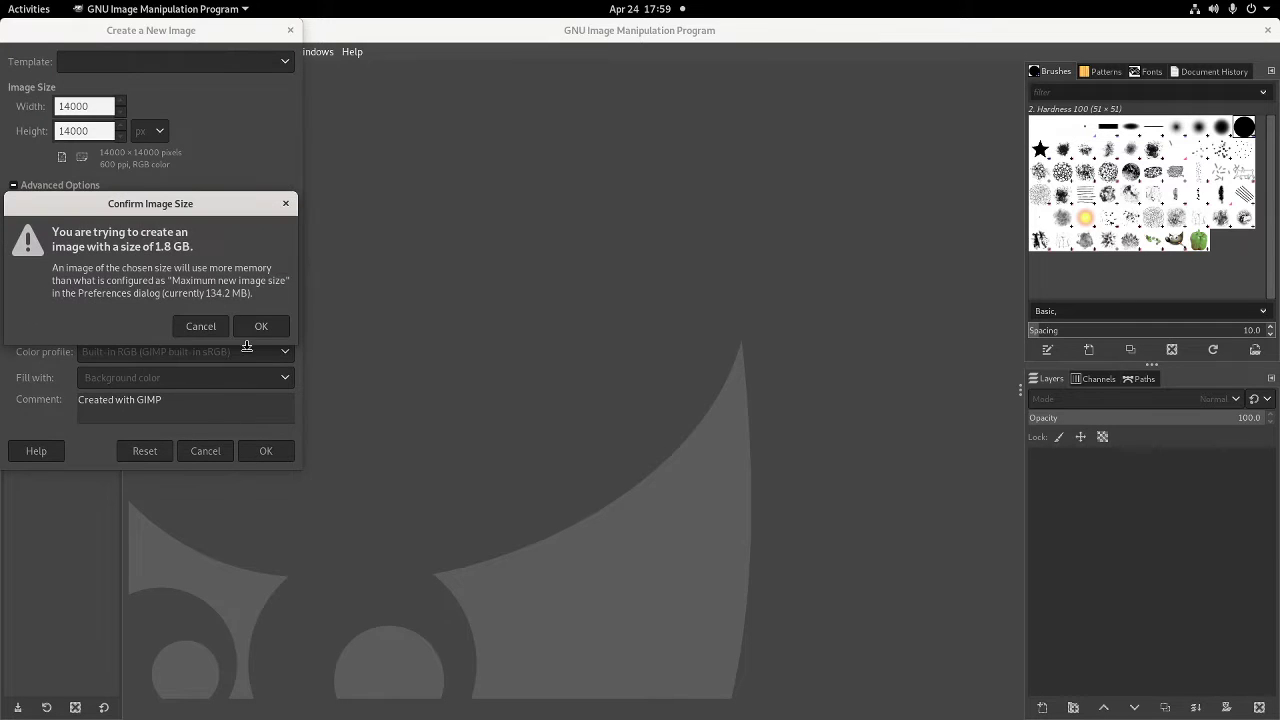
left_click(261, 325)
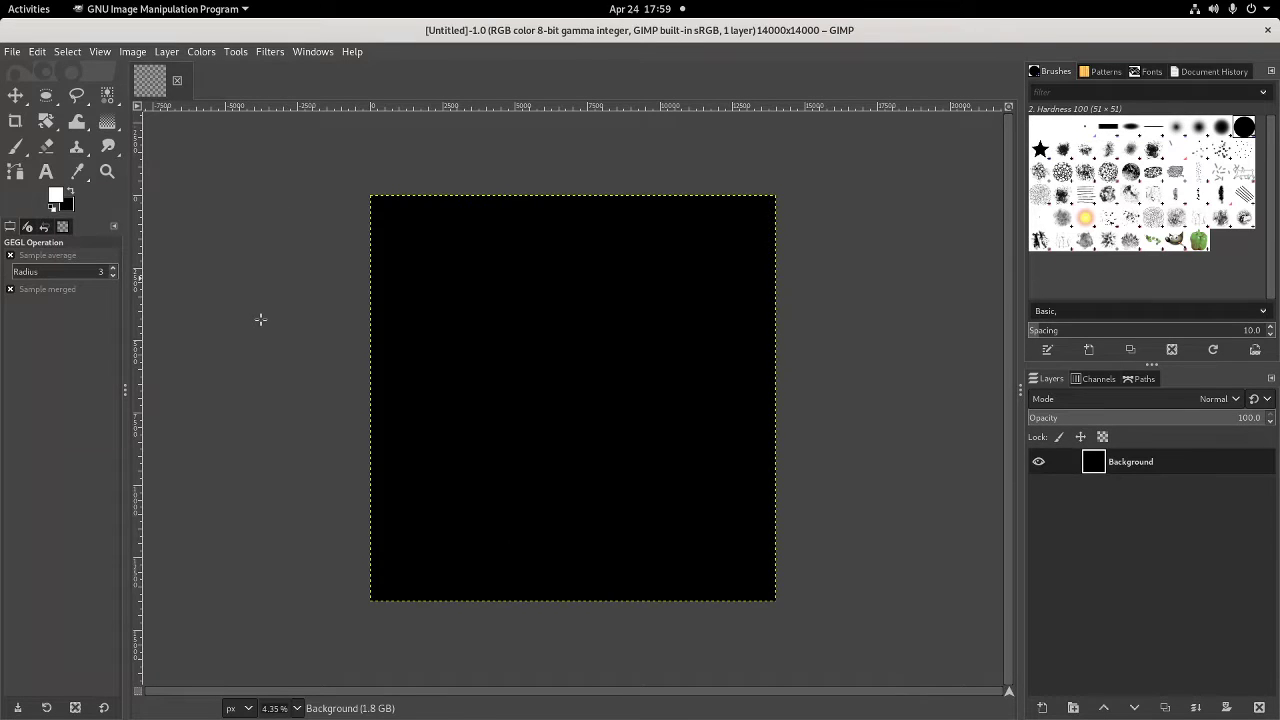
Add a new layer filled with transparency and delete the black Background layer
left_click(1042, 708)
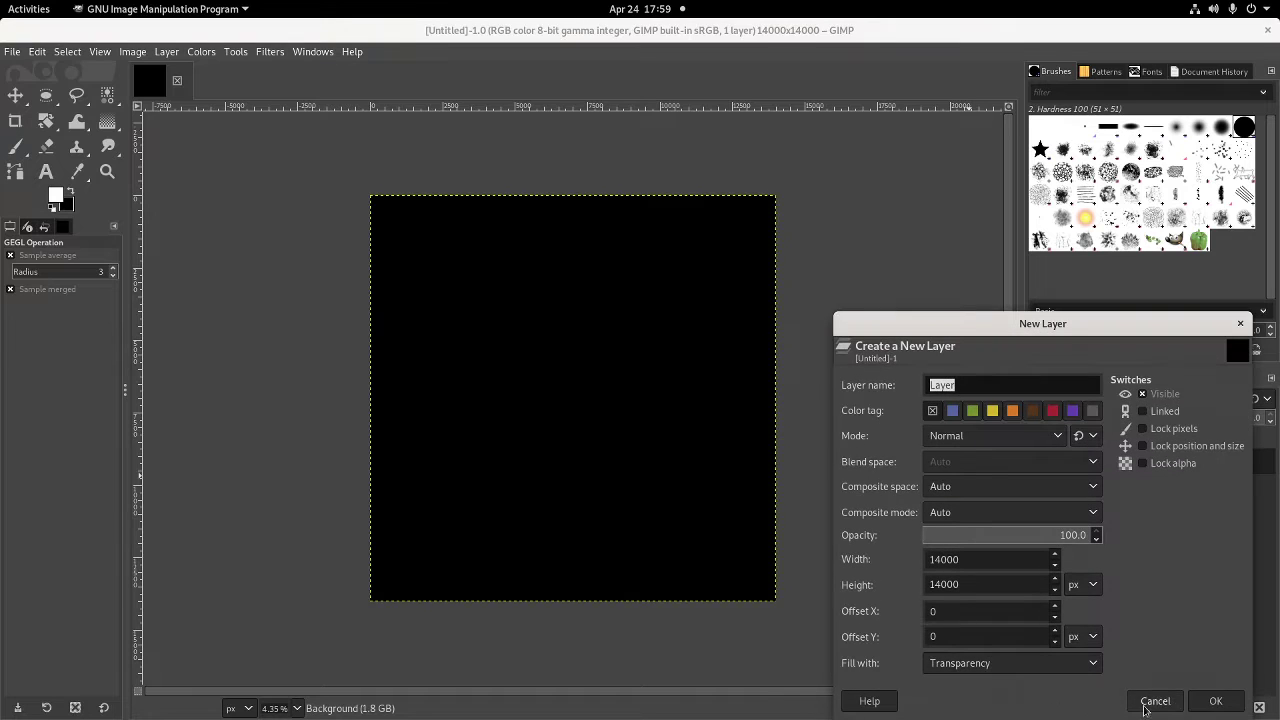
left_click(1216, 701)
right_click(1114, 488)
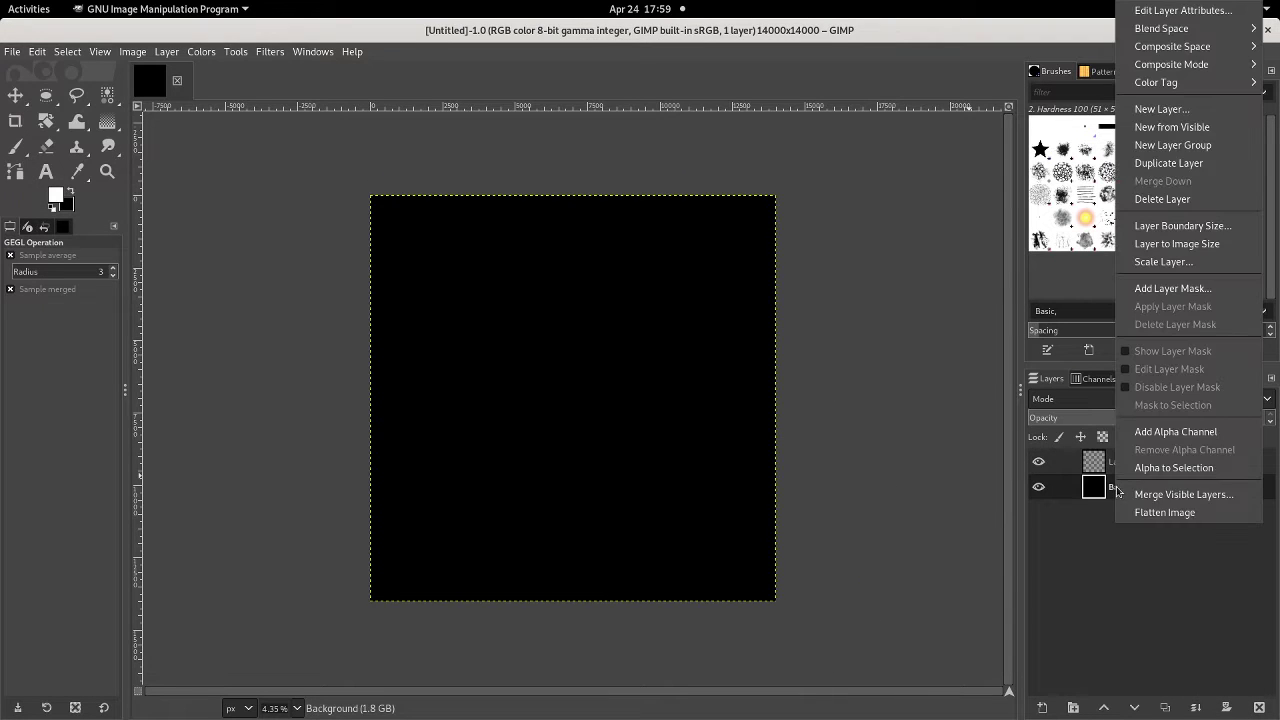
left_click(1150, 200)
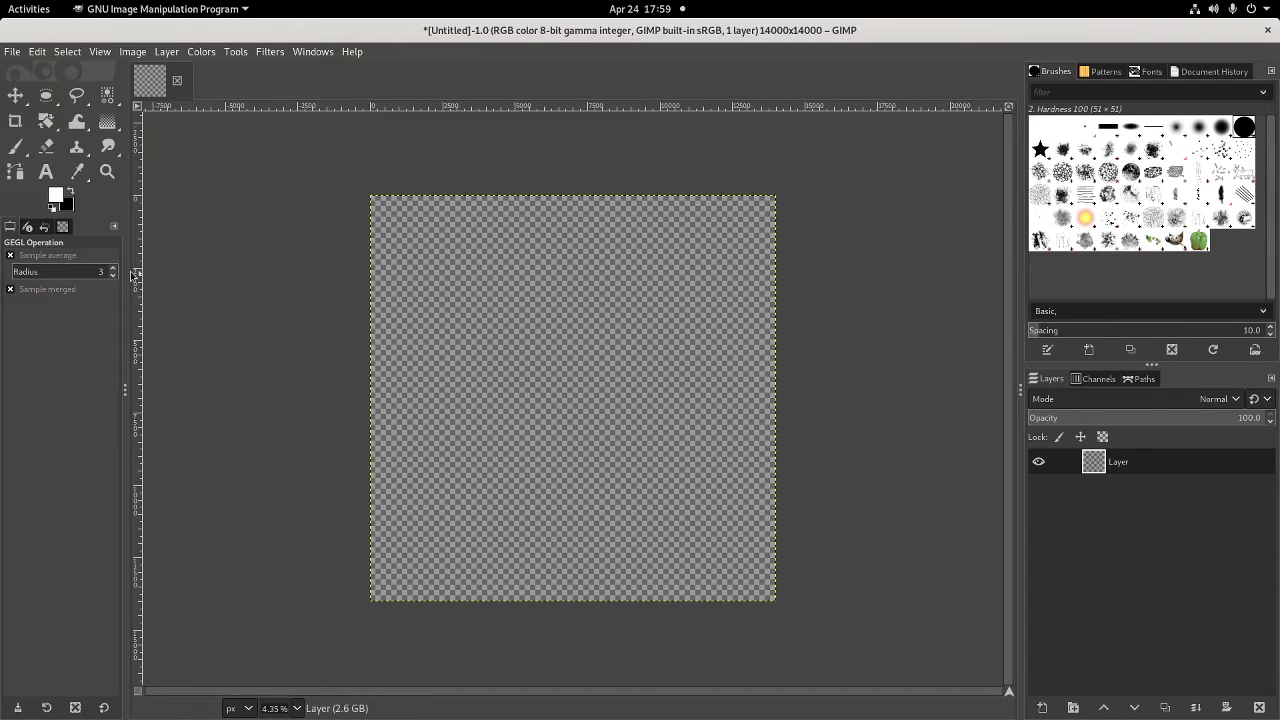
Set up the Paintbrush with the Hatch Pen 01 brush at a size of about 8005
left_click(15, 146)
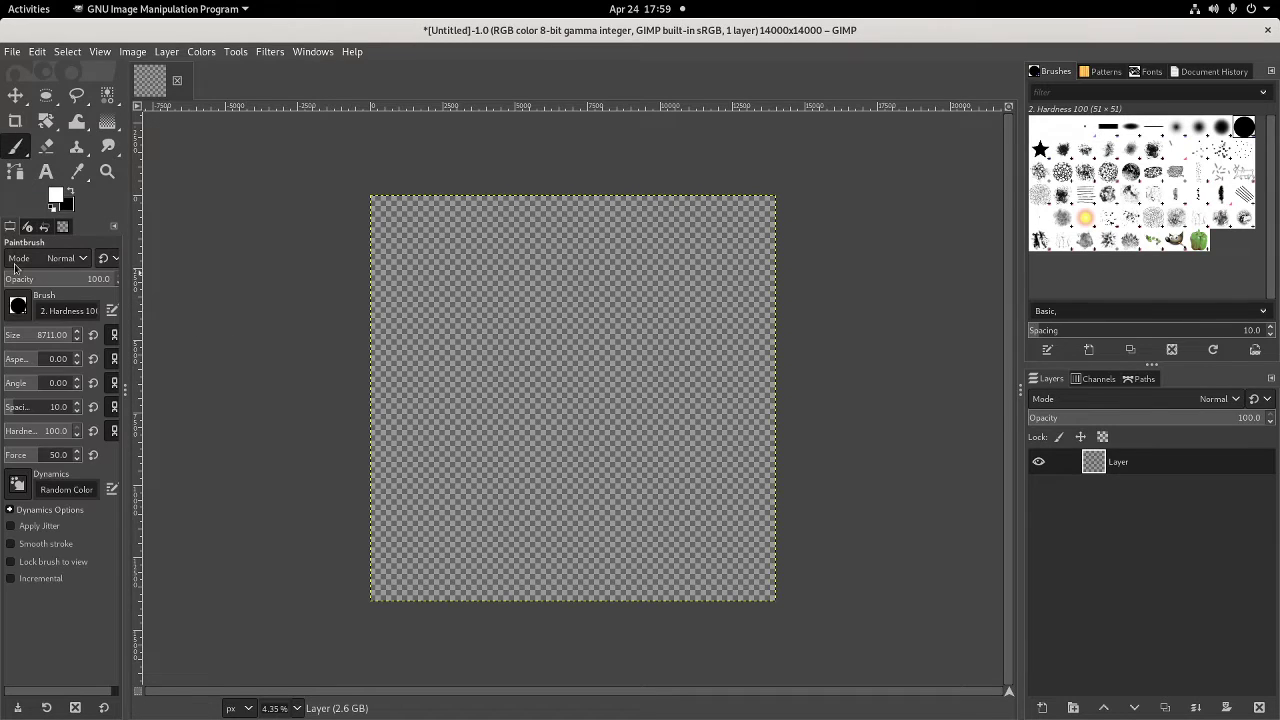
left_click(18, 306)
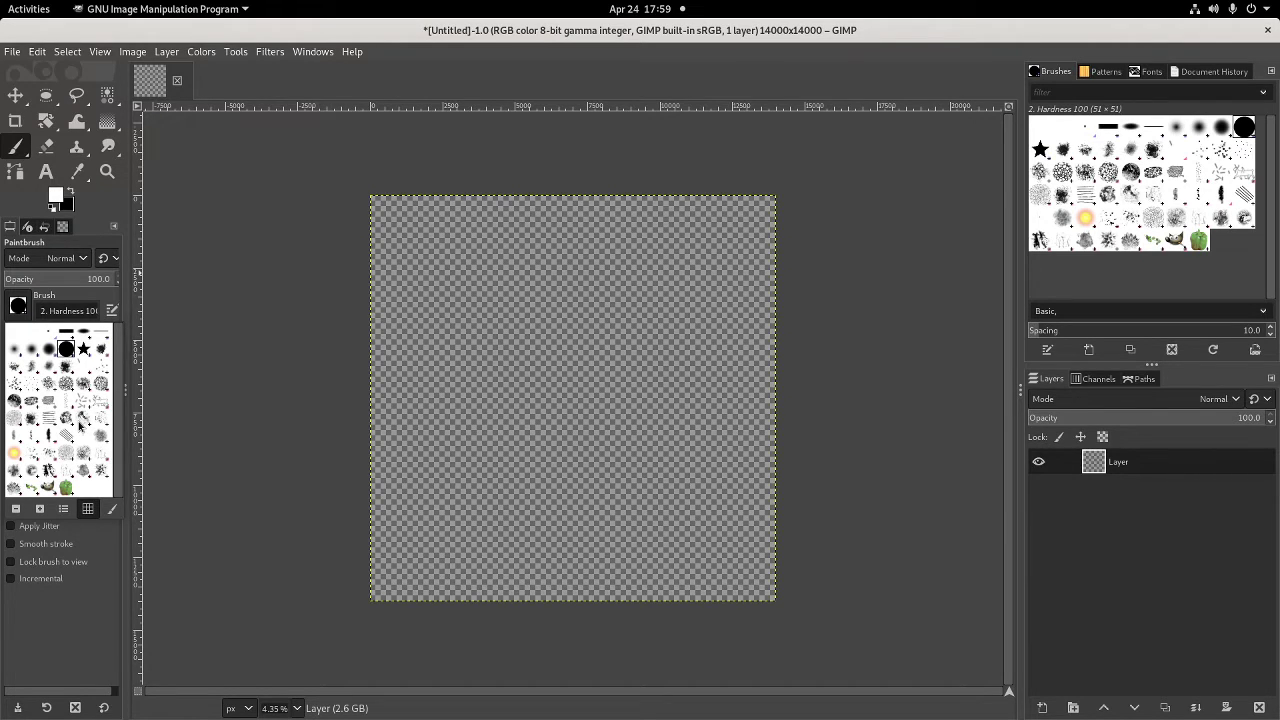
left_click(51, 419)
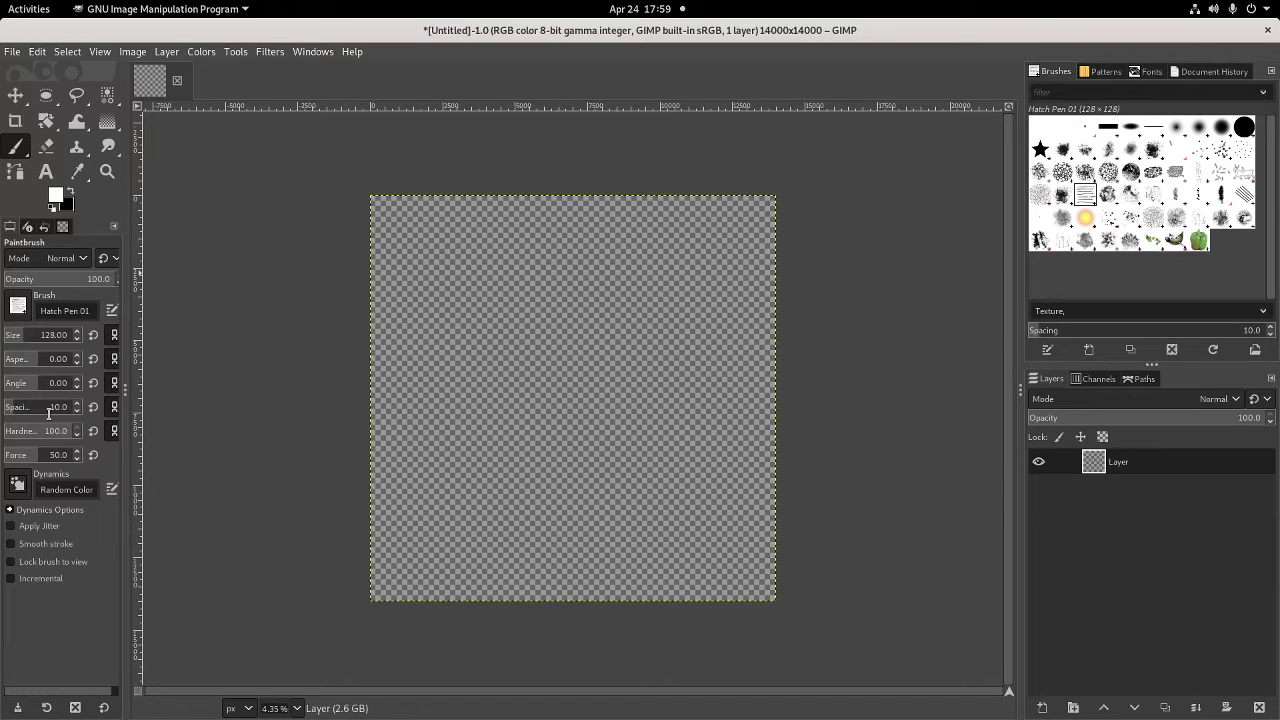
left_click_drag(47, 343, 194, 340)
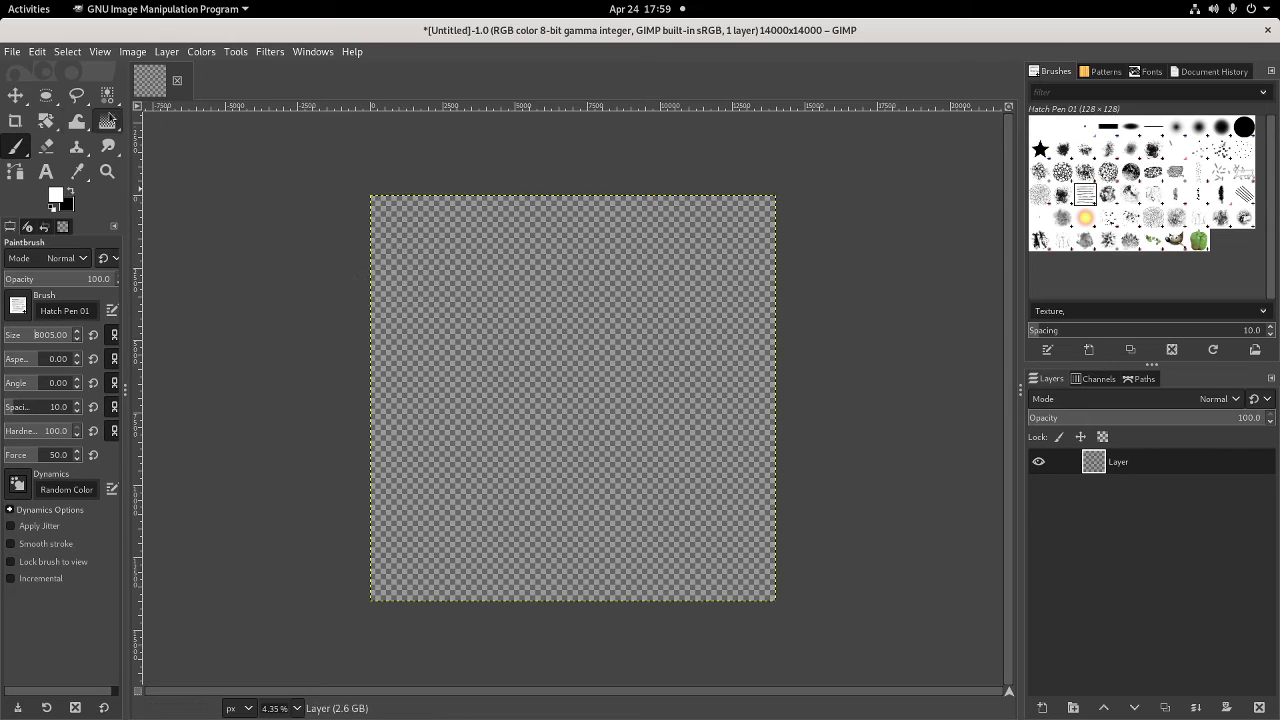
left_click(107, 120)
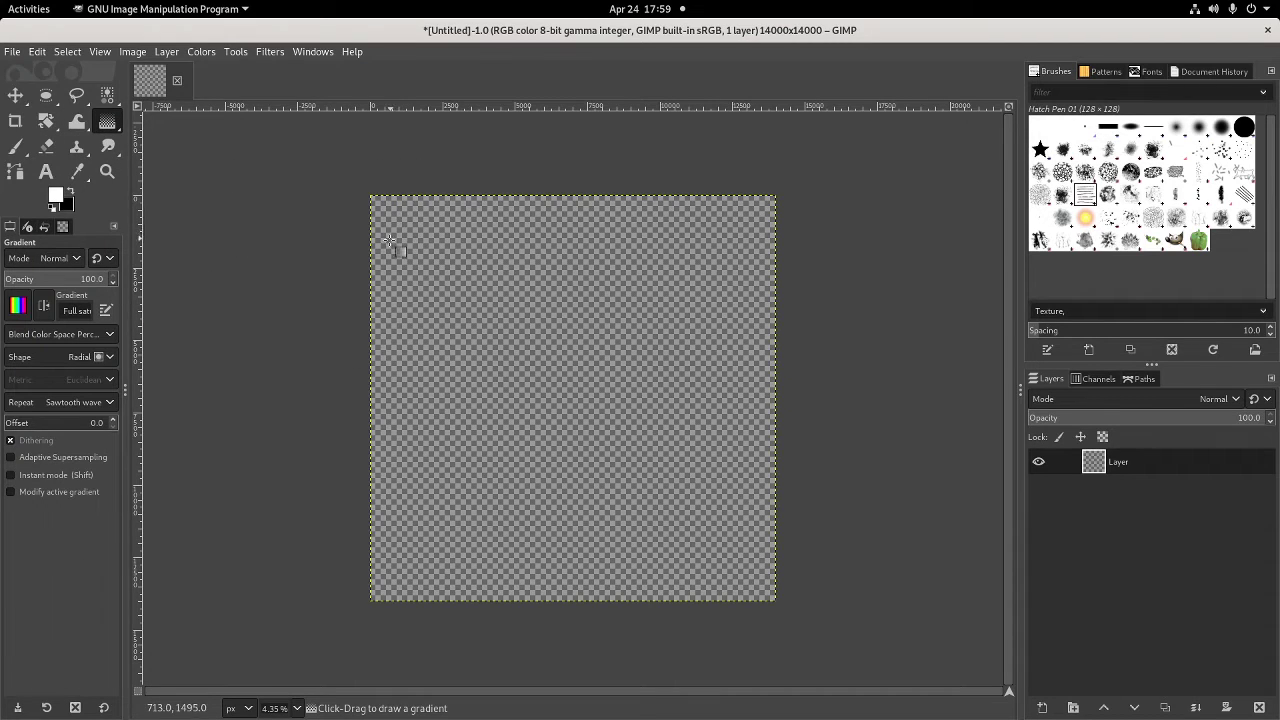
left_click(15, 146)
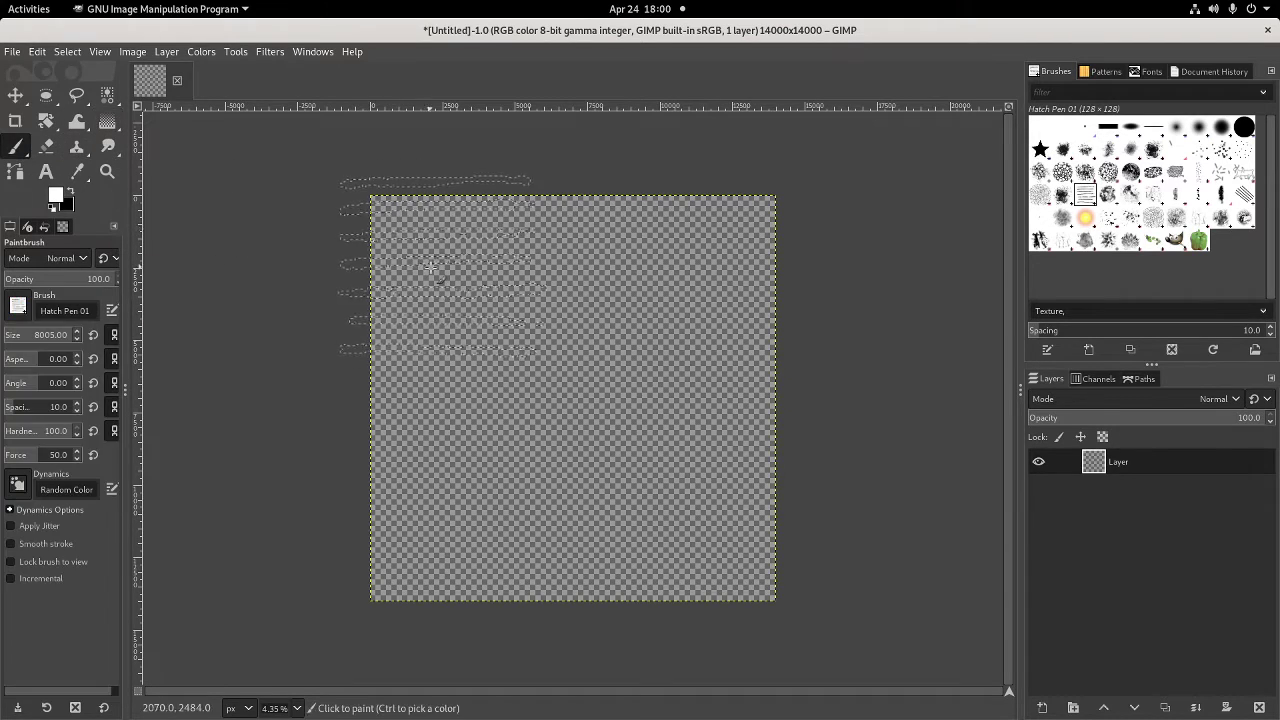
Paint overlapping randomly colored hatch strokes across the whole canvas until it is densely covered with horizontal stripes
left_click(430, 267)
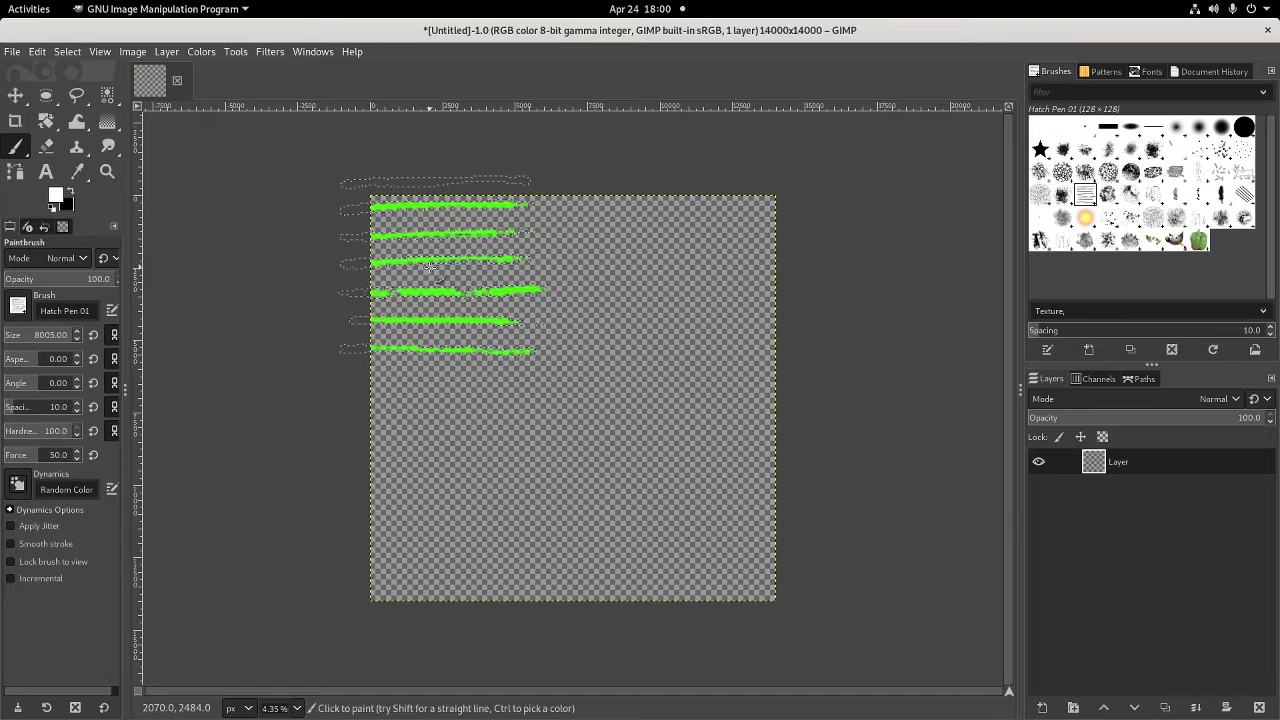
left_click(657, 274)
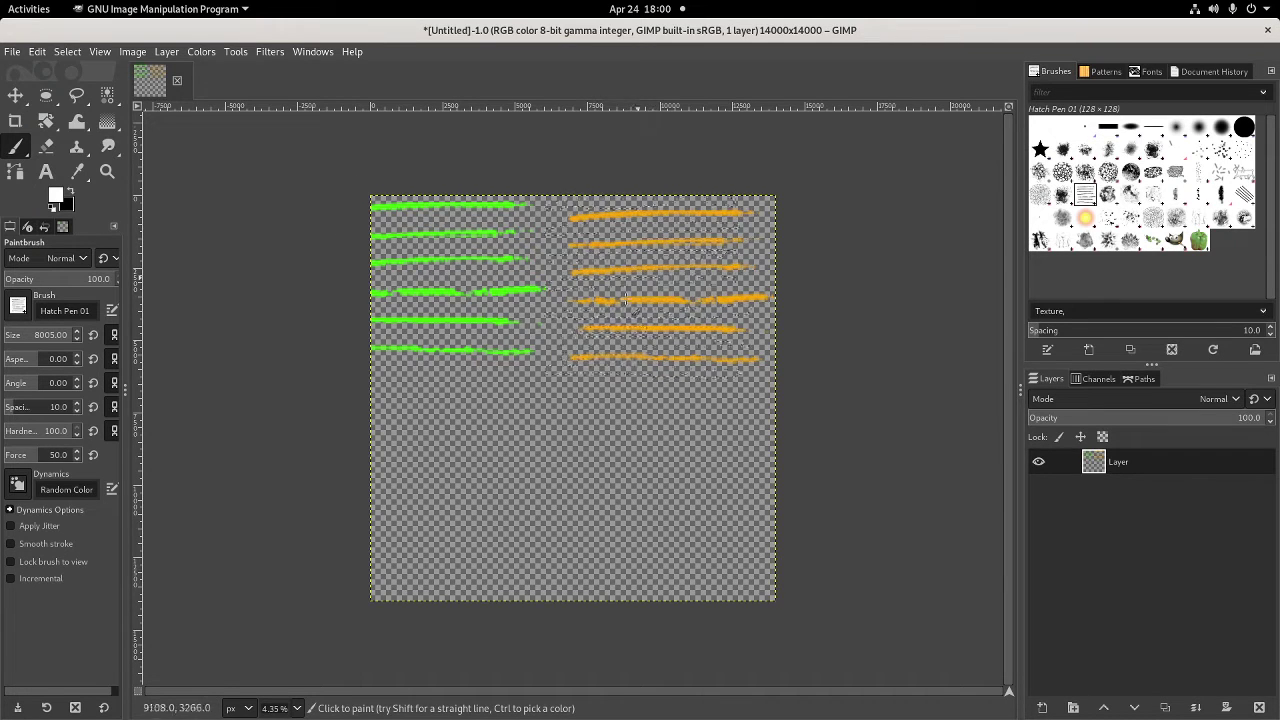
left_click(524, 372)
left_click(428, 430)
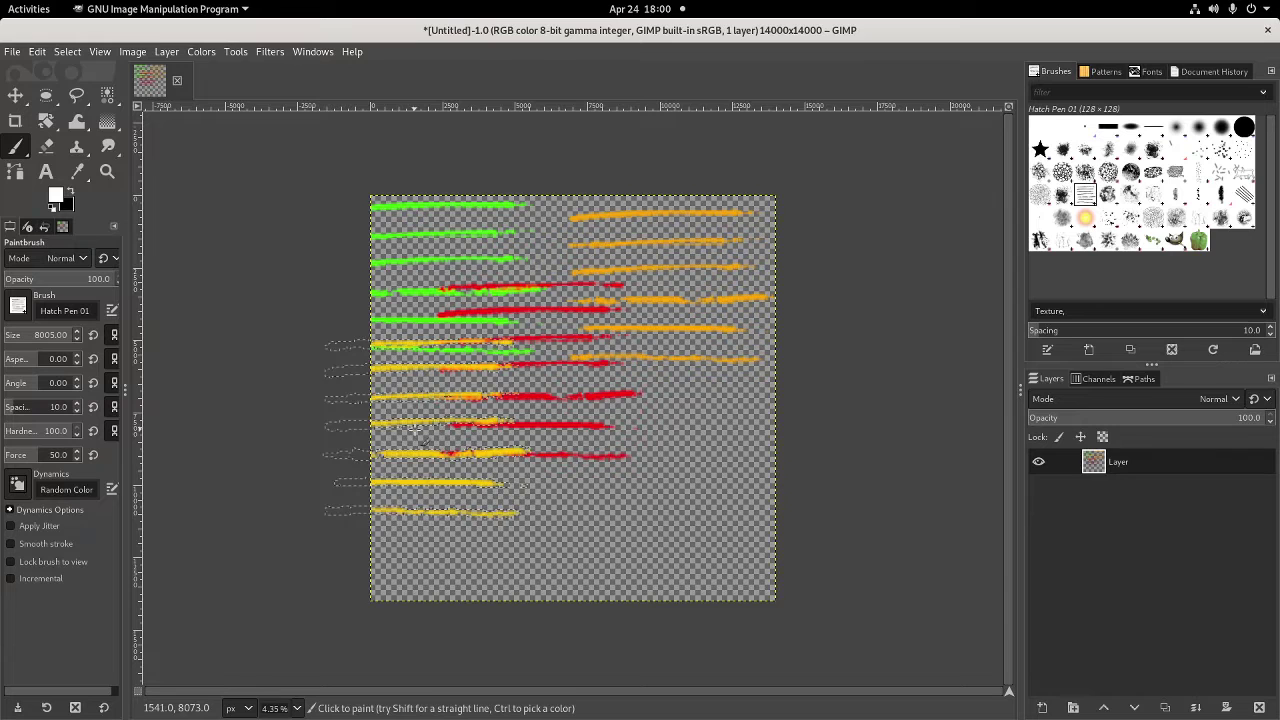
left_click(422, 525)
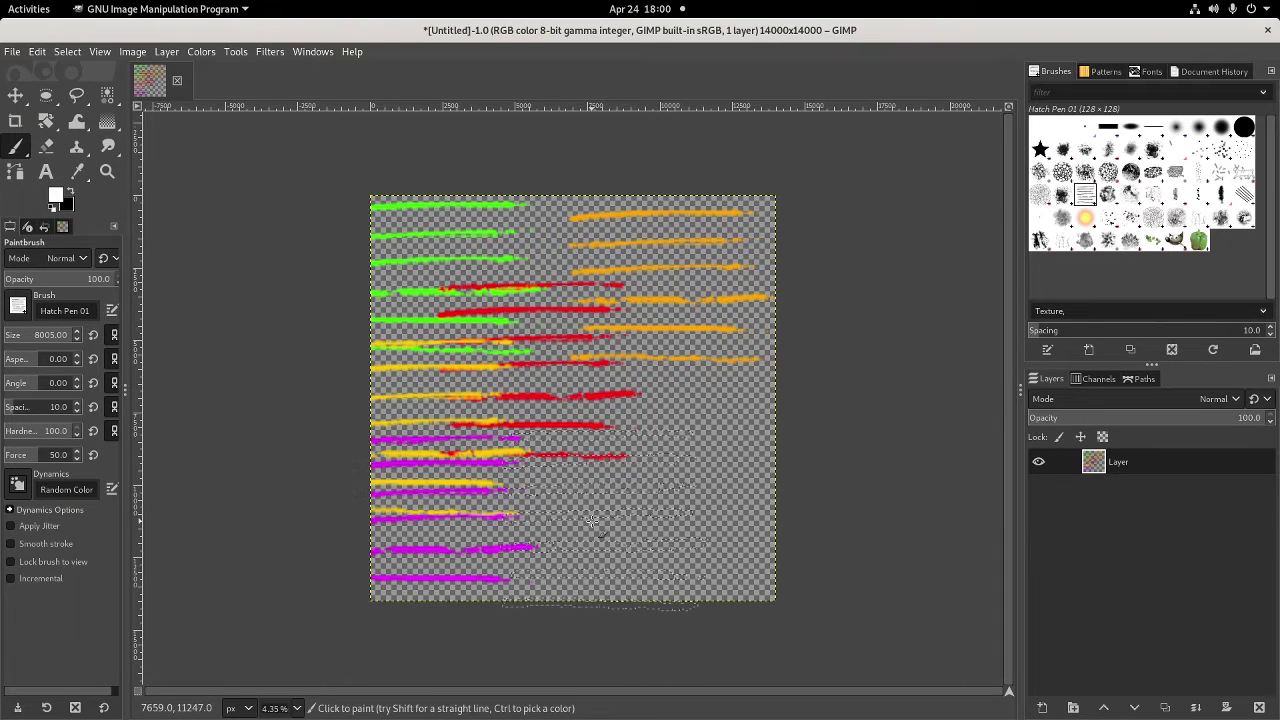
left_click(615, 522)
left_click(709, 520)
left_click(715, 366)
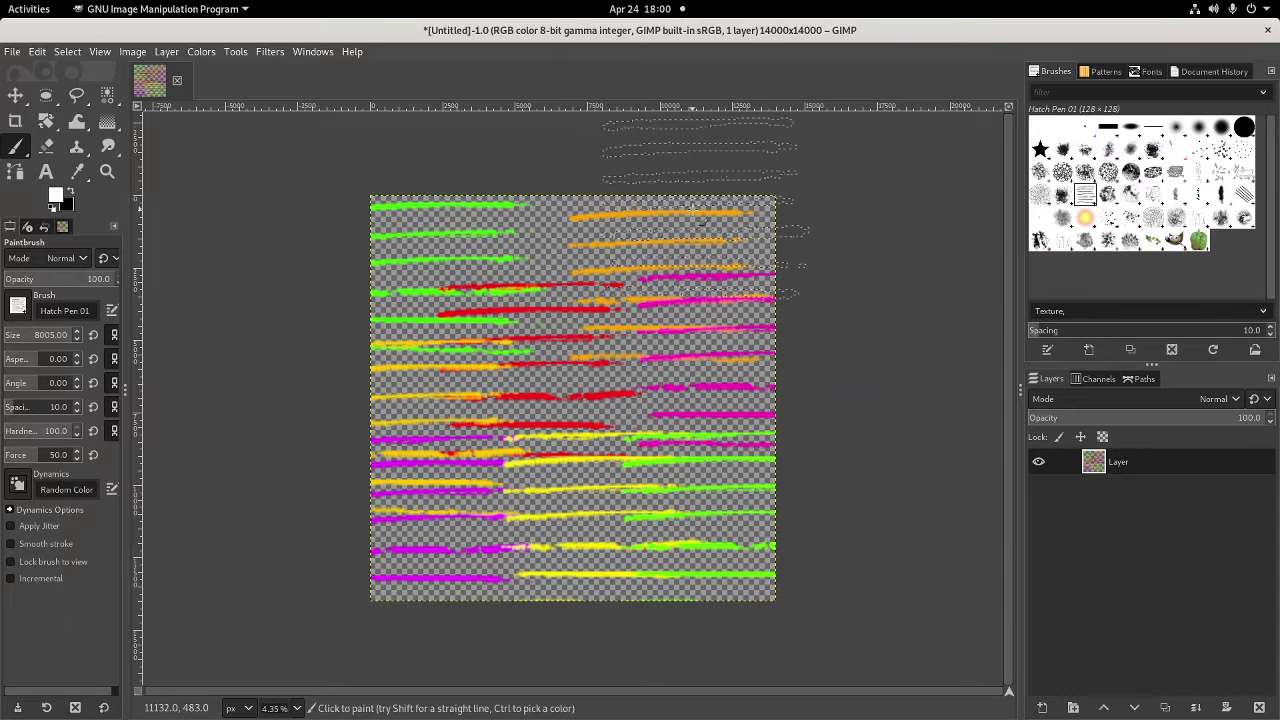
left_click(700, 228)
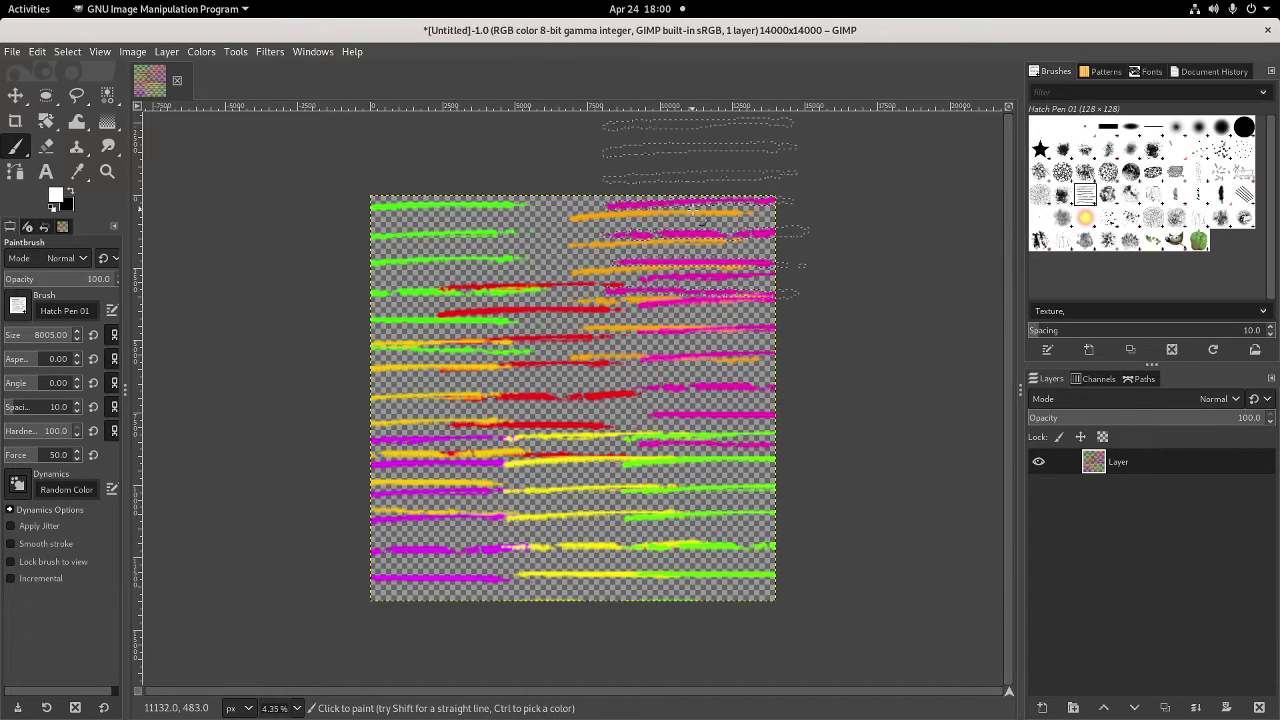
left_click(536, 249)
left_click(440, 300)
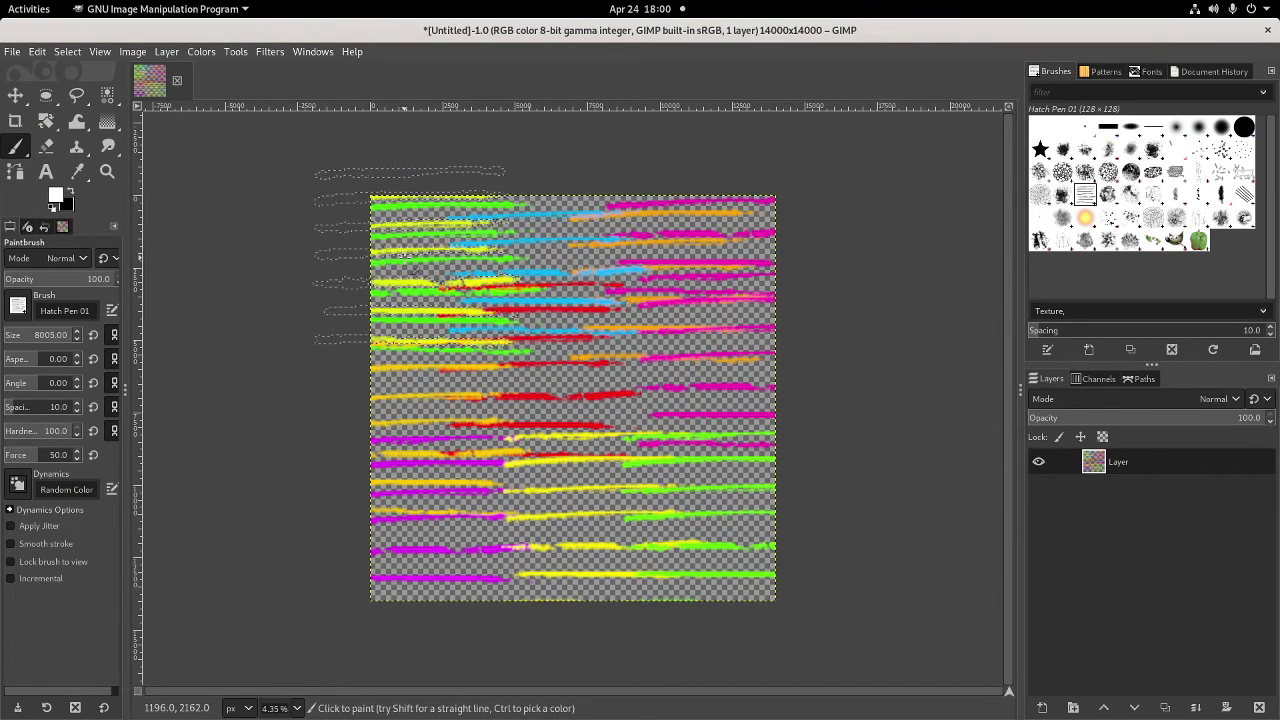
left_click(417, 400)
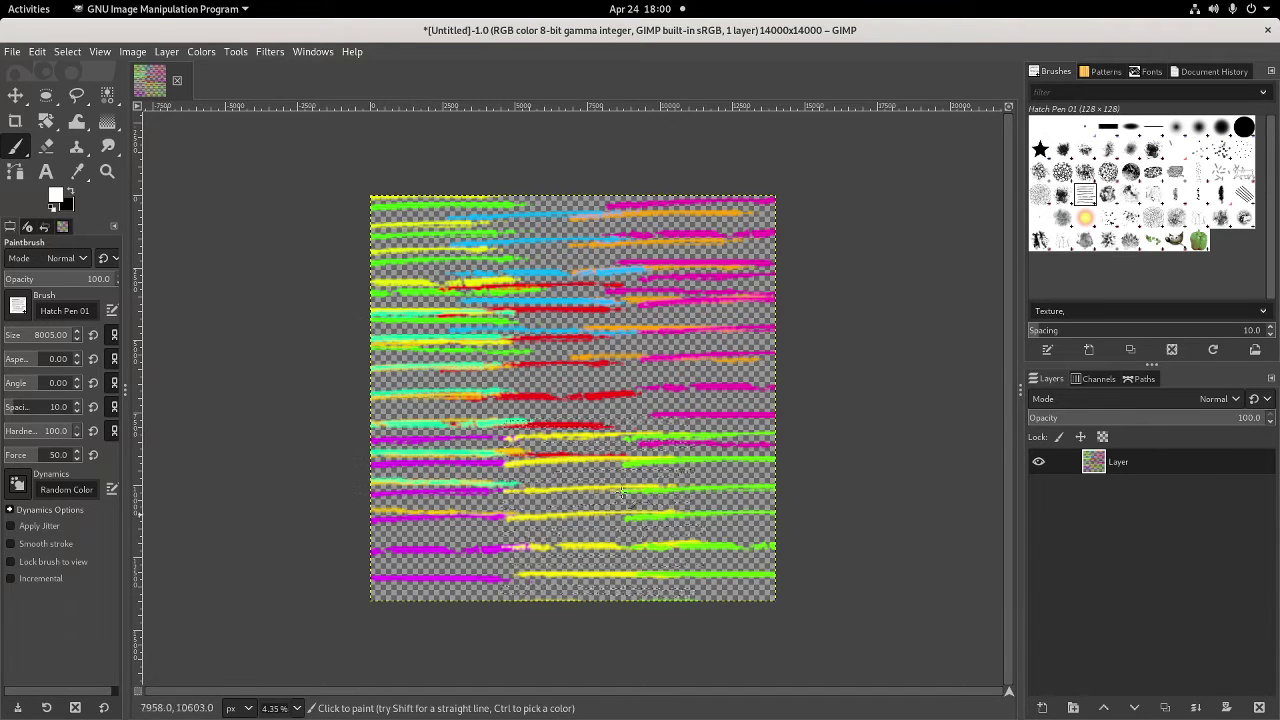
left_click(731, 390)
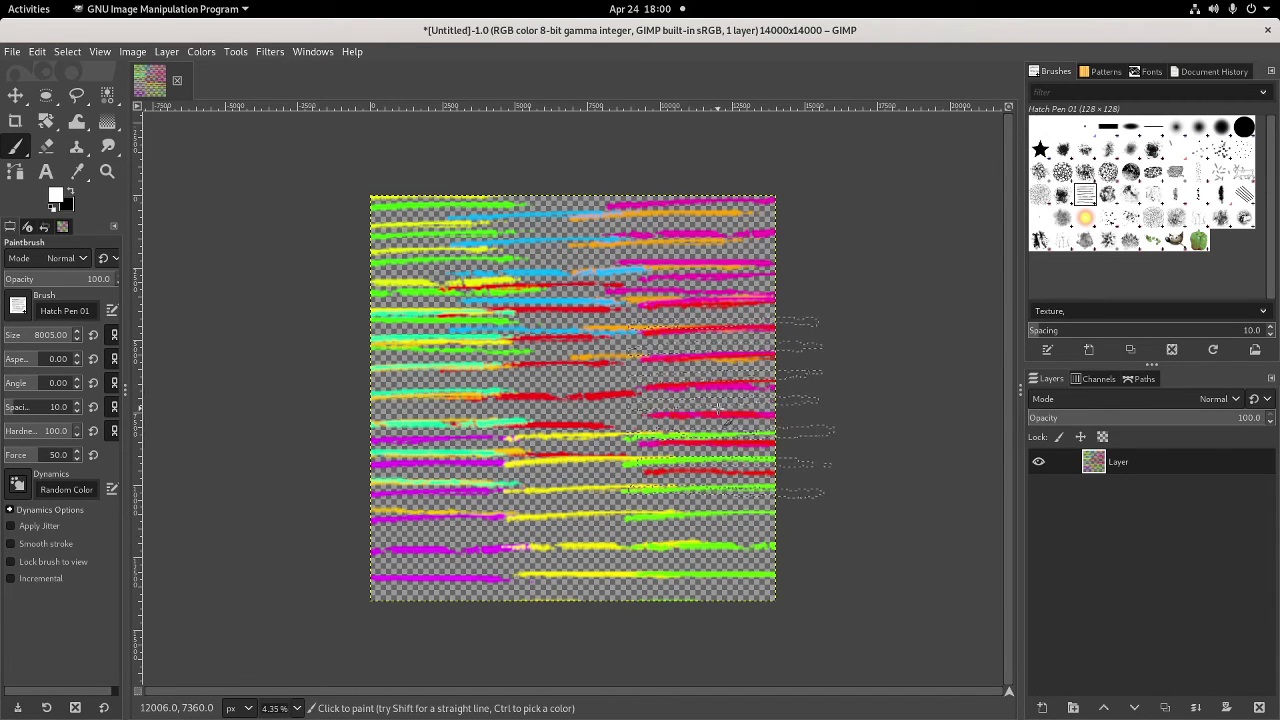
left_click(718, 477)
left_click(714, 378)
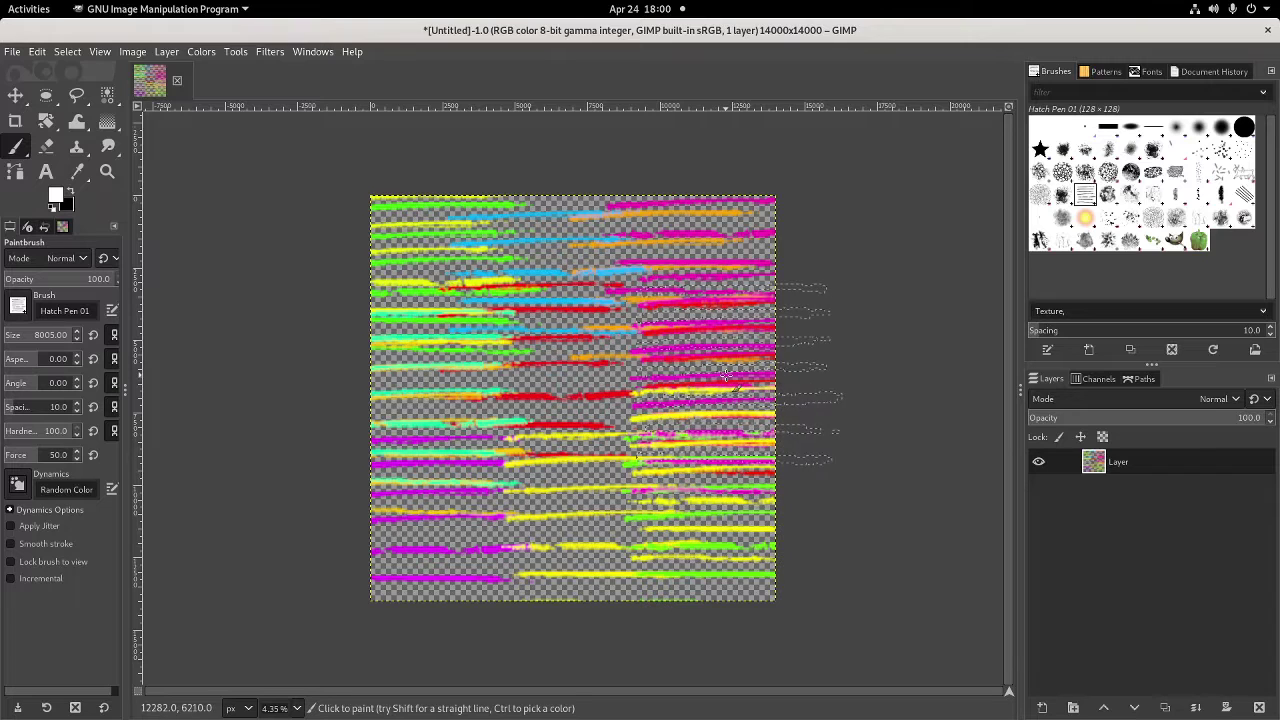
left_click(723, 270)
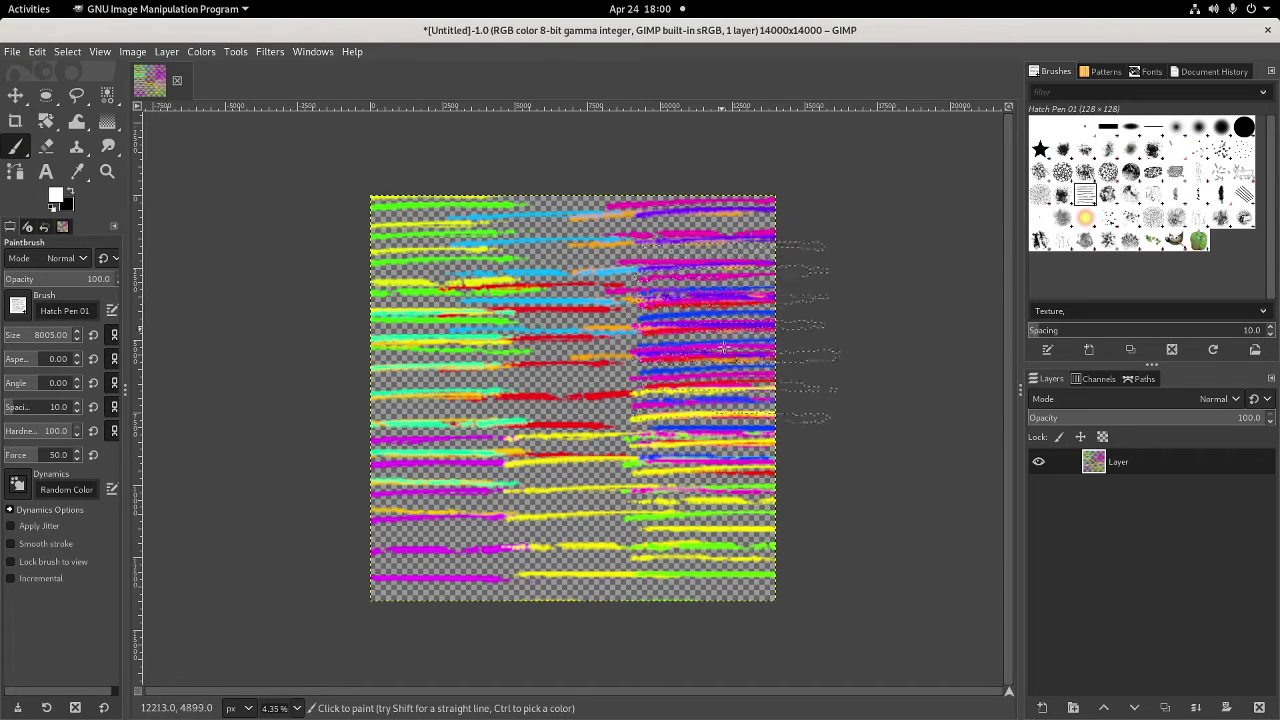
left_click(718, 285)
left_click(718, 285)
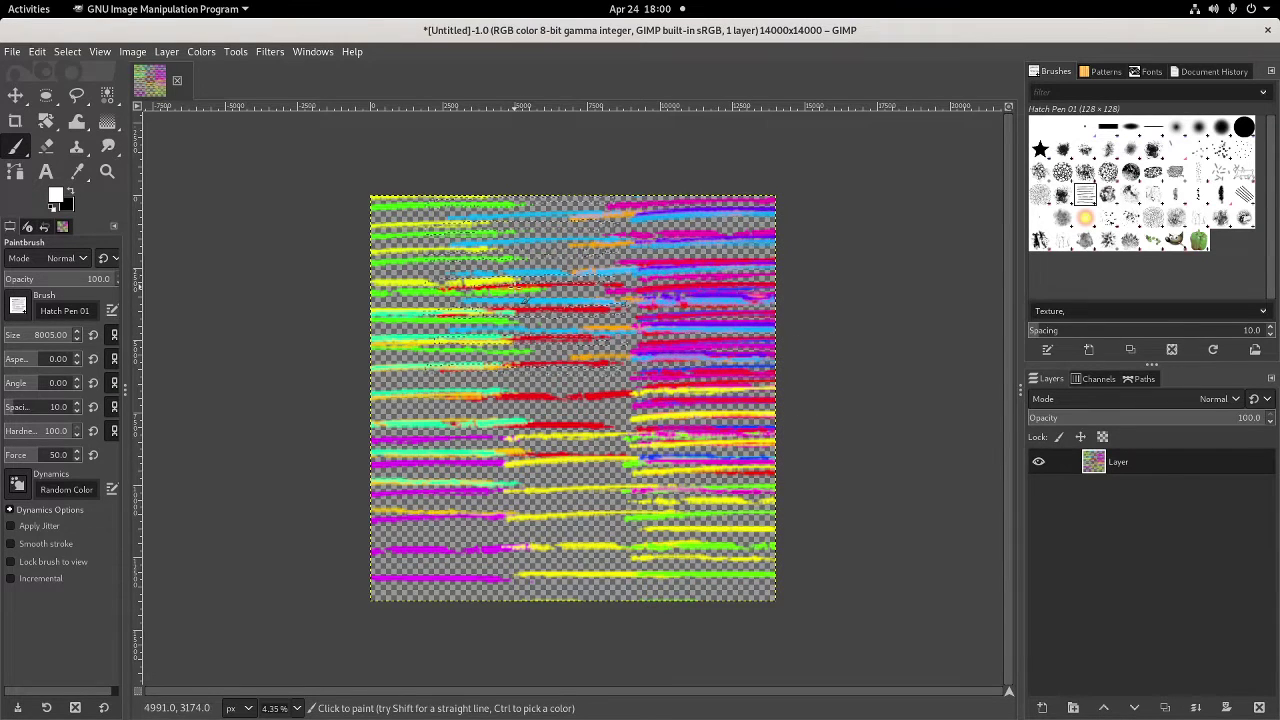
left_click(540, 288)
left_click(540, 288)
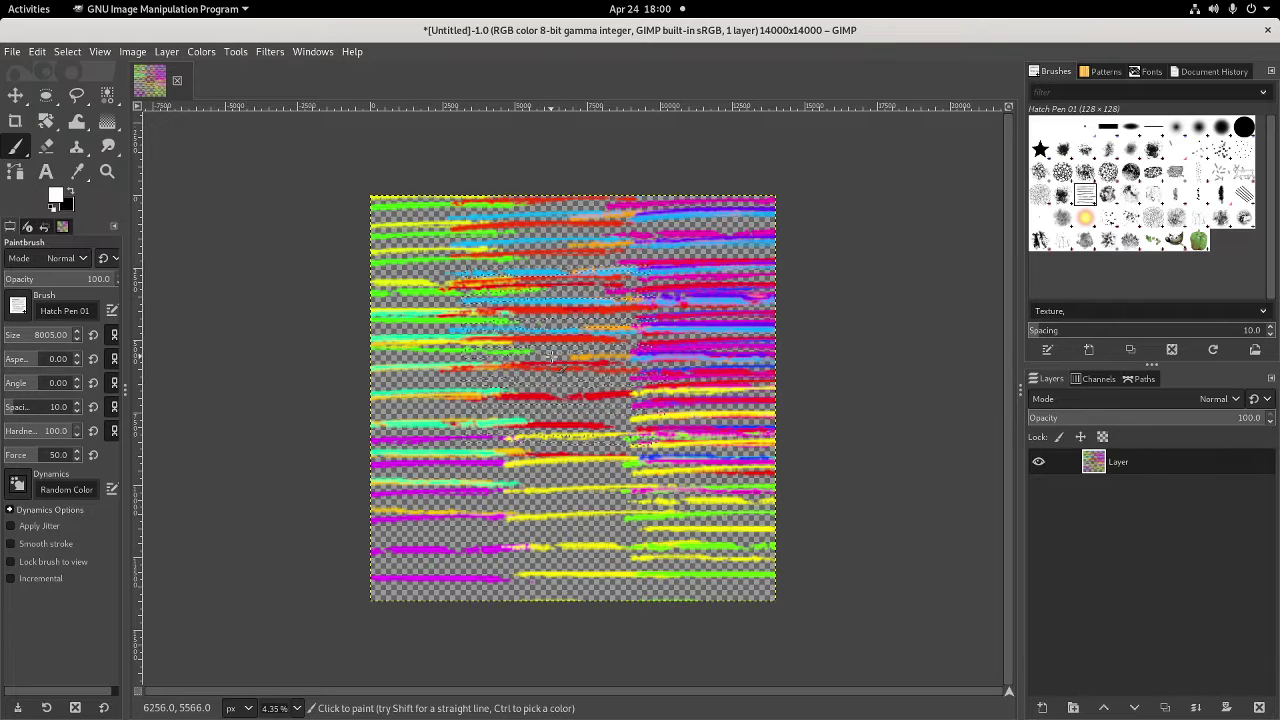
mouse_move(550, 355)
left_mouse_down()
mouse_move(533, 552)
mouse_move(608, 574)
mouse_move(595, 349)
mouse_move(331, 377)
mouse_move(342, 274)
mouse_move(351, 421)
mouse_move(323, 534)
mouse_move(755, 510)
mouse_move(800, 340)
mouse_move(801, 251)
mouse_move(770, 215)
mouse_move(700, 190)
mouse_move(655, 250)
mouse_move(625, 495)
mouse_move(590, 480)
mouse_move(575, 582)
mouse_move(565, 530)
left_mouse_up()
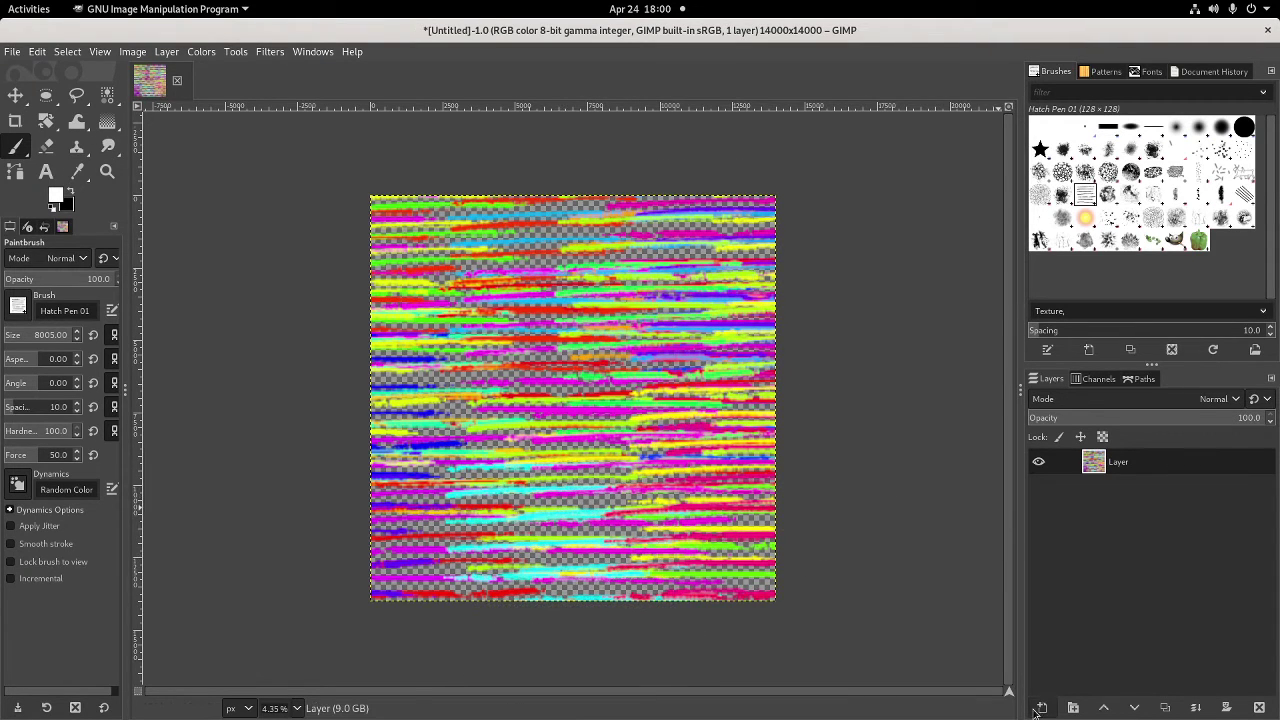
Add a transparent layer beneath the striped layer and fill it with the white foreground color
left_click(1040, 707)
left_click(1186, 705)
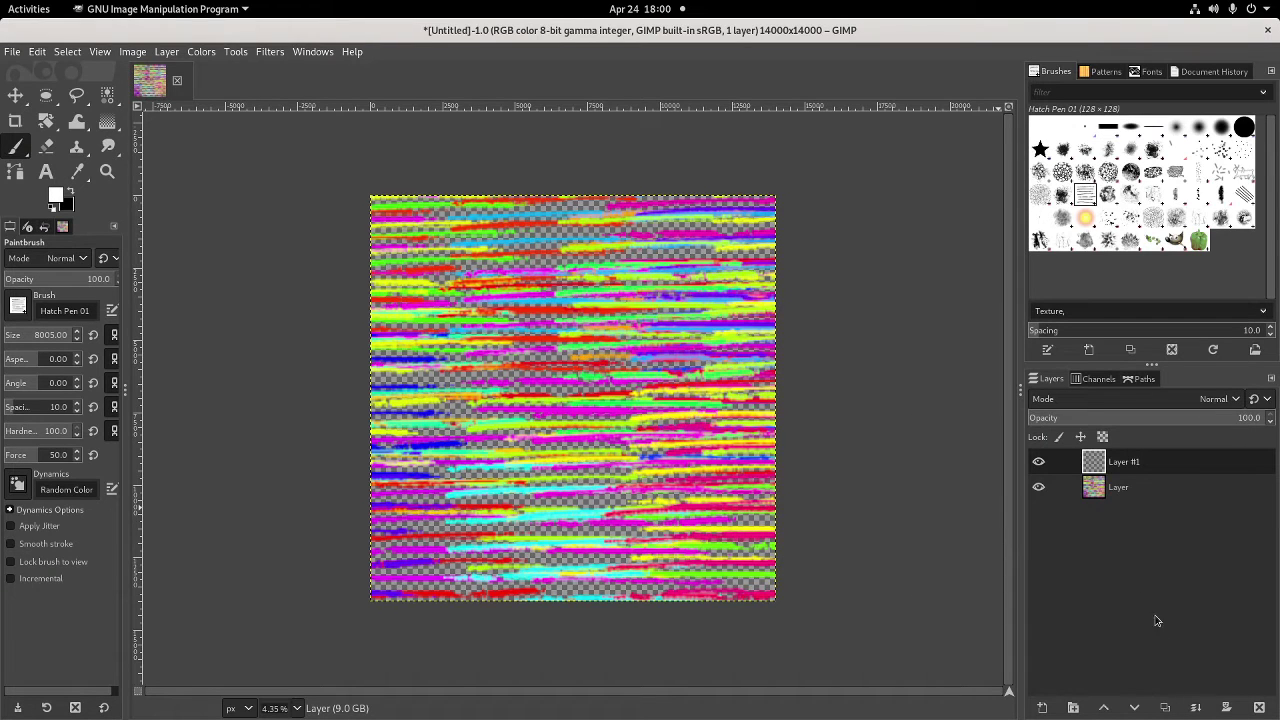
left_click_drag(1100, 469, 1088, 506)
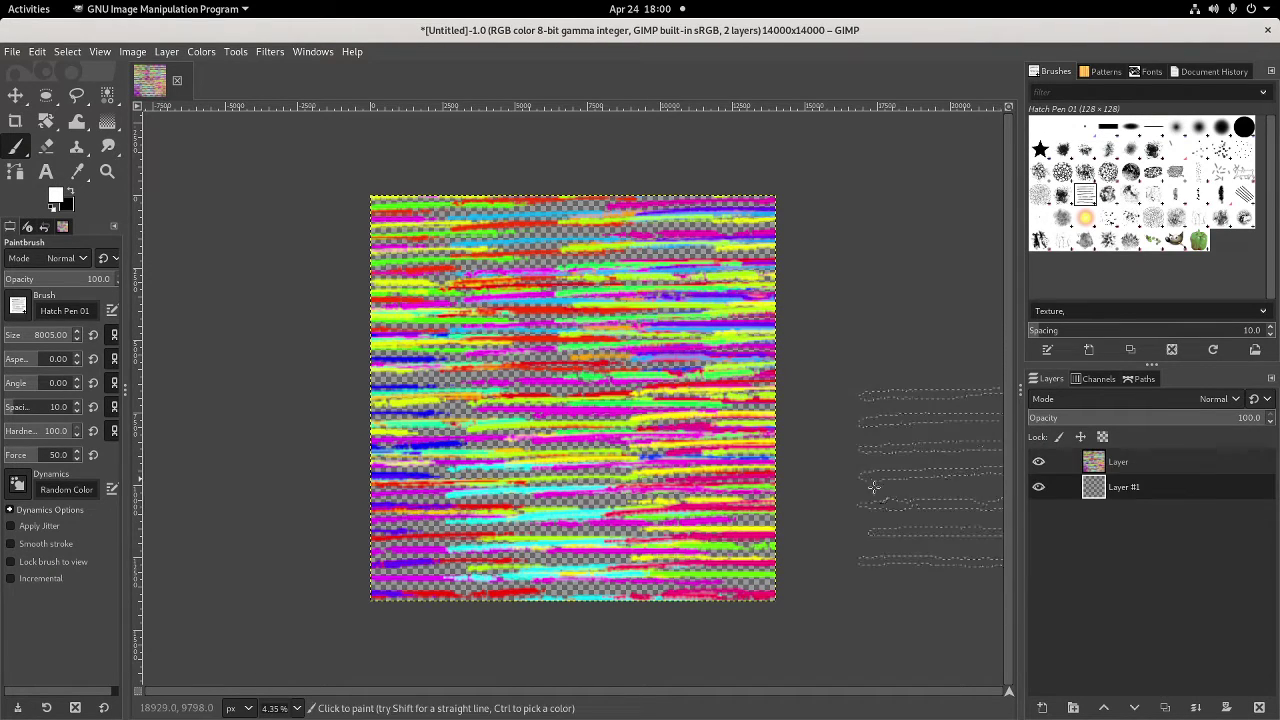
left_click(37, 53)
left_click(89, 321)
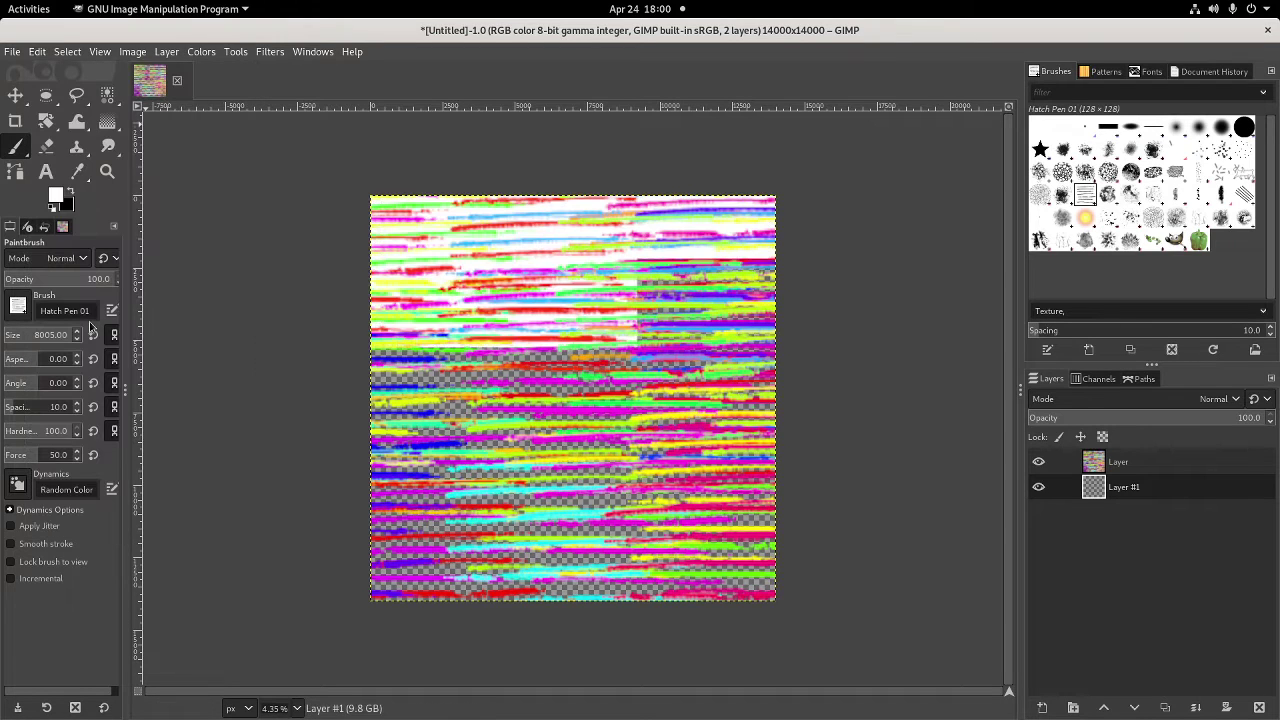
Merge the visible striped and white layers, clipped to the image, and duplicate the merged layer
right_click(1094, 498)
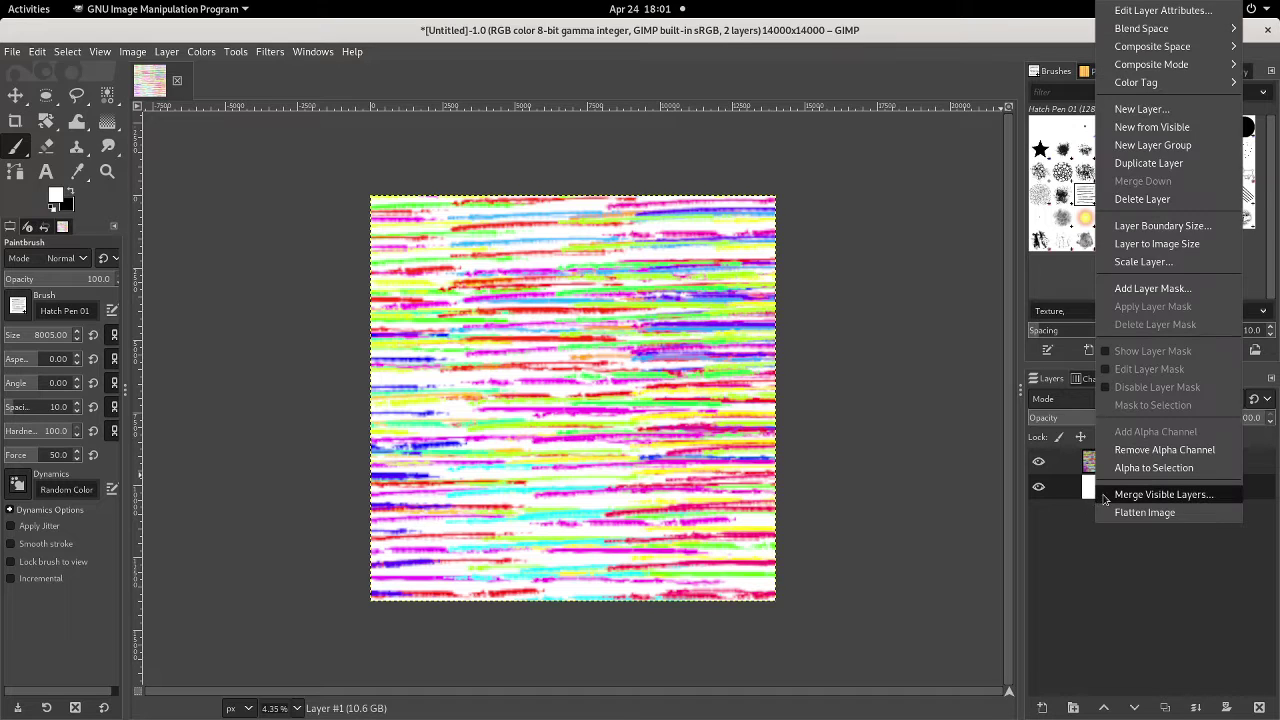
left_click(1160, 494)
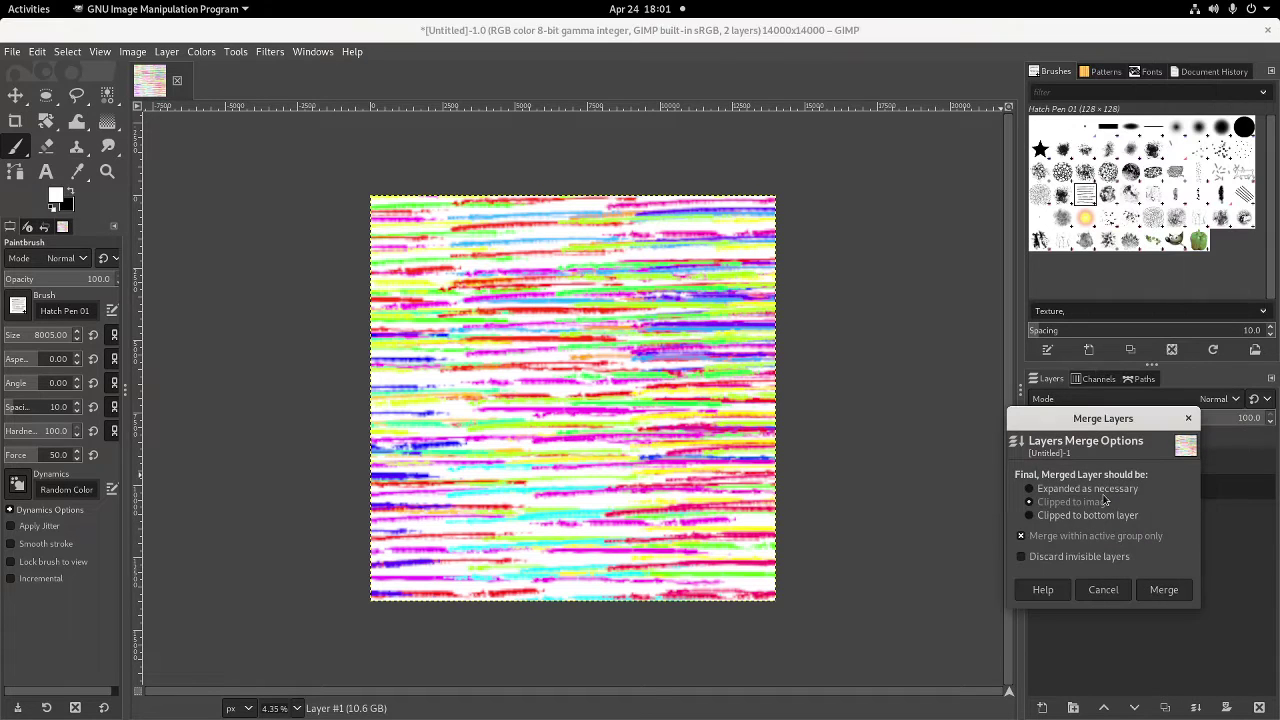
left_click(1160, 592)
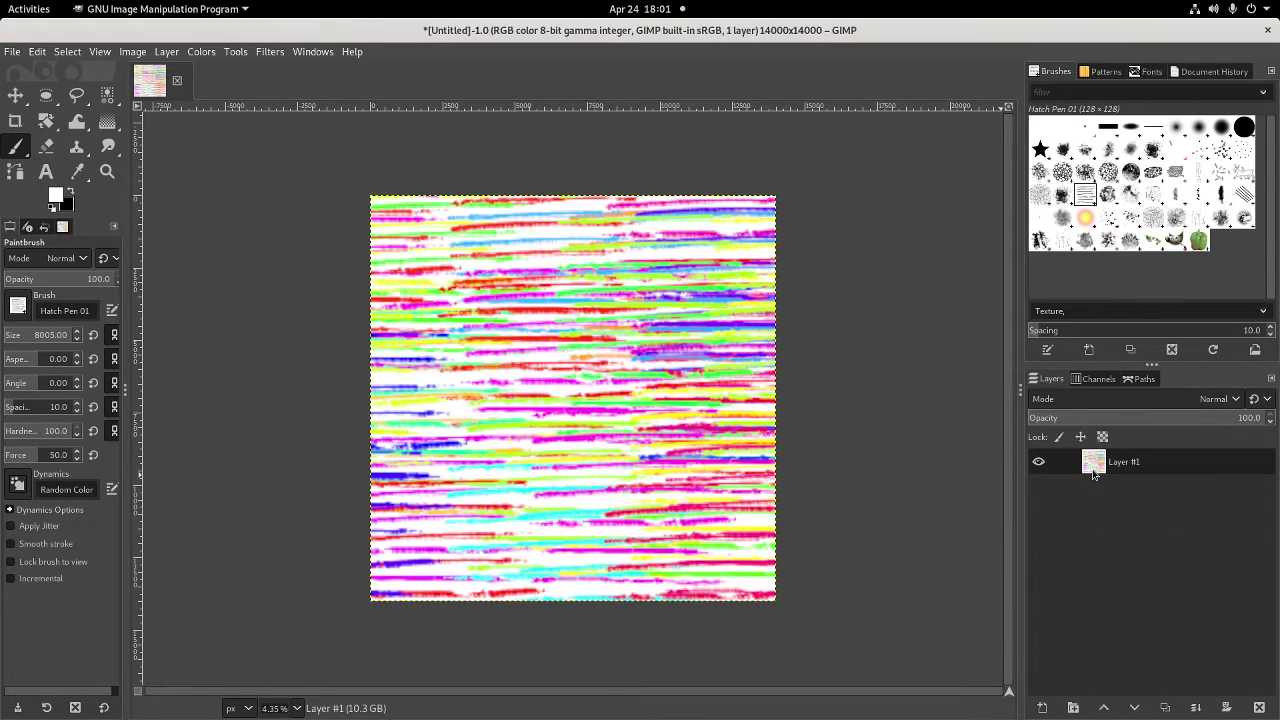
right_click(1094, 474)
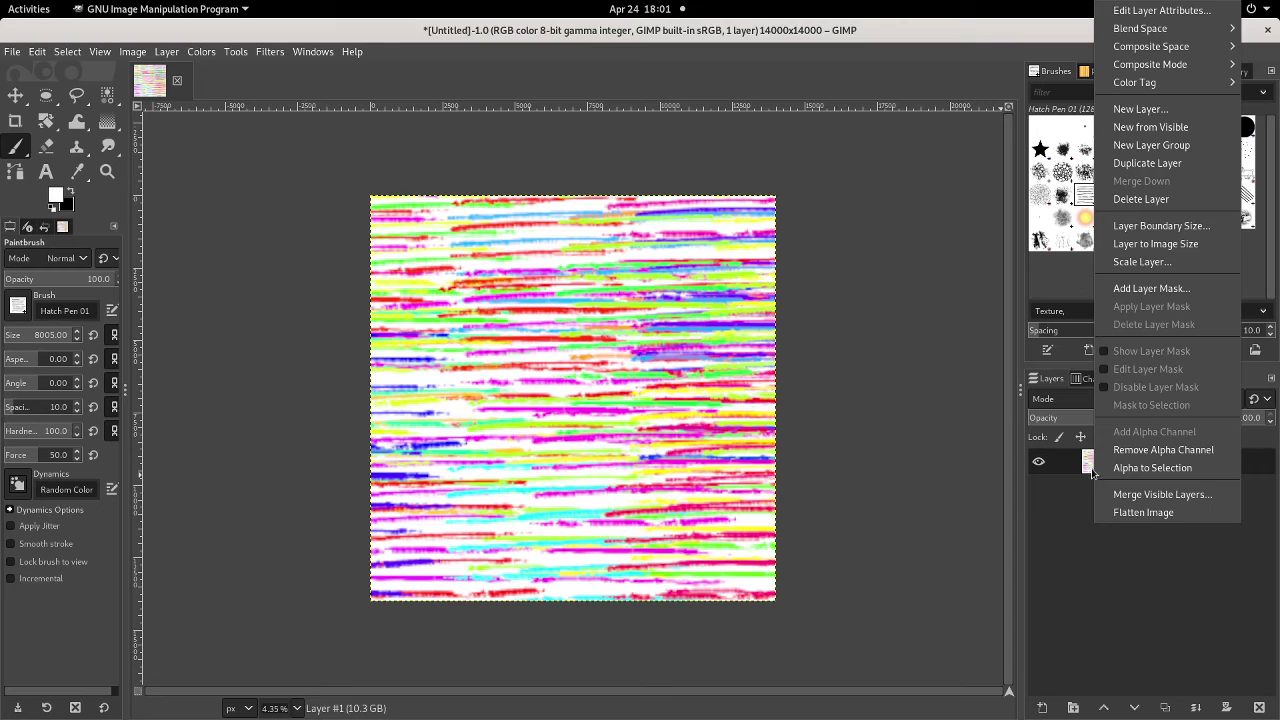
left_click(1120, 163)
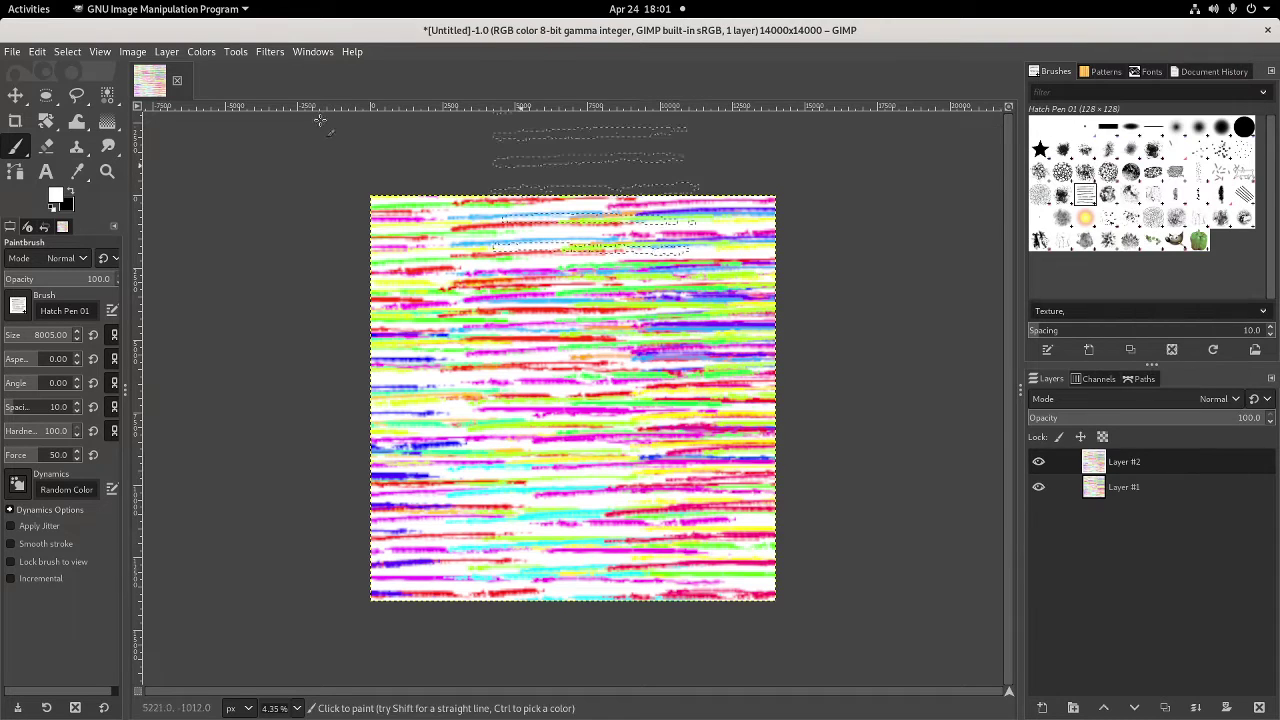
Apply the Wind distortion to the duplicate layer with direction Left, threshold 50, strength 100 and a new random seed
left_click(270, 52)
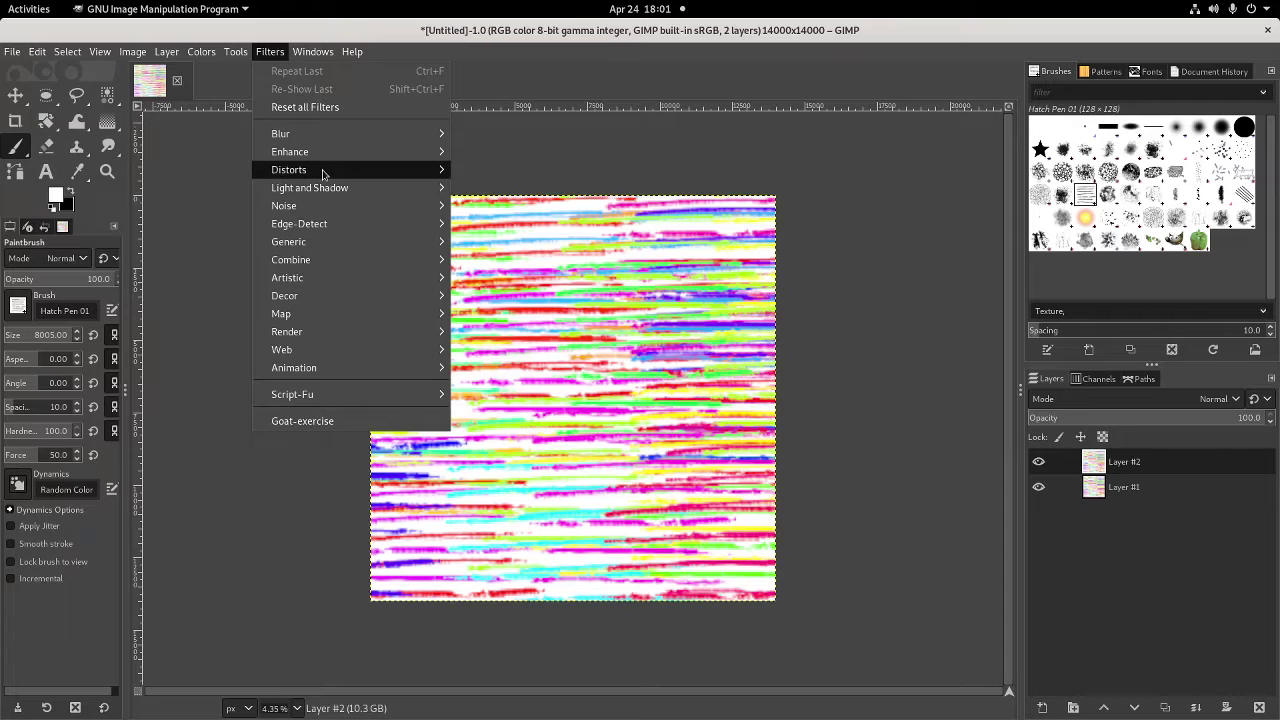
mouse_move(300, 169)
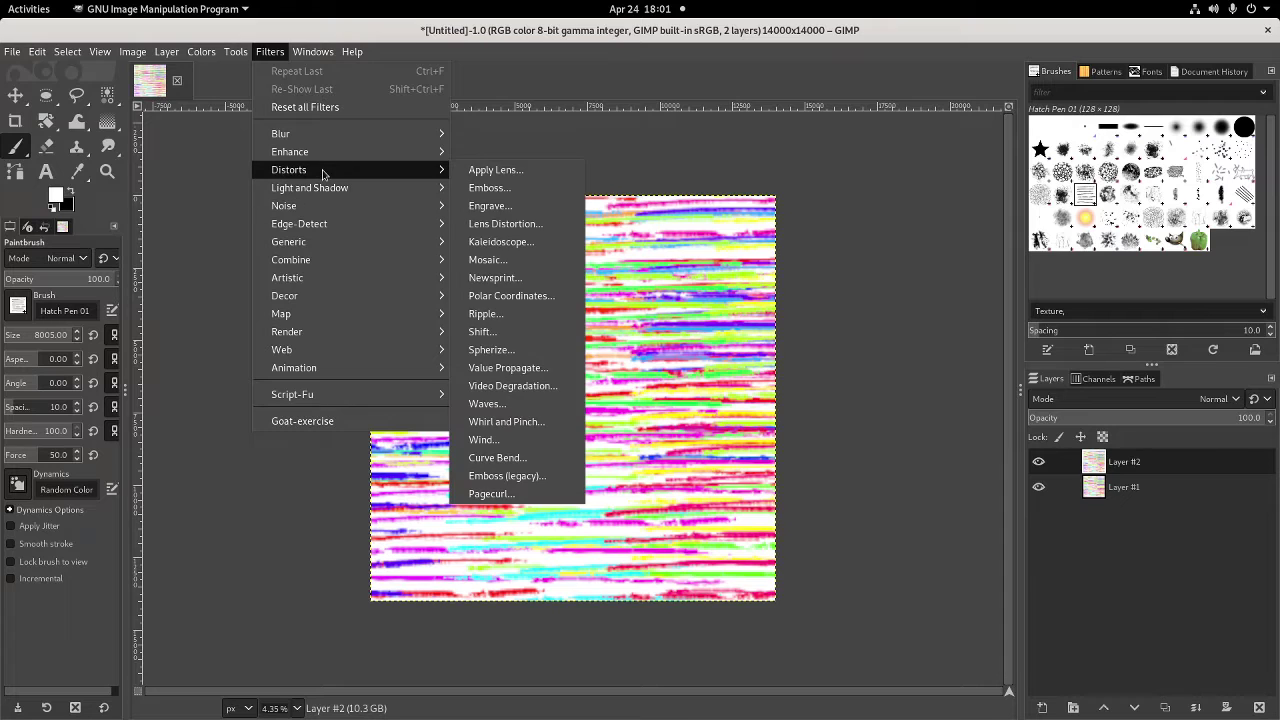
left_click(484, 440)
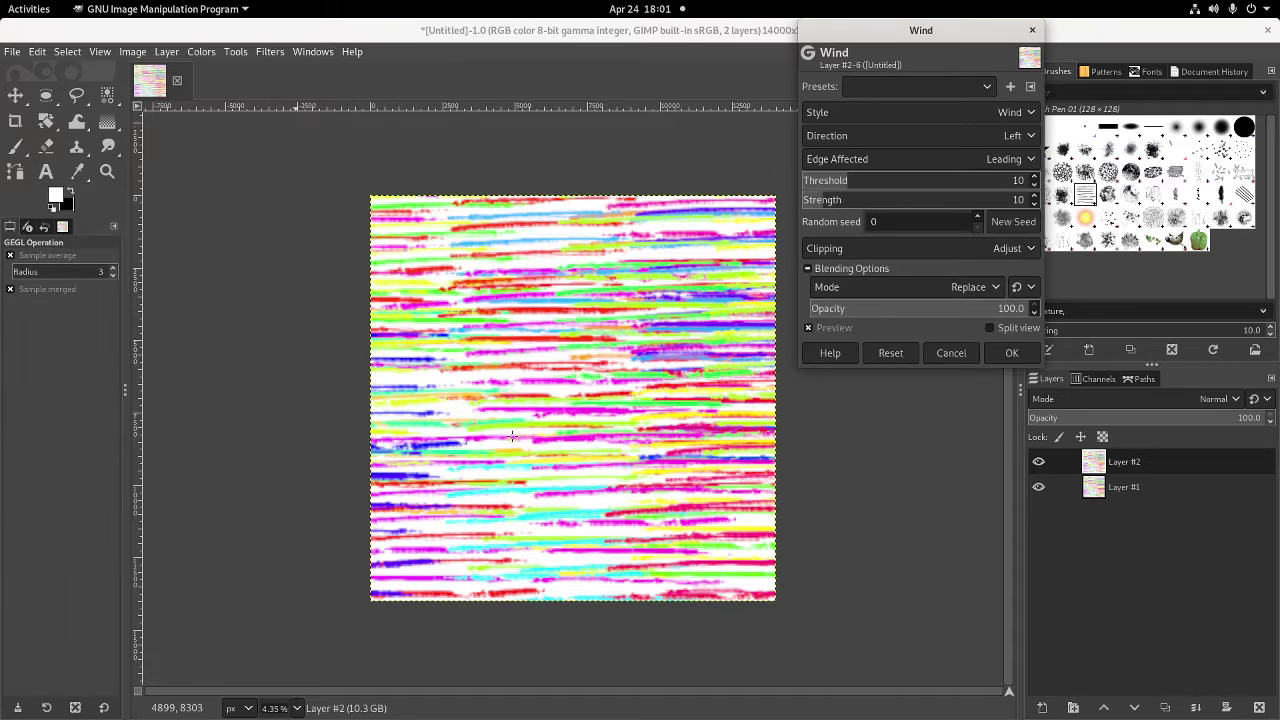
left_click(924, 138)
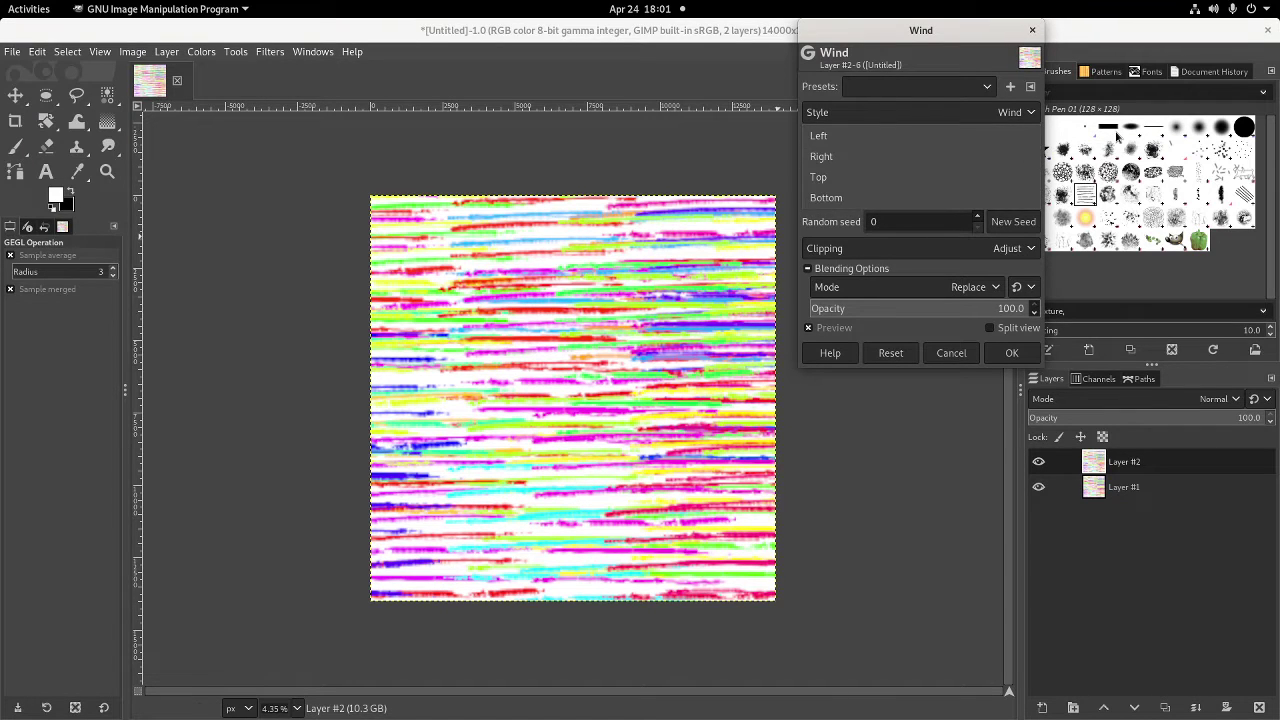
left_click(1085, 147)
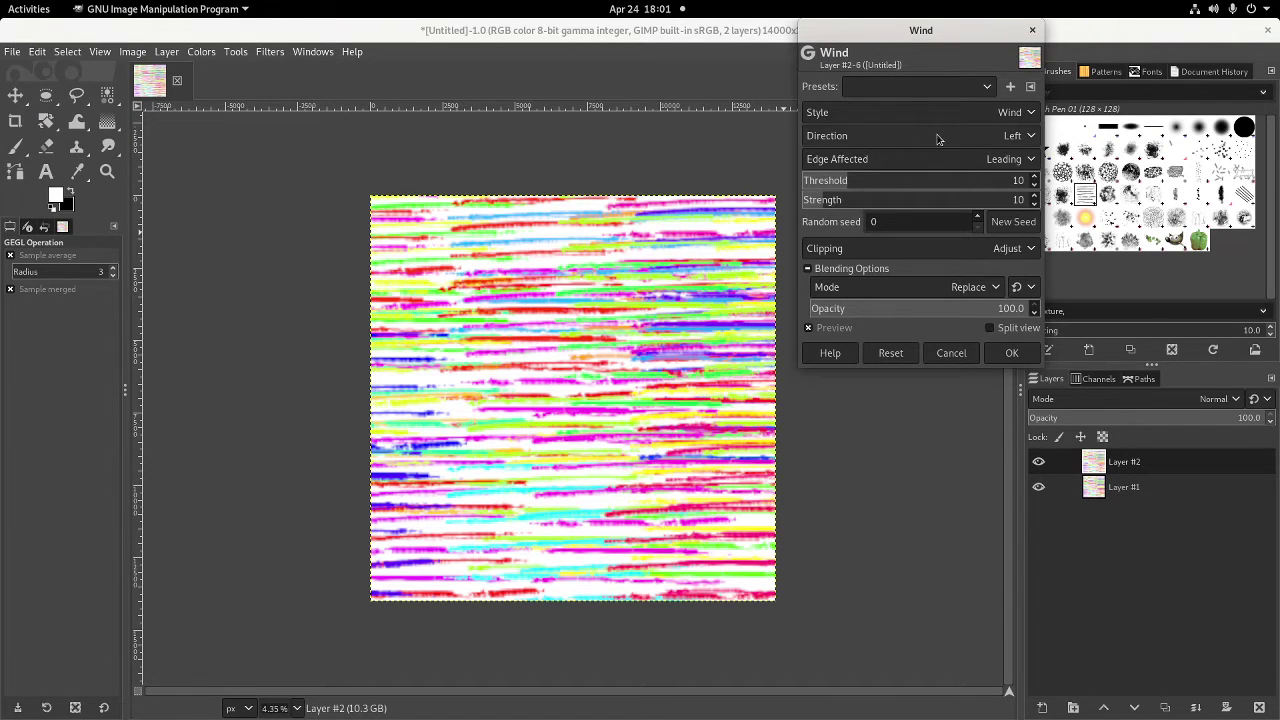
left_click_drag(926, 185, 1030, 200)
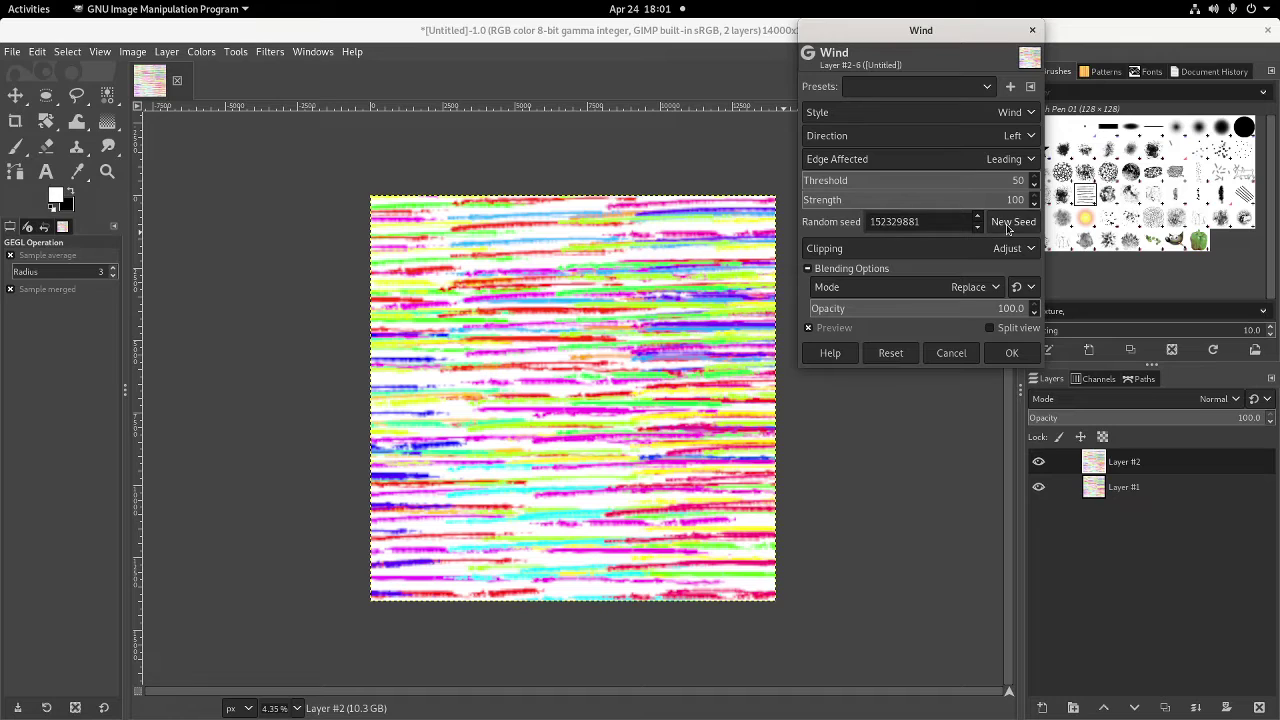
left_click(1017, 114)
left_click(1012, 133)
left_click(999, 356)
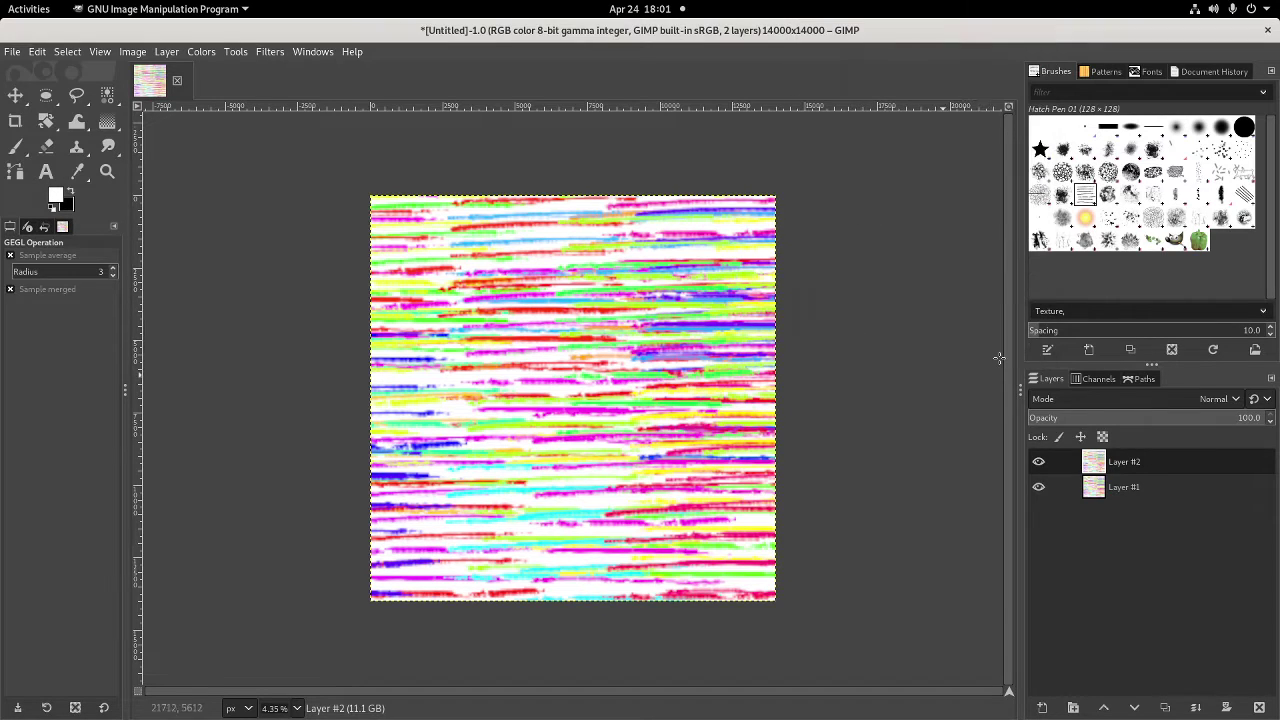
Repeat the Wind filter several more times on the duplicate layer with the same settings
left_click(270, 52)
left_click(276, 69)
key("ctrl+f")
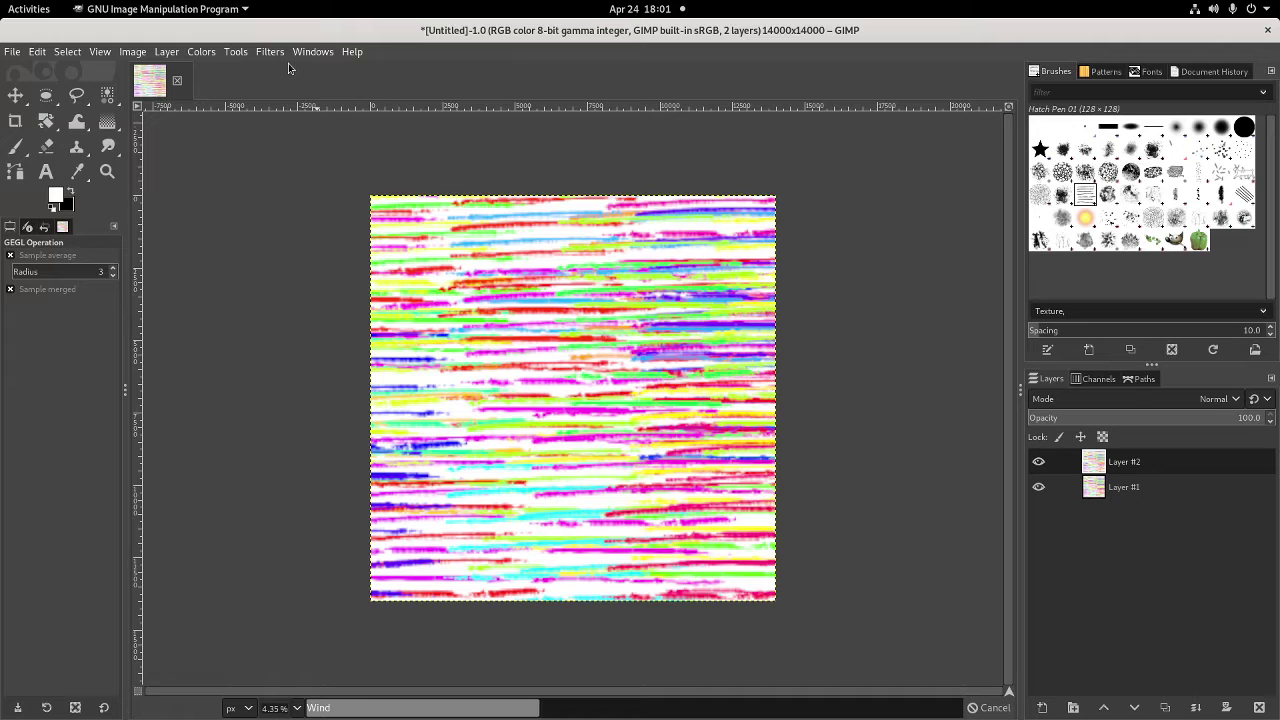
key("ctrl+f")
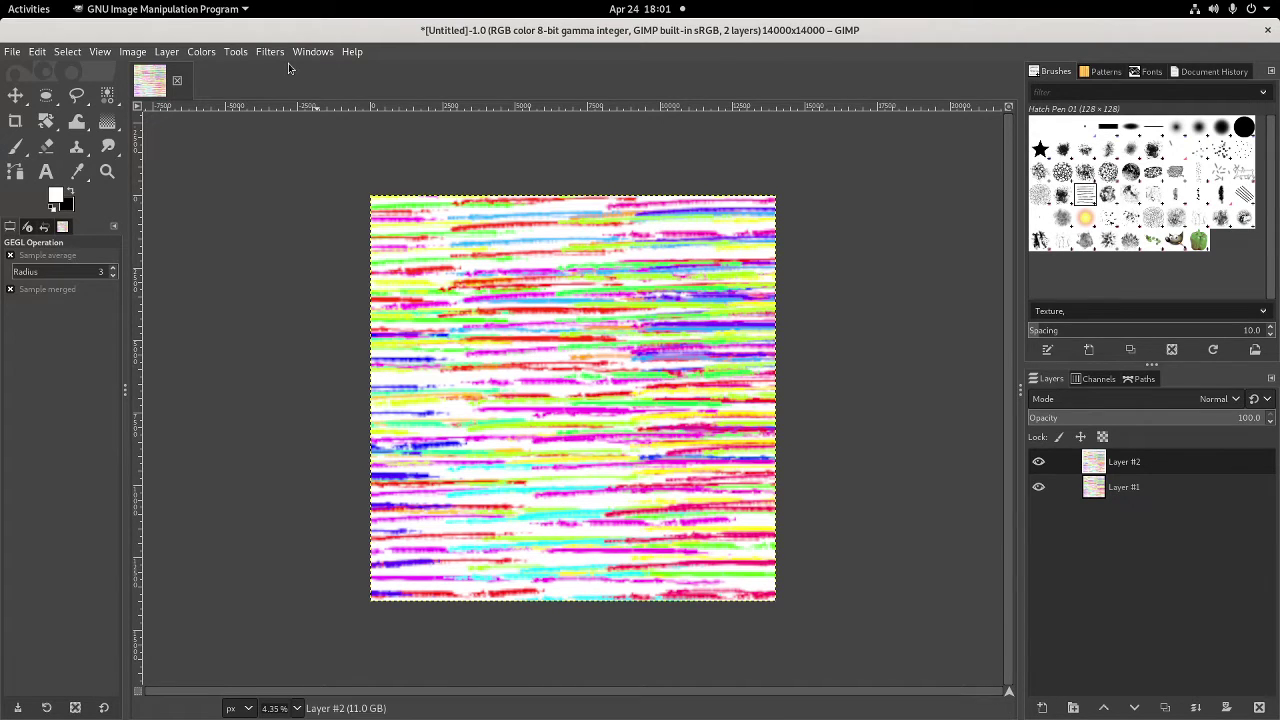
key("ctrl+f")
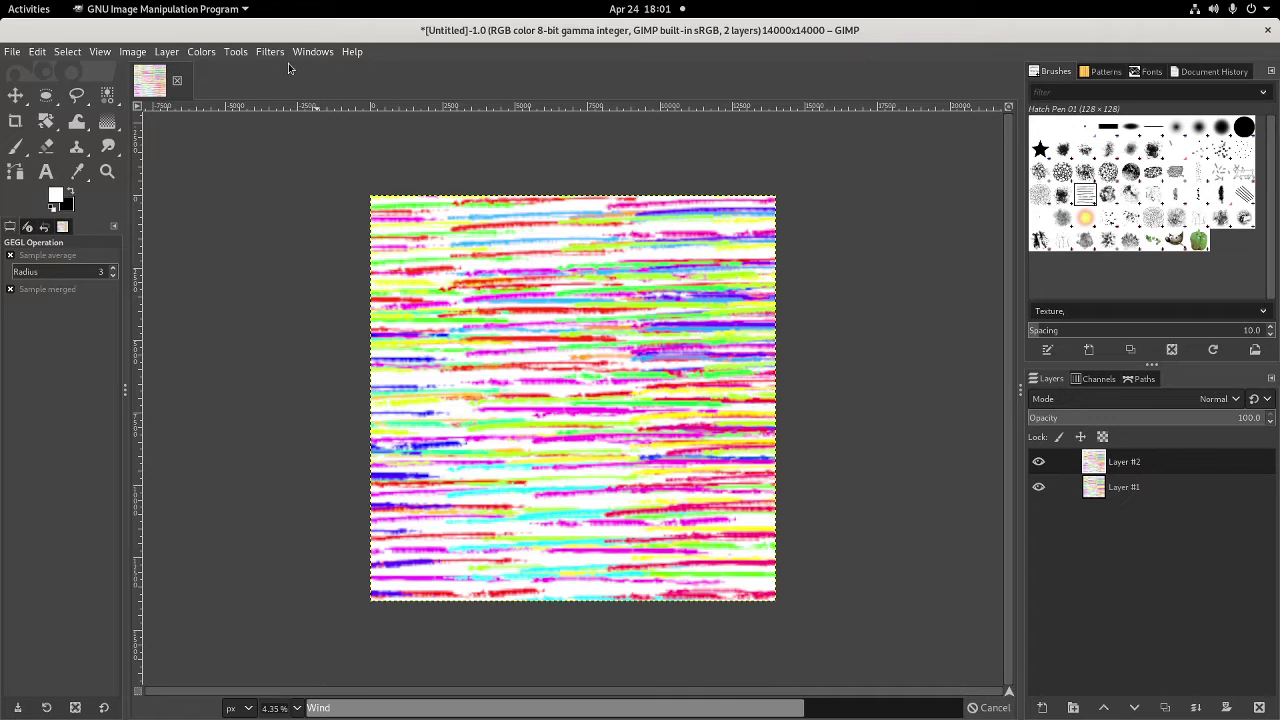
key("ctrl+f")
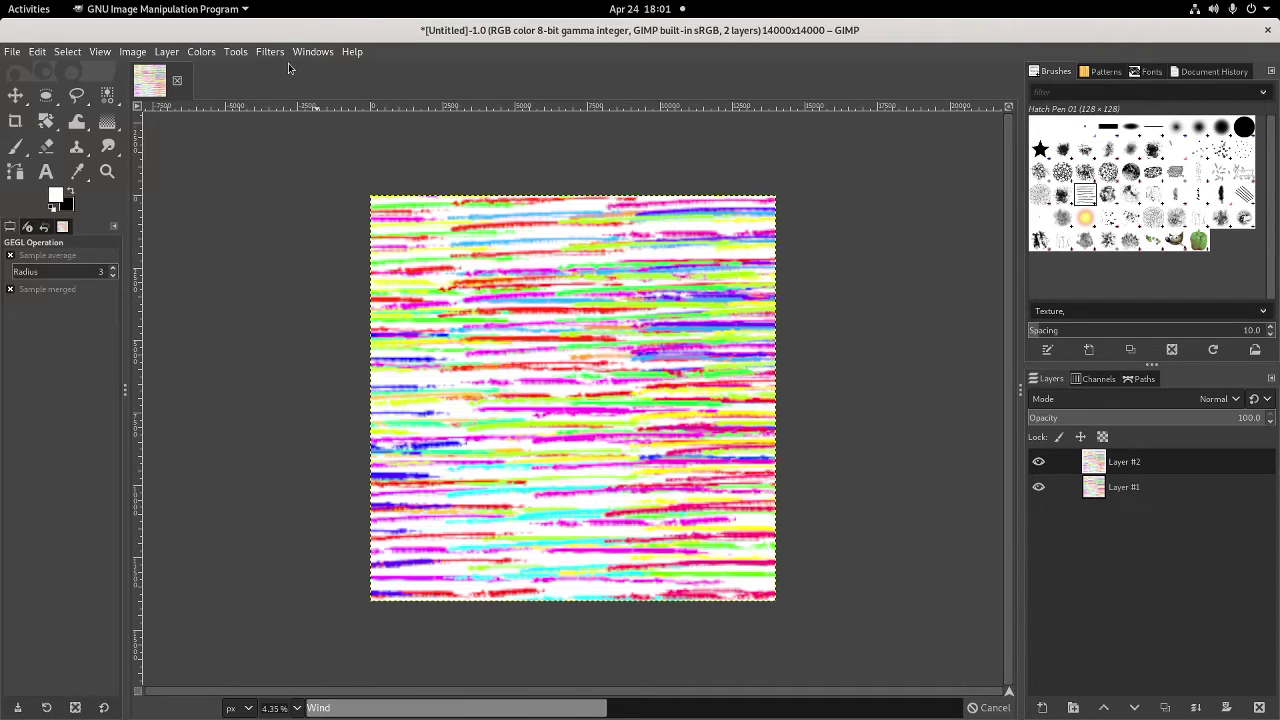
key("ctrl+f")
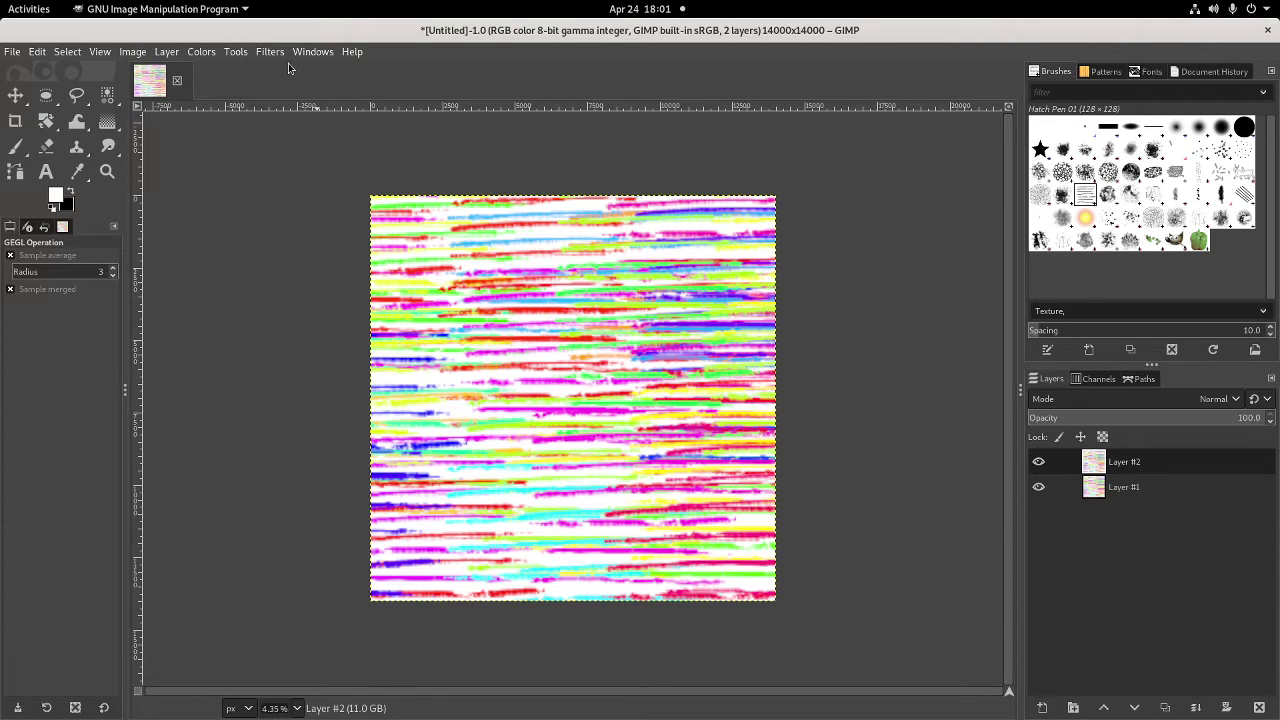
key("ctrl+f")
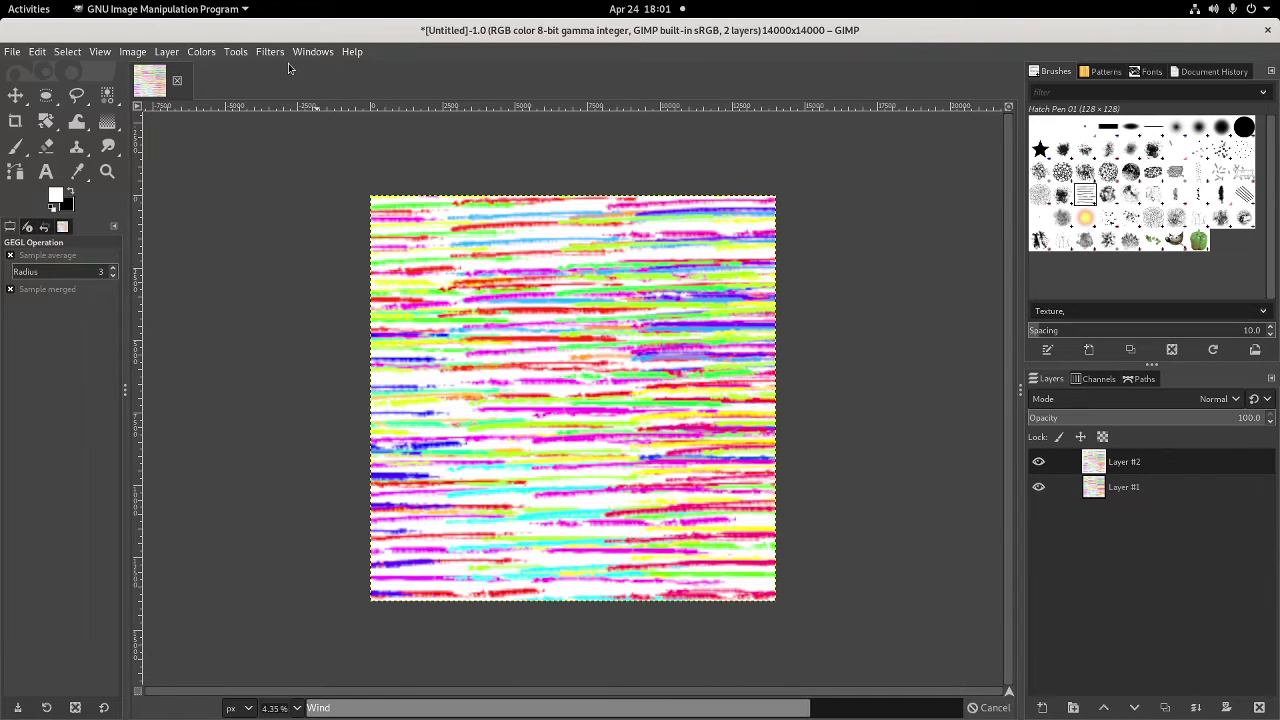
key("ctrl+f")
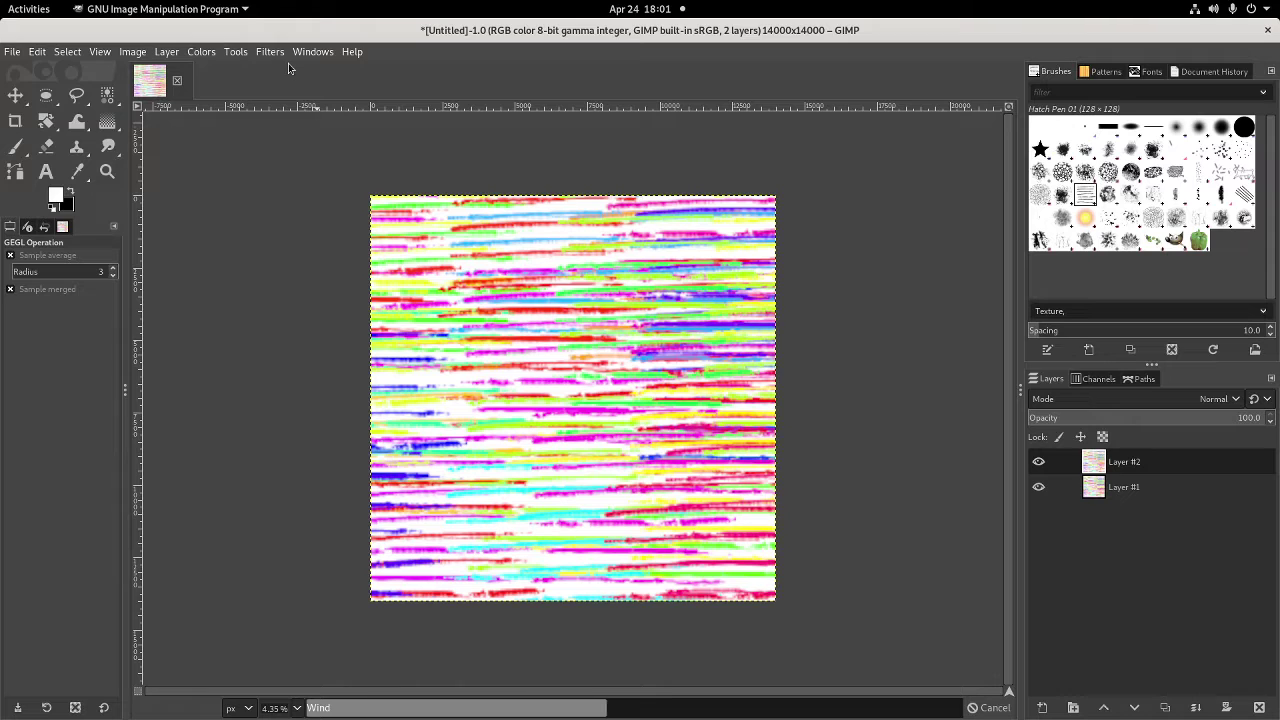
Apply the Spherize distortion to the top layer in Radial mode with curvature and amount 1.000
left_click(281, 55)
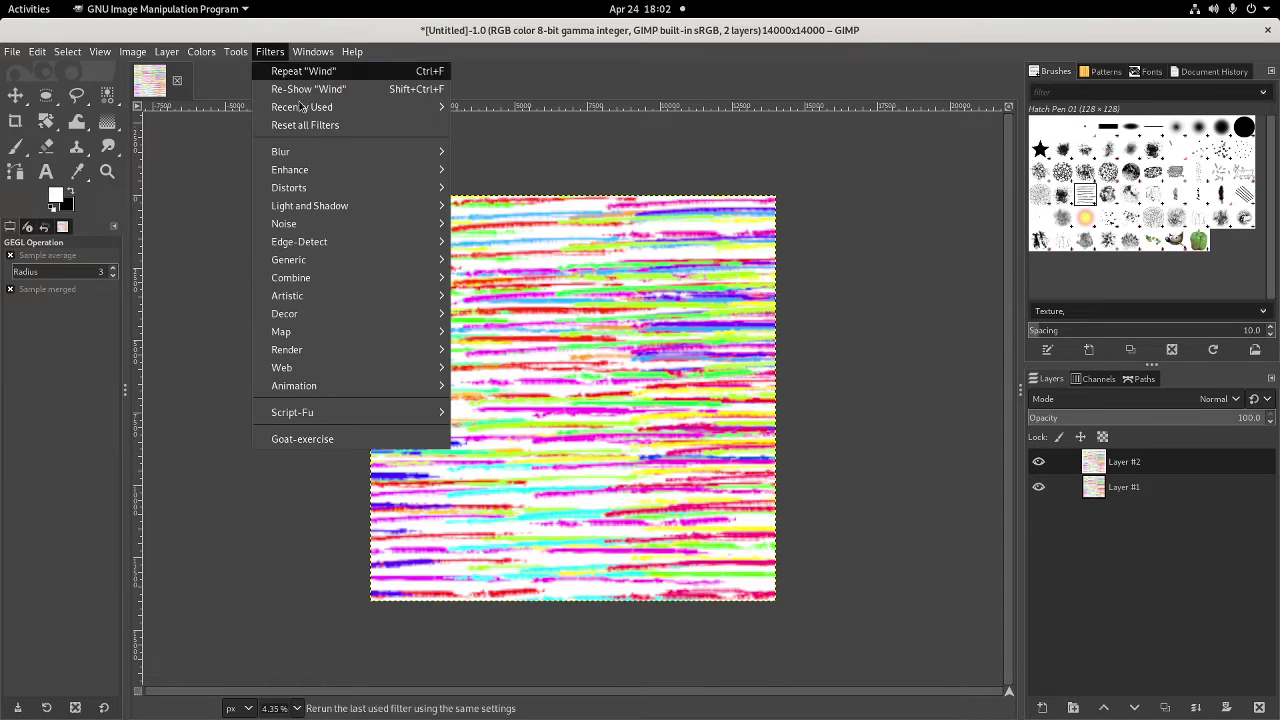
mouse_move(340, 187)
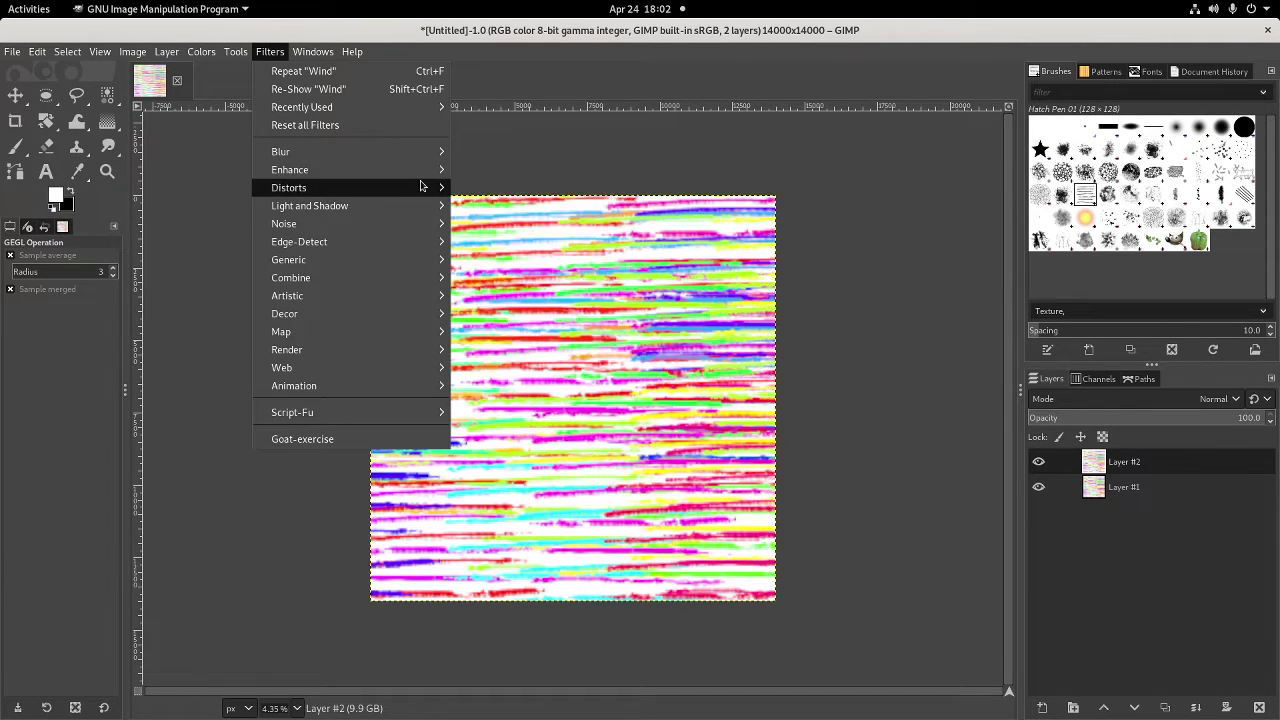
mouse_move(420, 187)
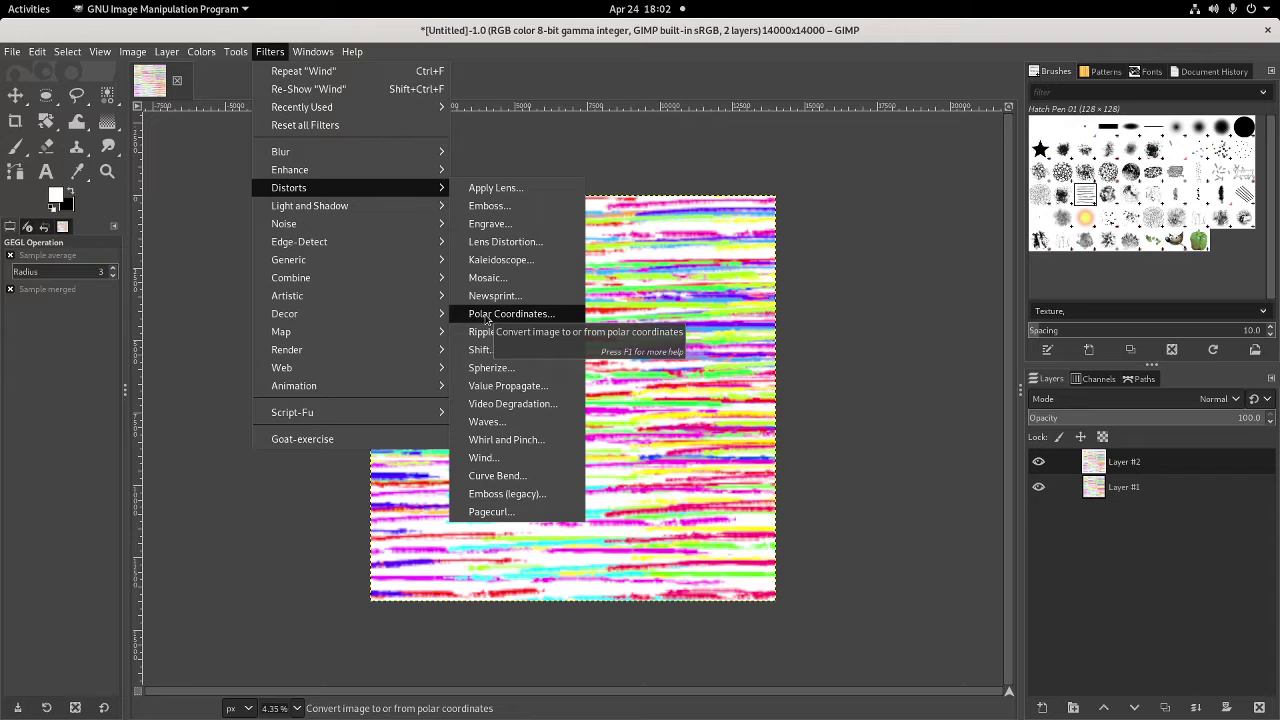
left_click(491, 367)
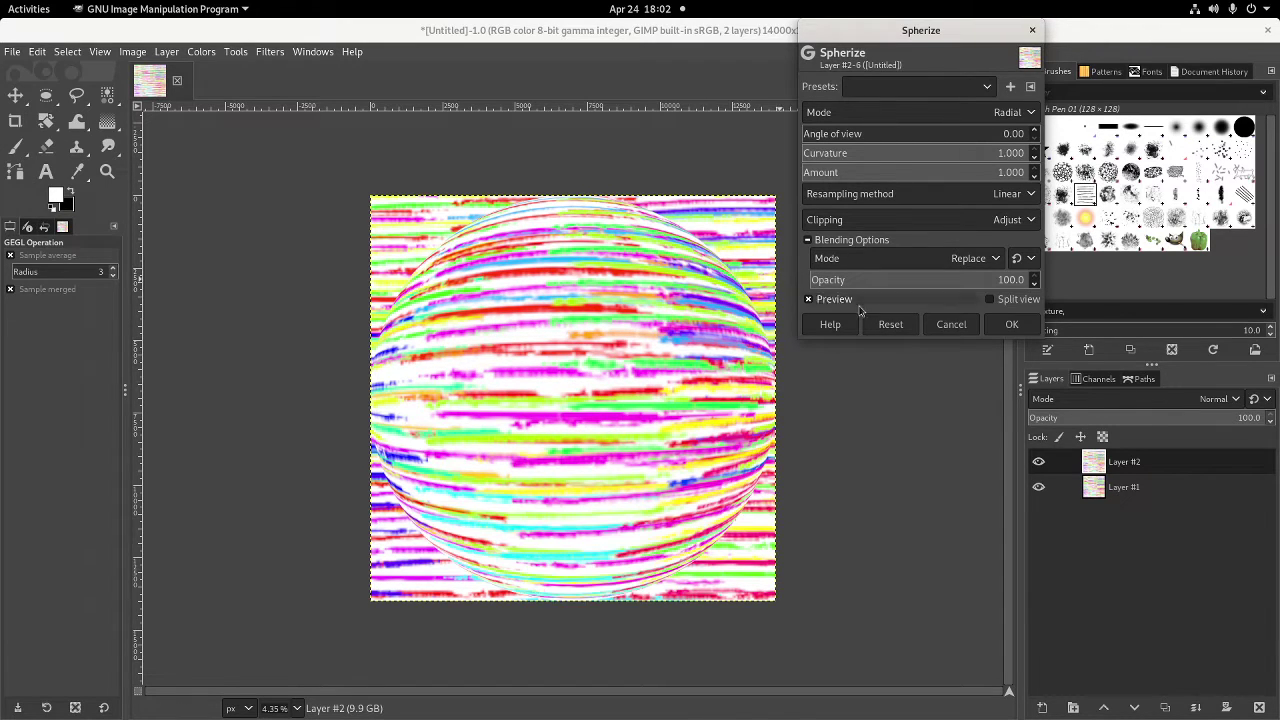
left_click(1008, 325)
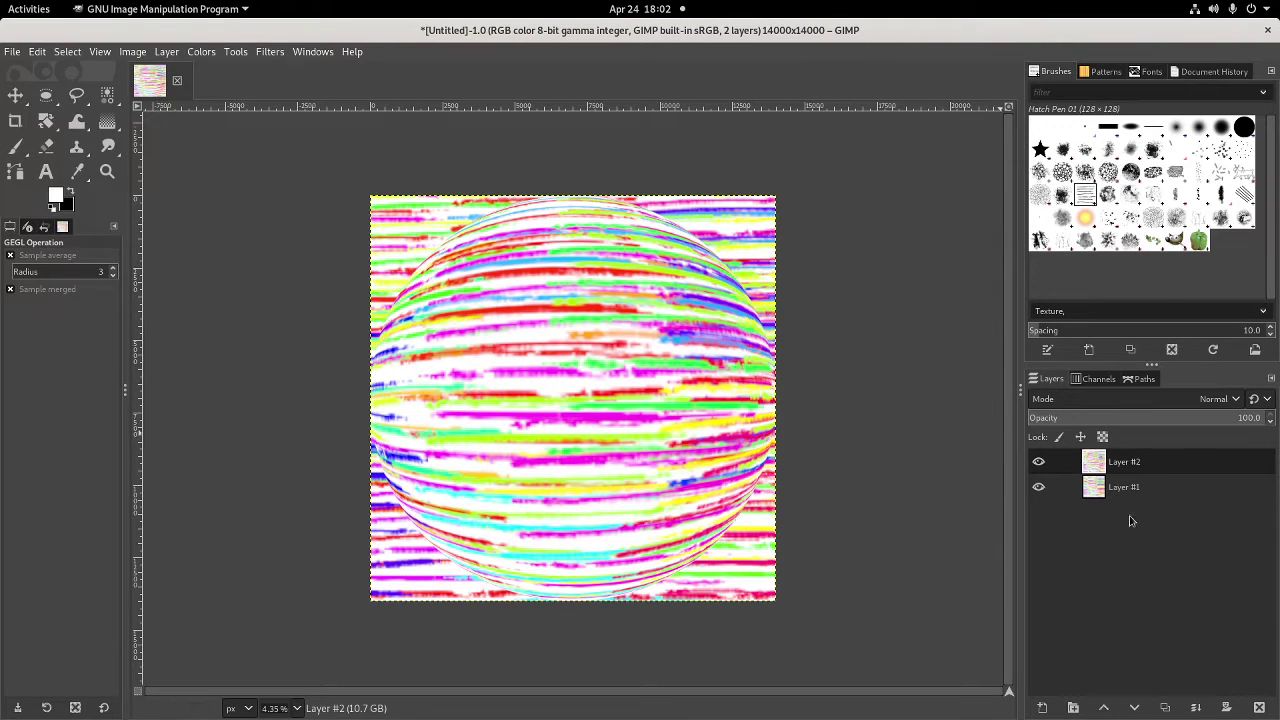
Duplicate the bottom striped layer, then merge the copy with the spherized layer while keeping the original hidden and separate
right_click(1116, 490)
left_click(1165, 163)
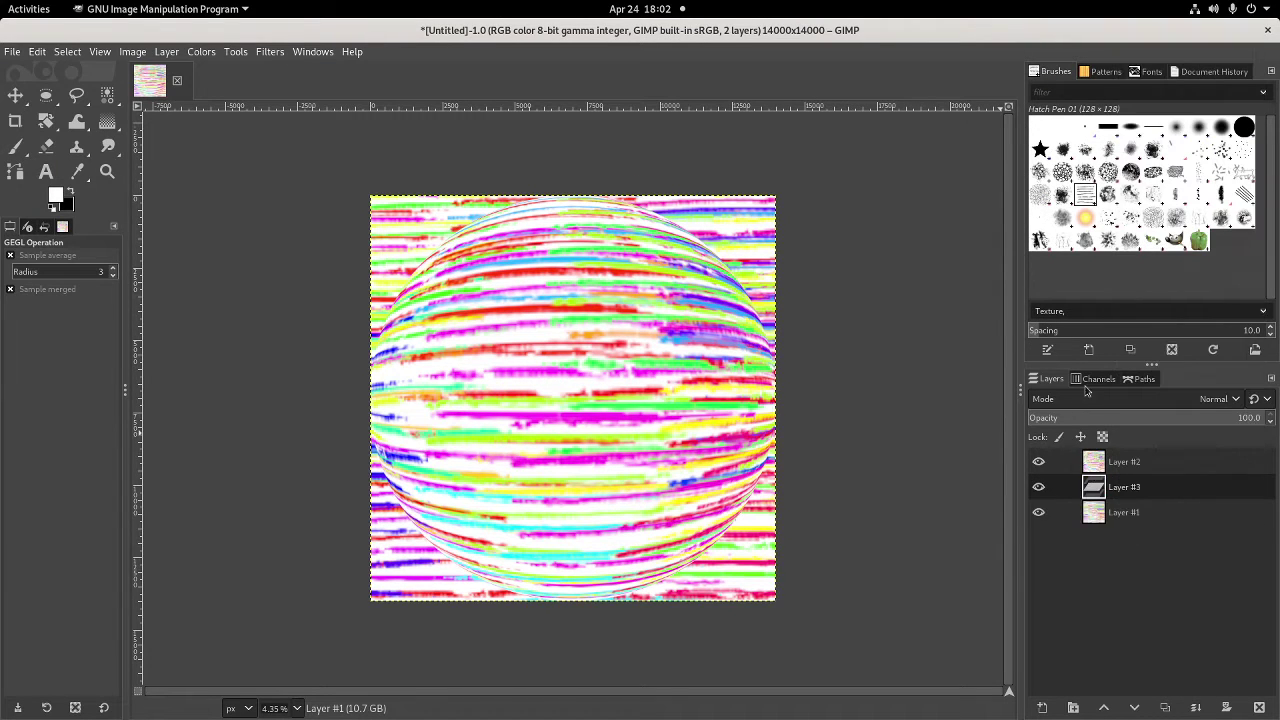
right_click(1097, 485)
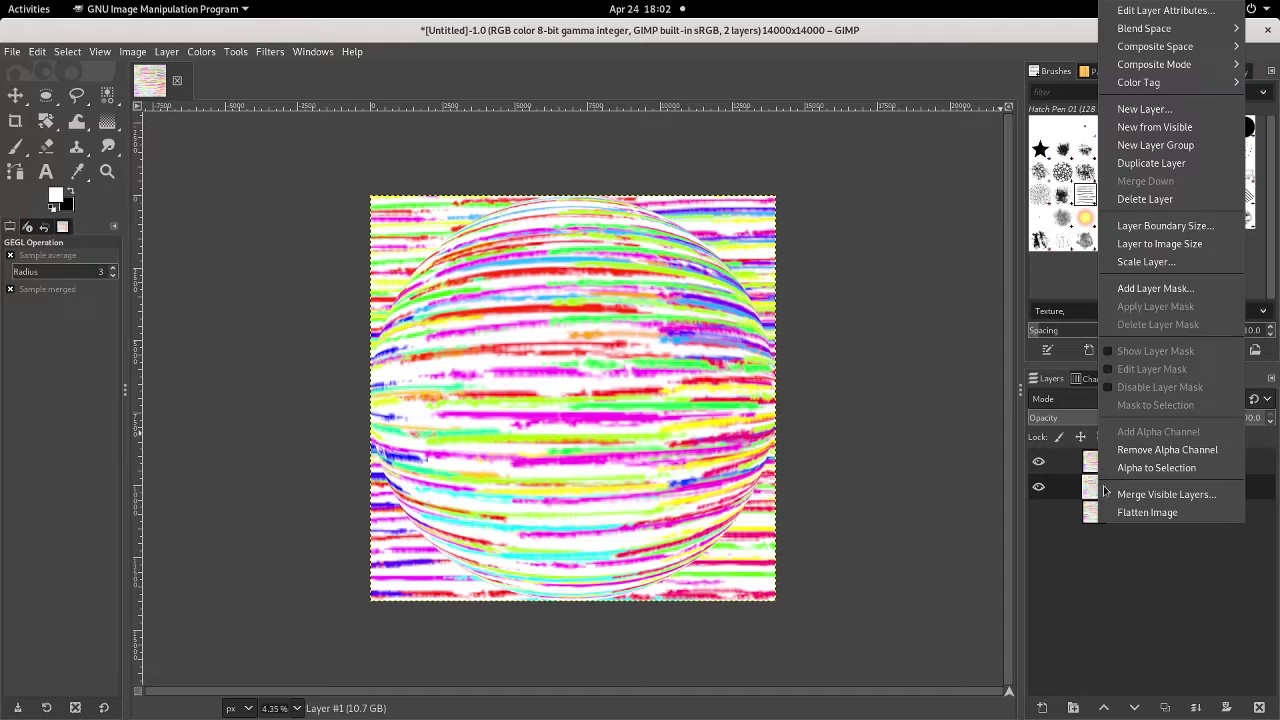
left_click(1097, 491)
key("Return")
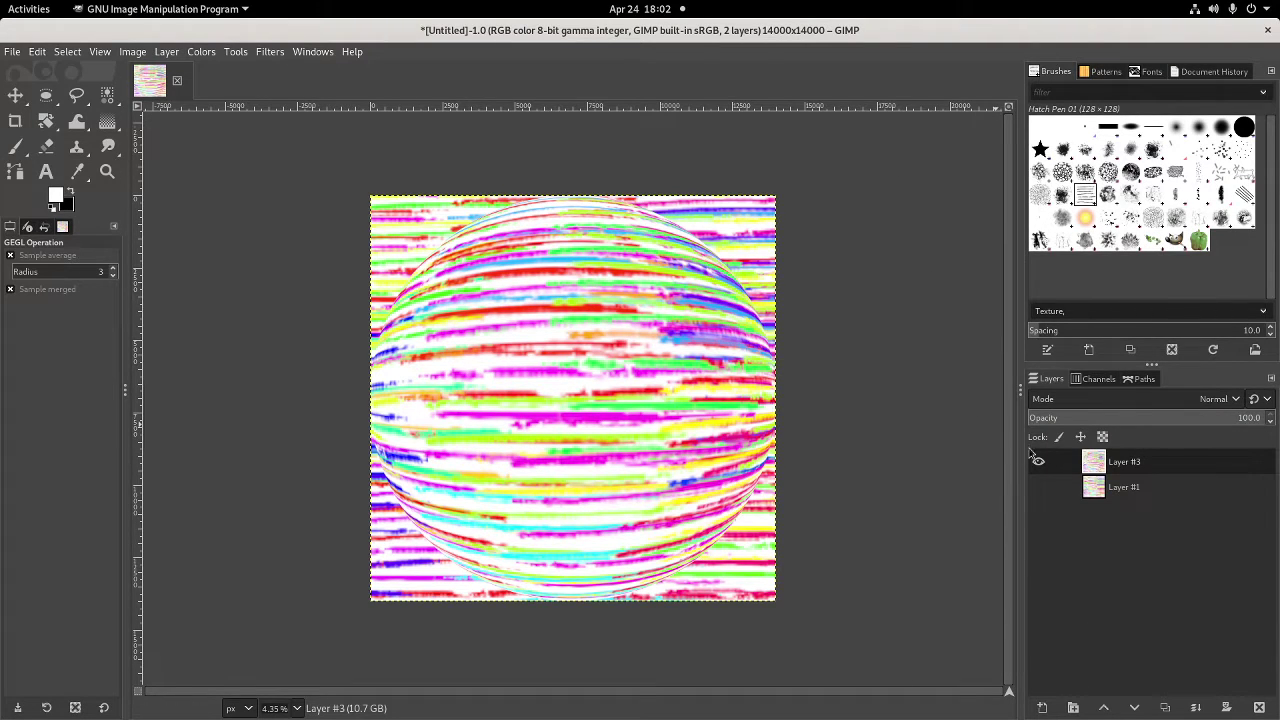
Duplicate the merged sphere layer and apply a Kaleidoscope filter with 12 mirrors and Trim X and Trim Y of 0.500
right_click(1088, 461)
left_click(1141, 163)
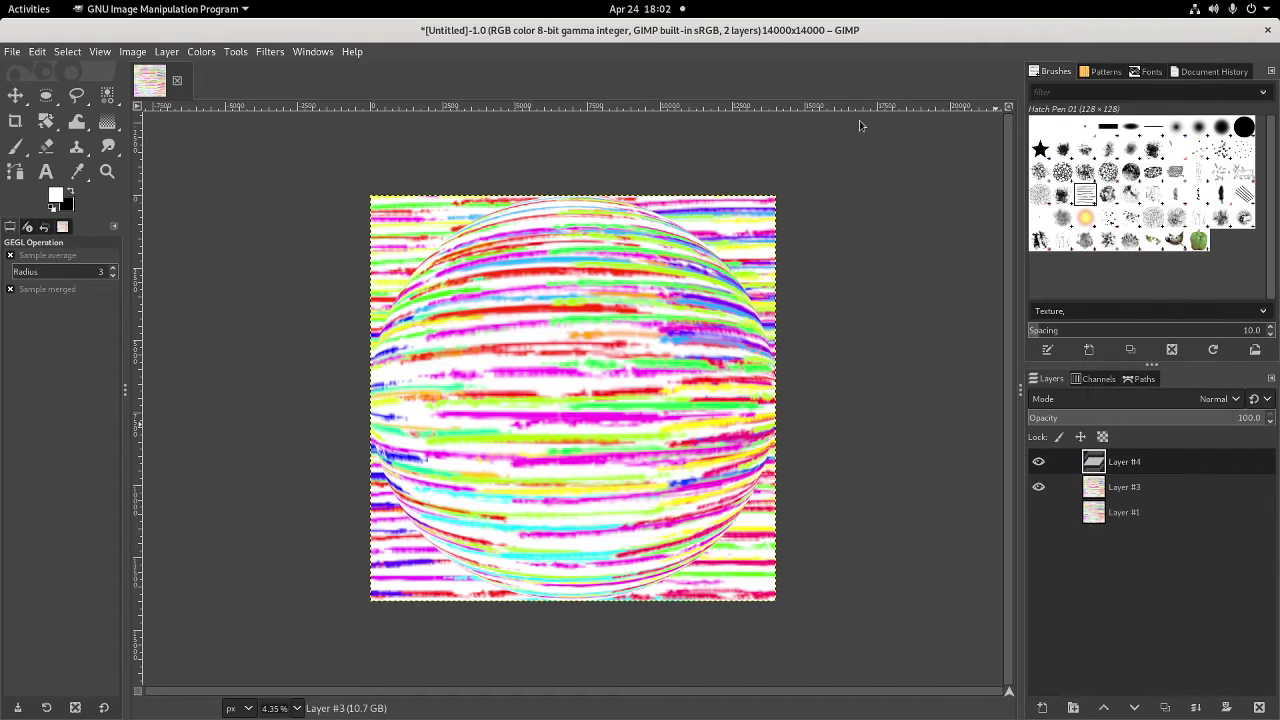
left_click(270, 51)
mouse_move(420, 188)
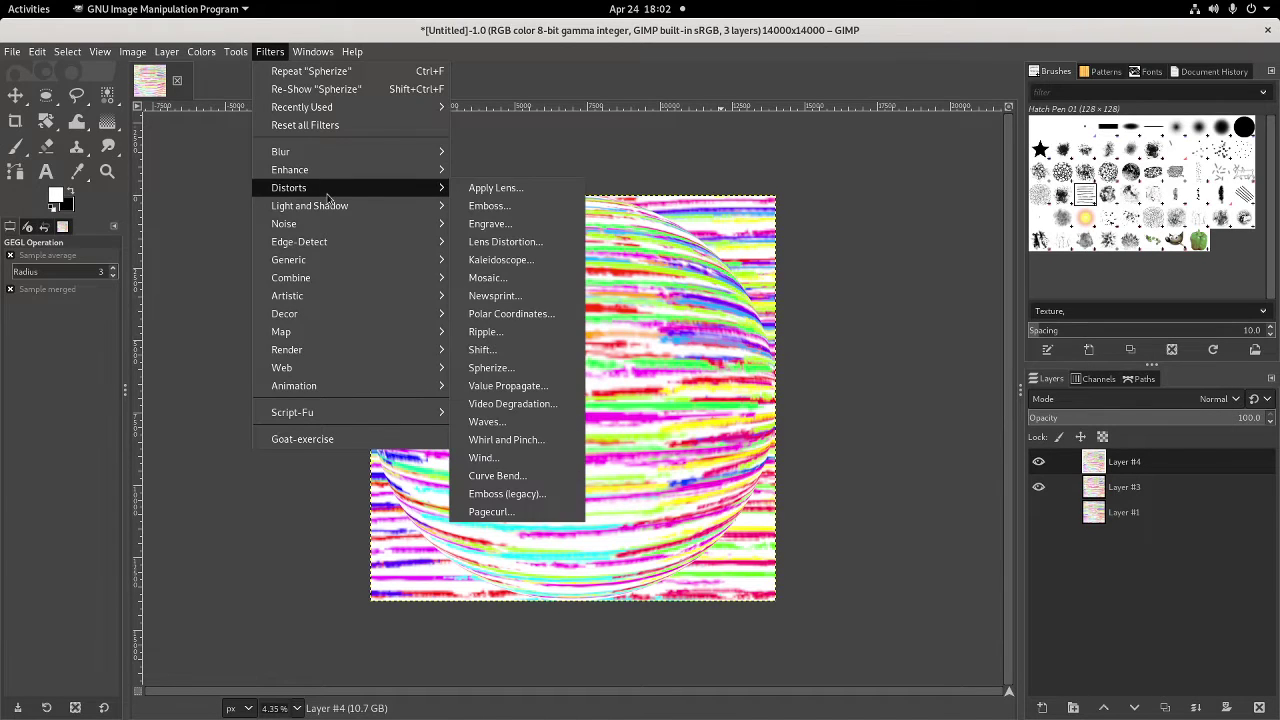
left_click(500, 260)
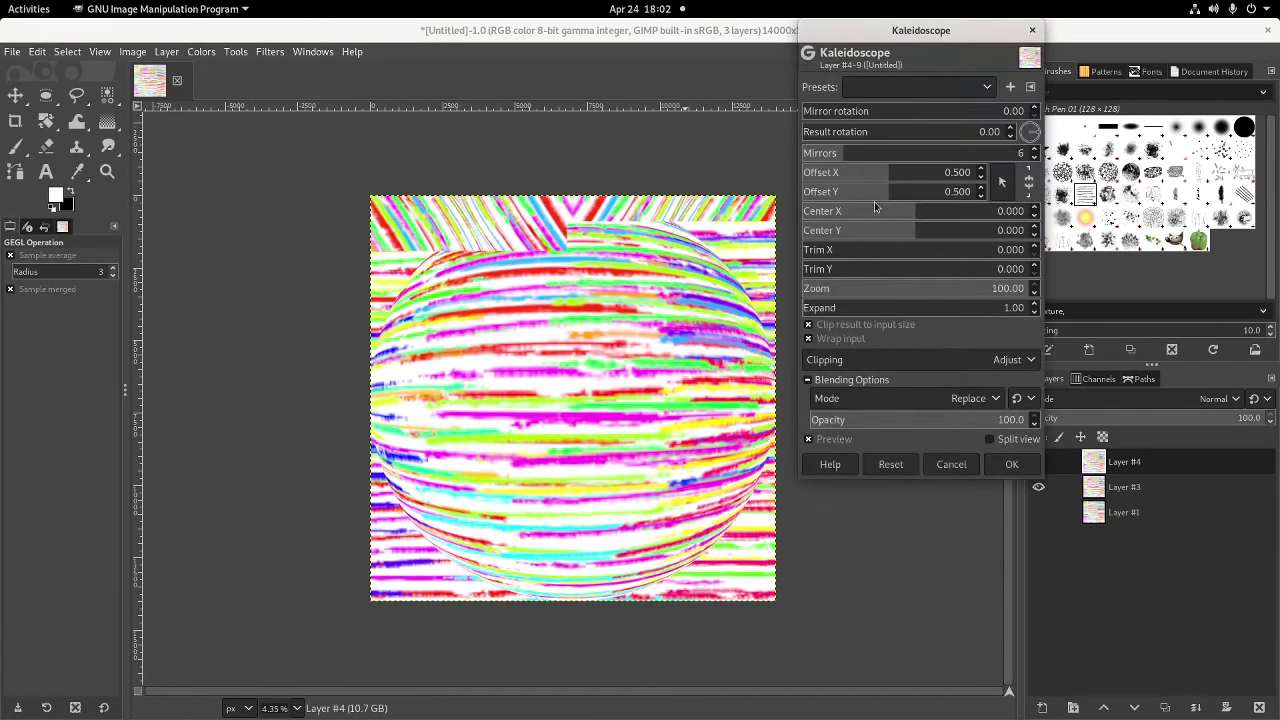
left_click(905, 153)
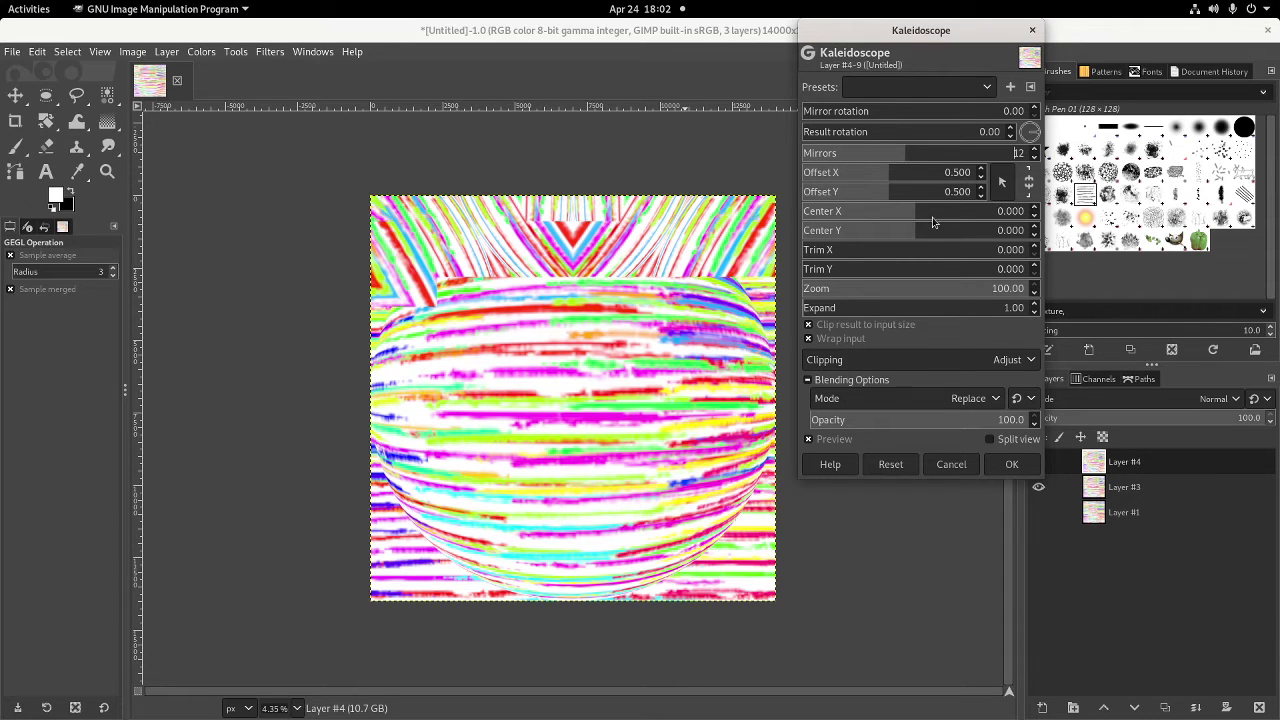
left_click(941, 252)
left_click(938, 272)
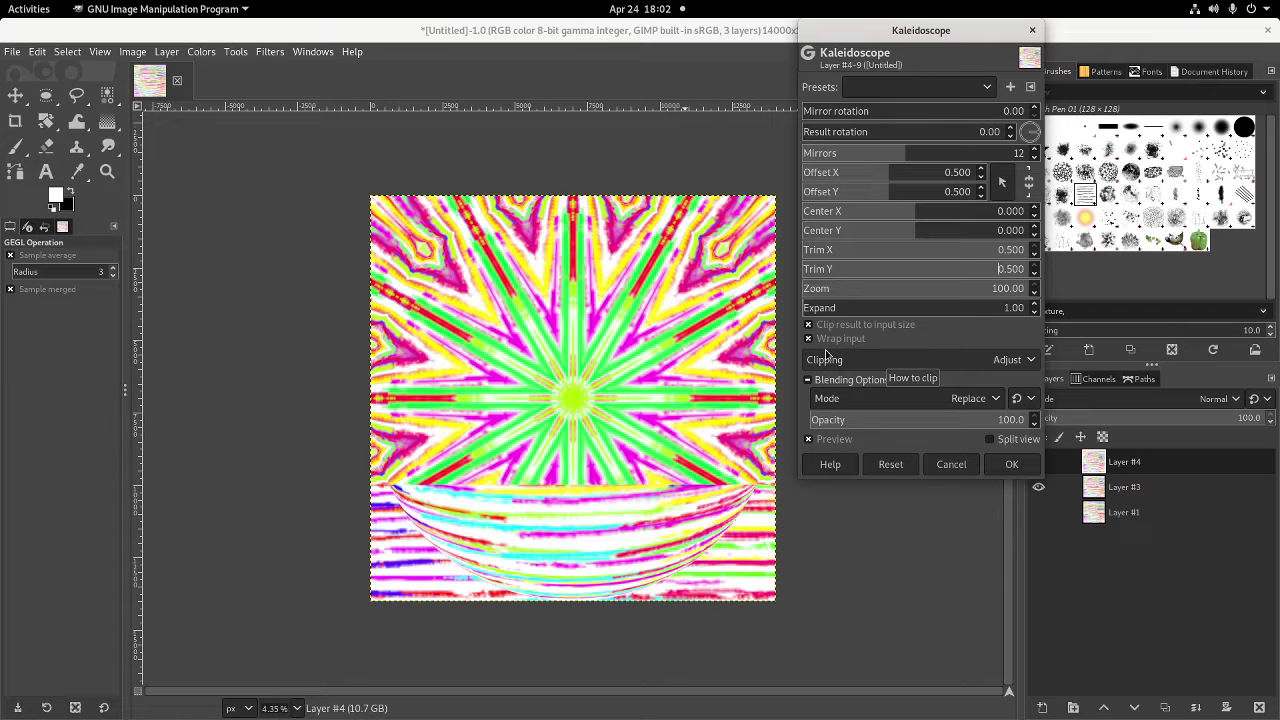
left_click(1011, 468)
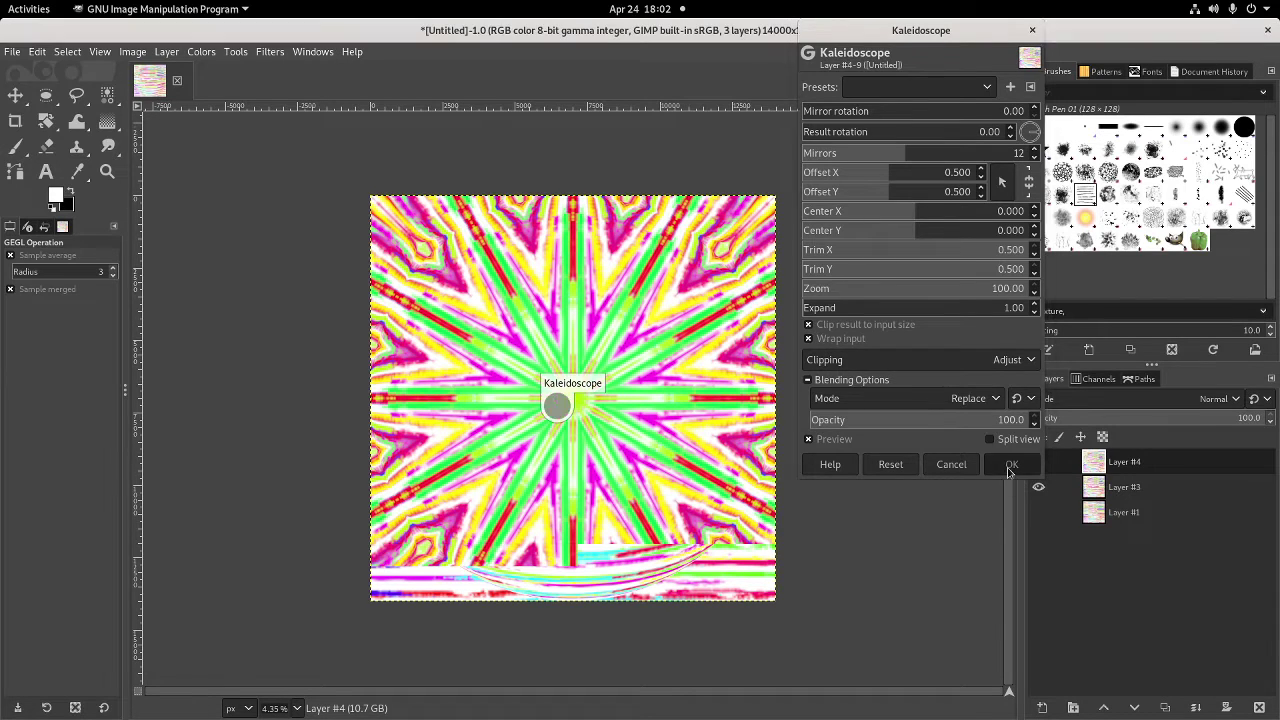
Apply the Spherize distortion to the top kaleidoscope layer in Radial mode with curvature and amount 1.000
left_click(270, 52)
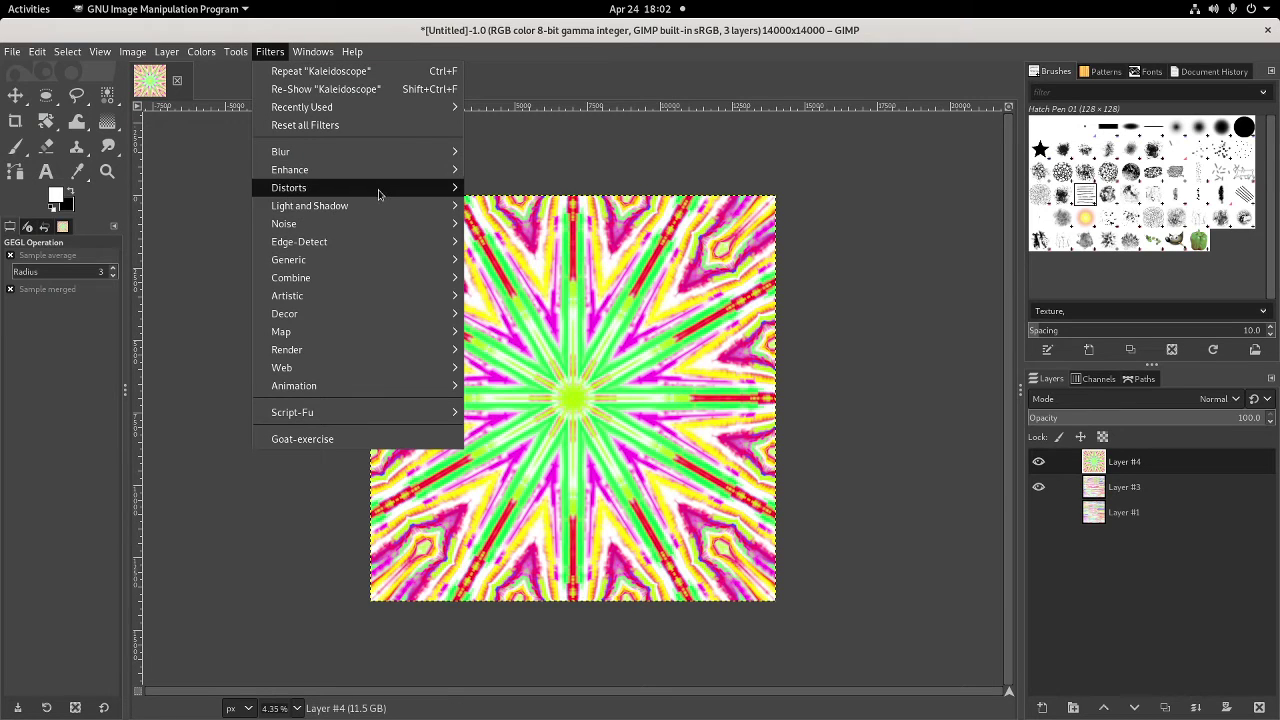
mouse_move(378, 190)
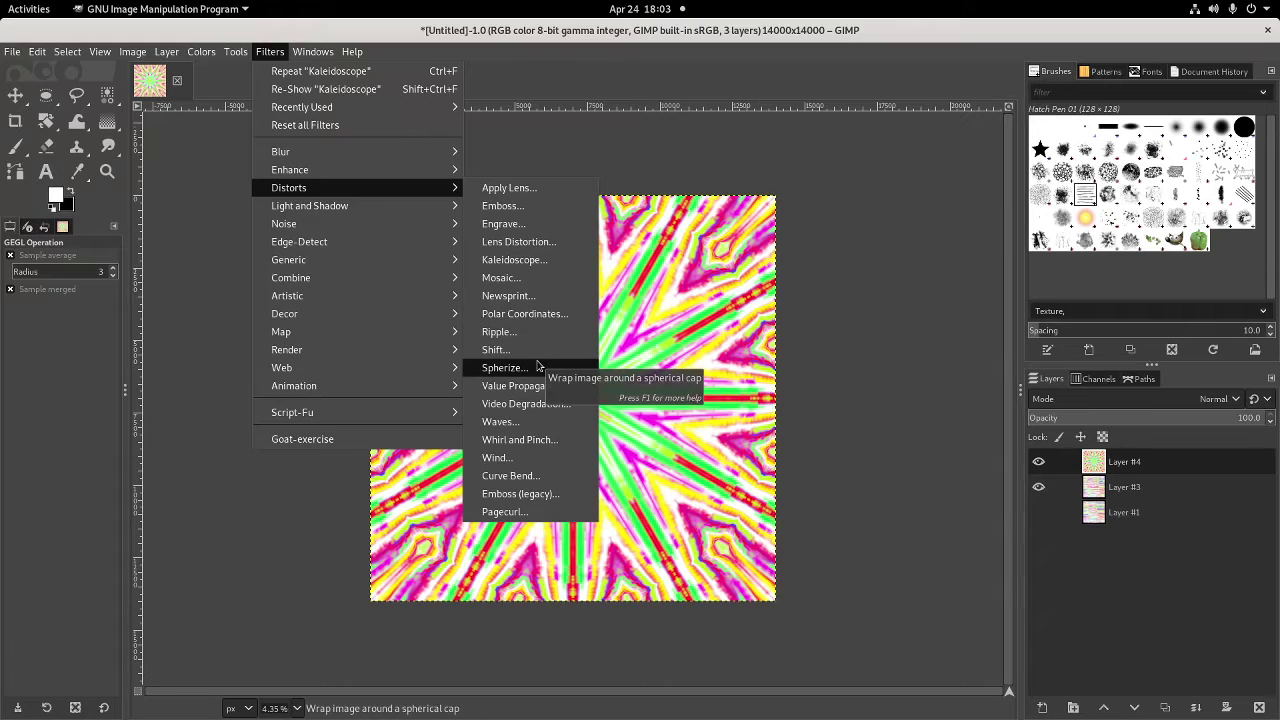
left_click(505, 367)
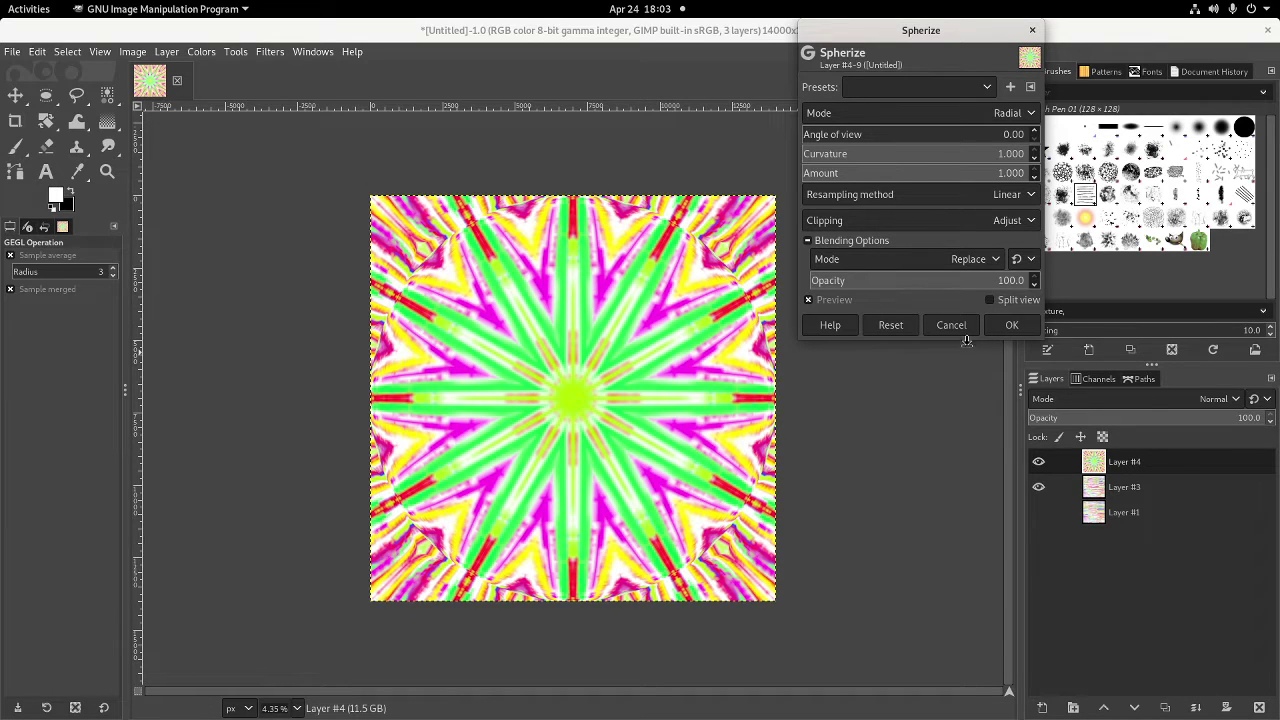
left_click(1008, 326)
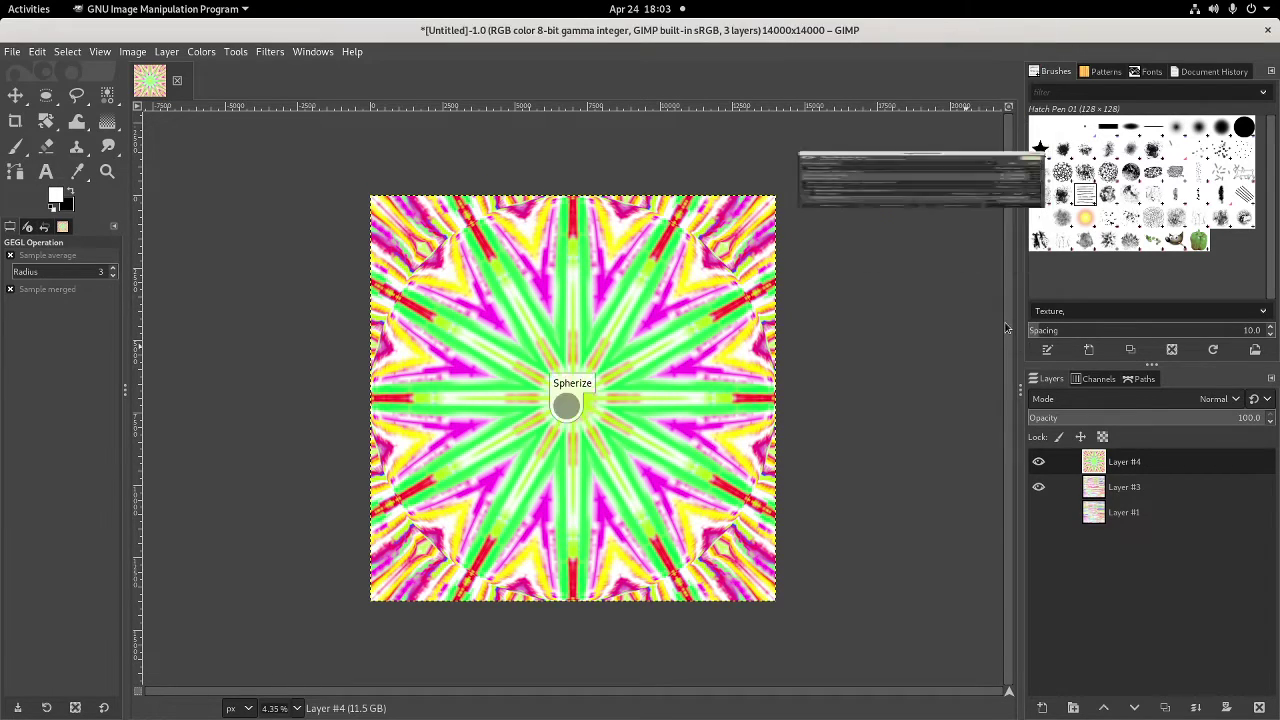
Duplicate Layer #3 and merge the copy with the spherized kaleidoscope layer, keeping the original hidden and separate
right_click(1093, 492)
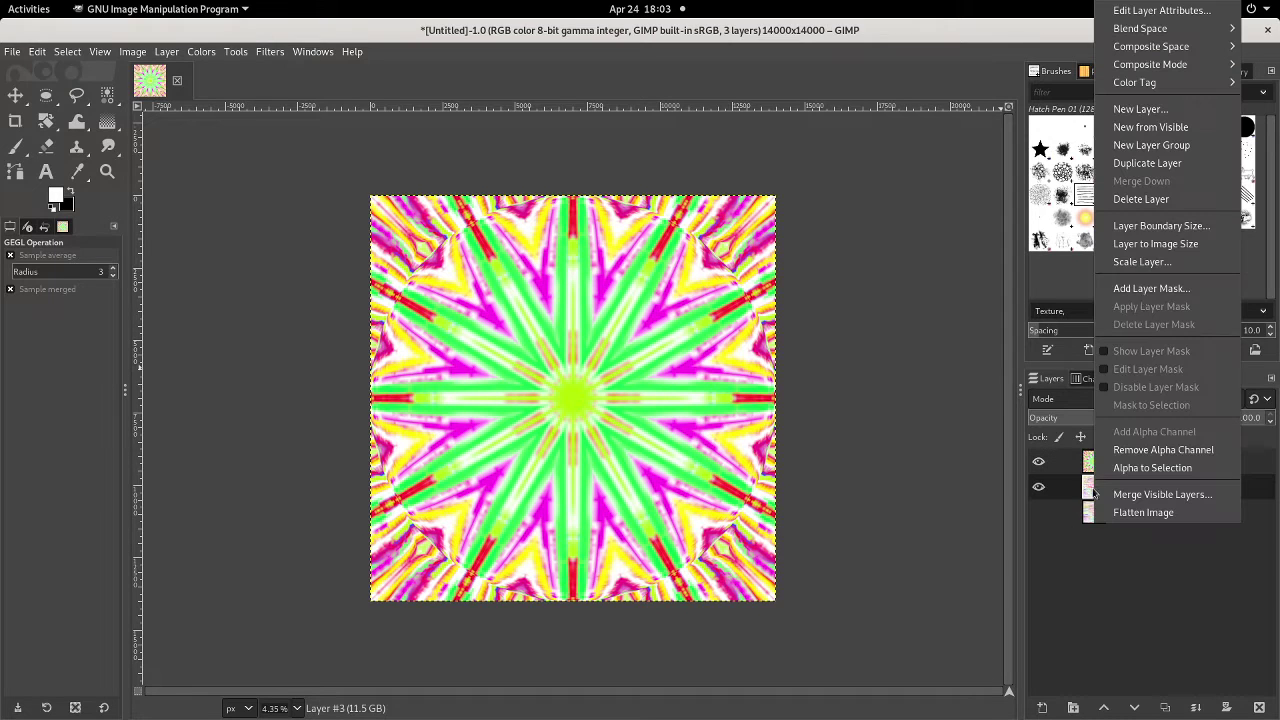
left_click(1150, 160)
right_click(1088, 493)
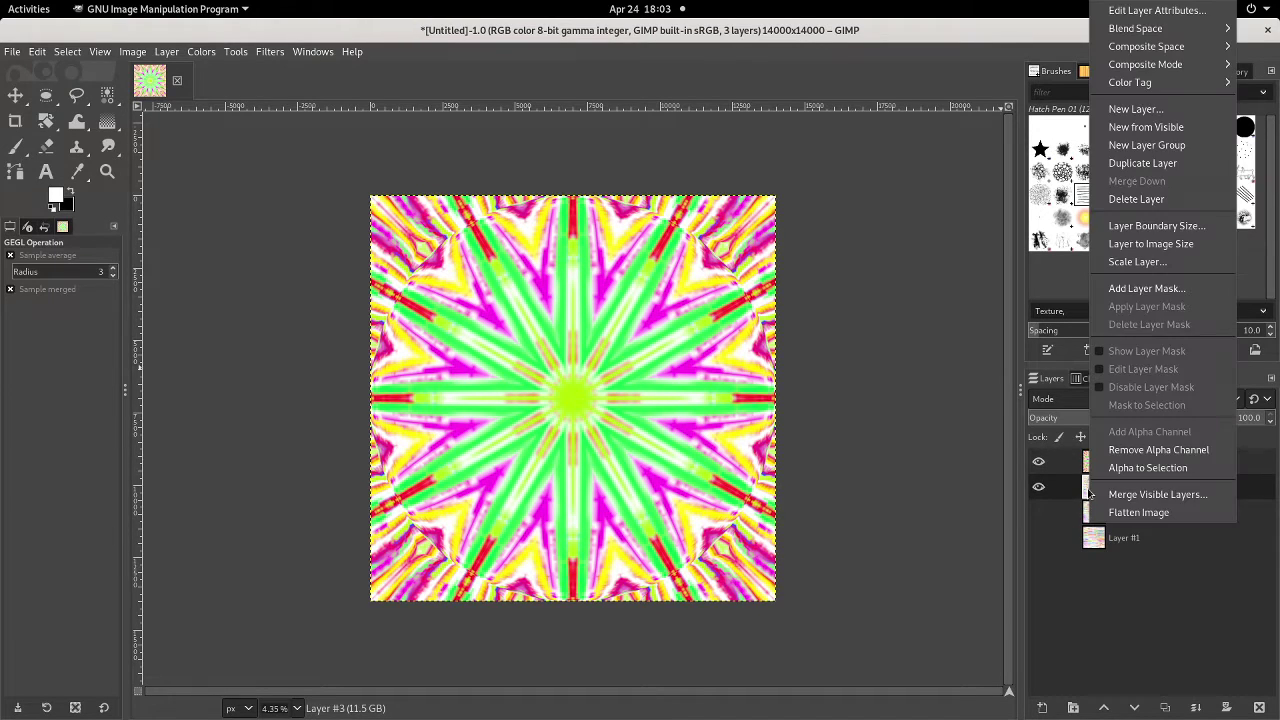
left_click(1110, 492)
left_click(1157, 581)
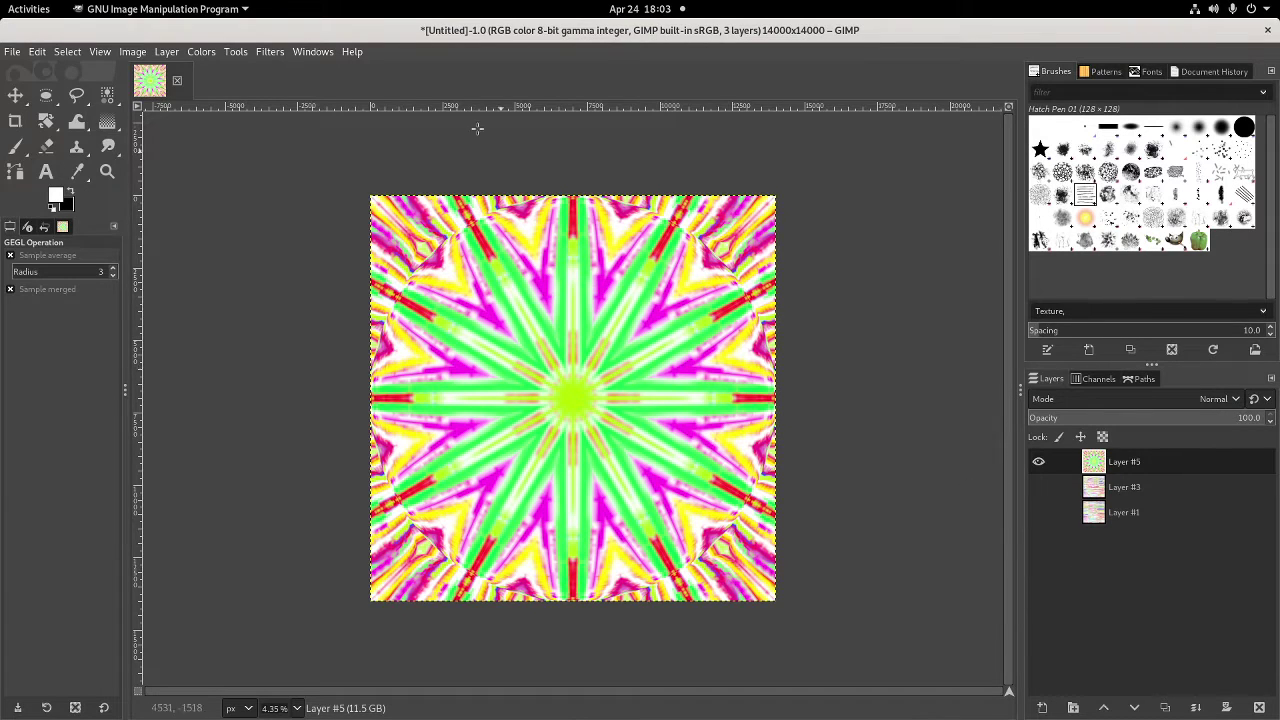
Repeat the Spherize filter three times on the merged top layer with the same settings
left_click(269, 51)
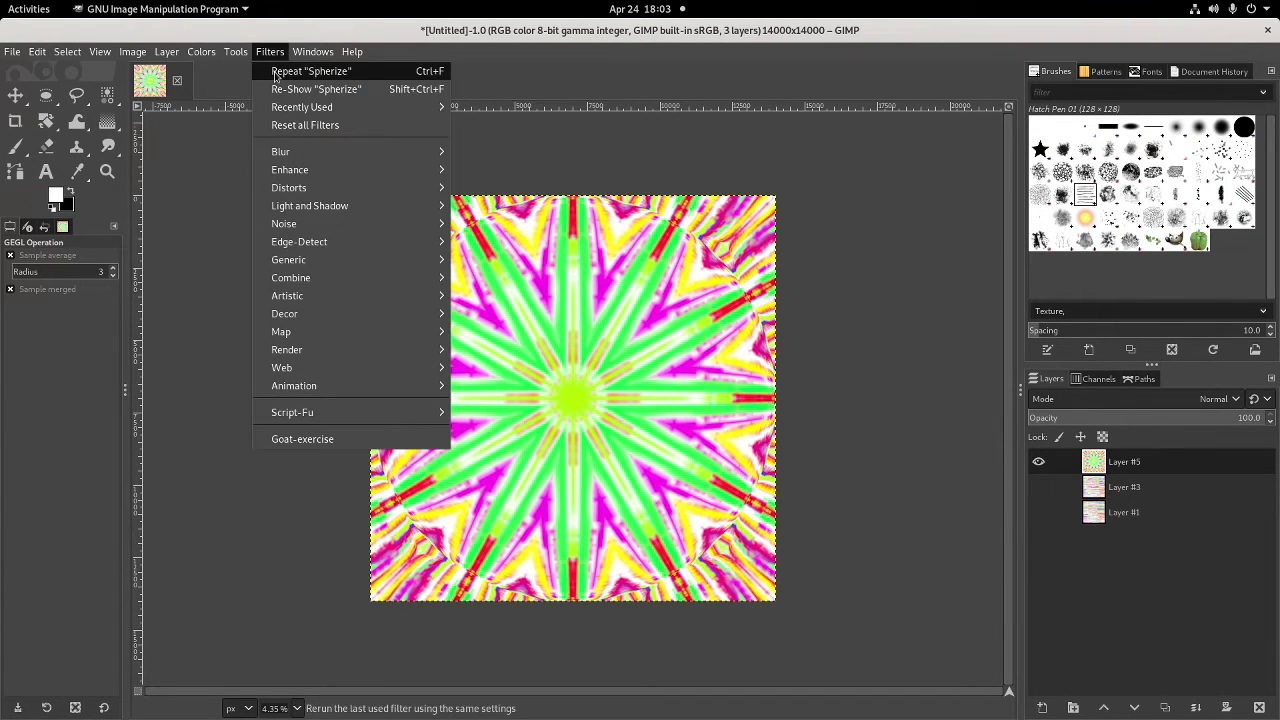
left_click(275, 72)
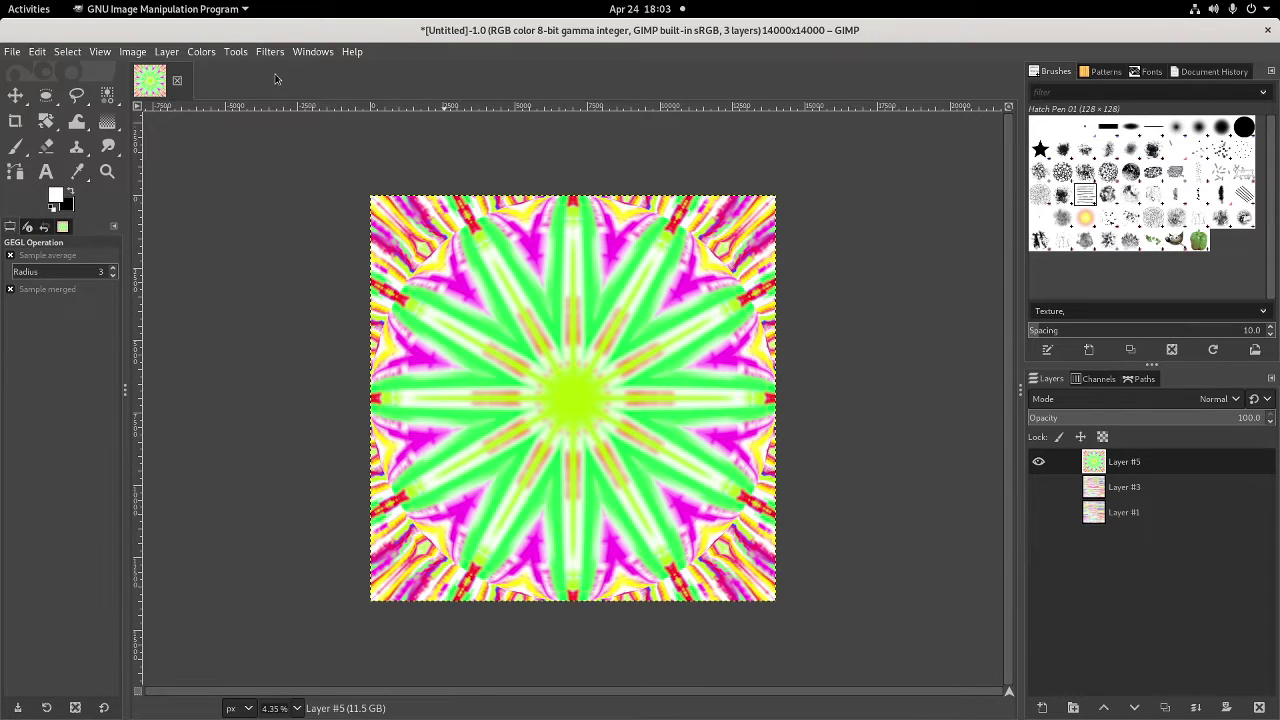
key("ctrl+f")
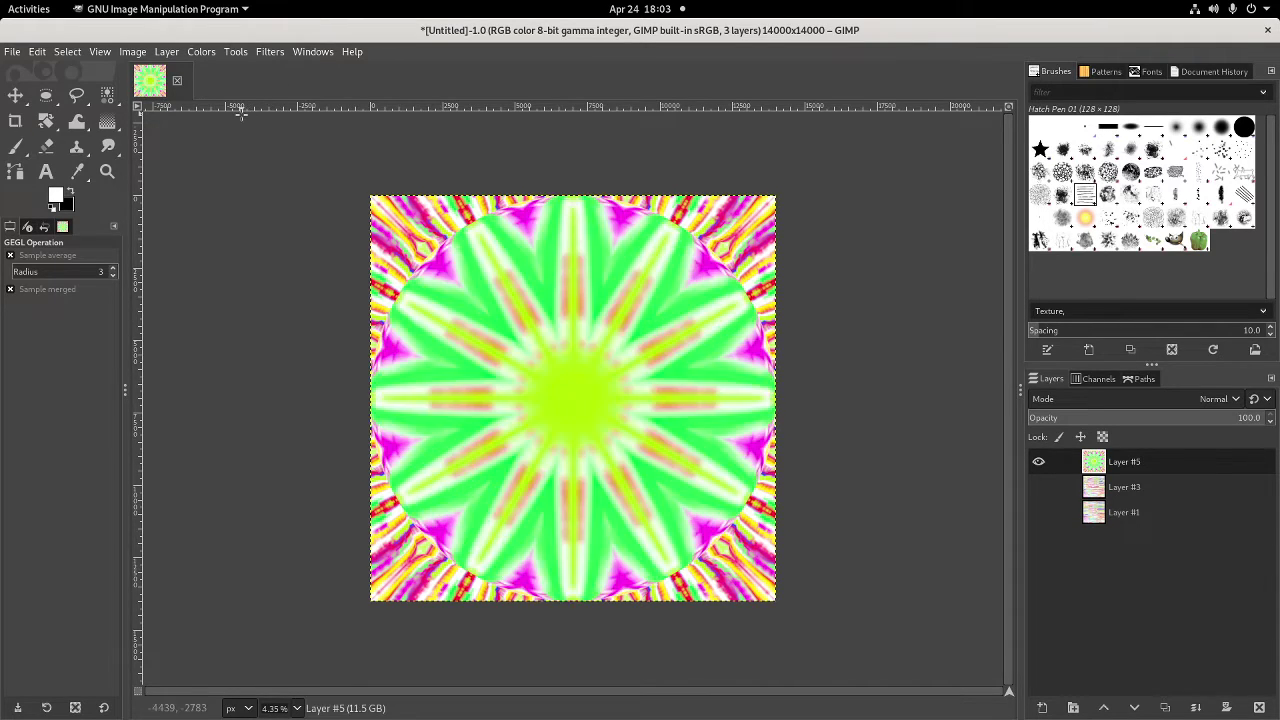
key("ctrl+f")
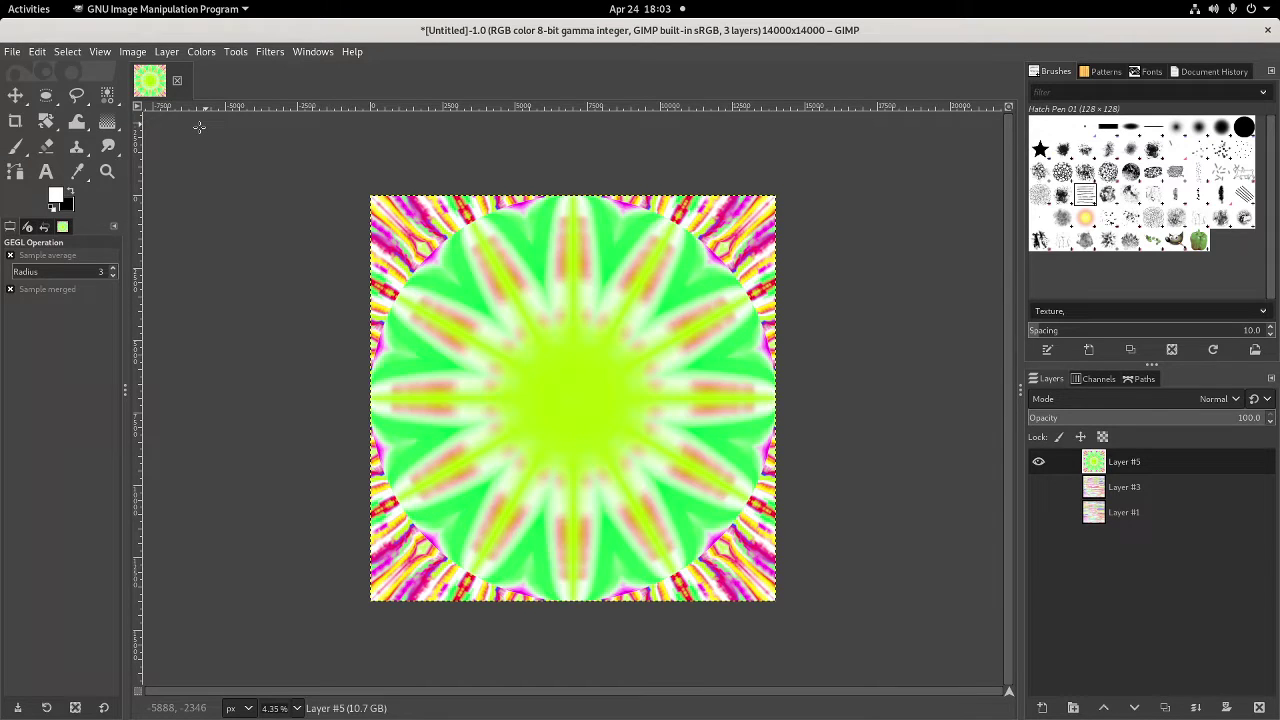
Apply a Kaleidoscope filter to the top layer with 12 mirrors and Trim X and Trim Y of 0.500
left_click(268, 53)
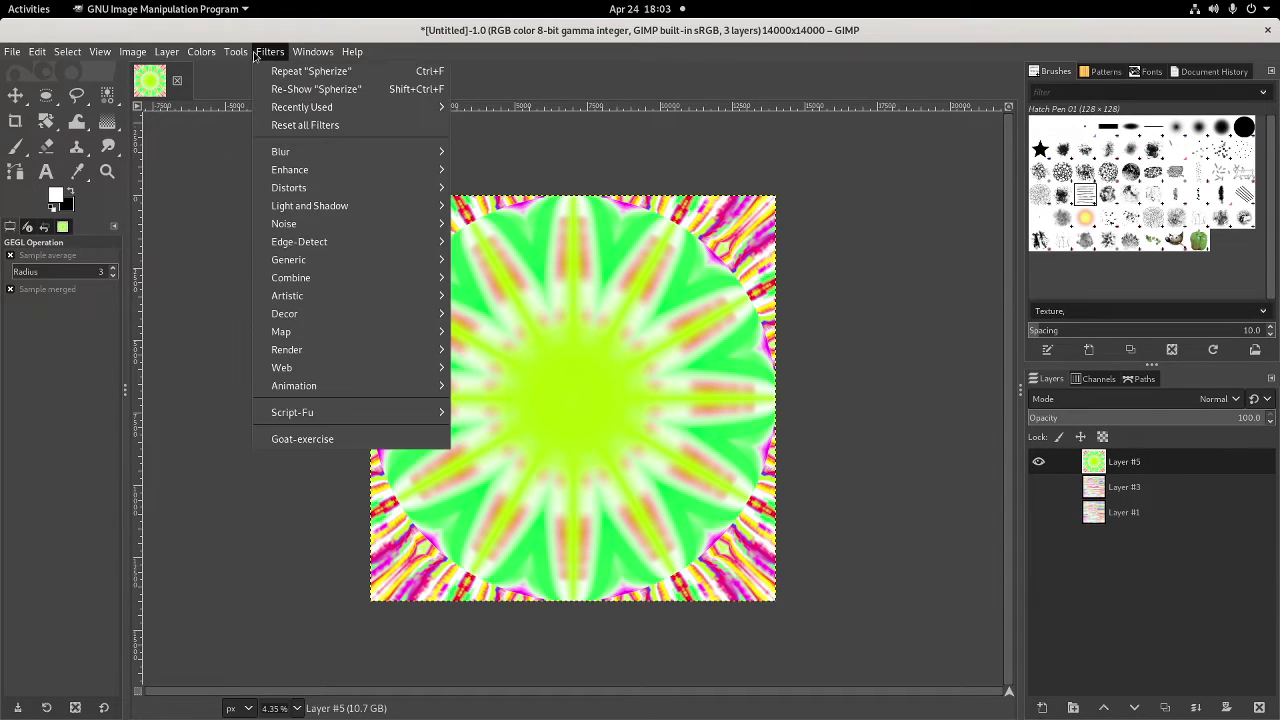
mouse_move(312, 189)
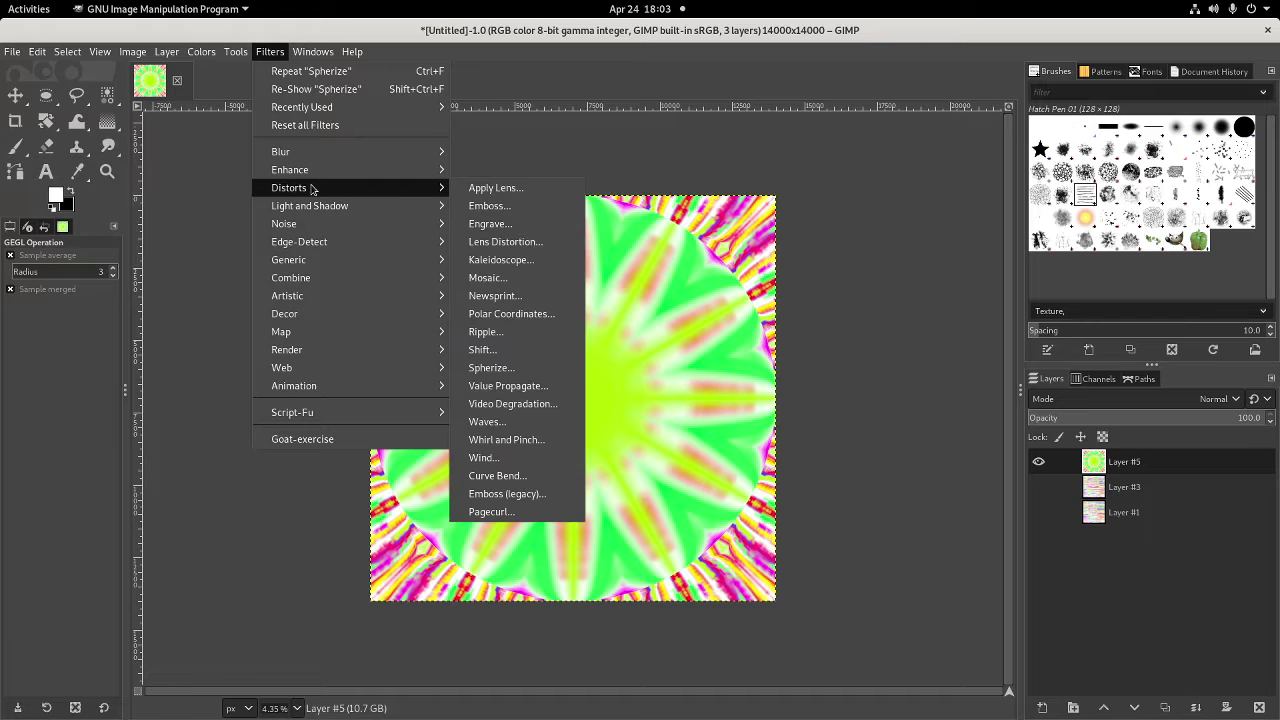
left_click(489, 261)
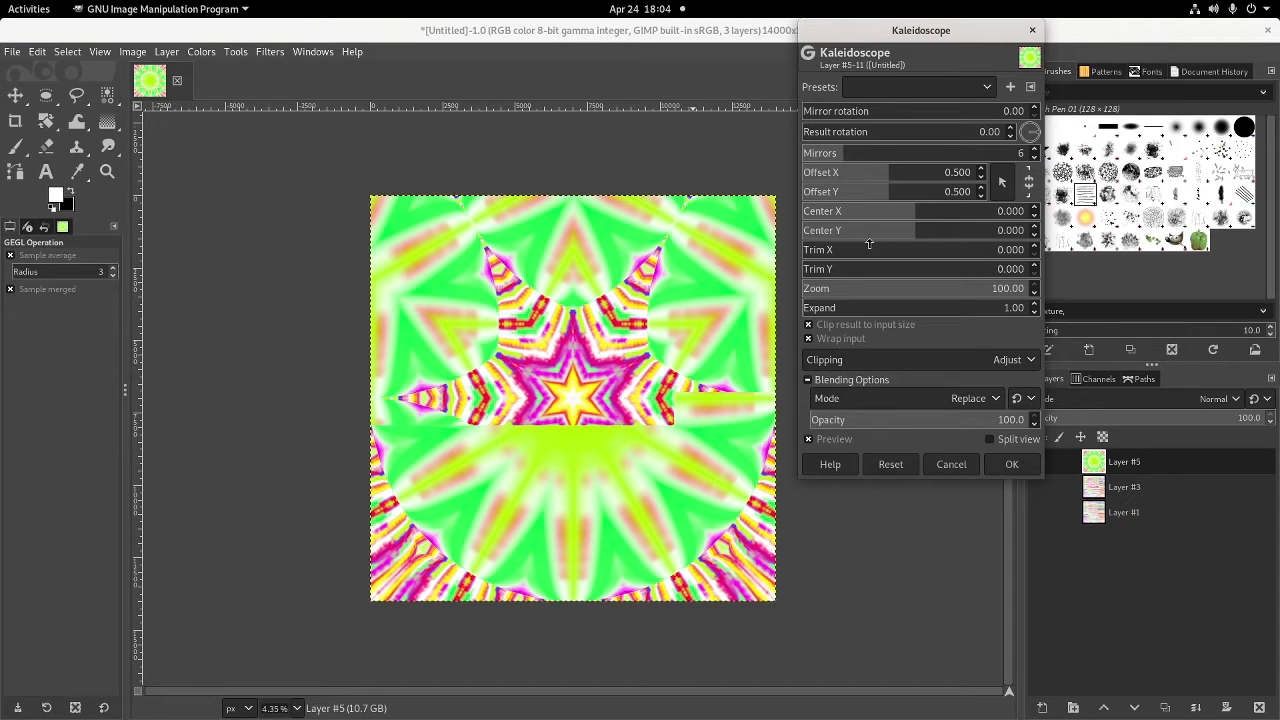
left_click_drag(930, 156, 905, 153)
left_click(992, 250)
left_click_drag(992, 258, 1045, 284)
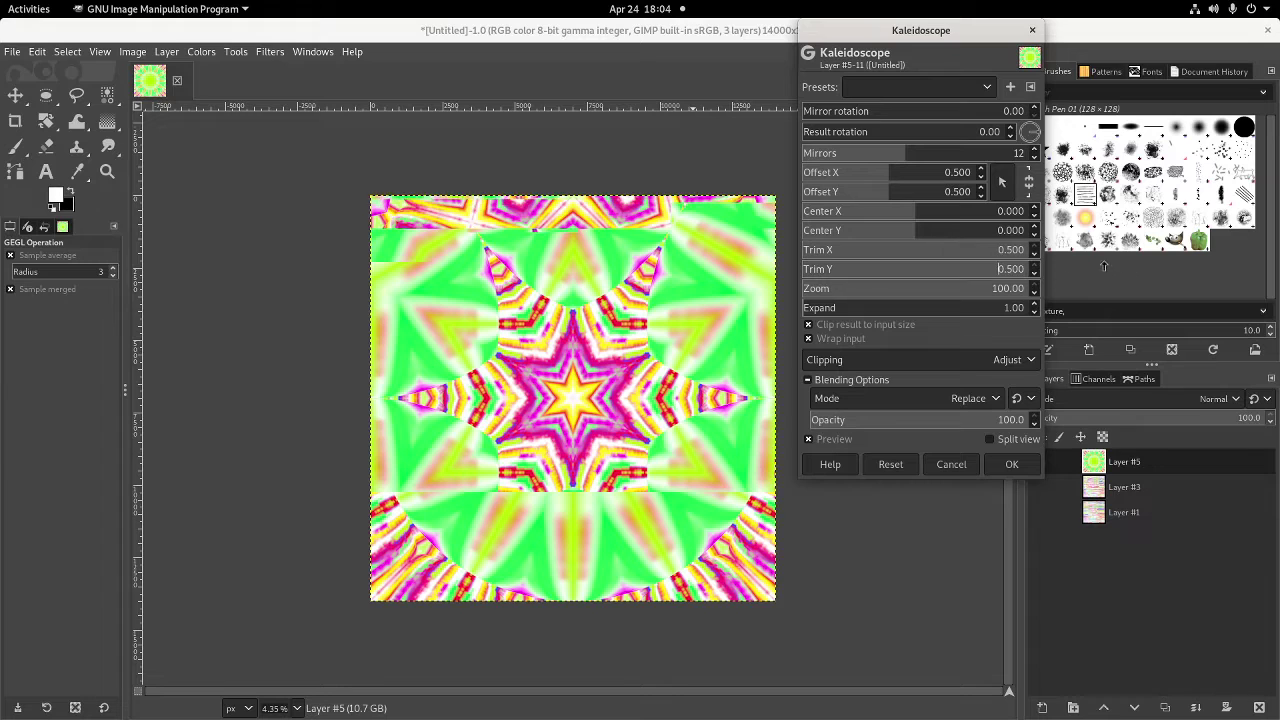
left_click(1010, 465)
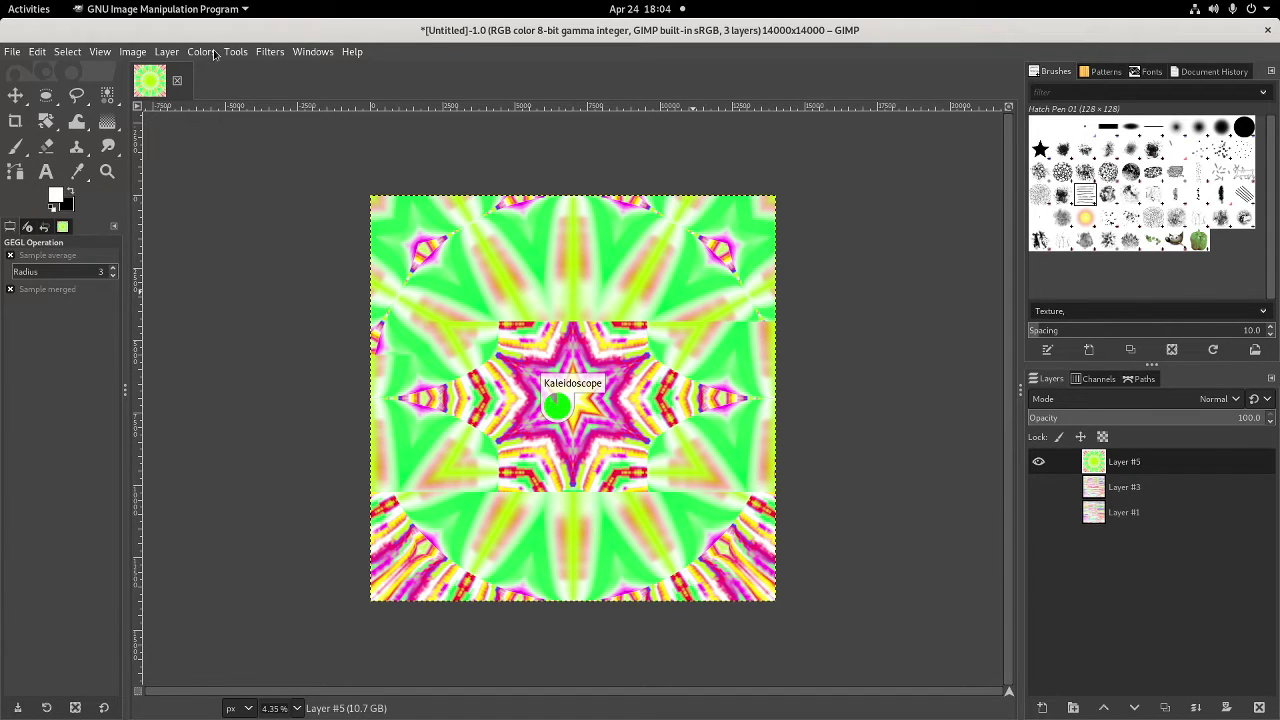
Raise the contrast of the kaleidoscope layer to 127 with the Brightness-Contrast adjustment
left_click(212, 54)
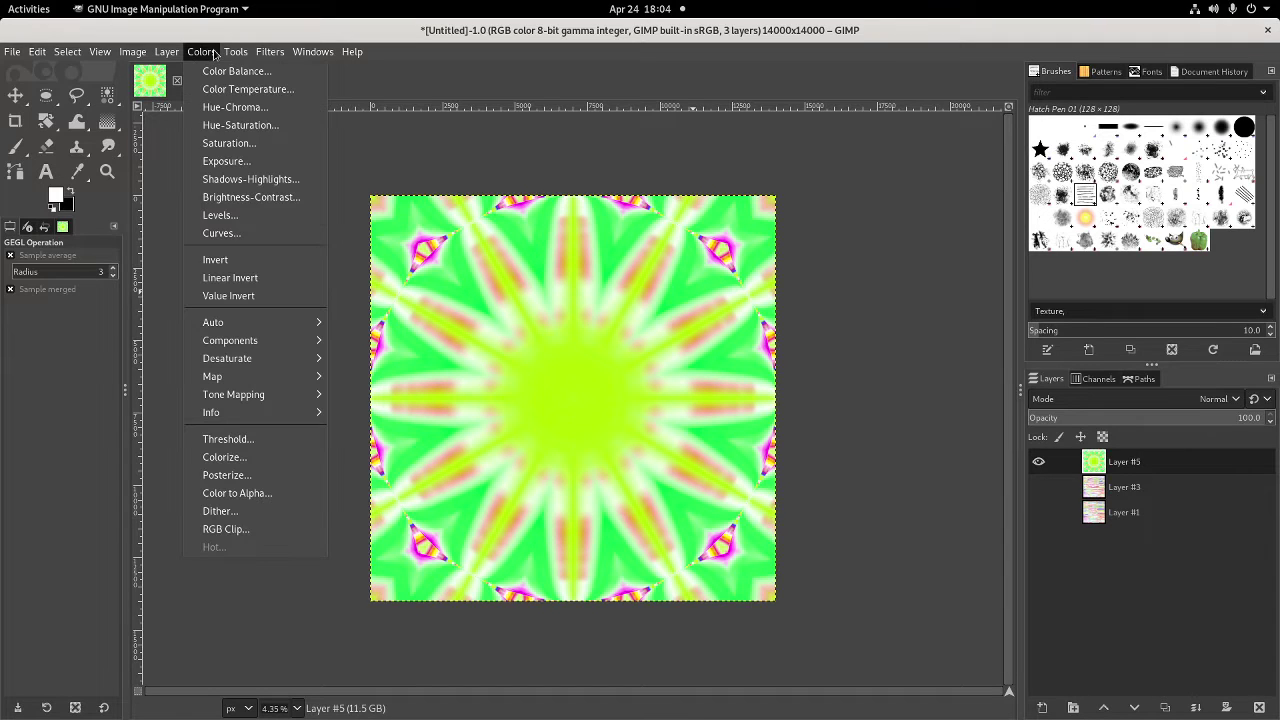
left_click(266, 204)
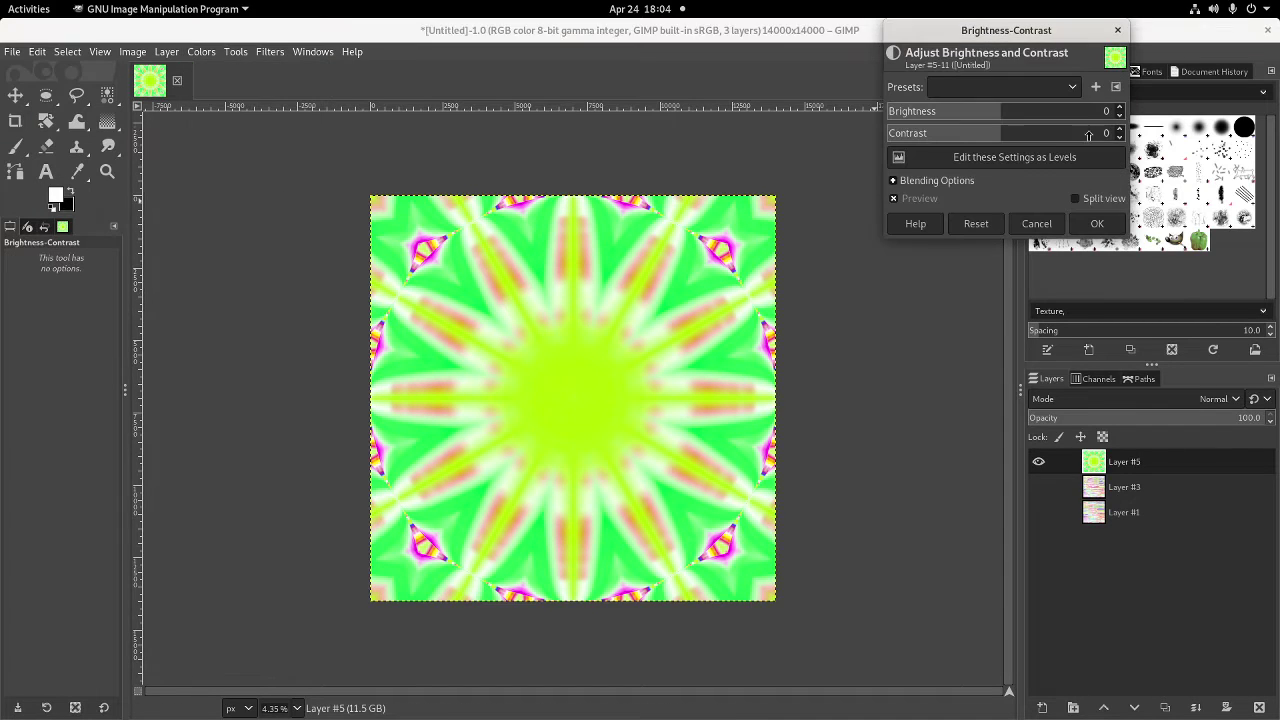
left_click_drag(1088, 135, 1112, 134)
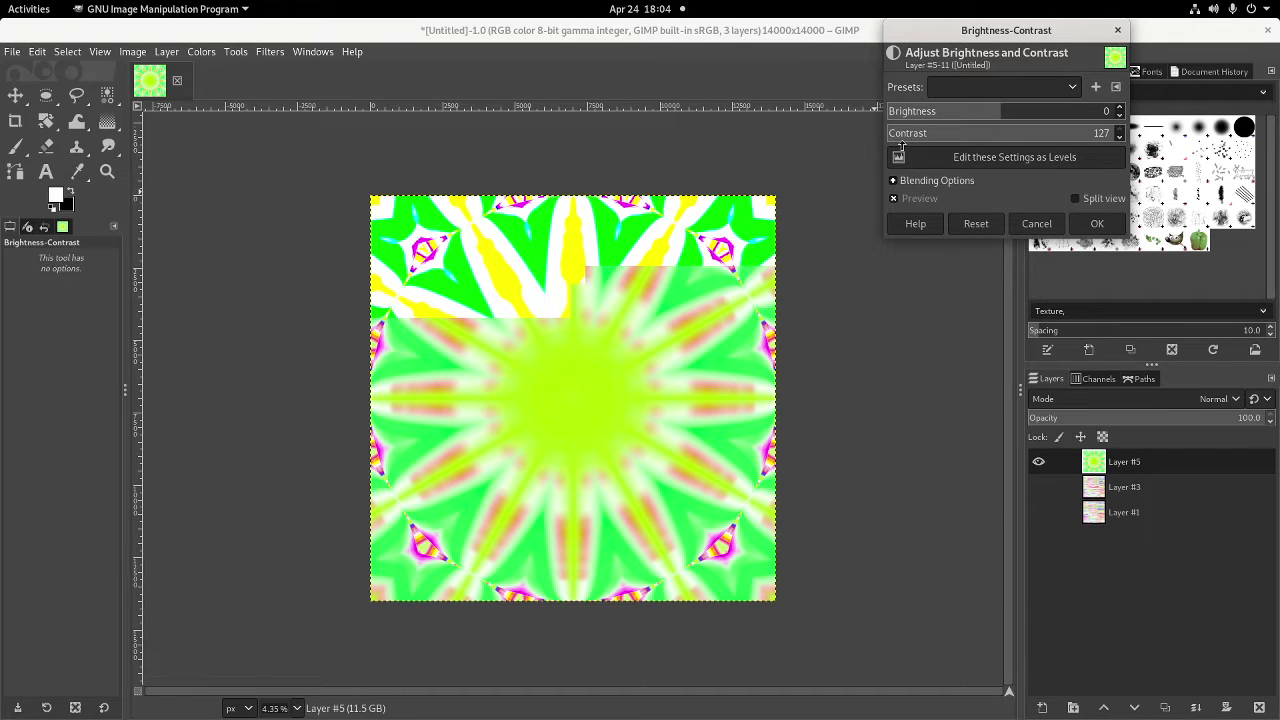
left_click(1100, 224)
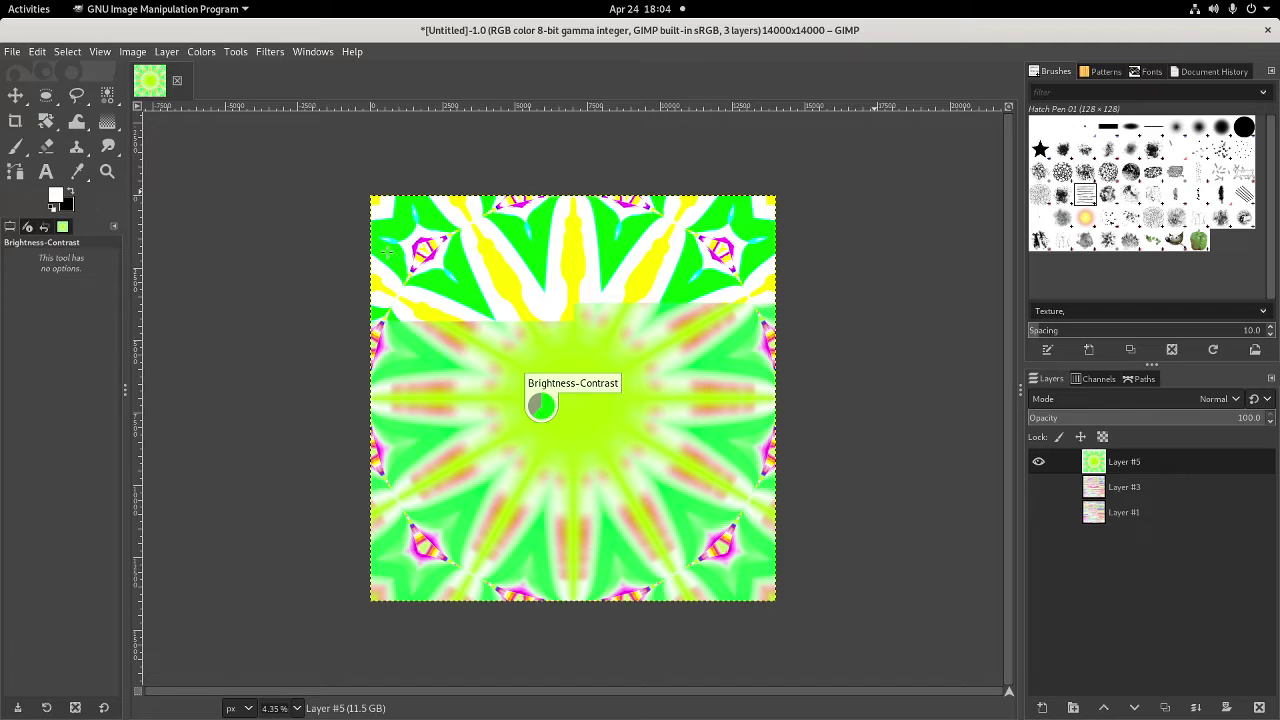
left_click(268, 52)
left_click(268, 53)
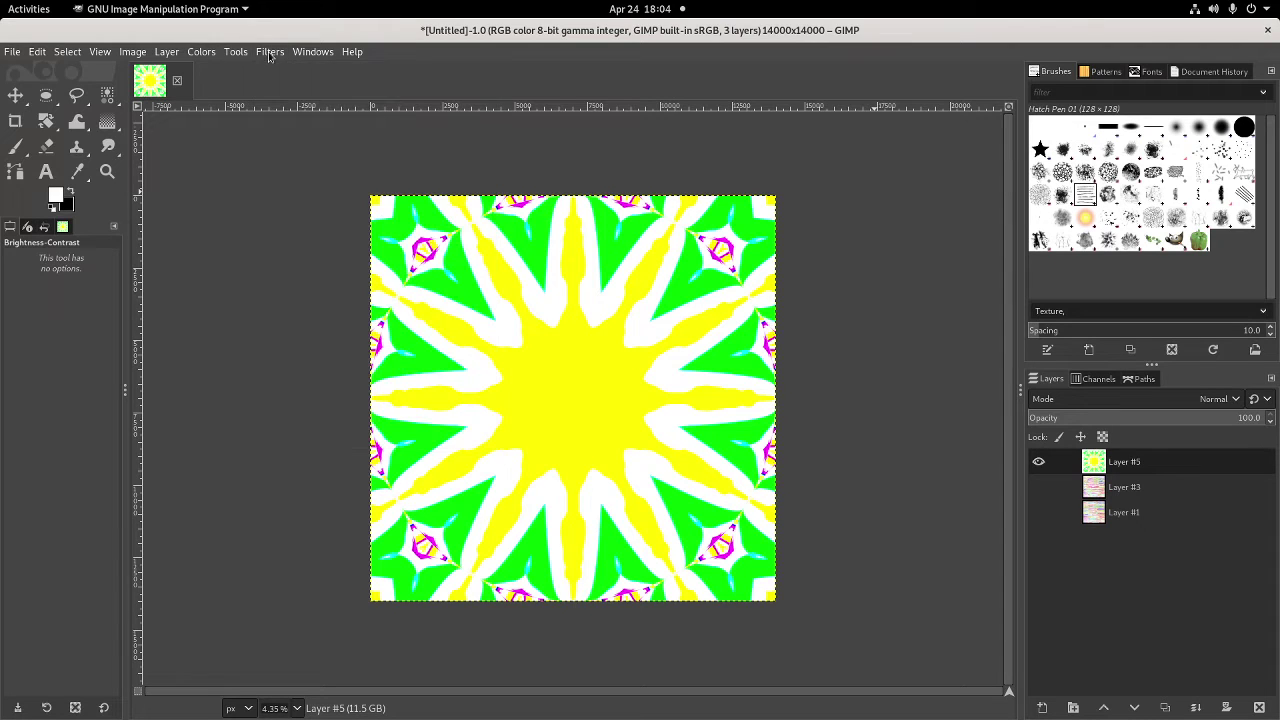
Select all white areas of the top layer by color, delete them to transparency and clear the selection
left_click(67, 51)
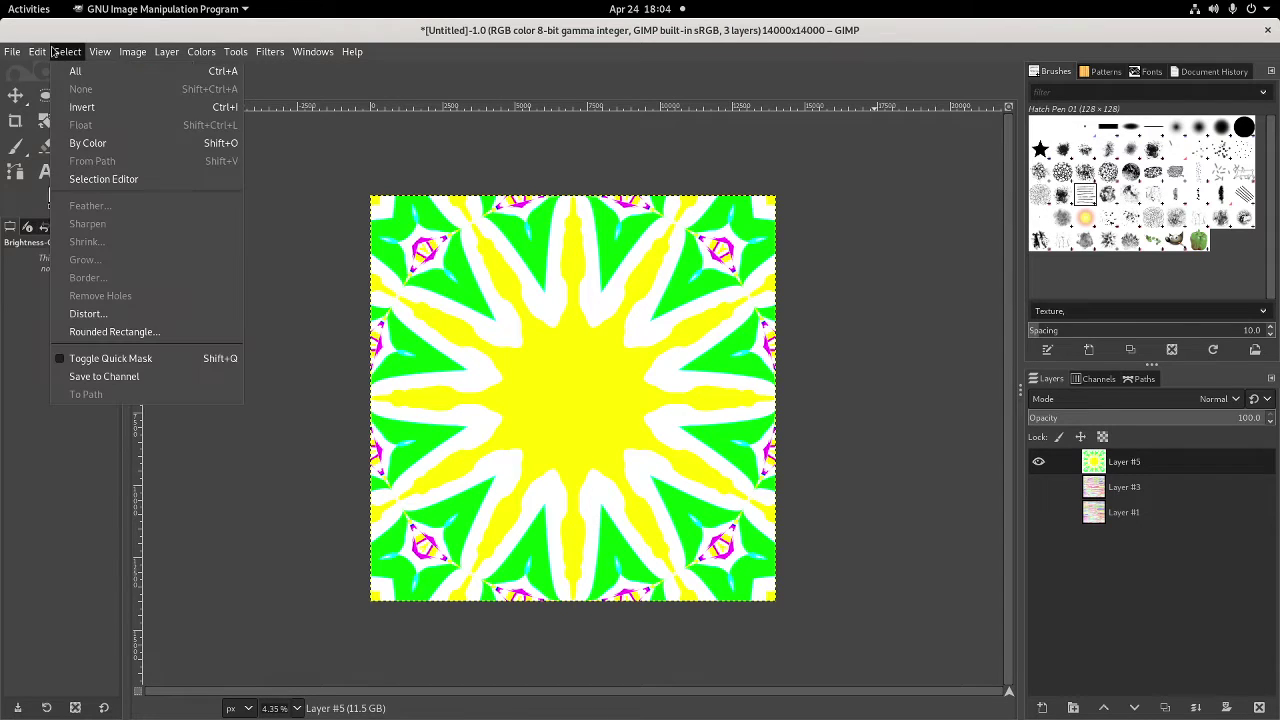
left_click(90, 140)
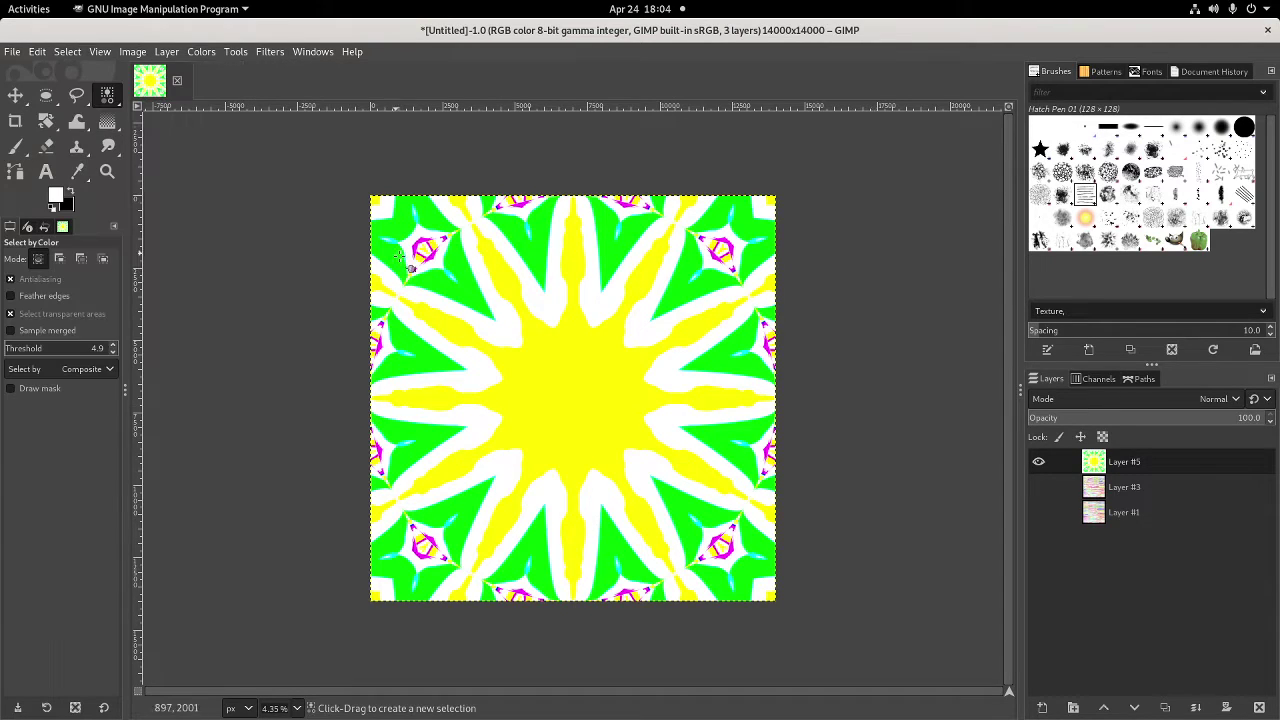
left_click(482, 281)
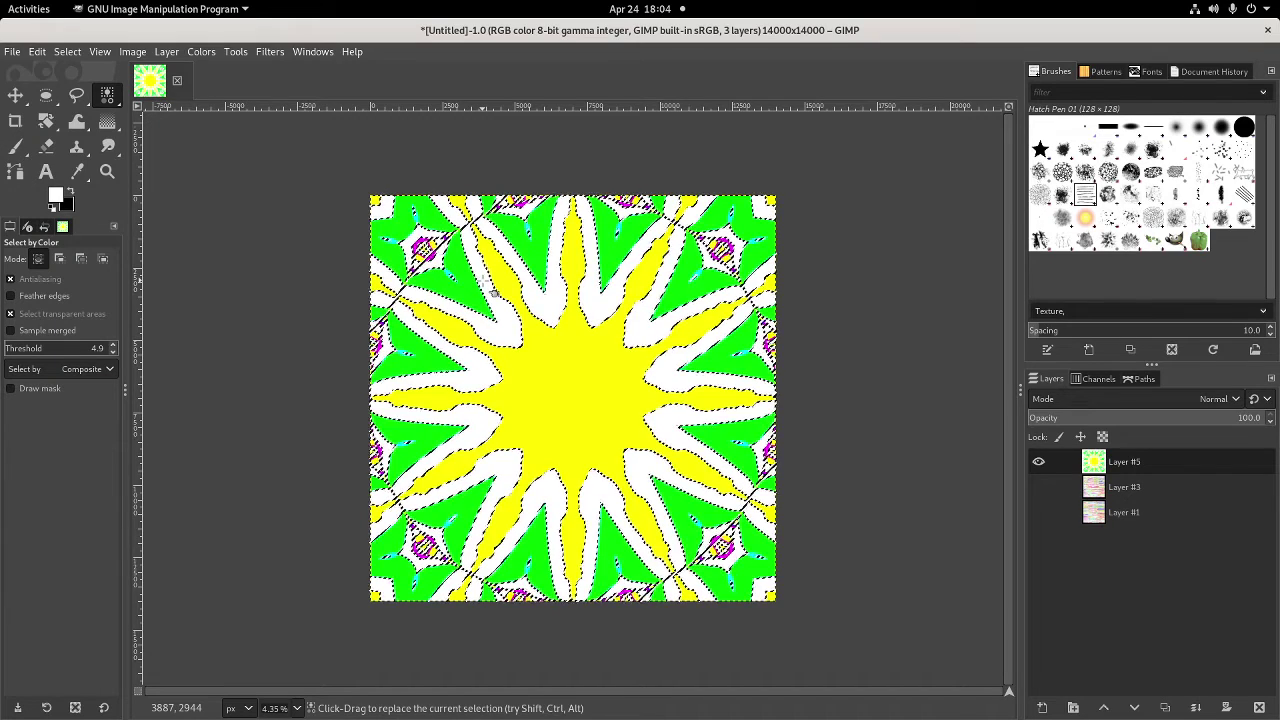
key("Delete")
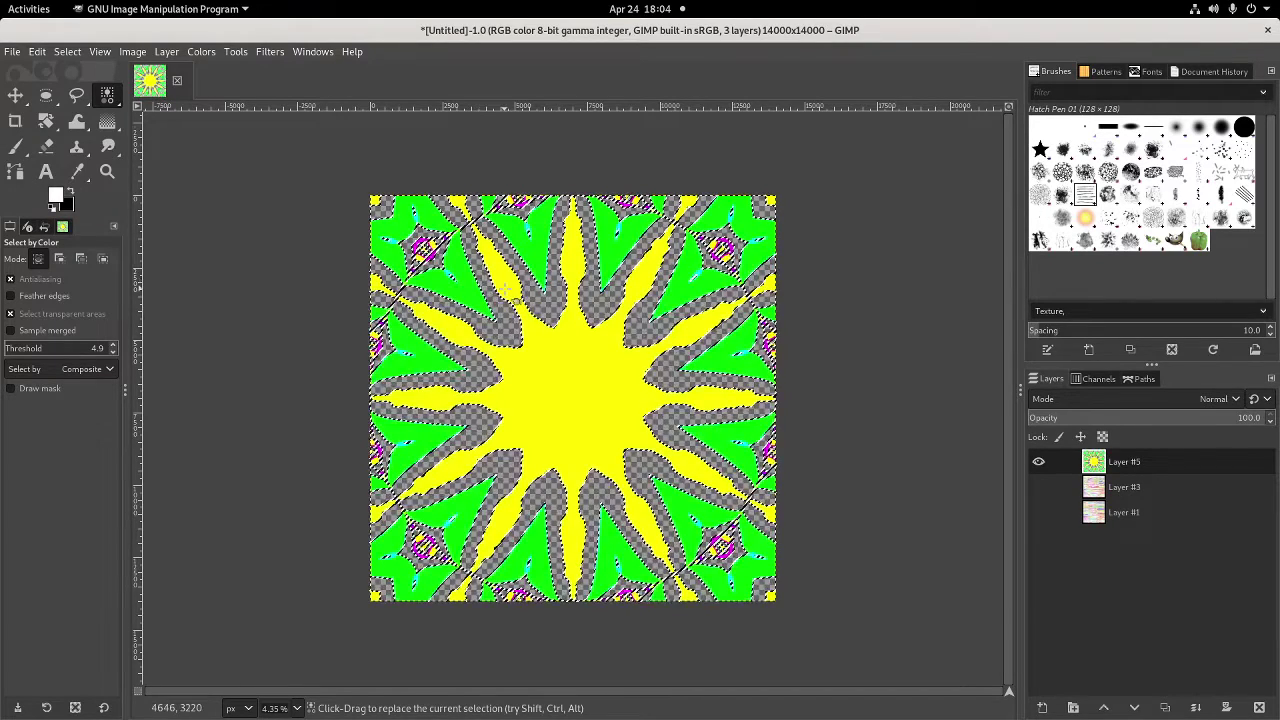
left_click(67, 51)
left_click(82, 88)
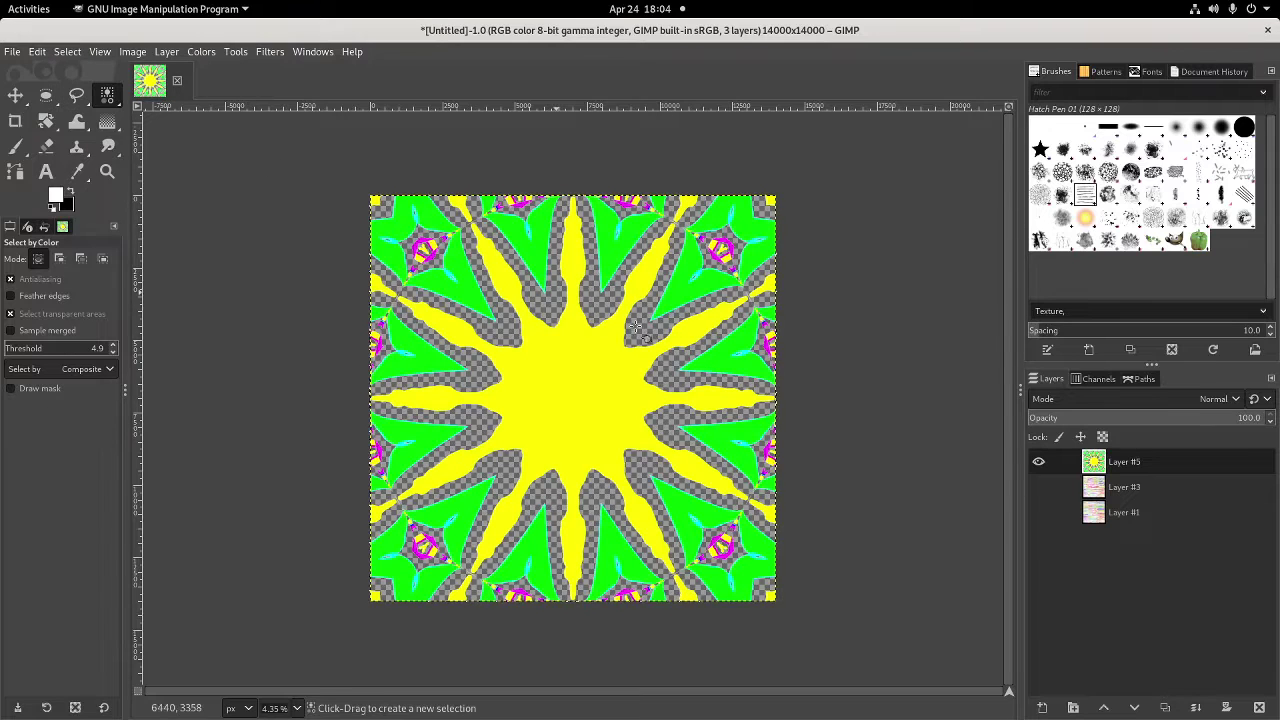
Show the striped Layer #3 and merge it with the cut-out star layer, clipped to the image and leaving Layer #1 separate
left_click(1039, 487)
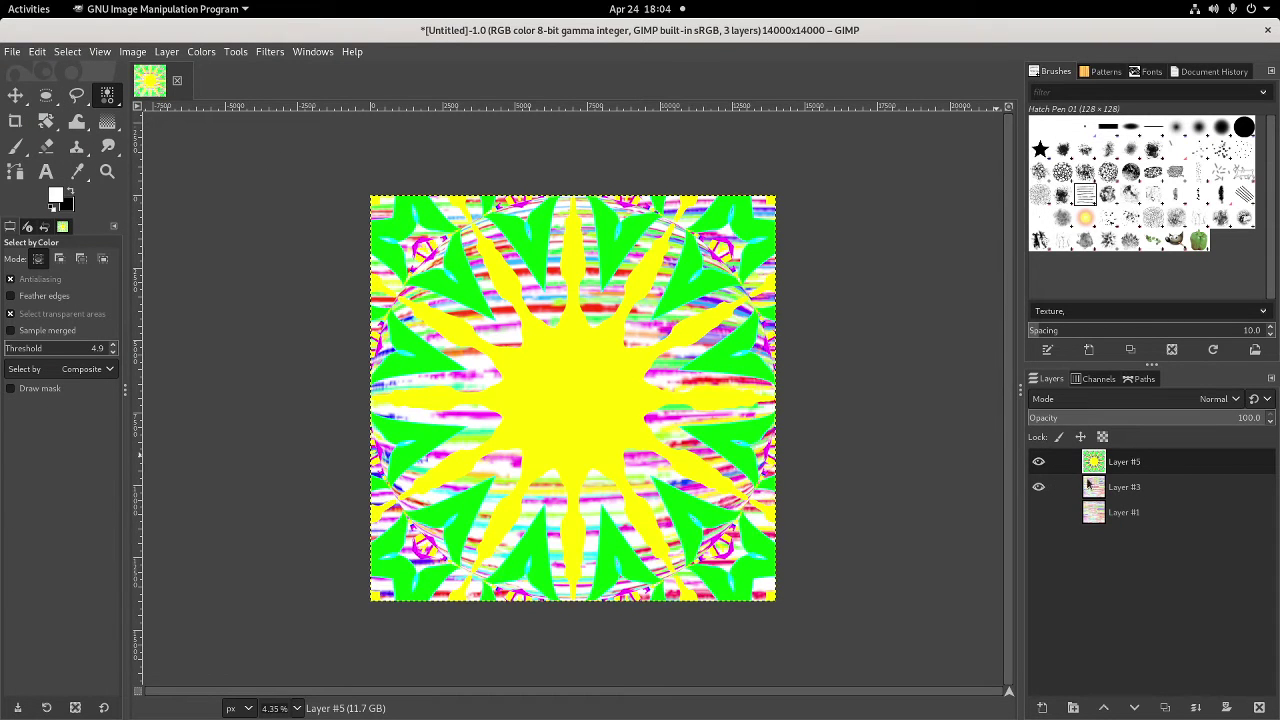
right_click(1098, 492)
left_click(1170, 494)
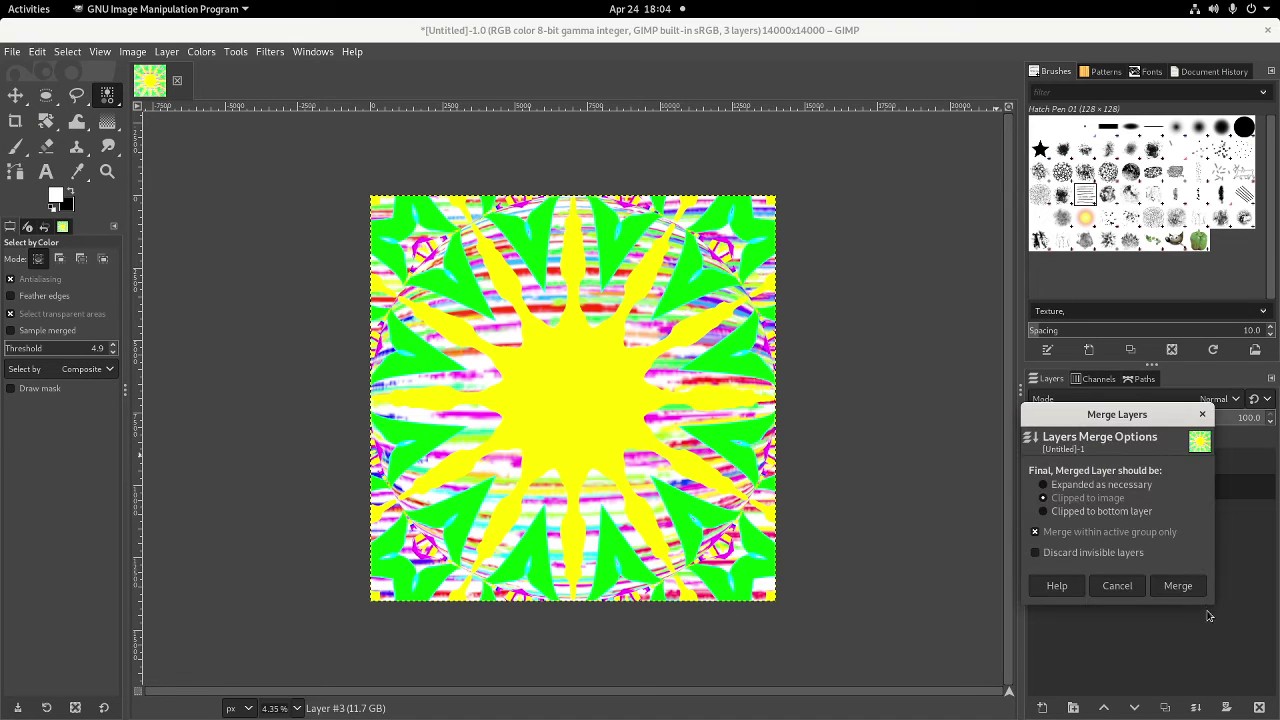
left_click(1187, 592)
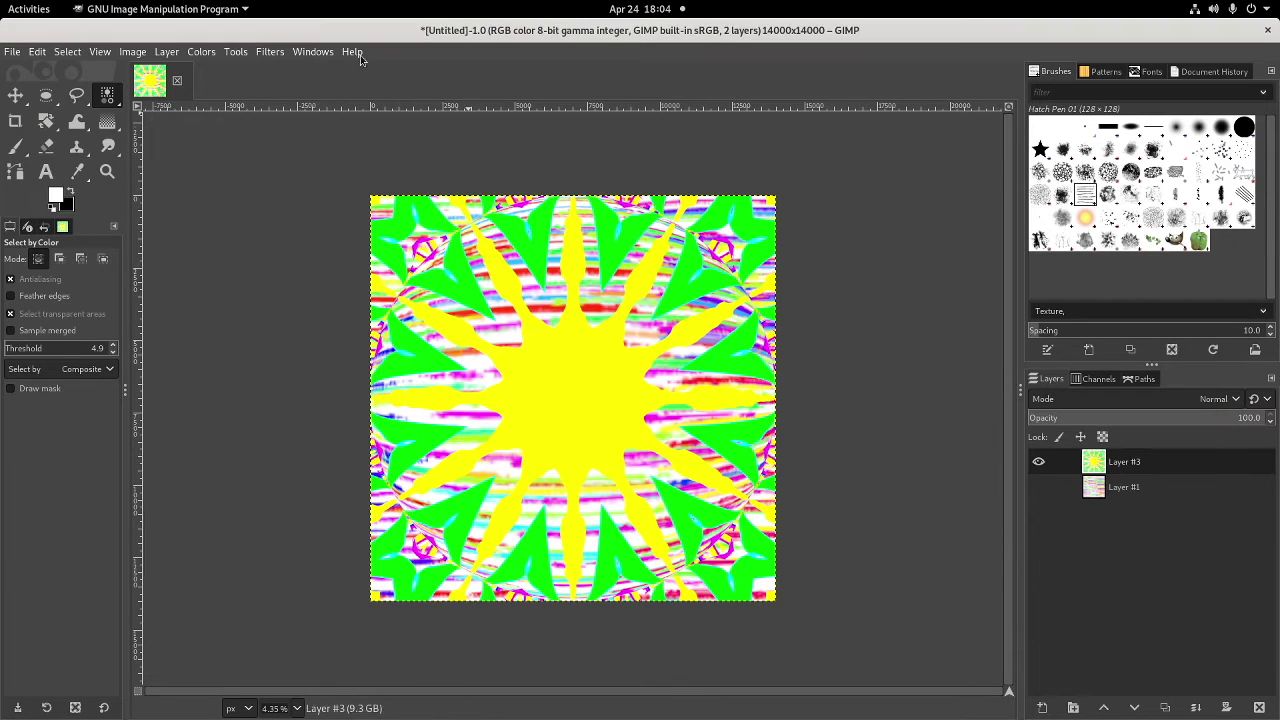
Increase the merged layer's contrast to 119 with the Brightness-Contrast adjustment
left_click(268, 57)
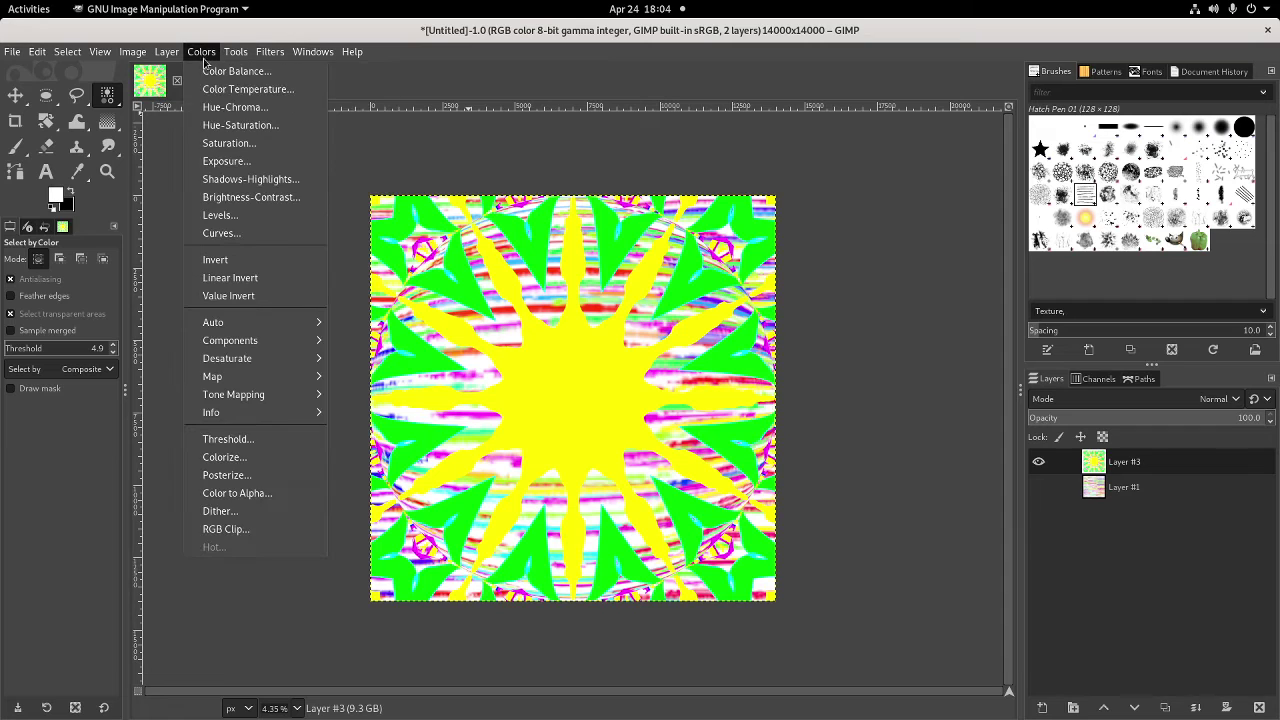
left_click(247, 197)
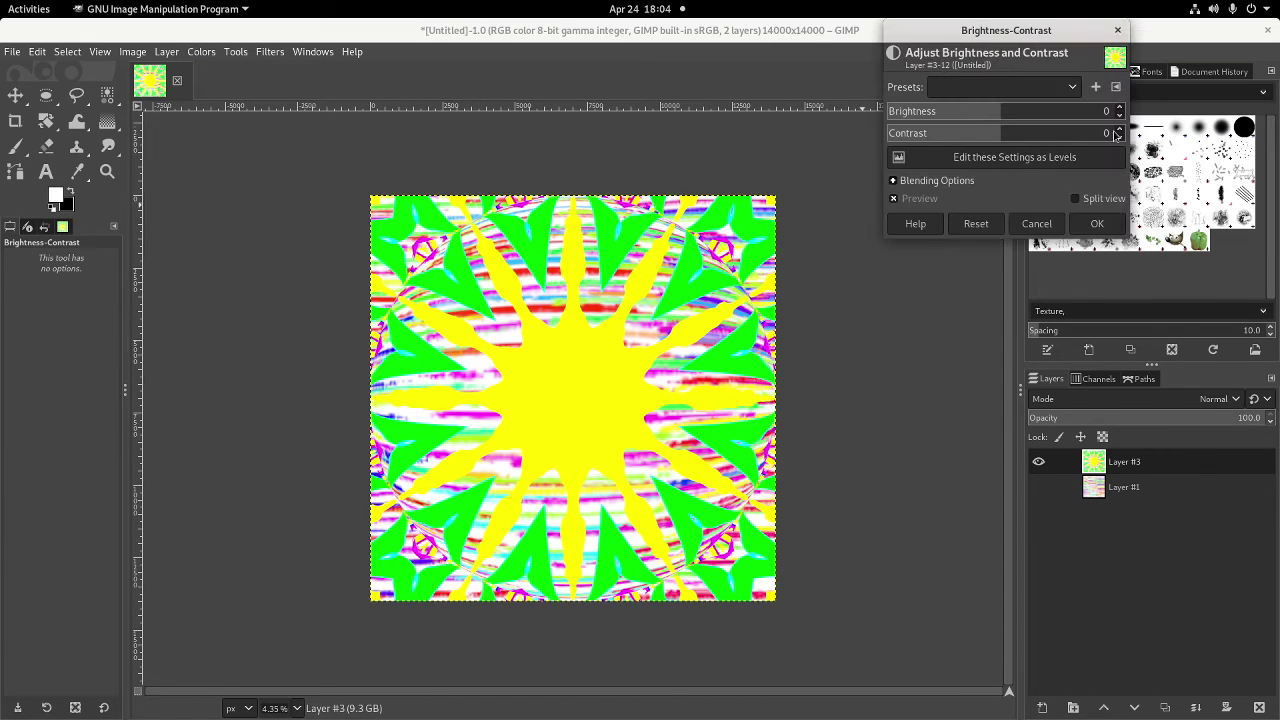
left_click_drag(1113, 133, 1185, 133)
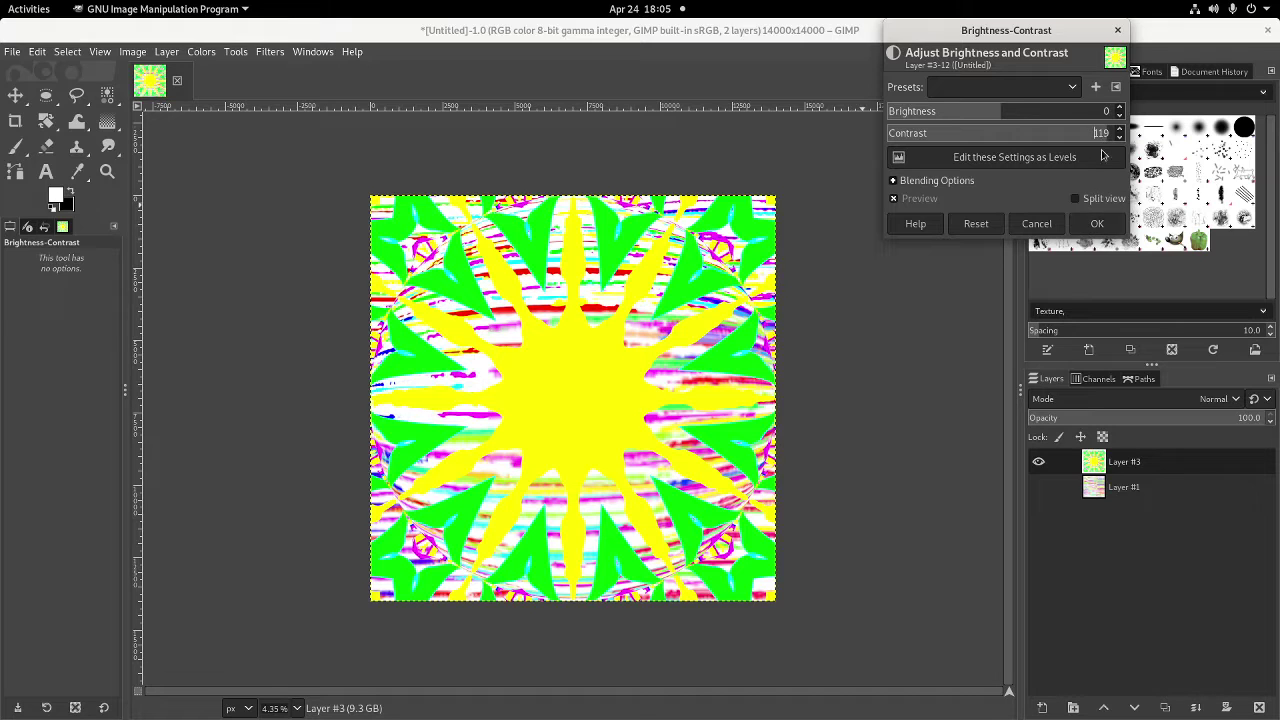
left_click(1096, 223)
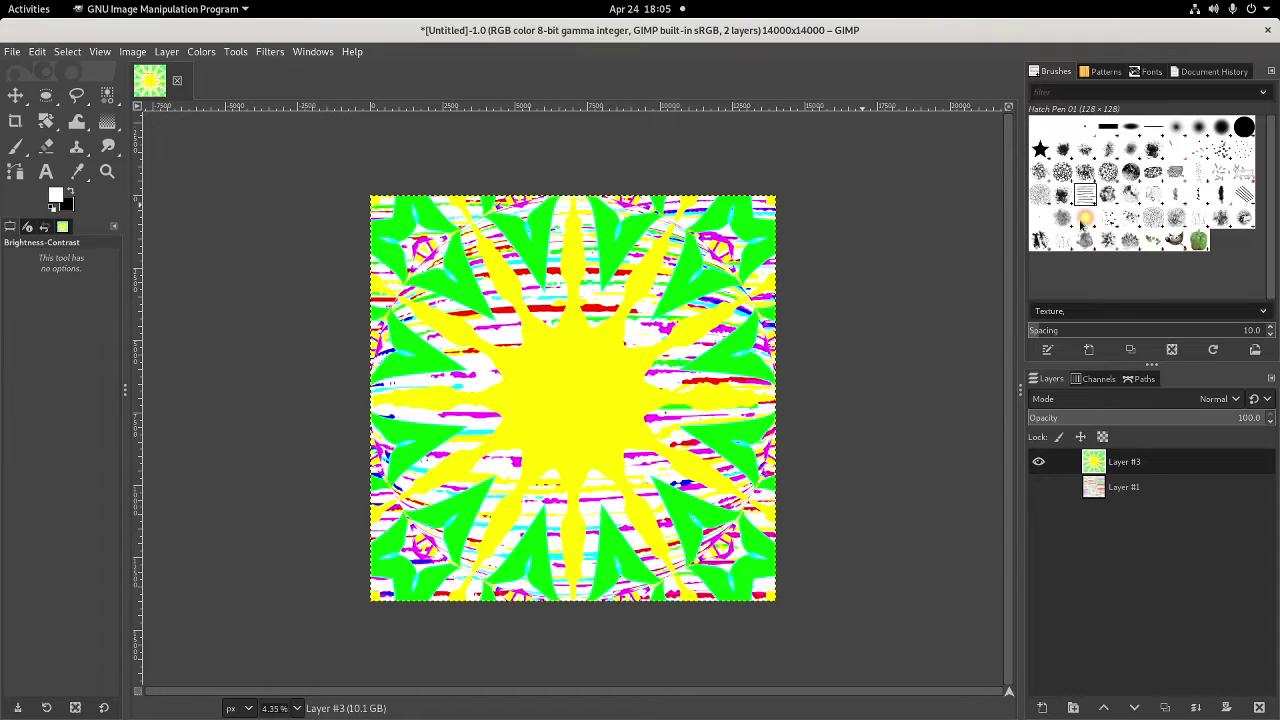
Apply the Spherize filter to Layer #3 in Radial mode with curvature 1.000 and amount 1.000
left_click(268, 51)
mouse_move(317, 190)
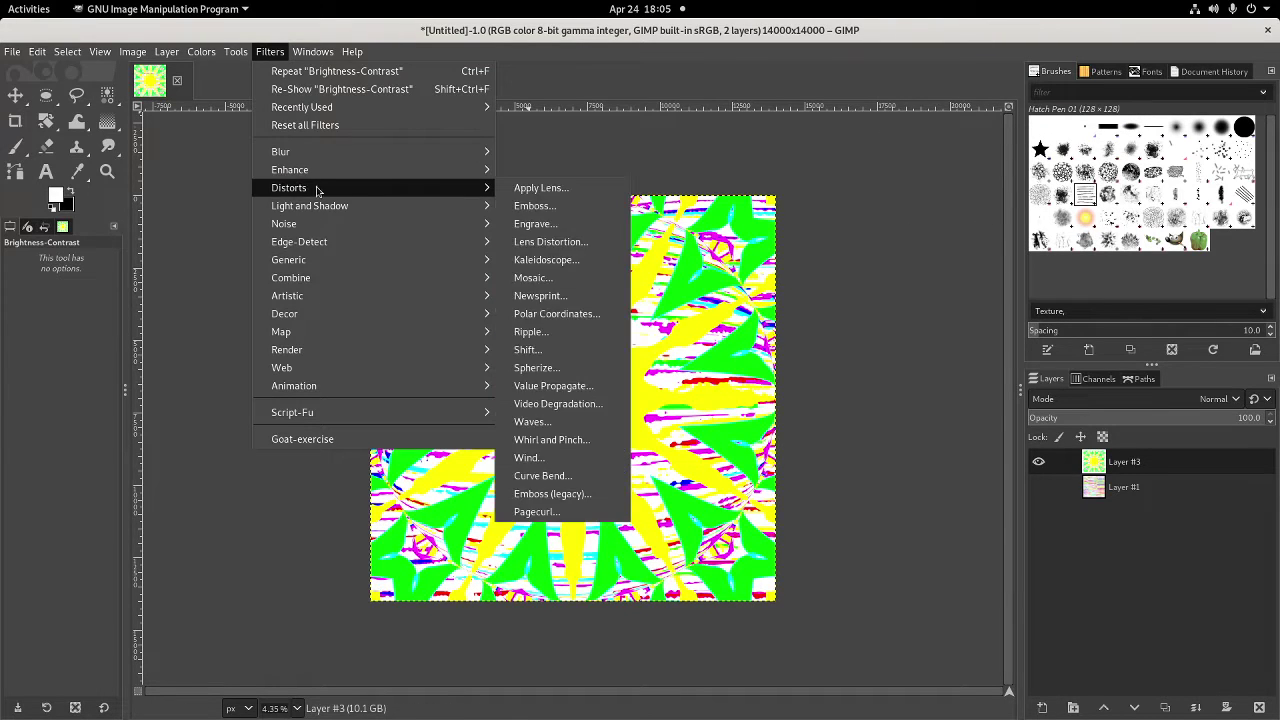
left_click(536, 370)
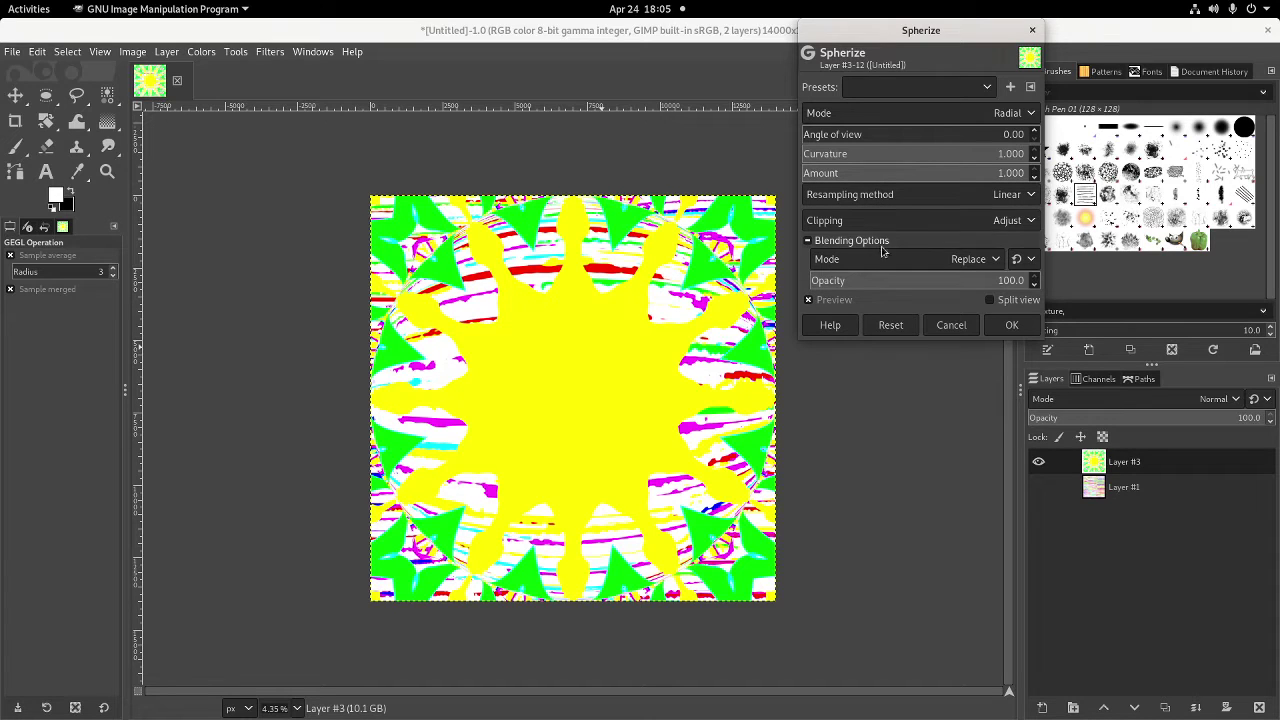
left_click(1010, 325)
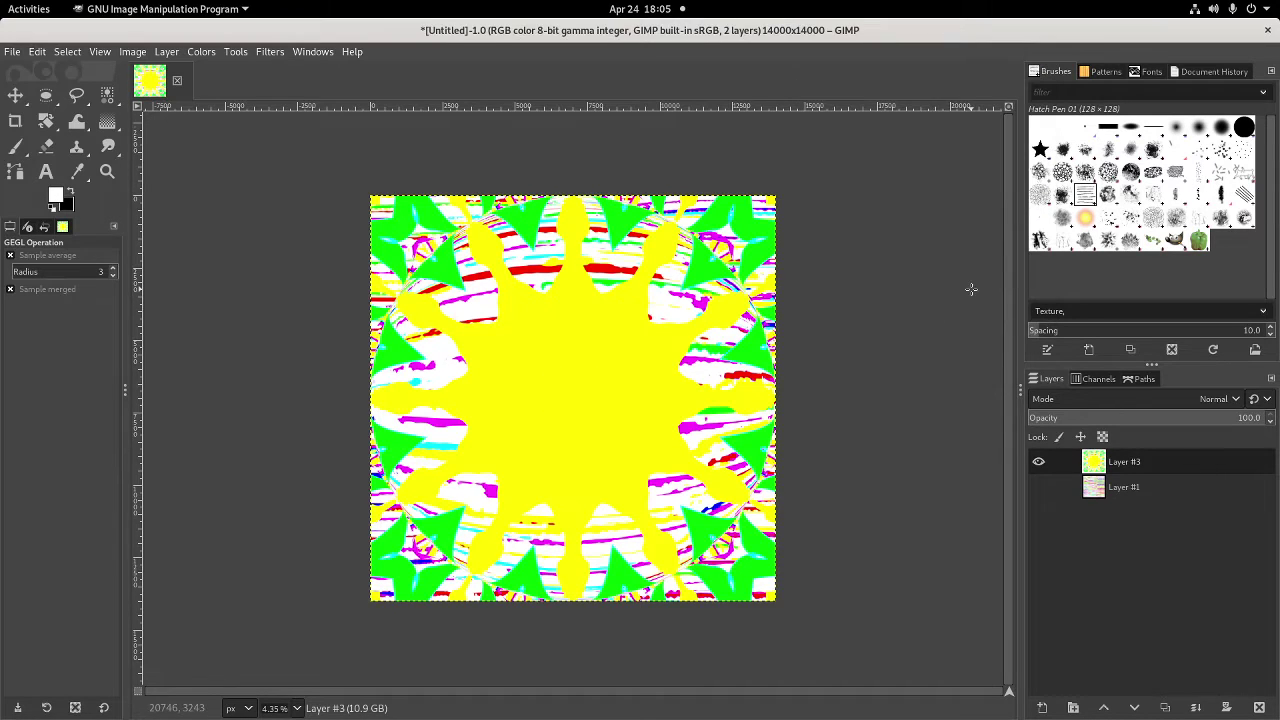
Select all yellow areas of Layer #3 by color and delete them to transparency
left_click(67, 51)
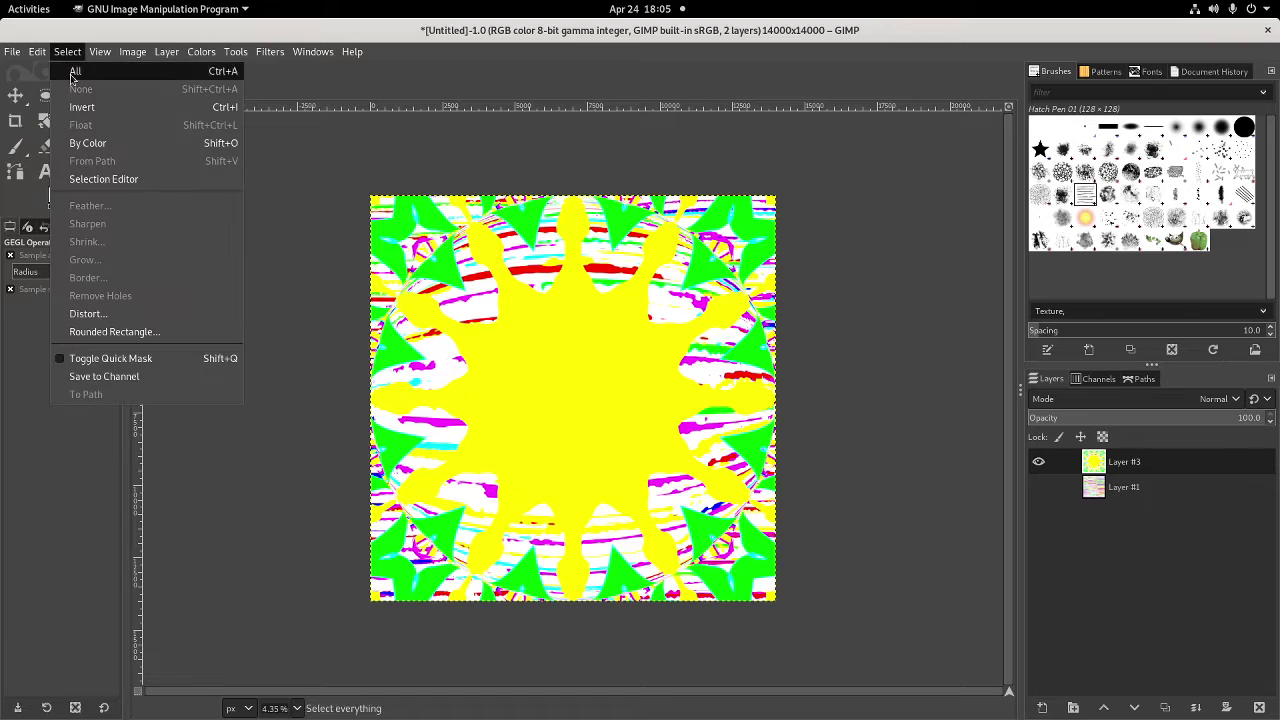
left_click(90, 140)
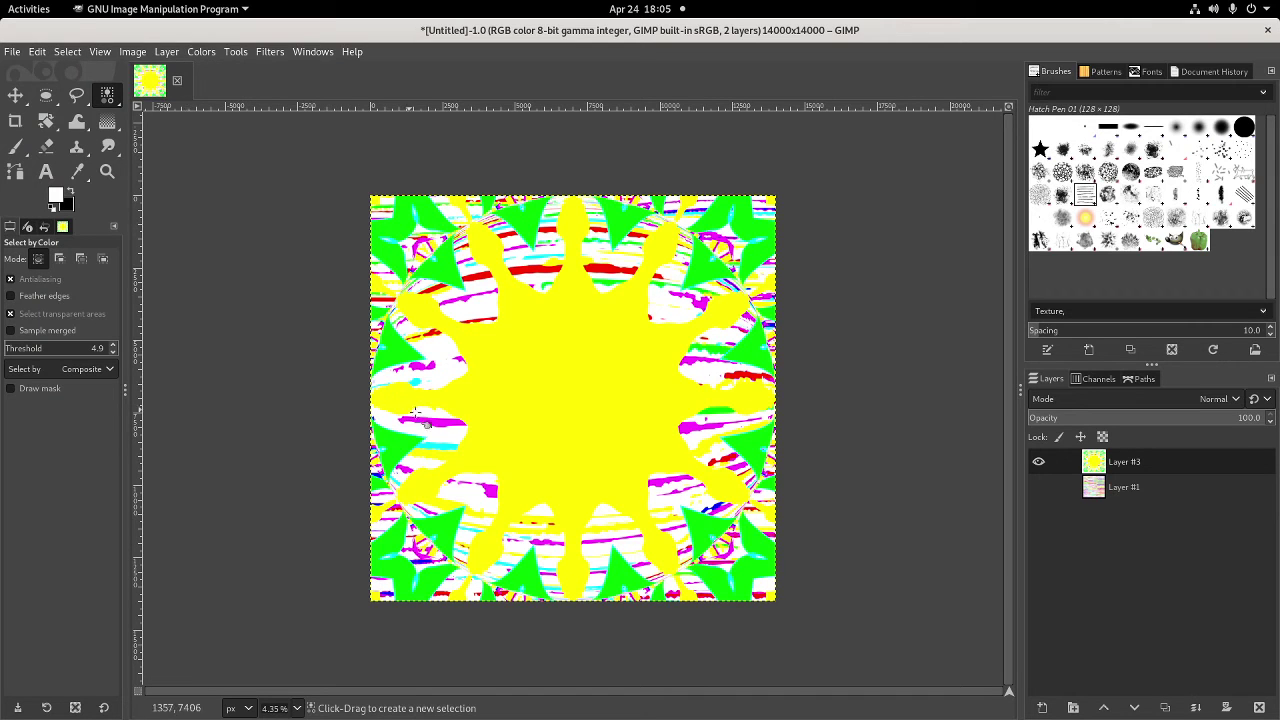
left_click(569, 381)
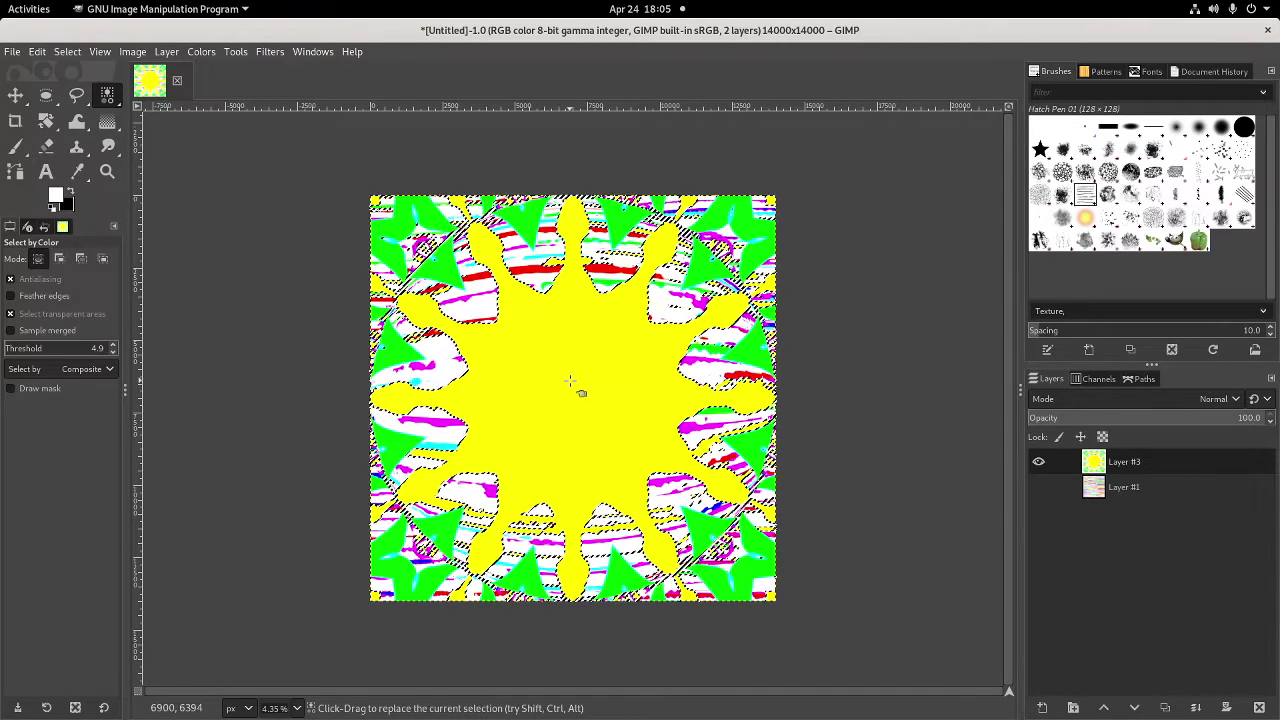
key("Delete")
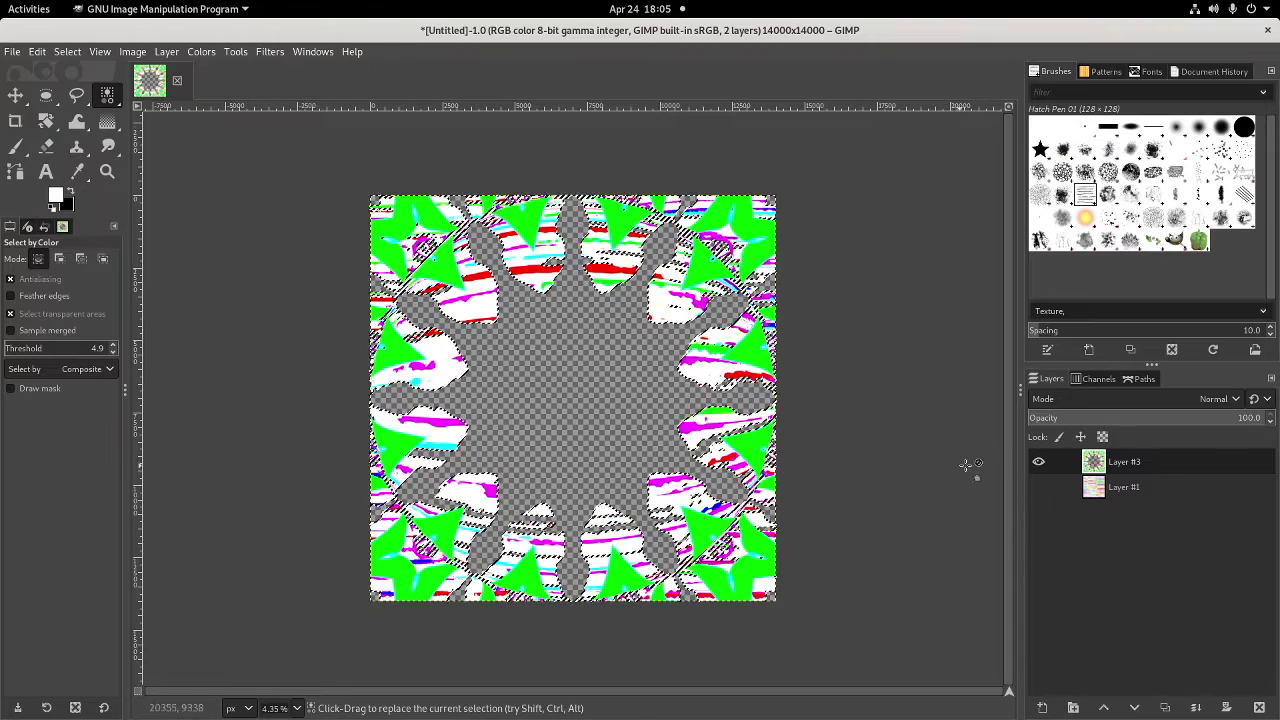
Show the striped Layer #1 and duplicate it, keeping the original at the bottom of the stack hidden
left_click(1038, 487)
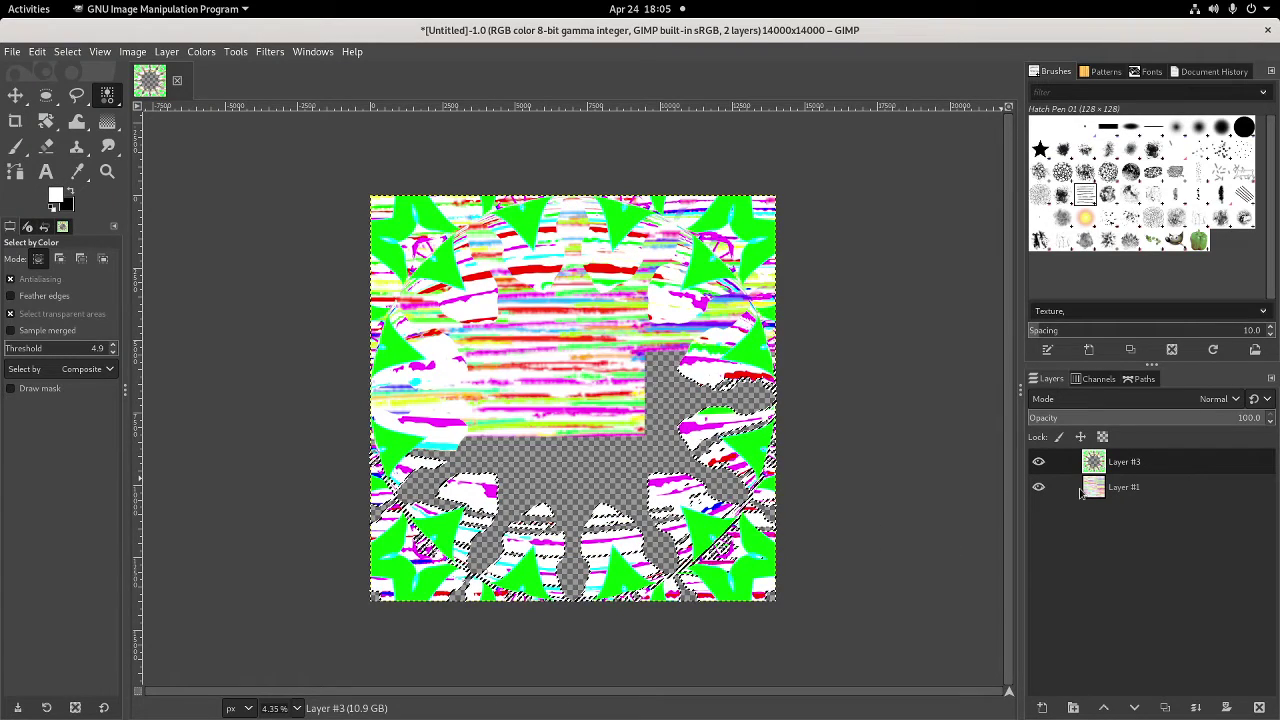
right_click(1115, 493)
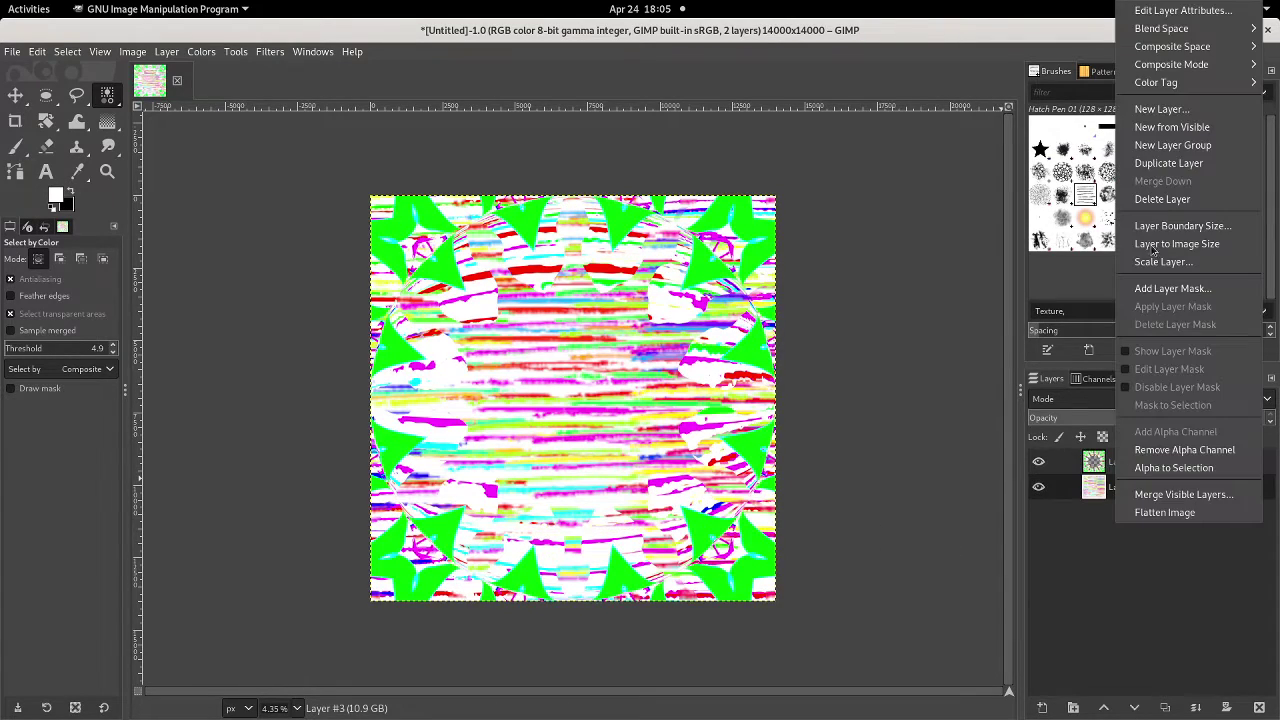
left_click(1170, 164)
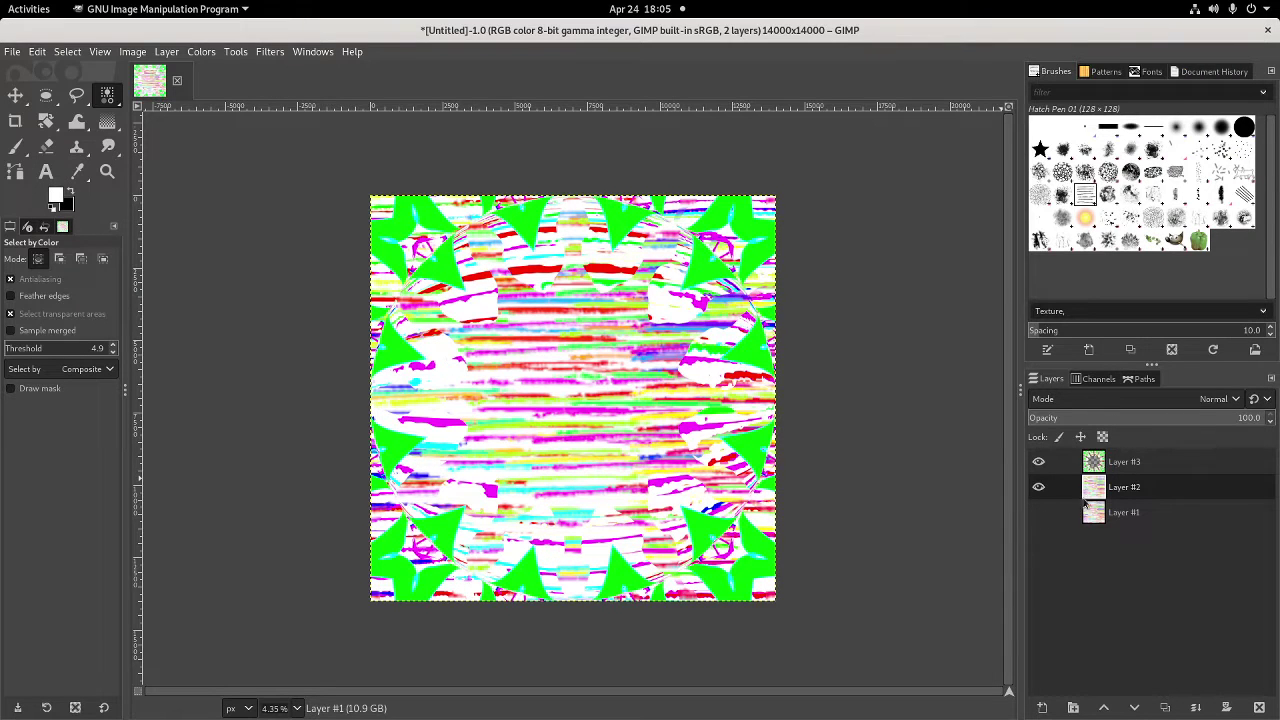
Merge the striped duplicate with the cut-out Layer #3, clipped to the image, and clear the selection
right_click(1094, 495)
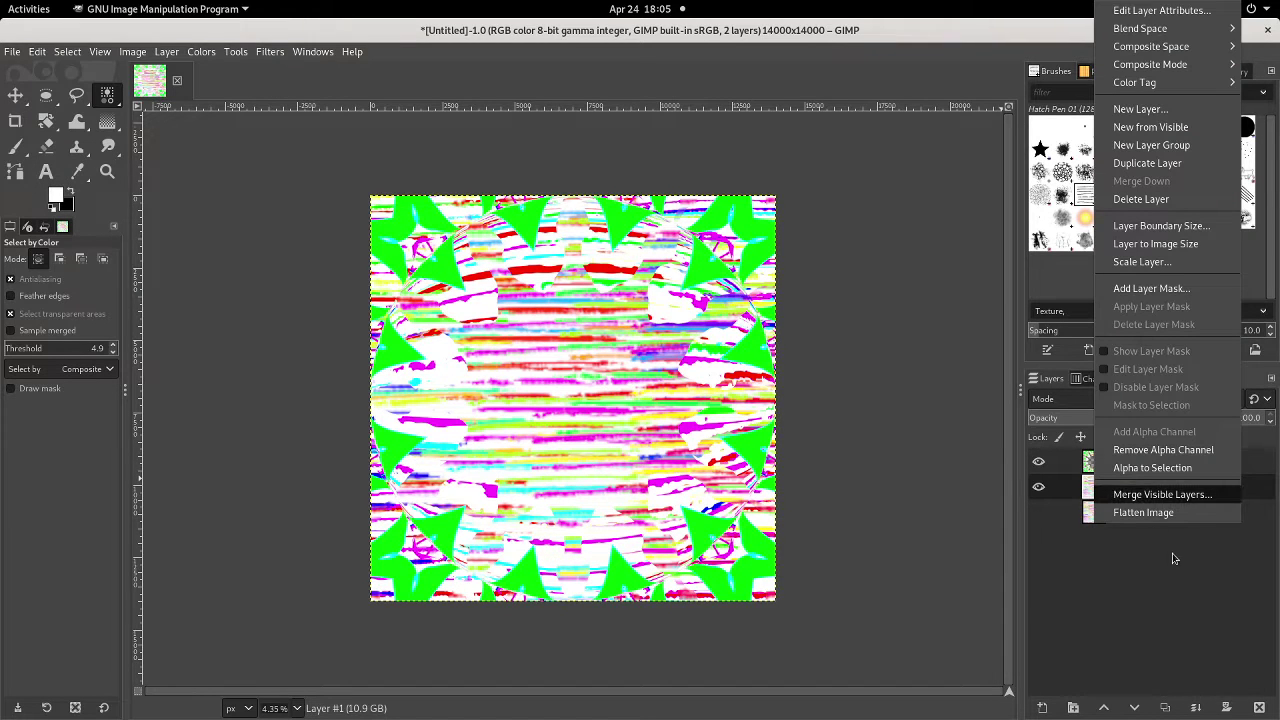
key("Return")
left_click(1222, 662)
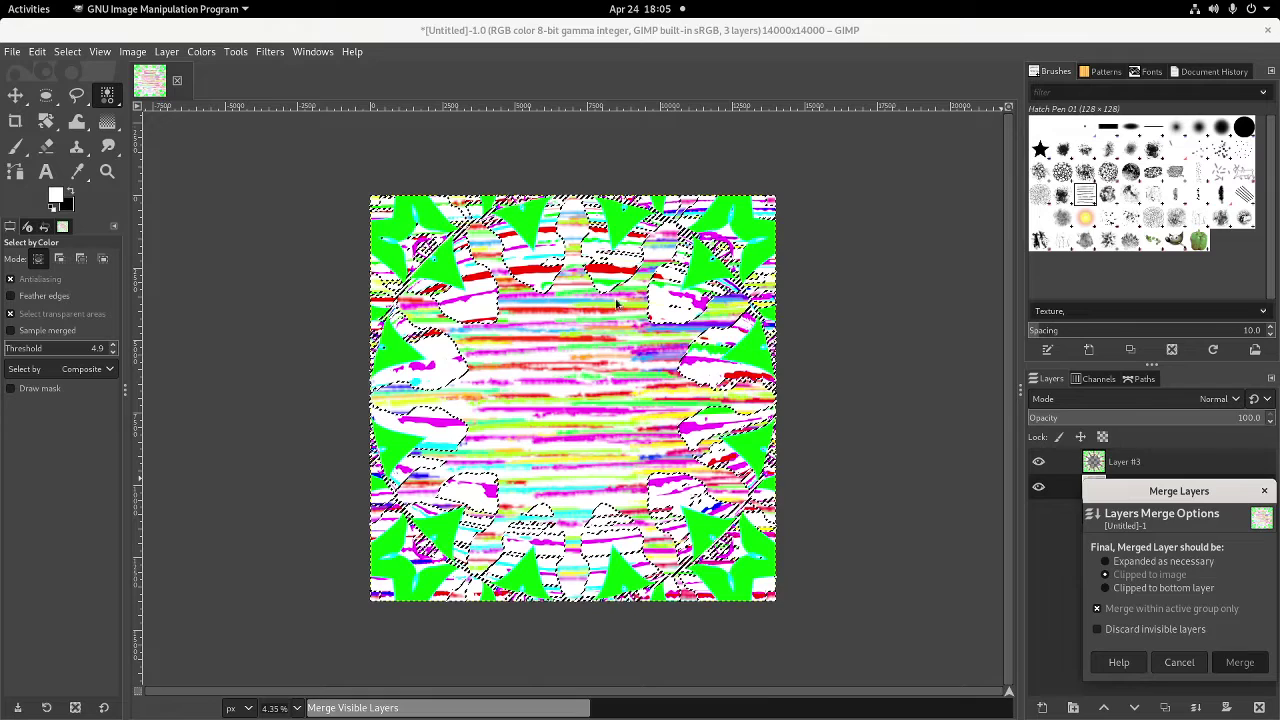
left_click(67, 51)
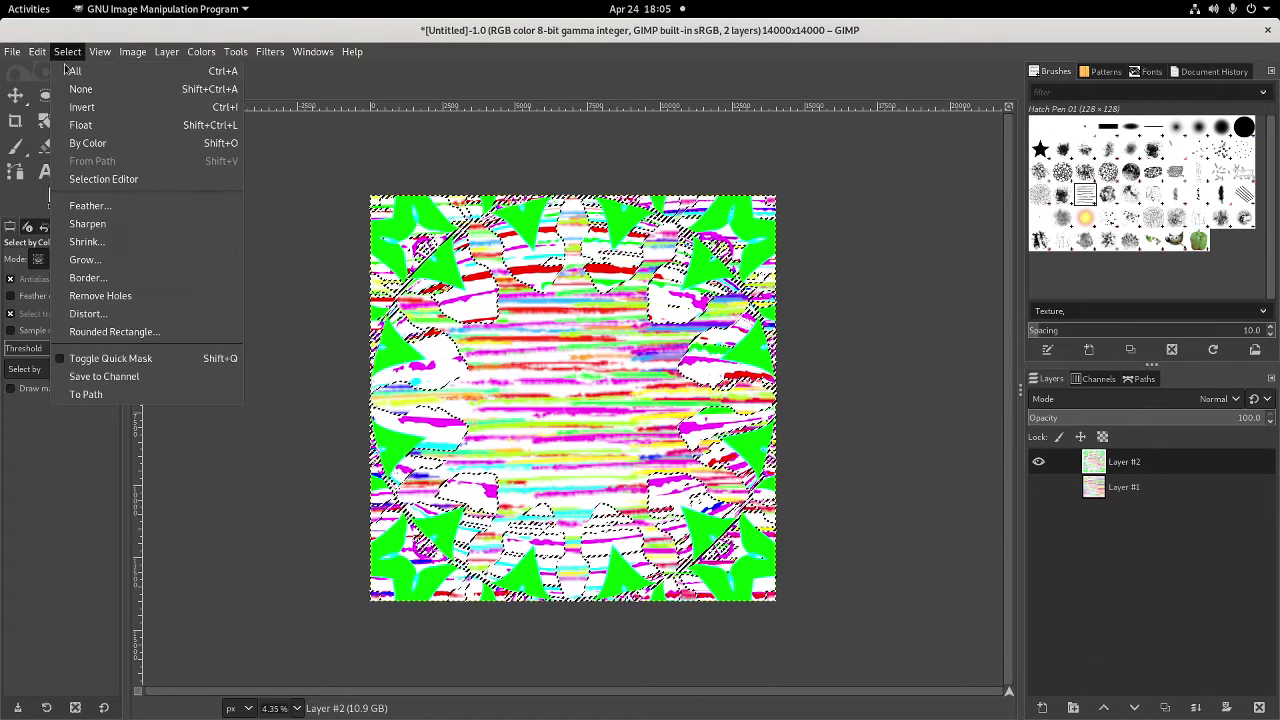
left_click(142, 80)
Increase the contrast of merged Layer #2 to 119 with the Brightness-Contrast adjustment
left_click(201, 51)
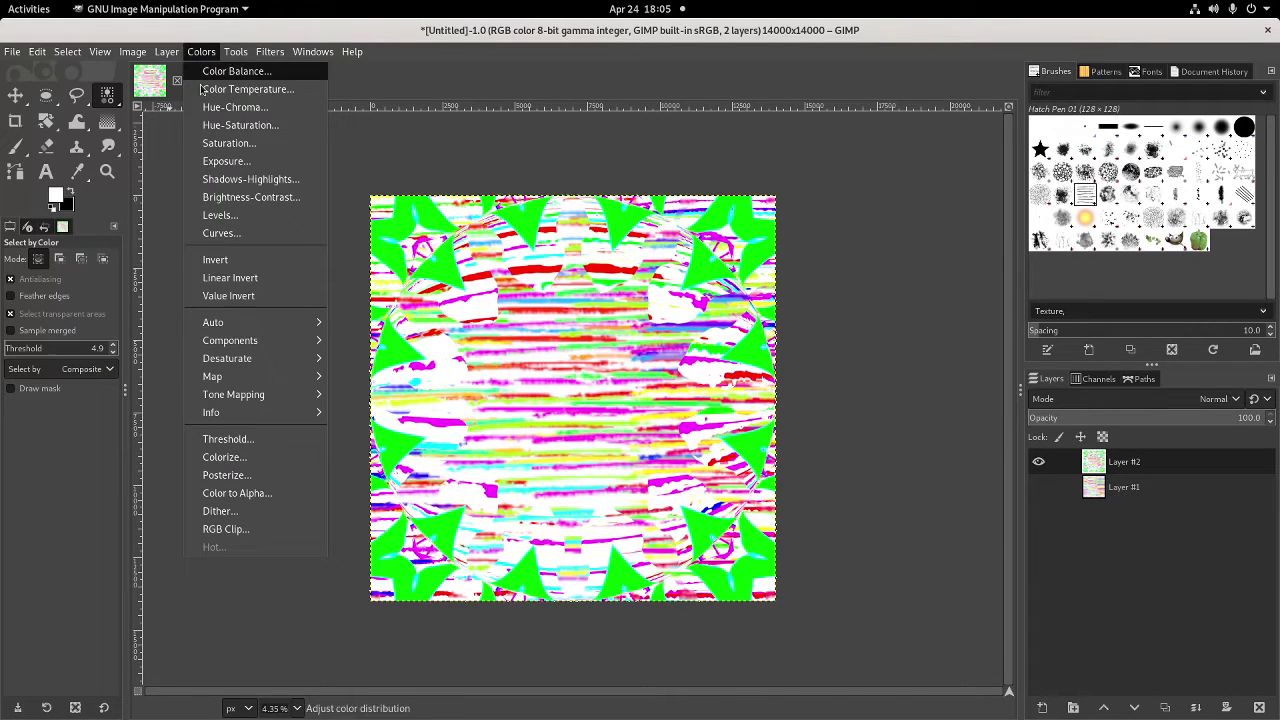
left_click(250, 192)
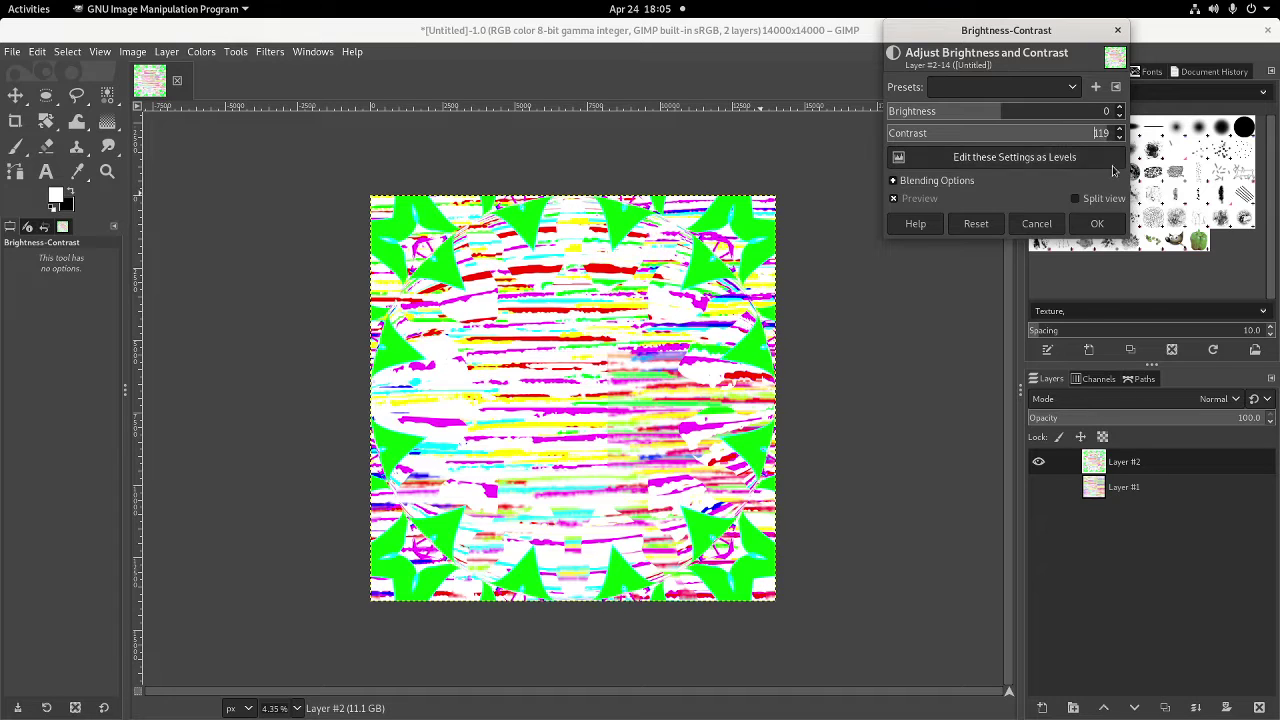
left_click(1096, 225)
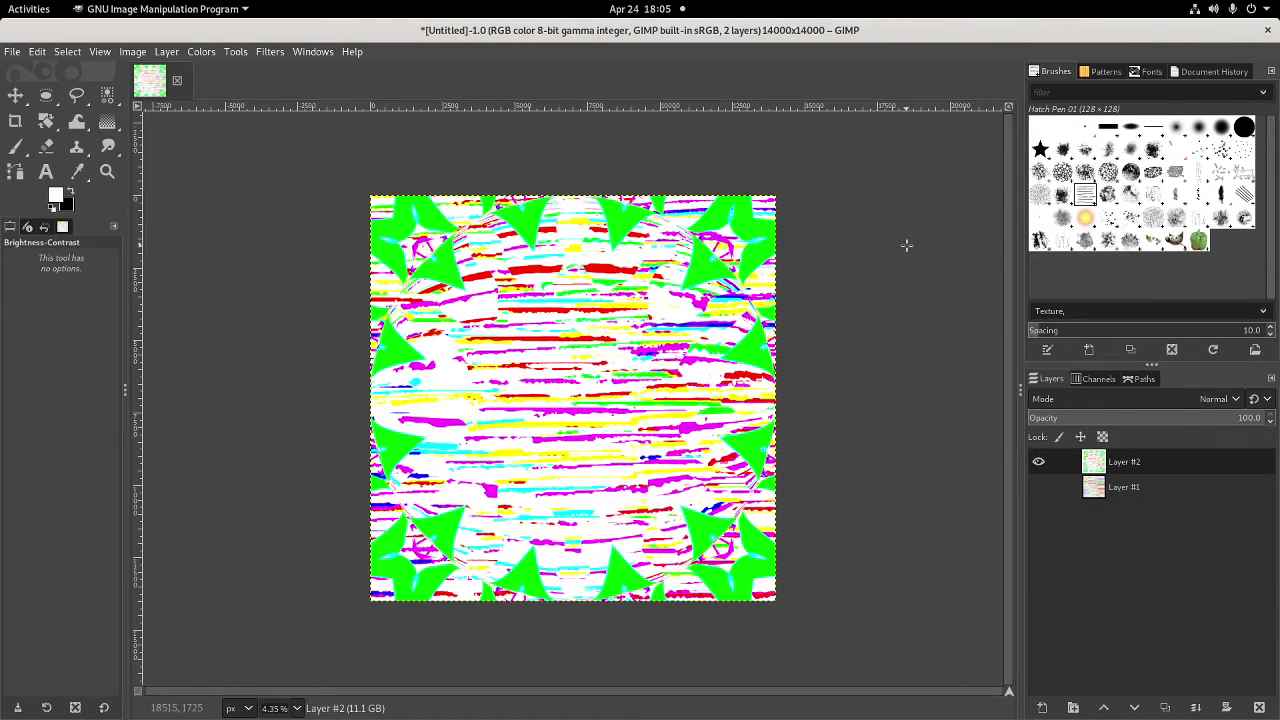
Apply the Spherize filter to Layer #2 in Radial mode with curvature 1.000 and amount 1.000
left_click(270, 51)
mouse_move(470, 188)
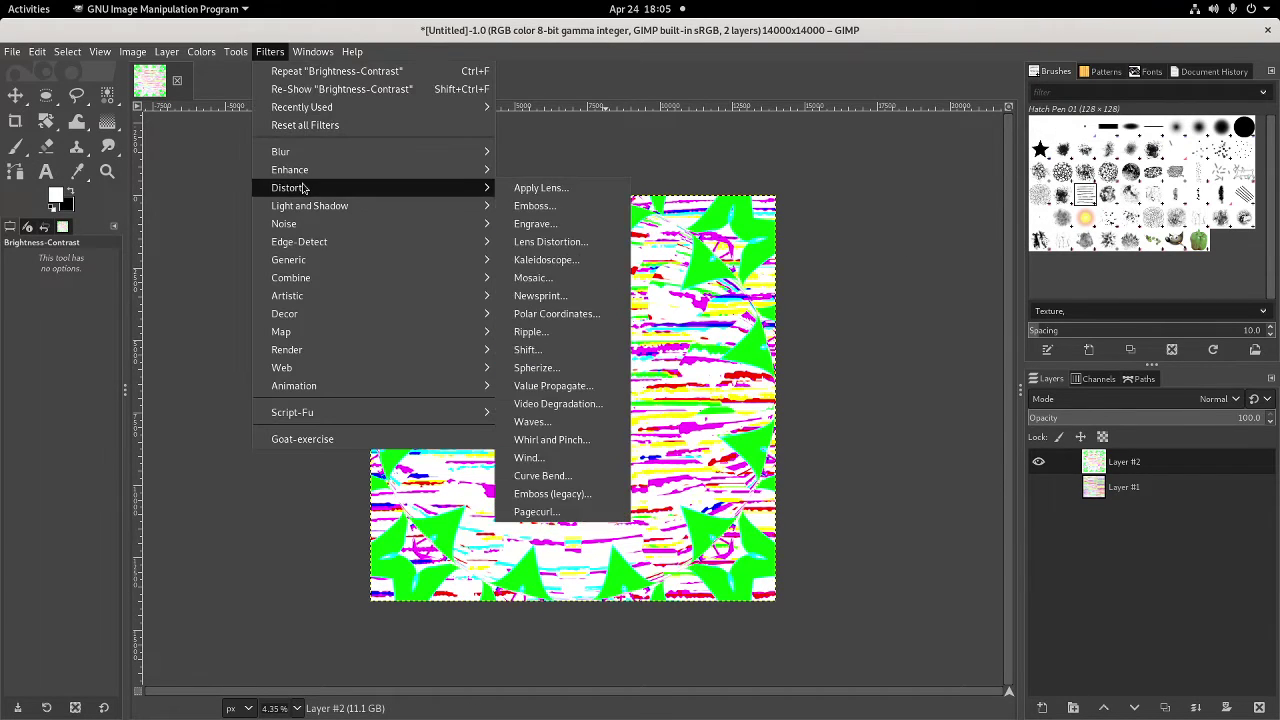
left_click(538, 367)
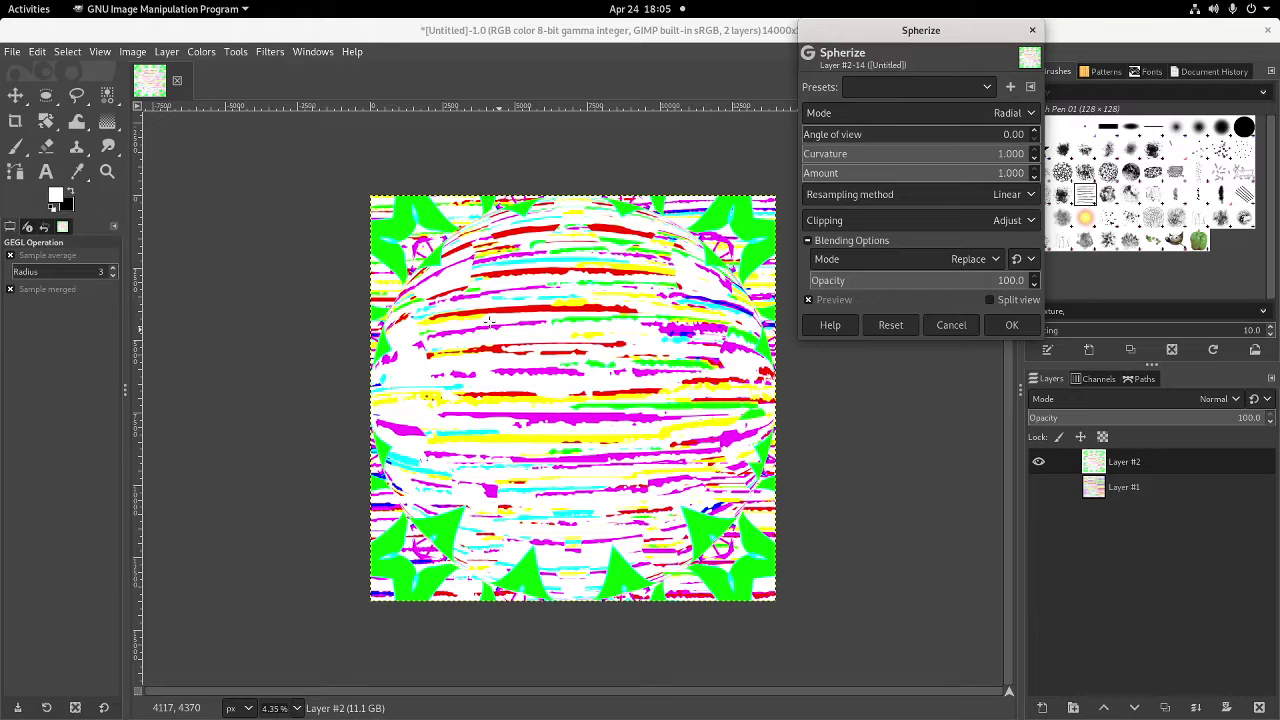
left_click(1011, 325)
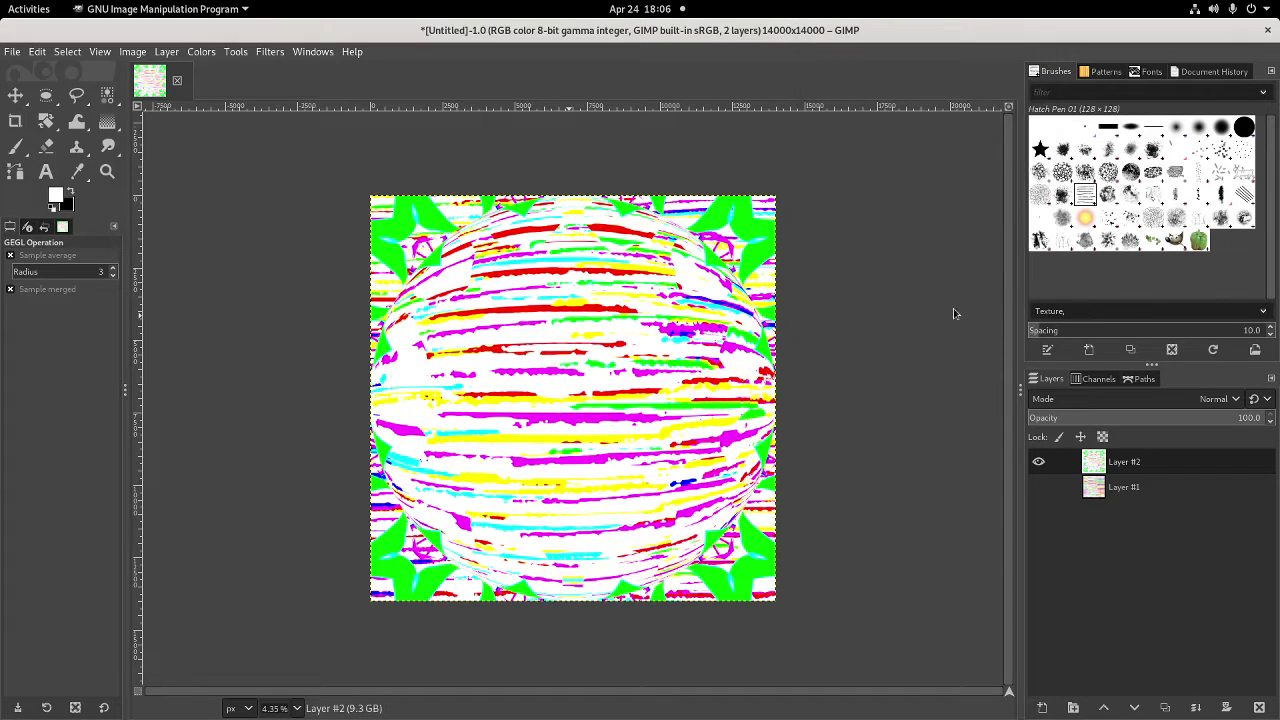
Apply the Kaleidoscope filter to Layer #2 with 12 mirrors and both offsets at 0.500
left_click(270, 51)
mouse_move(318, 188)
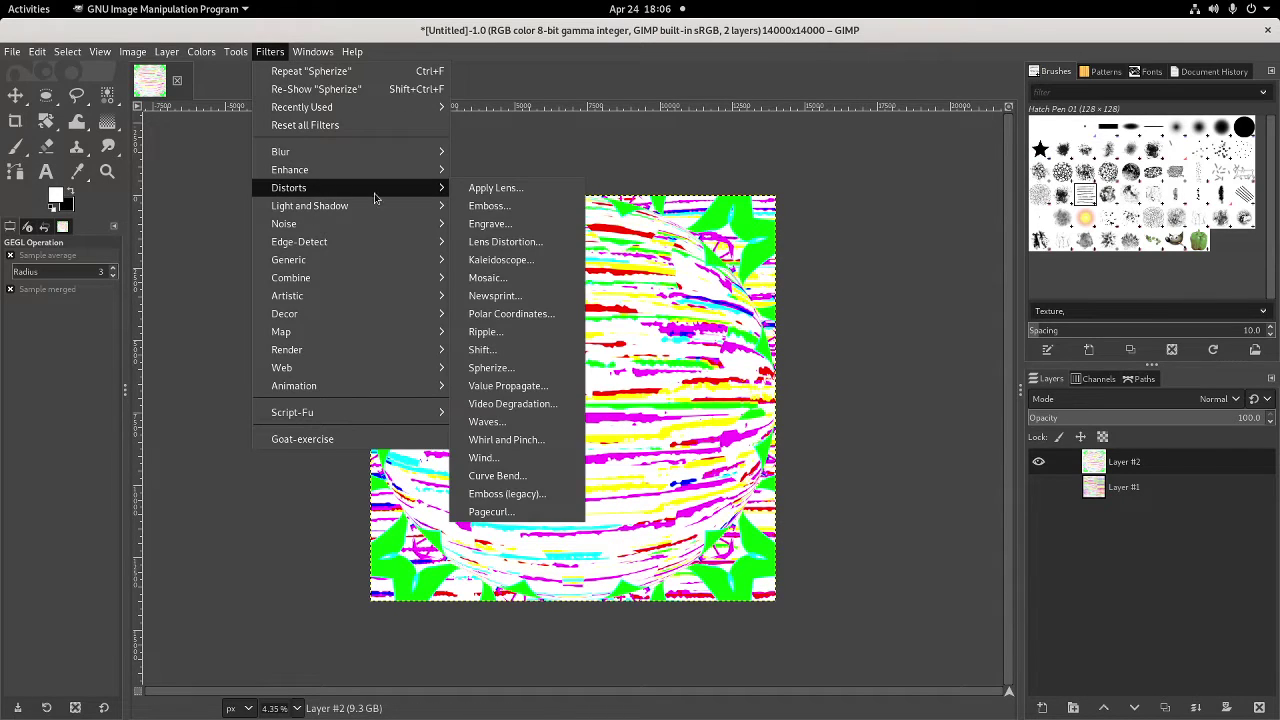
left_click(479, 263)
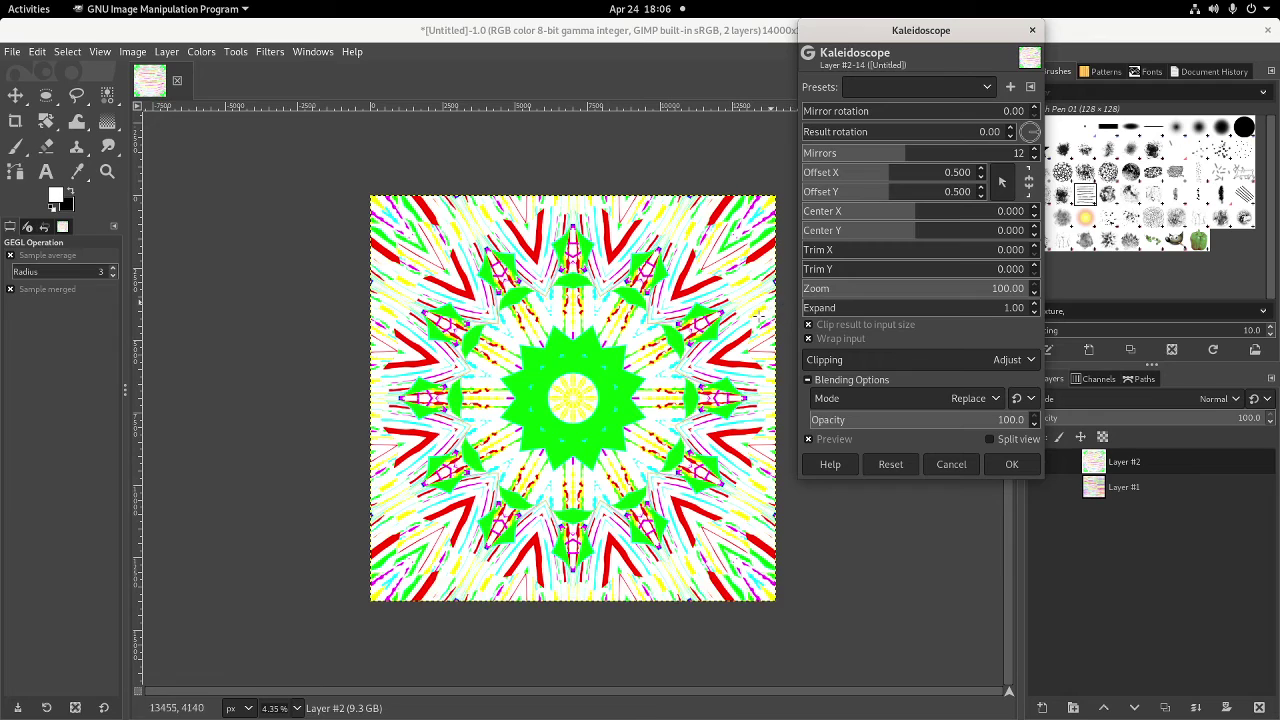
left_click(1008, 465)
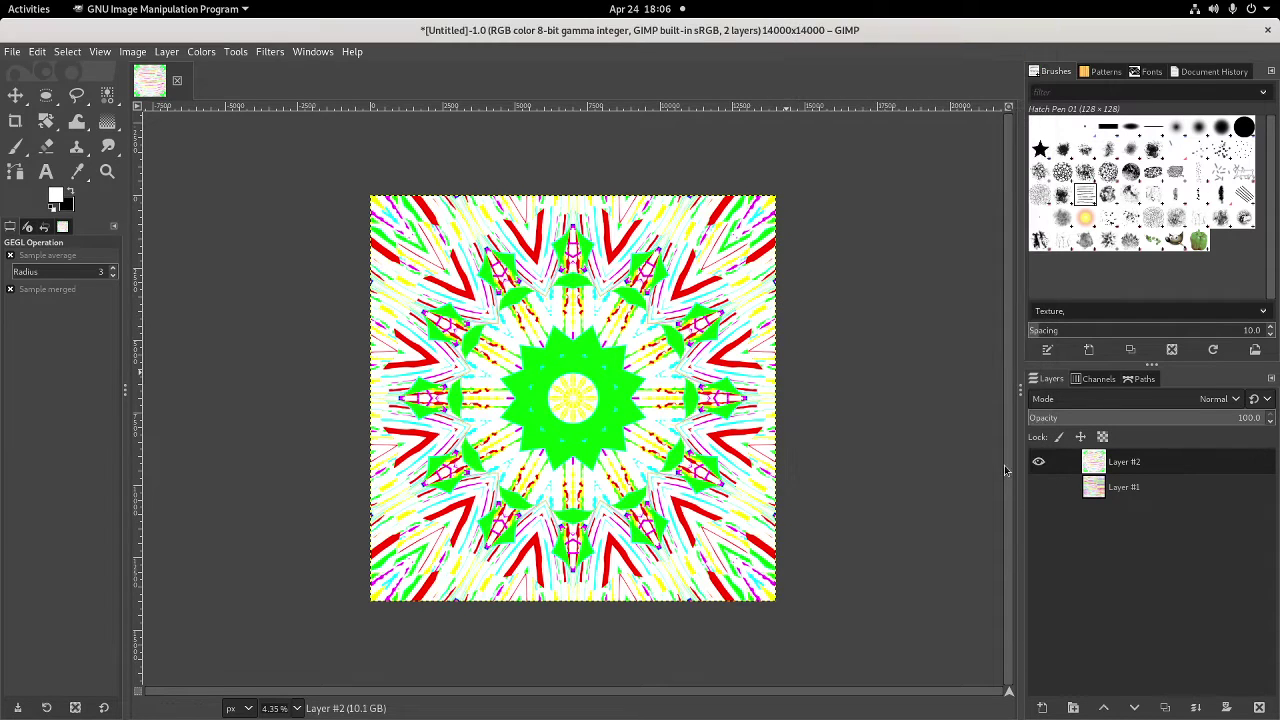
Select all green areas of Layer #2 by color, delete them to transparency and clear the selection
left_click(66, 51)
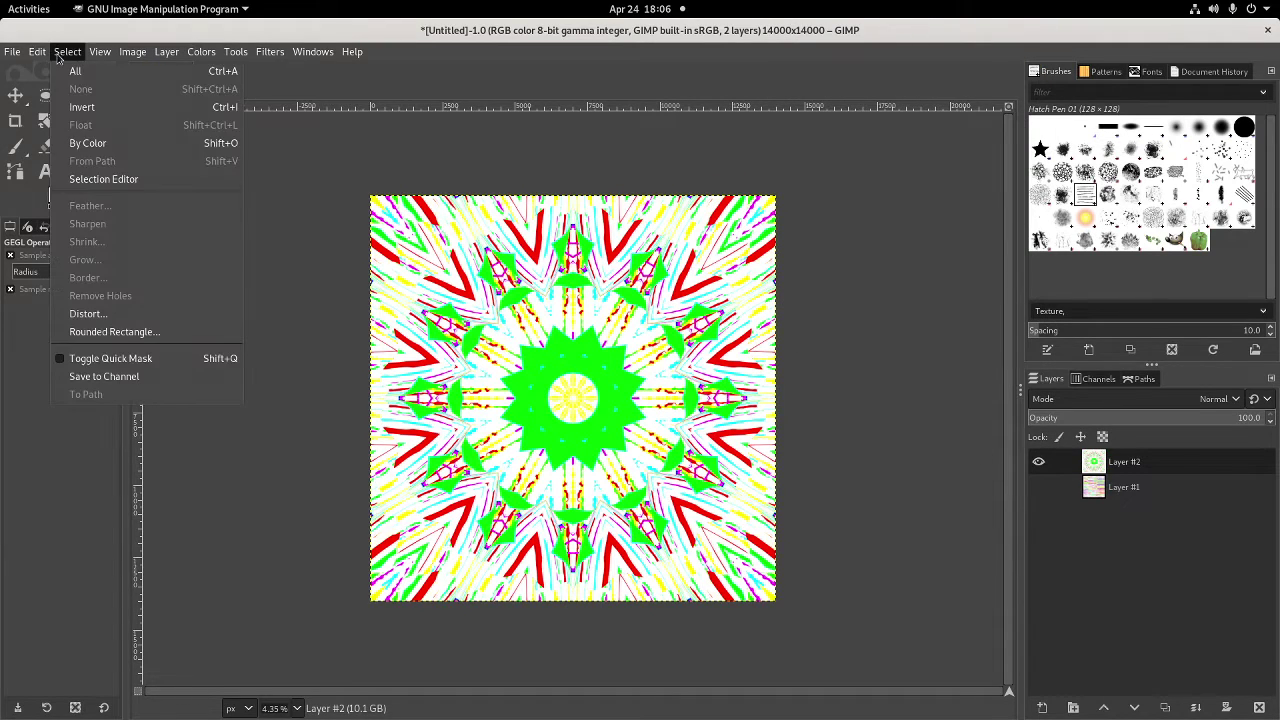
left_click(88, 143)
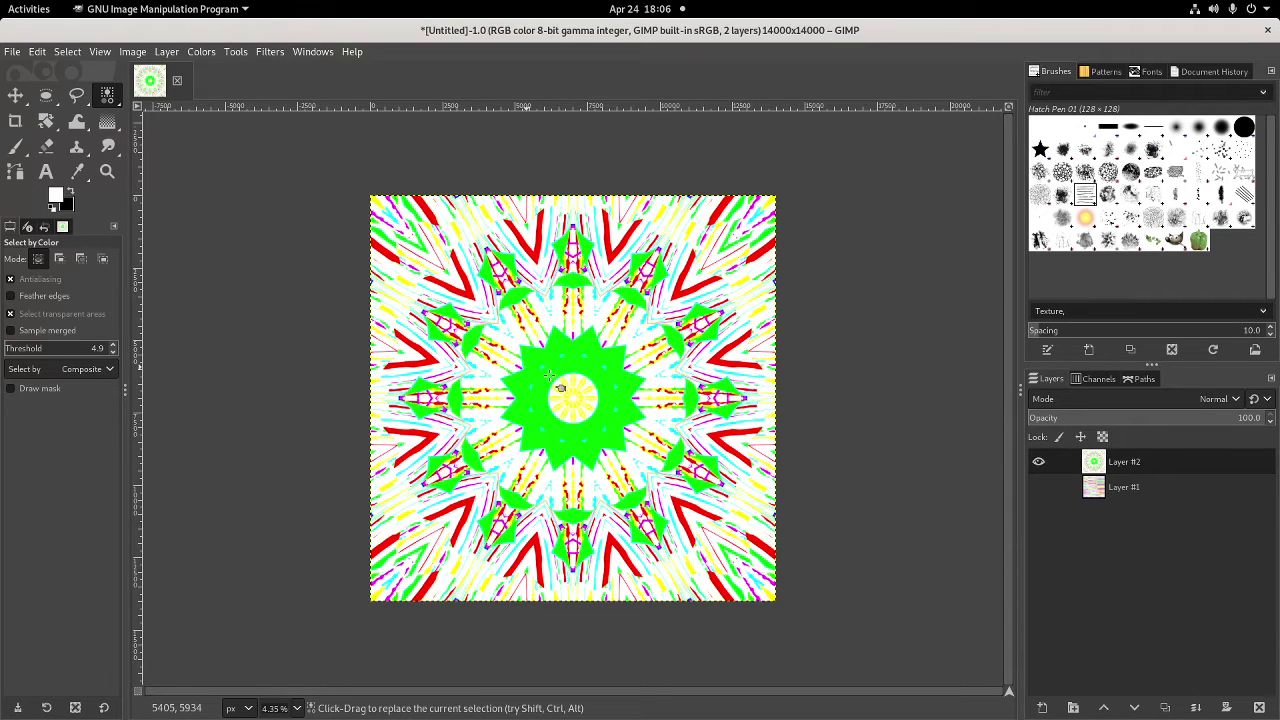
left_click(590, 397)
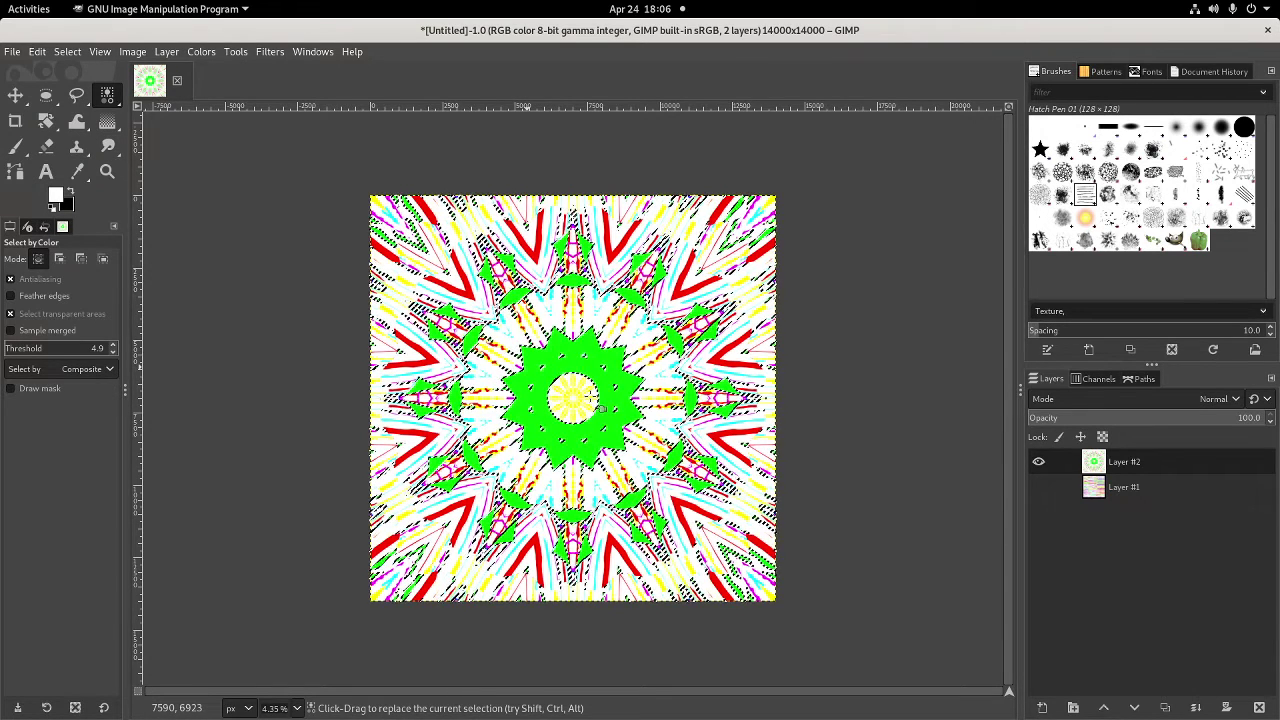
key("Delete")
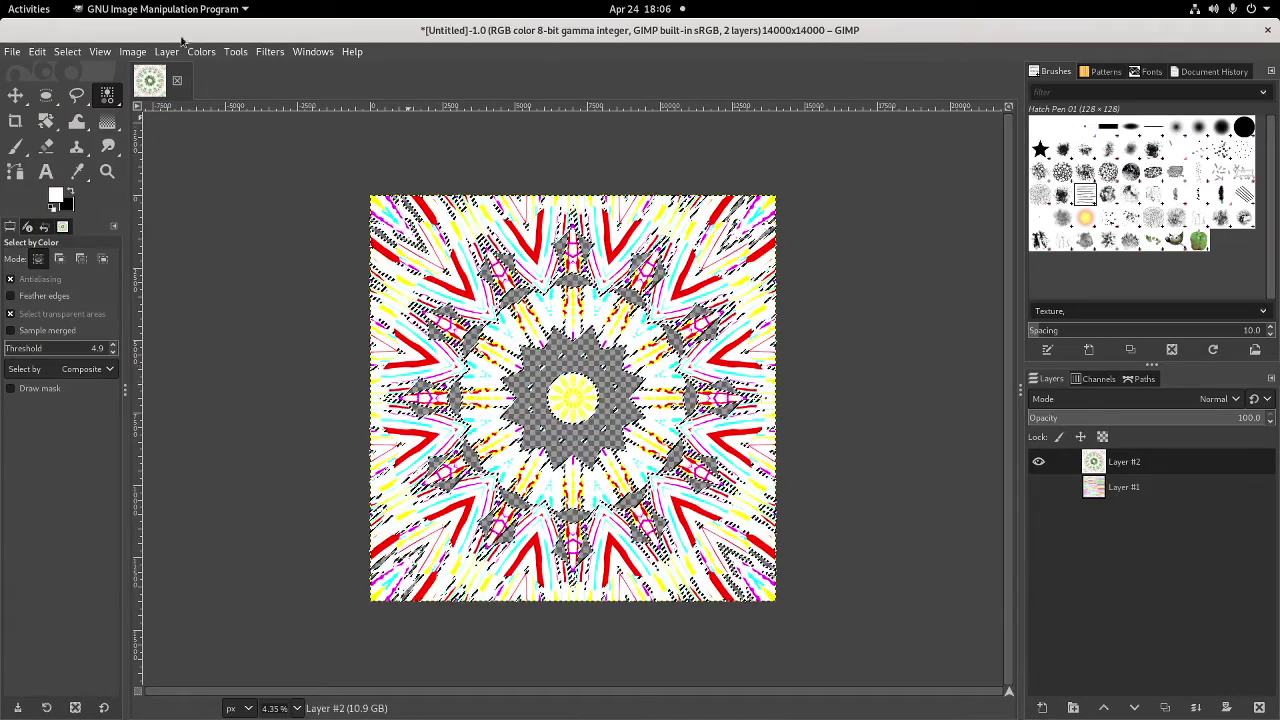
left_click(68, 51)
left_click(80, 90)
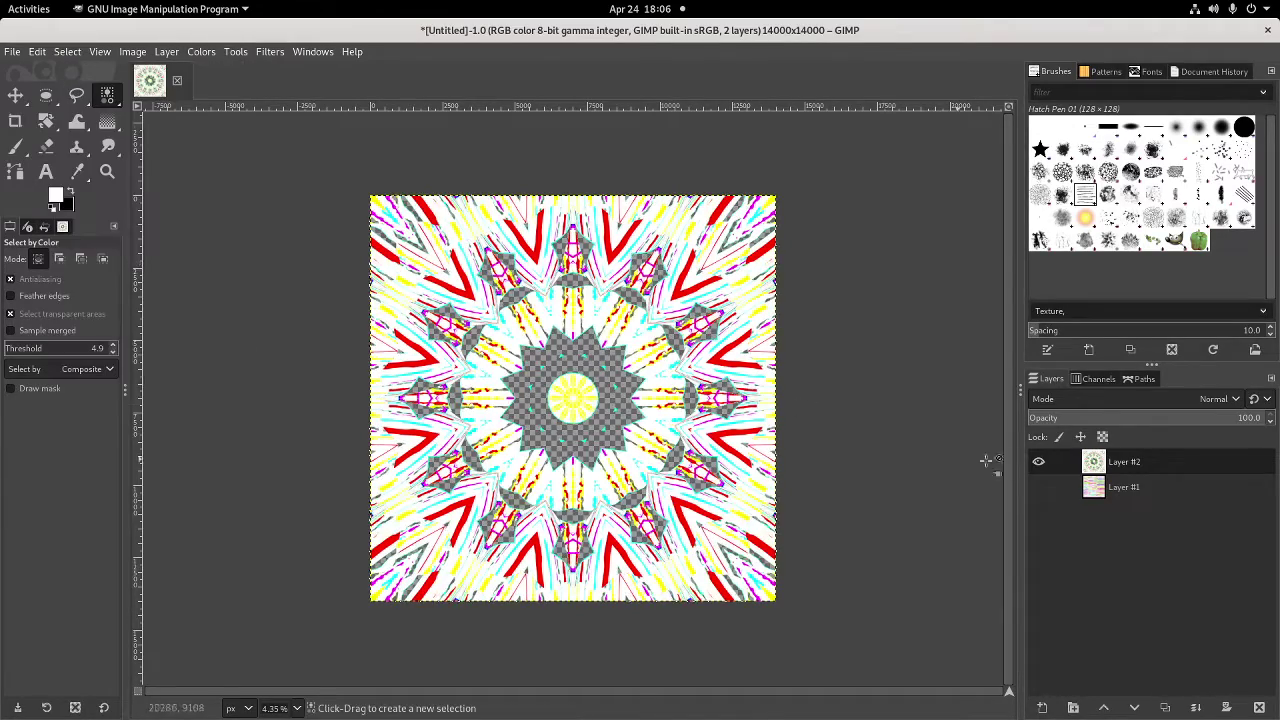
Duplicate the striped Layer #1 and merge the copy with the cut-out Layer #2, clipped to the image, leaving the original separate
left_click(1038, 488)
right_click(1040, 488)
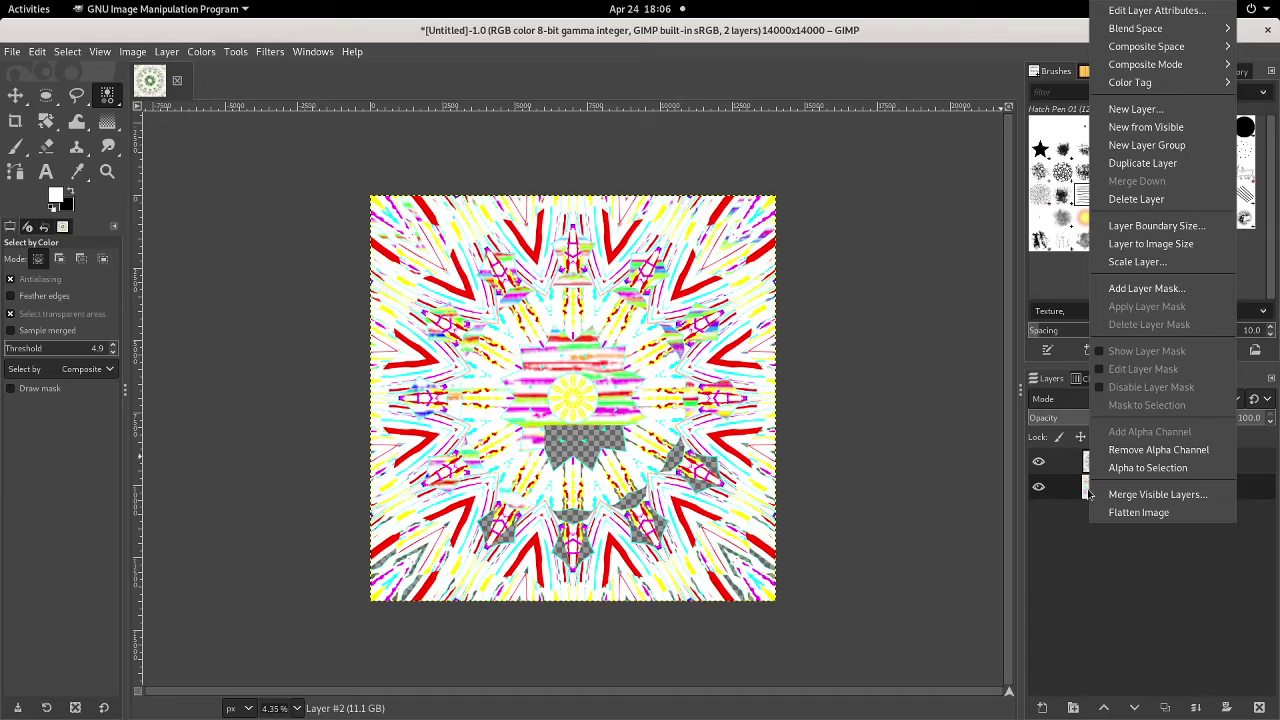
key("Escape")
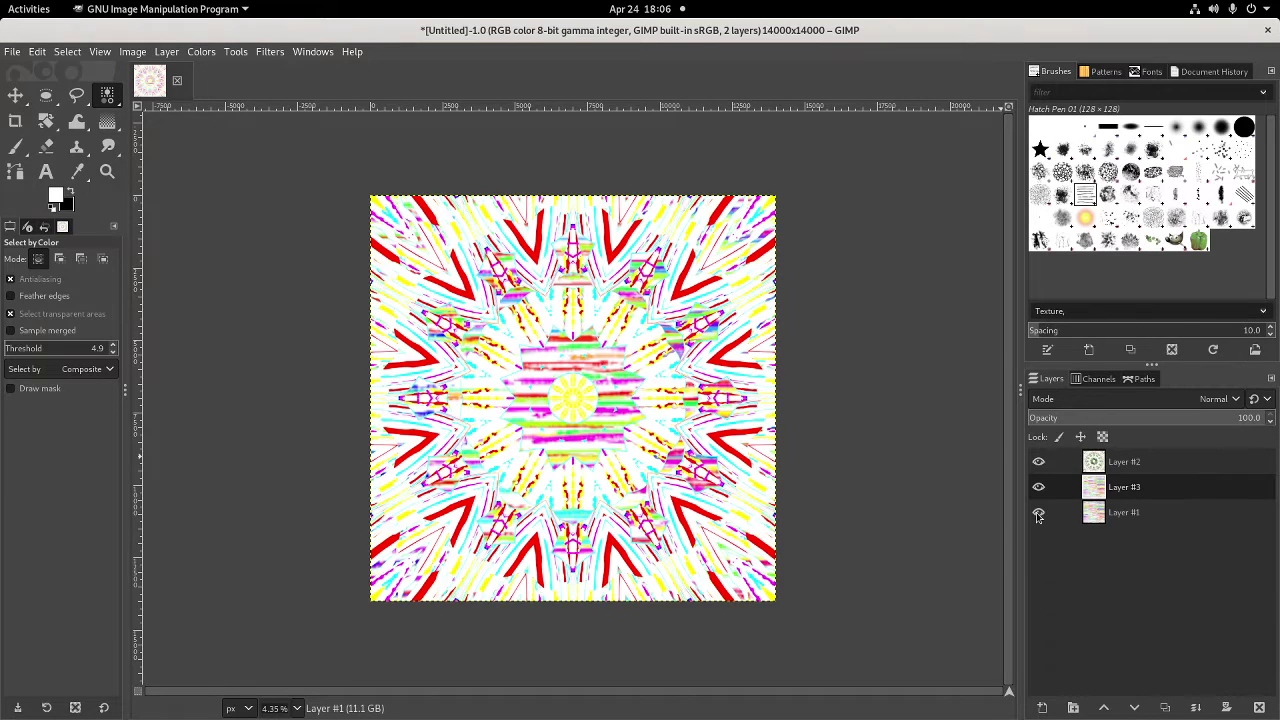
right_click(1085, 497)
left_click(1112, 491)
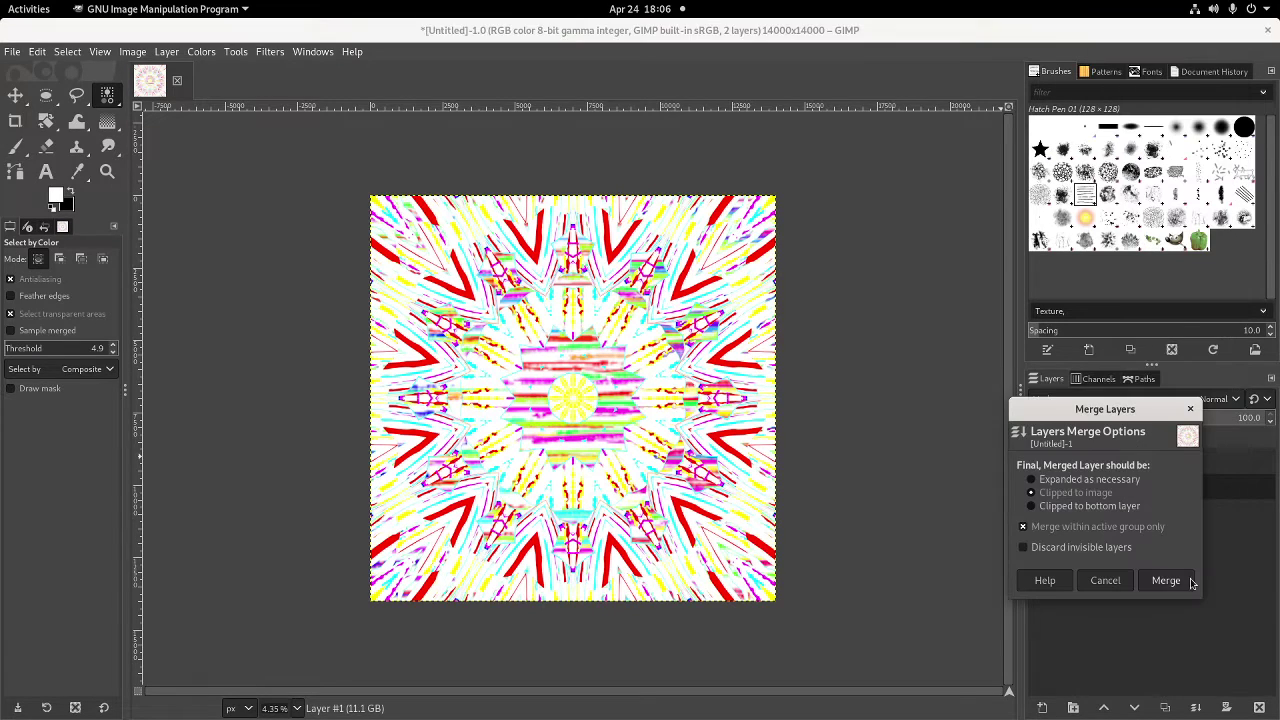
Apply the Spherize filter to the merged kaleidoscope layer in Radial mode with curvature 1.000 and amount 1.000
left_click(256, 58)
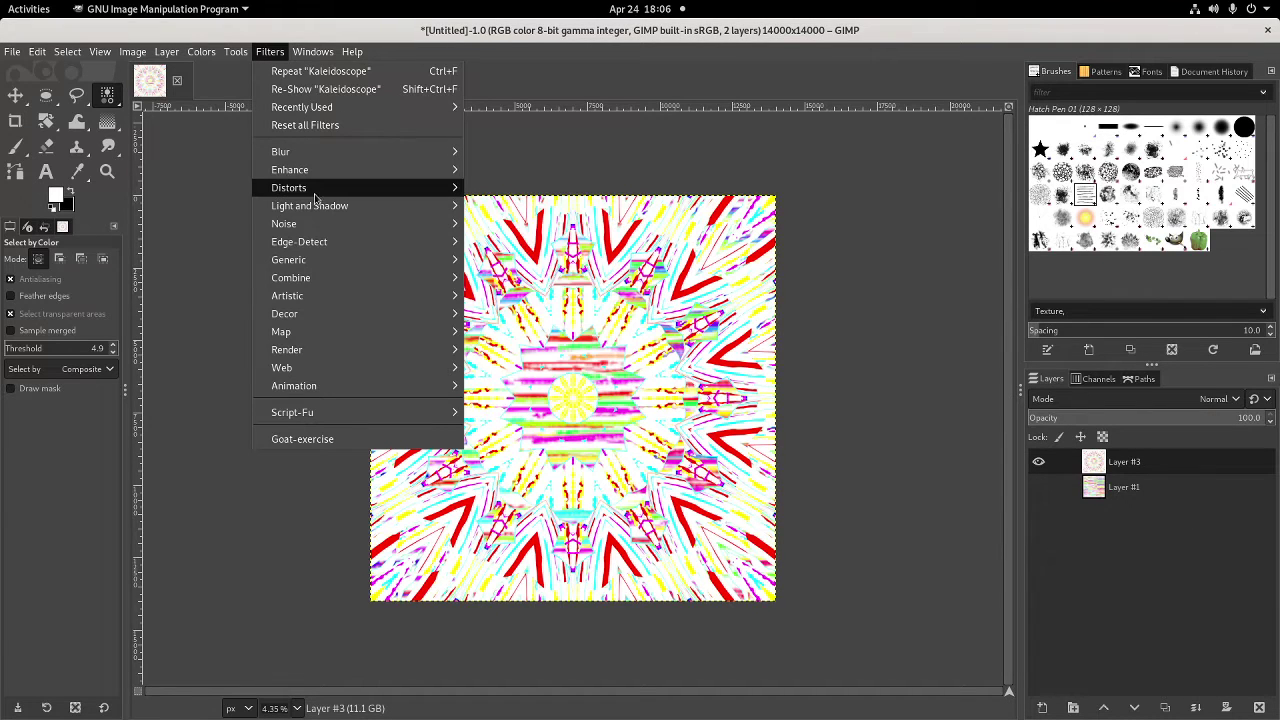
mouse_move(313, 190)
left_click(505, 367)
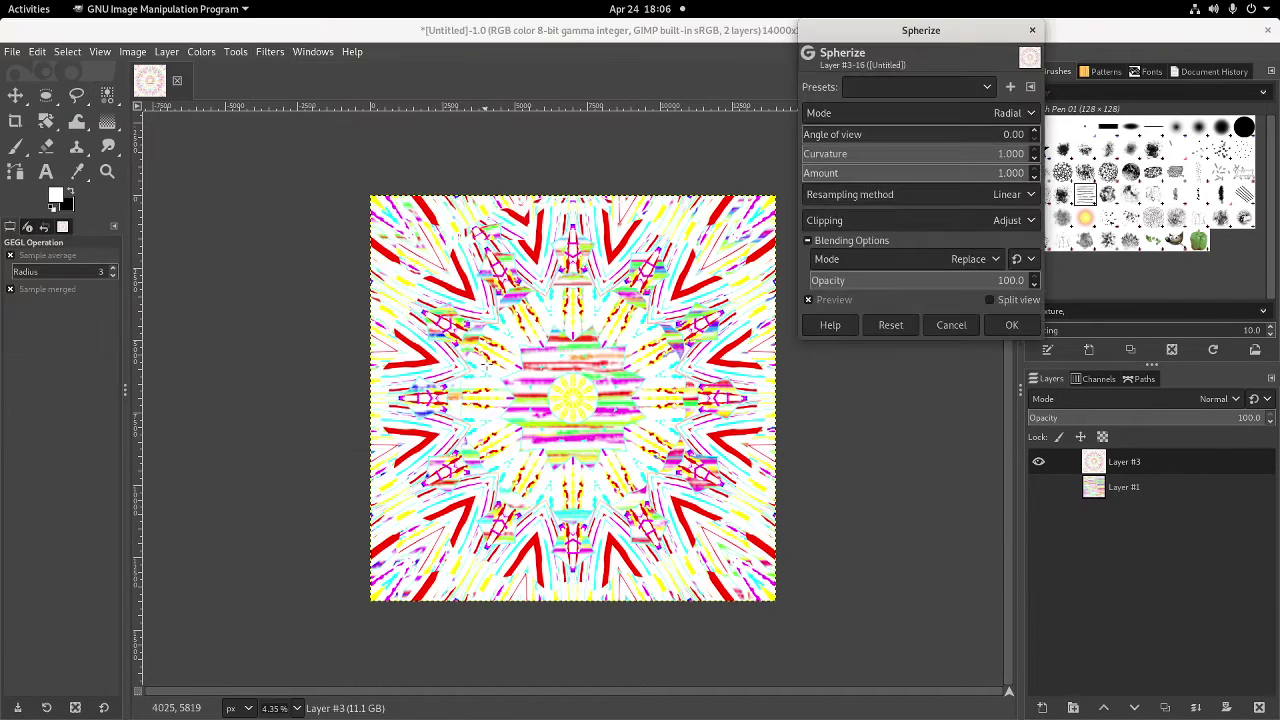
left_click(1005, 325)
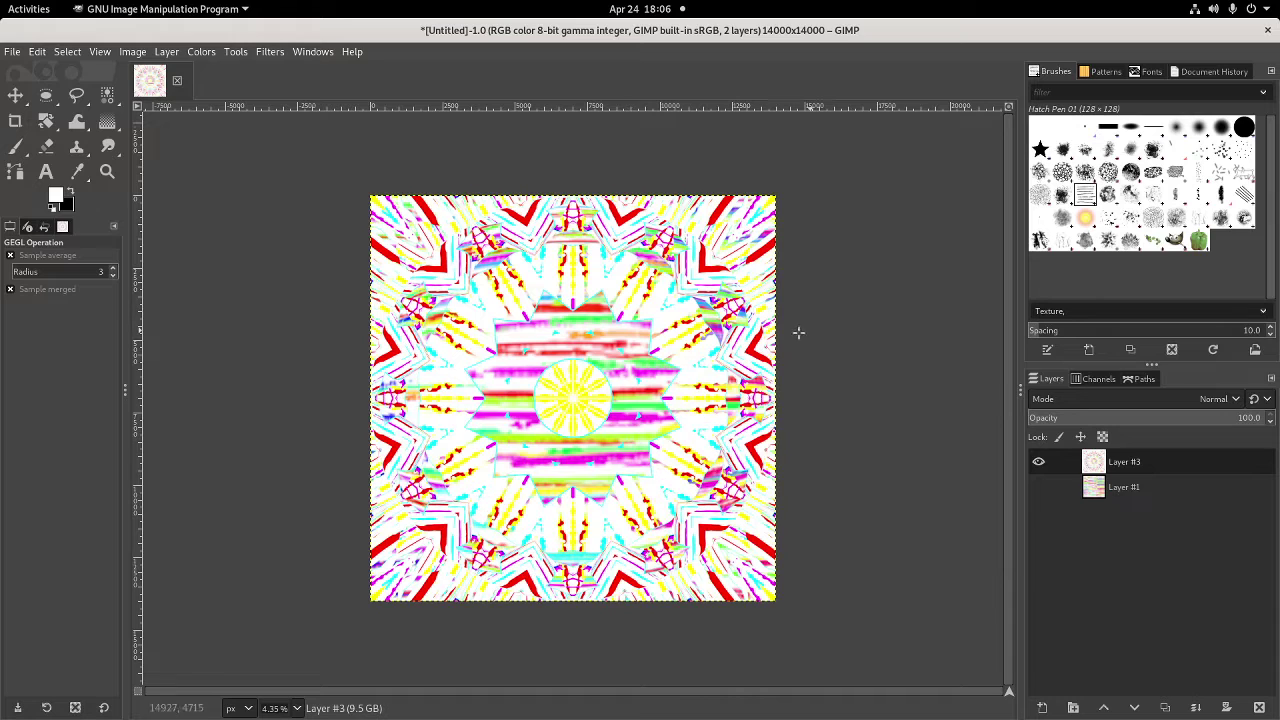
Boost the contrast of the spherized Layer #3 to 109 with Brightness-Contrast
left_click(203, 52)
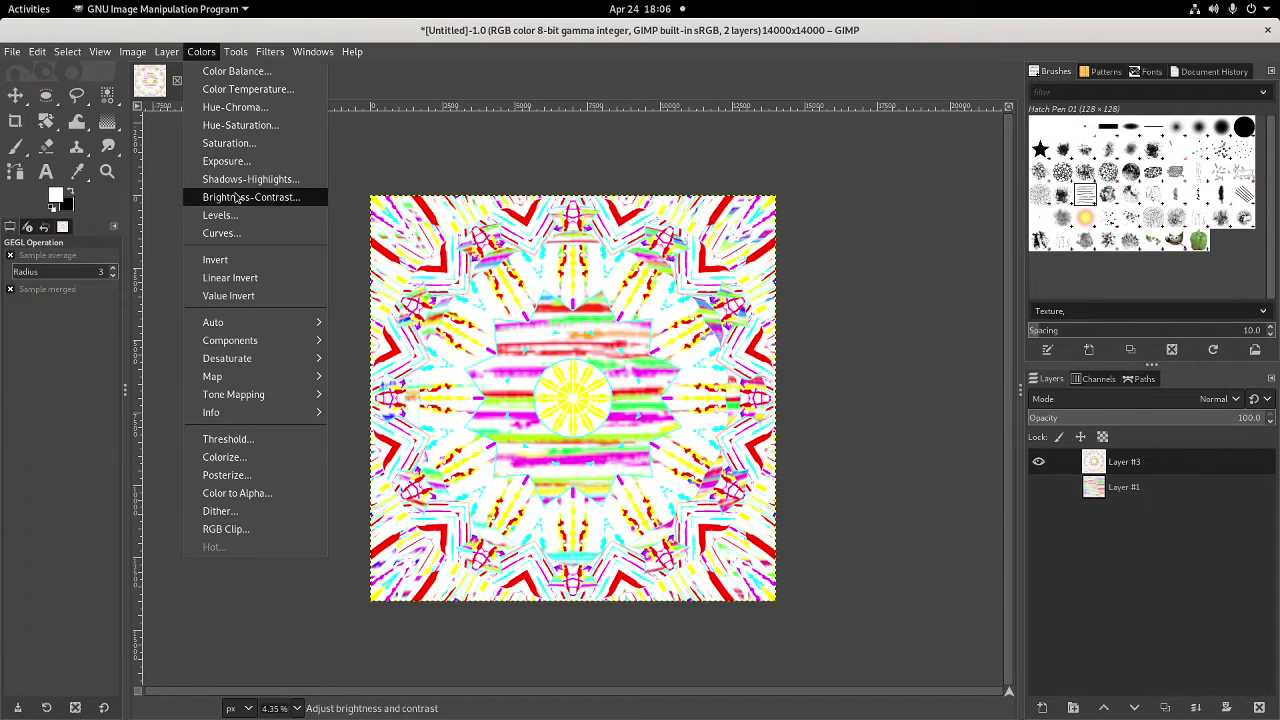
left_click(240, 197)
left_click(1097, 131)
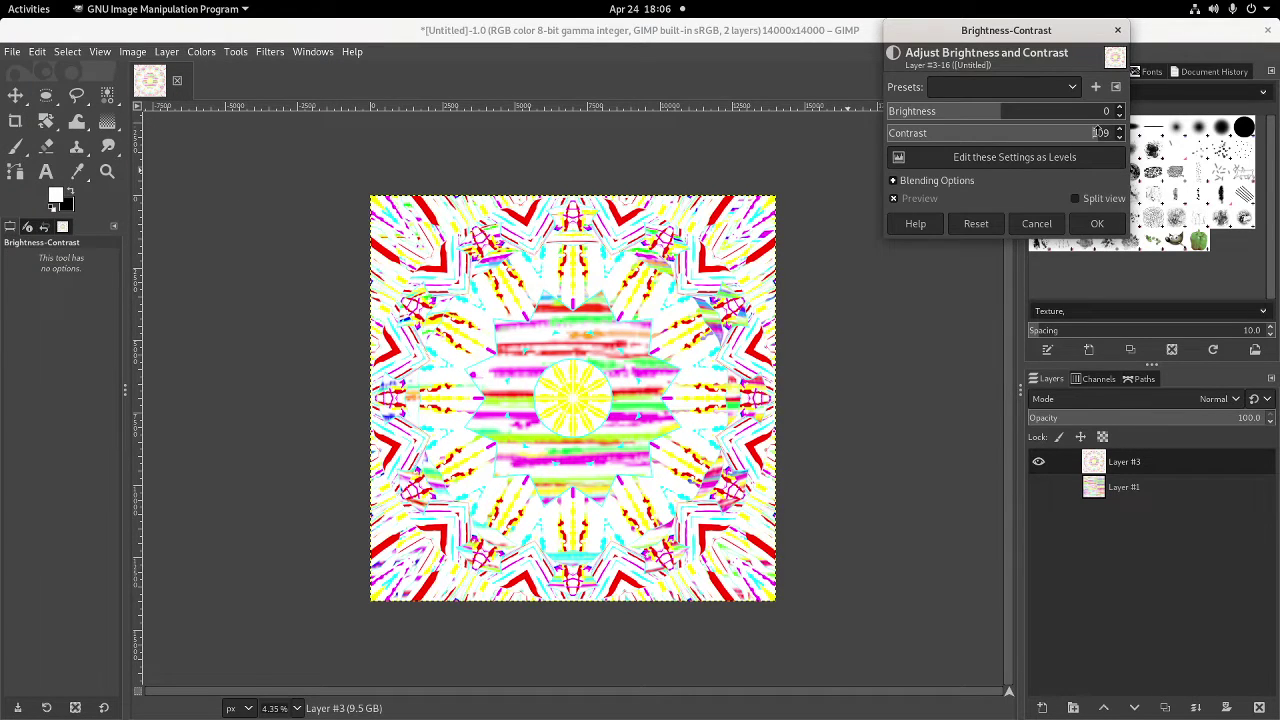
left_click(1074, 228)
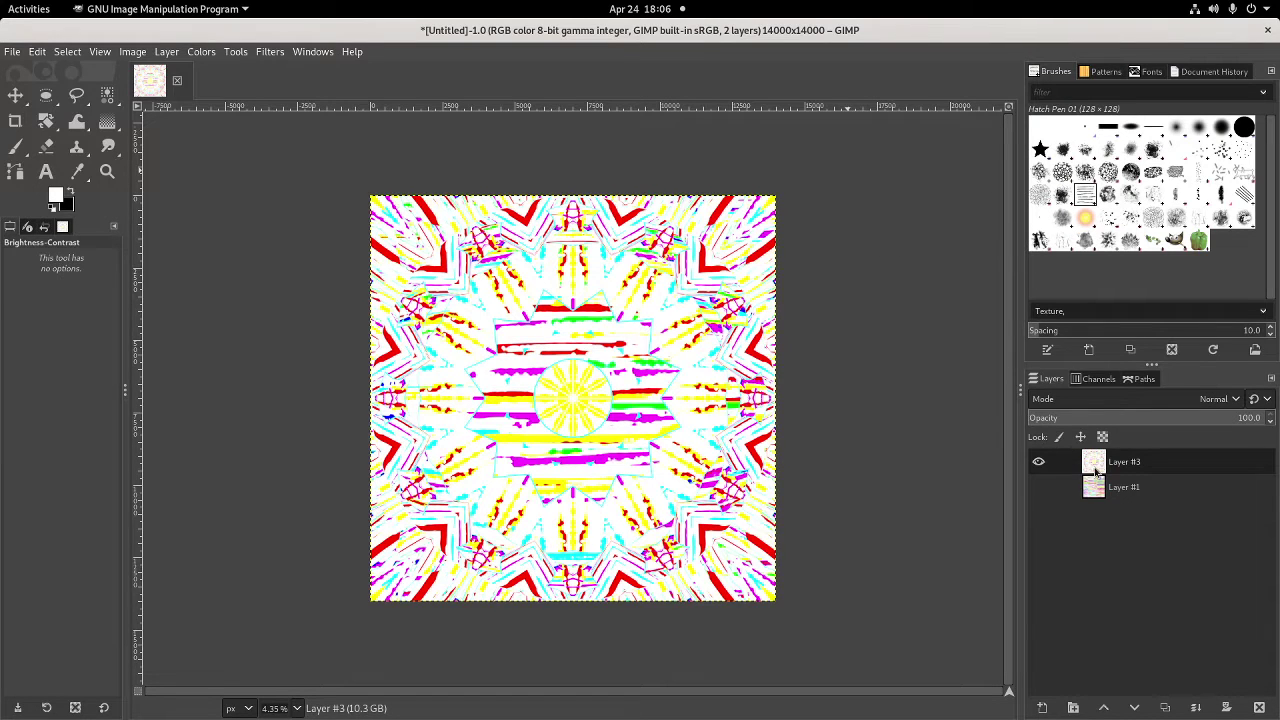
Select all white areas of Layer #3 by color, delete them to transparency and clear the selection
left_click(67, 53)
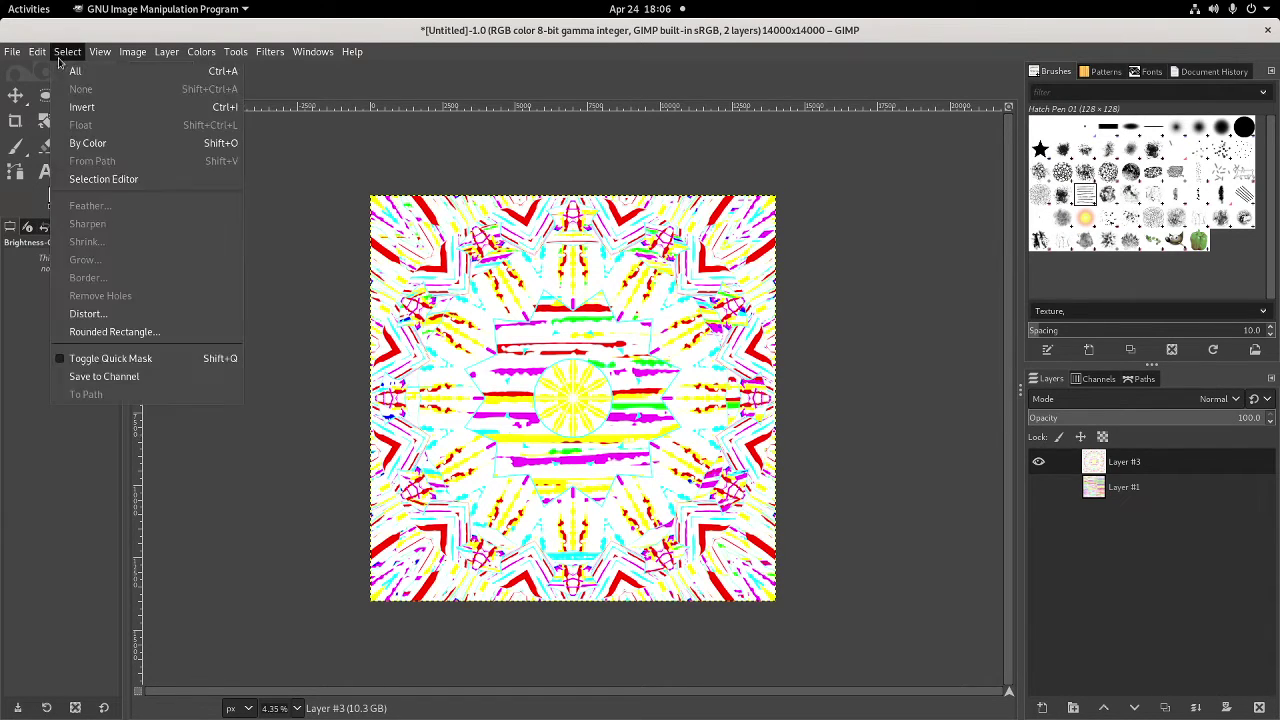
left_click(92, 141)
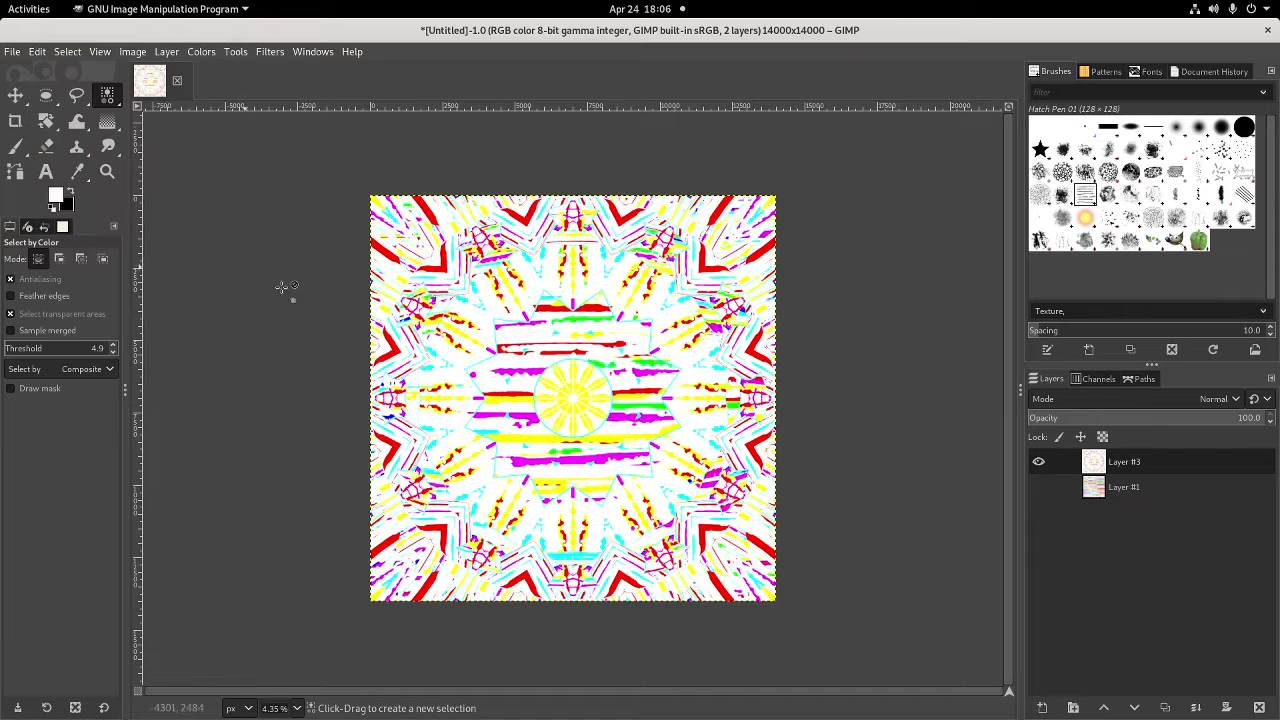
left_click(510, 424)
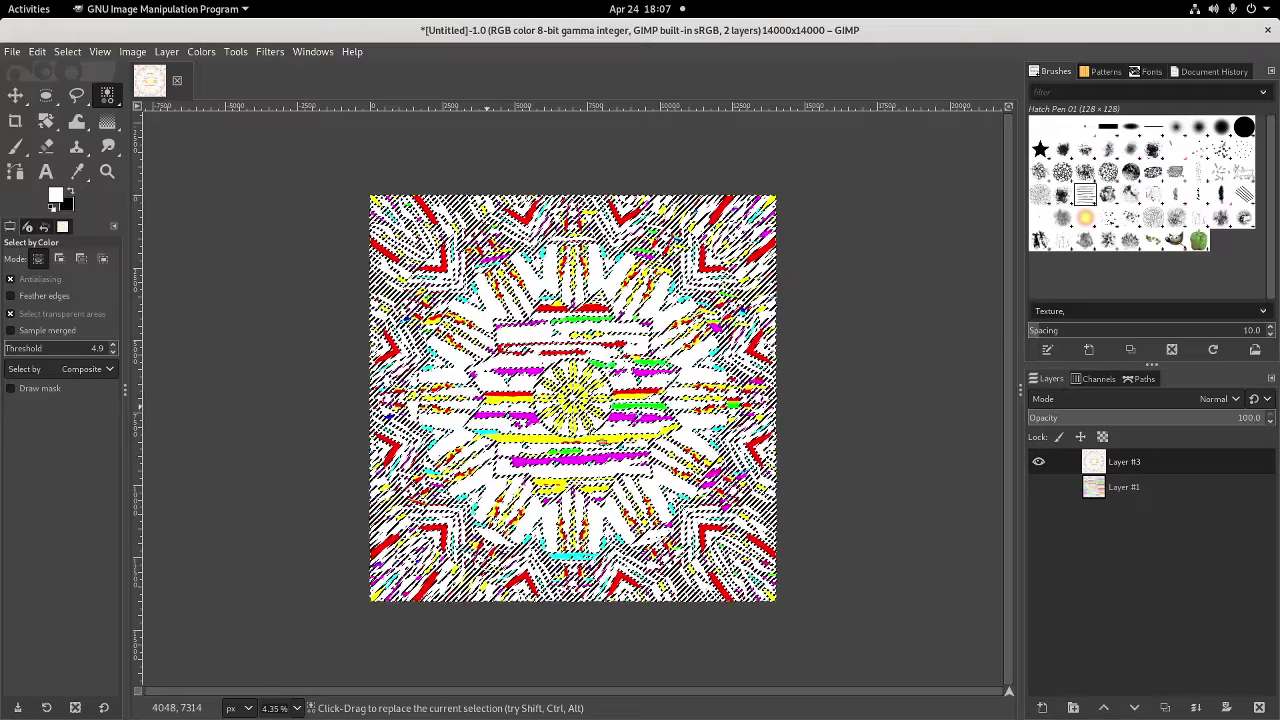
key("Delete")
left_click(67, 51)
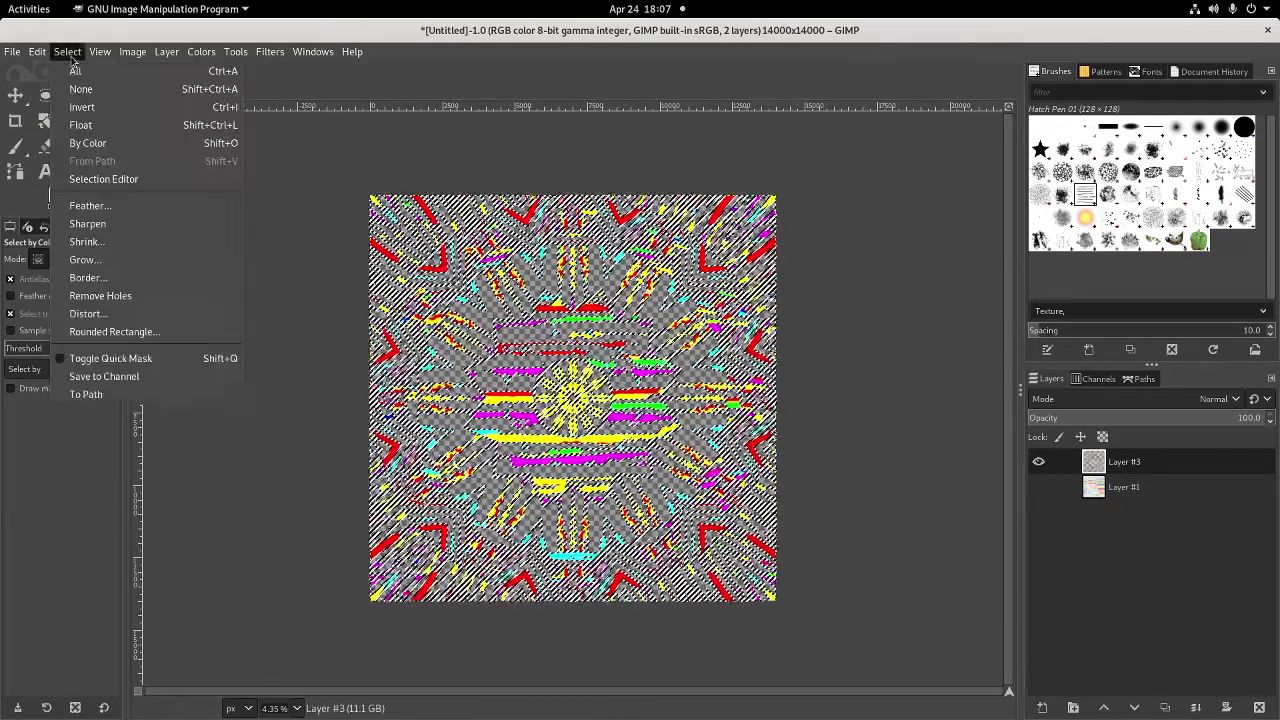
left_click(81, 89)
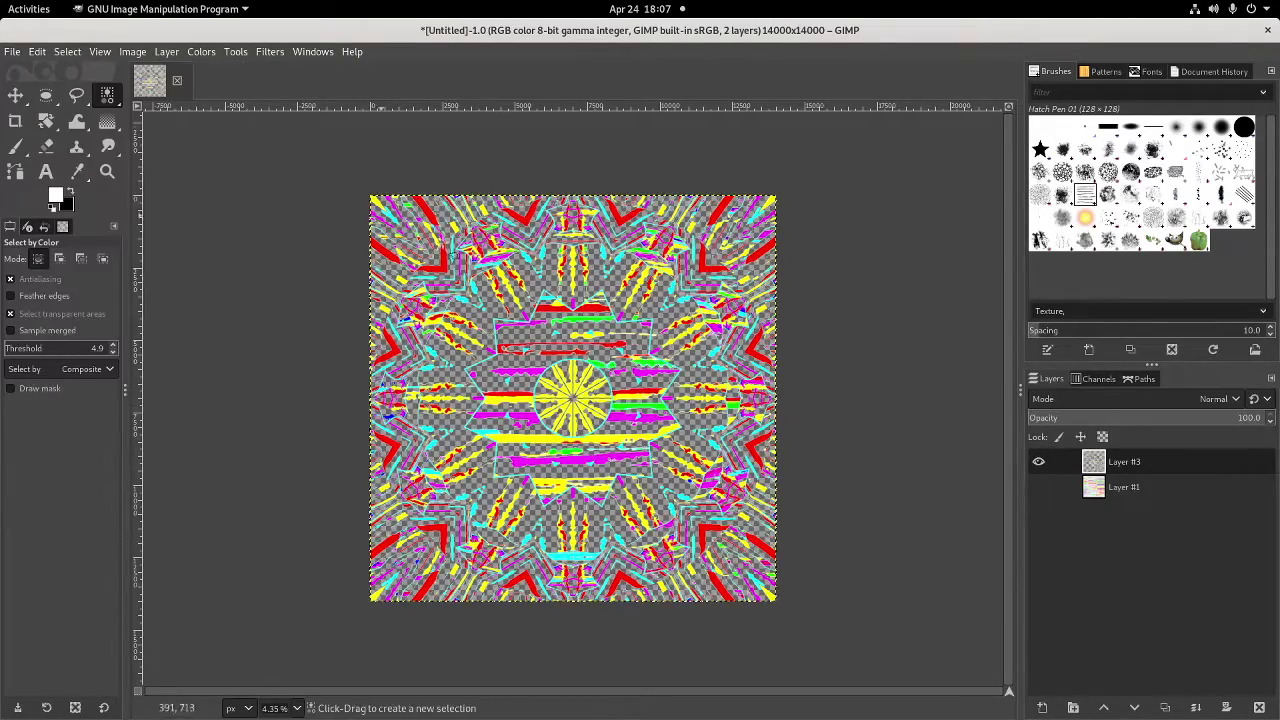
Duplicate the striped Layer #1 and merge the copy with the cut-out Layer #3, clipped to the image, keeping the original separate and hidden
left_click(1036, 488)
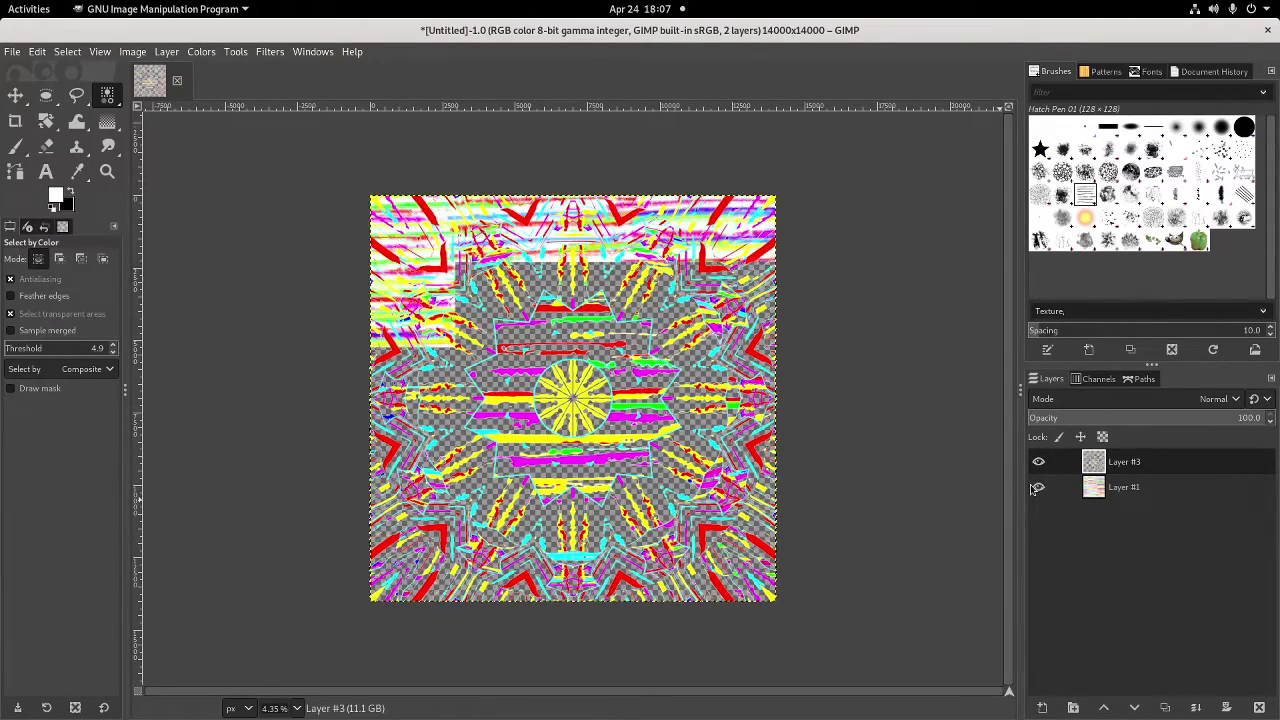
right_click(1102, 494)
left_click(1154, 166)
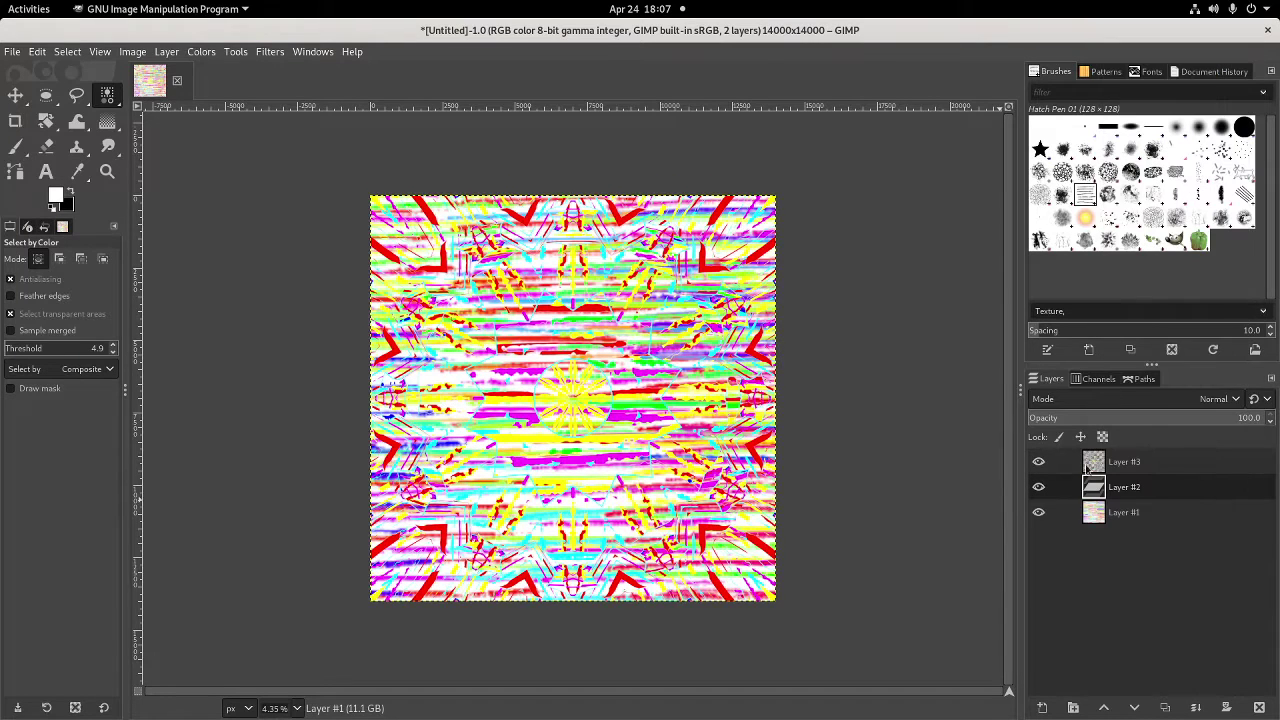
right_click(1076, 498)
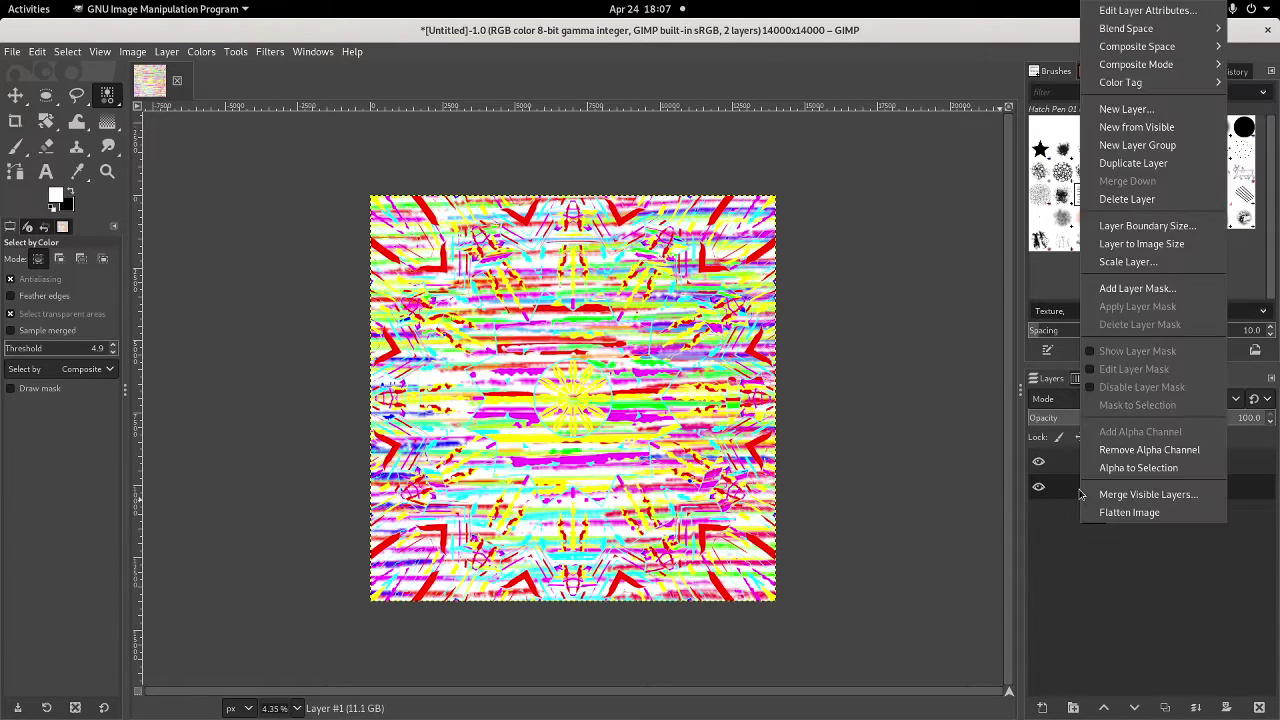
left_click(1096, 491)
left_click(1155, 583)
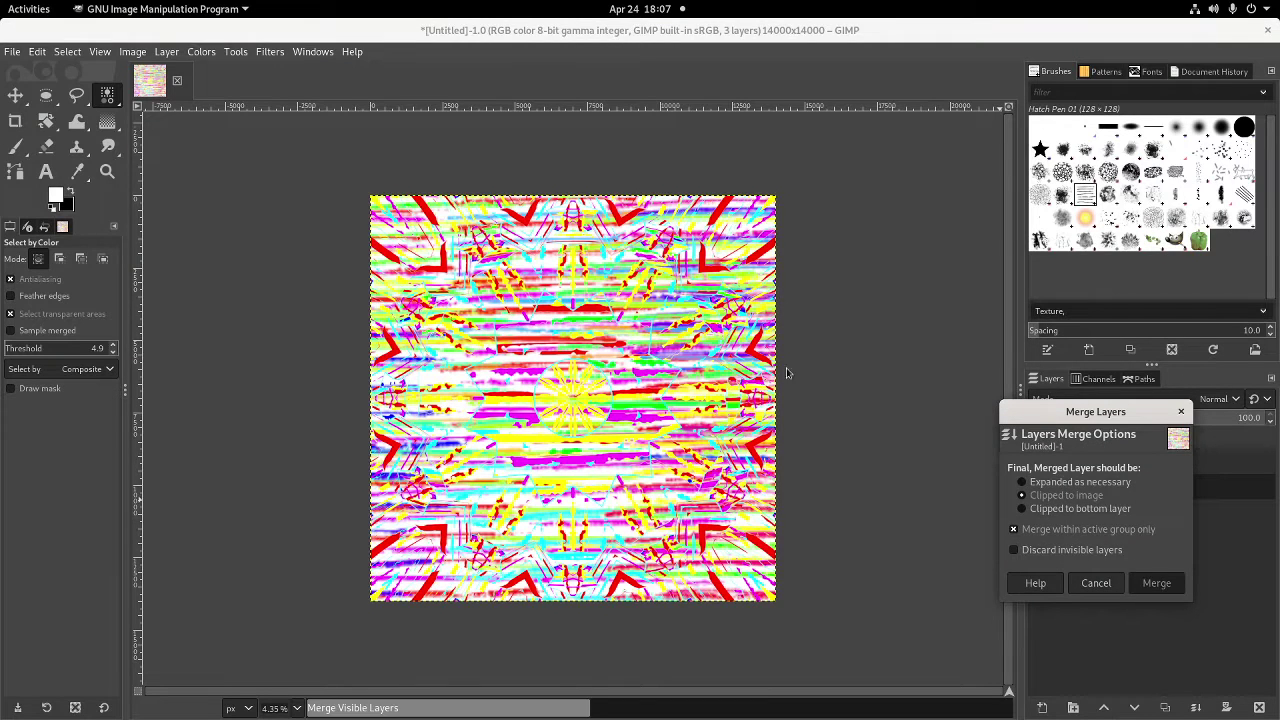
Apply the Spherize filter to the merged Layer #2
left_click(281, 57)
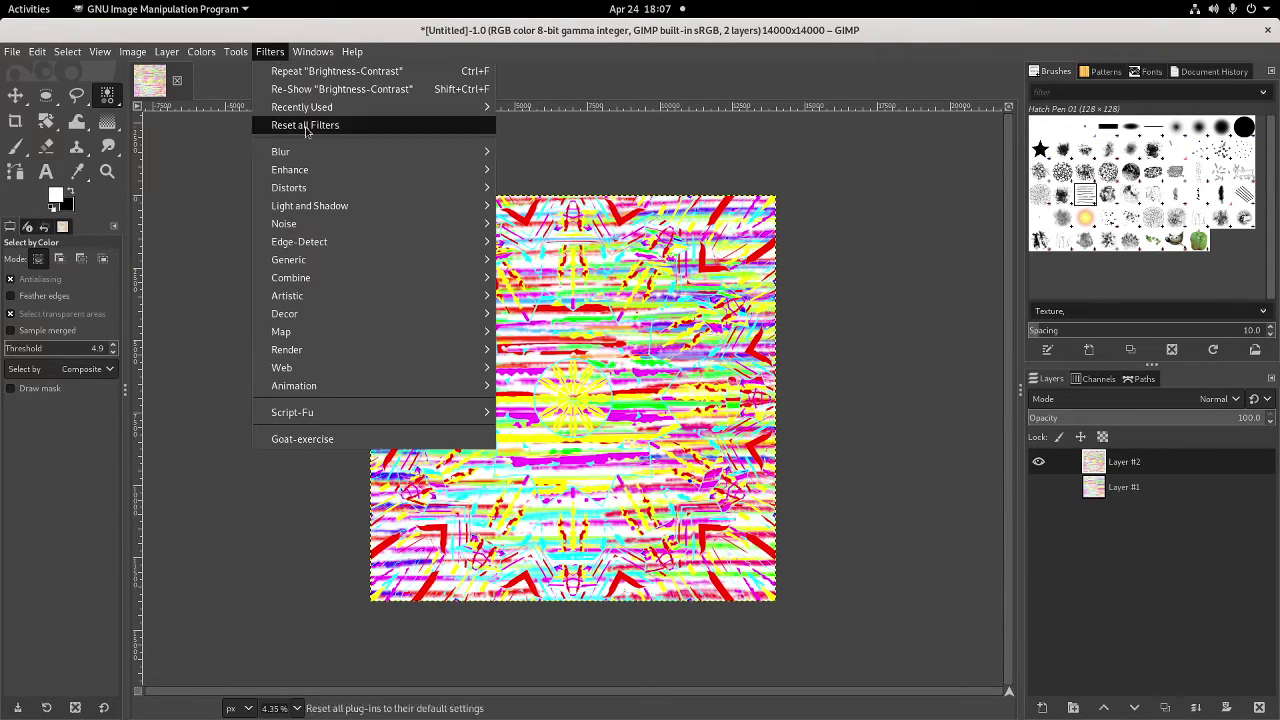
mouse_move(330, 188)
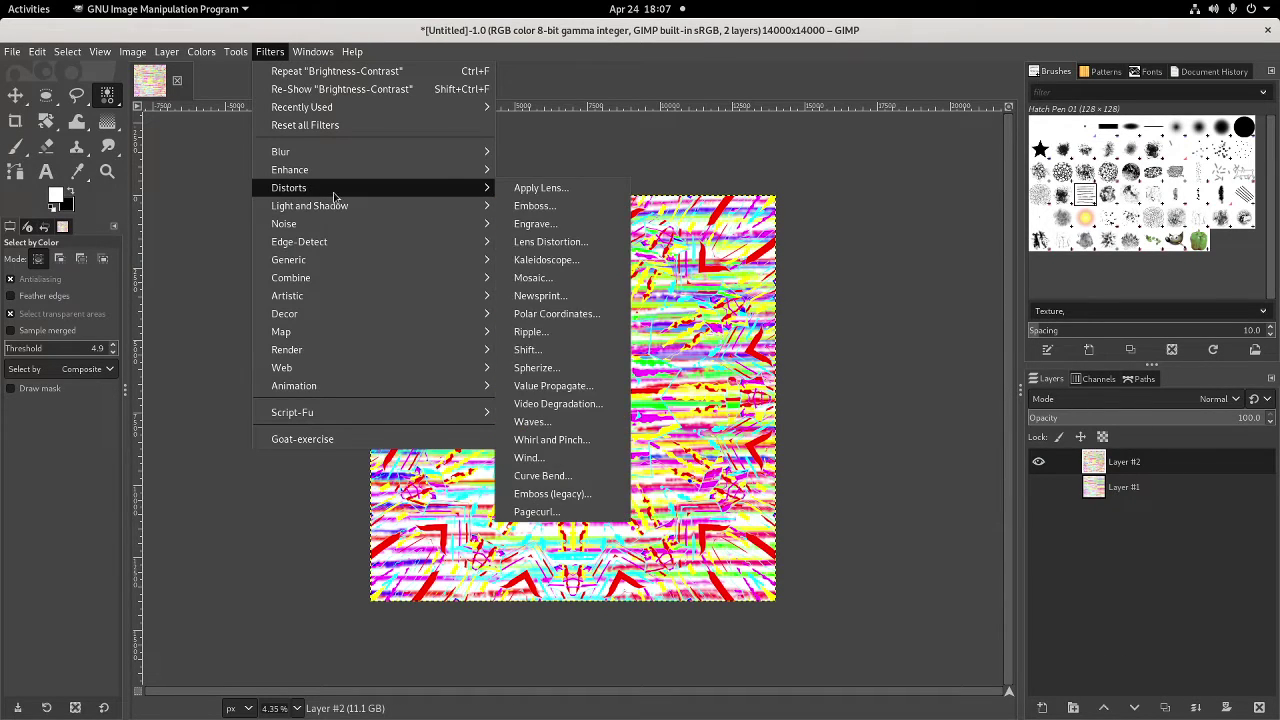
left_click(536, 368)
left_click(1011, 326)
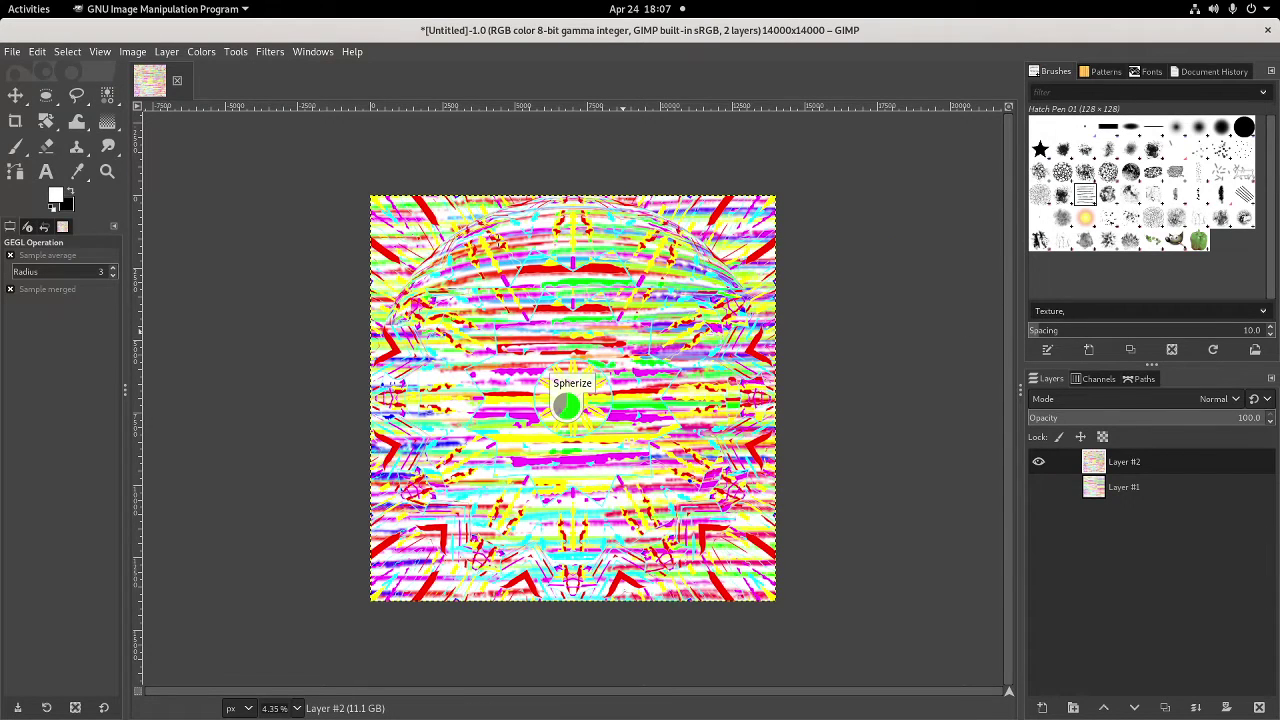
Apply the Kaleidoscope filter to Layer #2 with 12 mirrors, offsets at 0.500 and Trim X and Trim Y at 0.500
left_click(270, 52)
mouse_move(328, 190)
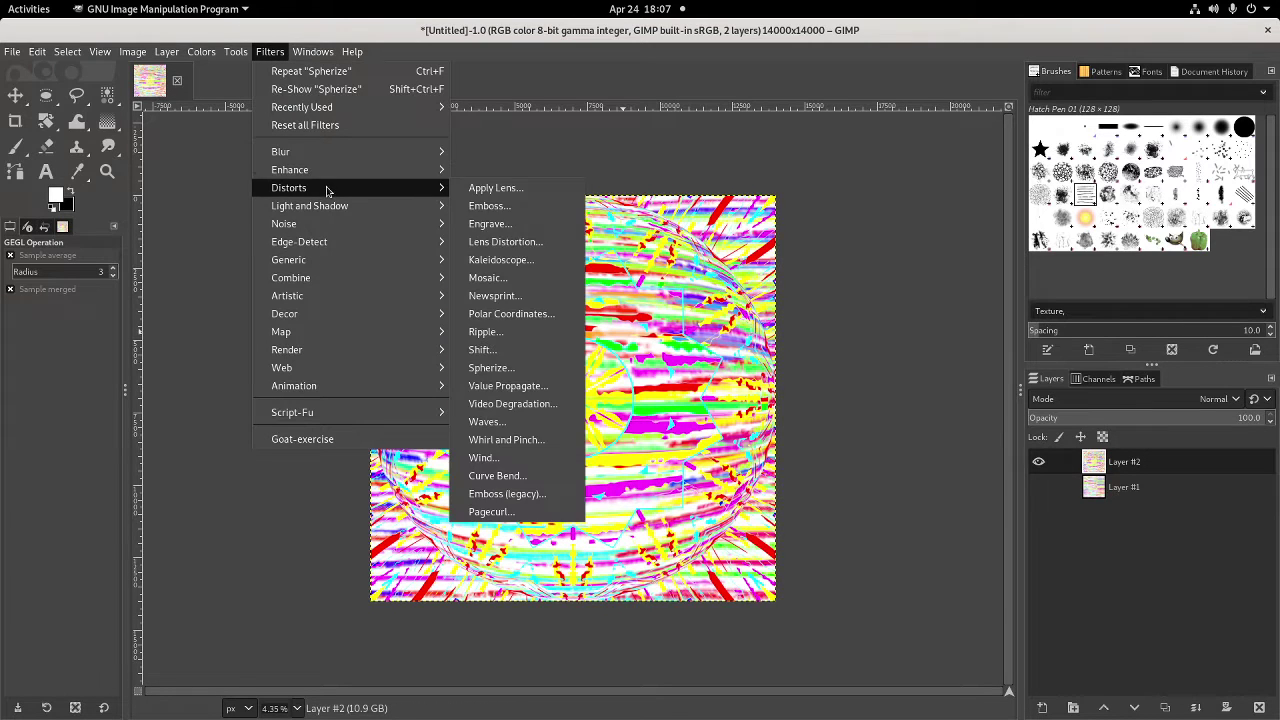
left_click(500, 260)
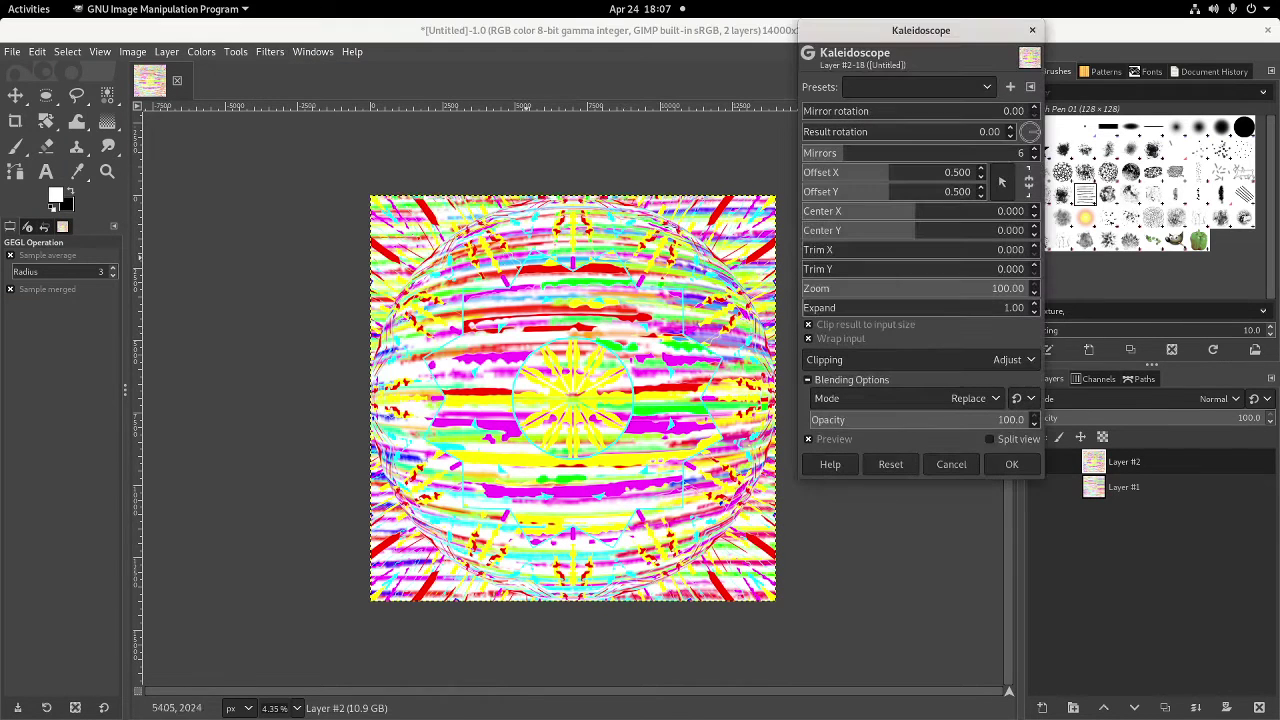
left_click(907, 153)
left_click_drag(950, 250, 1099, 268)
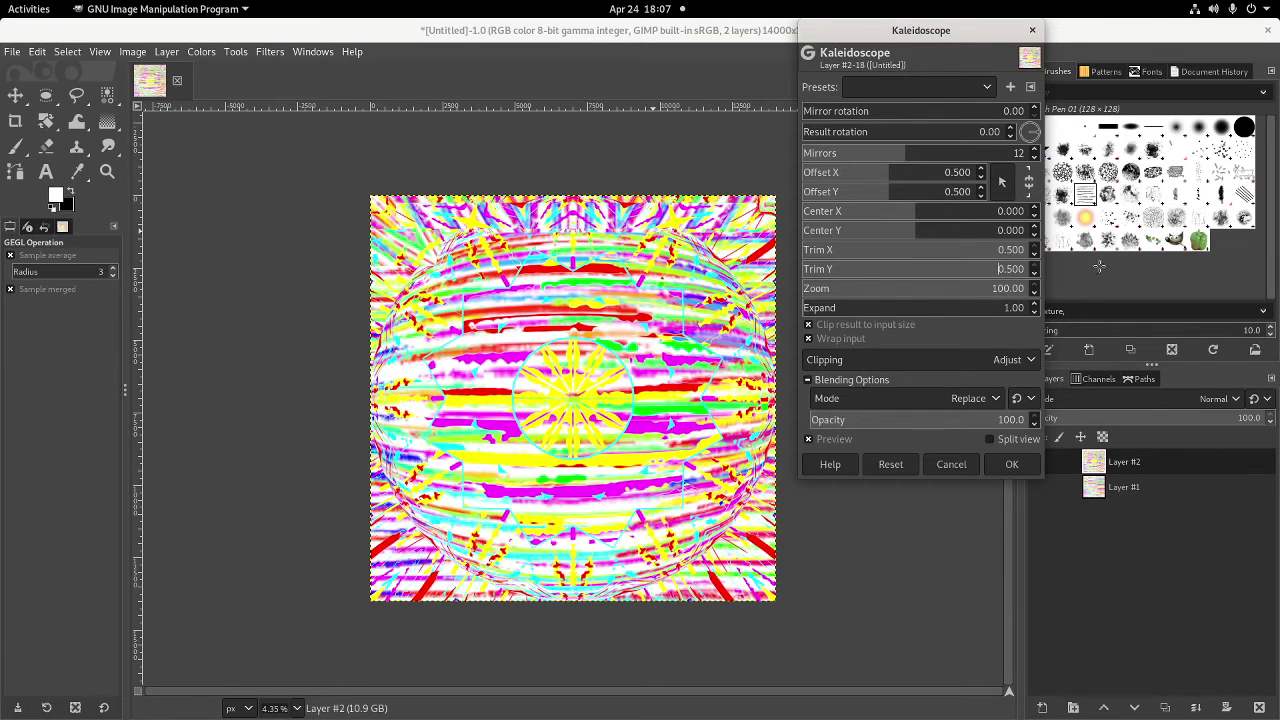
left_click(1009, 467)
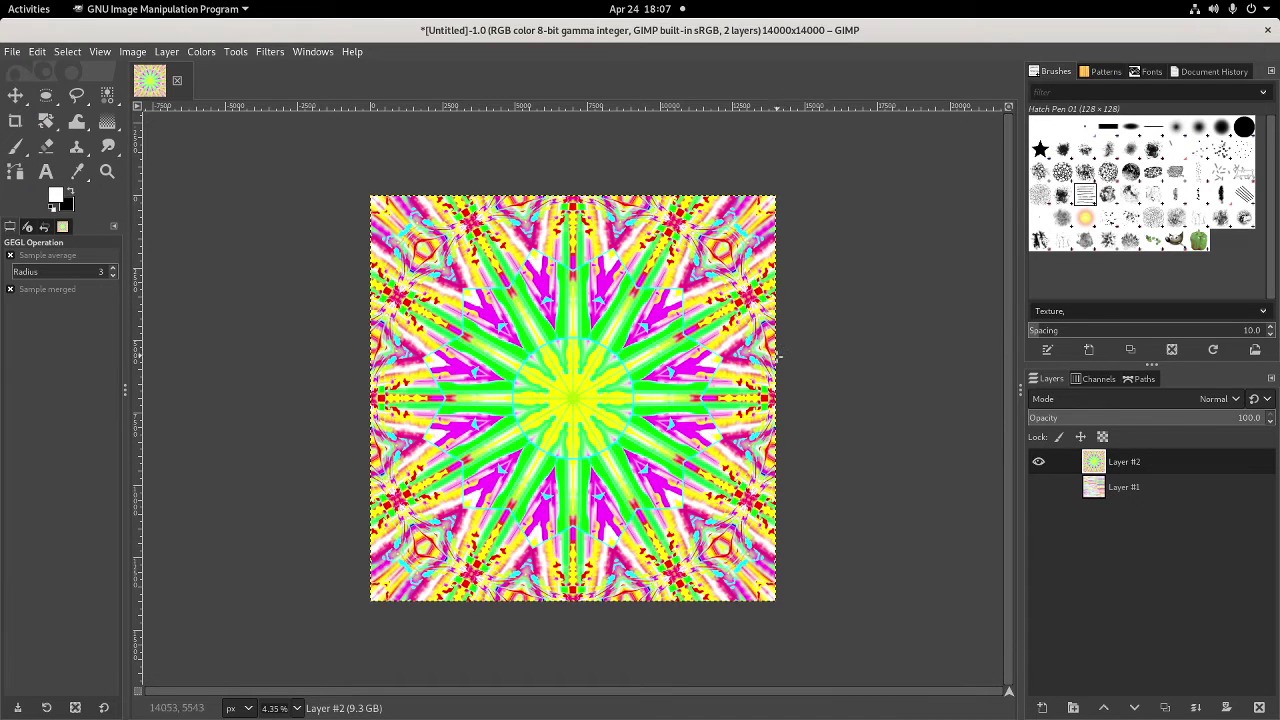
Duplicate kaleidoscope Layer #2 and hide the original, and place a visible duplicate of striped Layer #1 directly beneath the copy
right_click(1106, 468)
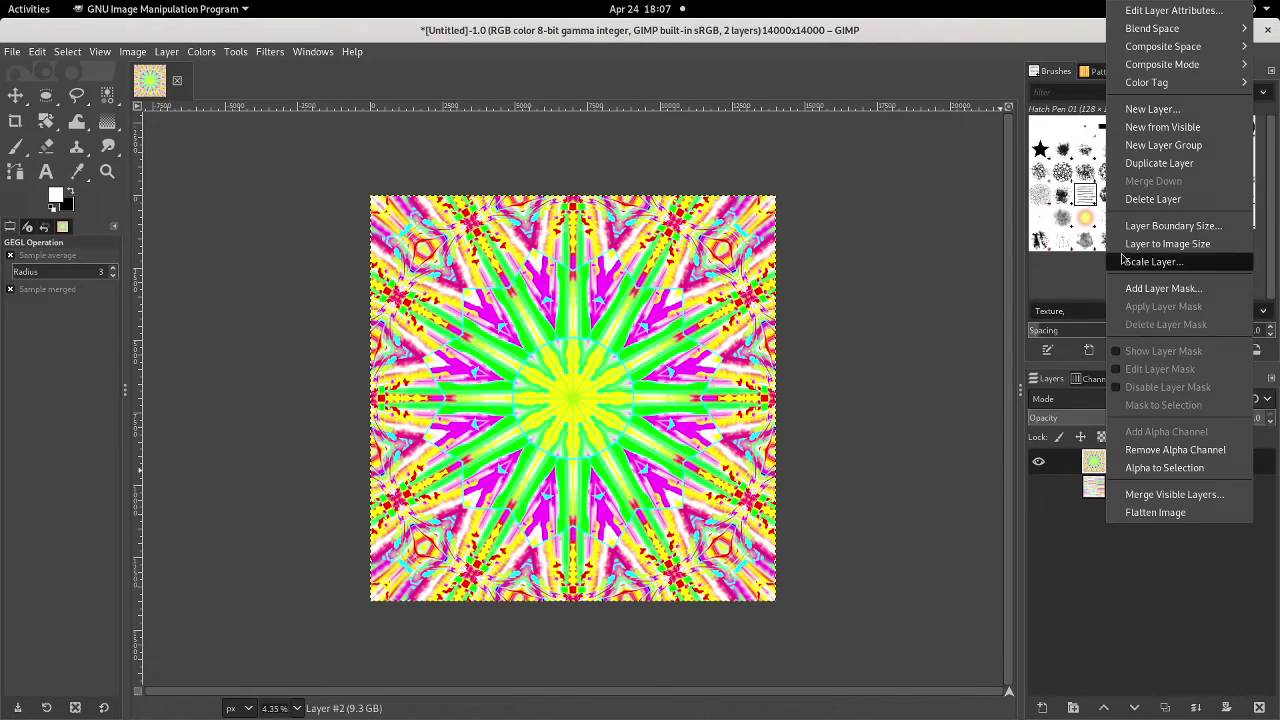
left_click(1160, 167)
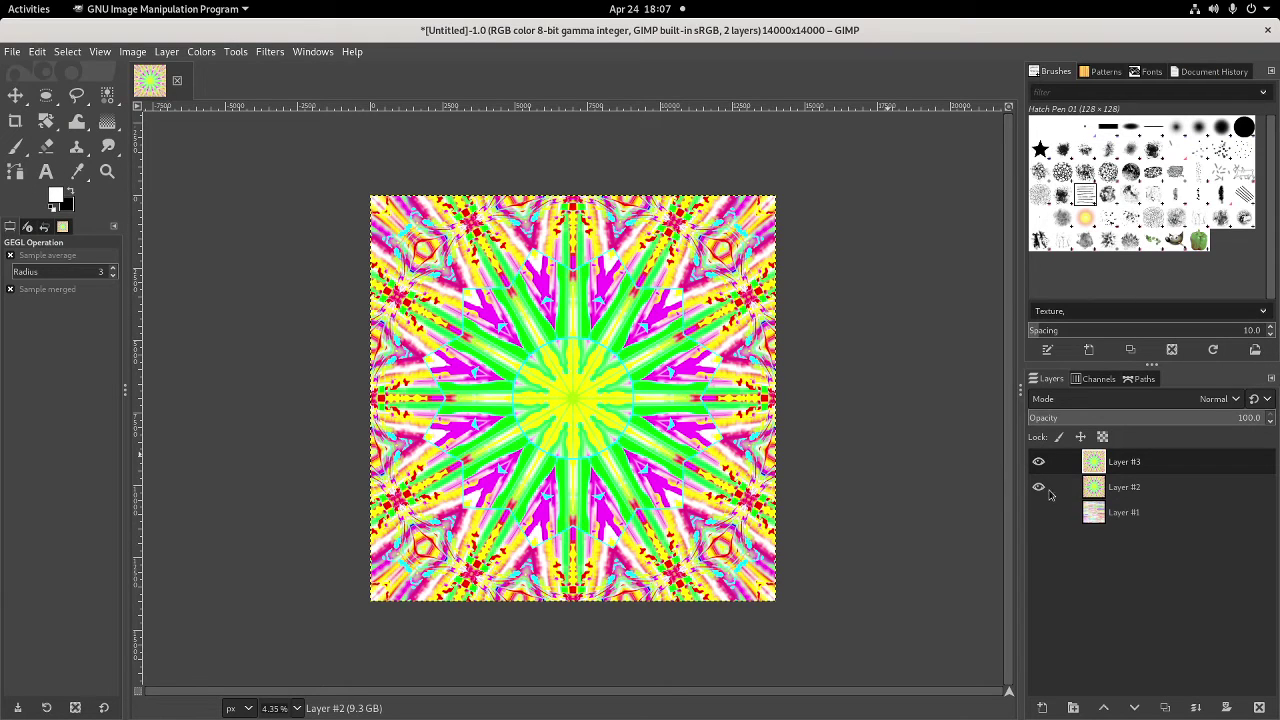
left_click(1093, 514)
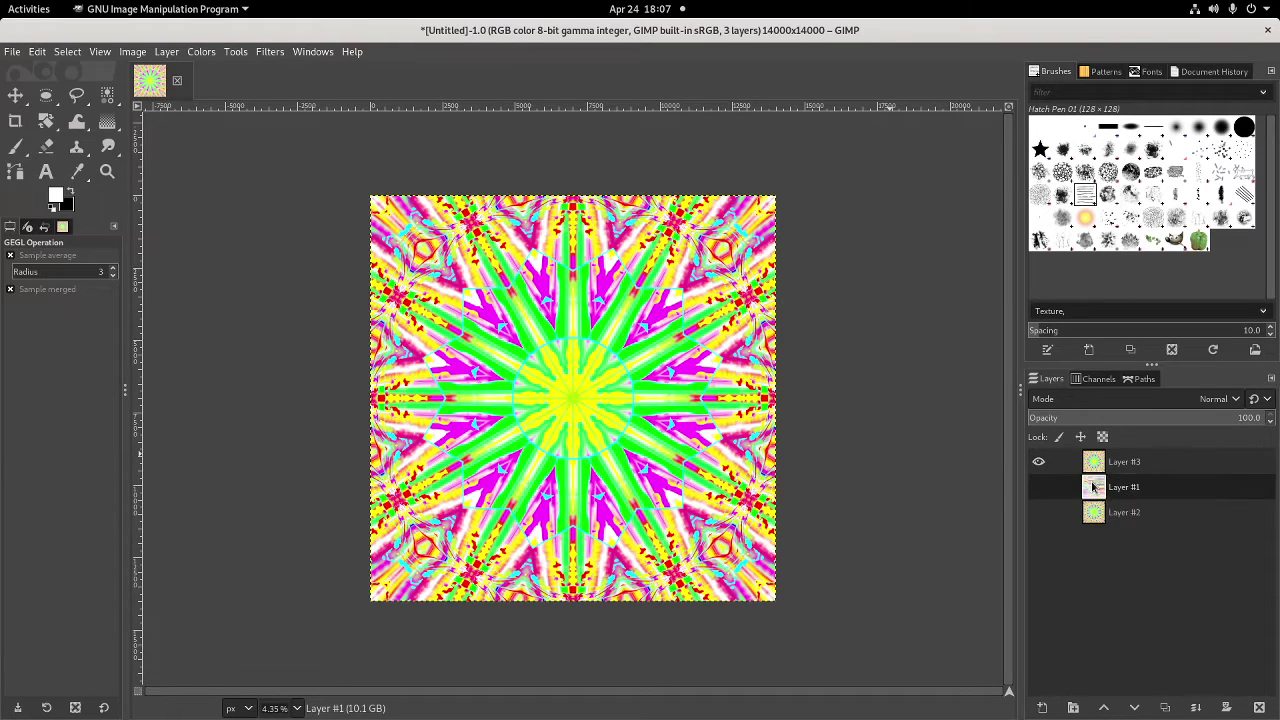
right_click(1093, 514)
left_click(1160, 164)
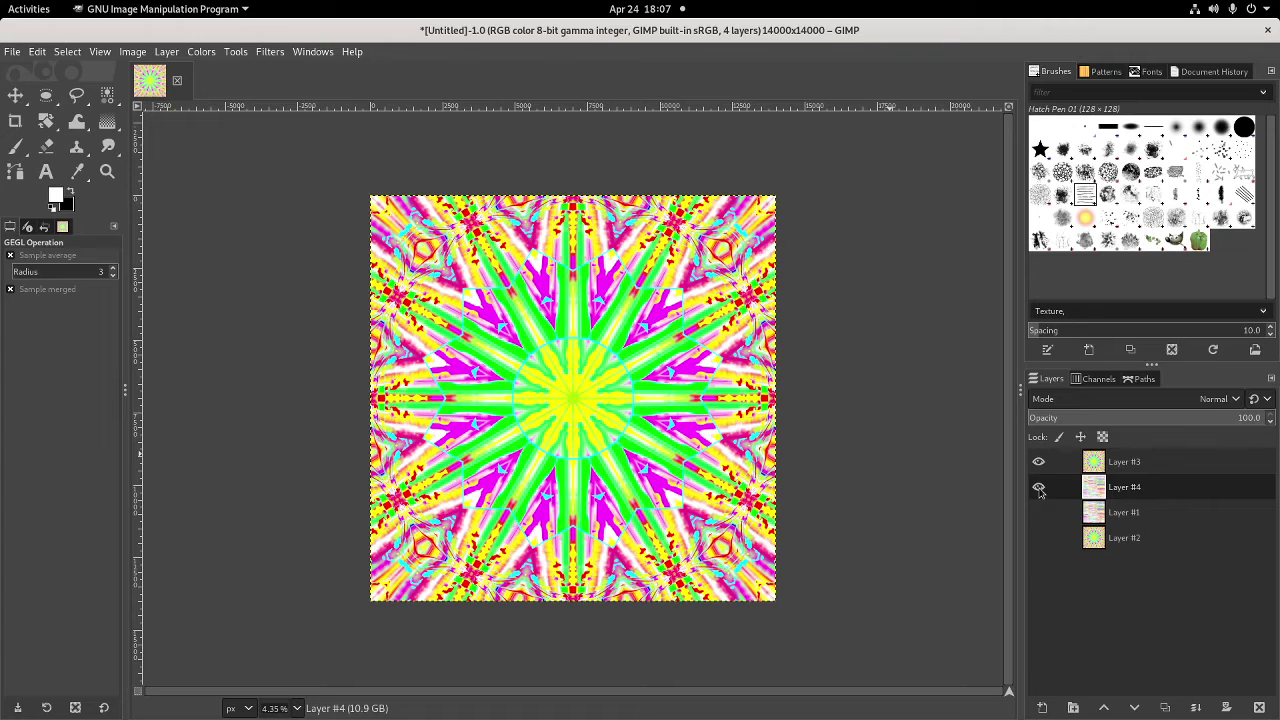
left_click(66, 52)
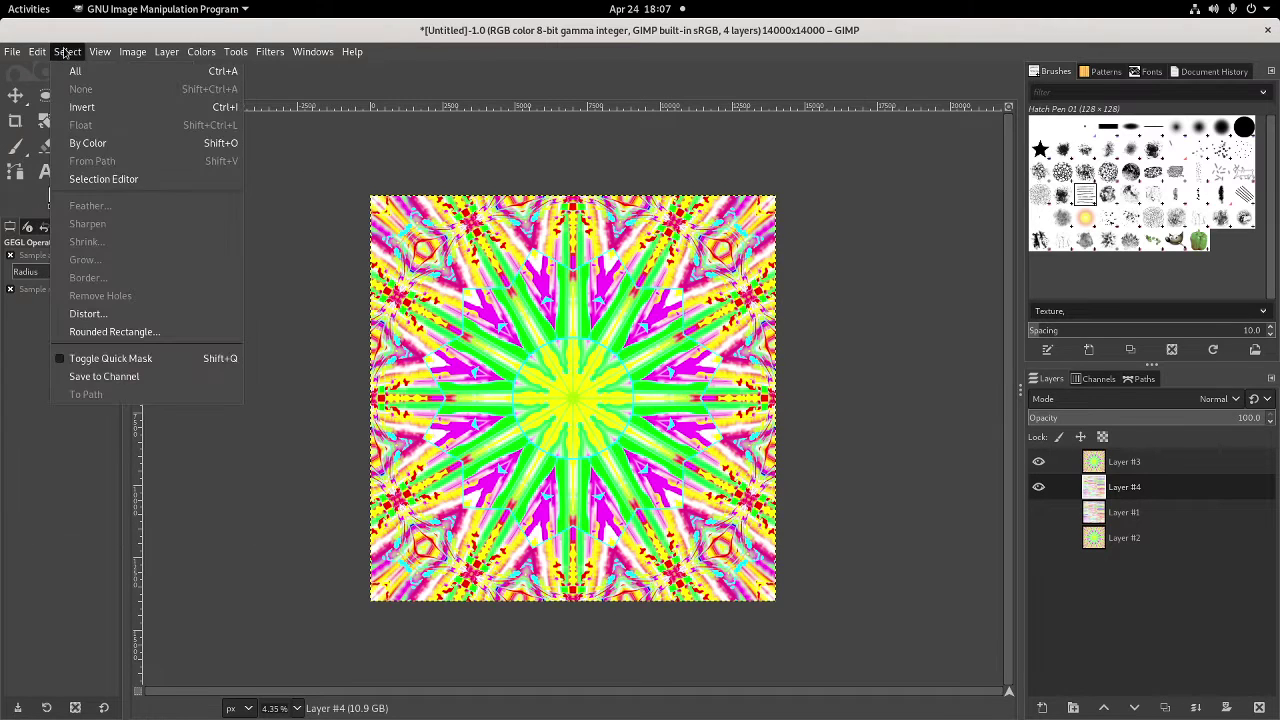
left_click(92, 143)
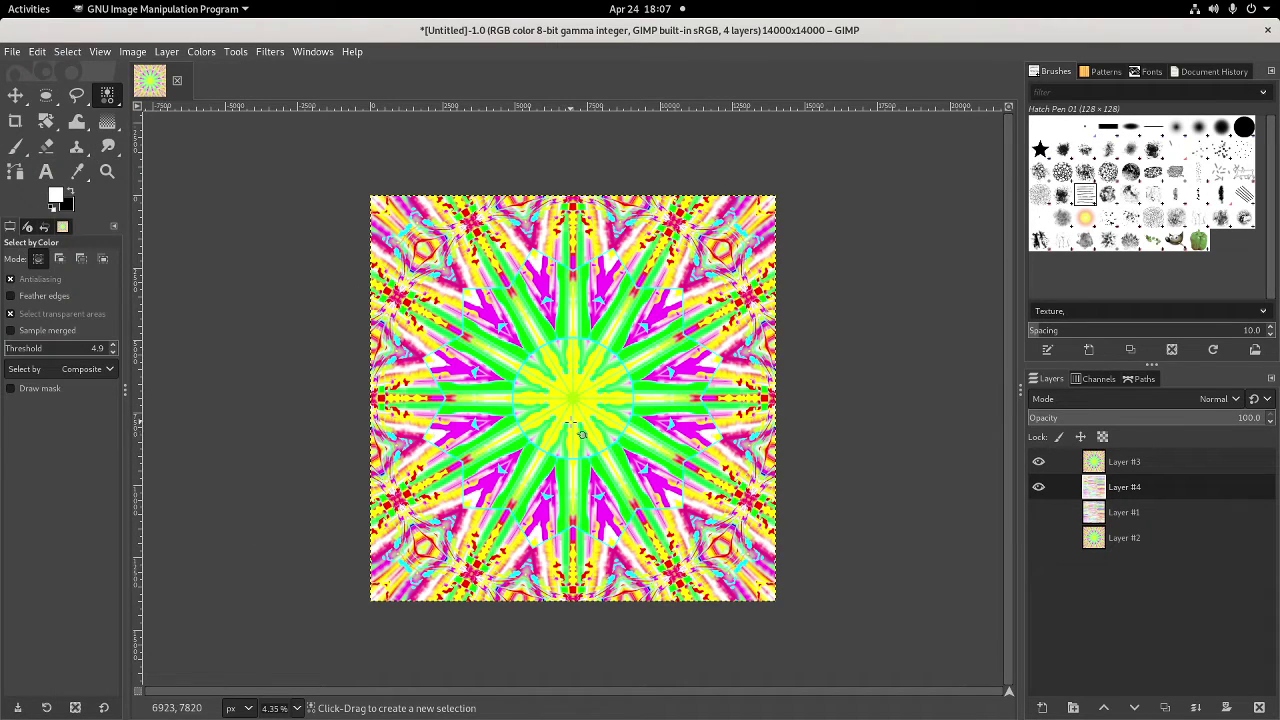
left_click(580, 479)
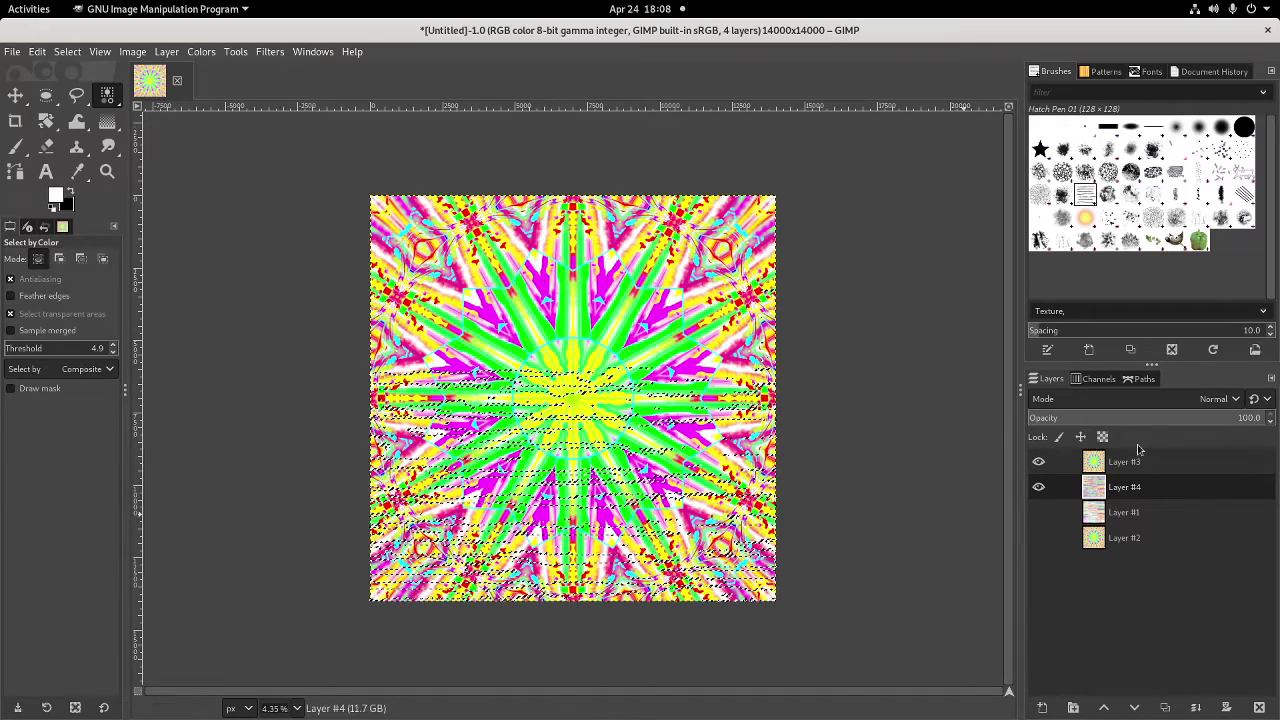
Select the bright green and remaining green areas of Layer #3 by color, delete both to transparency and clear the selection
left_click(1124, 461)
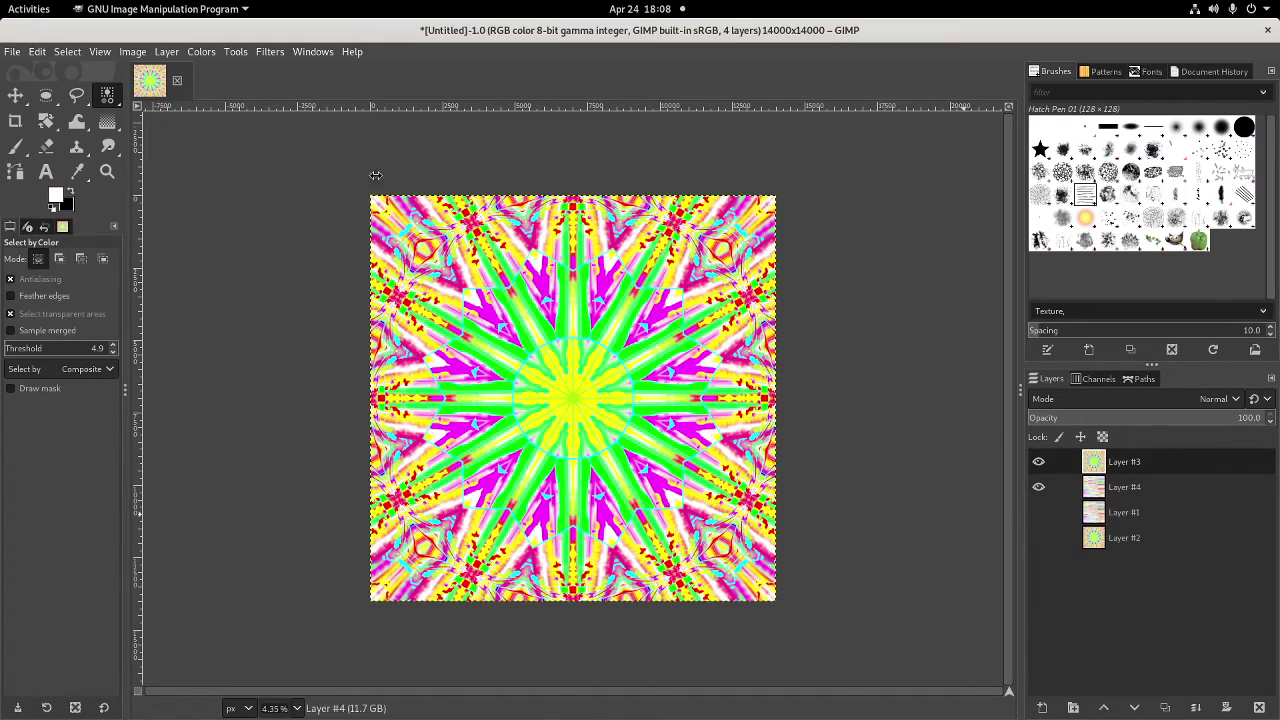
left_click(68, 51)
left_click(70, 51)
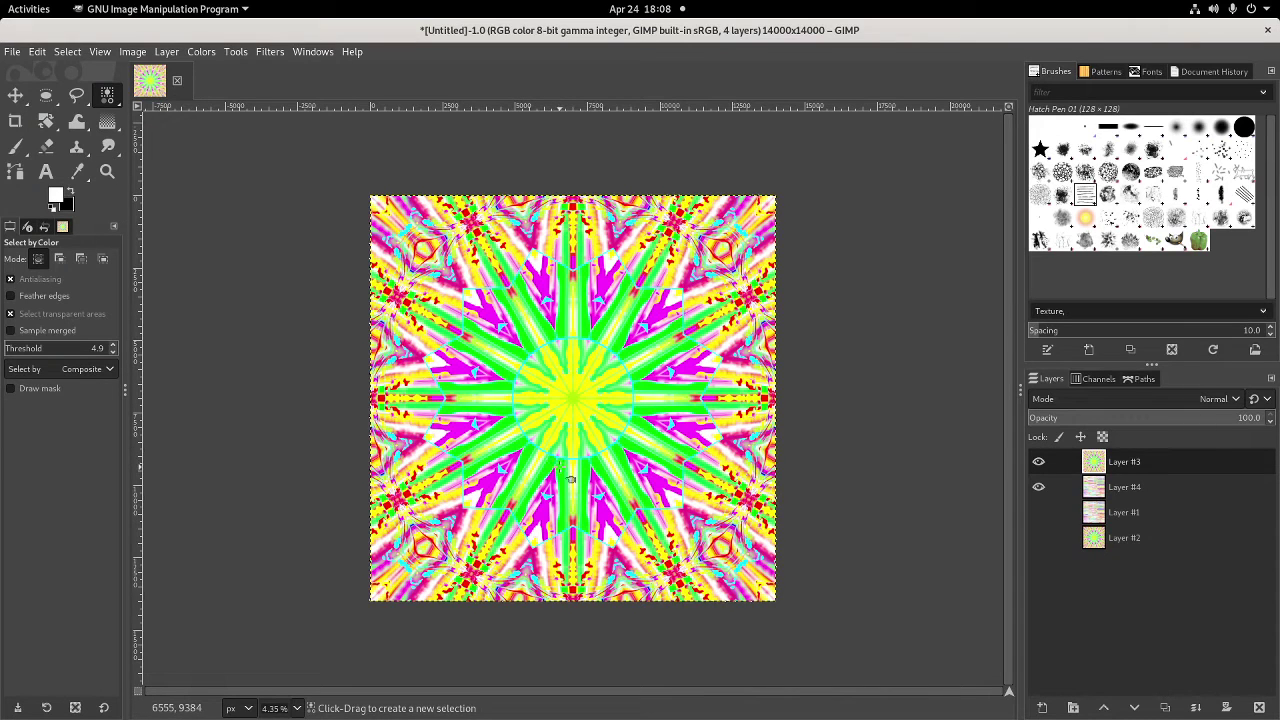
left_click(465, 398)
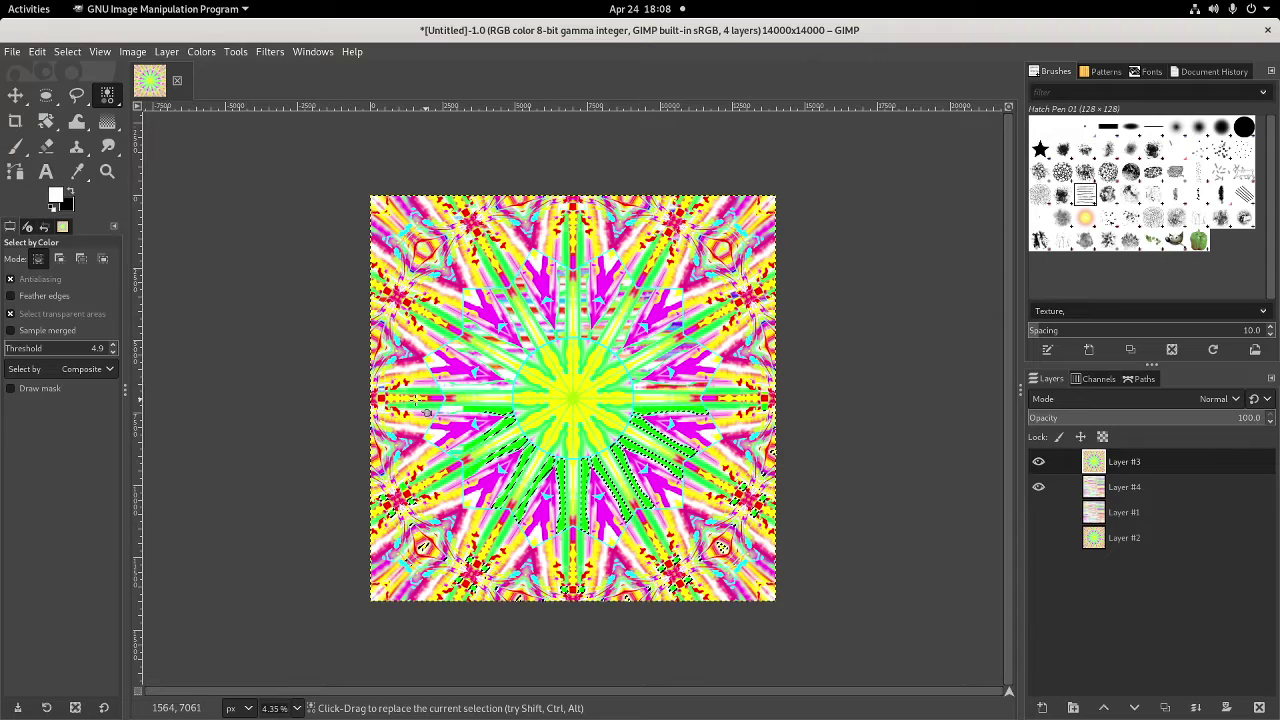
left_click(624, 447)
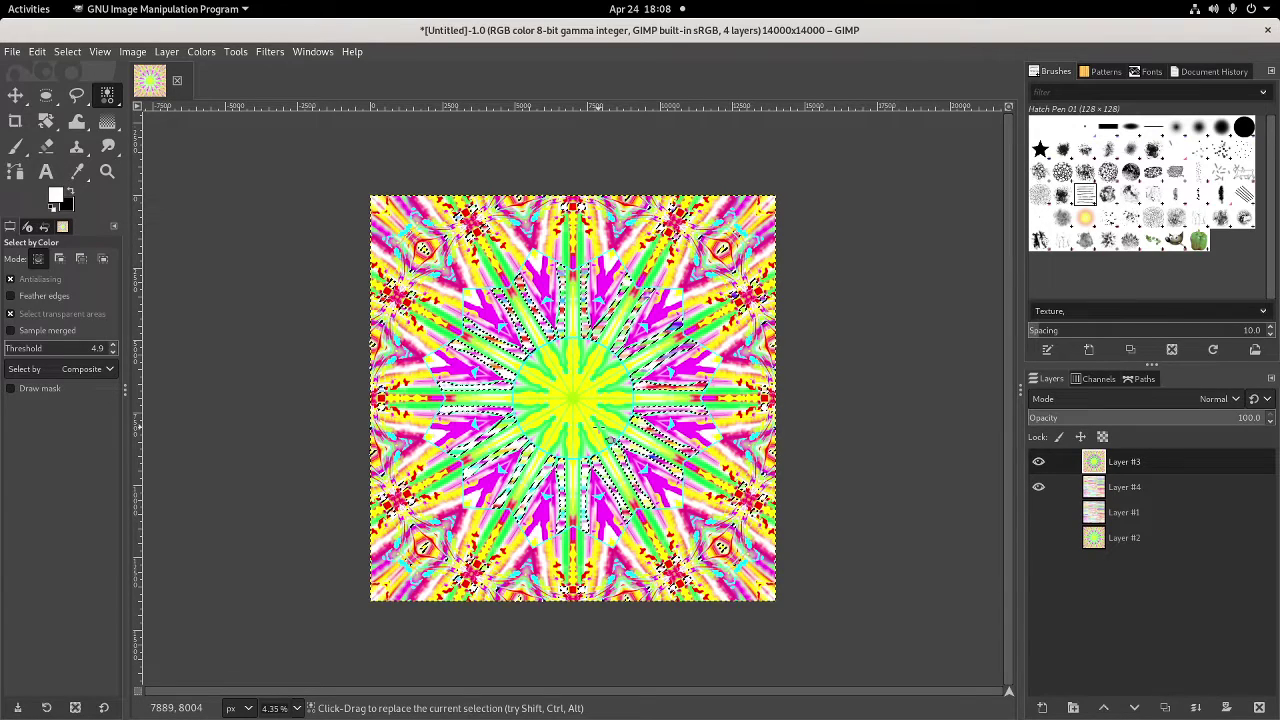
key("ctrl+shift+a")
left_click(609, 438)
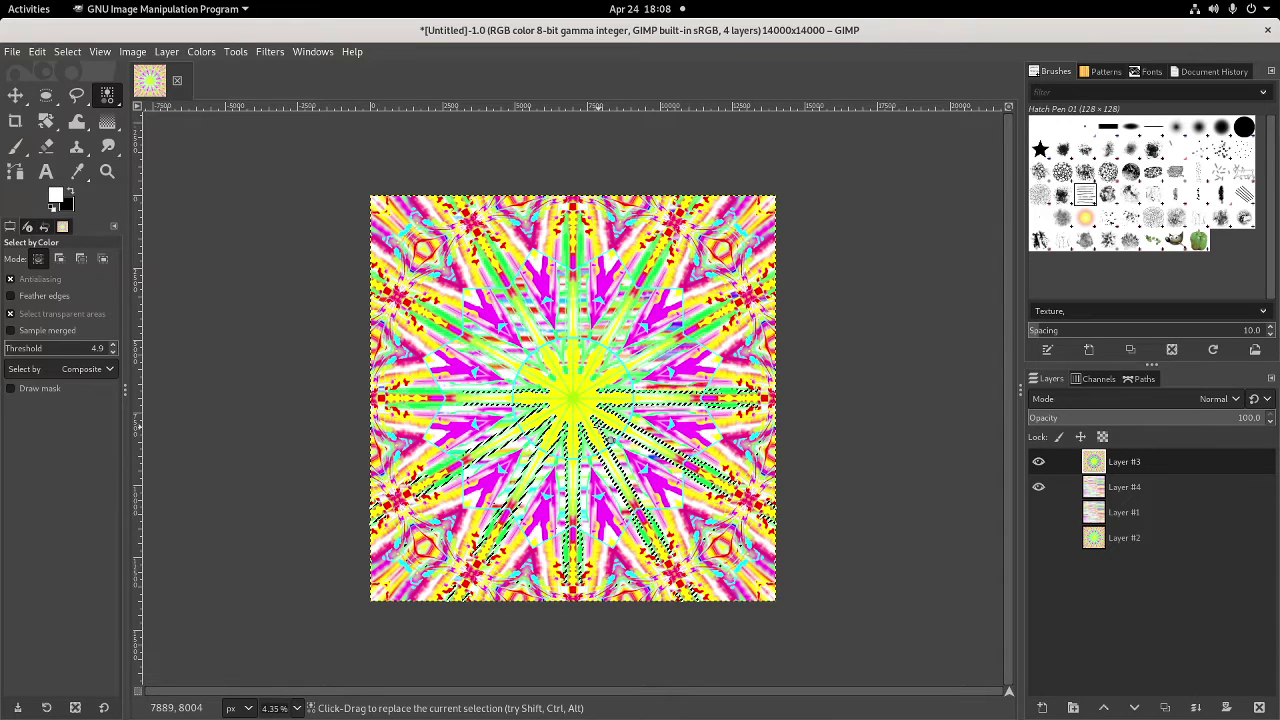
left_click(67, 51)
left_click(85, 89)
Merge the visible cut-out Layer #3 with striped Layer #4, clipped to the image, without discarding the invisible layers
left_click(1100, 487)
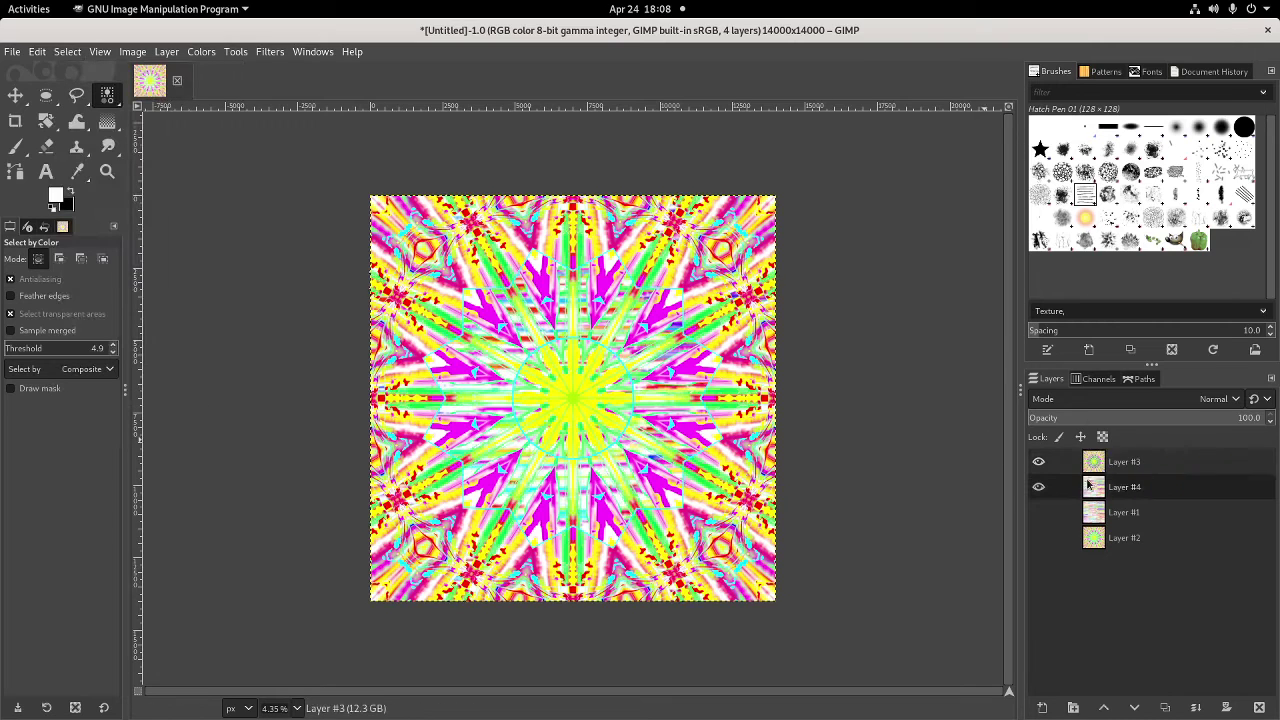
right_click(1105, 490)
left_click(1107, 493)
left_click(1163, 582)
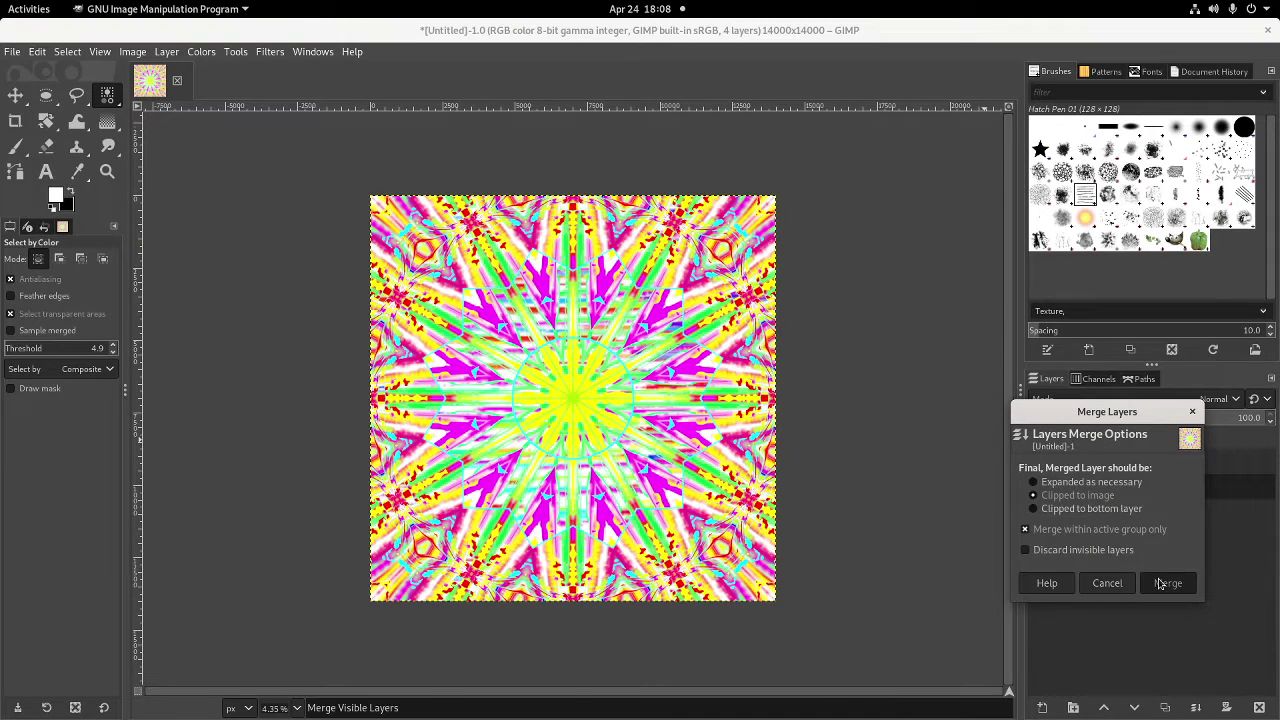
Duplicate merged Layer #4 and apply a Radial Spherize to the copy with curvature and amount at 1.000
right_click(1117, 466)
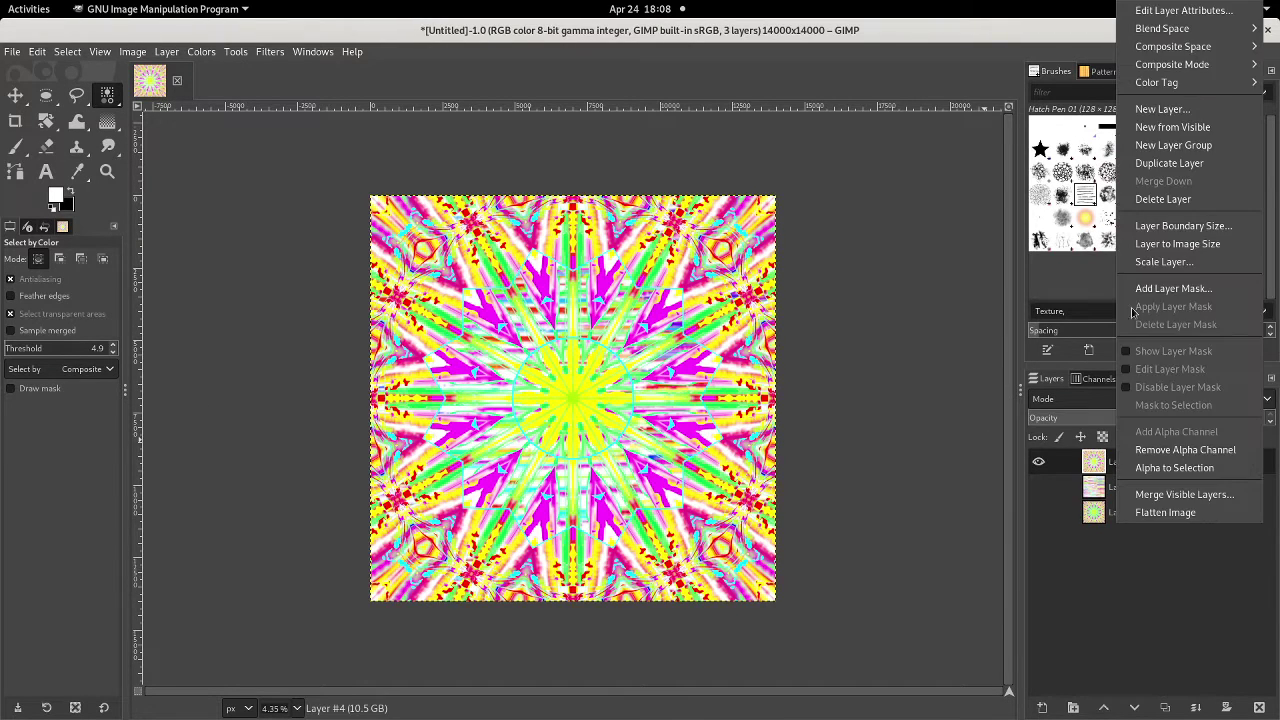
left_click(1125, 162)
left_click(268, 51)
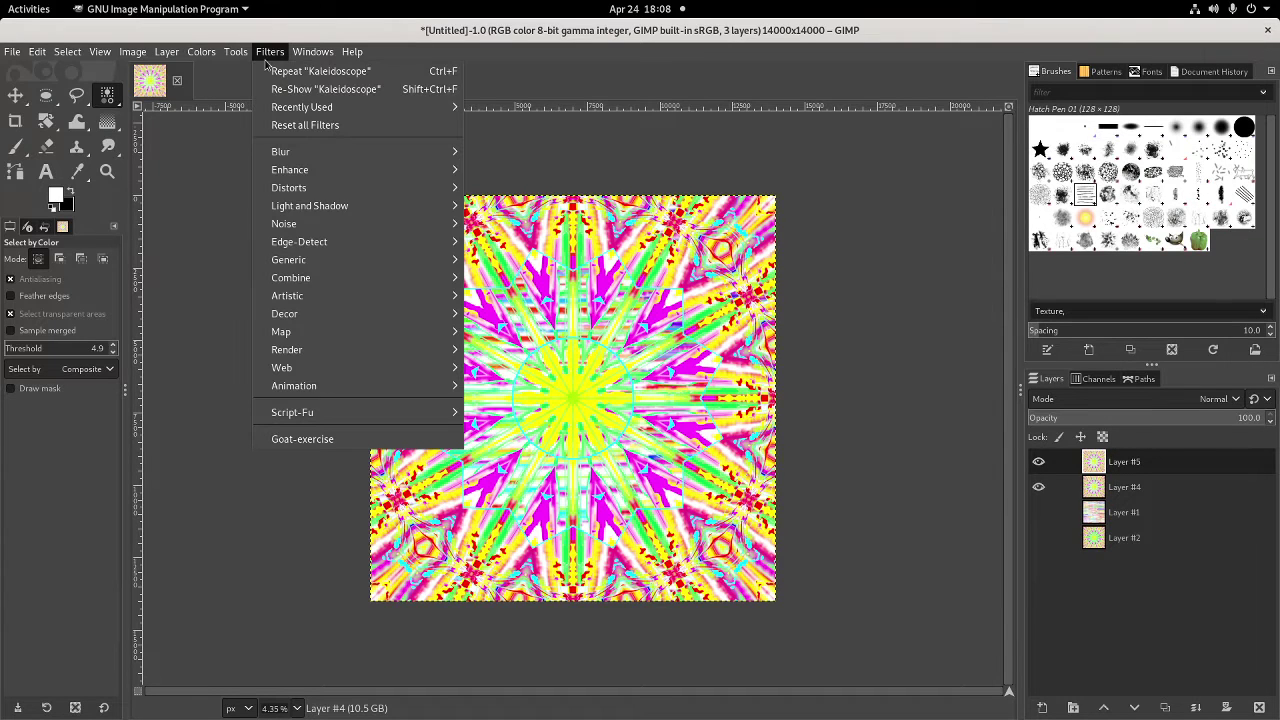
mouse_move(320, 188)
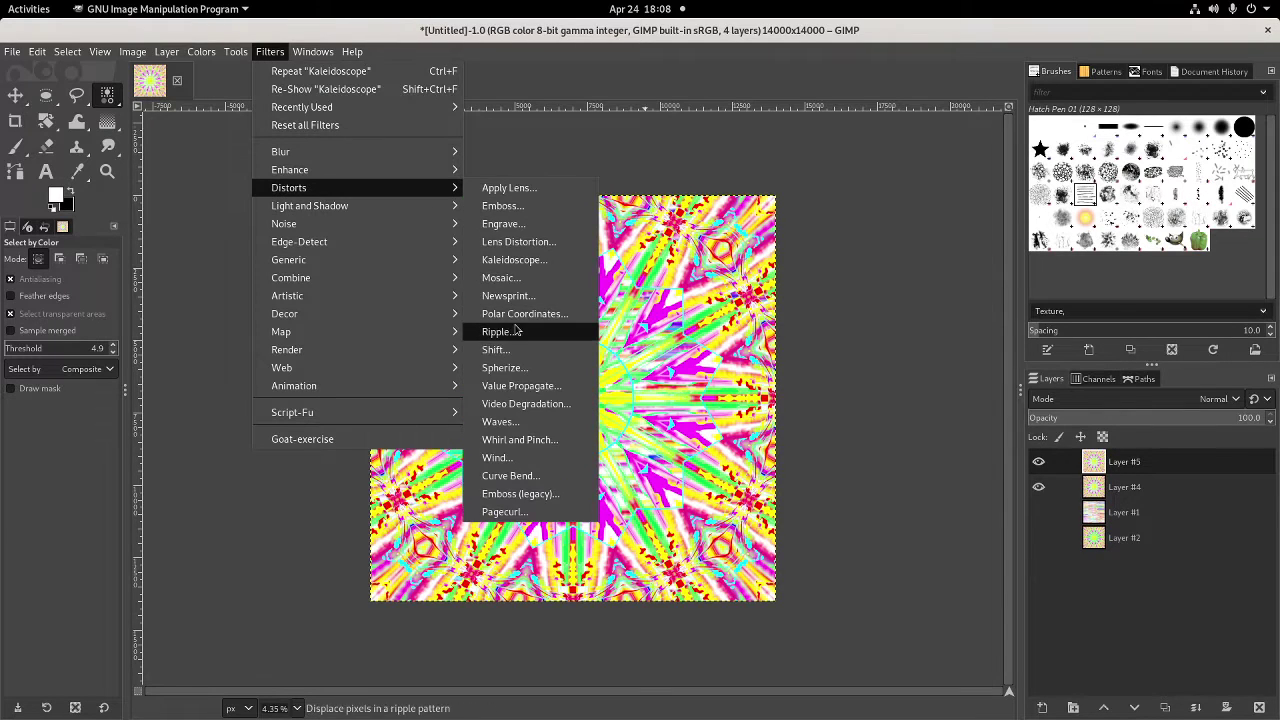
left_click(505, 367)
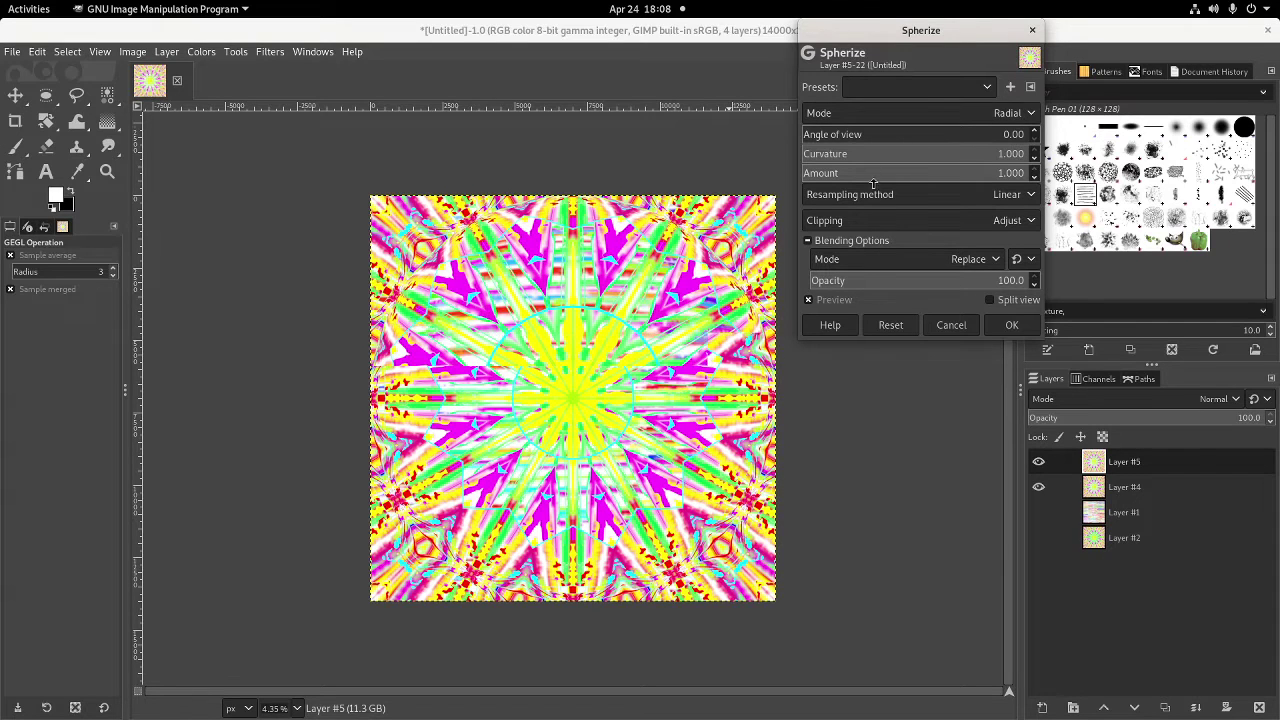
left_click(1010, 324)
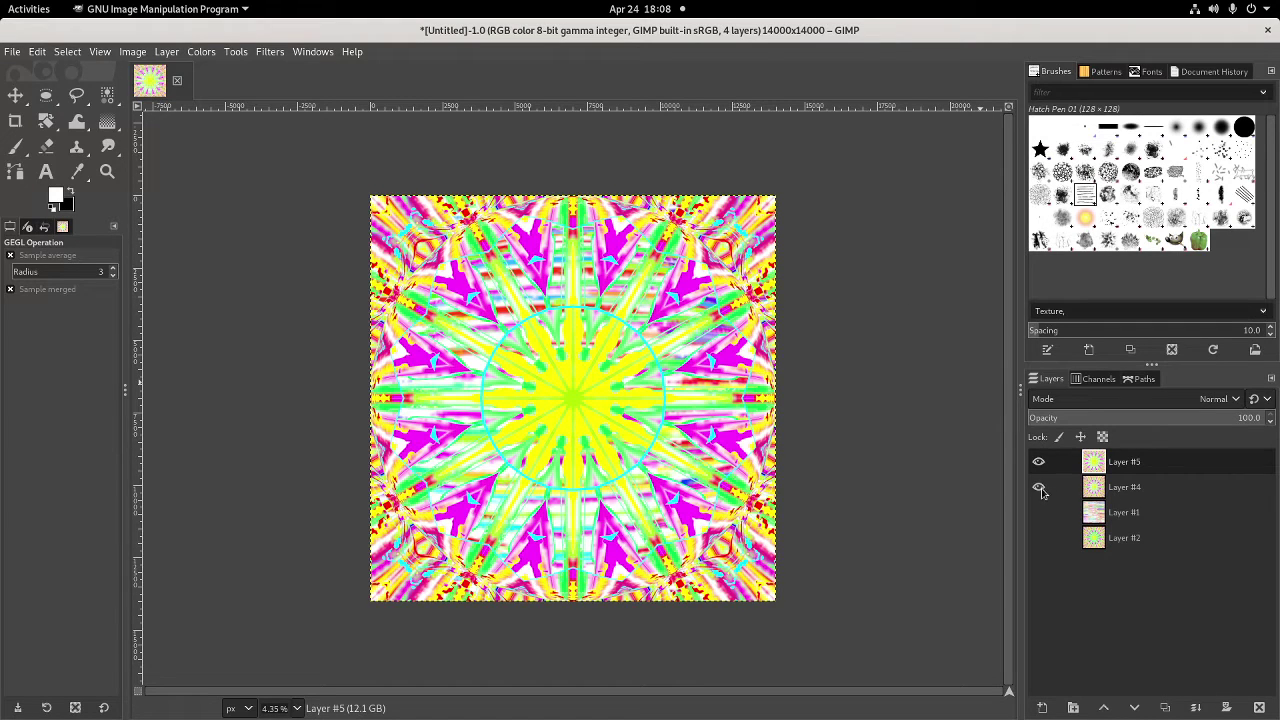
With only spherized Layer #5 visible, select its yellow areas by color, delete them to transparency and clear the selection
left_click(80, 50)
left_click(105, 142)
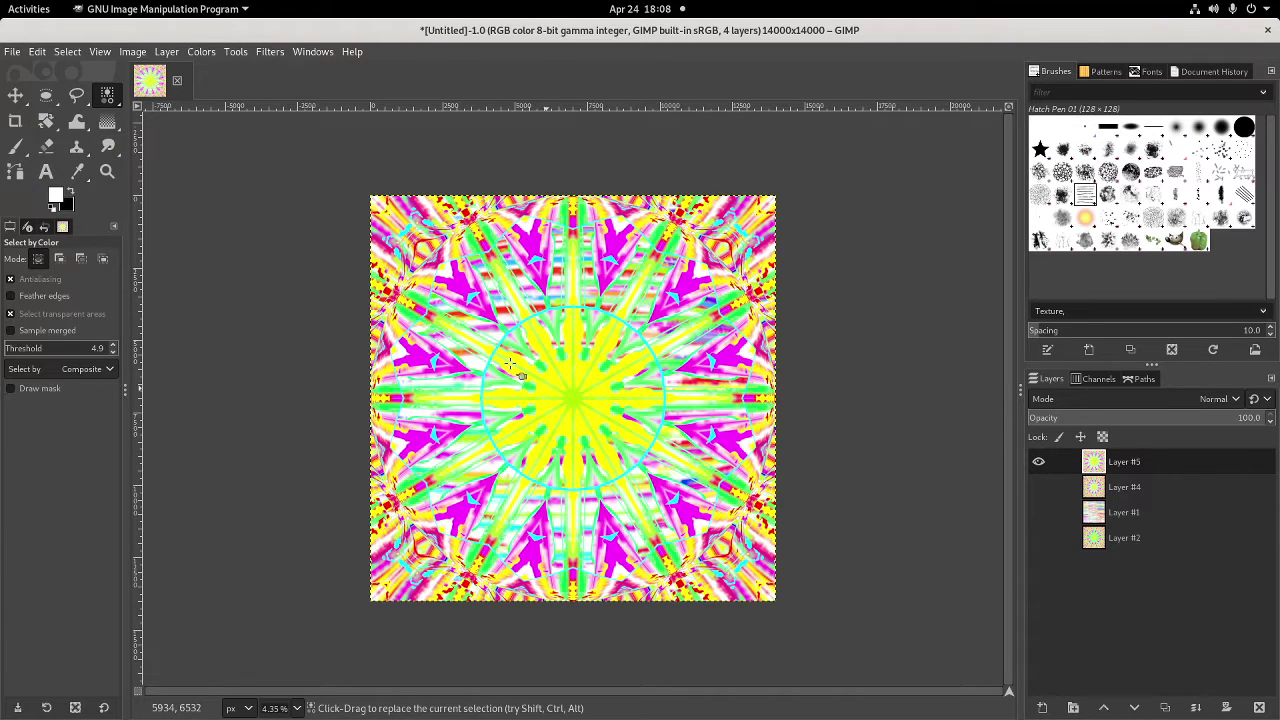
left_click(510, 365)
key("Delete")
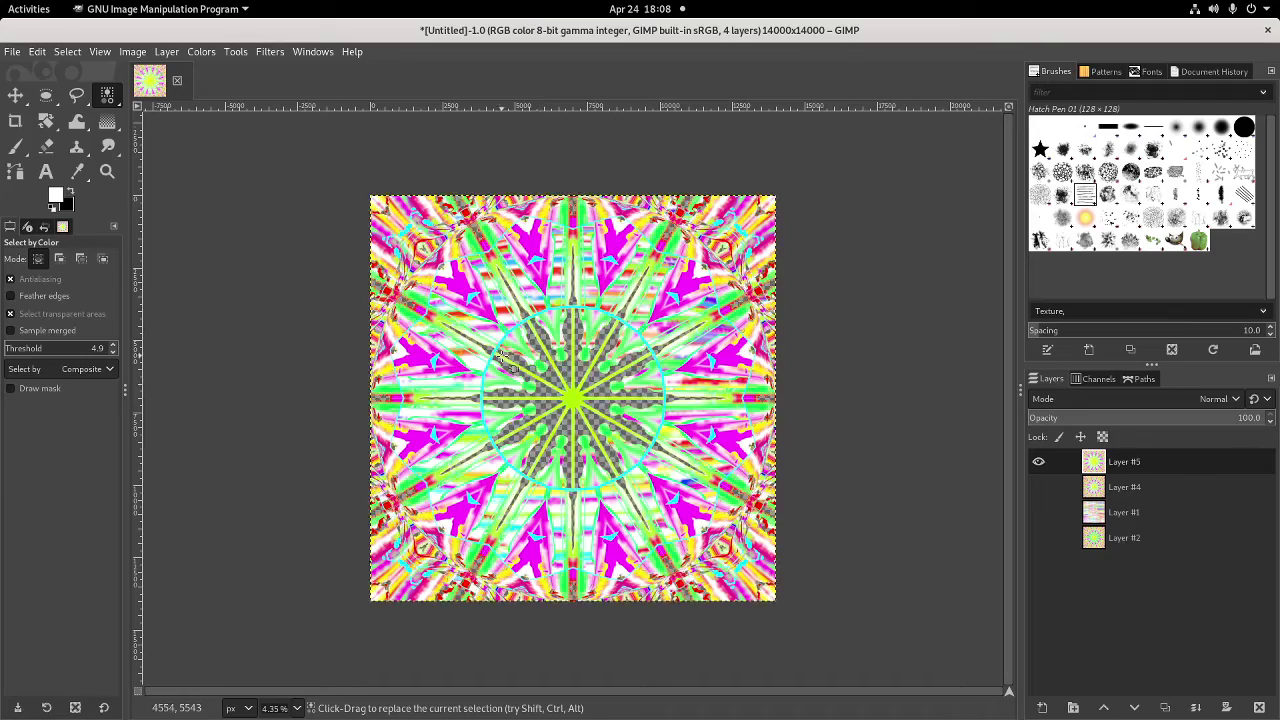
left_click(37, 51)
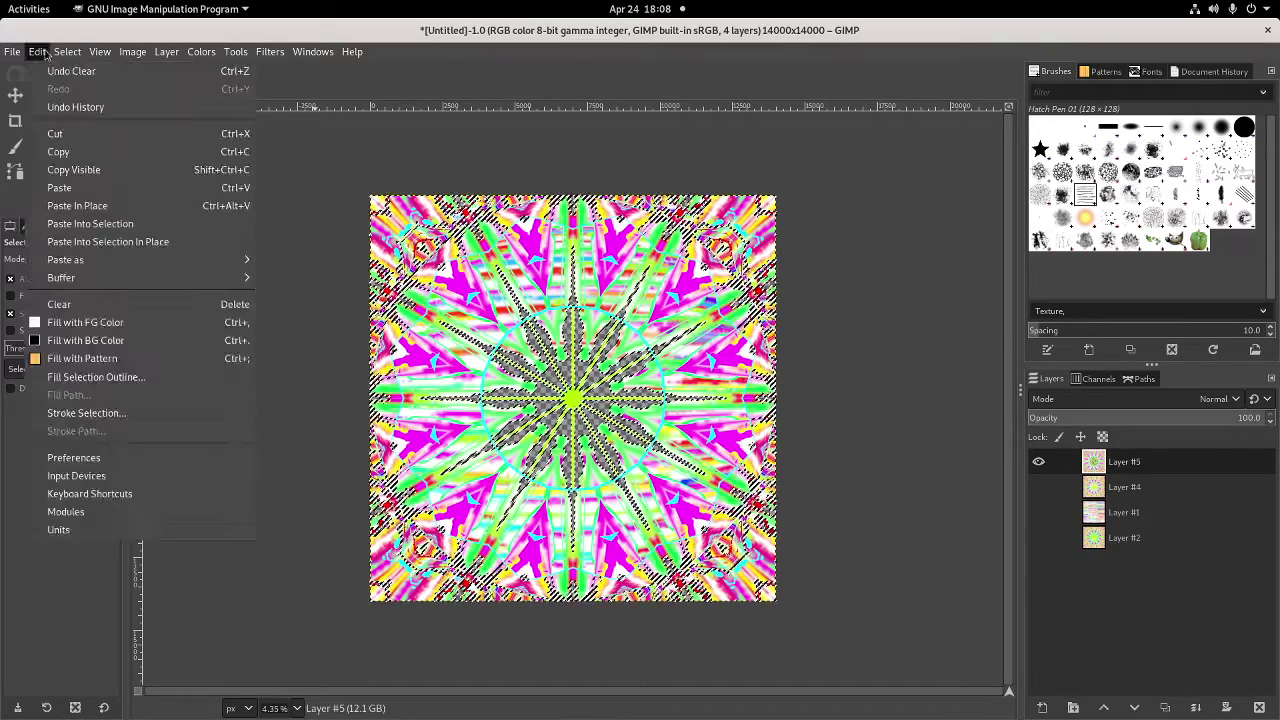
left_click(86, 88)
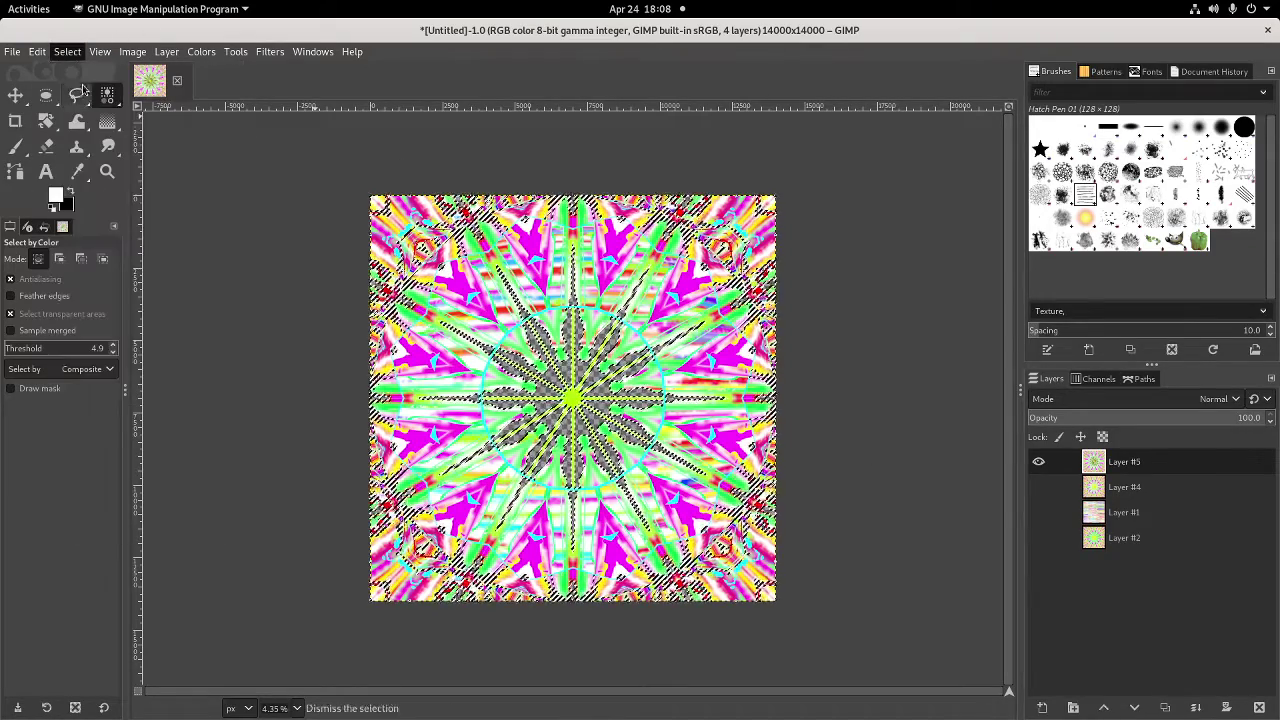
Keep a hidden duplicate of striped Layer #1 and merge the visible original with cut-out Layer #5, clipped to the image
left_click(1038, 515)
right_click(1100, 512)
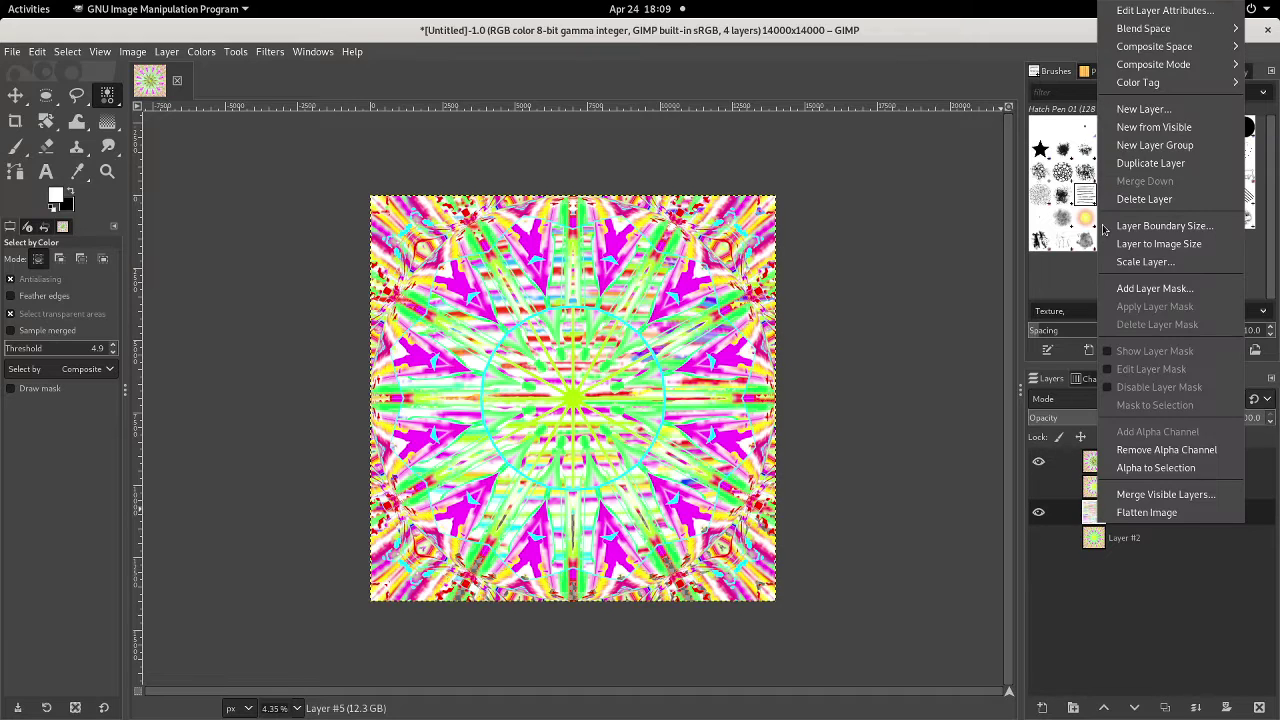
left_click(1118, 164)
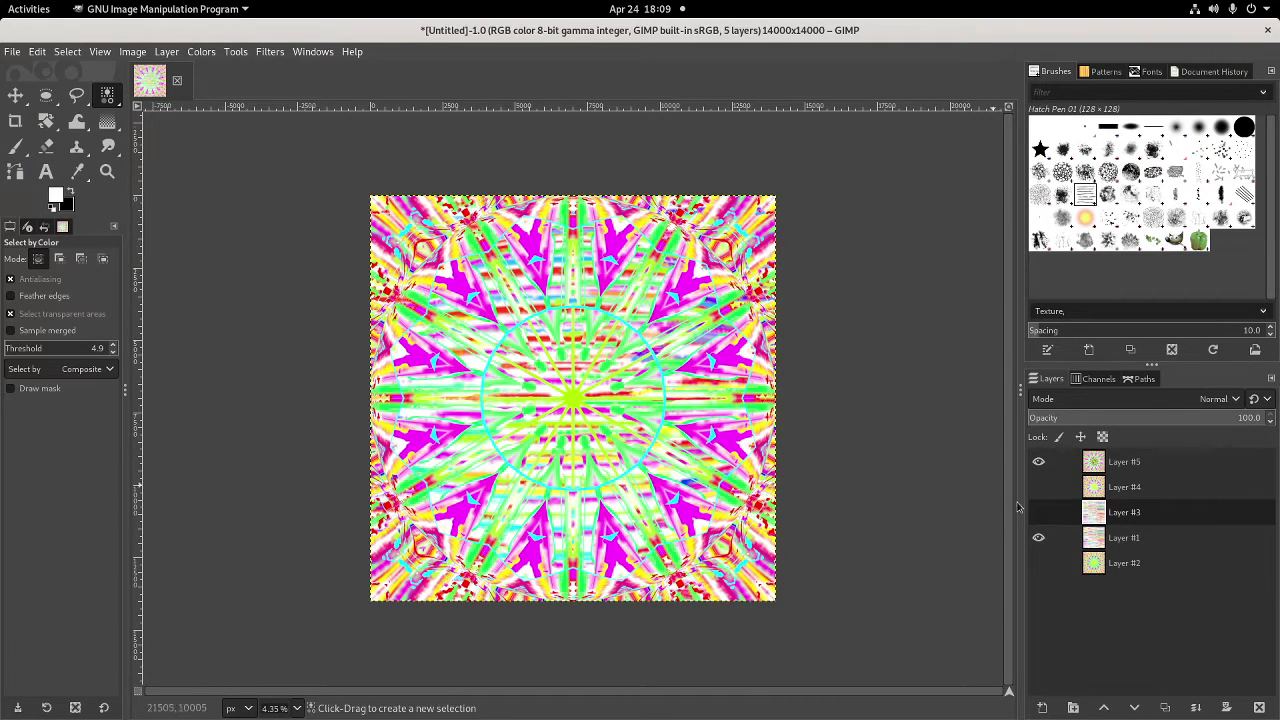
right_click(1108, 541)
left_click(1108, 507)
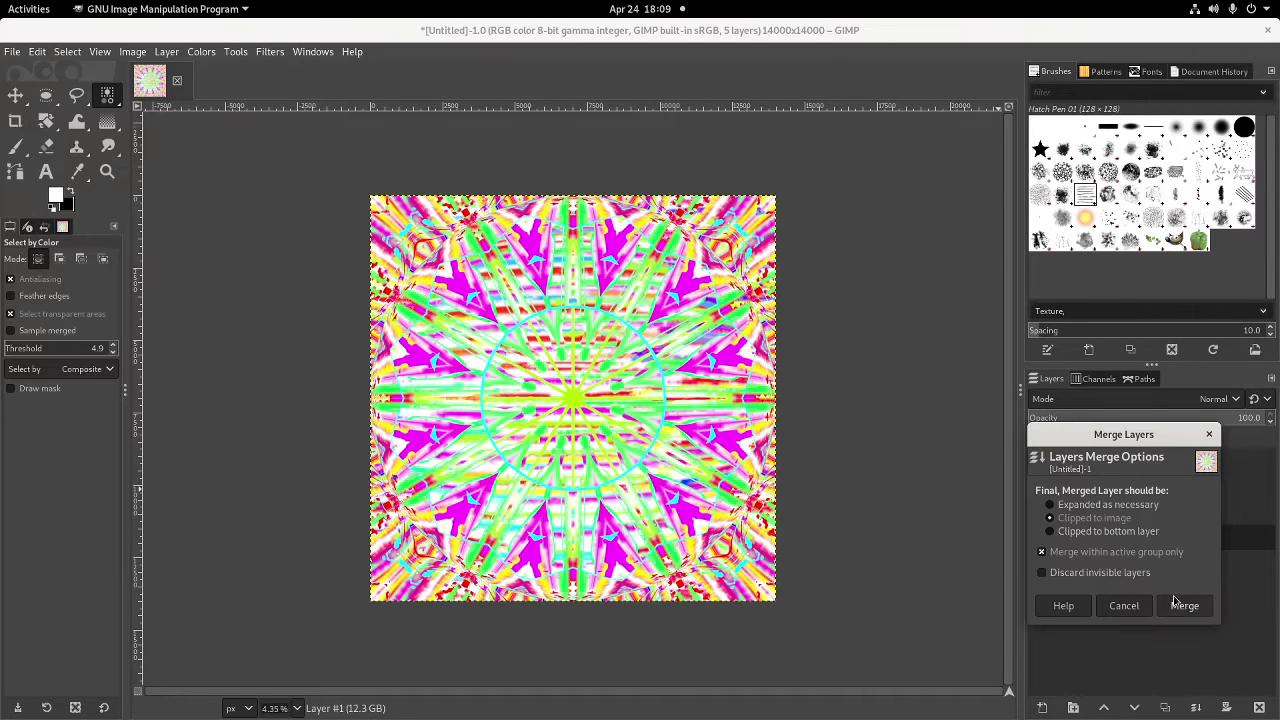
left_click(1170, 603)
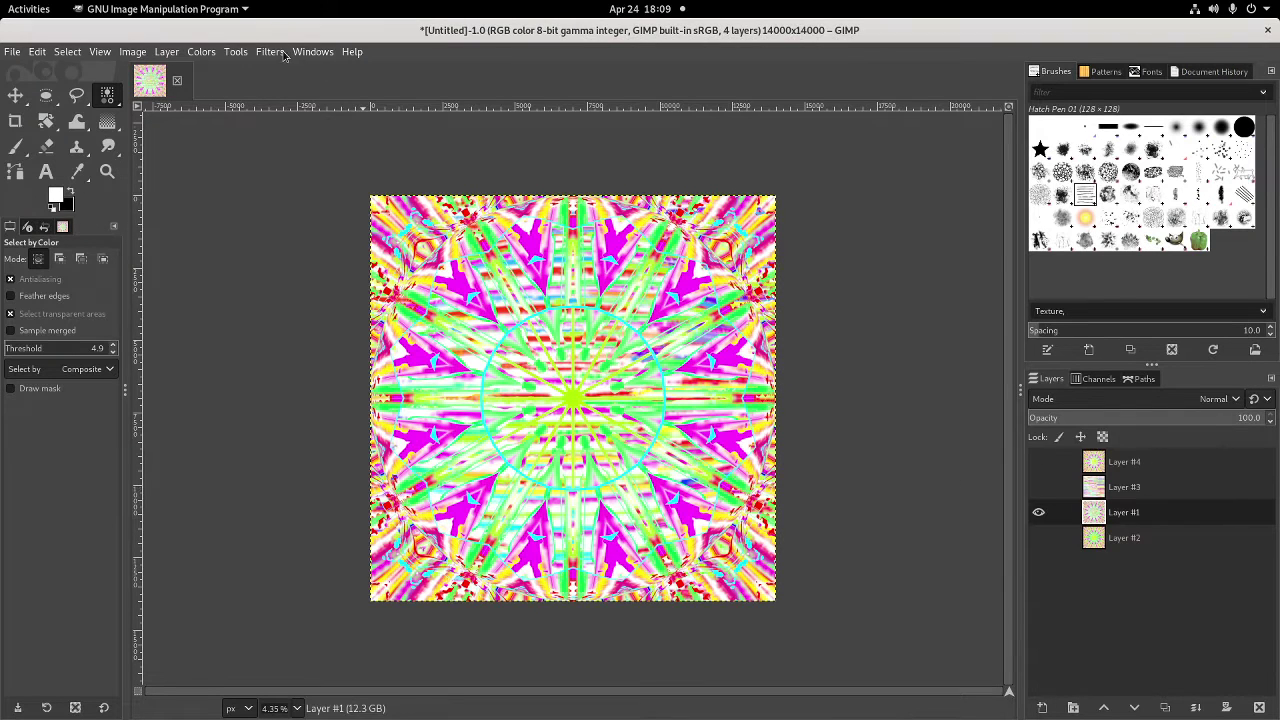
Apply the Kaleidoscope filter to merged Layer #1 with 12 mirrors, offsets at 0.500 and Trim X and Trim Y at 0.500
left_click(282, 54)
mouse_move(323, 189)
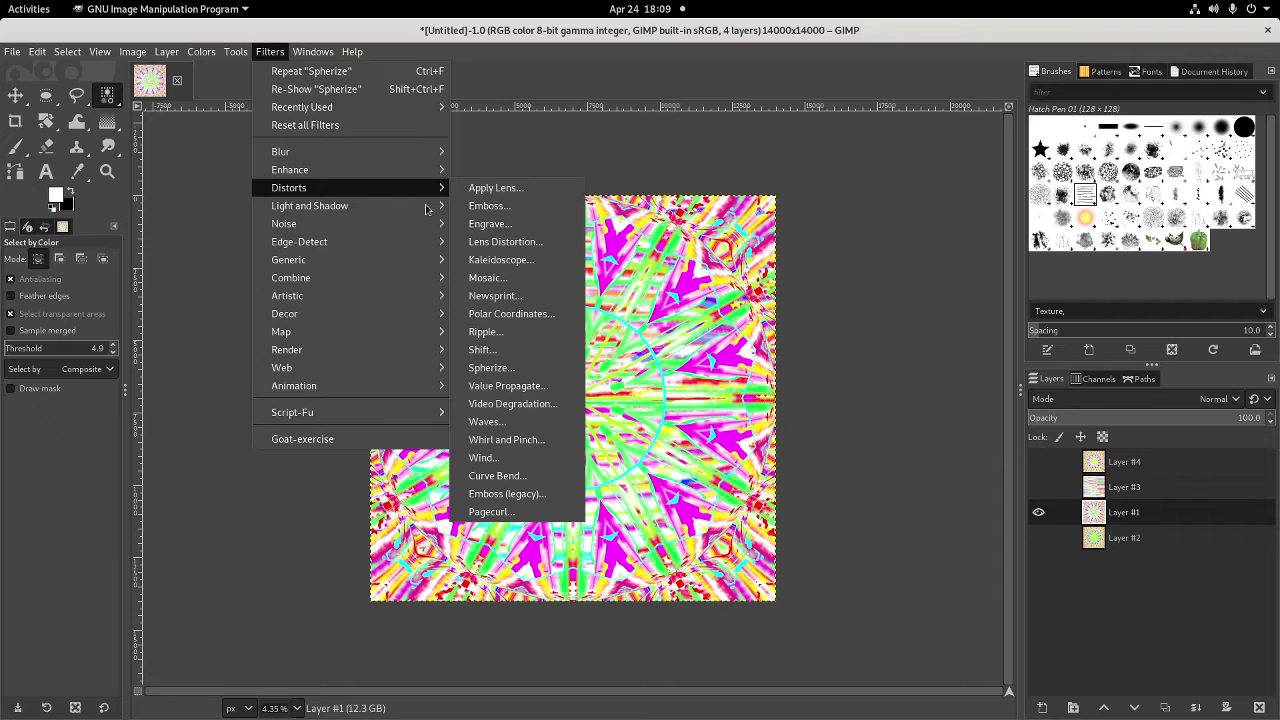
left_click(492, 261)
left_click(916, 155)
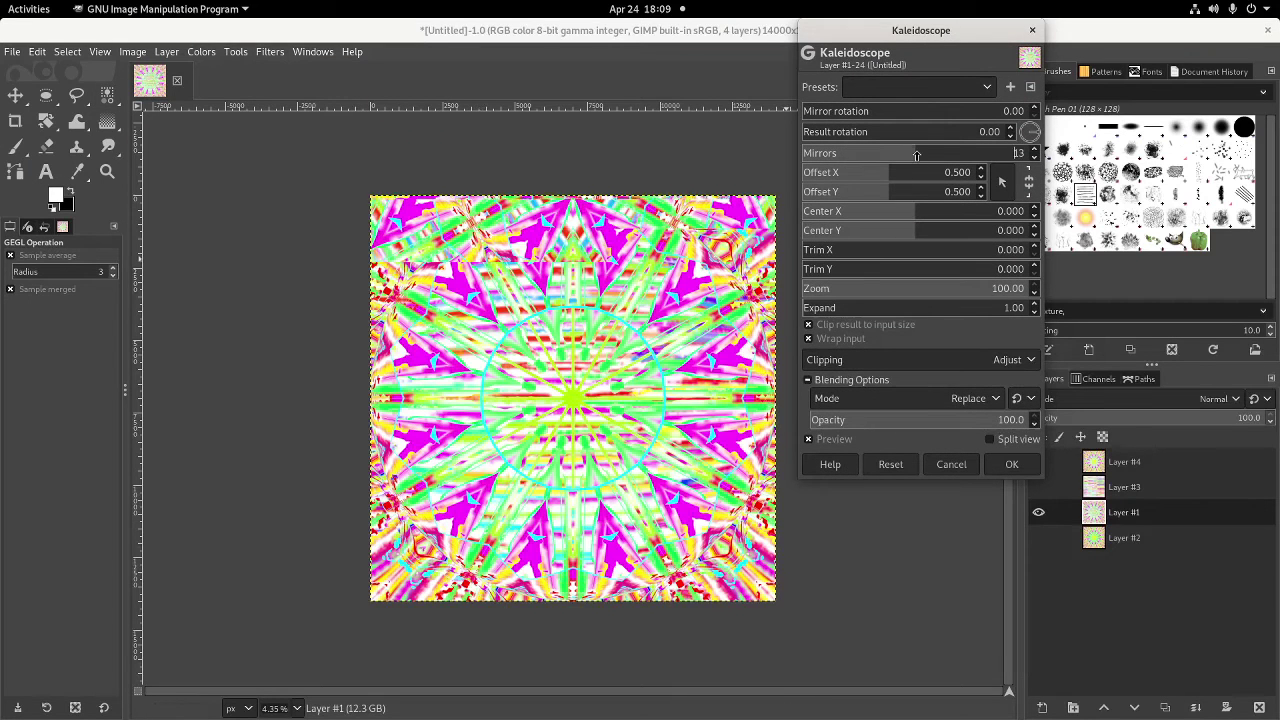
left_click_drag(916, 155, 888, 157)
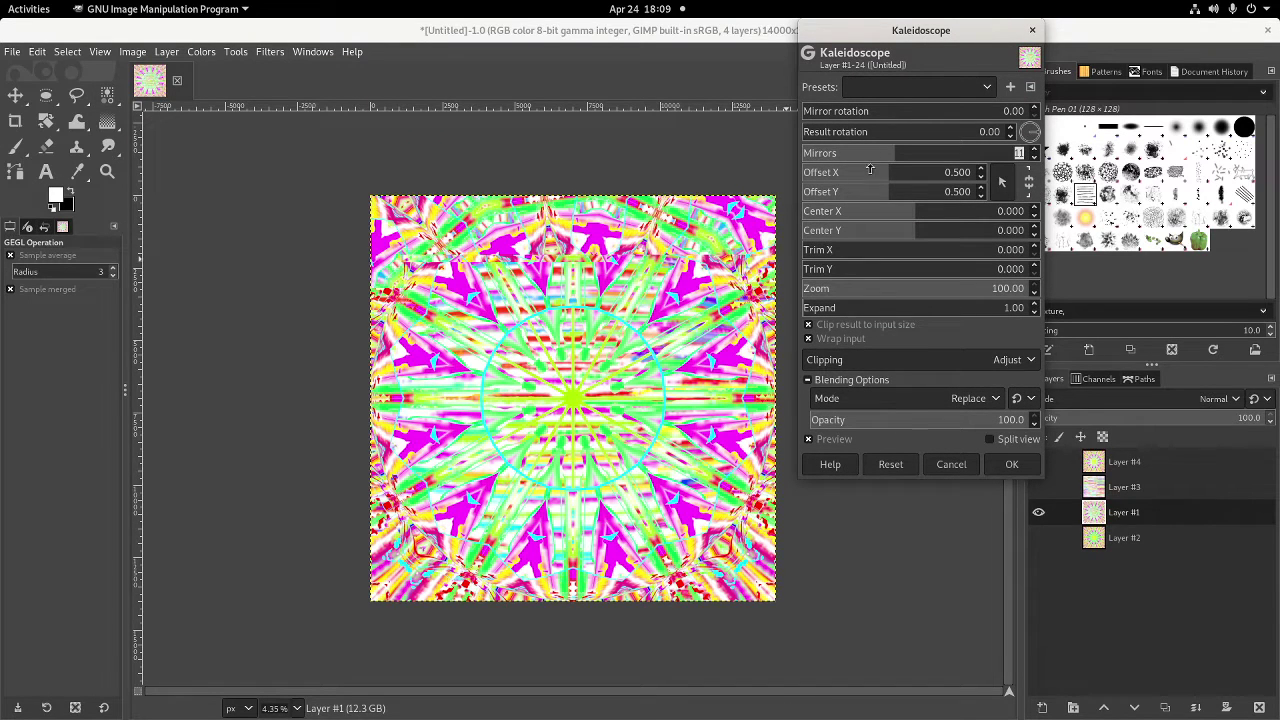
left_click(903, 157)
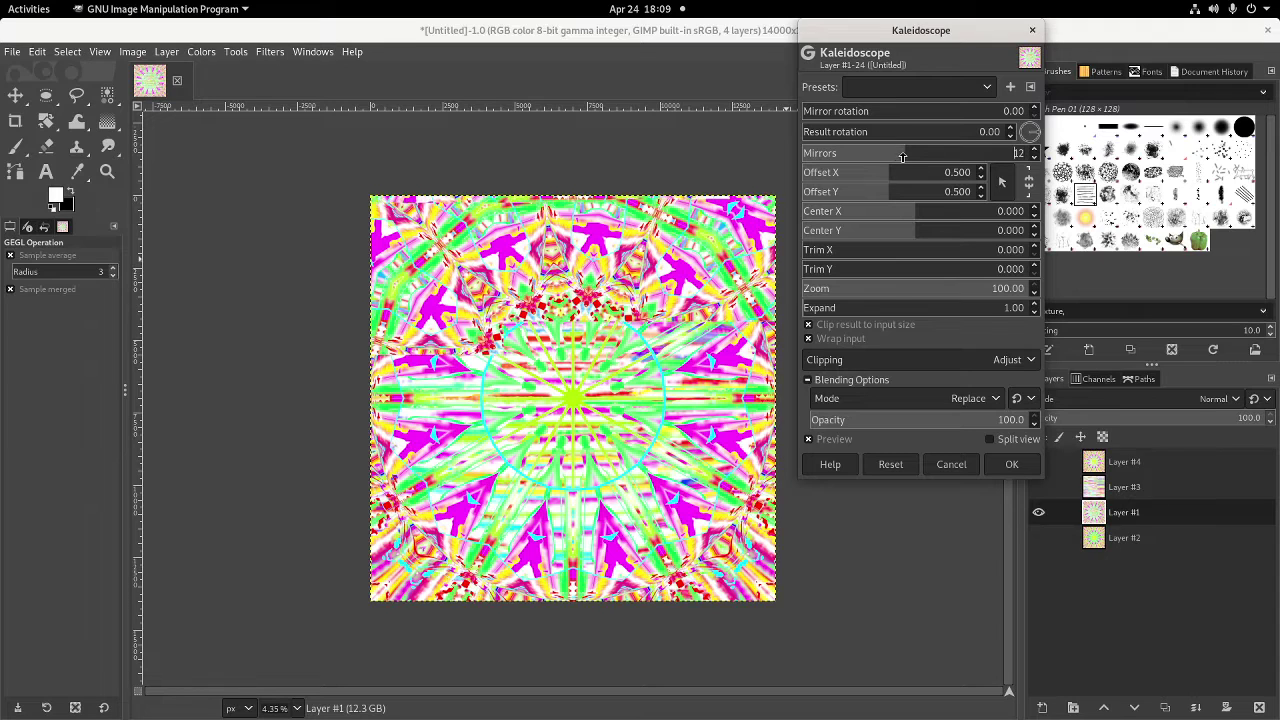
left_click_drag(940, 249, 1200, 270)
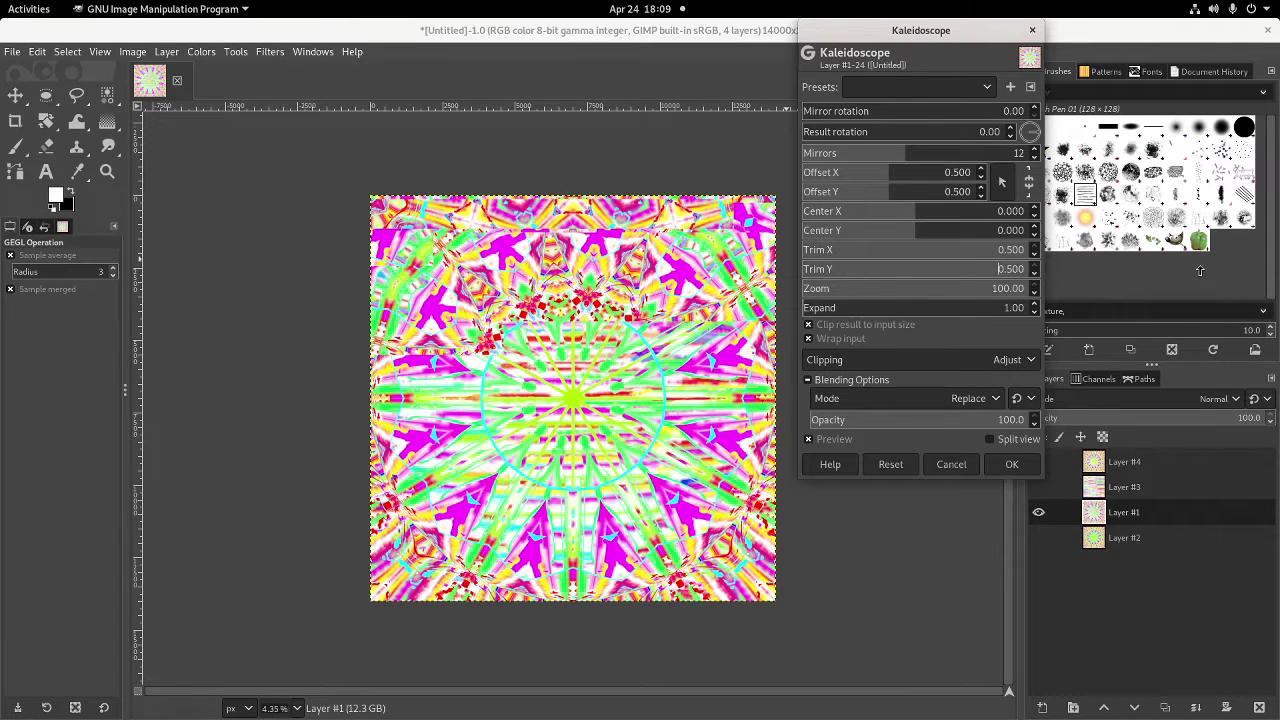
left_click(1013, 464)
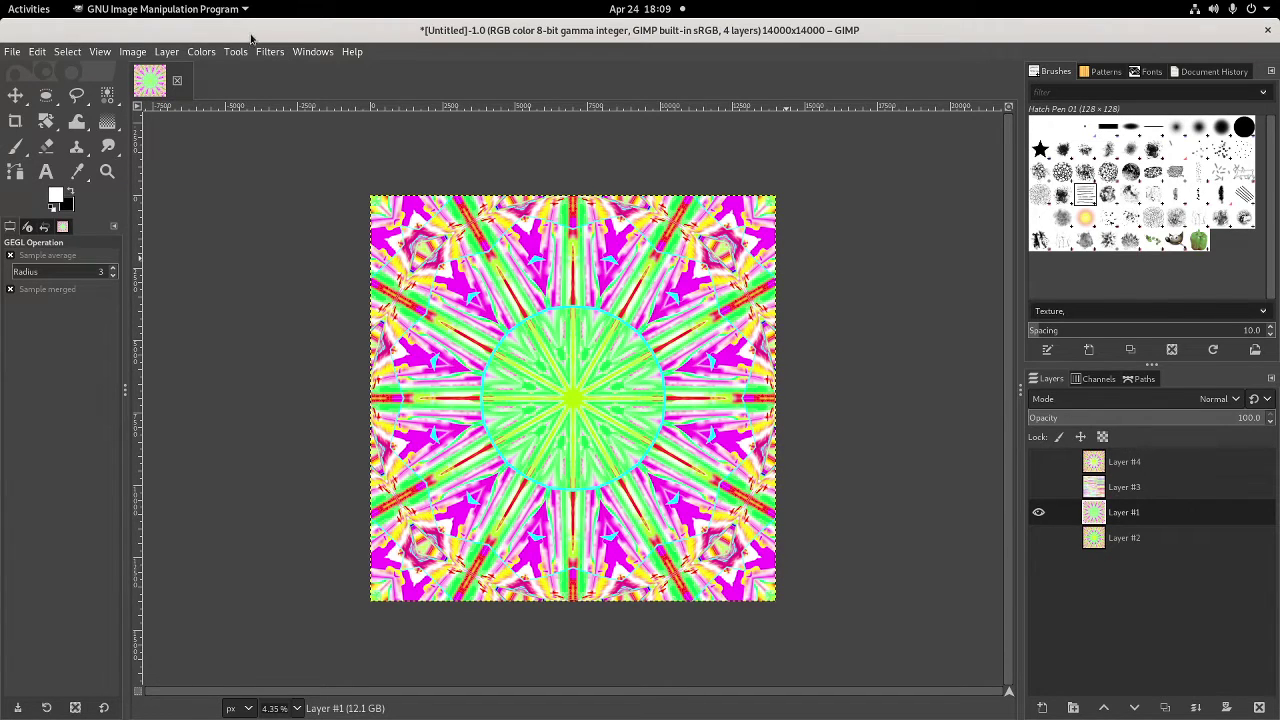
Raise the contrast of kaleidoscope Layer #1 to 123, leaving brightness at 0
left_click(201, 51)
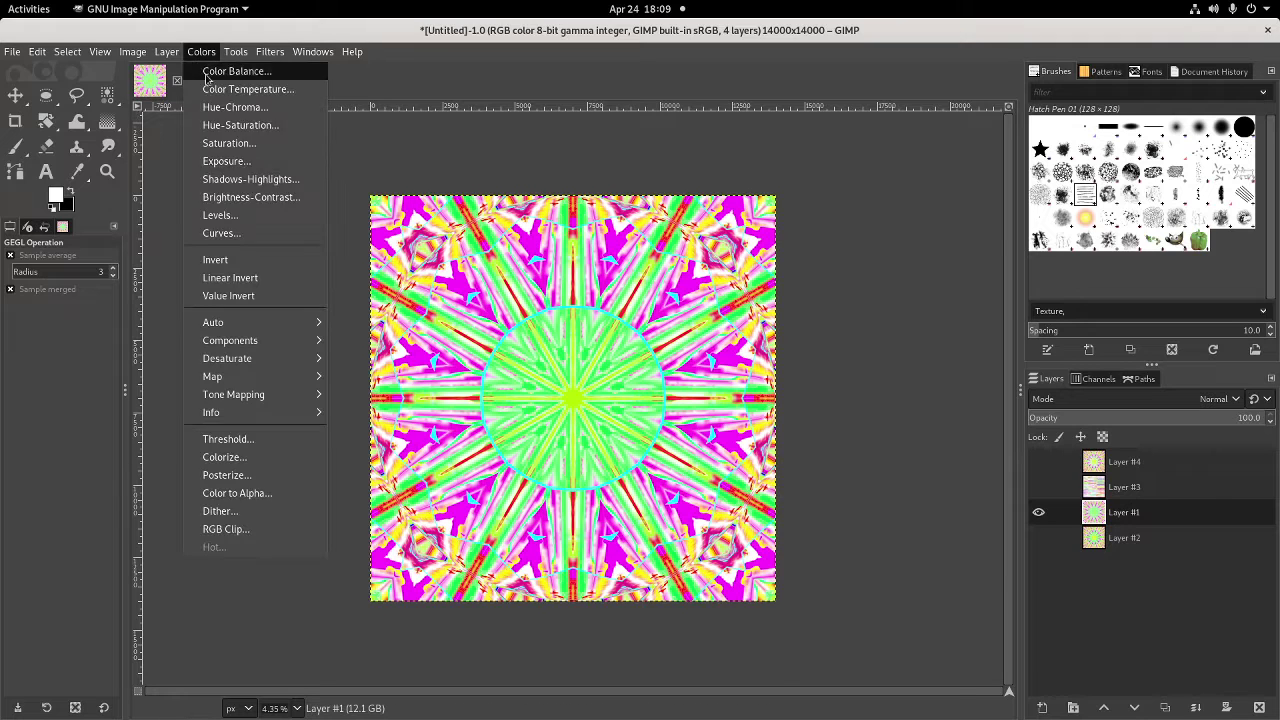
left_click(257, 197)
left_click(1102, 135)
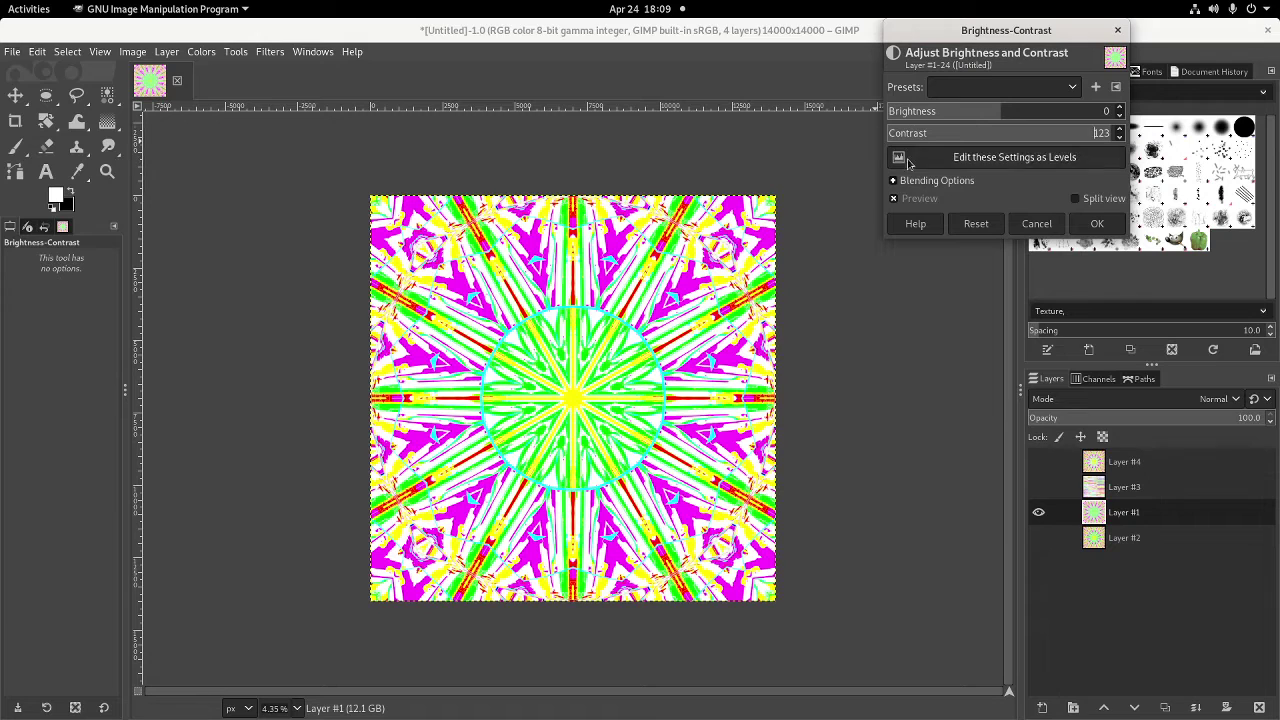
left_click(1087, 226)
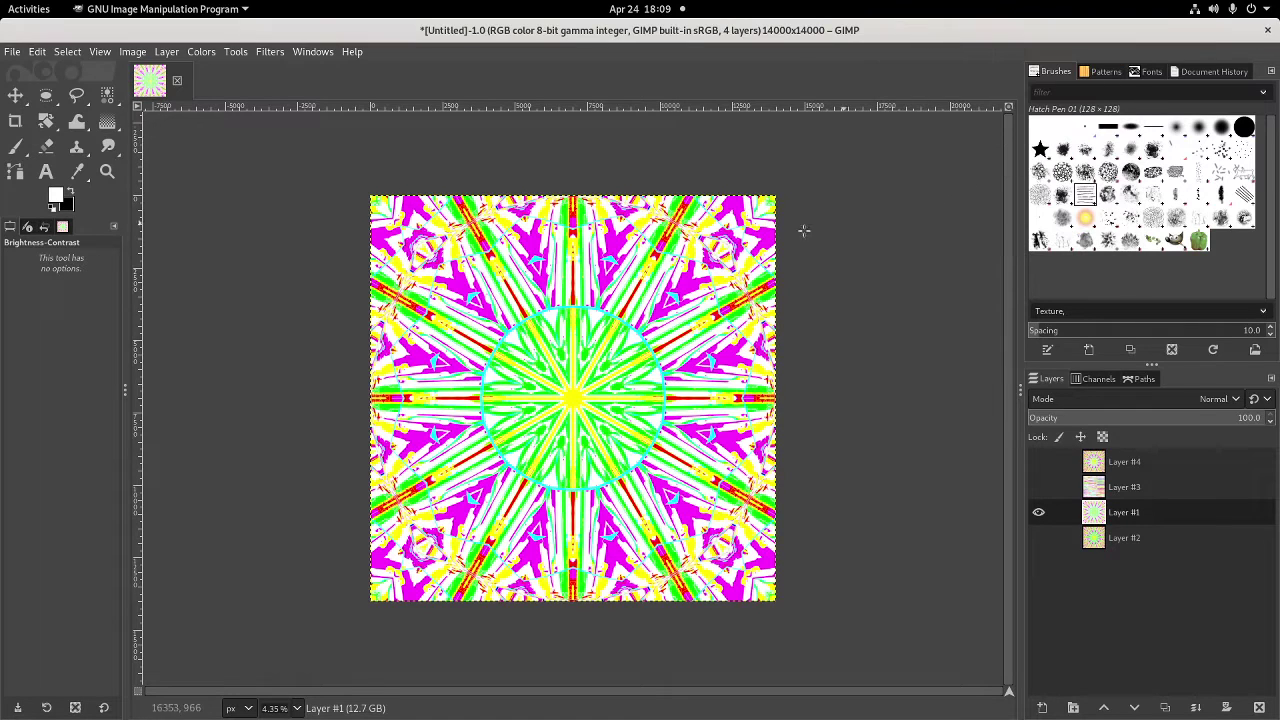
Select the bright green areas of Layer #1 by color, delete them to transparency and clear the selection
left_click(67, 51)
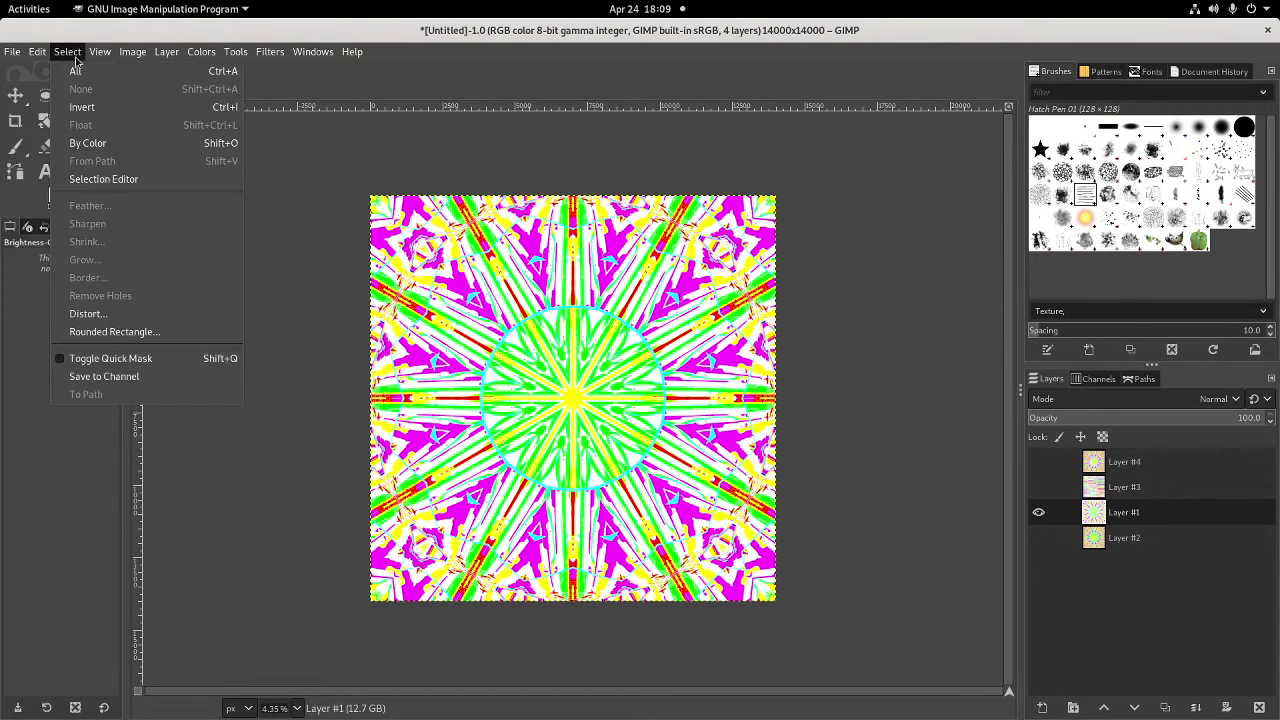
left_click(88, 143)
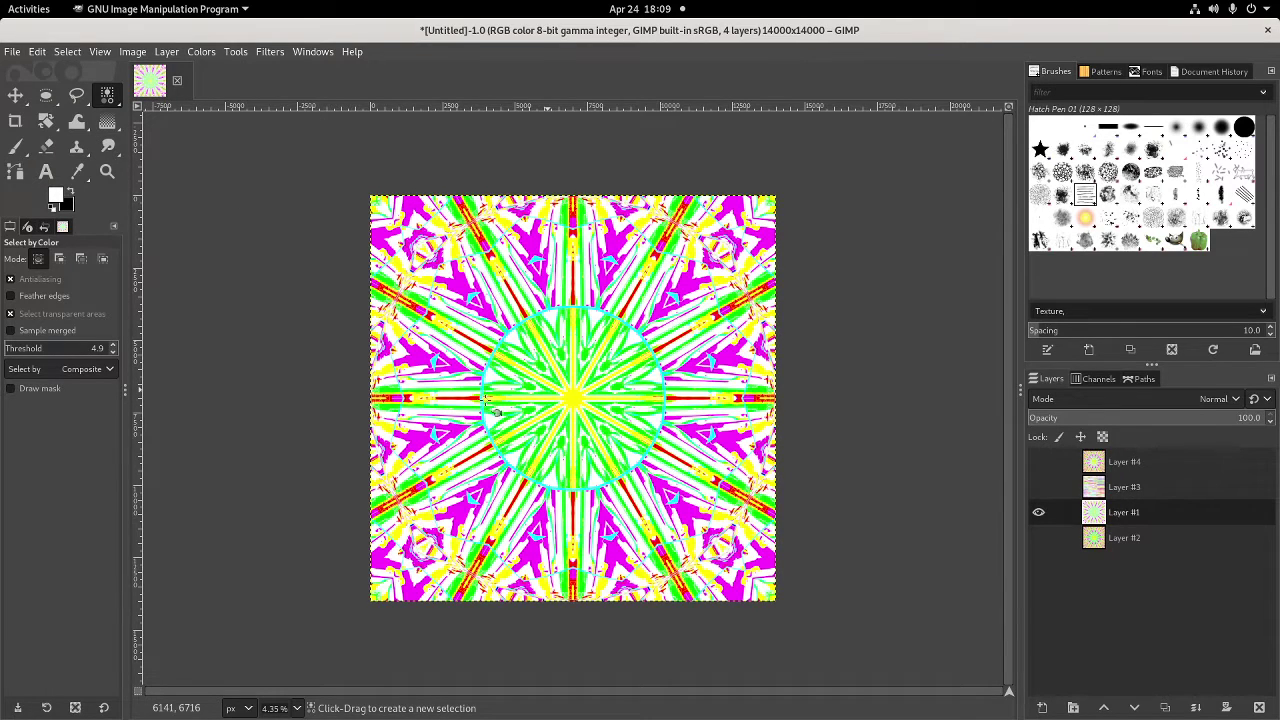
left_click(478, 402)
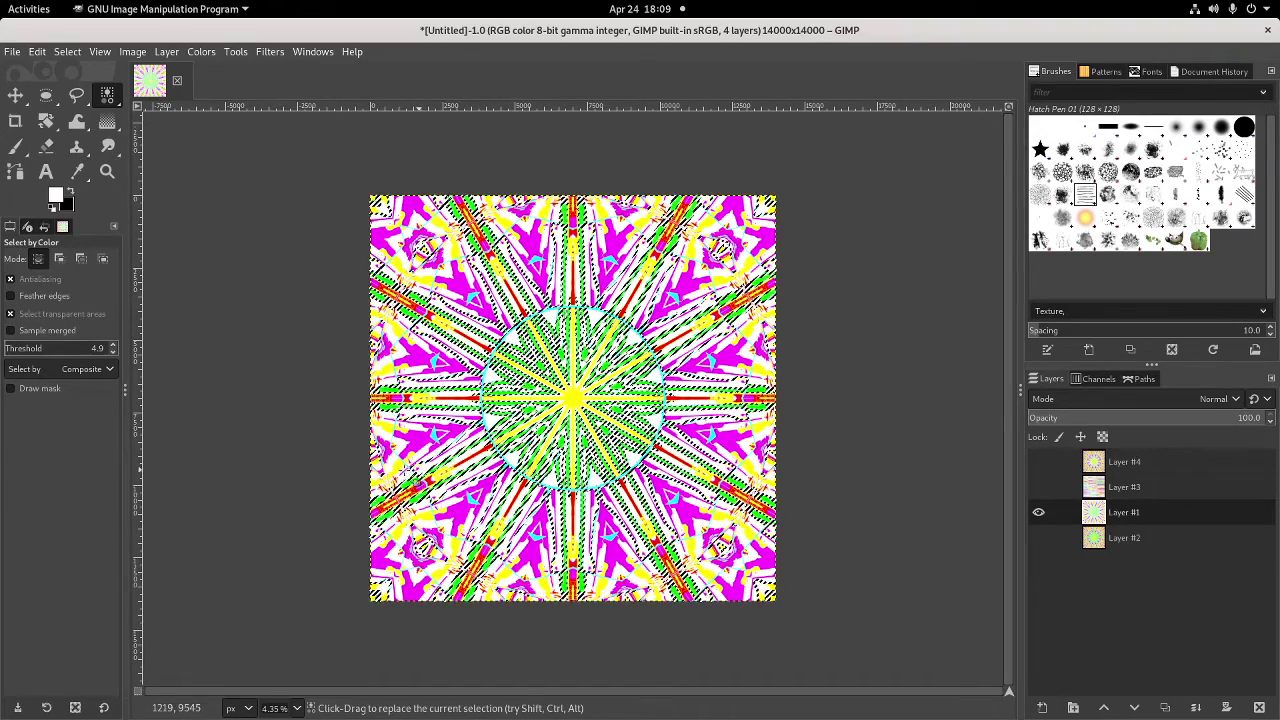
left_click(67, 51)
left_click(104, 92)
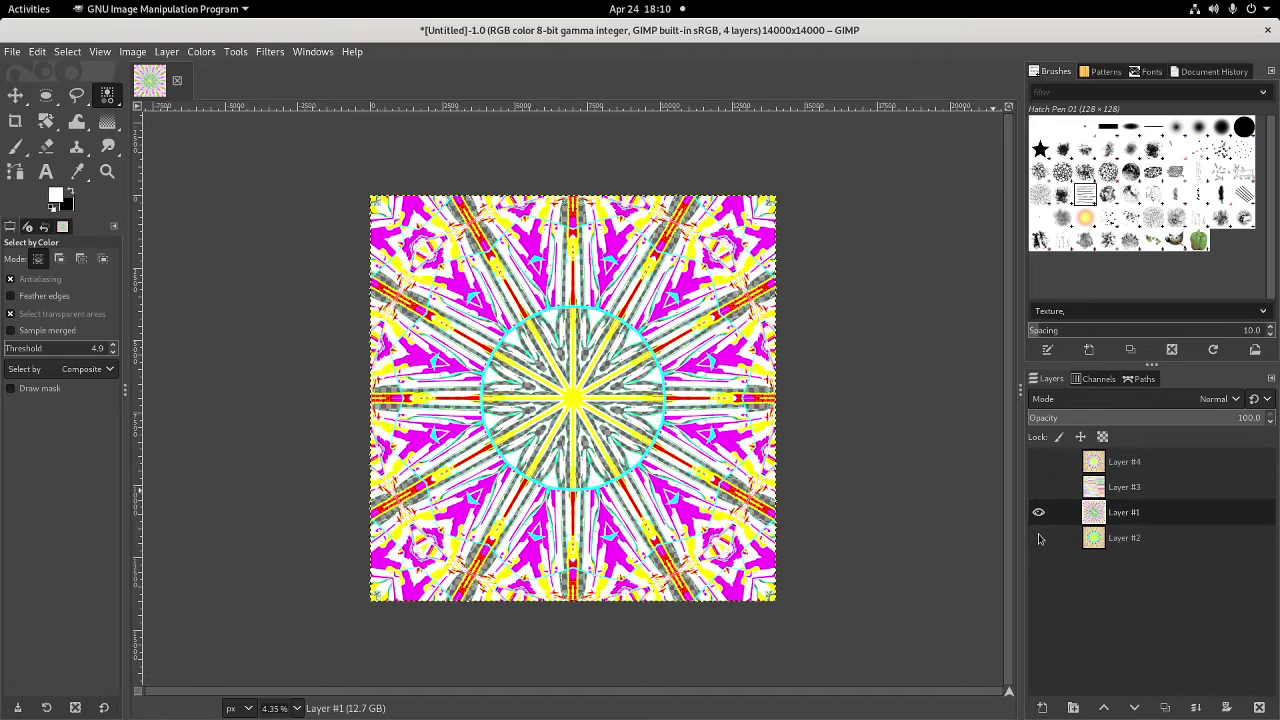
Duplicate striped Layer #3, place the visible copy directly beneath cut-out Layer #1, and merge the two visible layers clipped to the image
right_click(1087, 496)
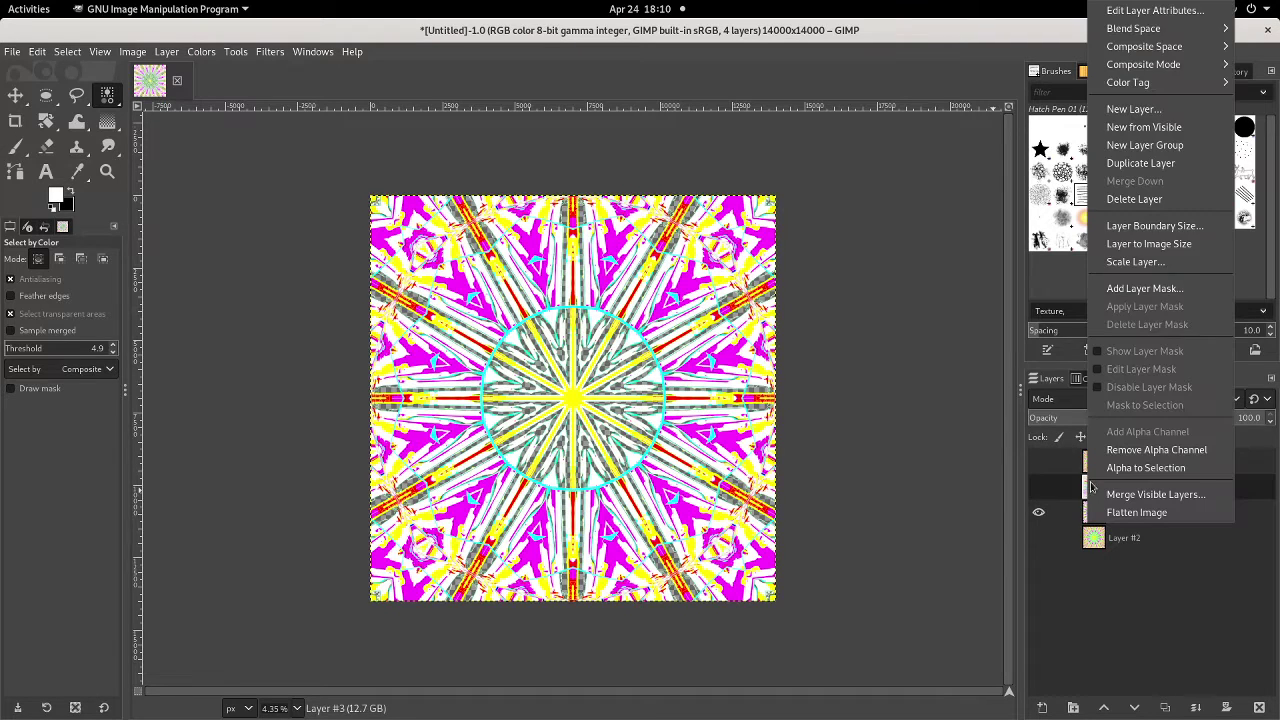
left_click(1141, 175)
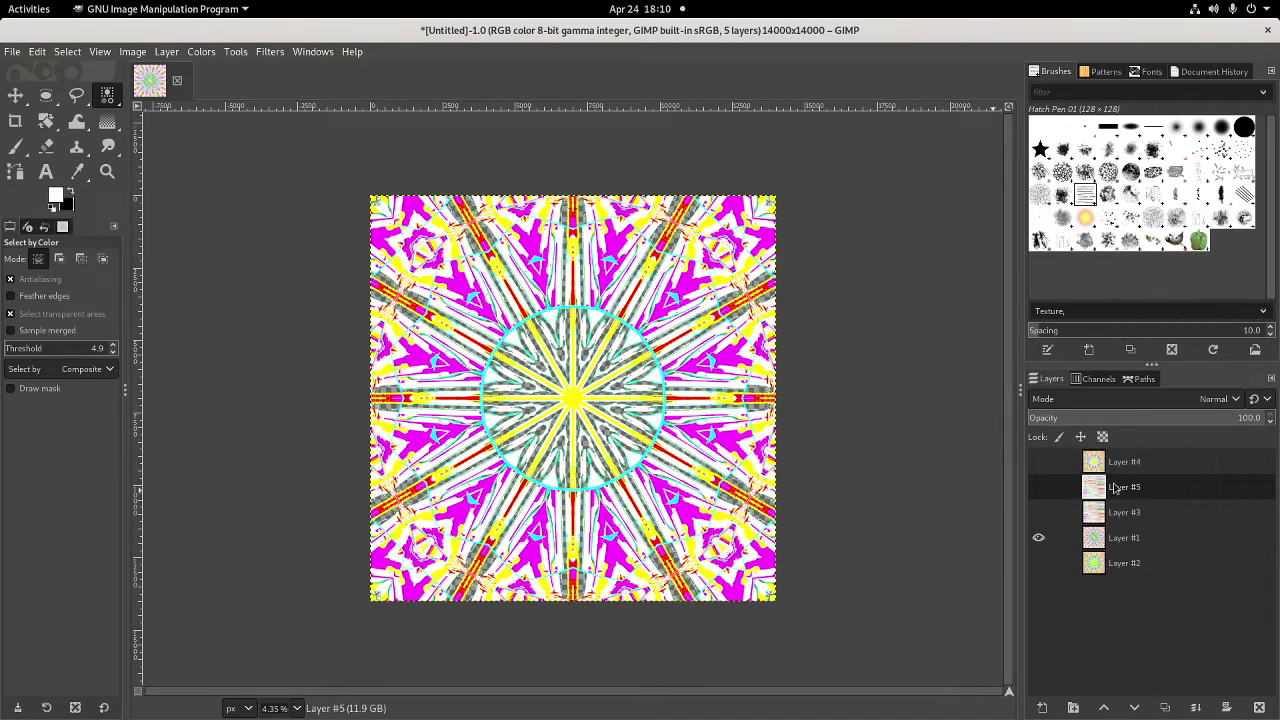
left_click_drag(1106, 491, 1100, 552)
left_click(1038, 537)
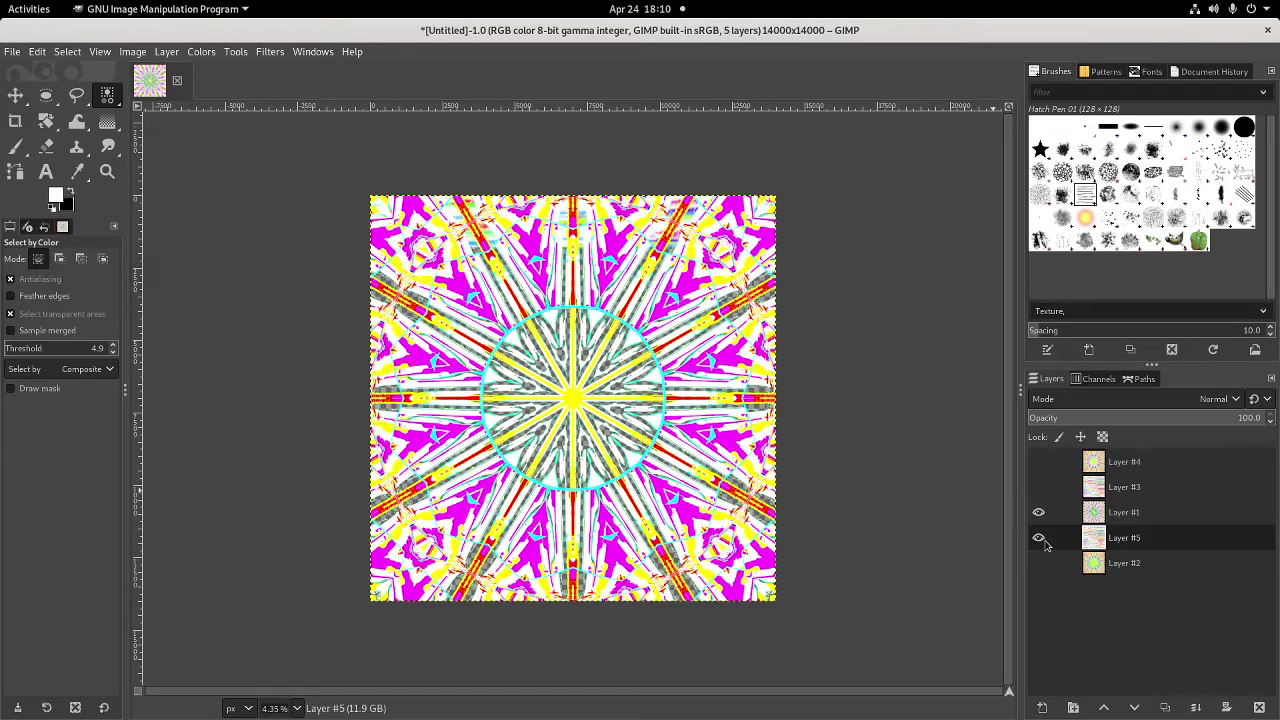
right_click(1115, 537)
left_click(1140, 503)
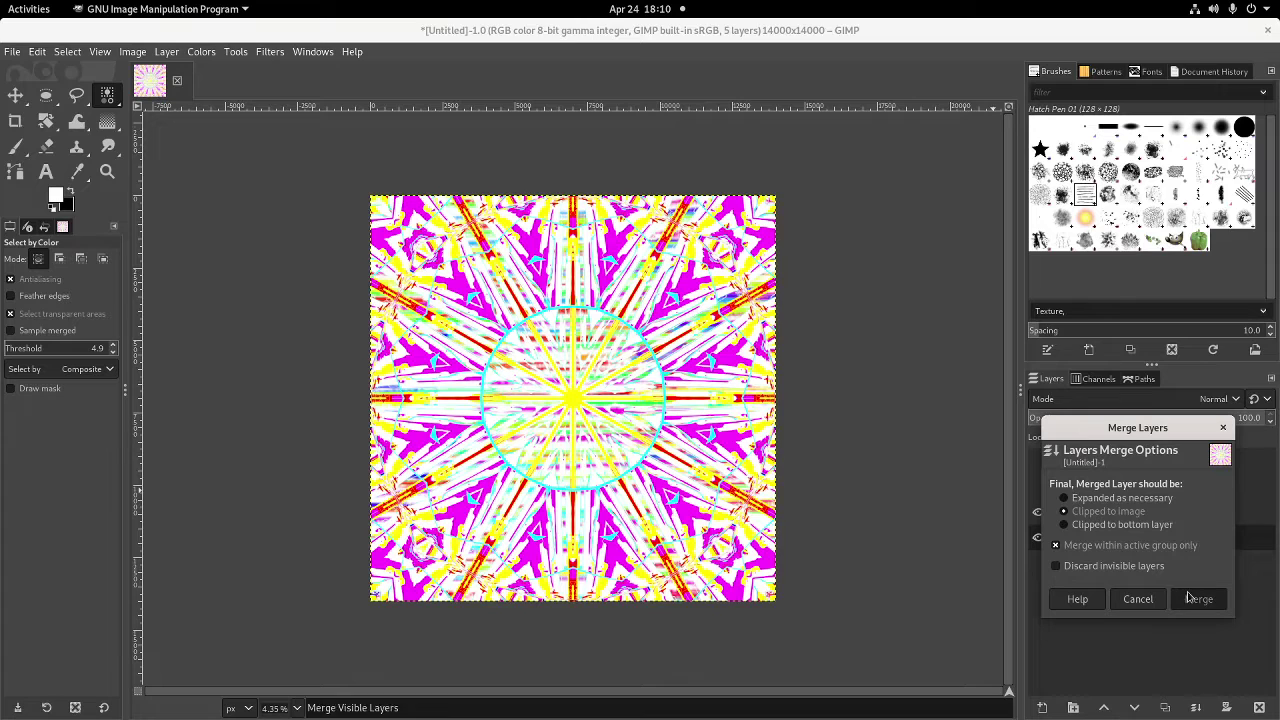
left_click(1190, 598)
Apply a Radial Spherize with curvature and amount at 1.000 to merged Layer #5, and repeat the filter once
left_click(269, 51)
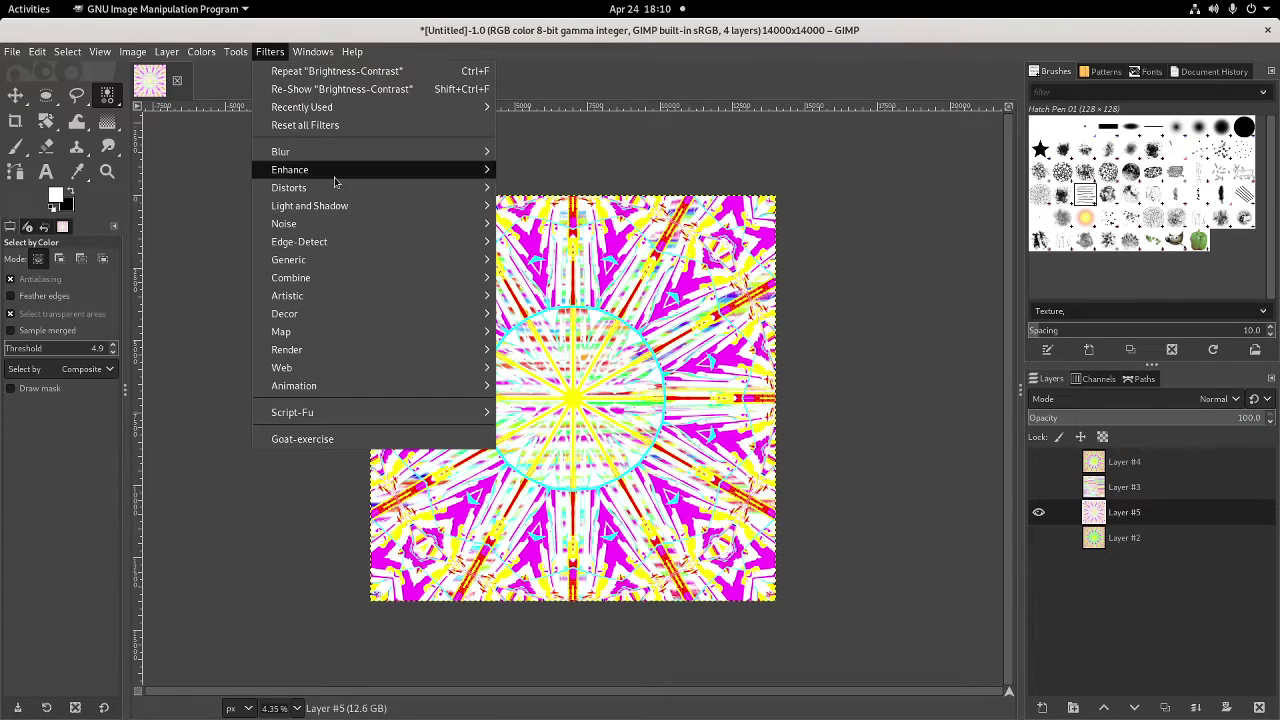
mouse_move(343, 188)
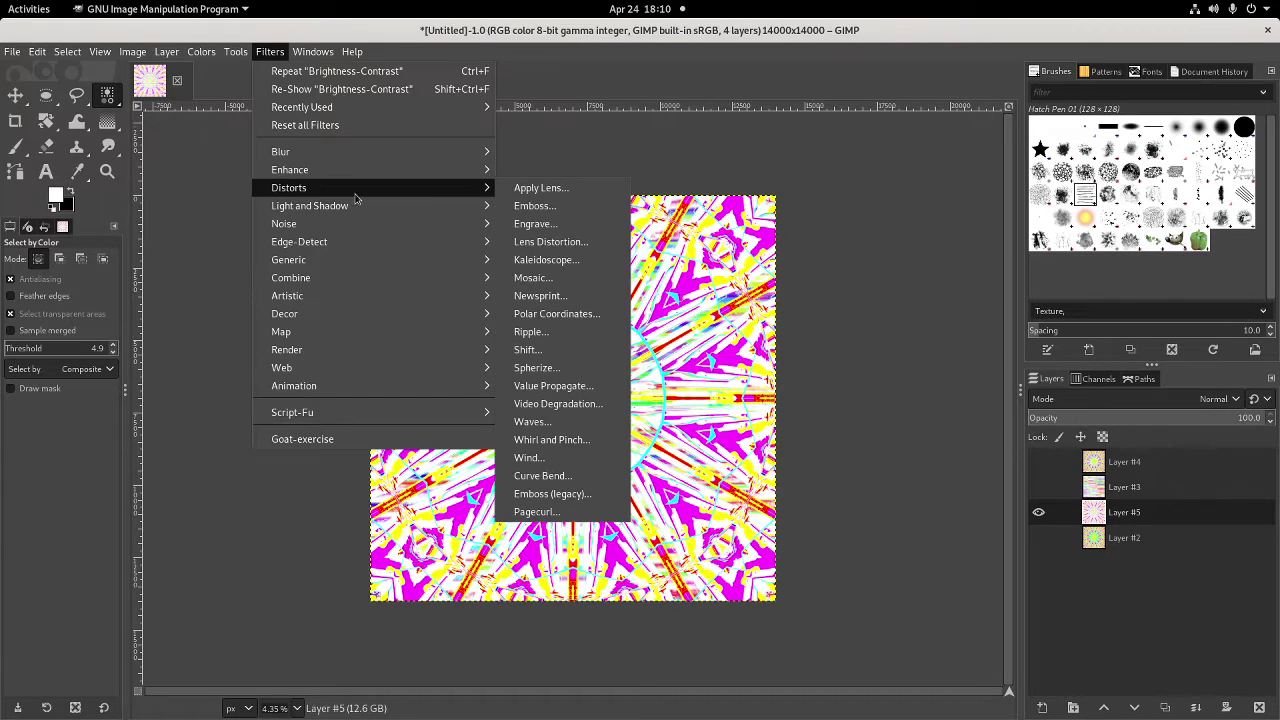
left_click(540, 368)
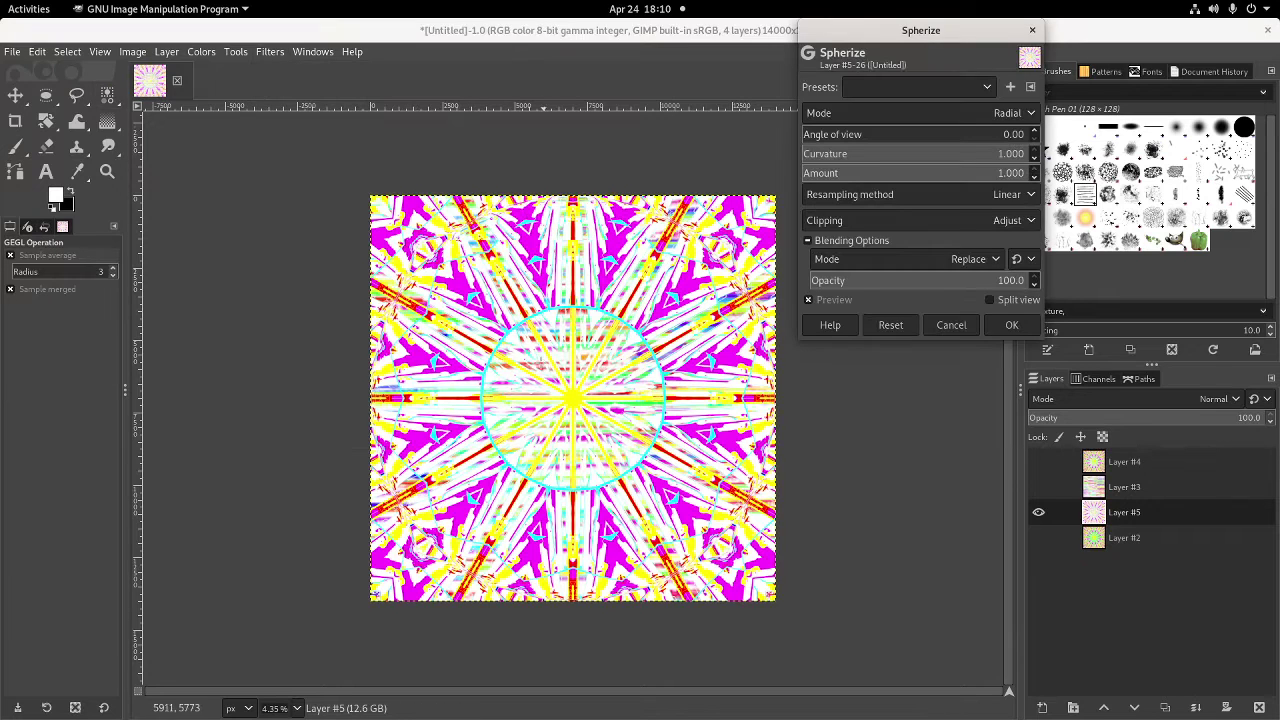
left_click(1009, 325)
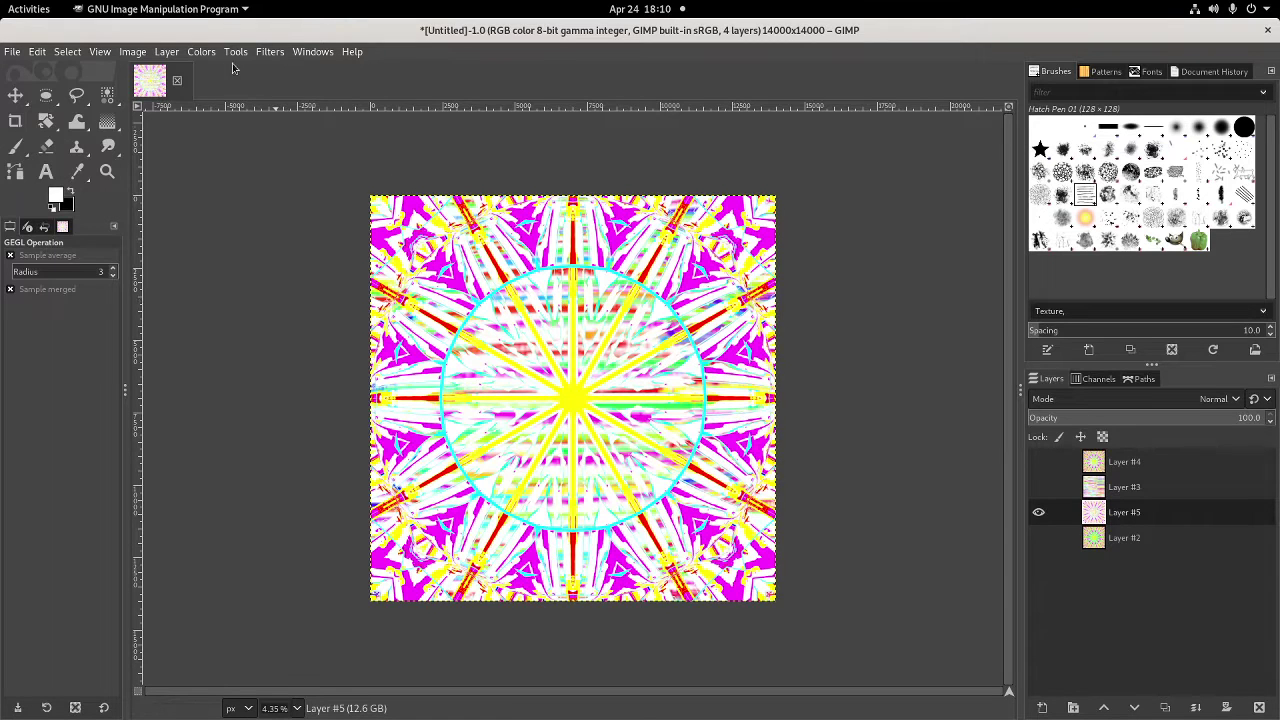
left_click(270, 51)
left_click(276, 68)
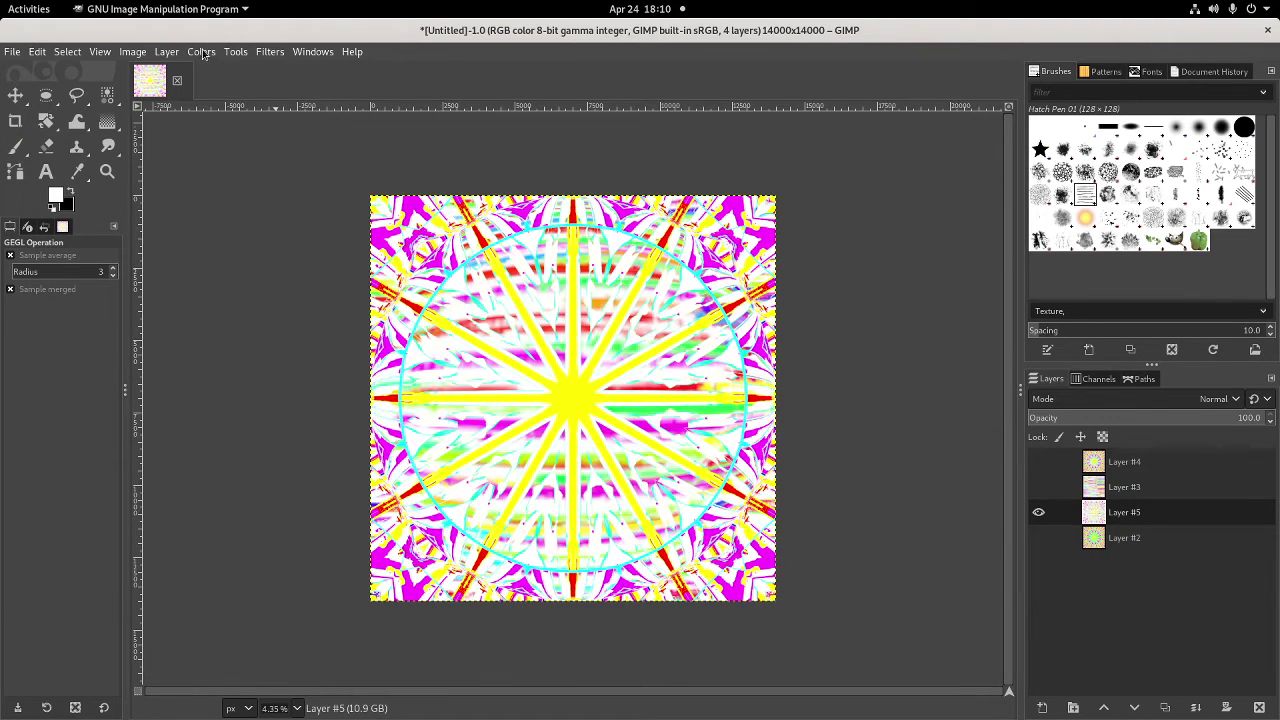
Raise the contrast of Layer #5 to 114, leaving brightness at 0
left_click(201, 51)
left_click(250, 197)
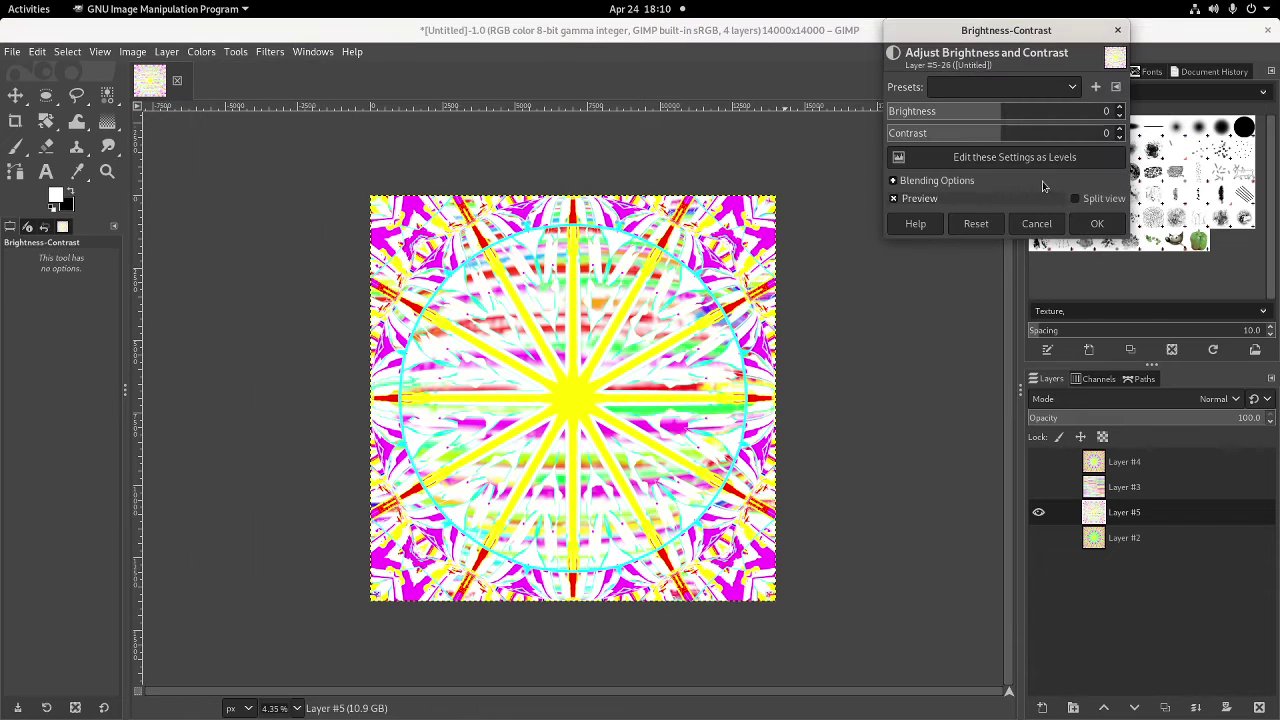
left_click(1098, 135)
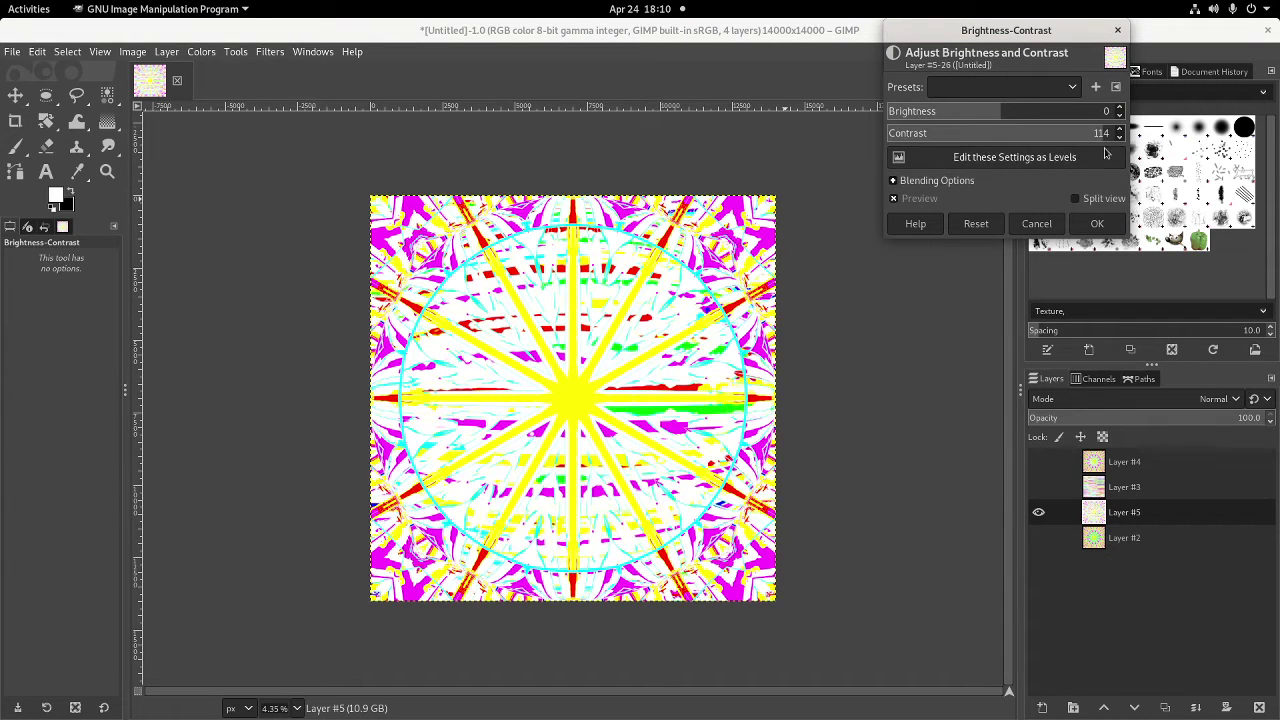
left_click(1096, 223)
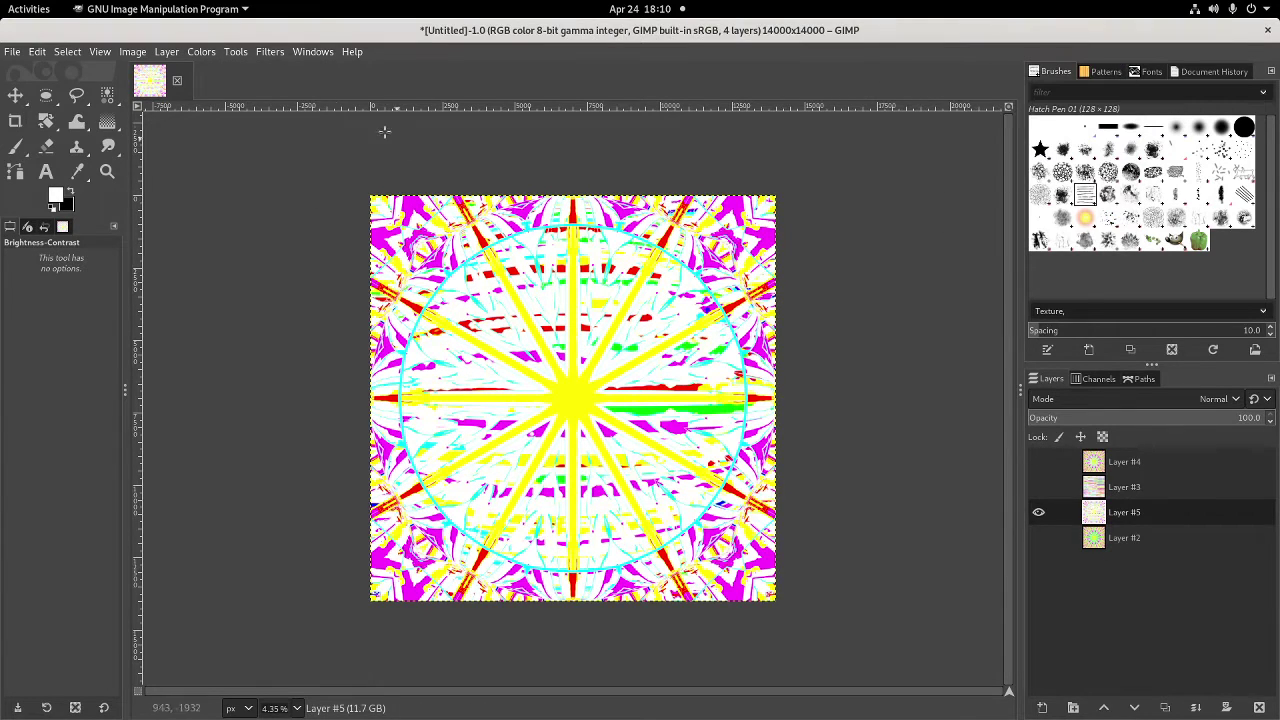
Apply a Radial Spherize with curvature and amount at 1.000 to high-contrast Layer #5, and repeat the filter once
left_click(265, 51)
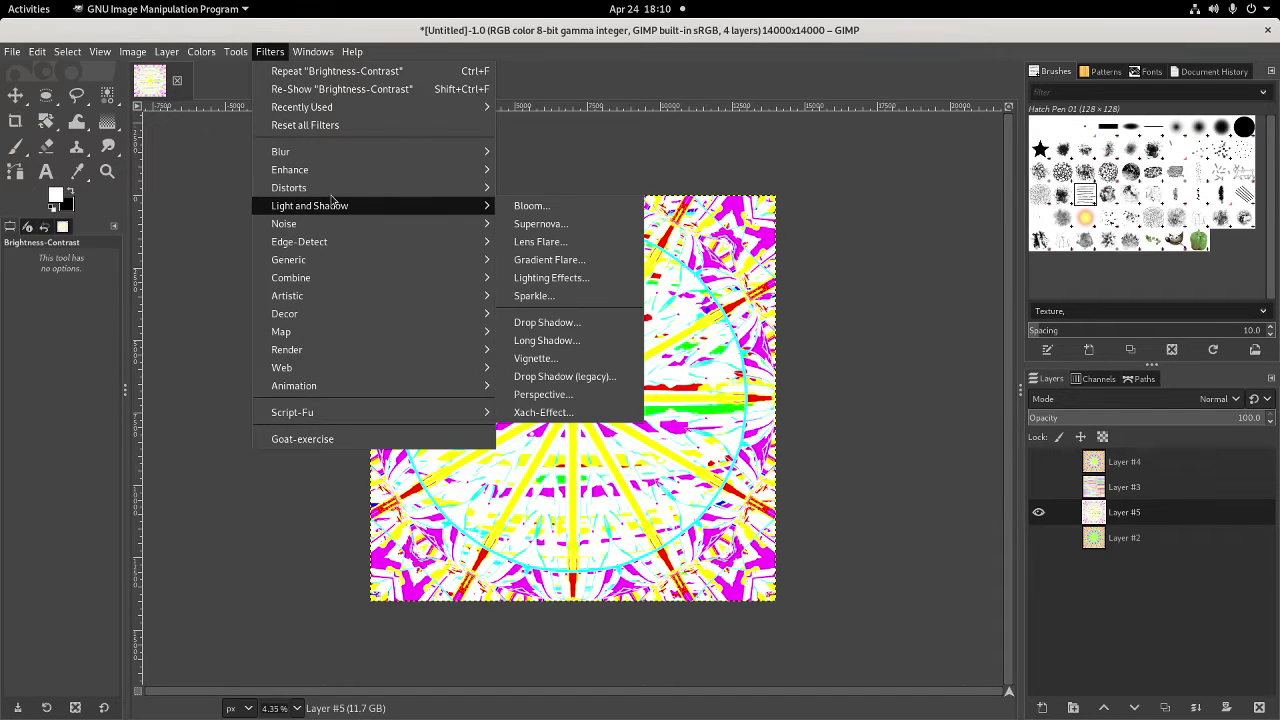
mouse_move(300, 188)
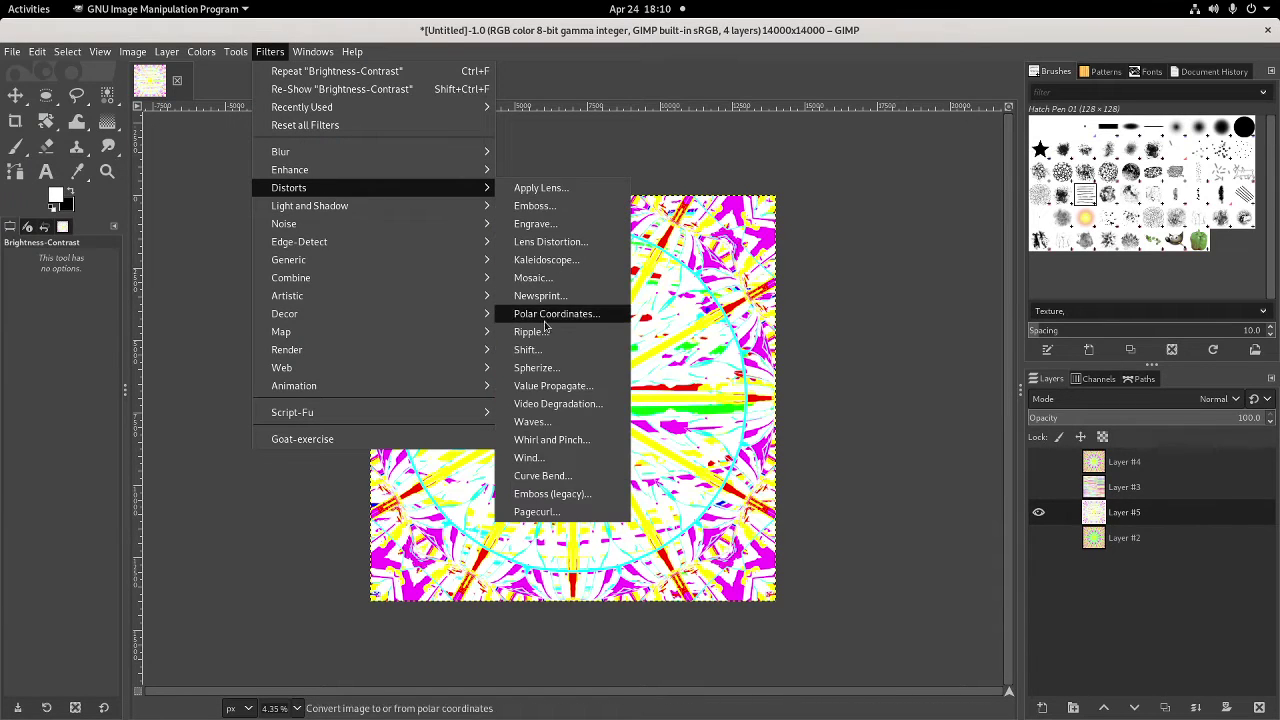
left_click(543, 367)
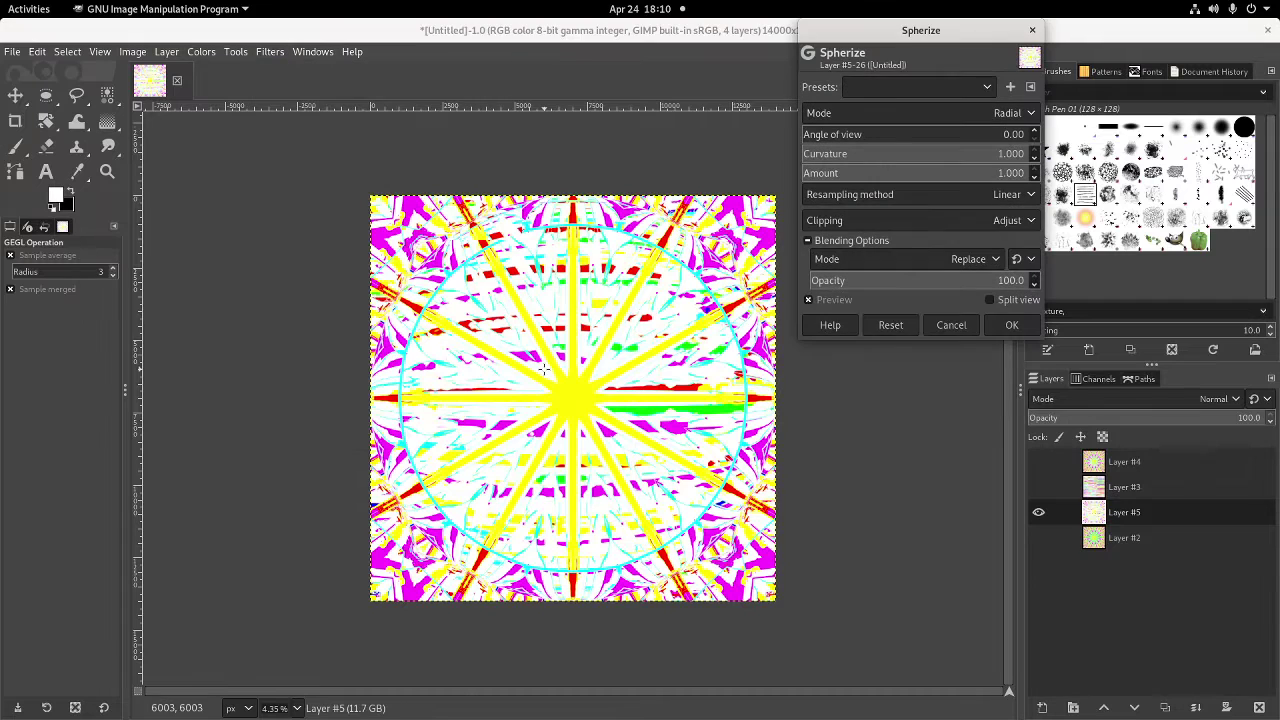
left_click(1012, 325)
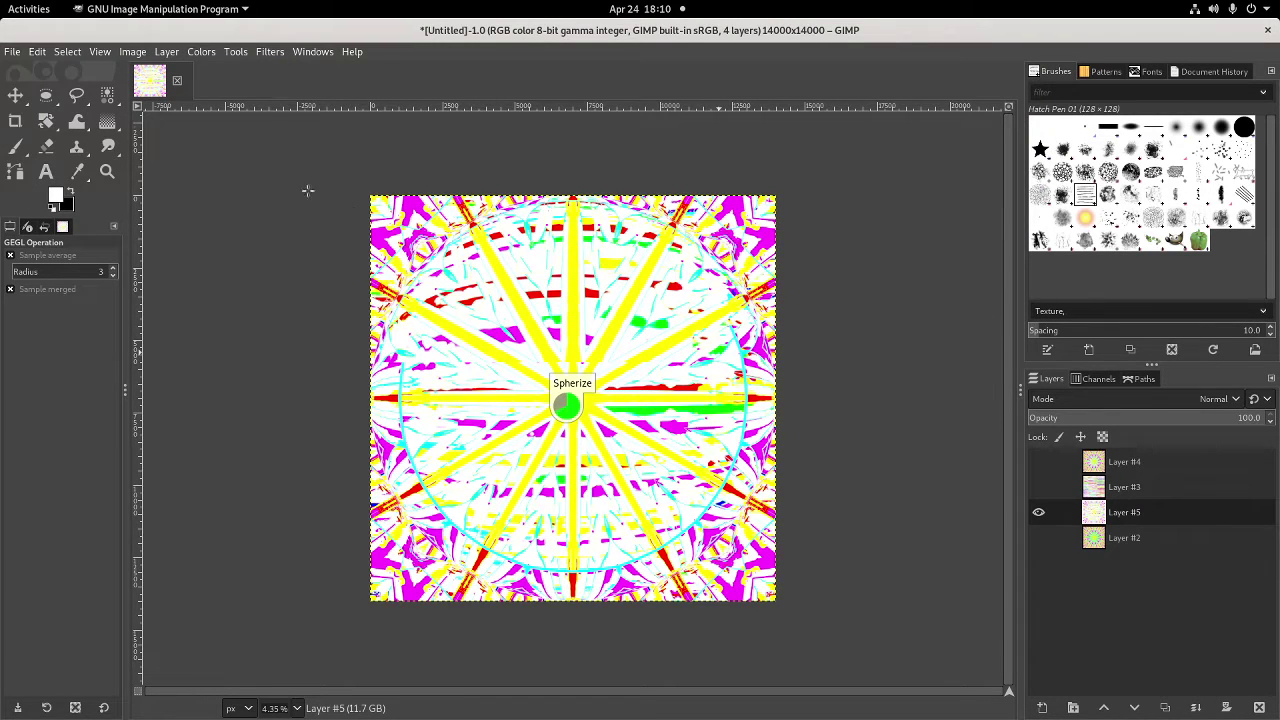
left_click(270, 52)
left_click(281, 76)
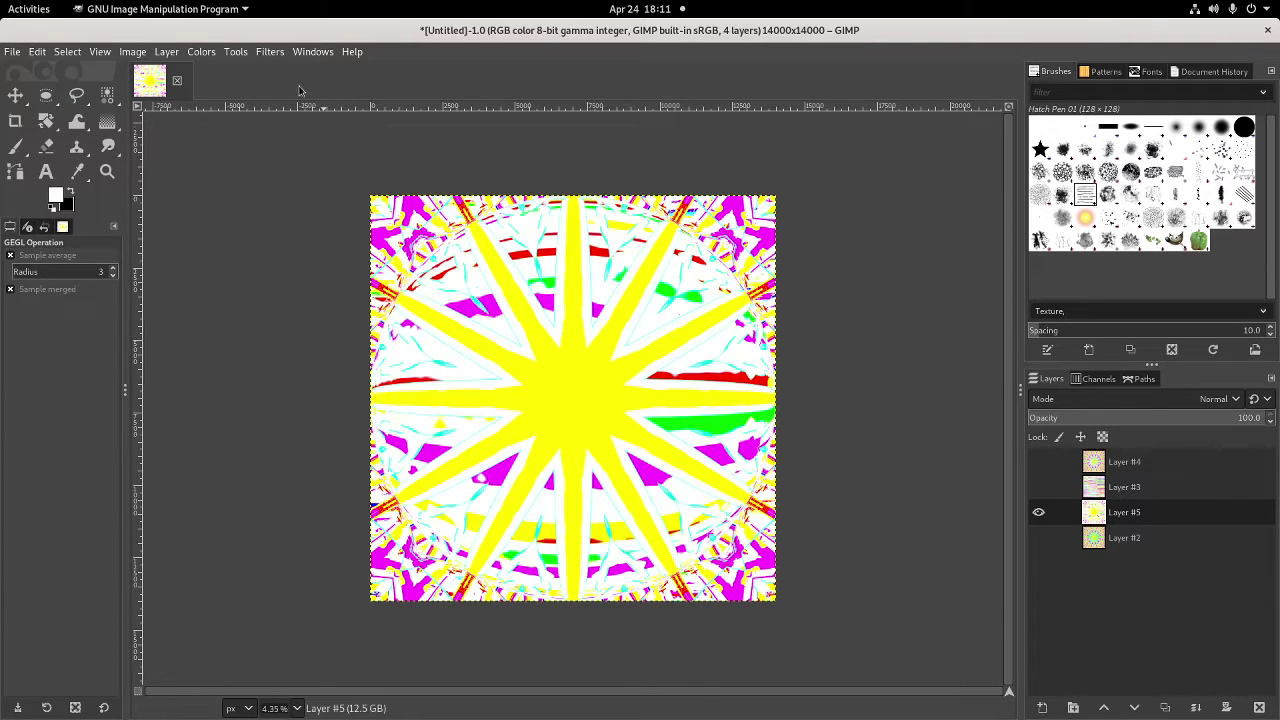
Apply a Kaleidoscope to Layer #5 with 12 mirrors, Trim X 0.232 and Trim Y 0.085
left_click(270, 52)
mouse_move(340, 187)
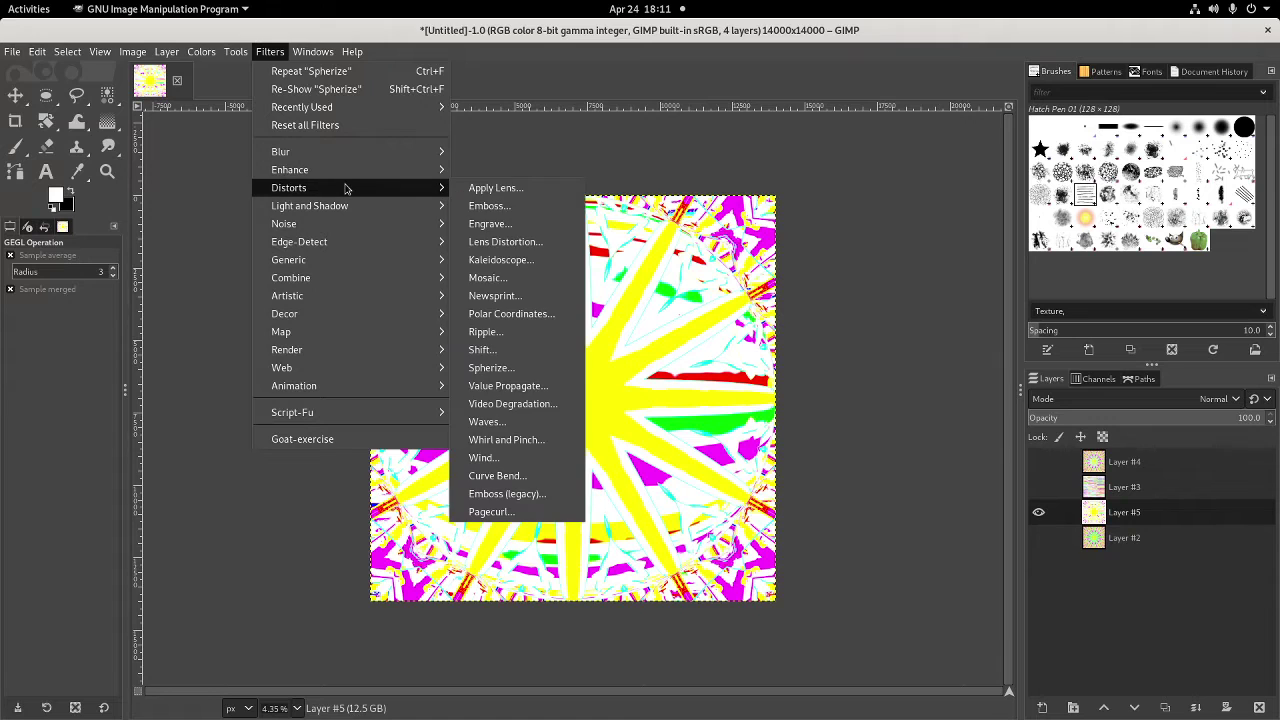
left_click(495, 259)
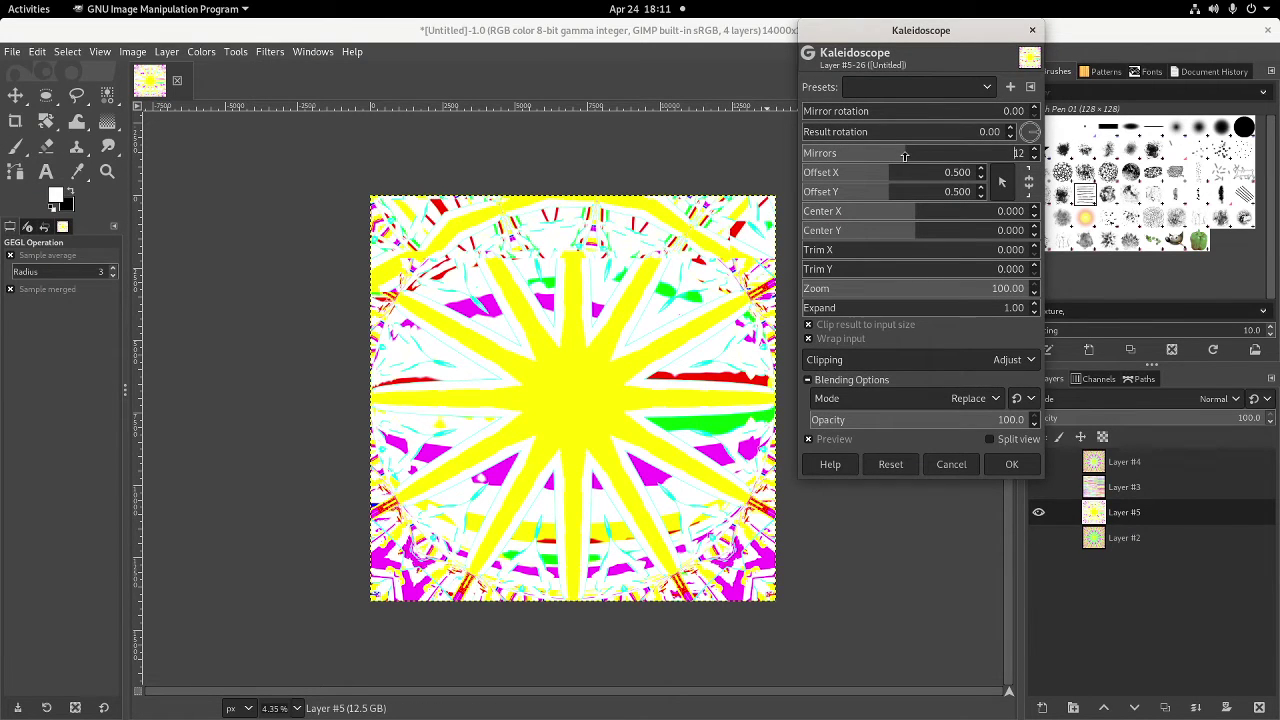
left_click(907, 250)
left_click(982, 269)
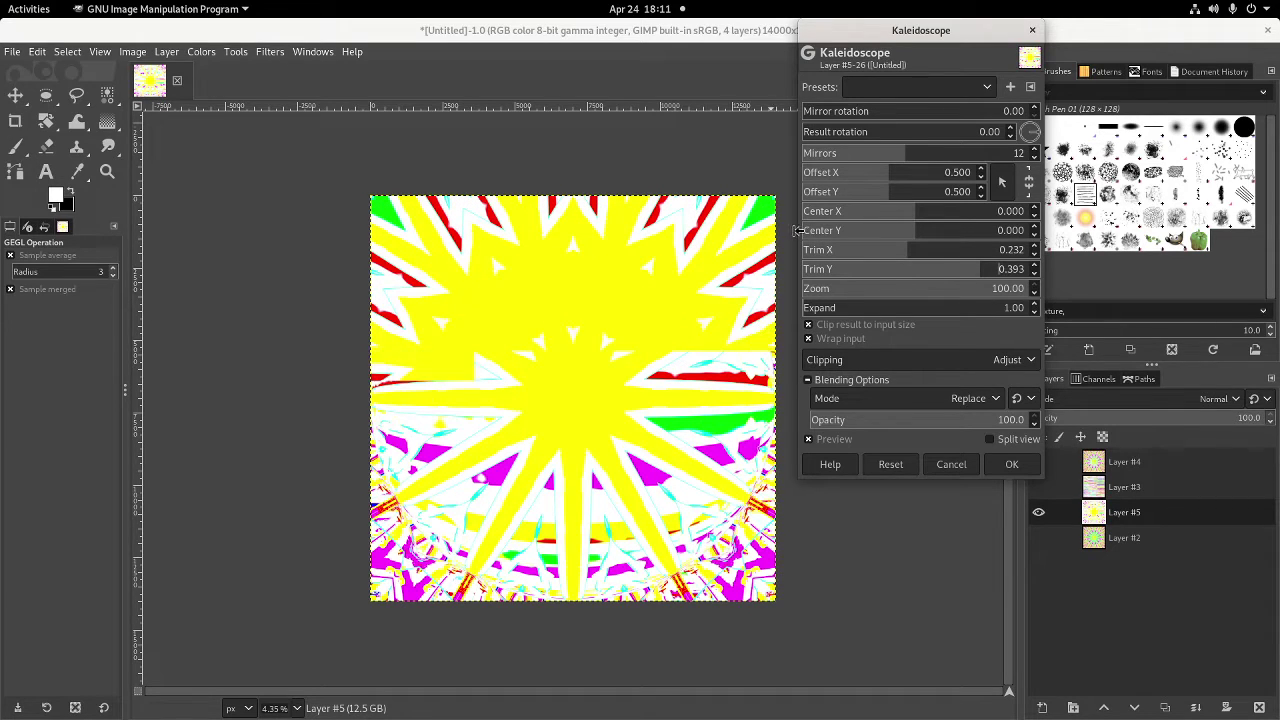
left_click(840, 269)
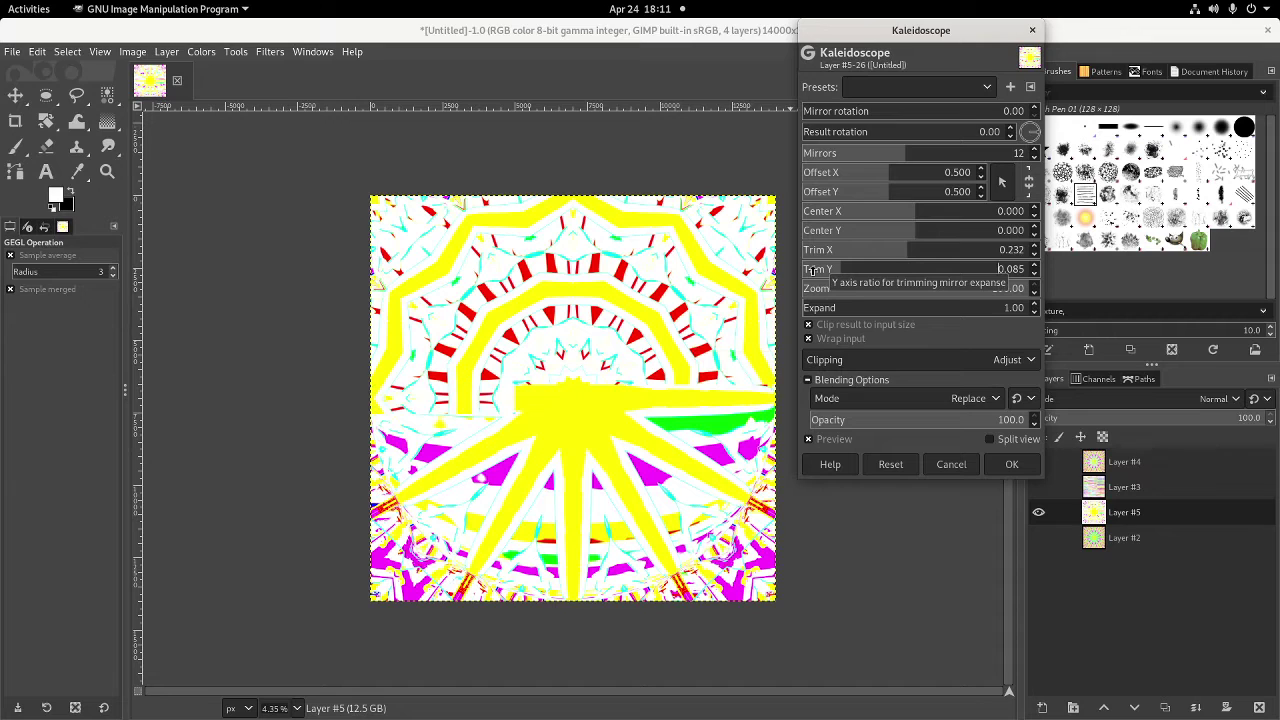
left_click(1012, 464)
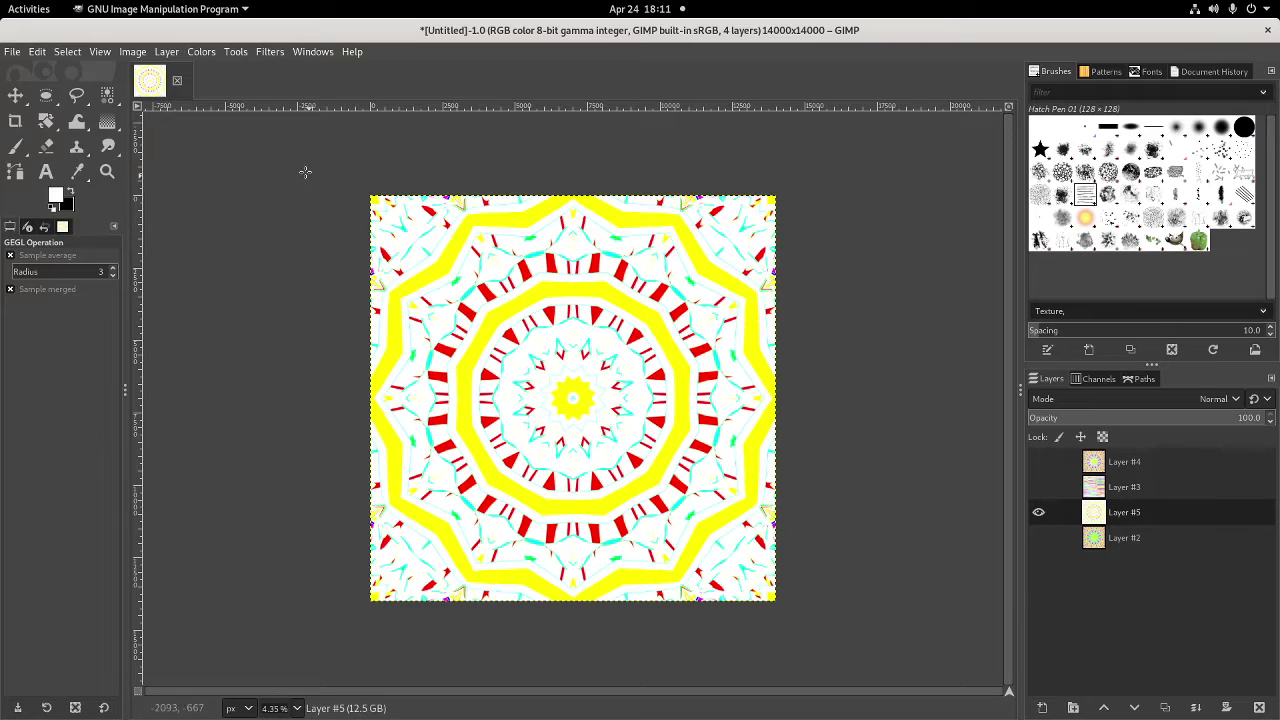
Select the white areas of Layer #5 by color, and make Layers #3 and #4 visible
left_click(68, 51)
left_click(100, 143)
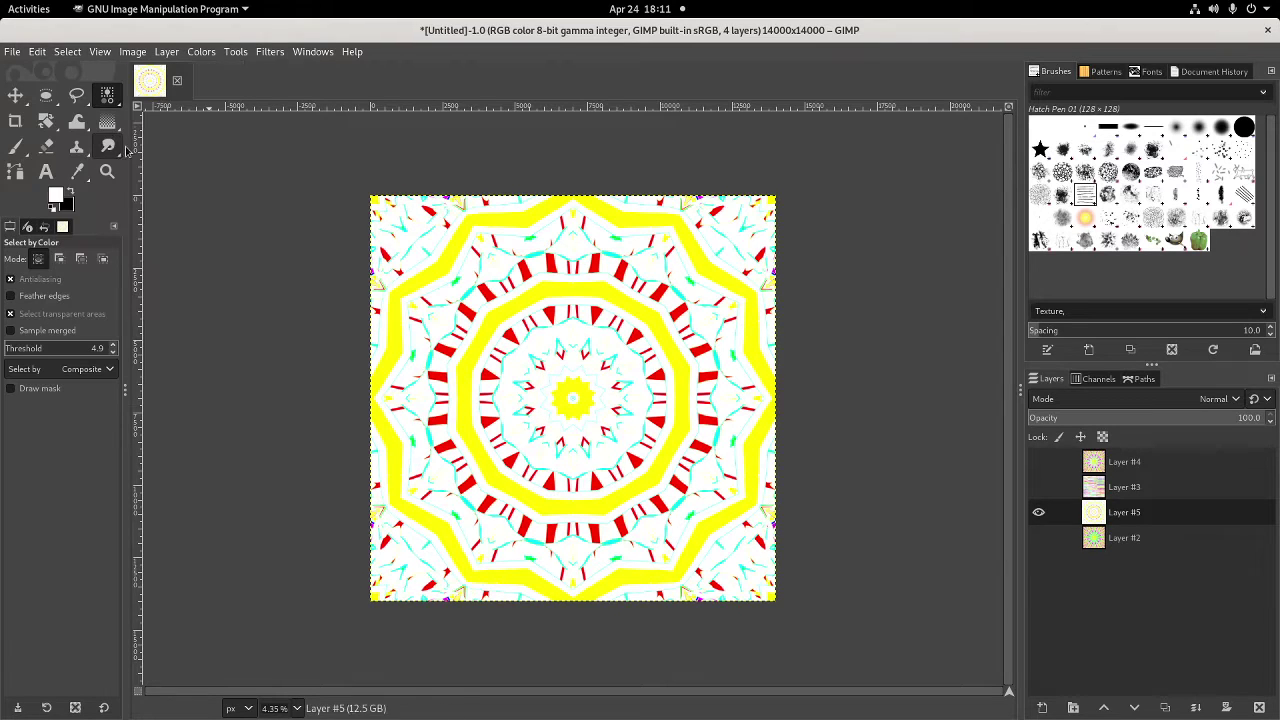
left_click(445, 293)
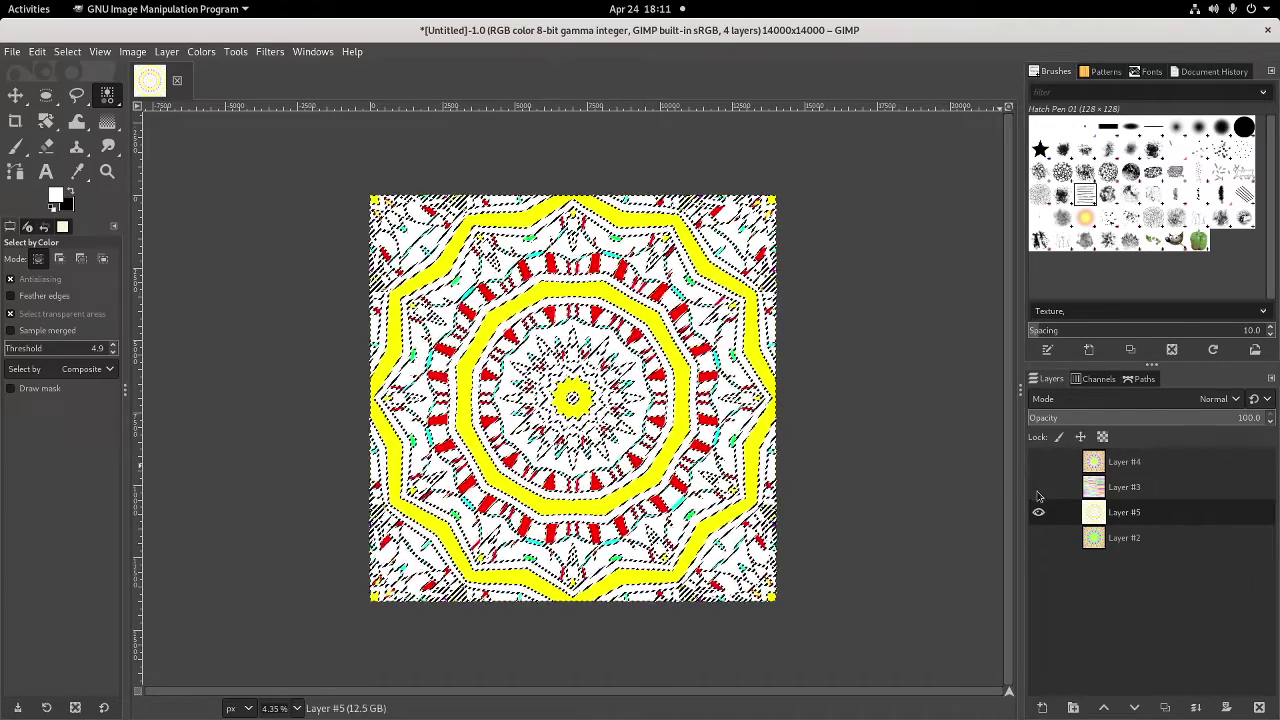
key("ctrl+shift+a")
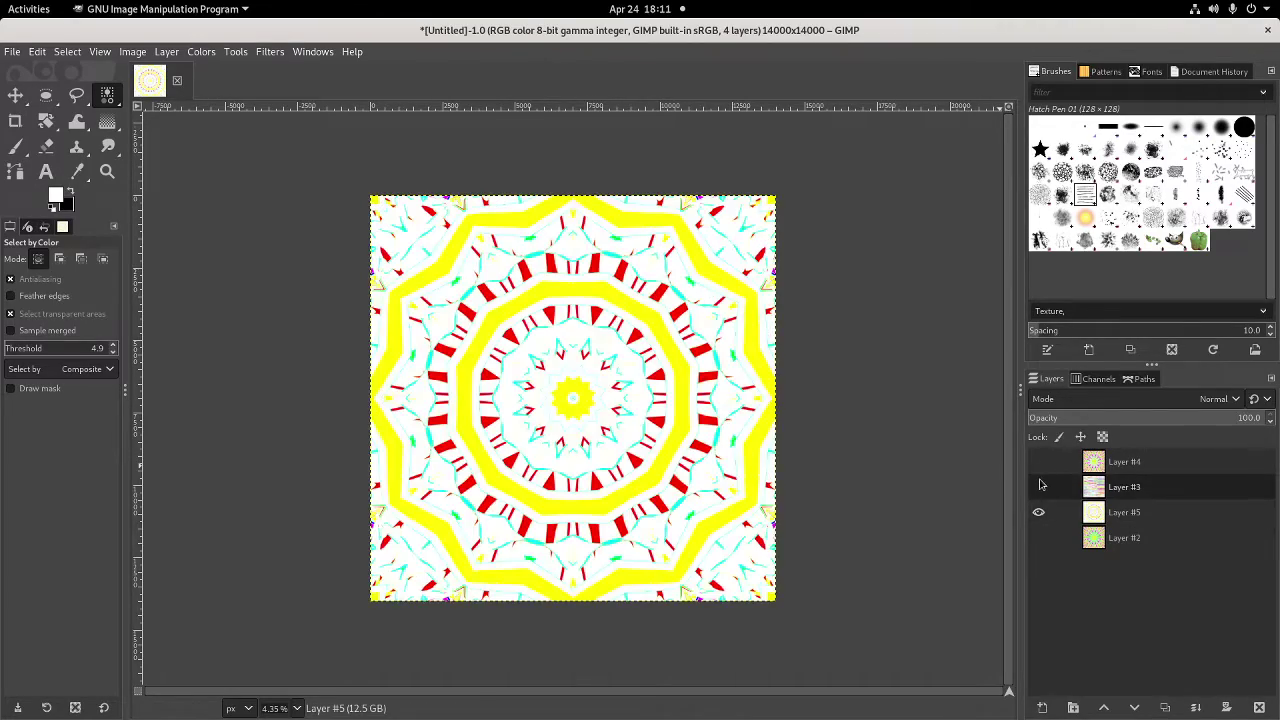
left_click(1039, 486)
left_click(1039, 461)
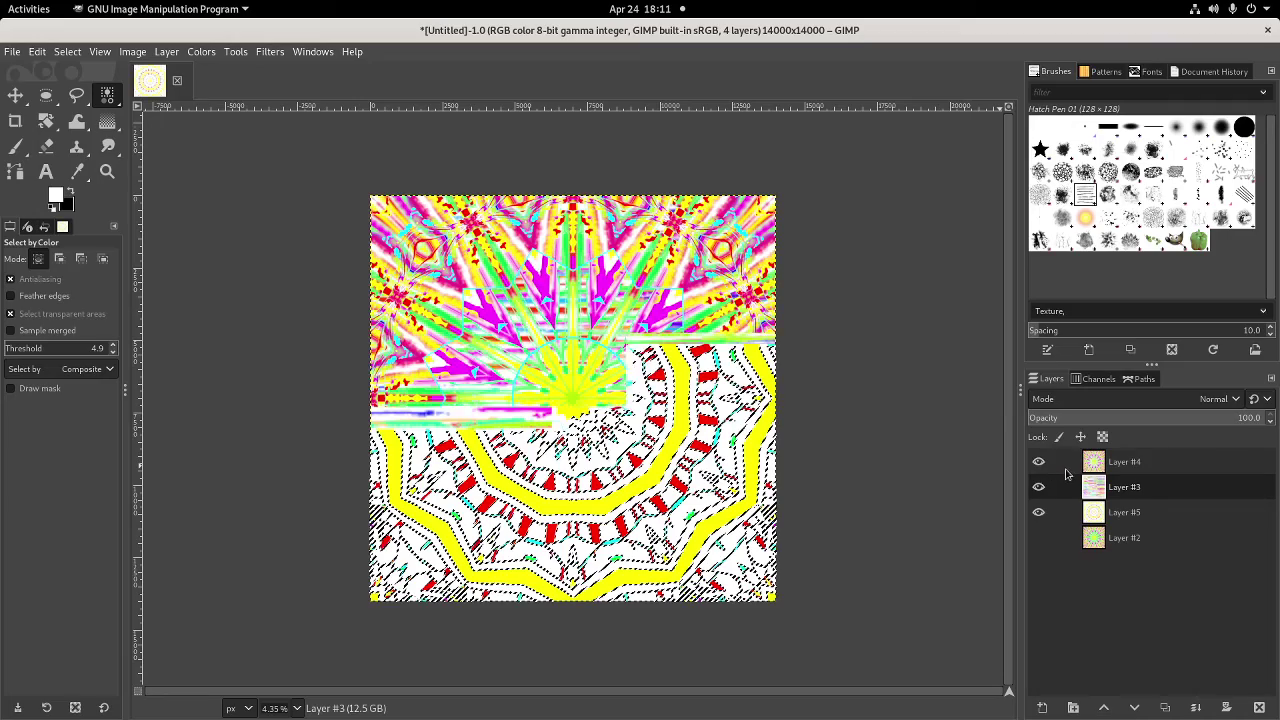
Invert the colors of Layer #4 inside the selection, and clear the selection
left_click(201, 51)
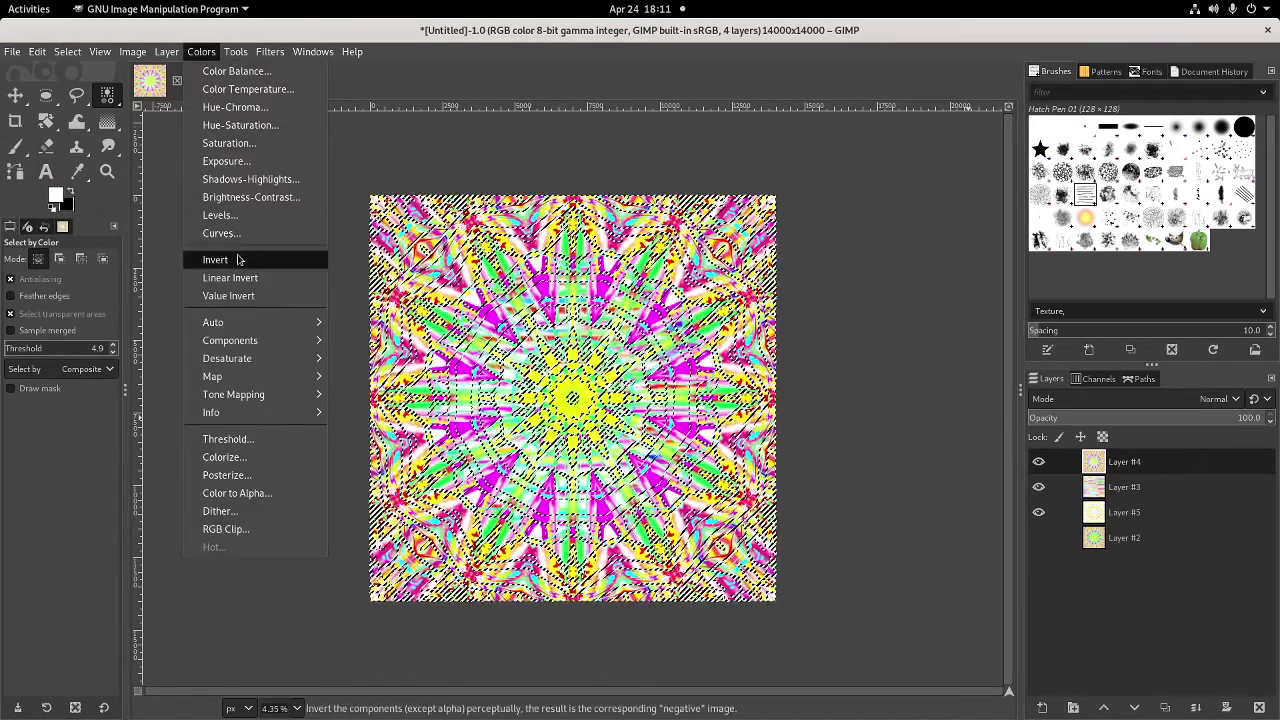
left_click(238, 260)
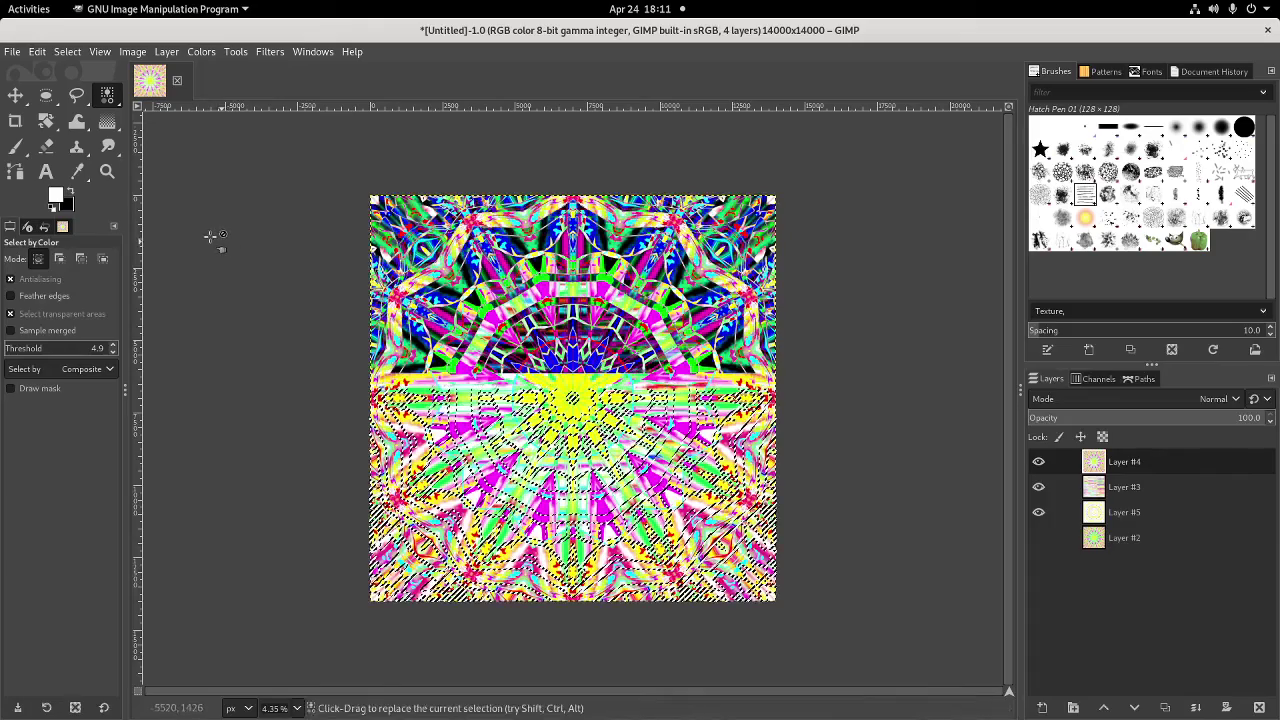
left_click(67, 51)
left_click(80, 88)
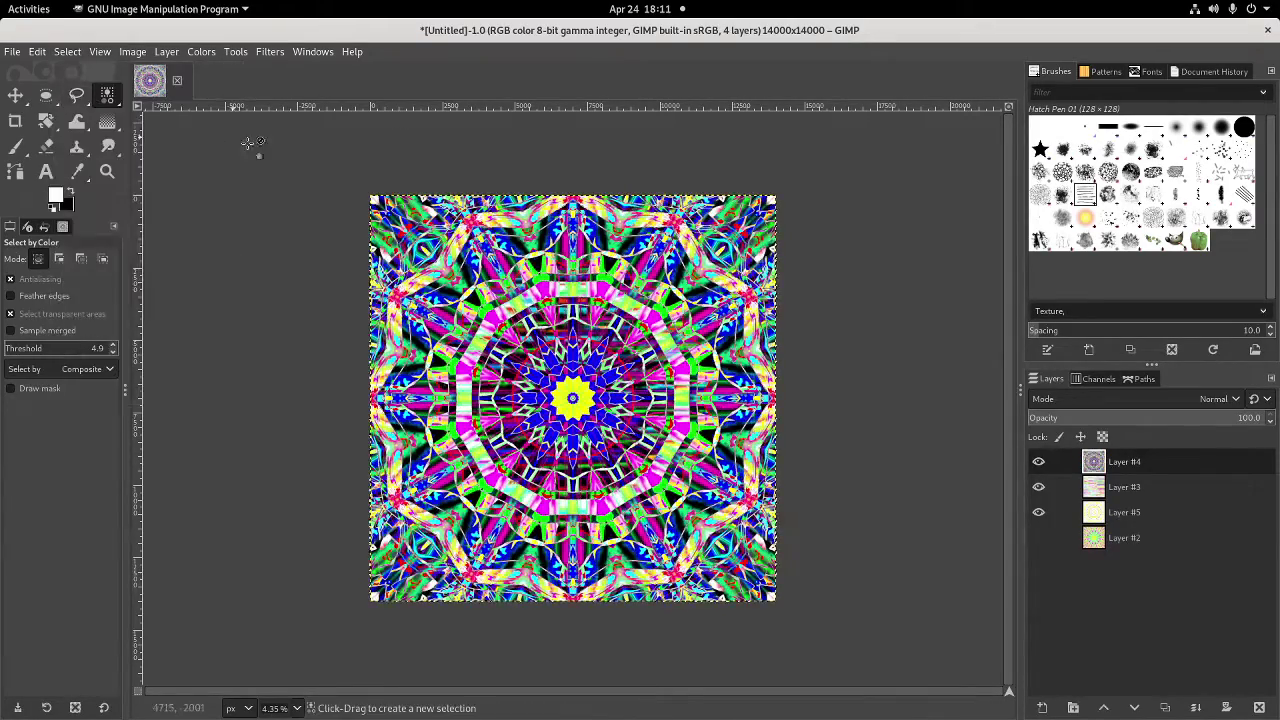
Duplicate Layer #4 and apply a Kaleidoscope to the copy with 12 mirrors, Trim X and Trim Y 0.500, and Zoom 60.04
right_click(1103, 463)
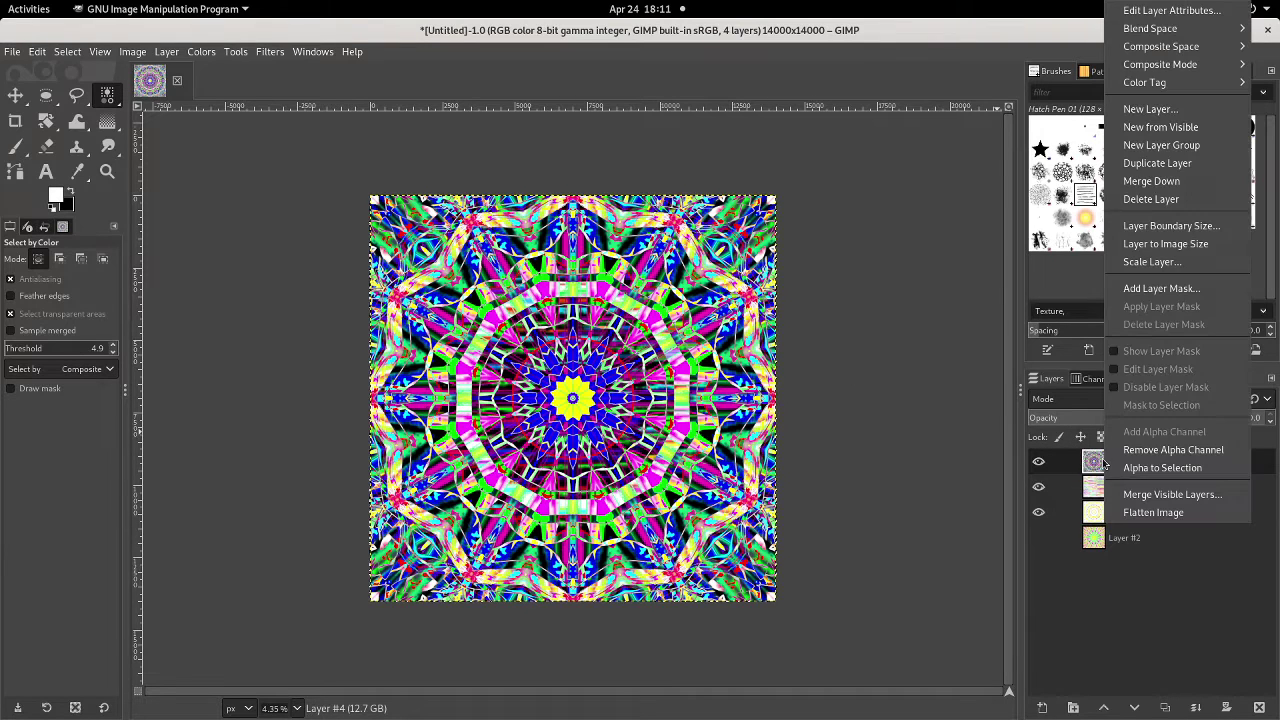
left_click(1152, 163)
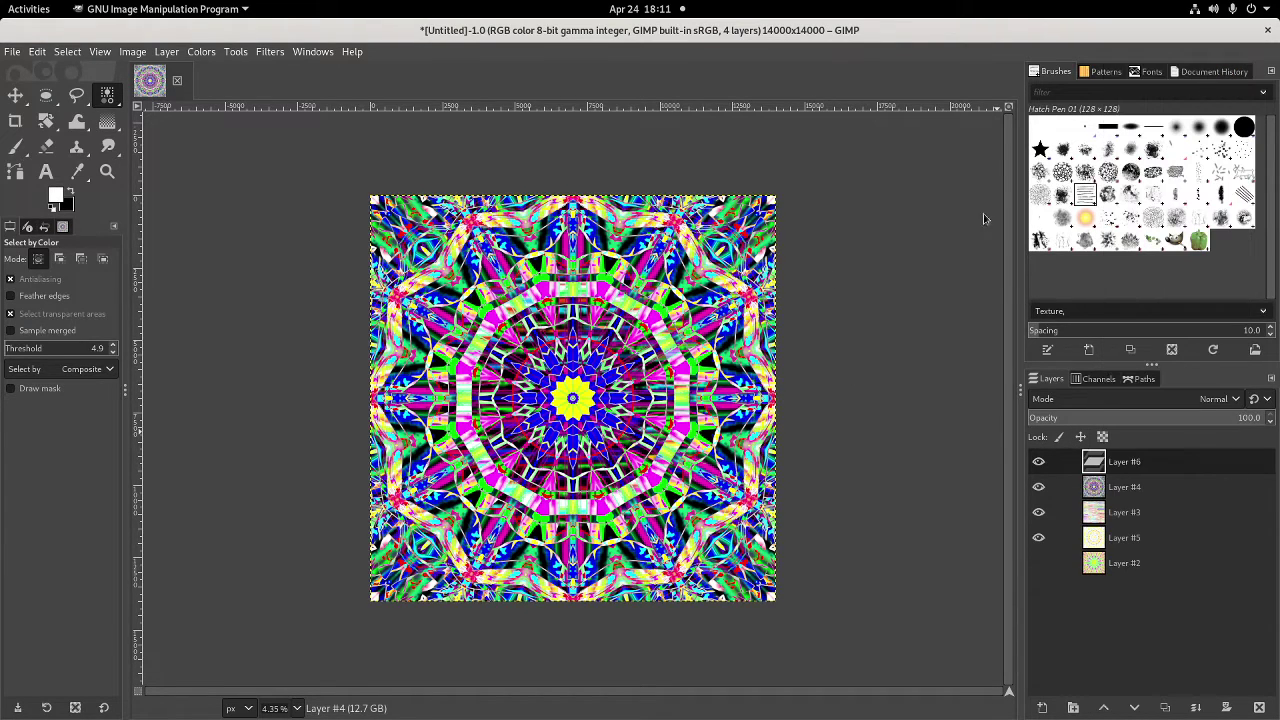
left_click(268, 52)
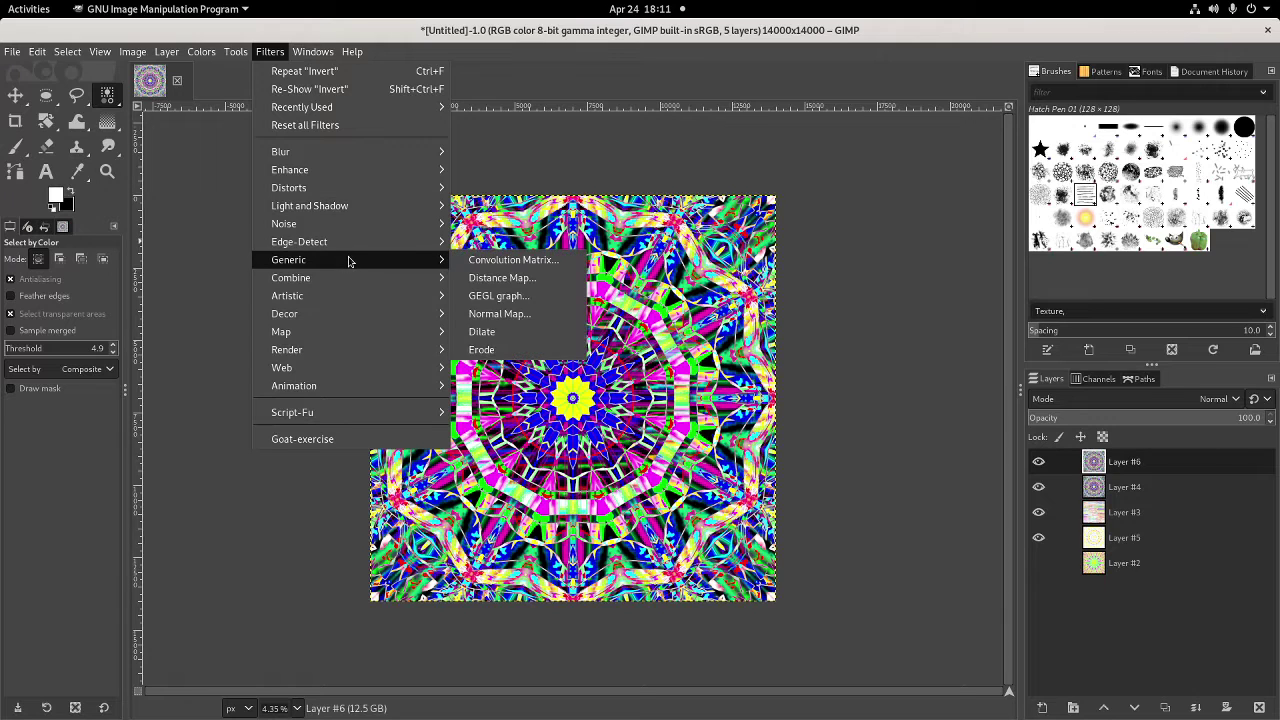
mouse_move(355, 190)
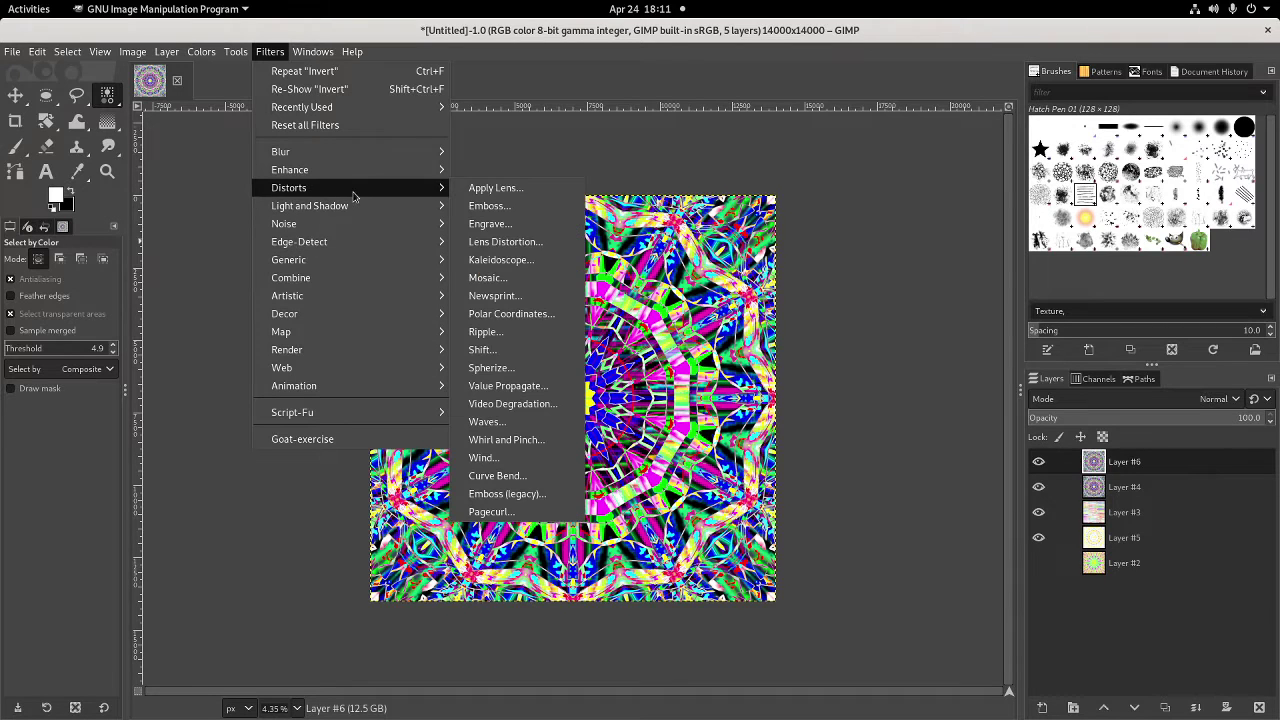
left_click(484, 262)
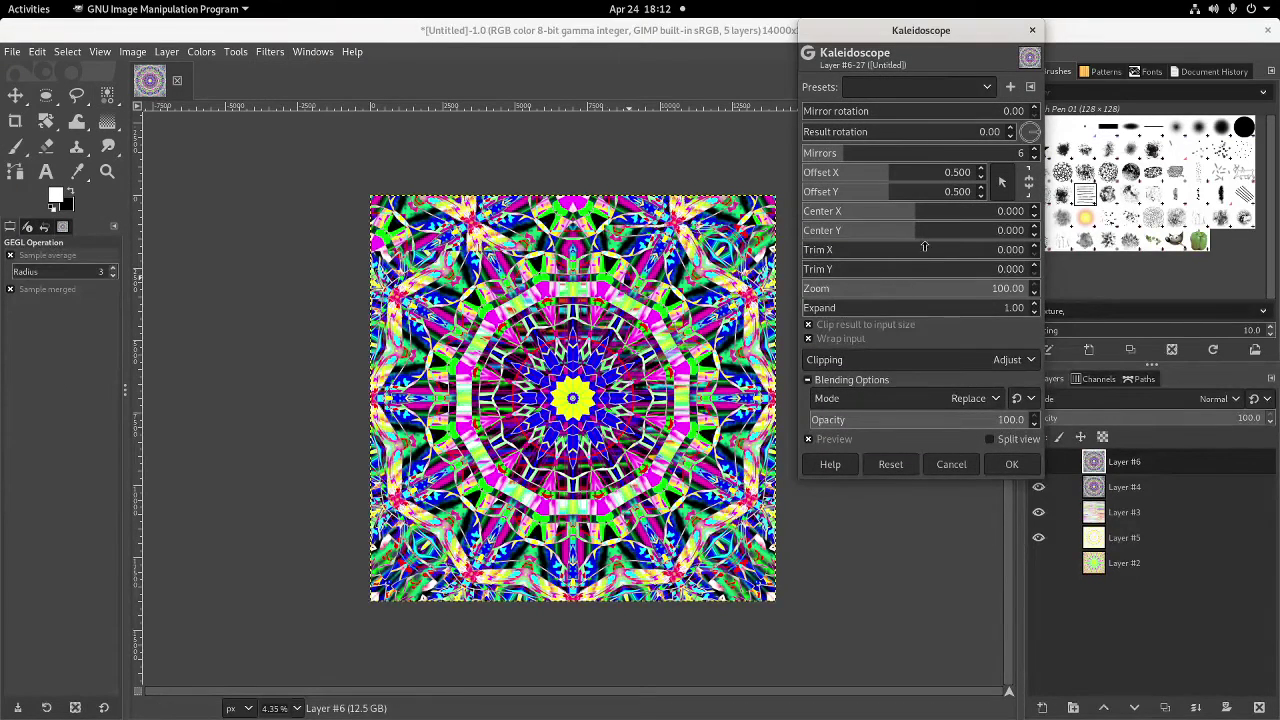
left_click_drag(918, 251, 1020, 262)
left_click(1020, 268)
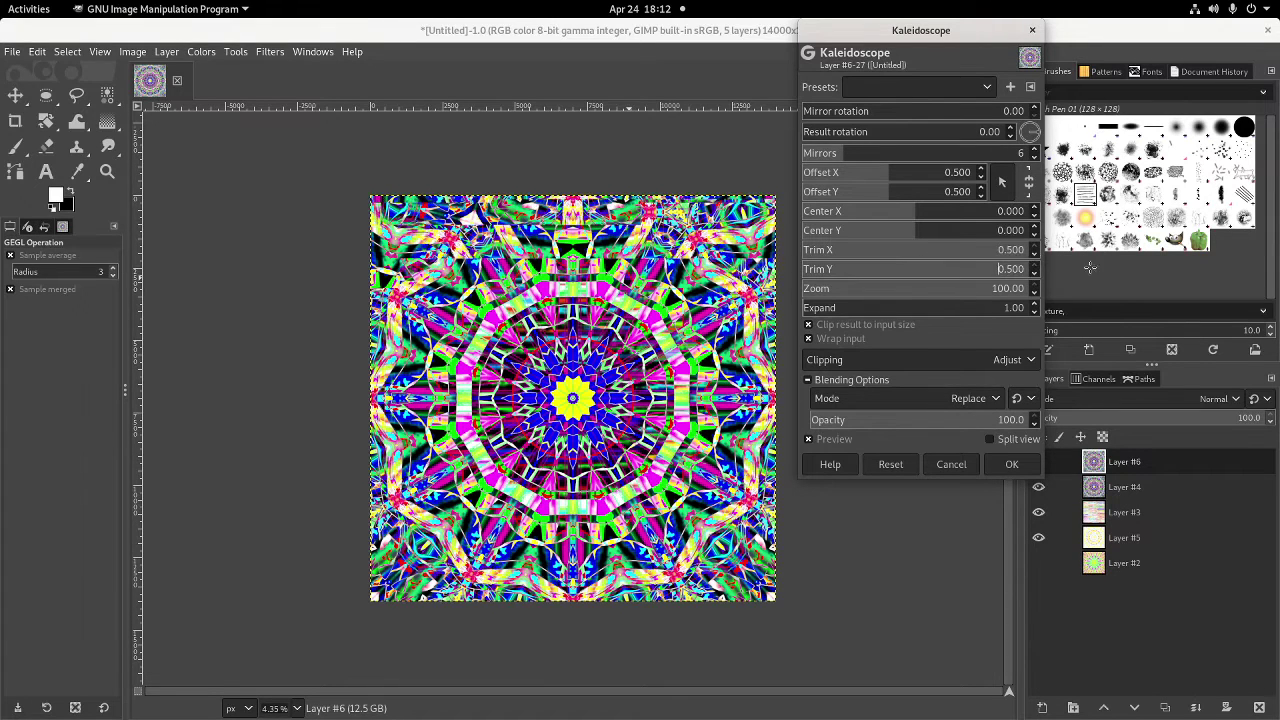
left_click_drag(948, 153, 905, 153)
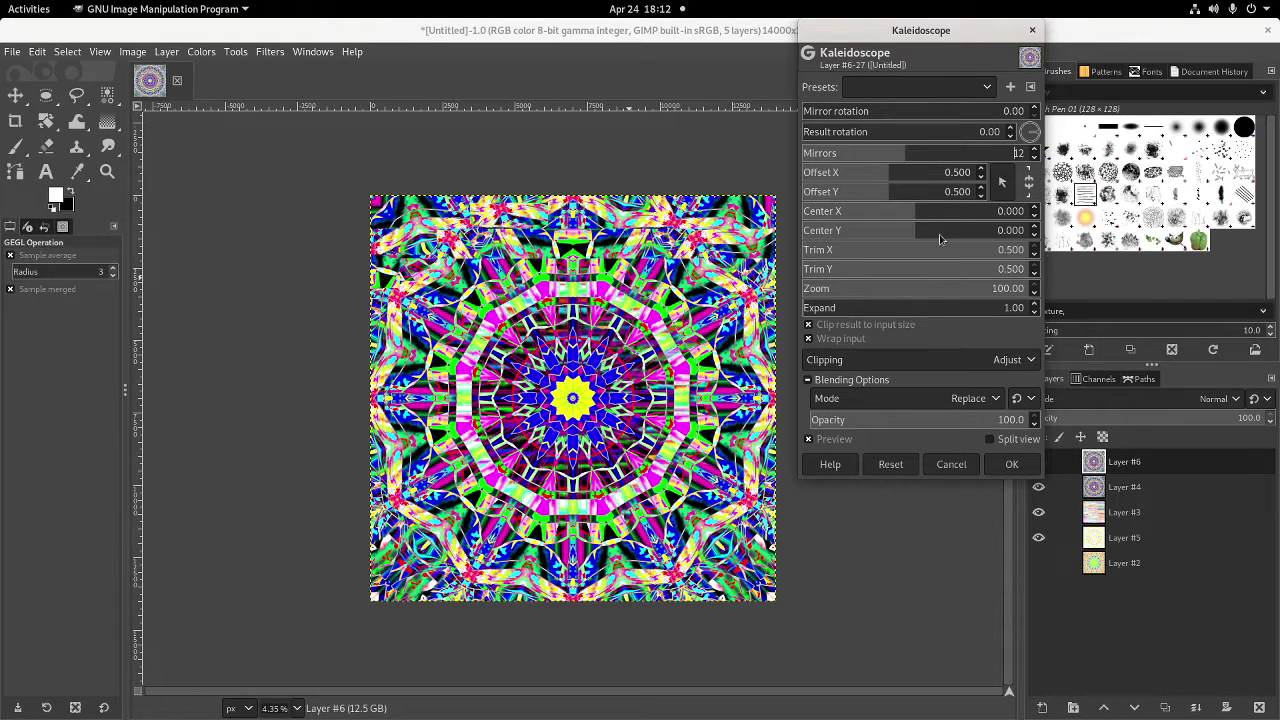
left_click(937, 288)
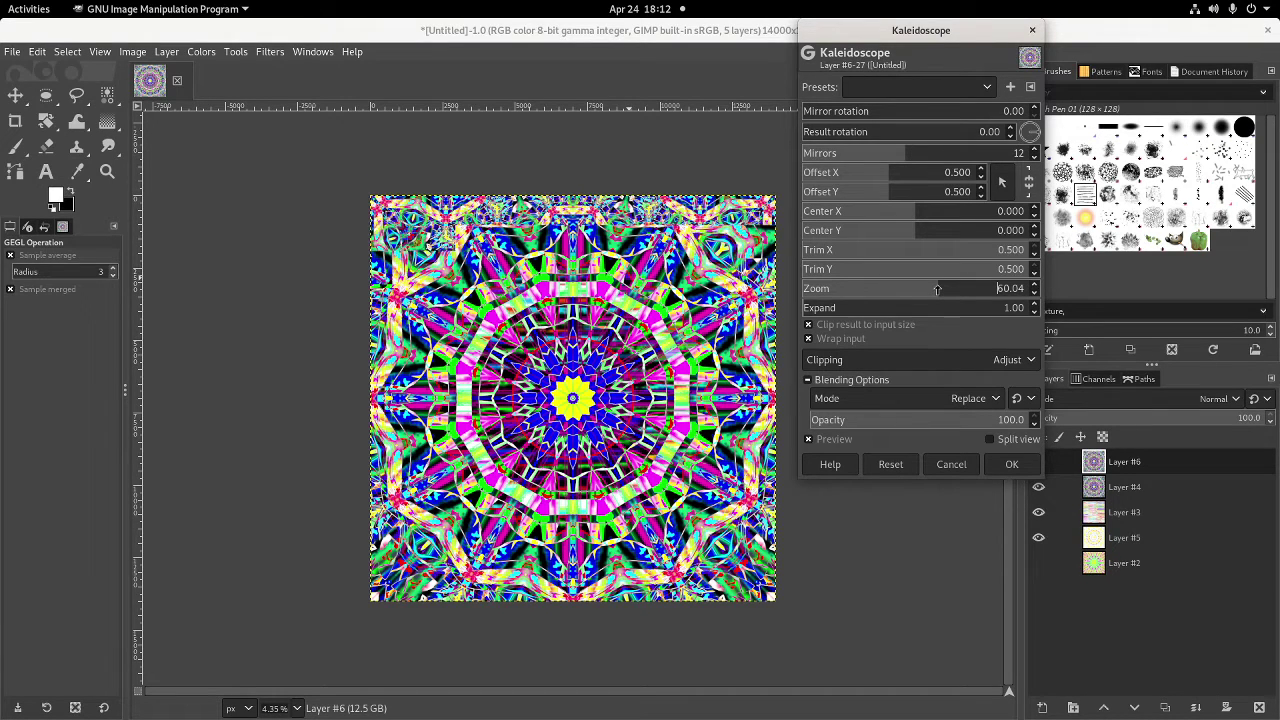
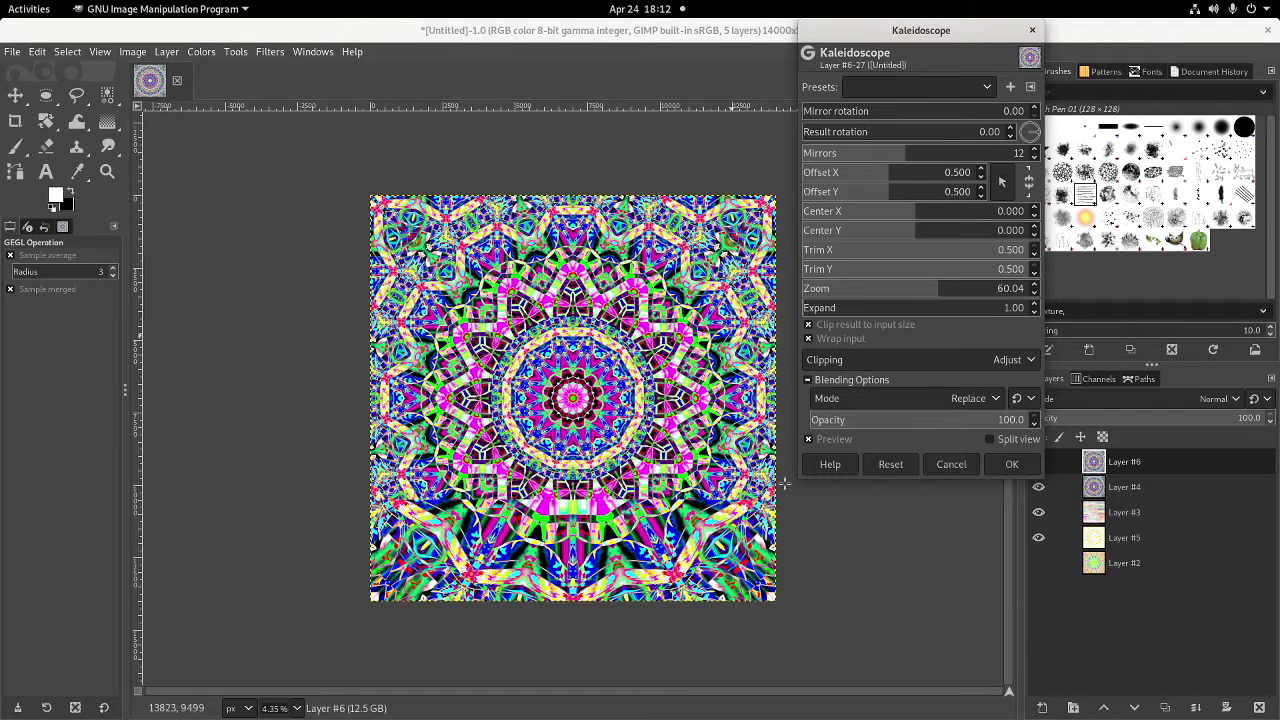
left_click(1012, 466)
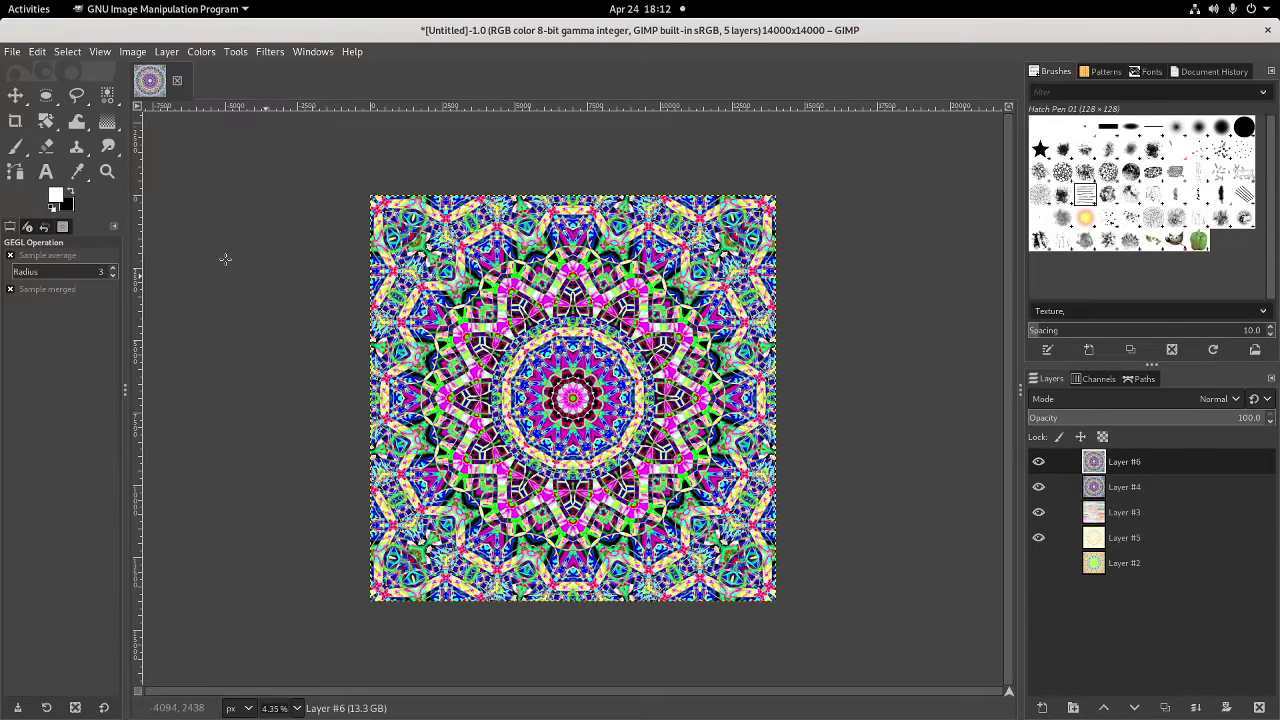
In Hue-Saturation for Layer #6, set the magenta hue to 99.9 and the blue hue to 142.7
left_click(202, 53)
left_click(215, 123)
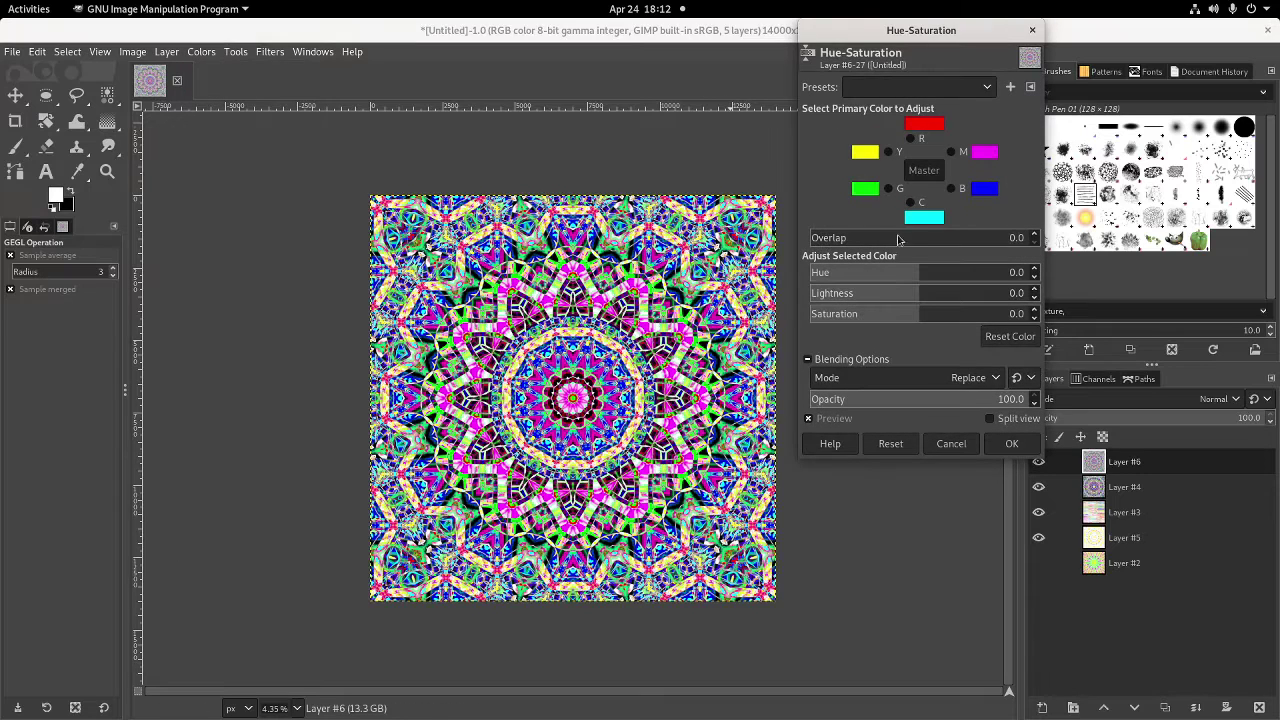
left_click(951, 151)
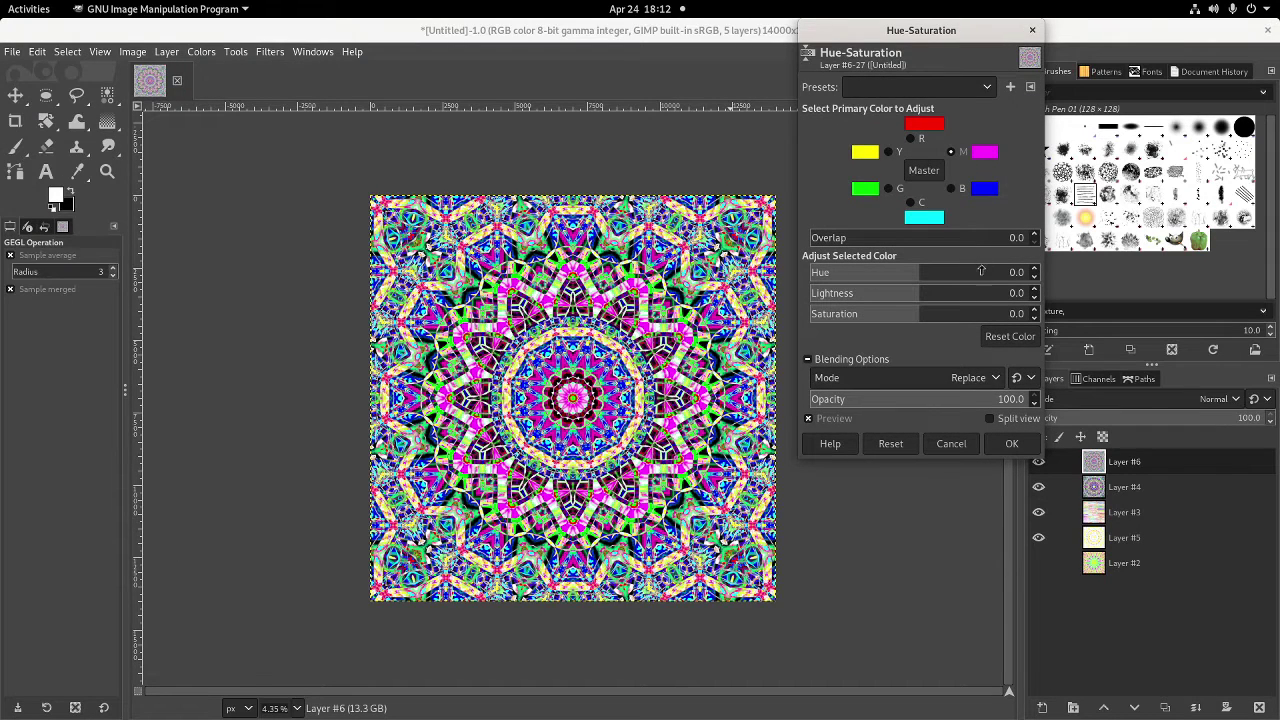
mouse_move(981, 272)
left_mouse_down()
mouse_move(1052, 280)
mouse_move(968, 290)
mouse_move(980, 284)
left_mouse_up()
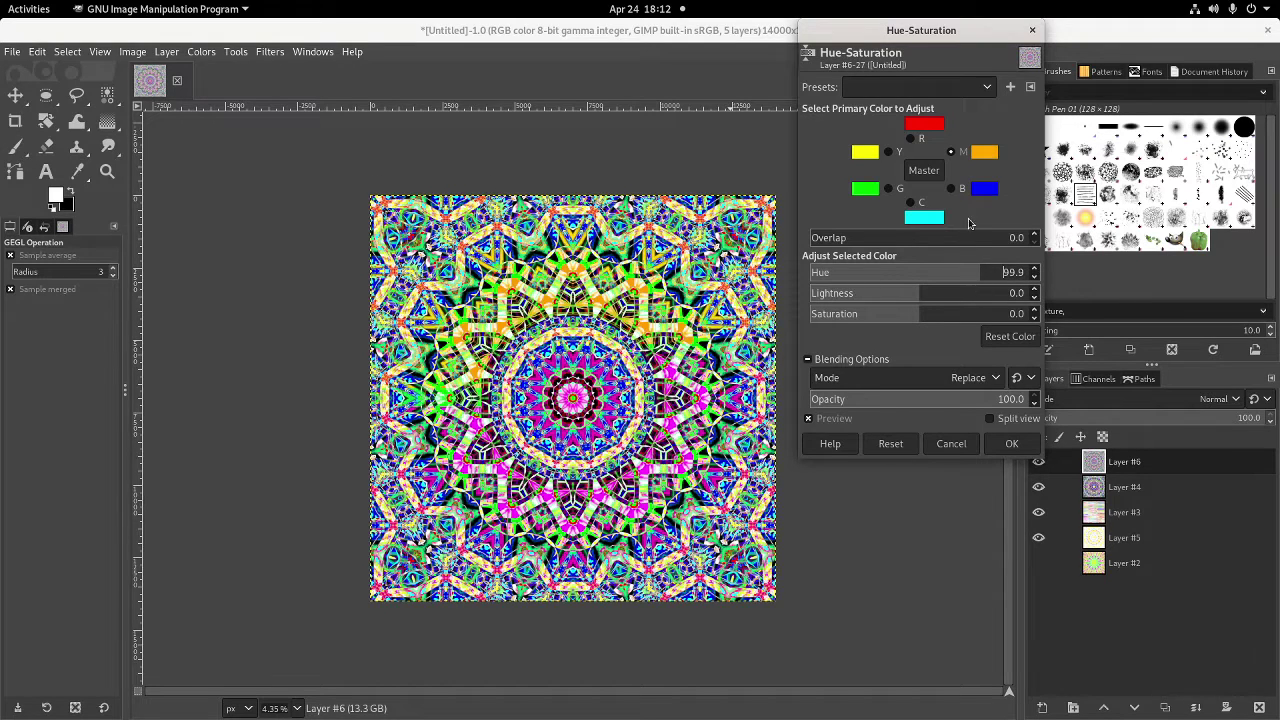
left_click(952, 189)
left_click(939, 279)
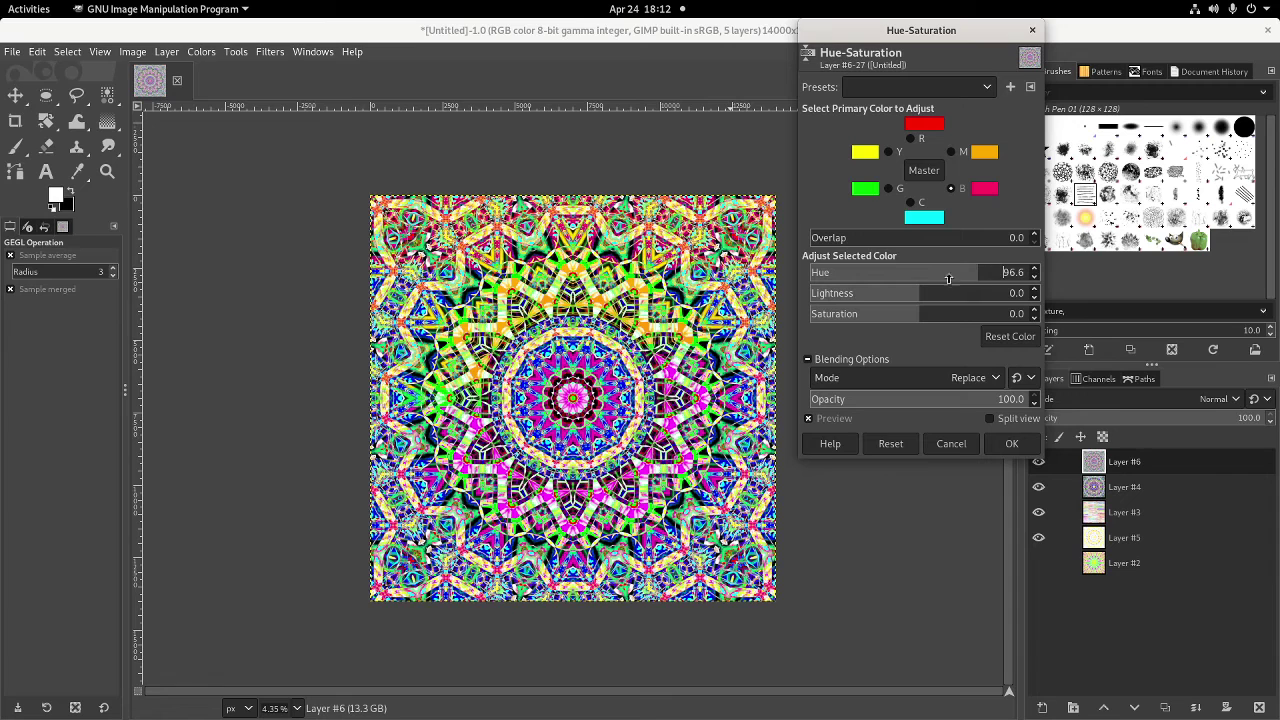
left_click_drag(939, 279, 1003, 276)
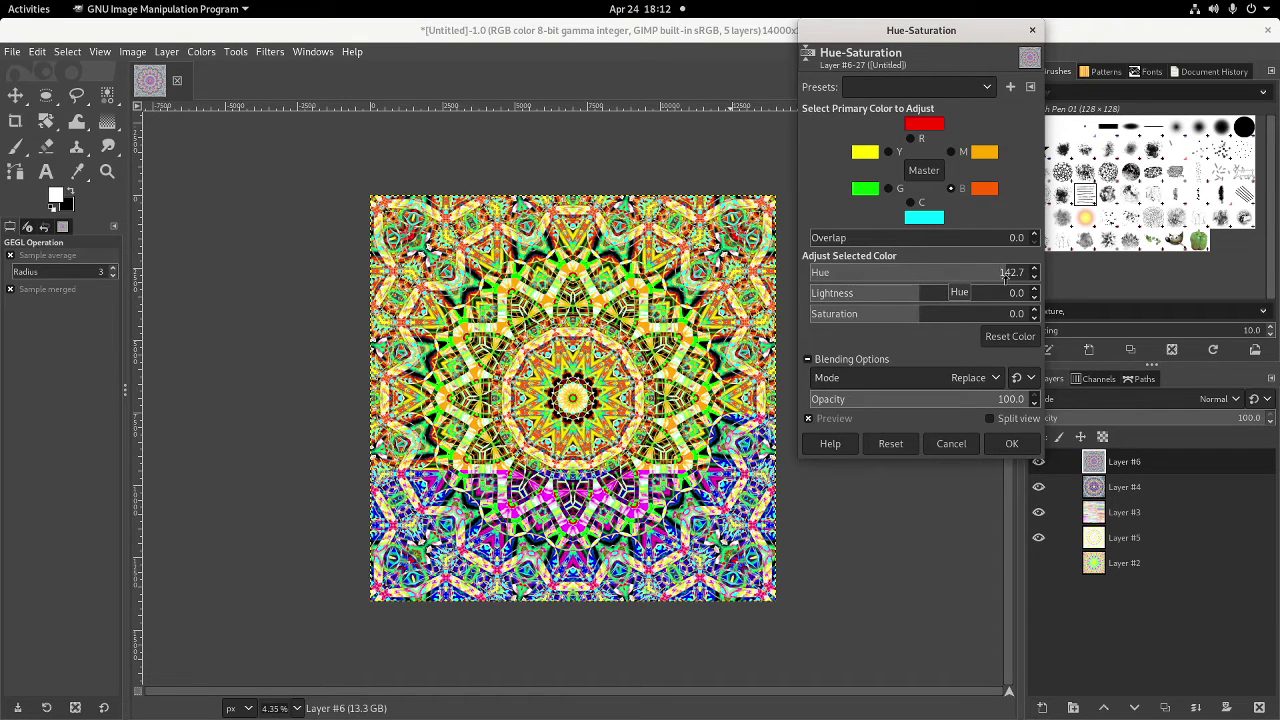
Set the green hue to 65.9 and the red lightness to -100, and apply the Hue-Saturation adjustment
left_click(888, 188)
left_click(958, 275)
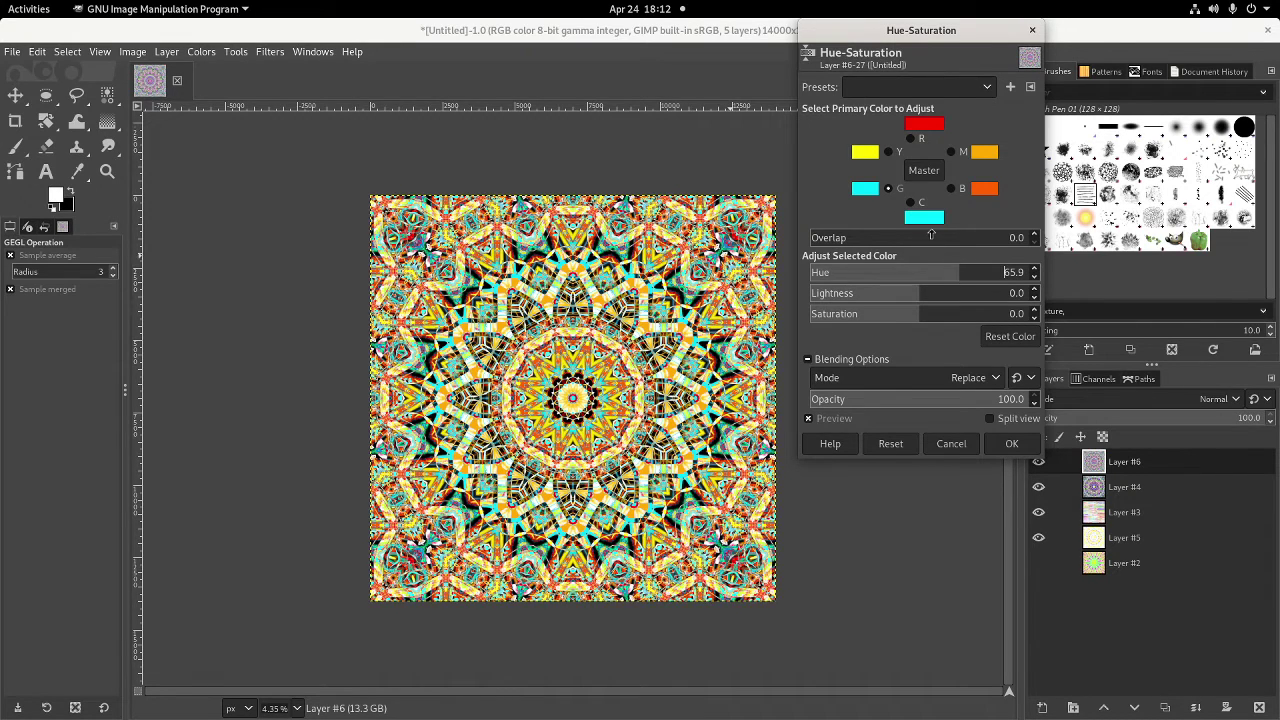
left_click(911, 139)
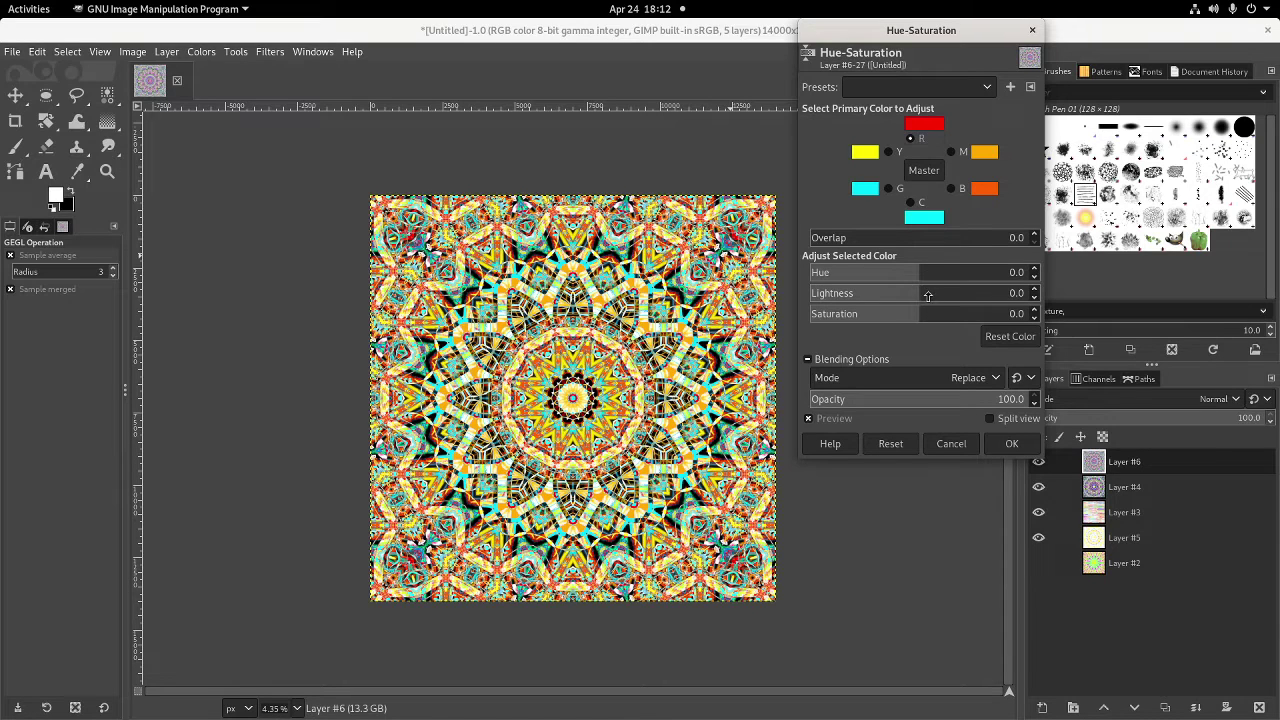
left_click_drag(927, 296, 815, 296)
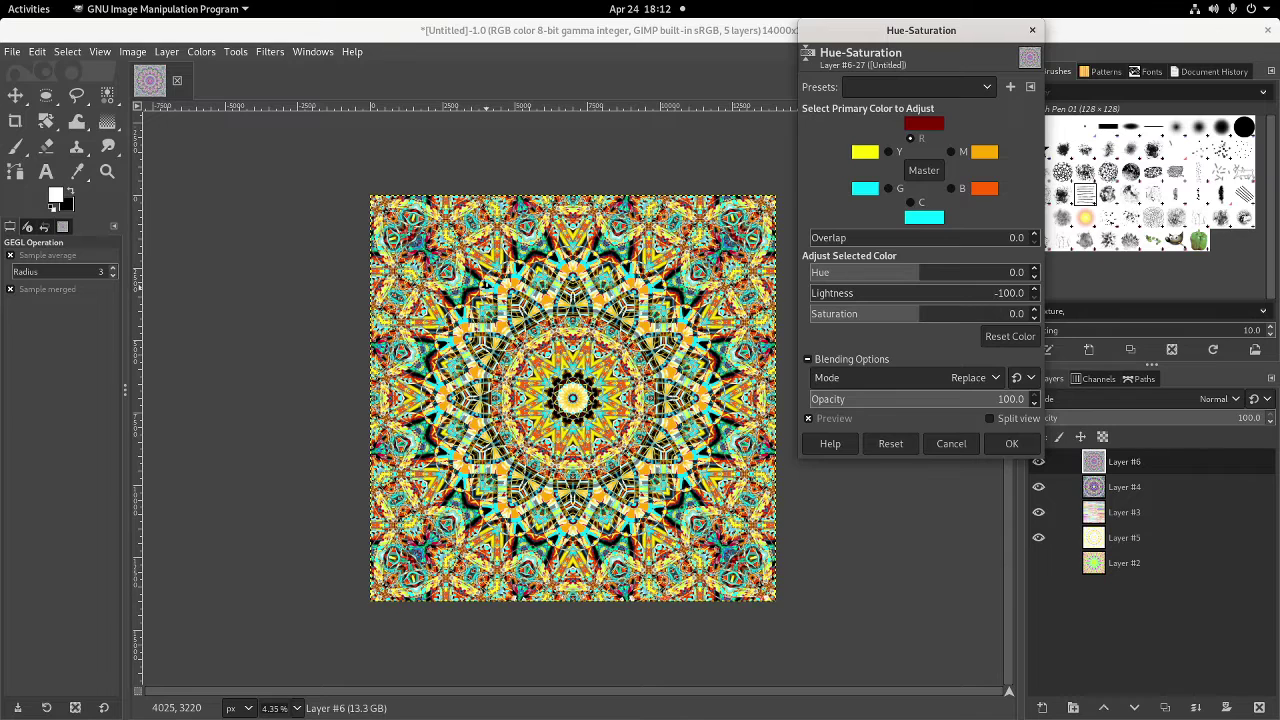
left_click(1012, 445)
Apply a Color Balance to the midtones of Layer #6 with Magenta–Green at -27.6 and Yellow–Blue at 21.3
left_click(201, 52)
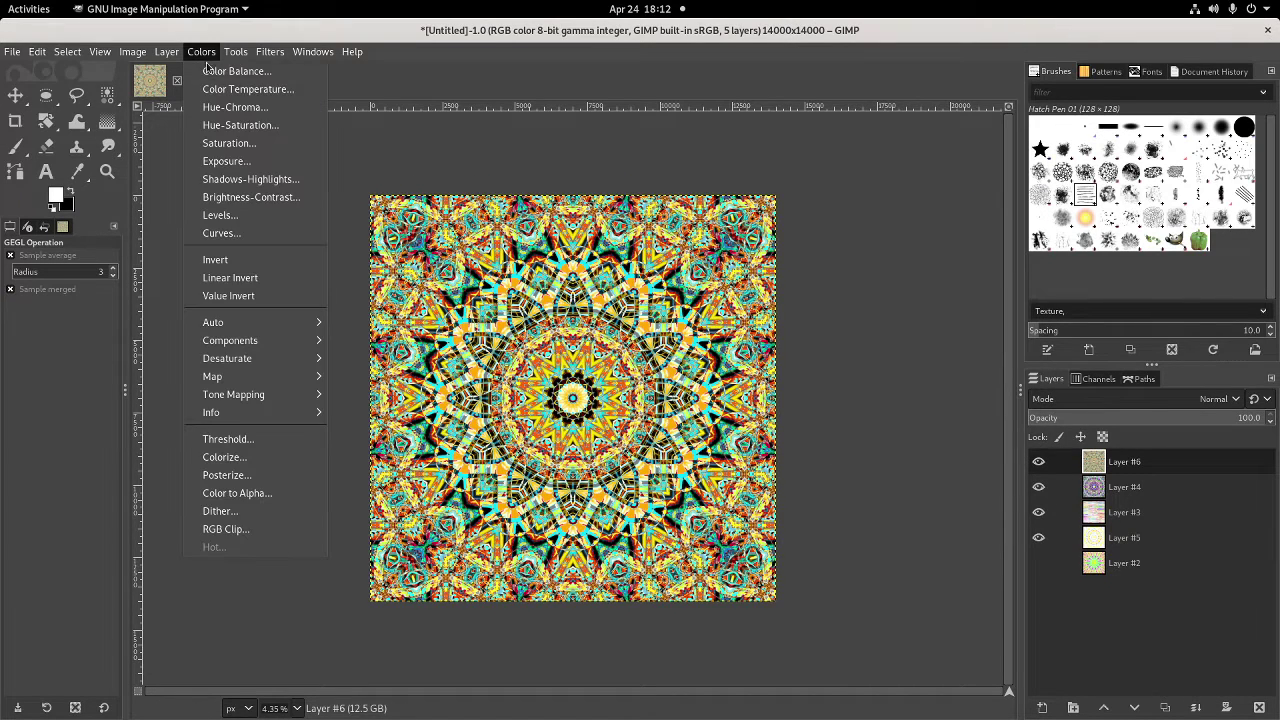
left_click(230, 69)
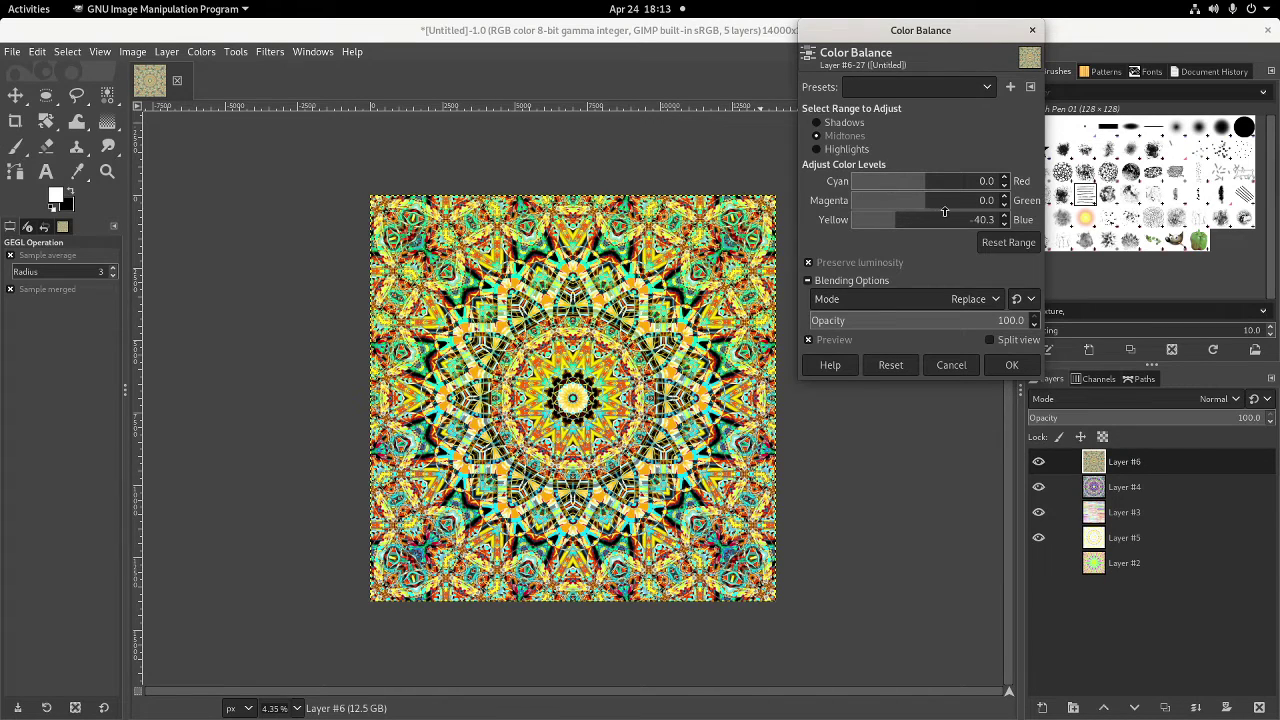
left_click_drag(944, 205, 940, 219)
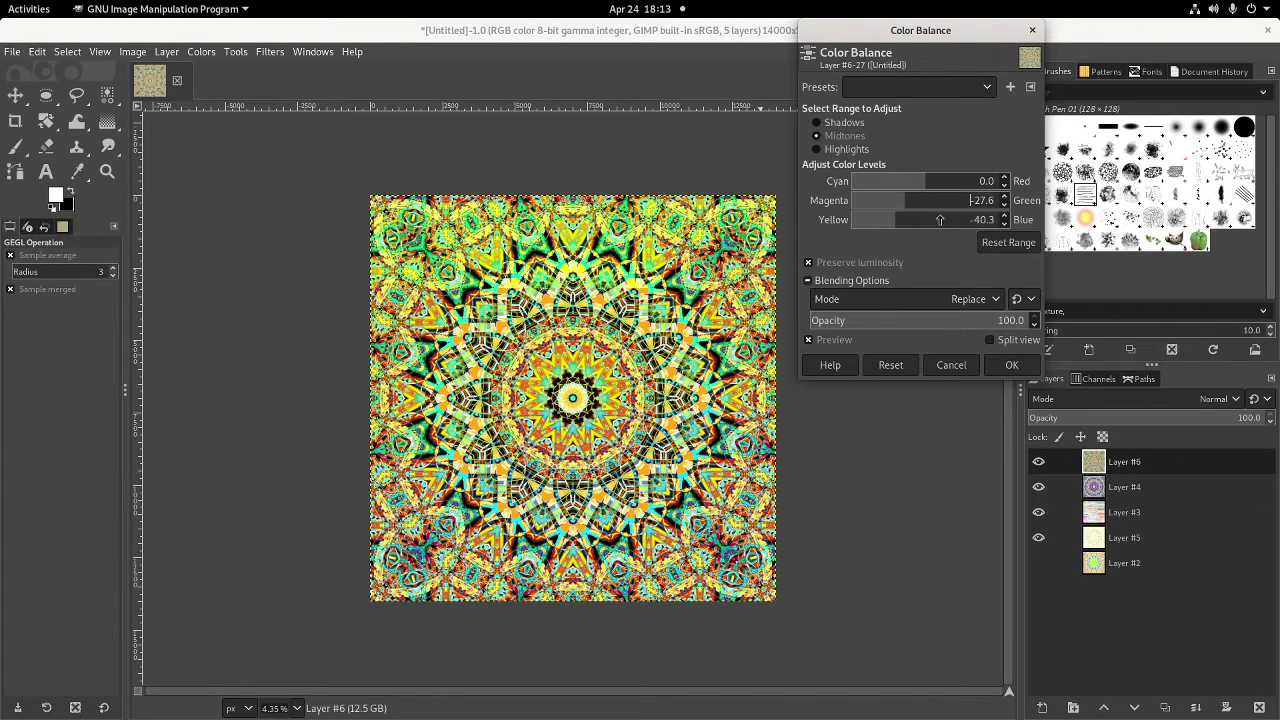
left_click(940, 219)
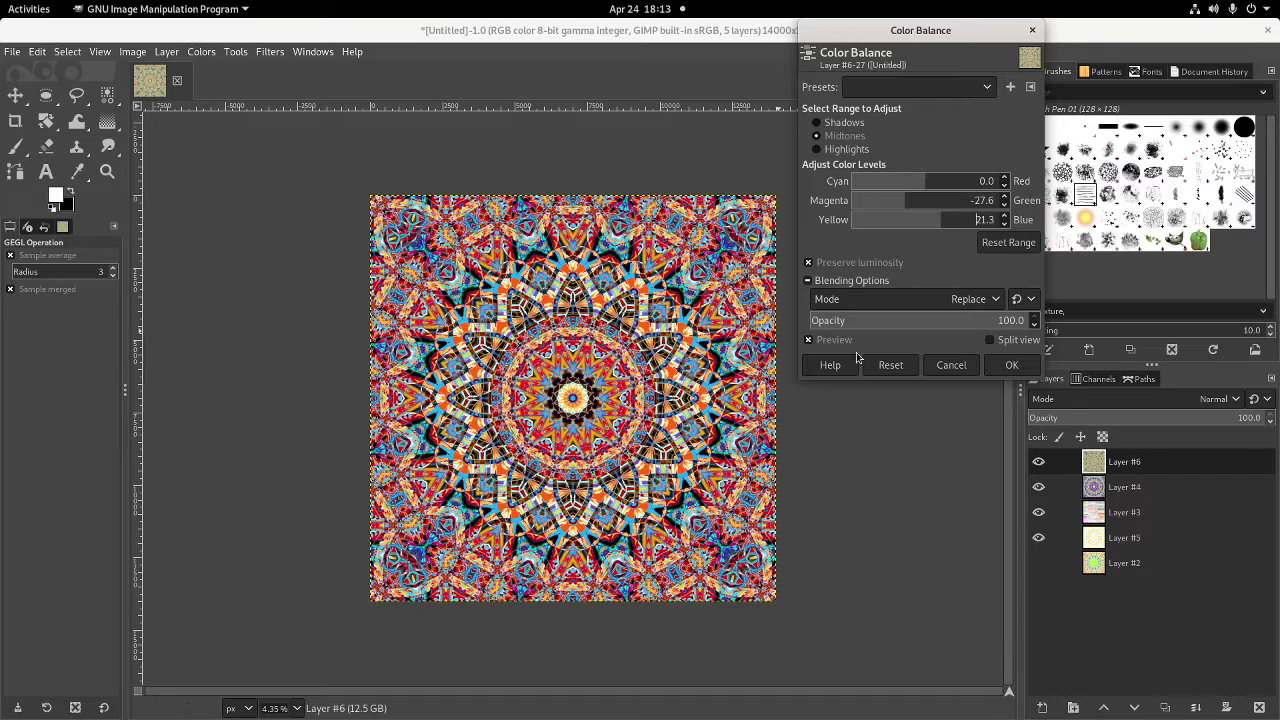
left_click(1010, 366)
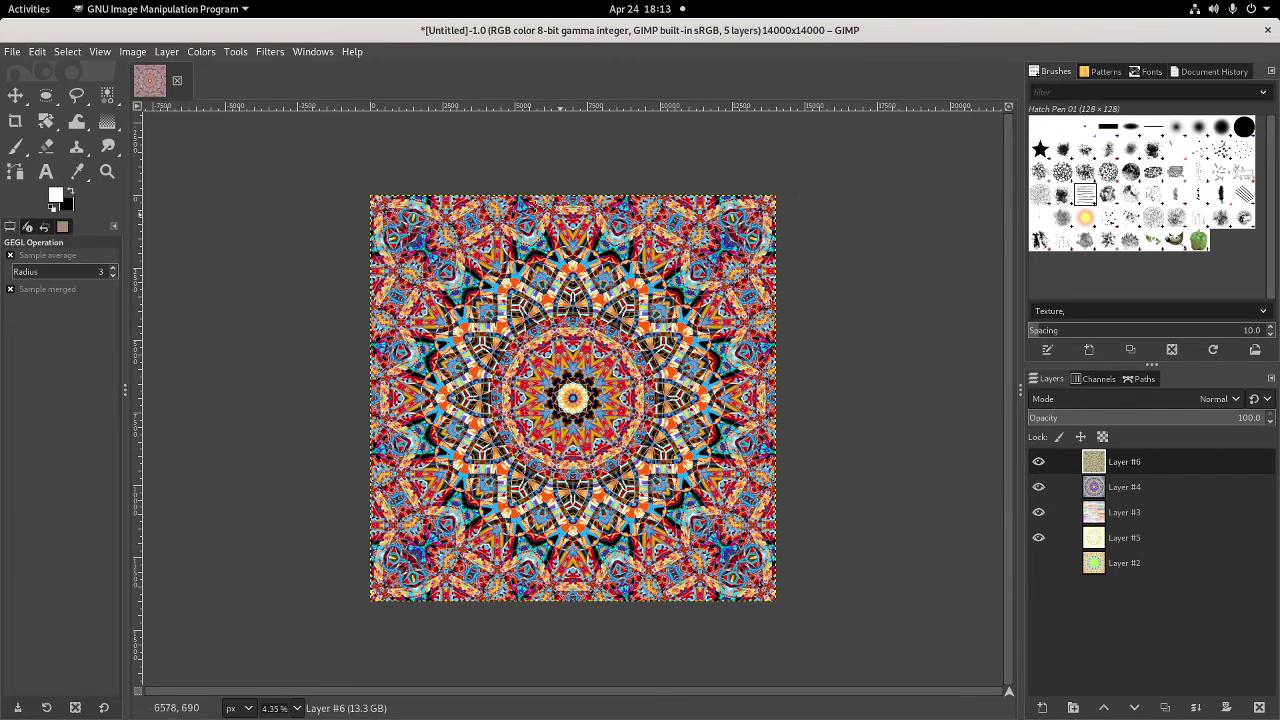
Adjust Layer #6 to a brightness of -40 and a contrast of 108
left_click(166, 51)
left_click(240, 197)
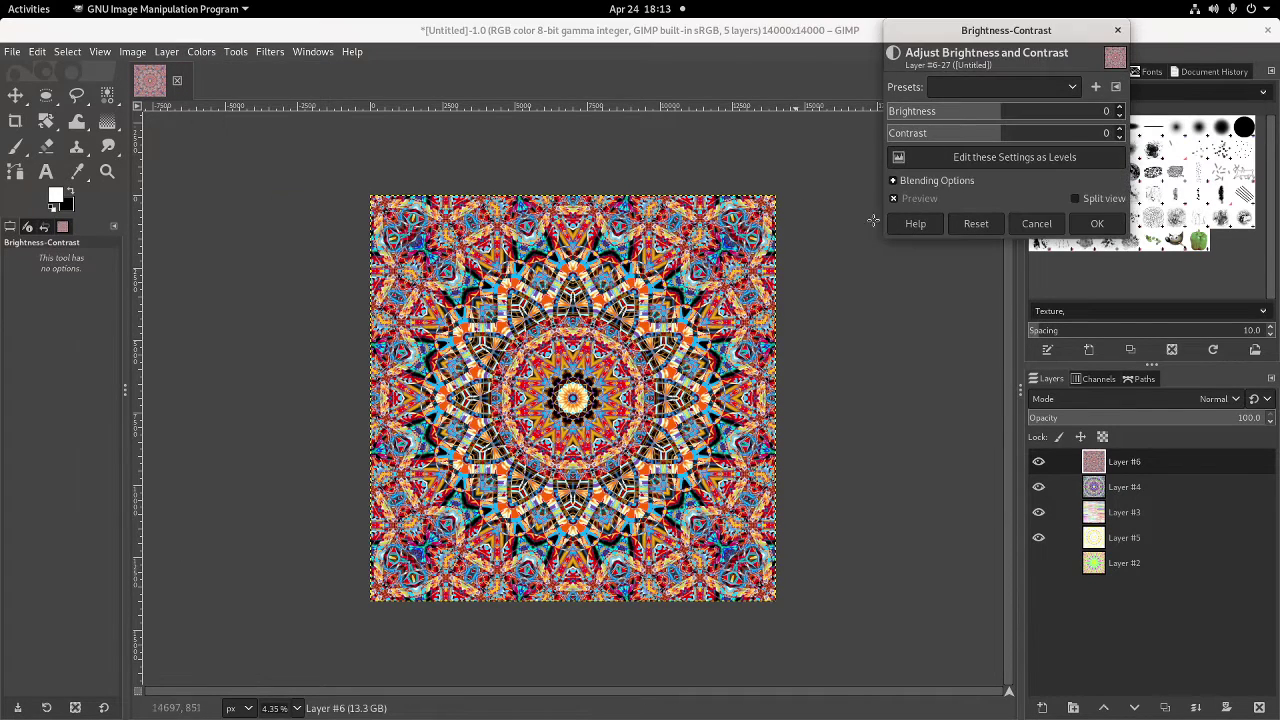
left_click(1070, 136)
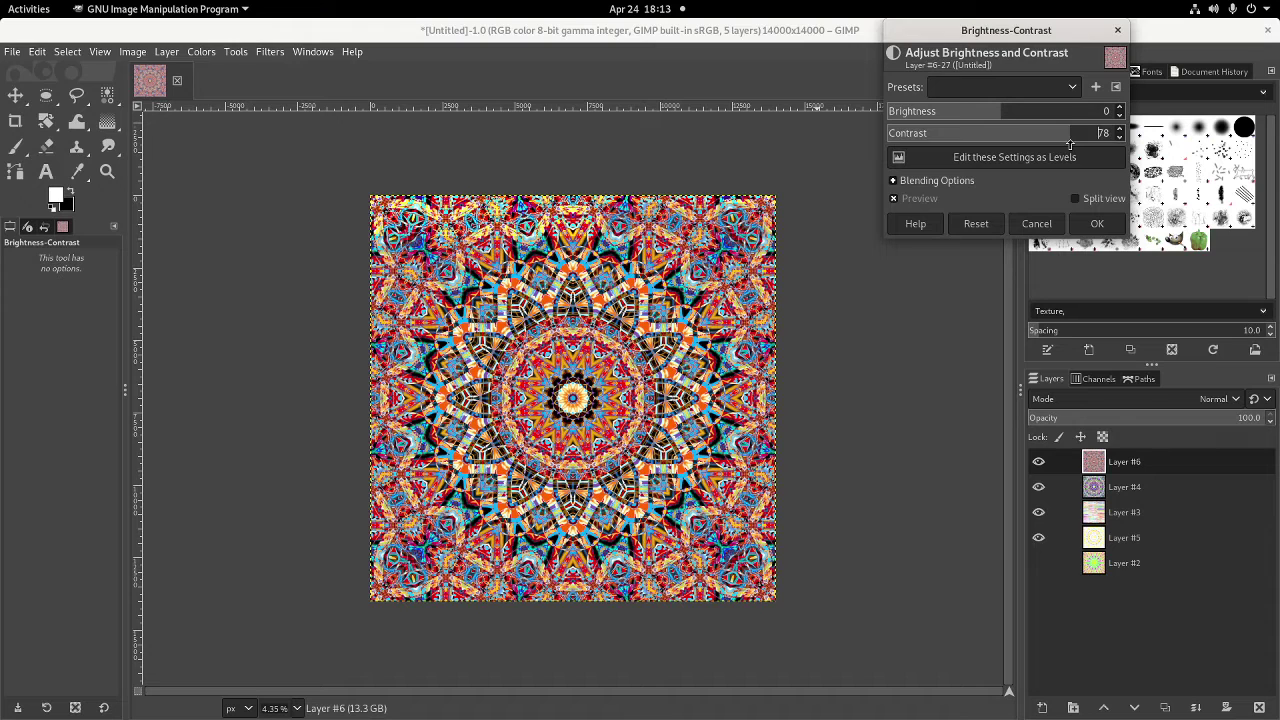
left_click(963, 116)
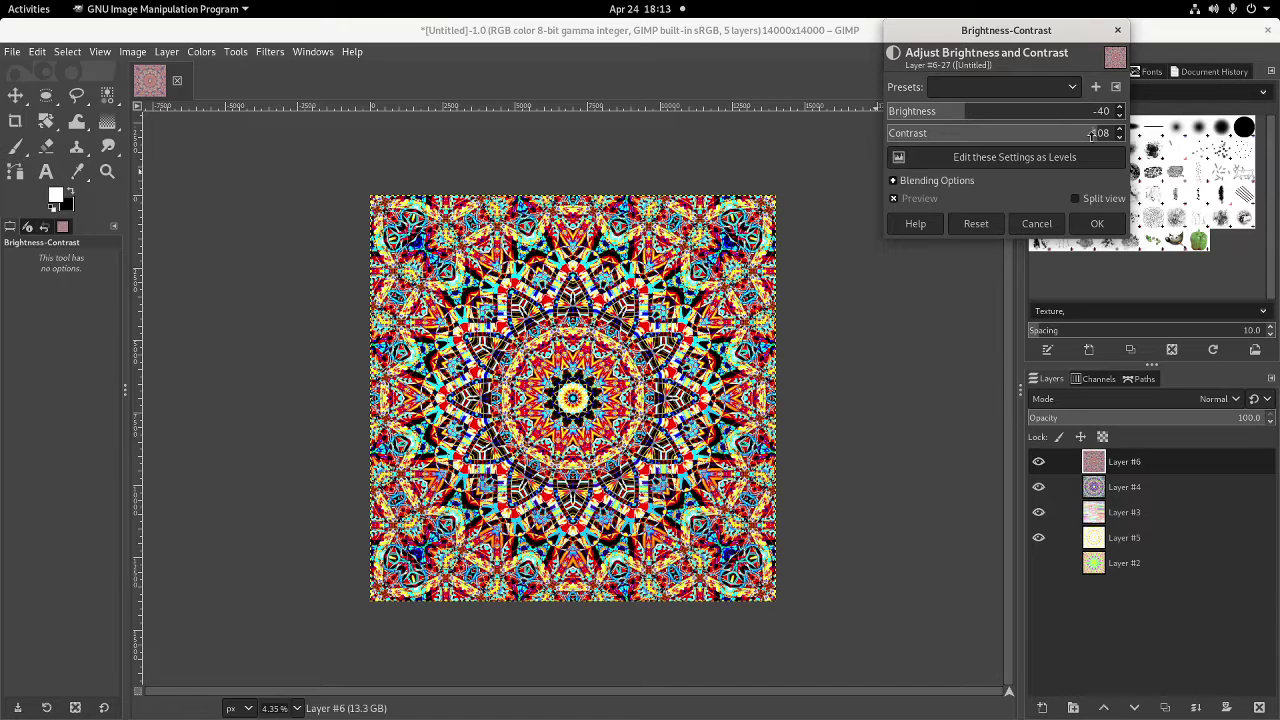
left_click(1097, 223)
Start another Hue-Saturation adjustment on Layer #6 with cyan at hue -11.0, lightness 32.9 and saturation -37.2
left_click(205, 54)
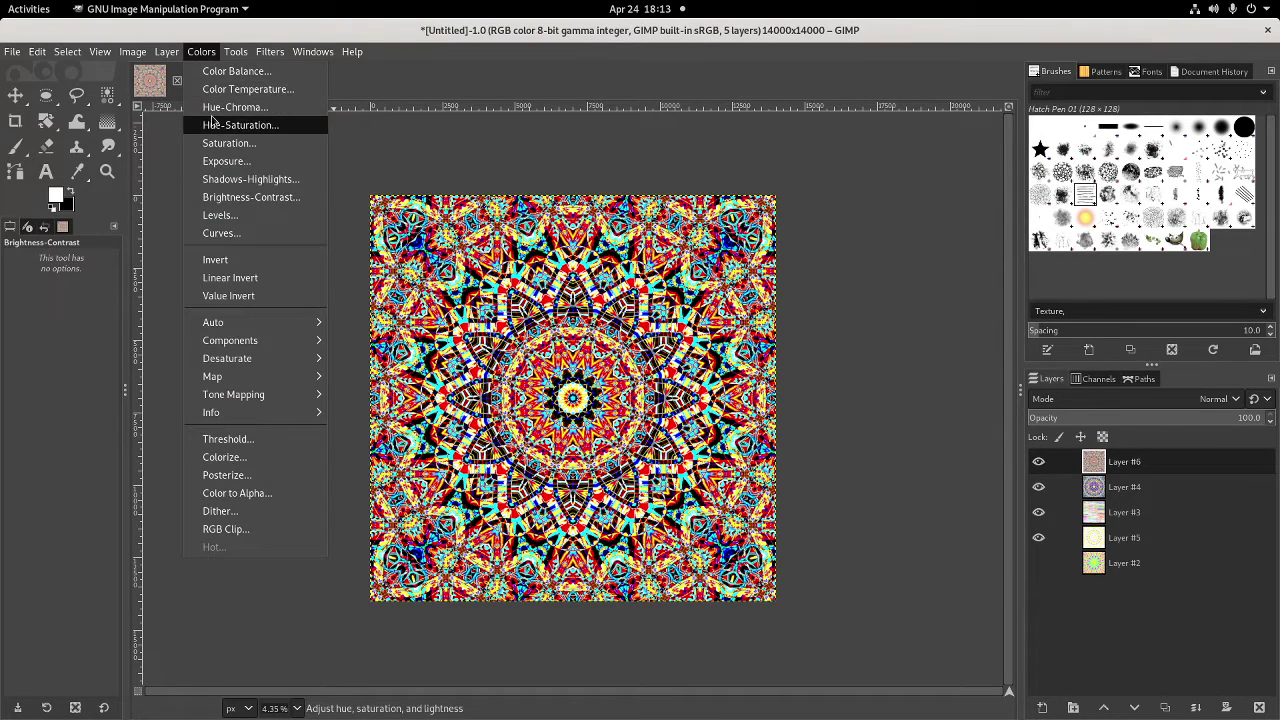
left_click(290, 123)
left_click(916, 204)
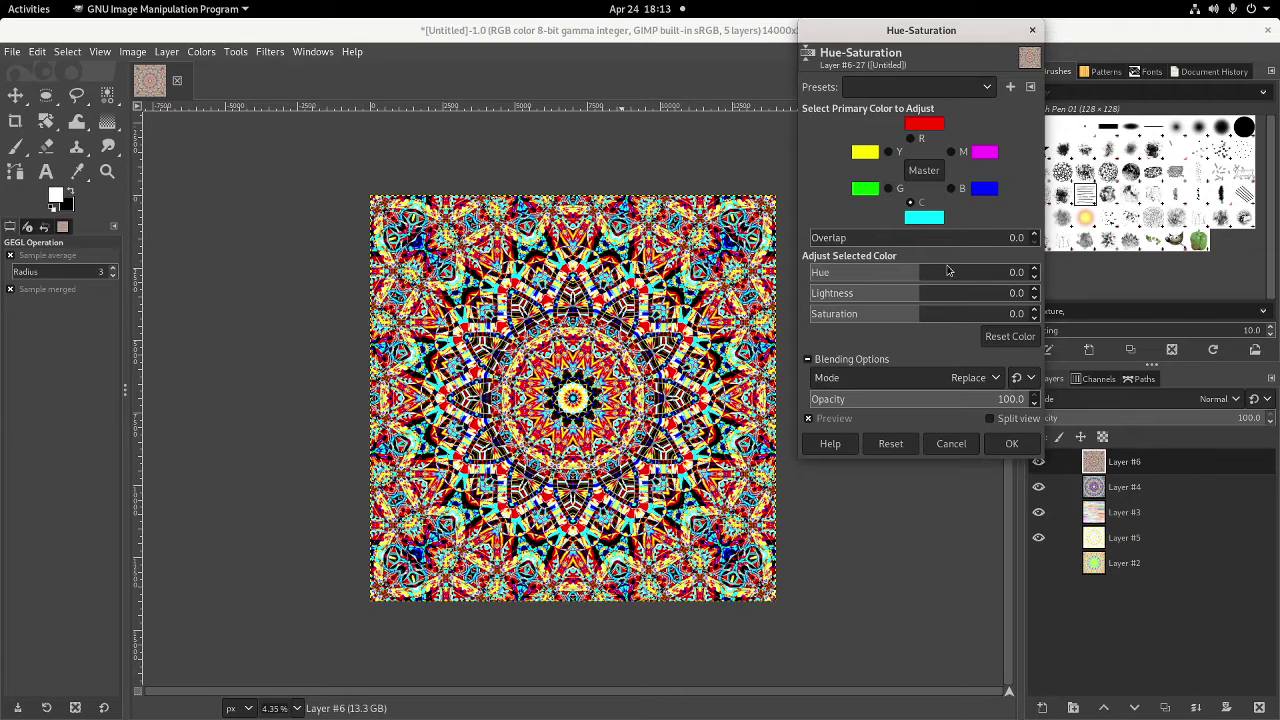
left_click_drag(948, 271, 870, 314)
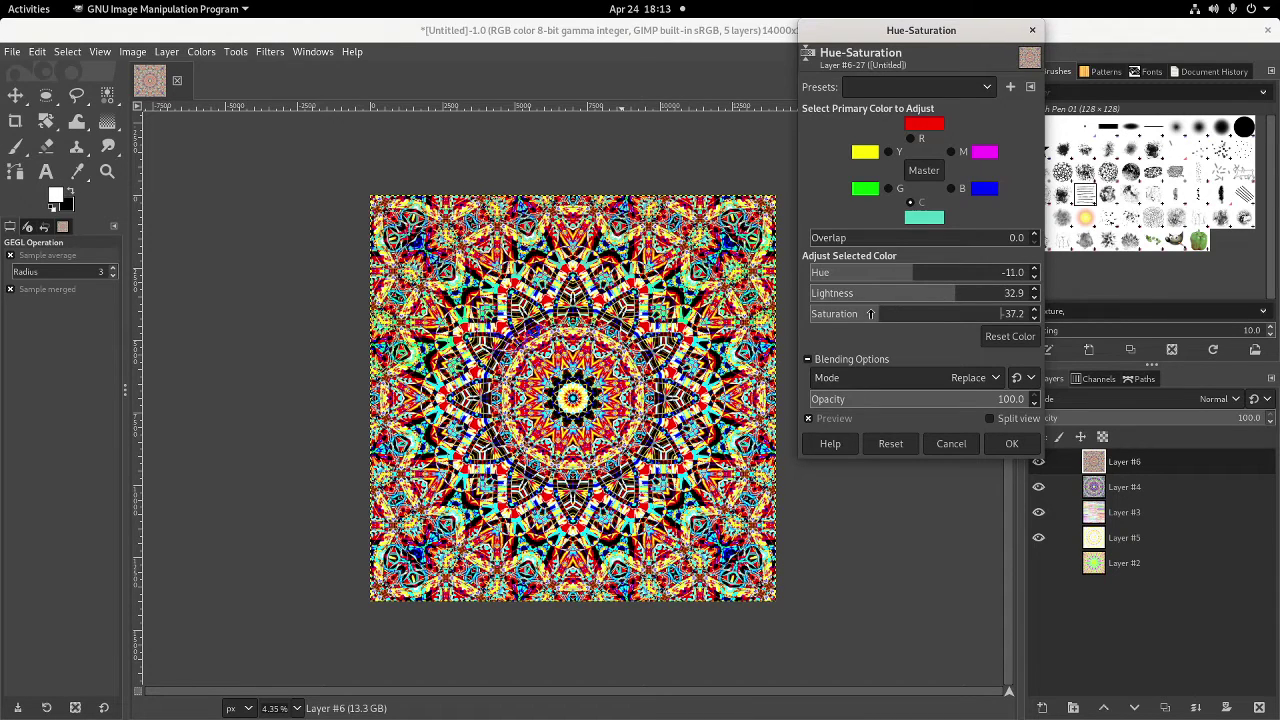
Set the hue of the red range to 46.1 so the reds turn golden yellow
left_click(914, 139)
left_click(967, 271)
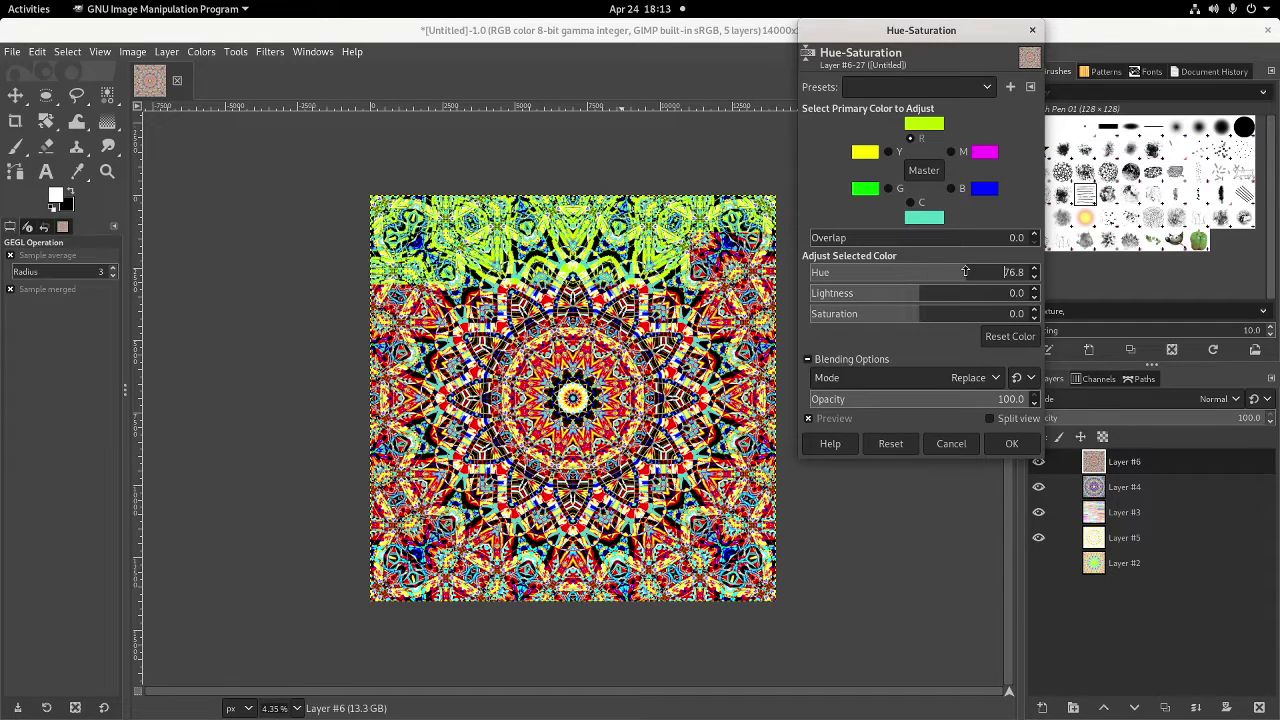
mouse_move(967, 271)
left_mouse_down()
mouse_move(1035, 272)
mouse_move(954, 272)
left_mouse_up()
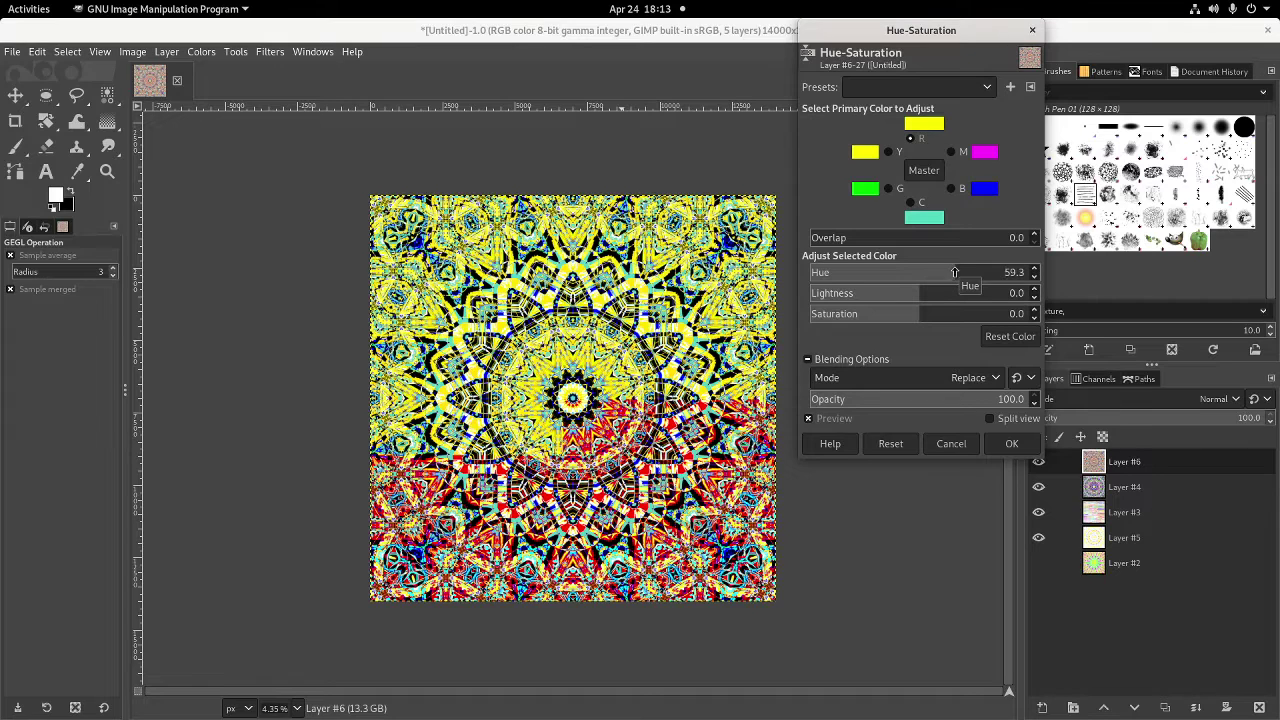
left_click_drag(958, 272, 946, 272)
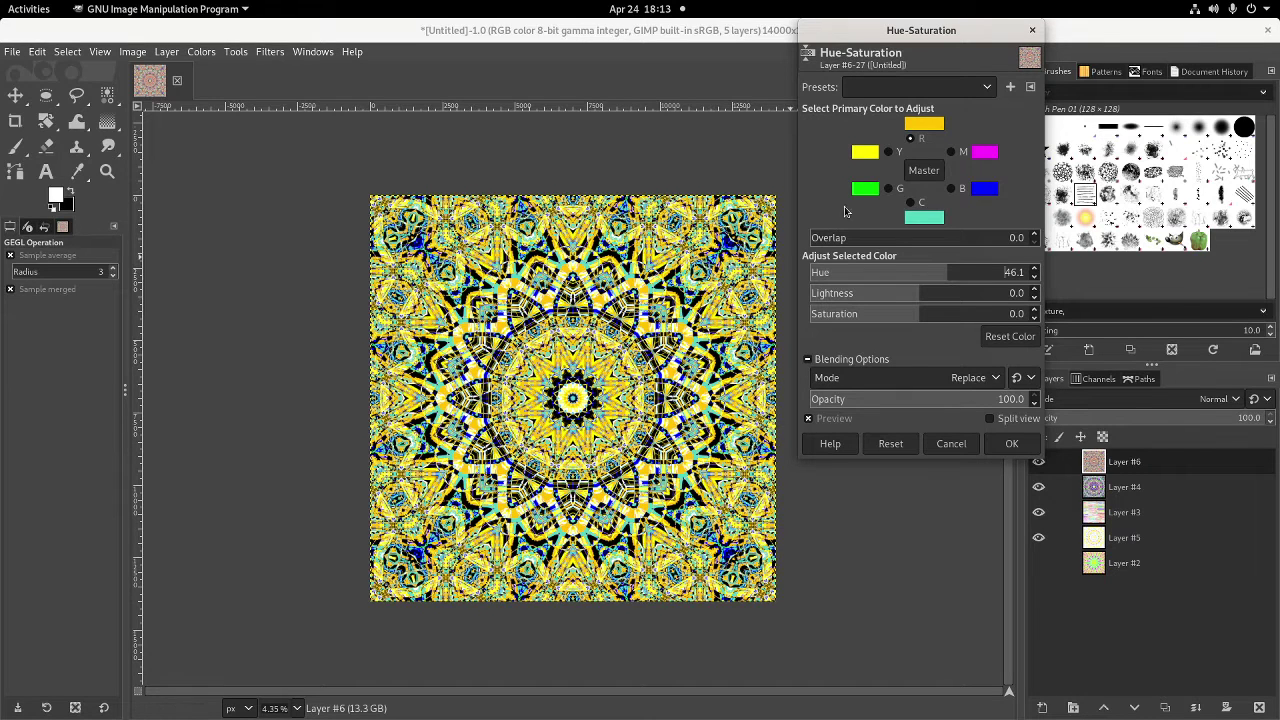
Set the yellow range to hue 103.2, saturation -54.9 and lightness 100
left_click(889, 152)
left_click_drag(895, 277, 990, 285)
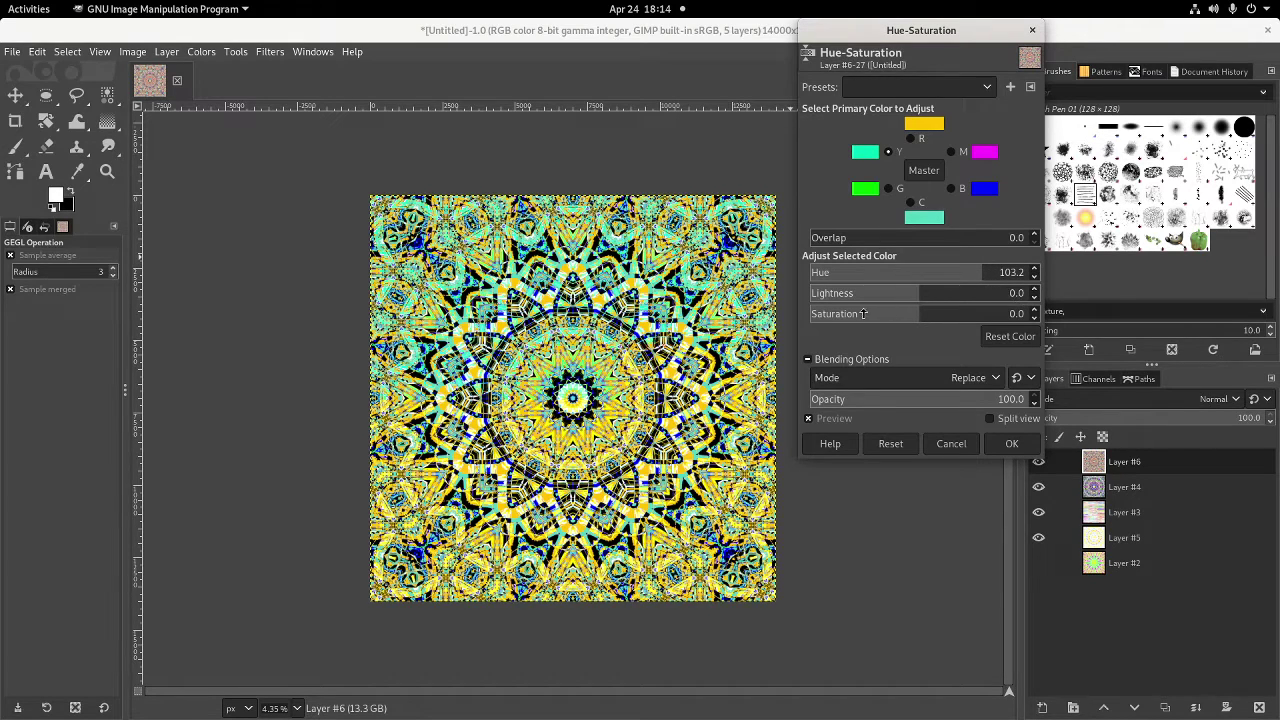
left_click_drag(910, 312, 857, 312)
left_click_drag(965, 293, 1025, 293)
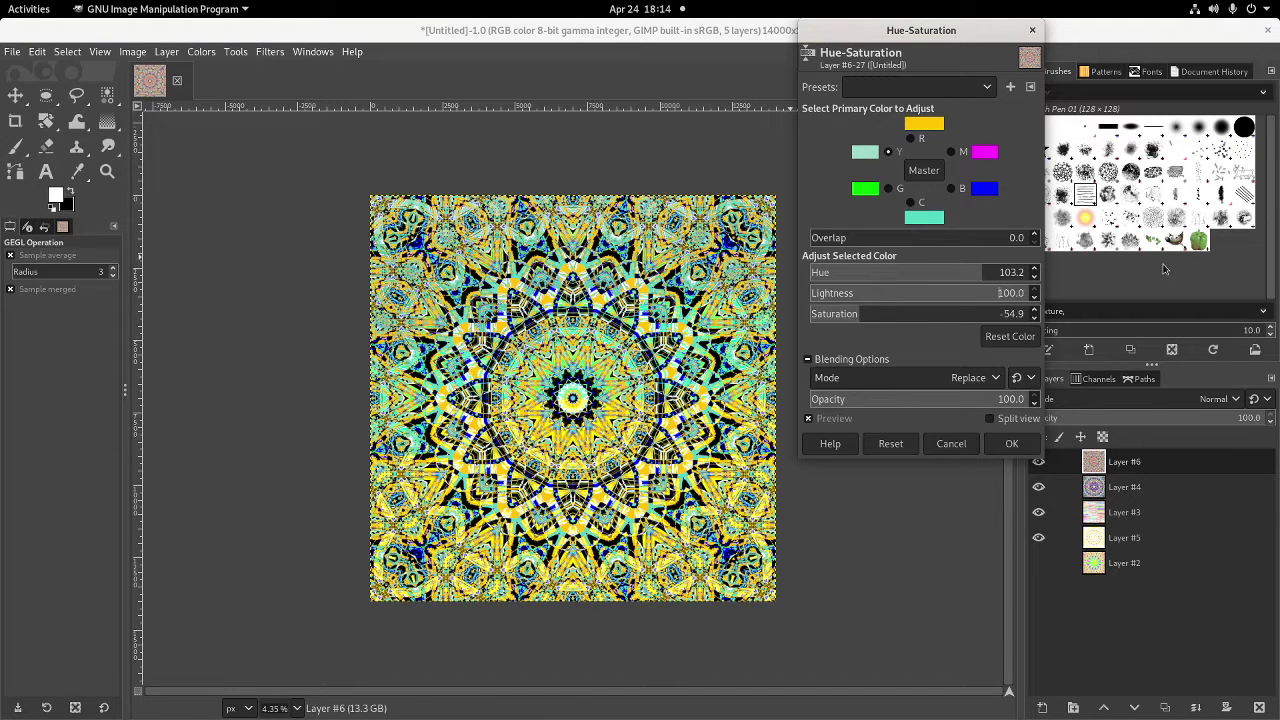
Set the yellow range's hue to 27.4 and saturation to -1.2, and apply the Hue-Saturation adjustment to Layer #6
left_click(883, 313)
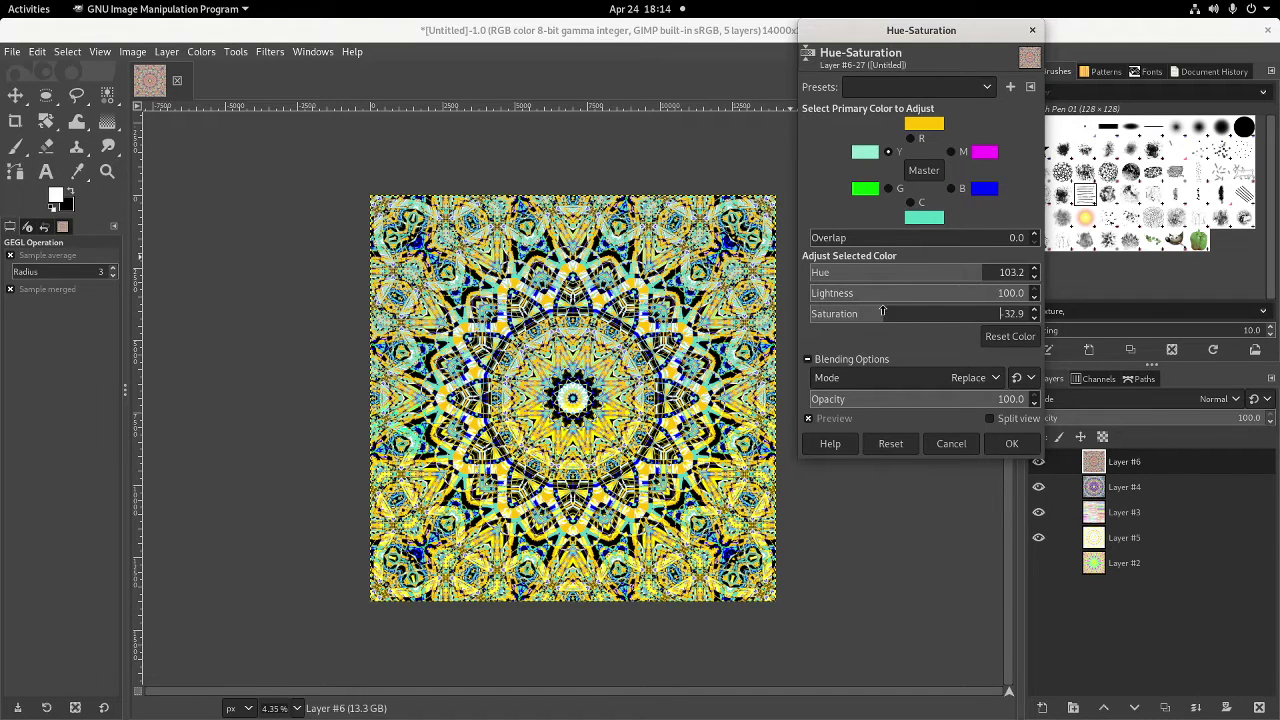
left_click_drag(883, 313, 943, 315)
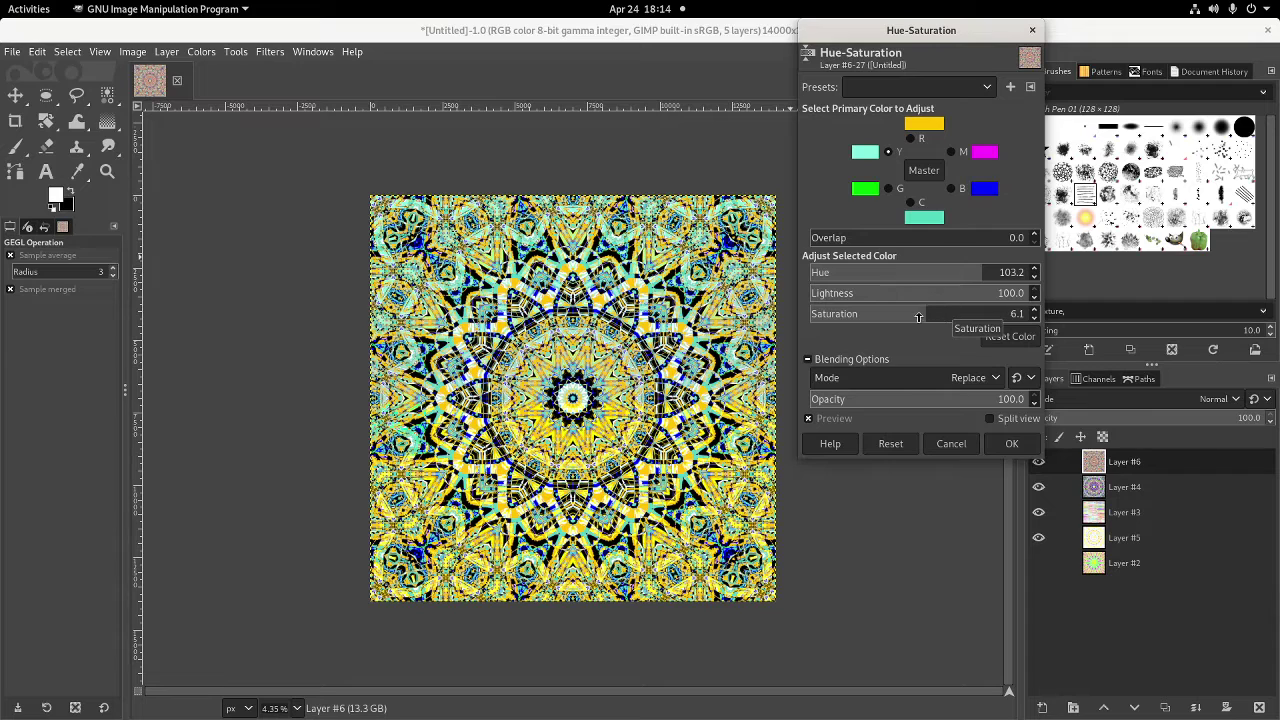
left_click(948, 279)
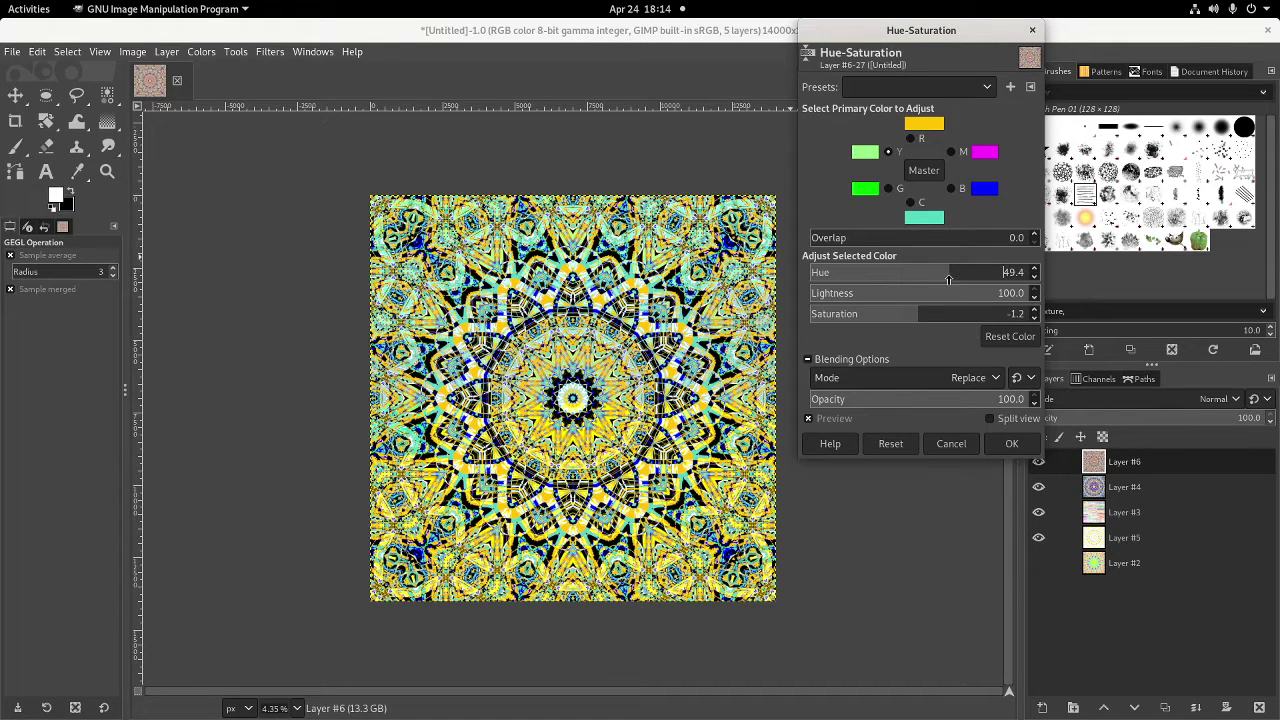
mouse_move(948, 279)
left_mouse_down()
mouse_move(998, 285)
mouse_move(818, 280)
mouse_move(934, 277)
left_mouse_up()
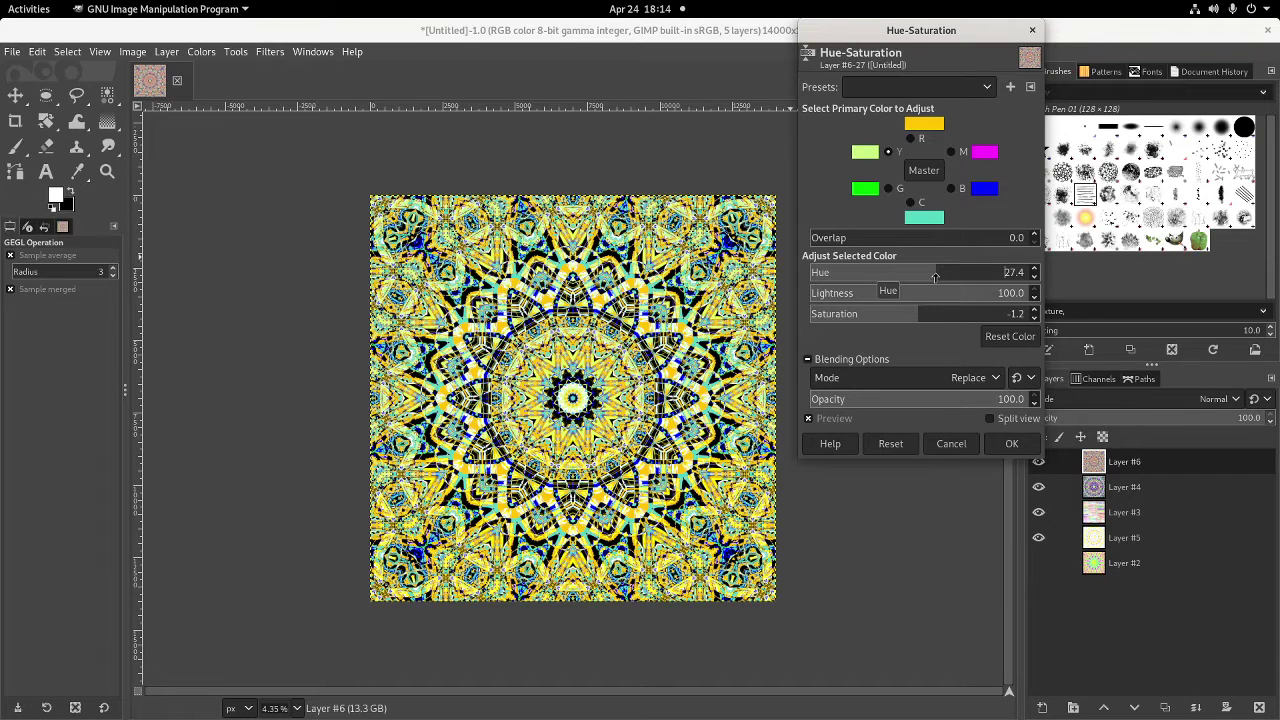
left_click(1011, 443)
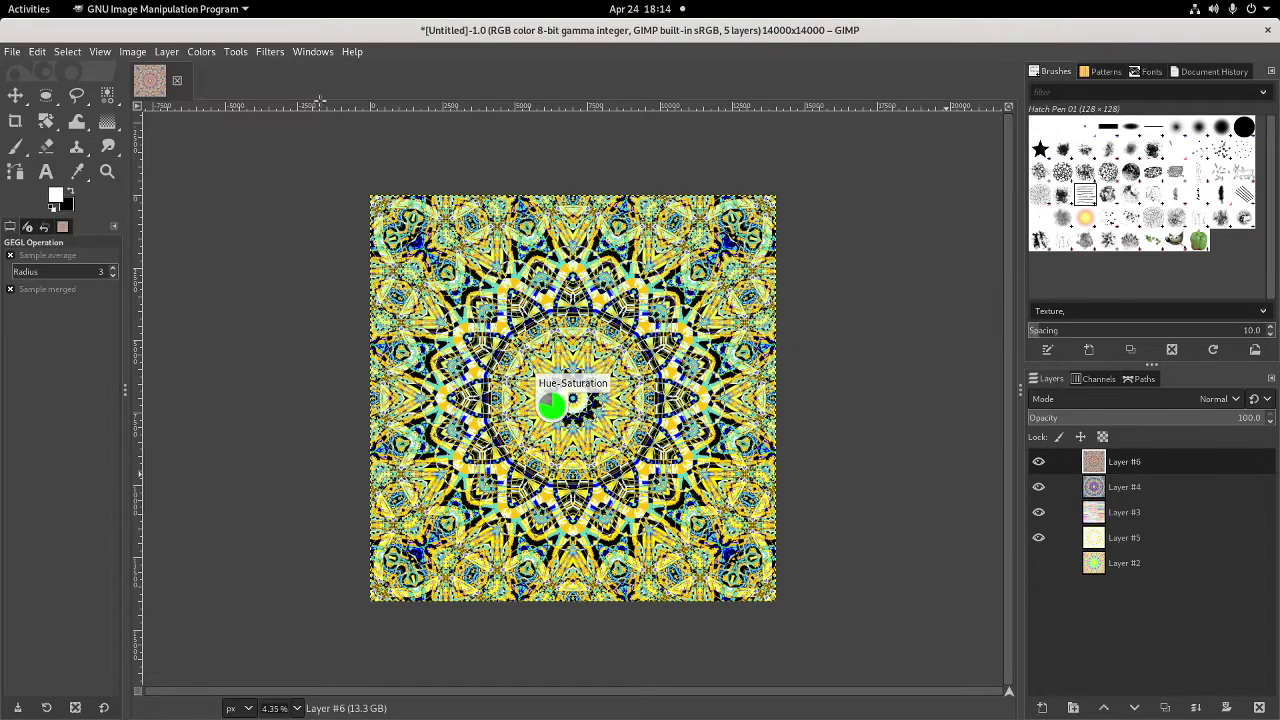
Start a Color Balance adjustment on Layer #6 with midtones at Cyan-Red 2.3, Magenta-Green 11.3 and Yellow-Blue 100
left_click(196, 52)
left_click(218, 71)
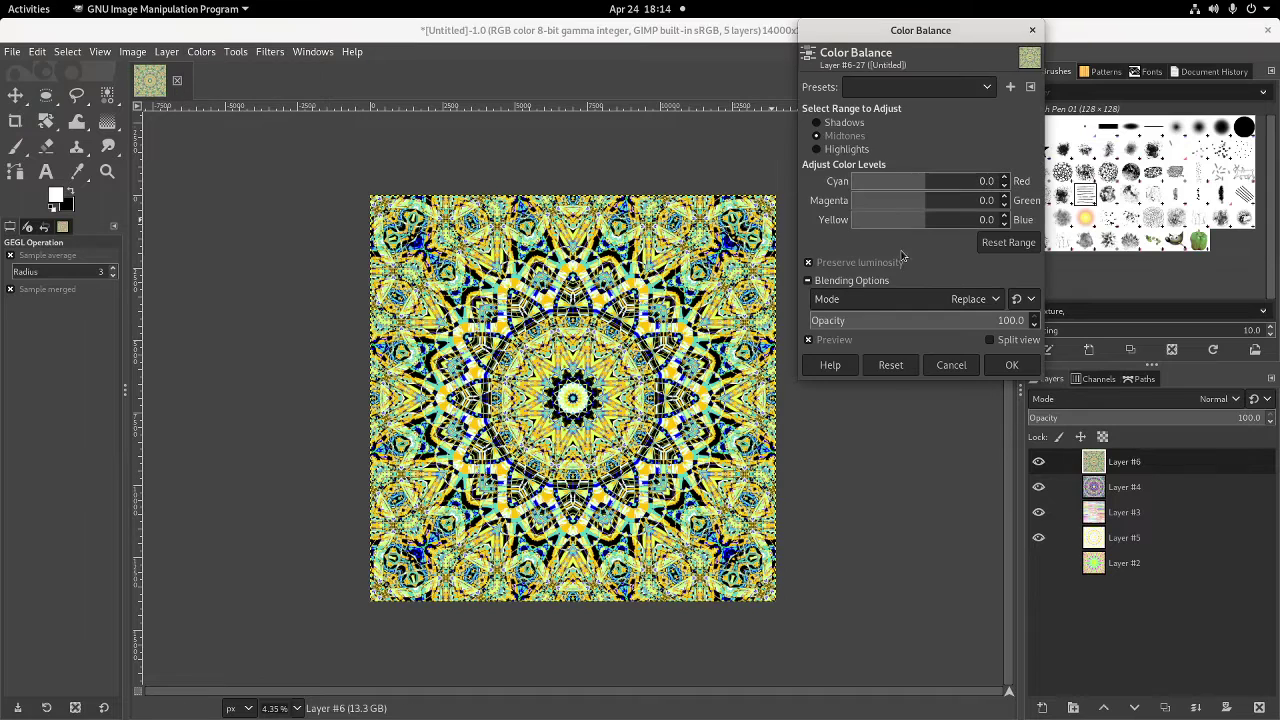
left_click_drag(903, 229, 1064, 226)
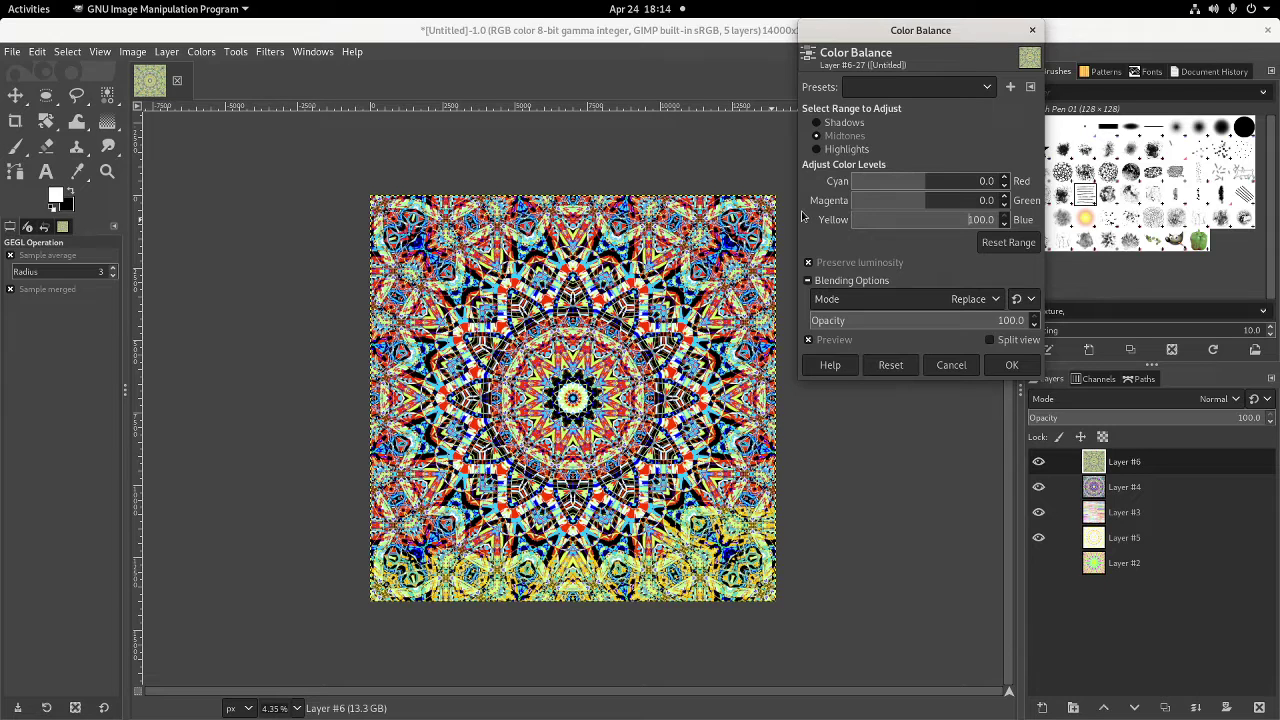
left_click_drag(884, 200, 1064, 224)
left_click_drag(968, 204, 932, 200)
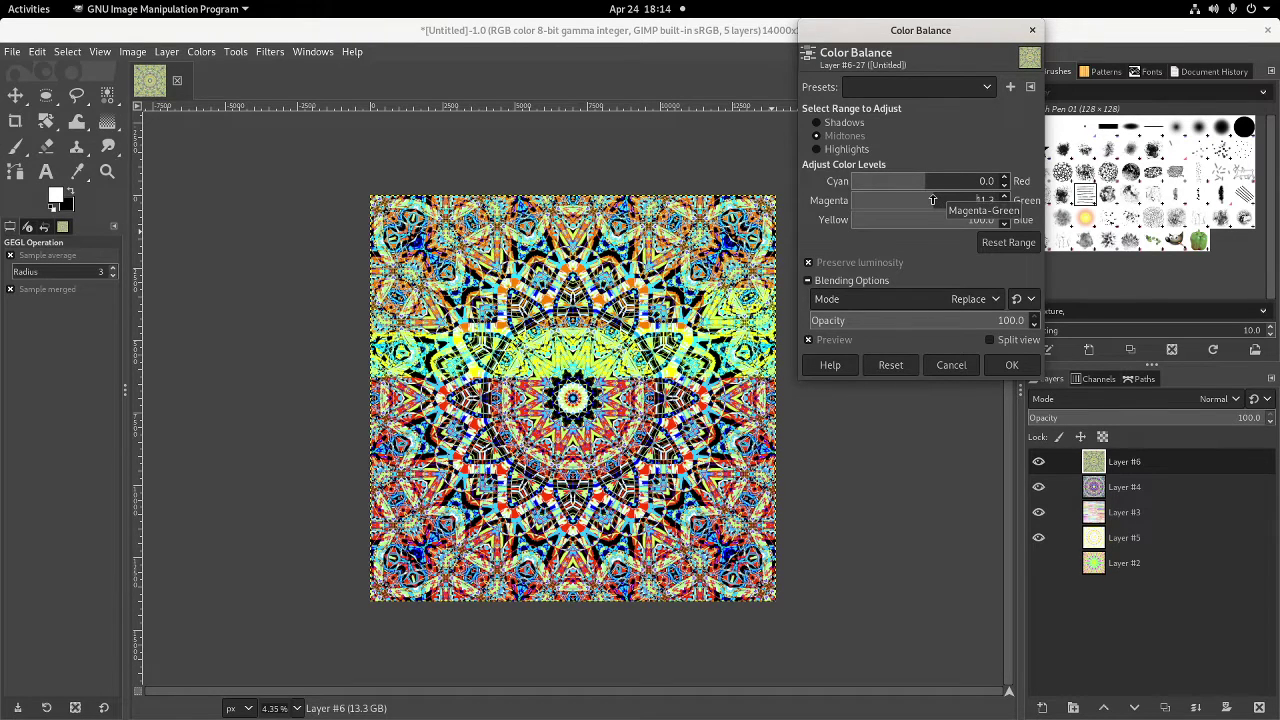
mouse_move(939, 181)
left_mouse_down()
mouse_move(967, 181)
mouse_move(928, 179)
left_mouse_up()
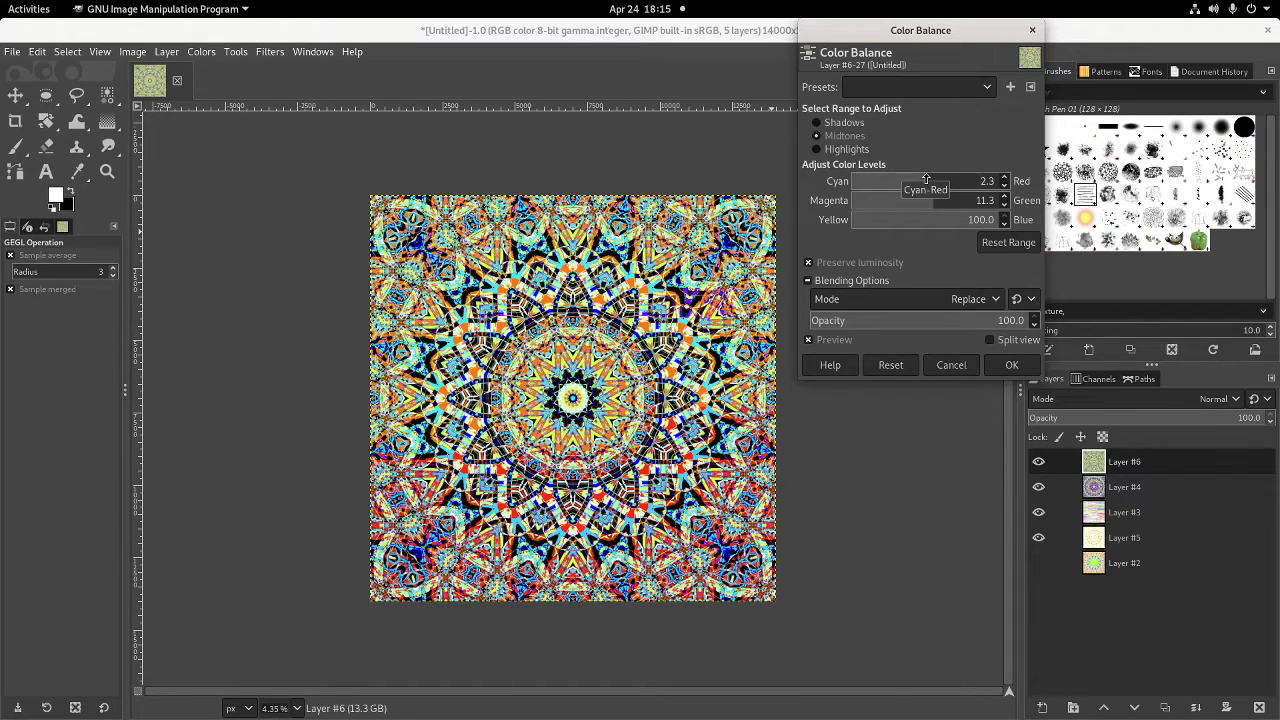
Set the Yellow-Blue level of the shadows to 100 in the Color Balance adjustment
left_click(905, 122)
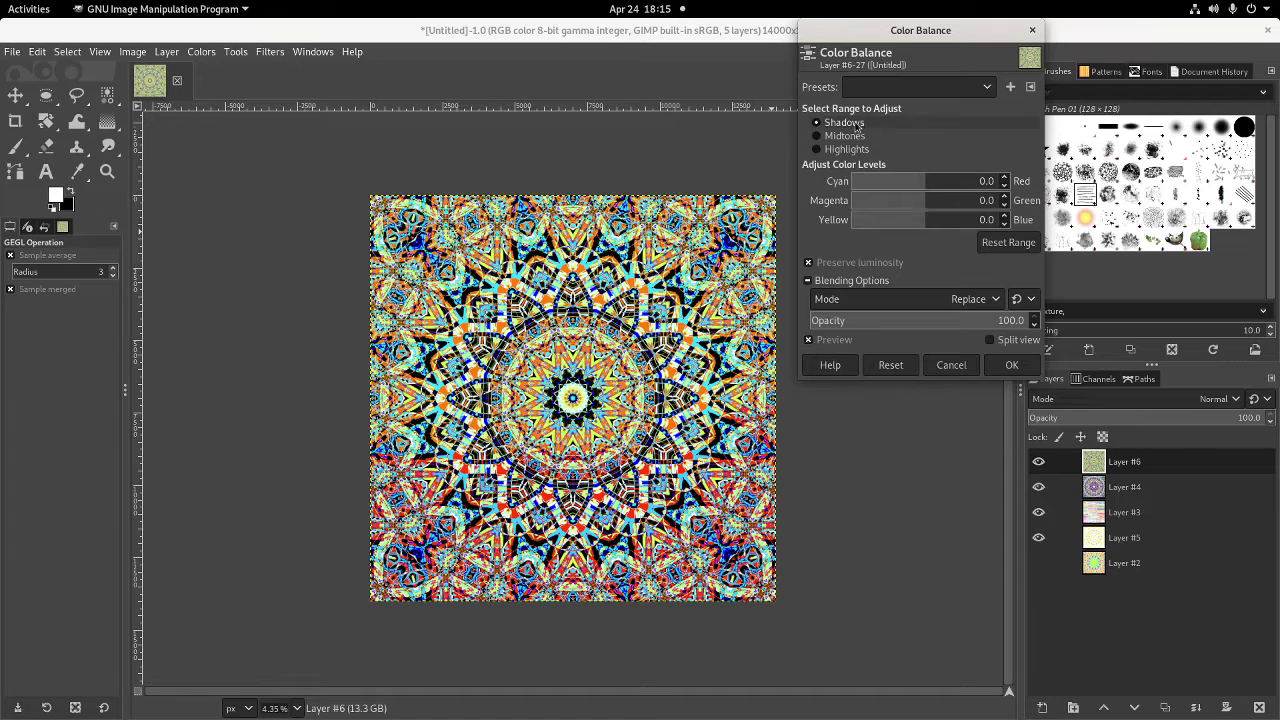
left_click_drag(968, 220, 1172, 219)
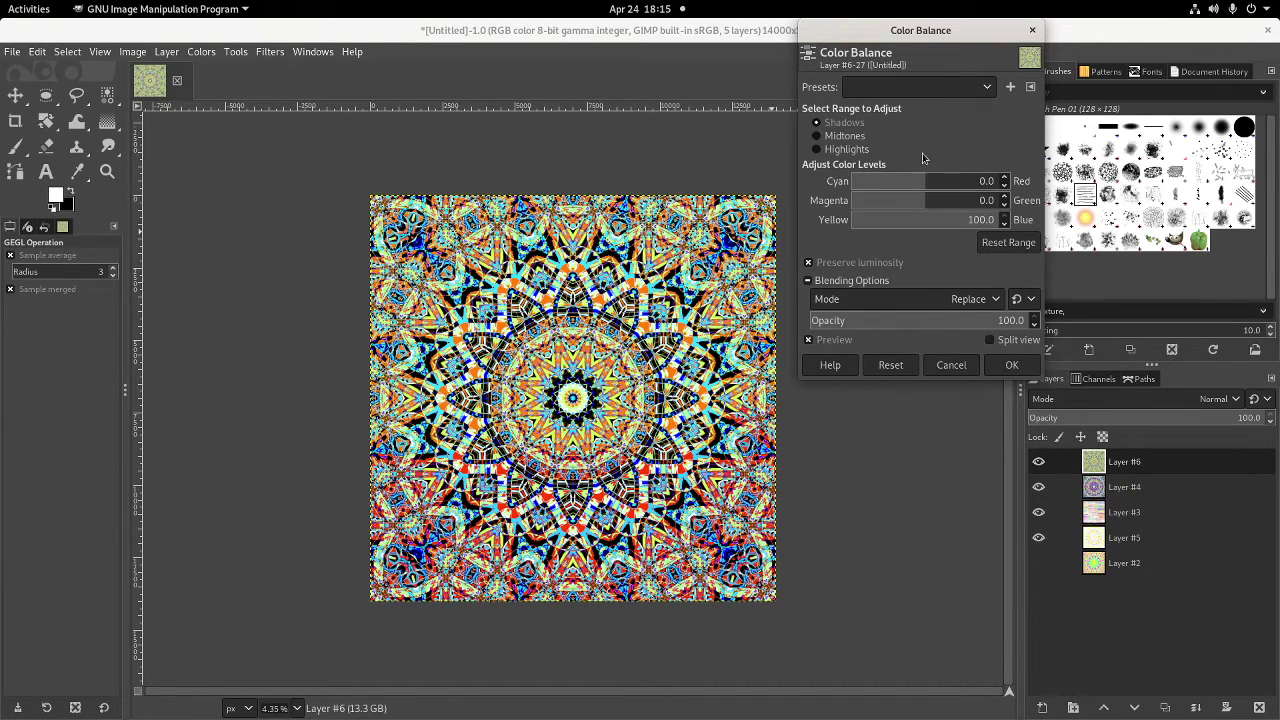
left_click(927, 220)
Set the highlights to Yellow-Blue -100, Magenta-Green 100 and Cyan-Red 100, and apply the Color Balance
left_click(840, 149)
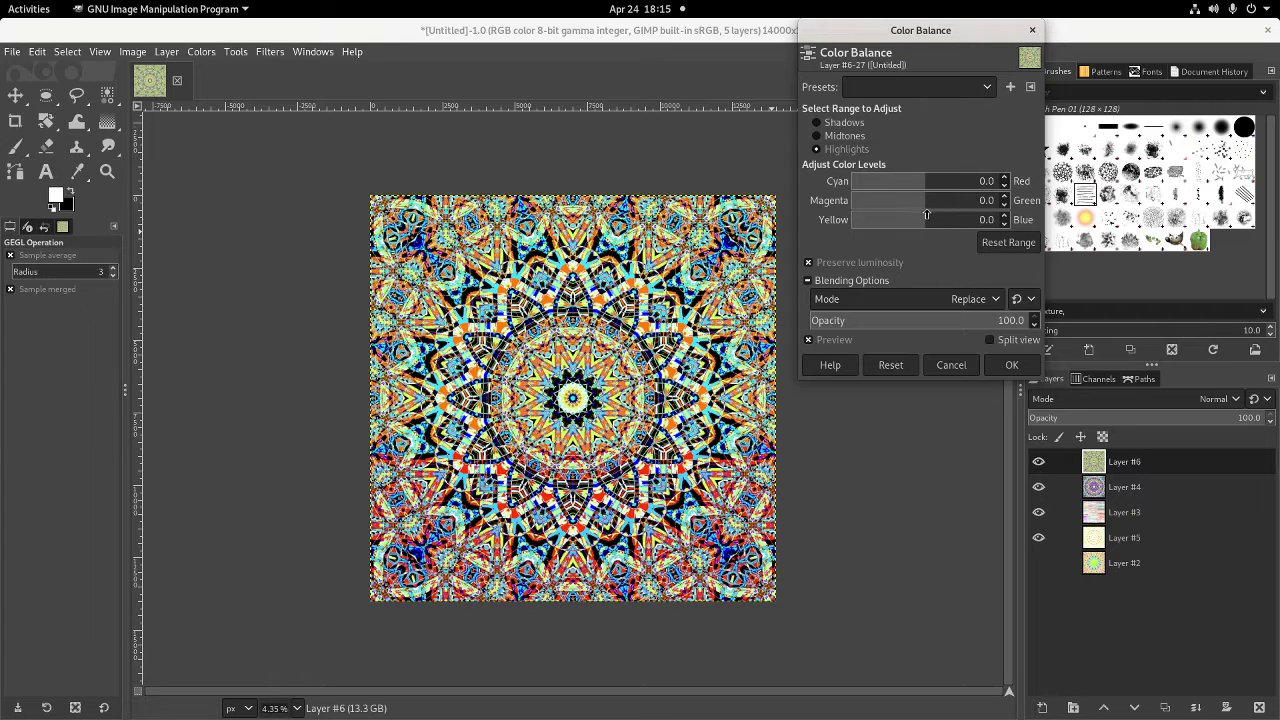
left_click_drag(785, 218, 768, 215)
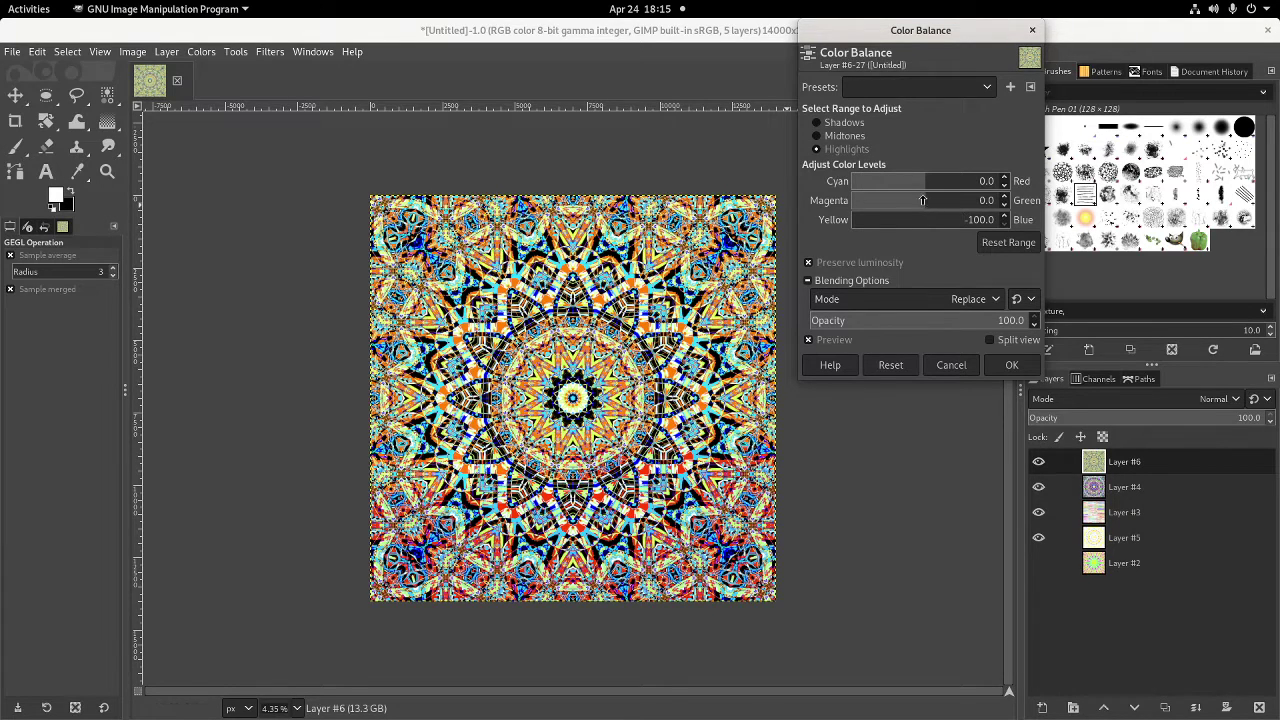
left_click_drag(840, 201, 1181, 199)
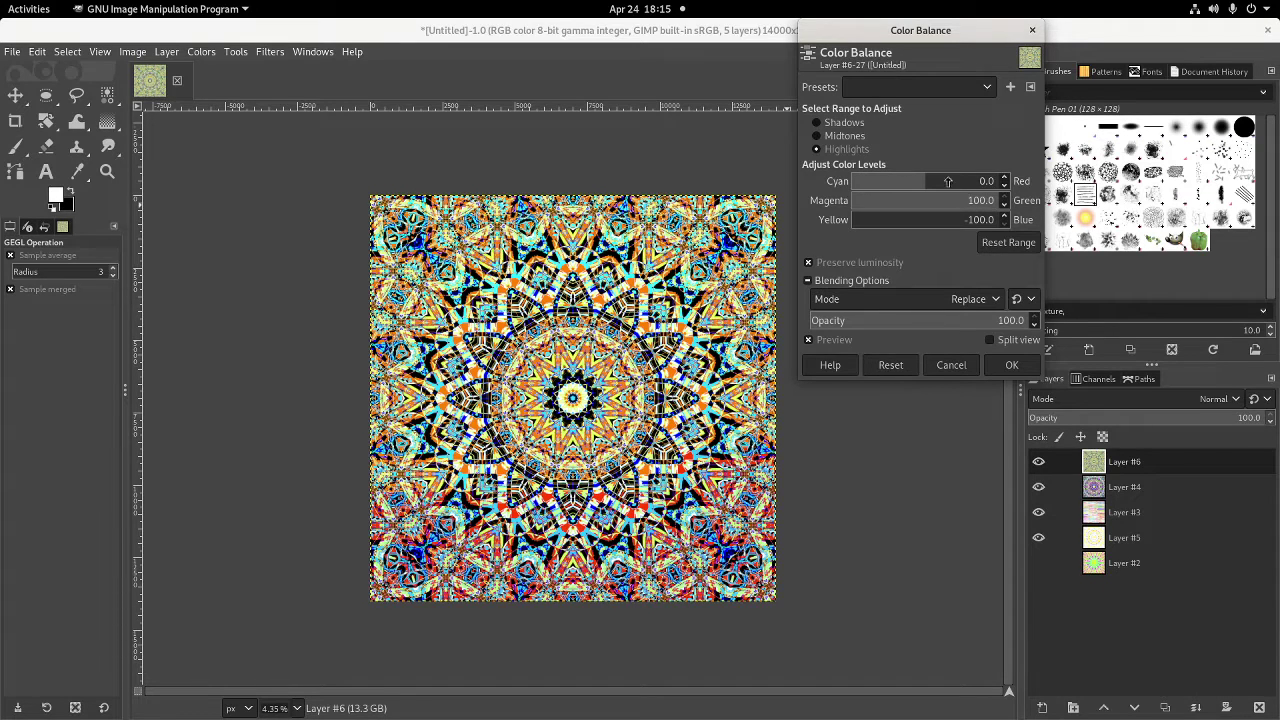
left_click_drag(900, 181, 1129, 172)
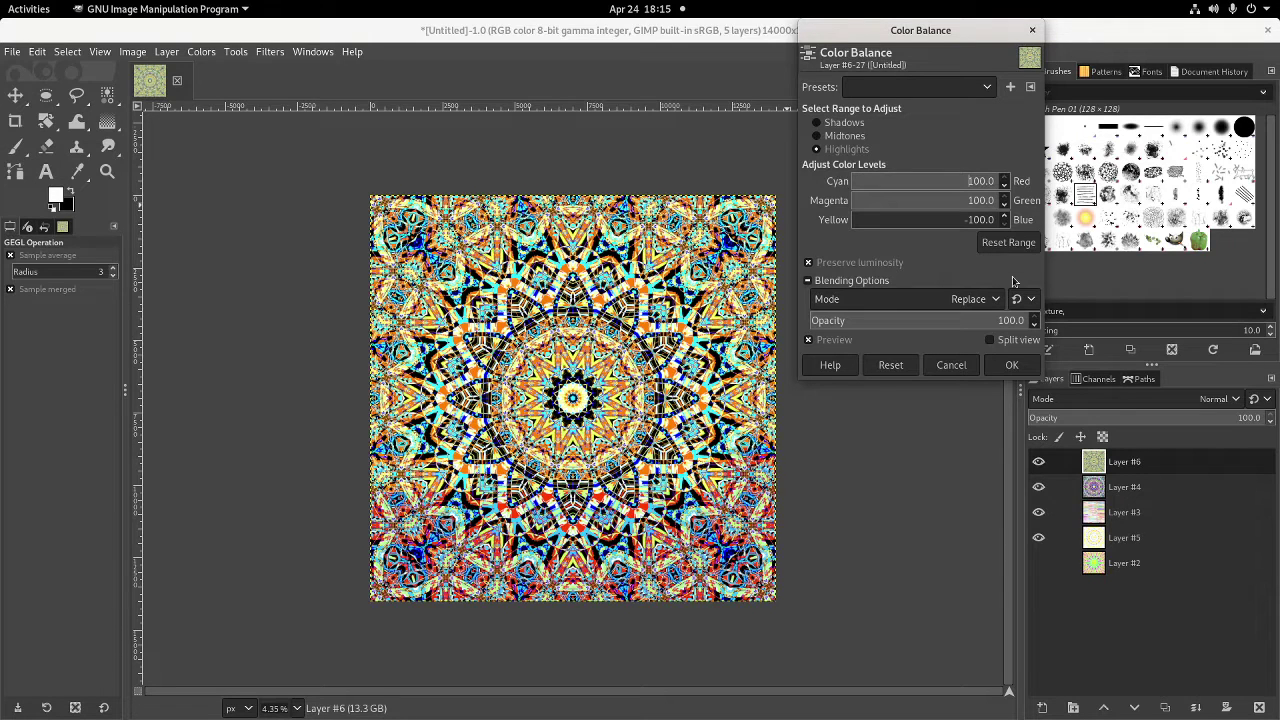
left_click(1010, 364)
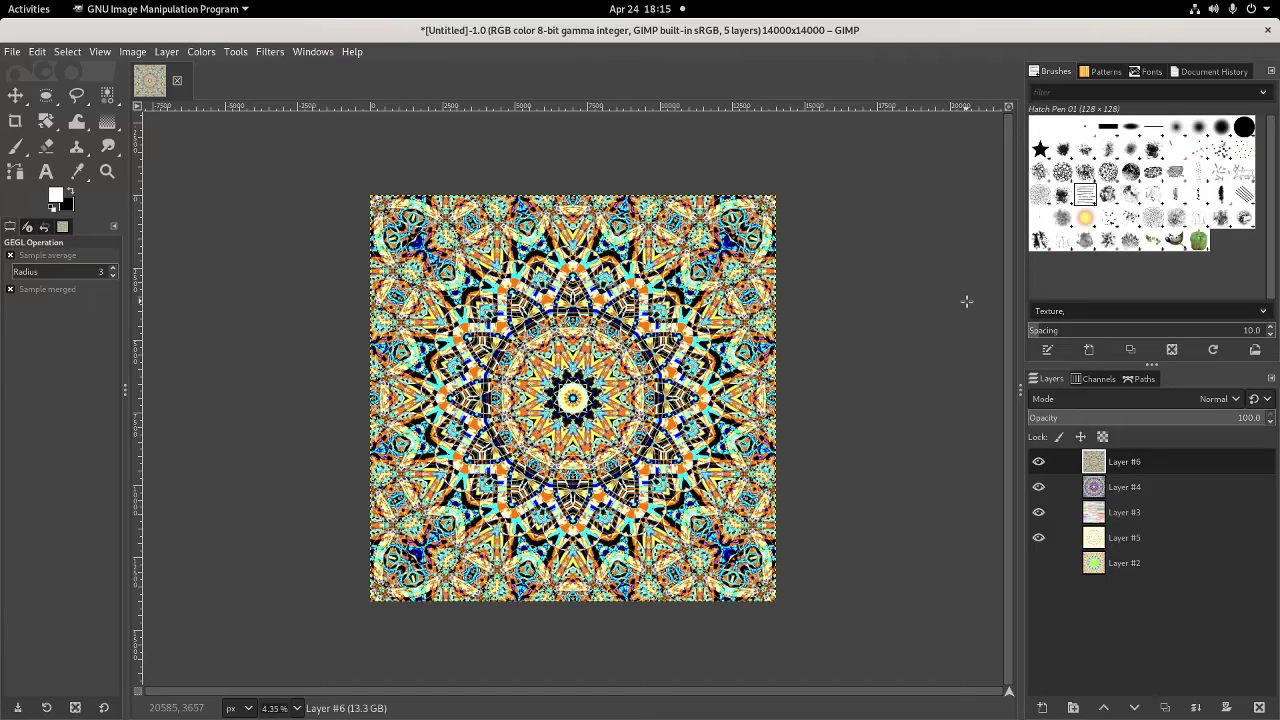
Add a new transparent layer above Layer #6
scroll(966, 301, "up", 8)
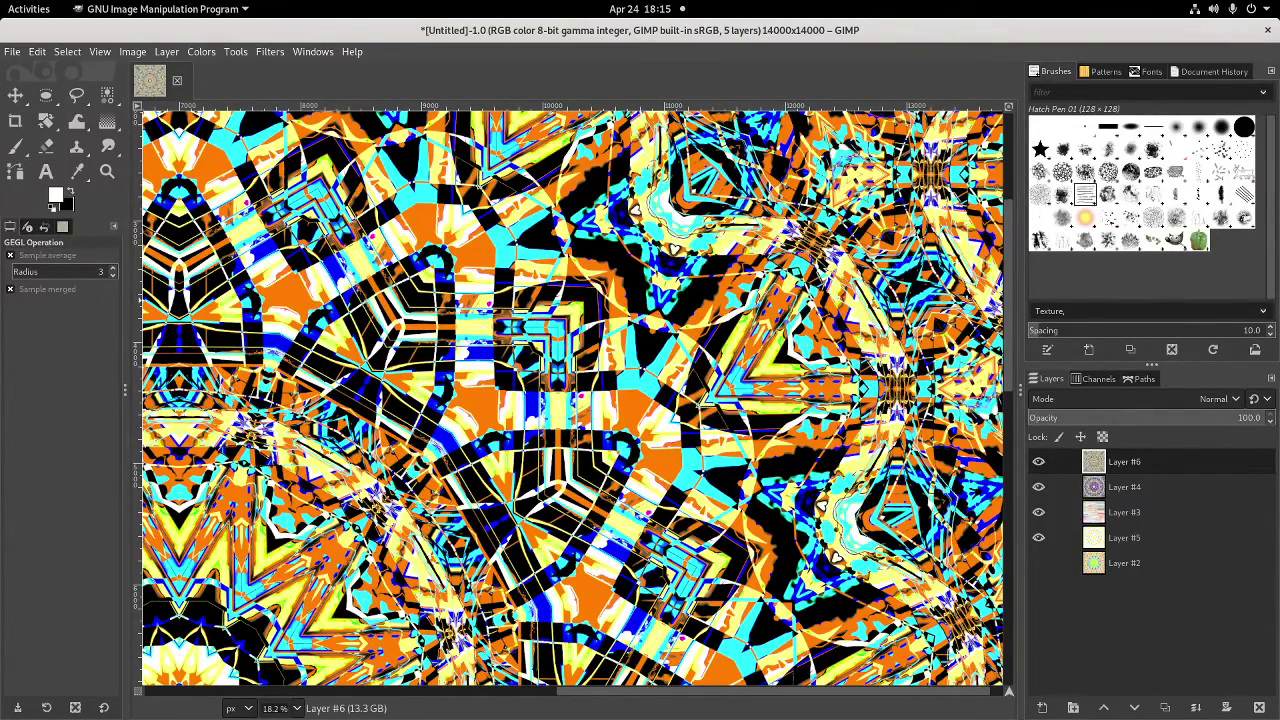
scroll(966, 301, "down", 4)
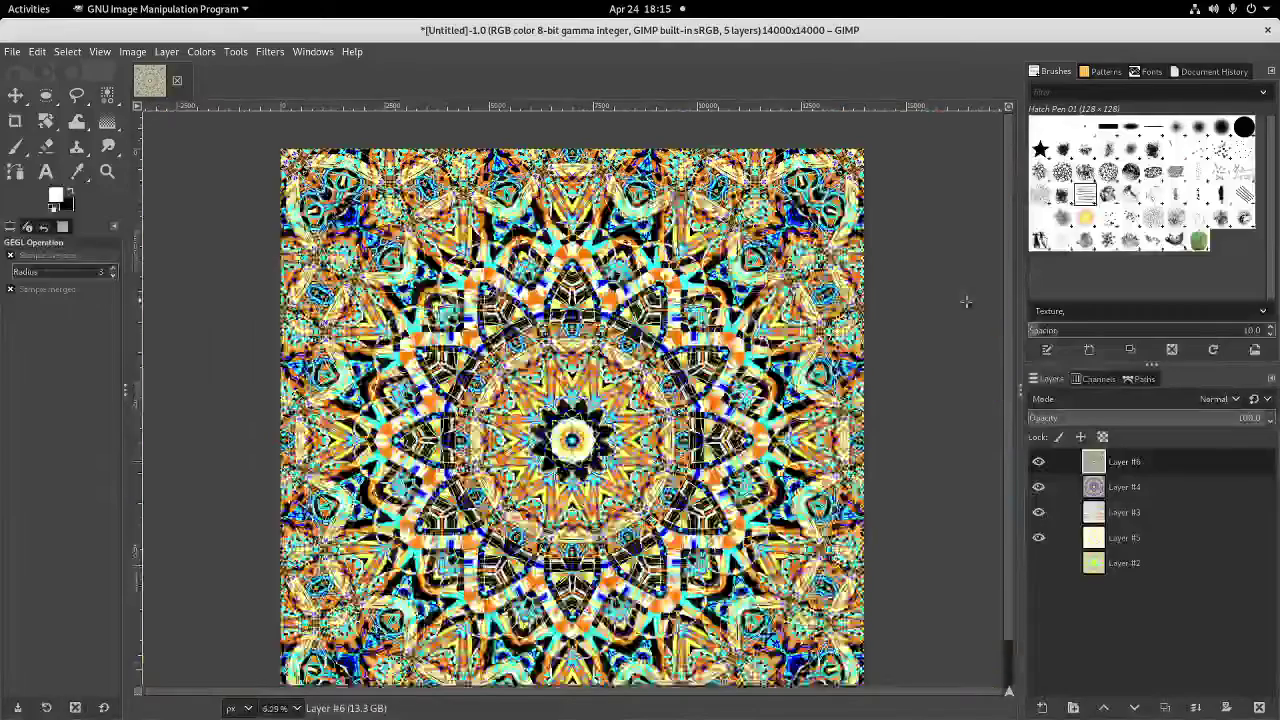
scroll(966, 301, "up", 1)
scroll(966, 301, "down", 1)
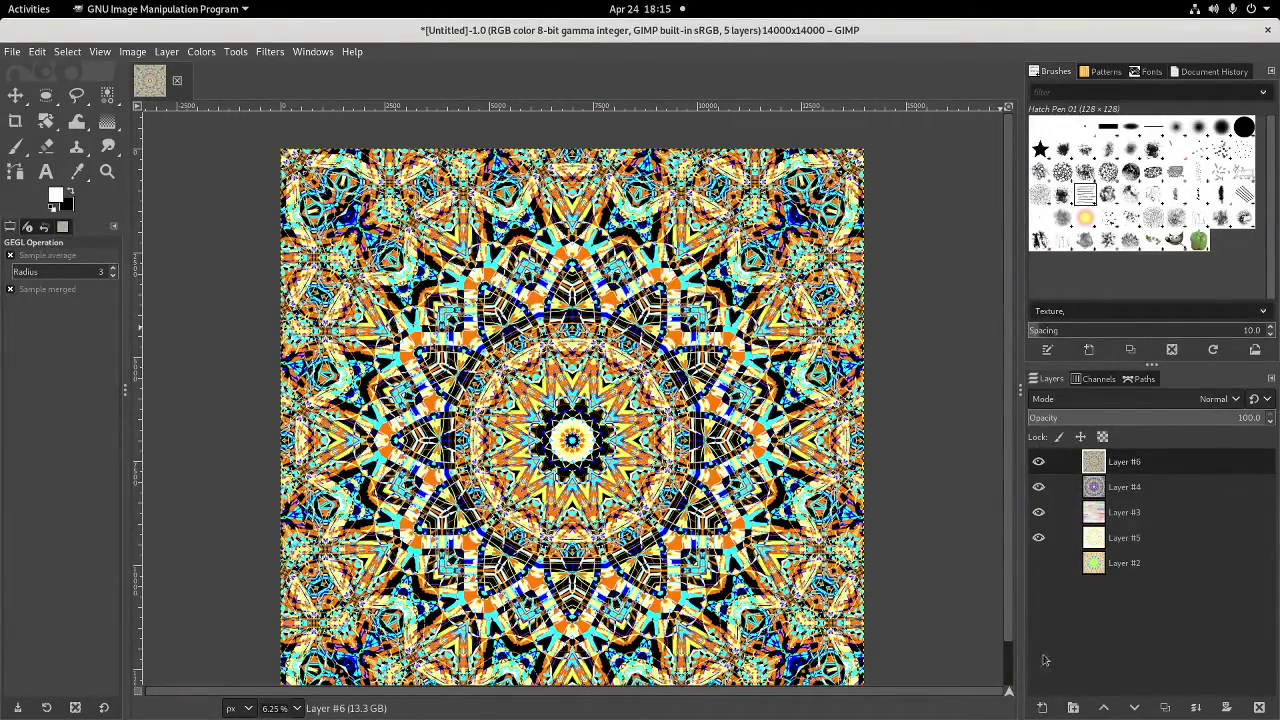
left_click(1043, 708)
left_click(1212, 701)
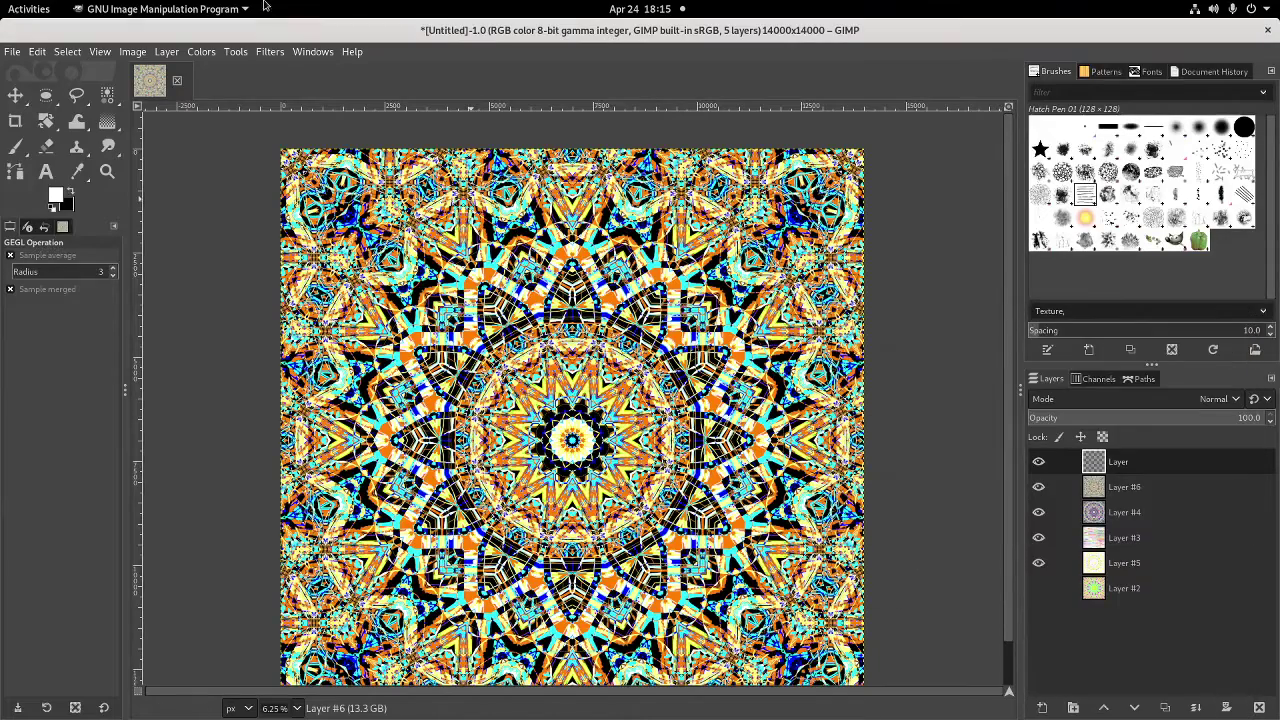
Render a black-and-white Spiral pattern of the Logarithmic type on the new layer
left_click(268, 52)
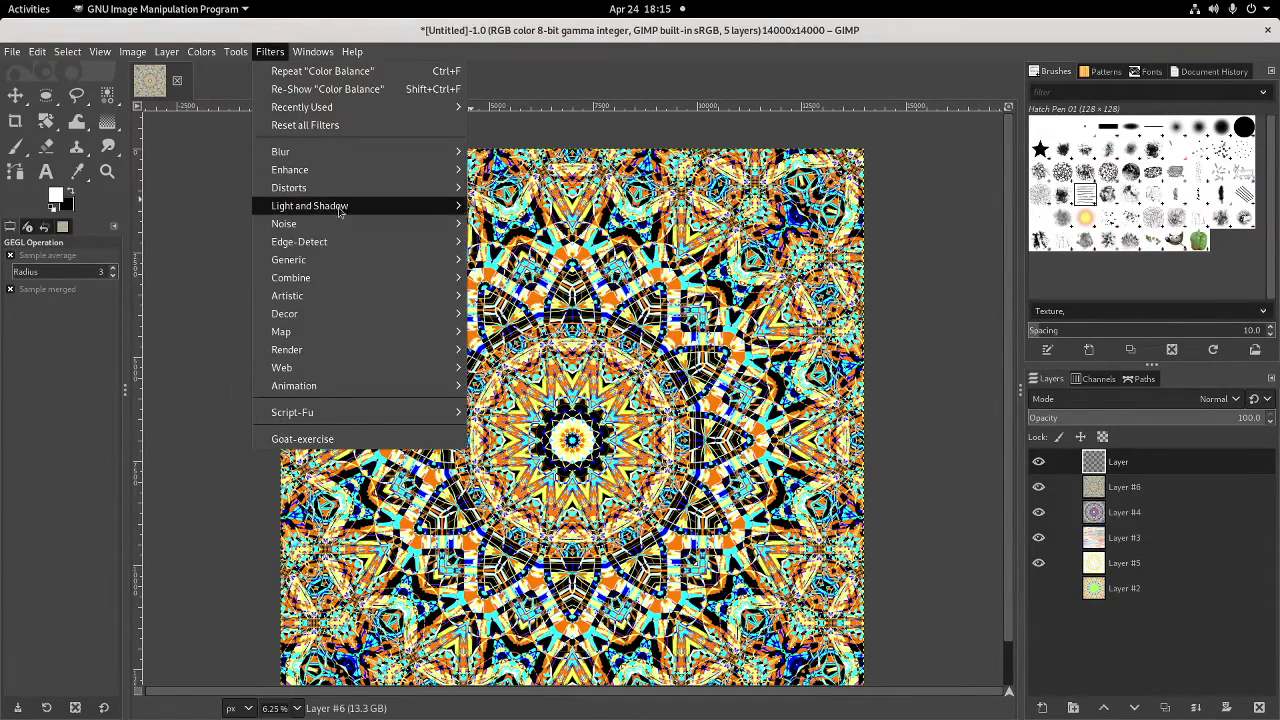
mouse_move(339, 301)
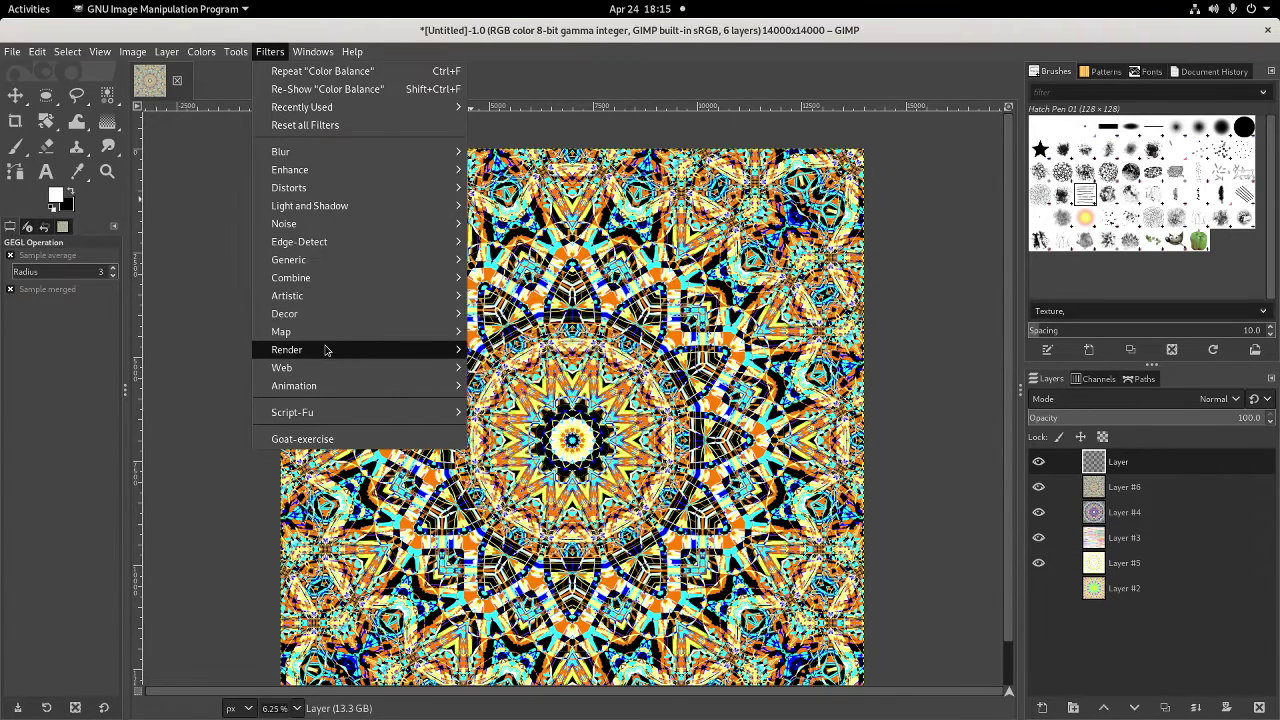
mouse_move(330, 350)
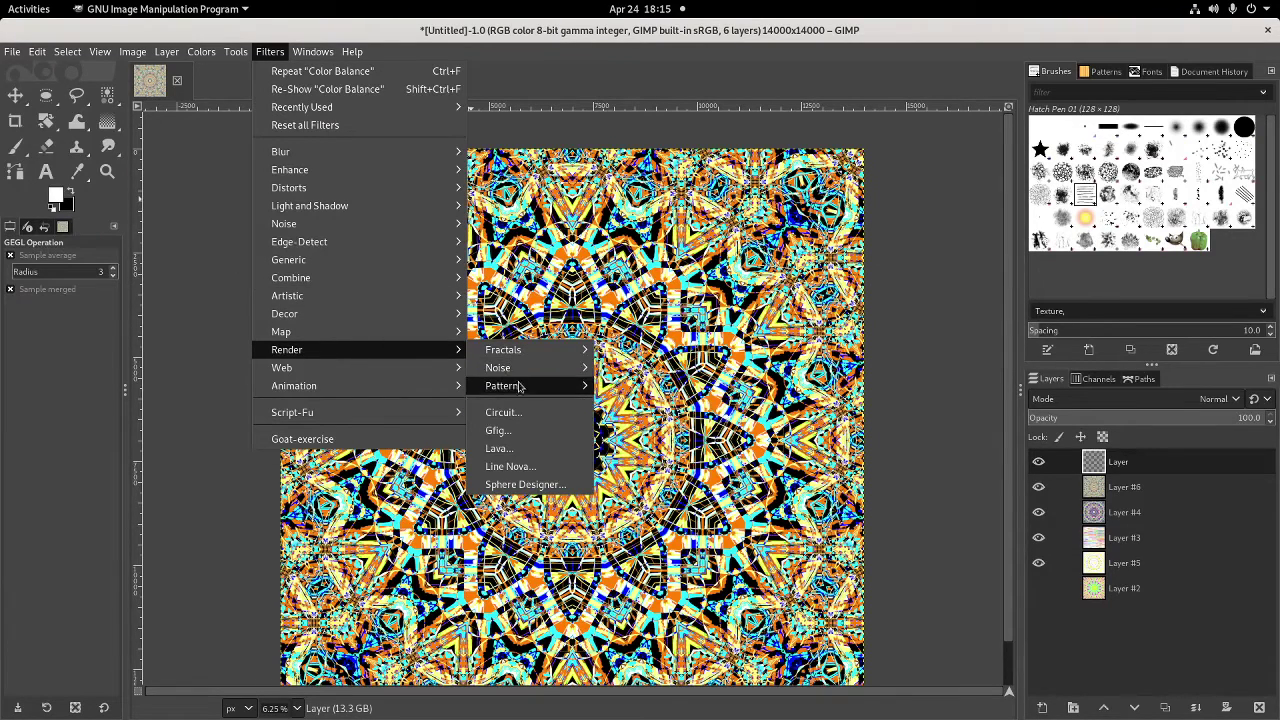
mouse_move(516, 386)
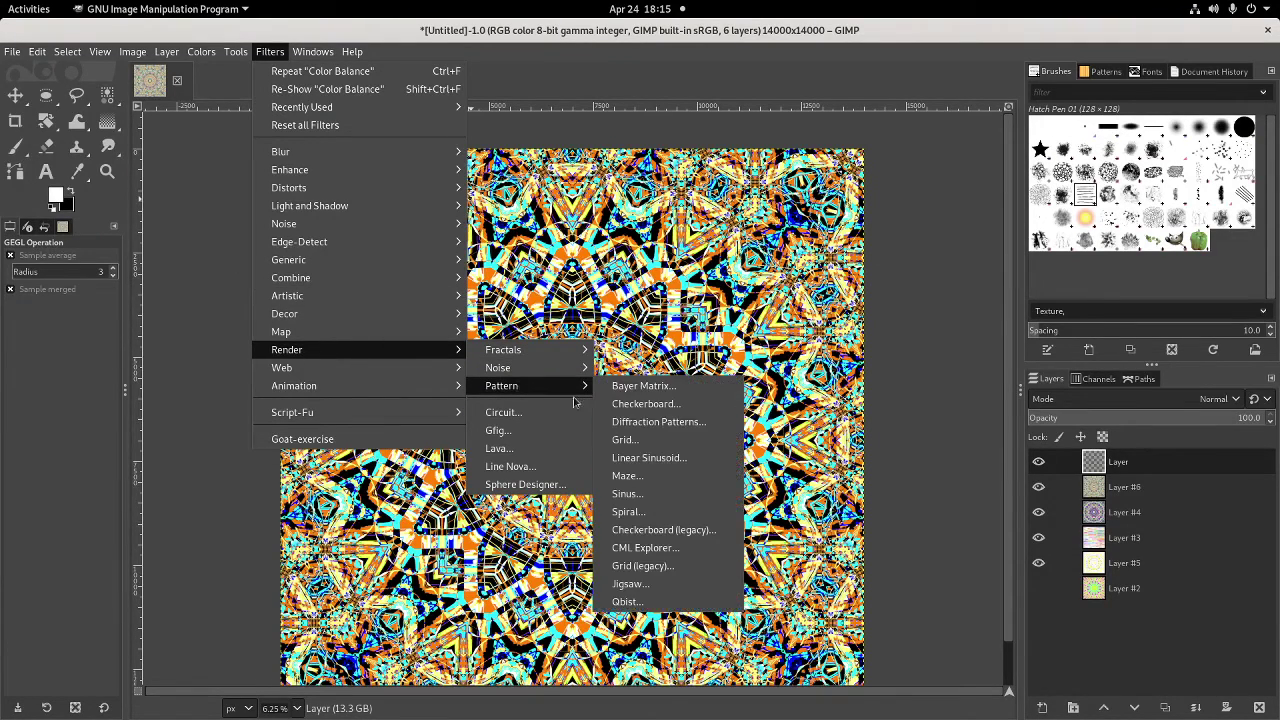
left_click(640, 512)
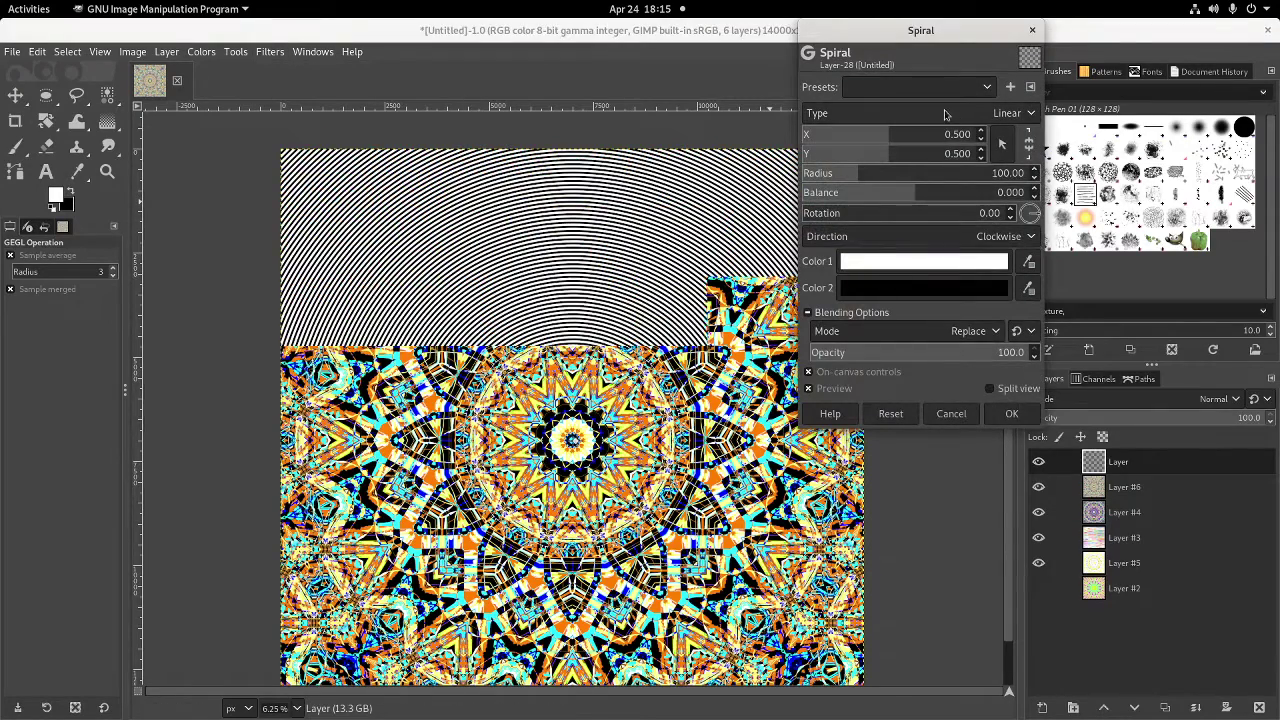
left_click(908, 115)
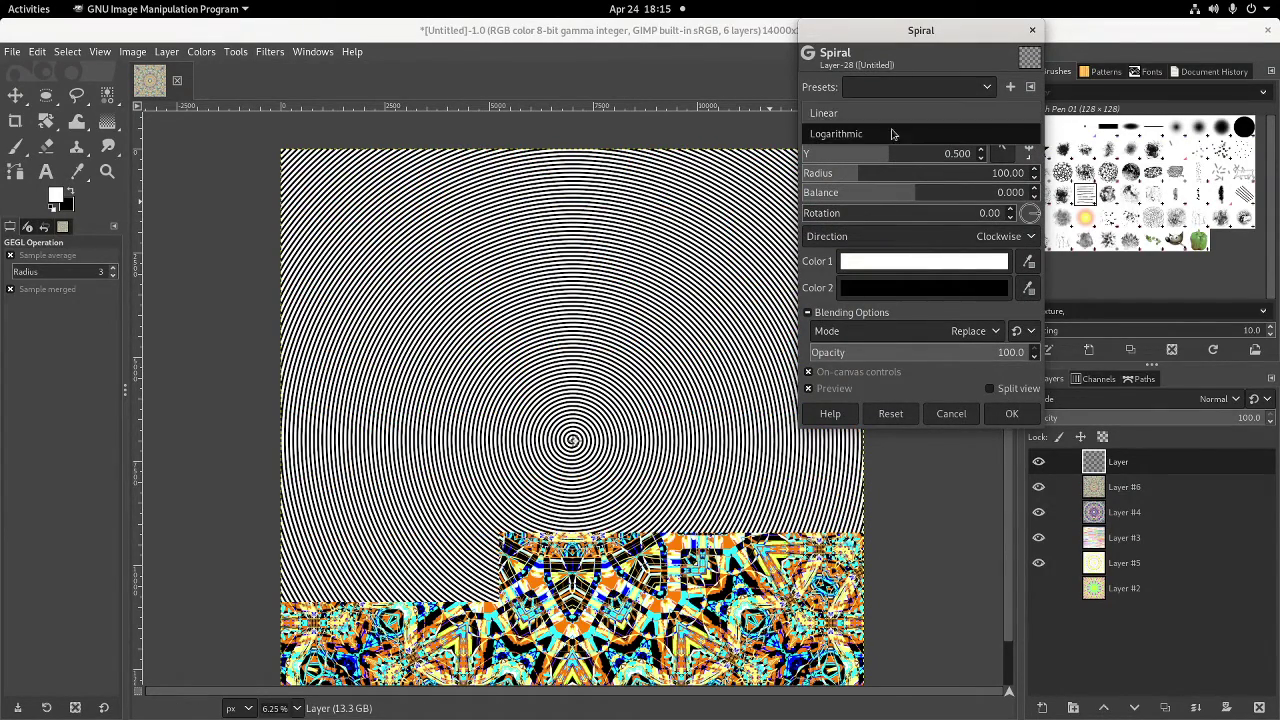
left_click(875, 133)
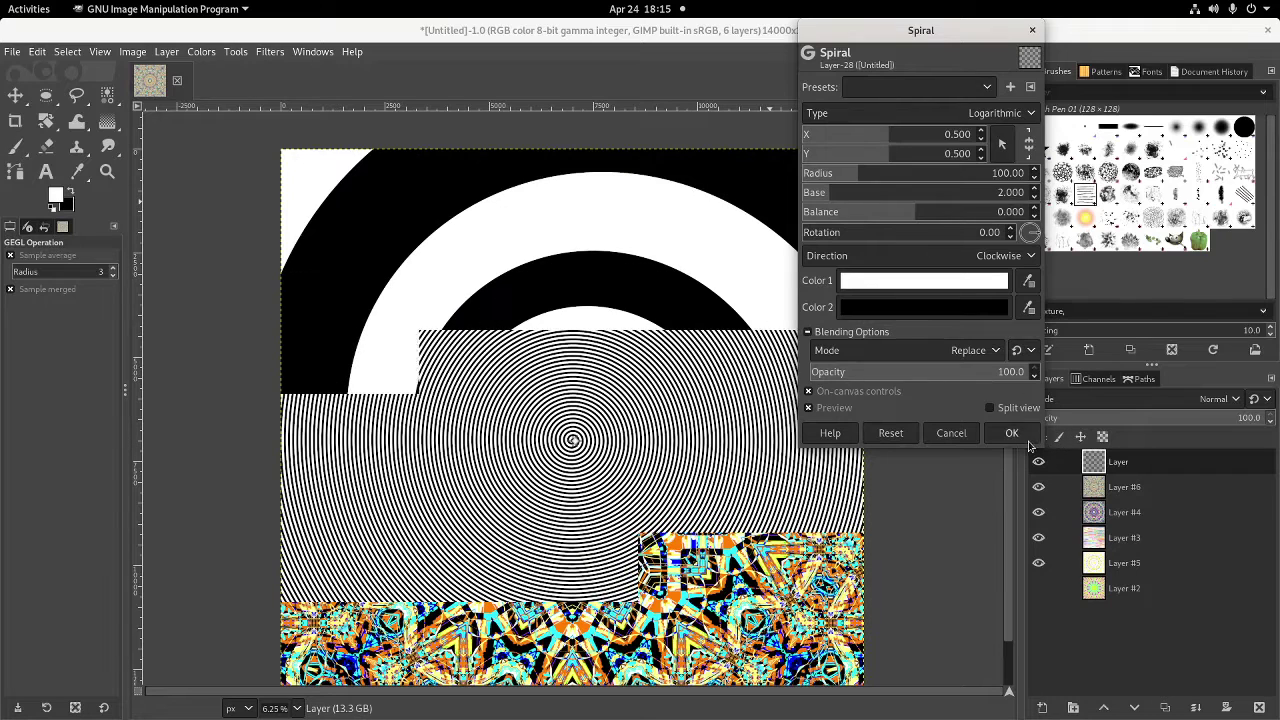
left_click(885, 389)
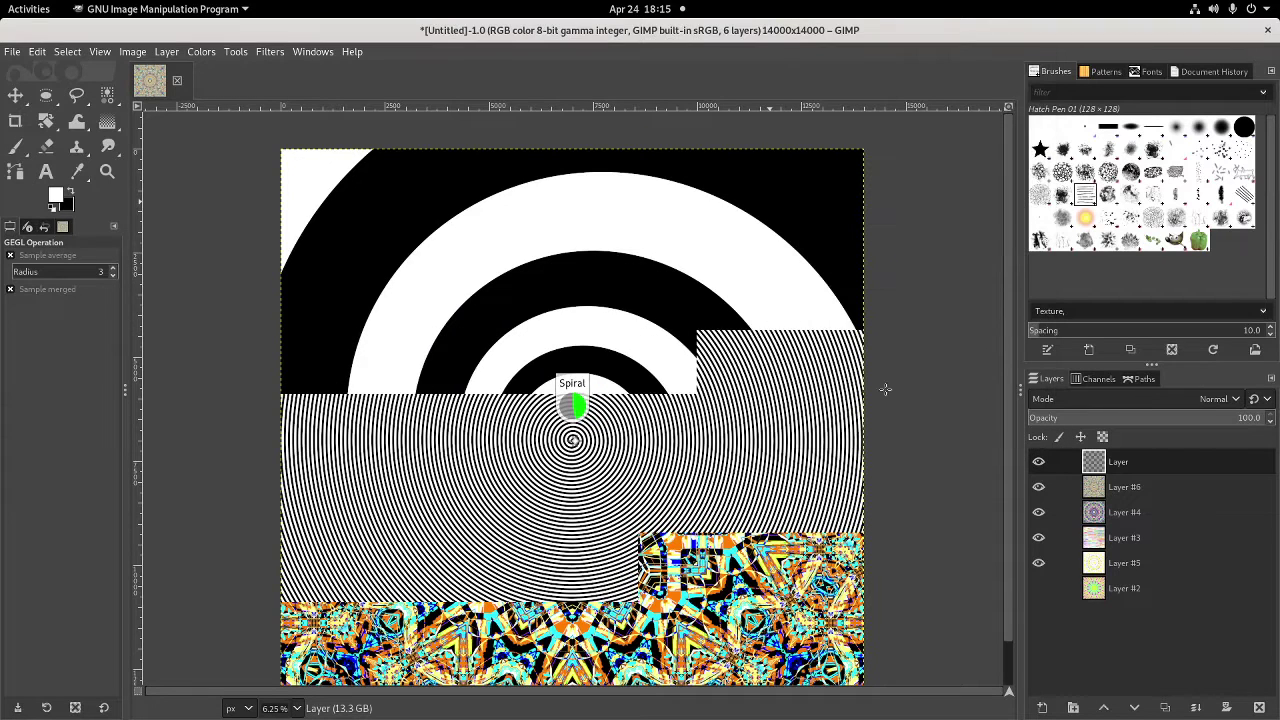
Select the spiral's black band by color, and hide the spiral layer to continue on Layer #6
left_click(67, 51)
left_click(86, 150)
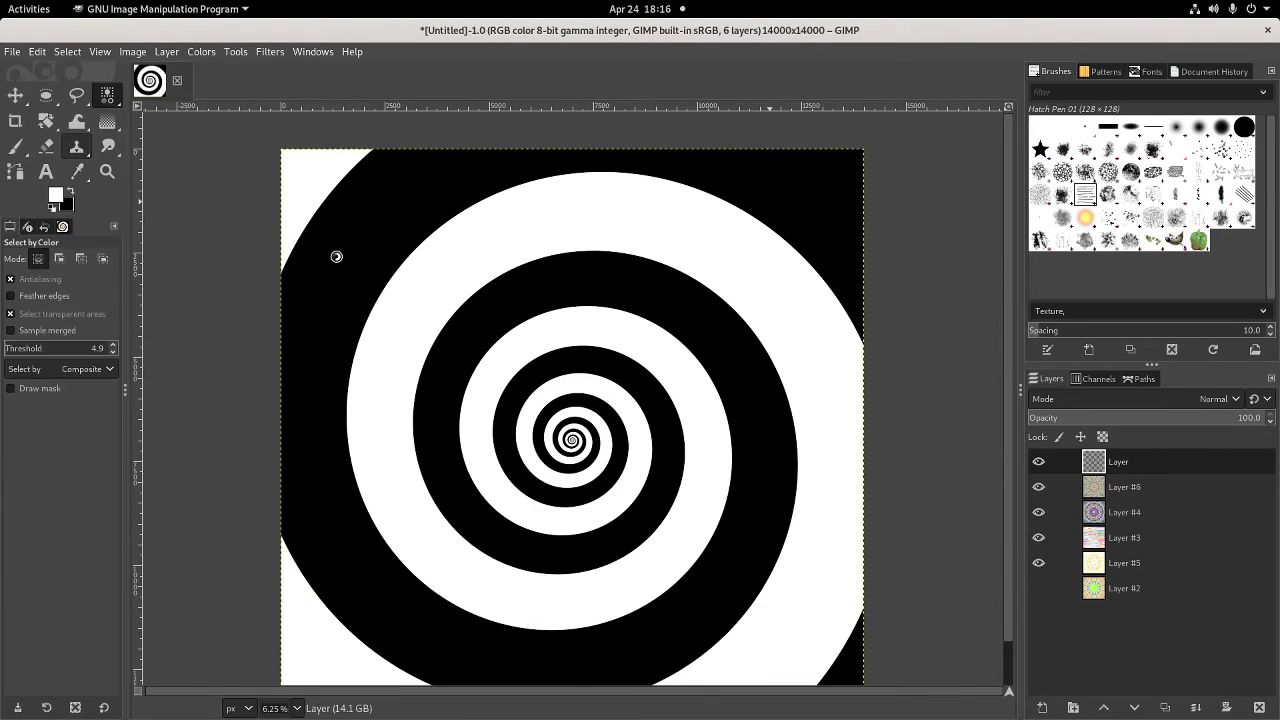
left_click(1038, 462)
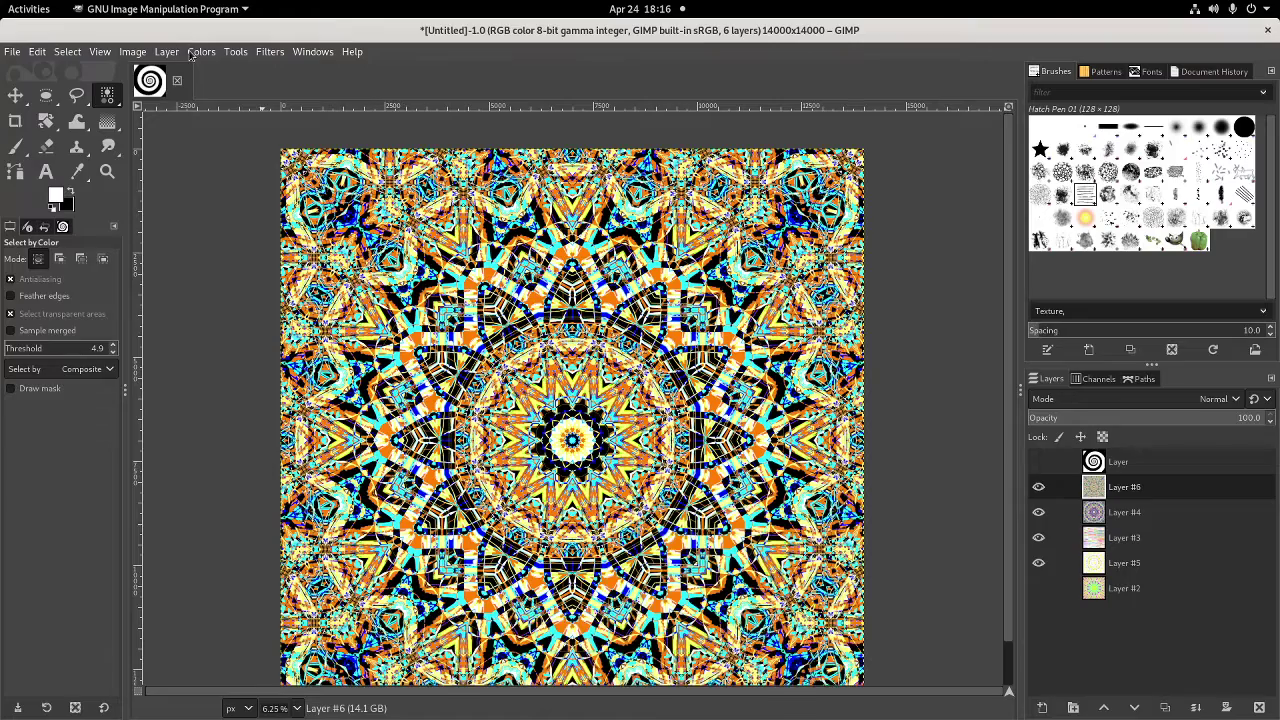
left_click(201, 52)
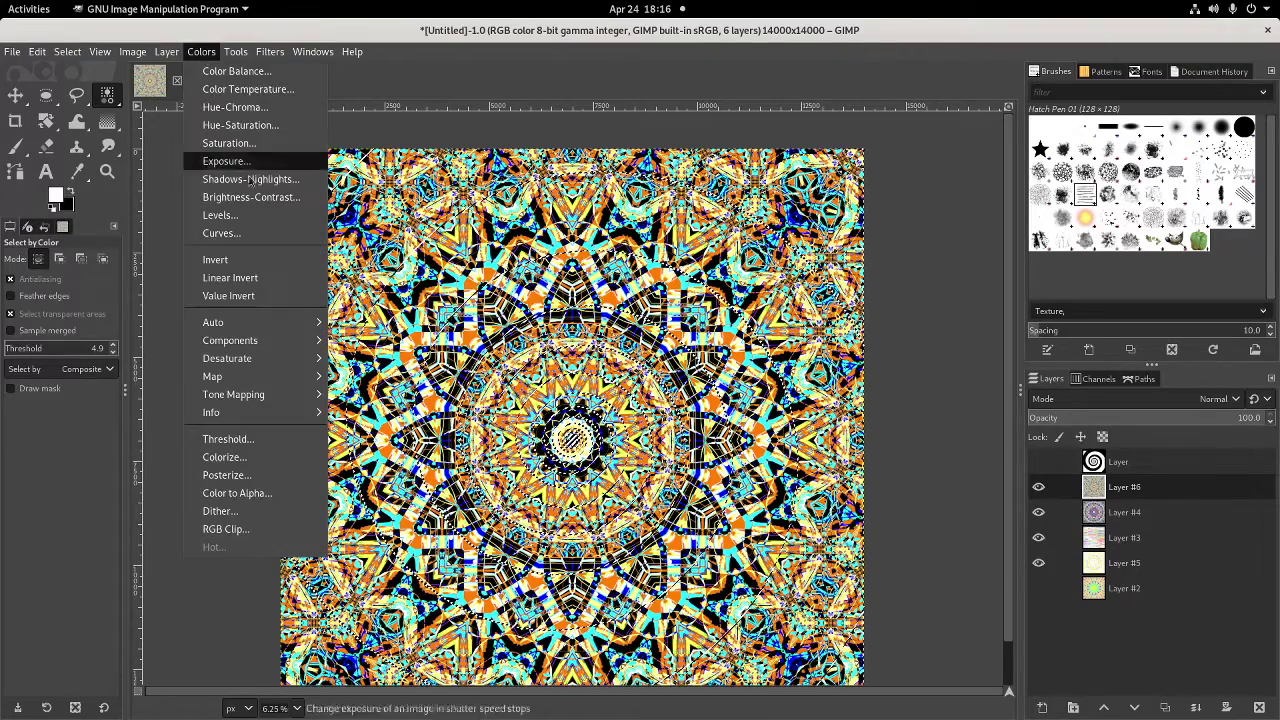
left_click(255, 455)
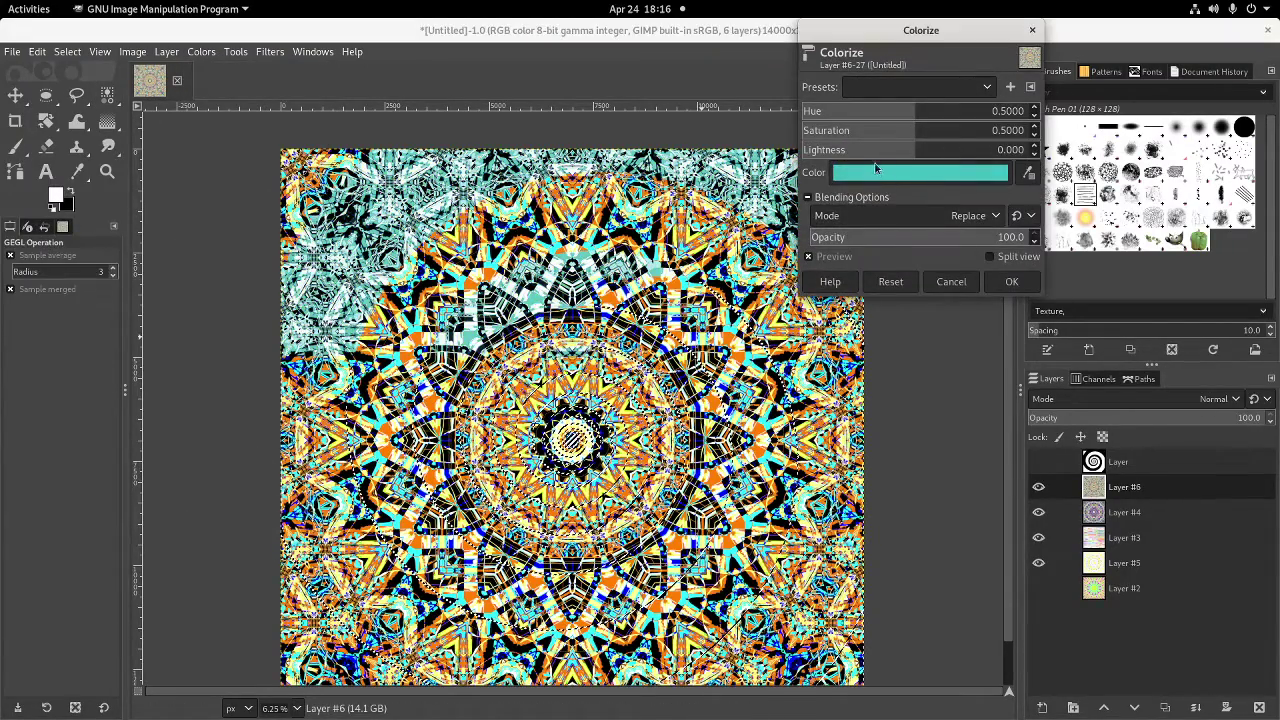
left_click(910, 172)
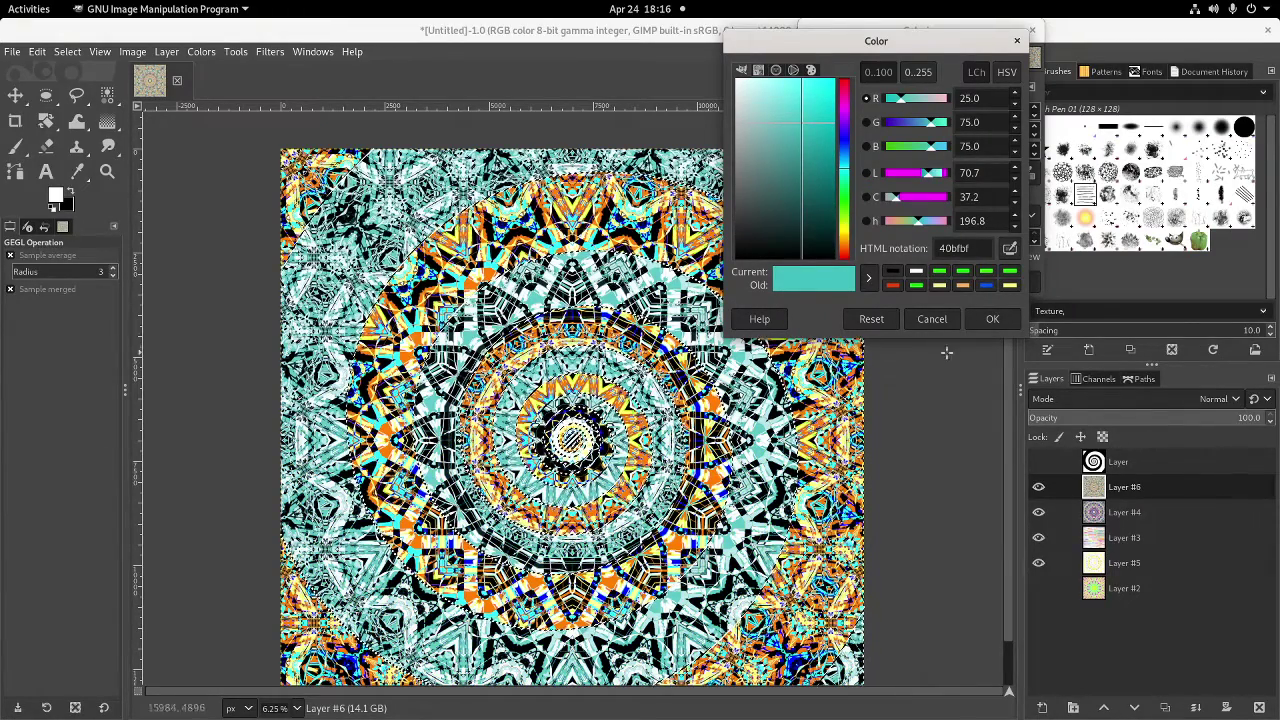
left_click(992, 318)
left_click(951, 281)
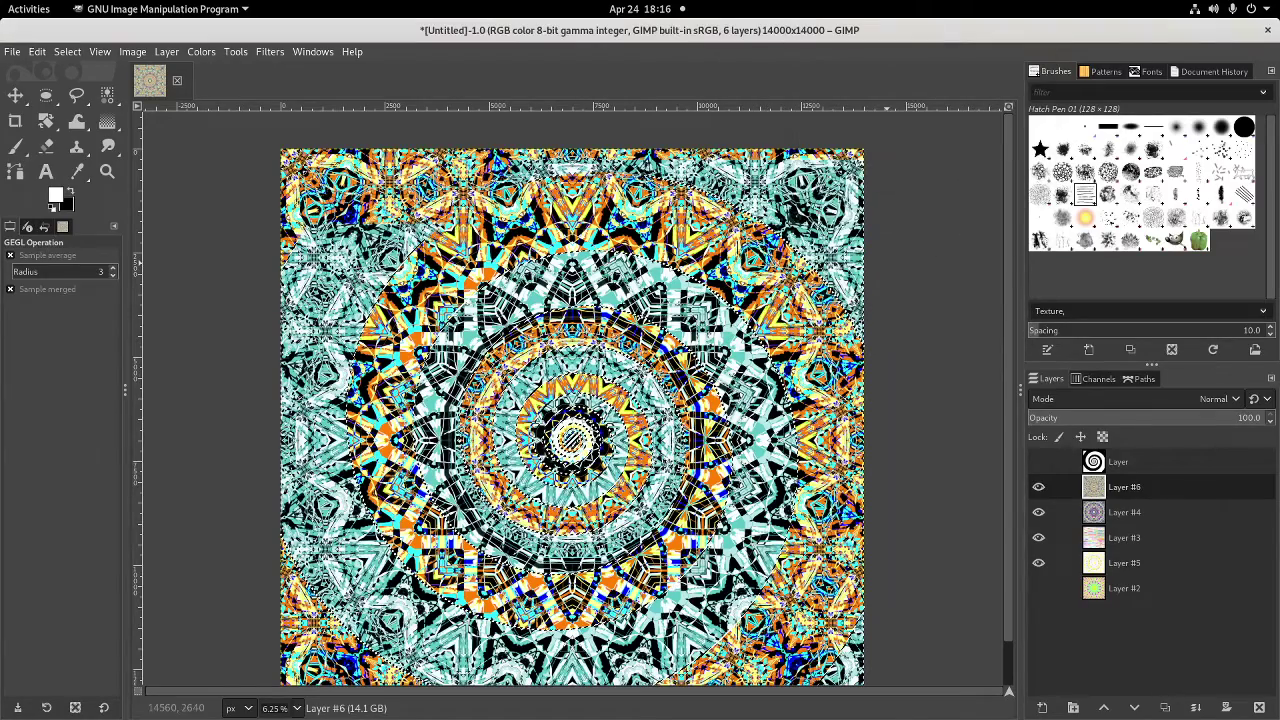
Apply a Color Balance to the selected spiral band's midtones with Magenta-Green -100 and Yellow-Blue 100
left_click(205, 52)
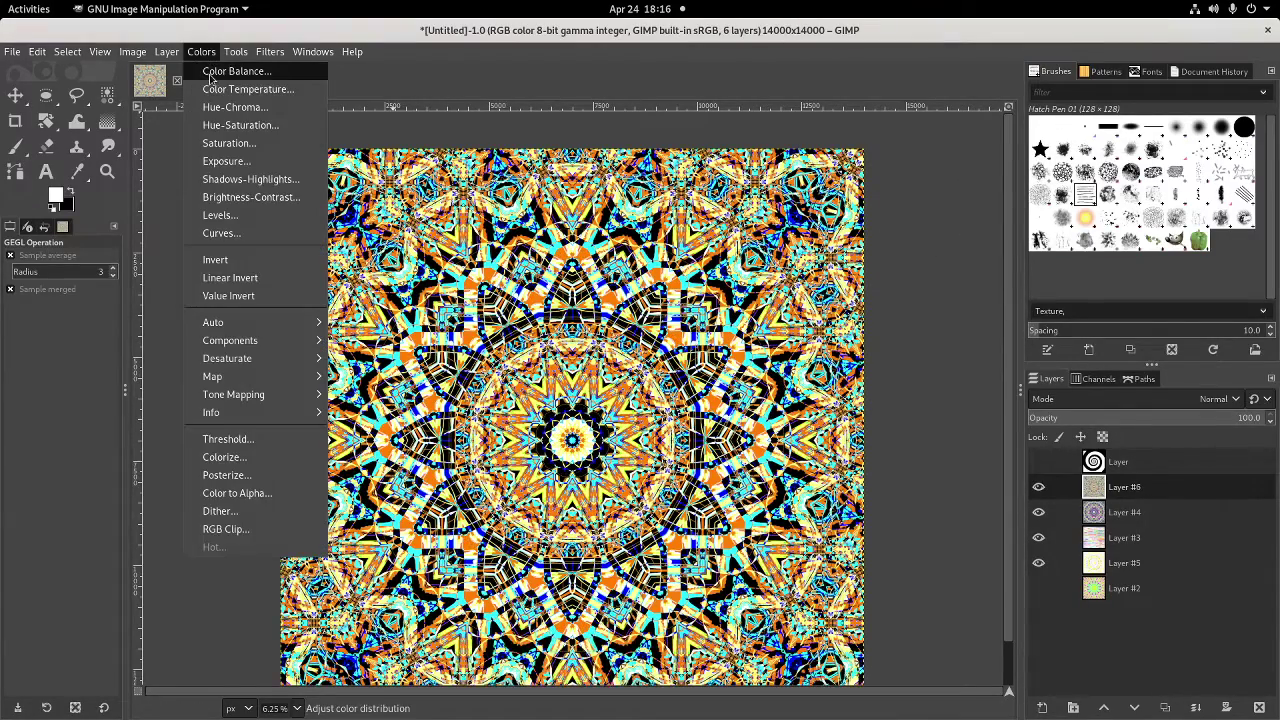
left_click(236, 71)
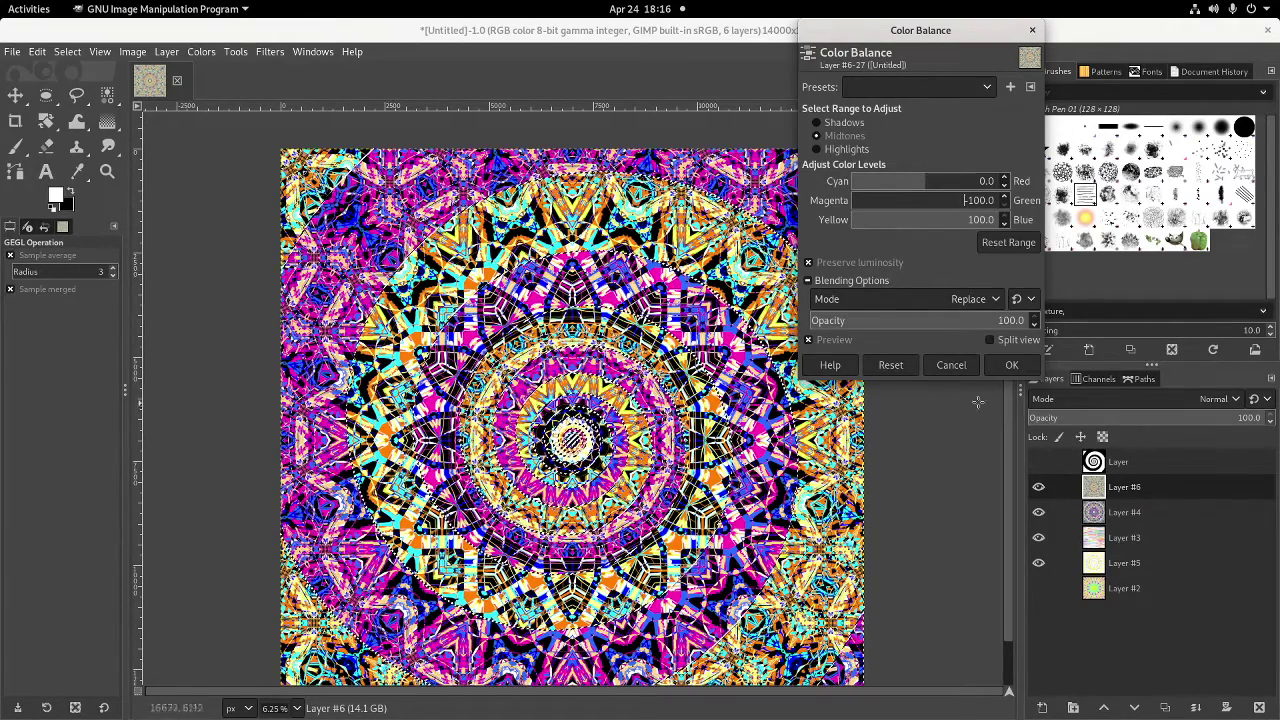
left_click(1011, 365)
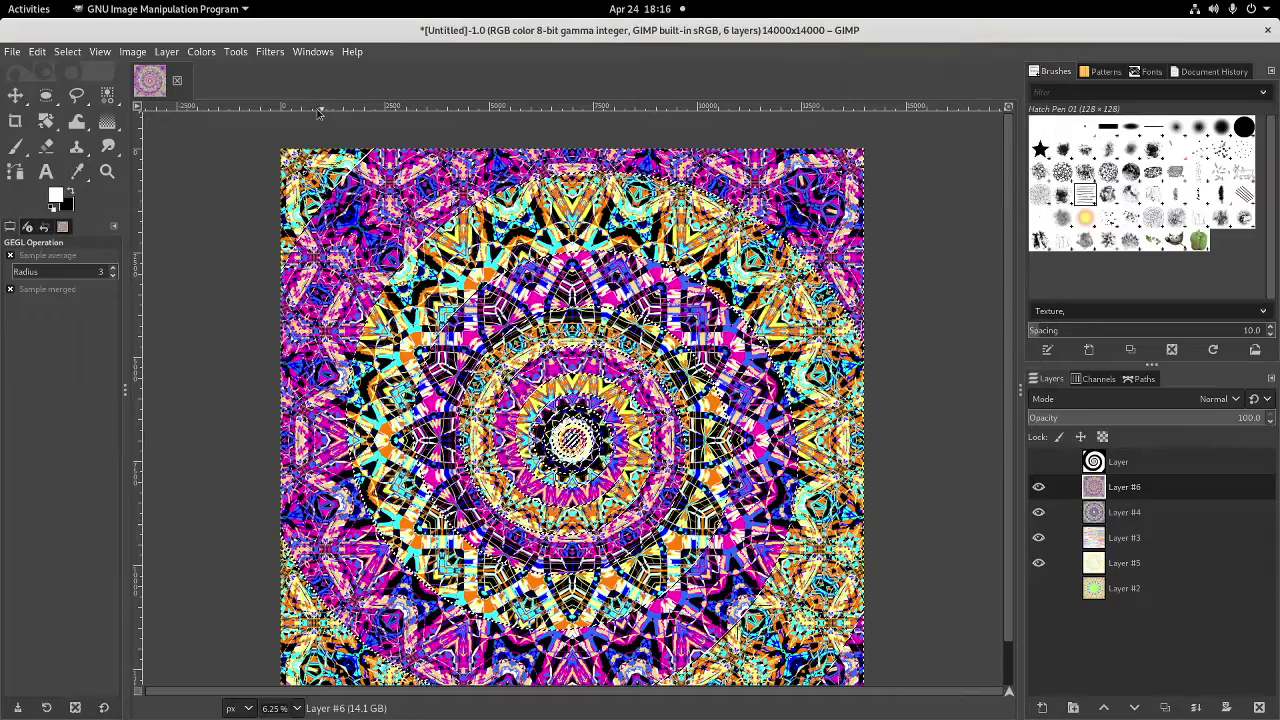
Shift the selected band's overall hue to -30.7 with Hue-Saturation and apply it
left_click(201, 51)
left_click(238, 125)
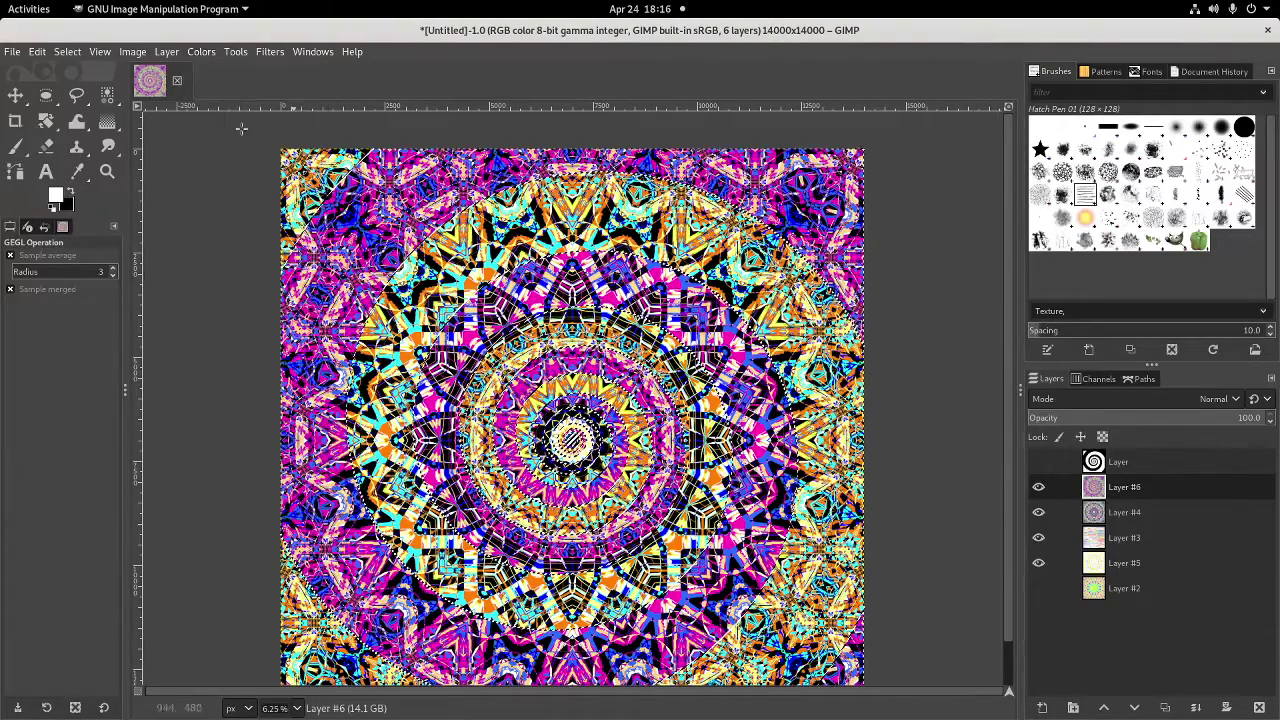
left_click_drag(960, 272, 892, 292)
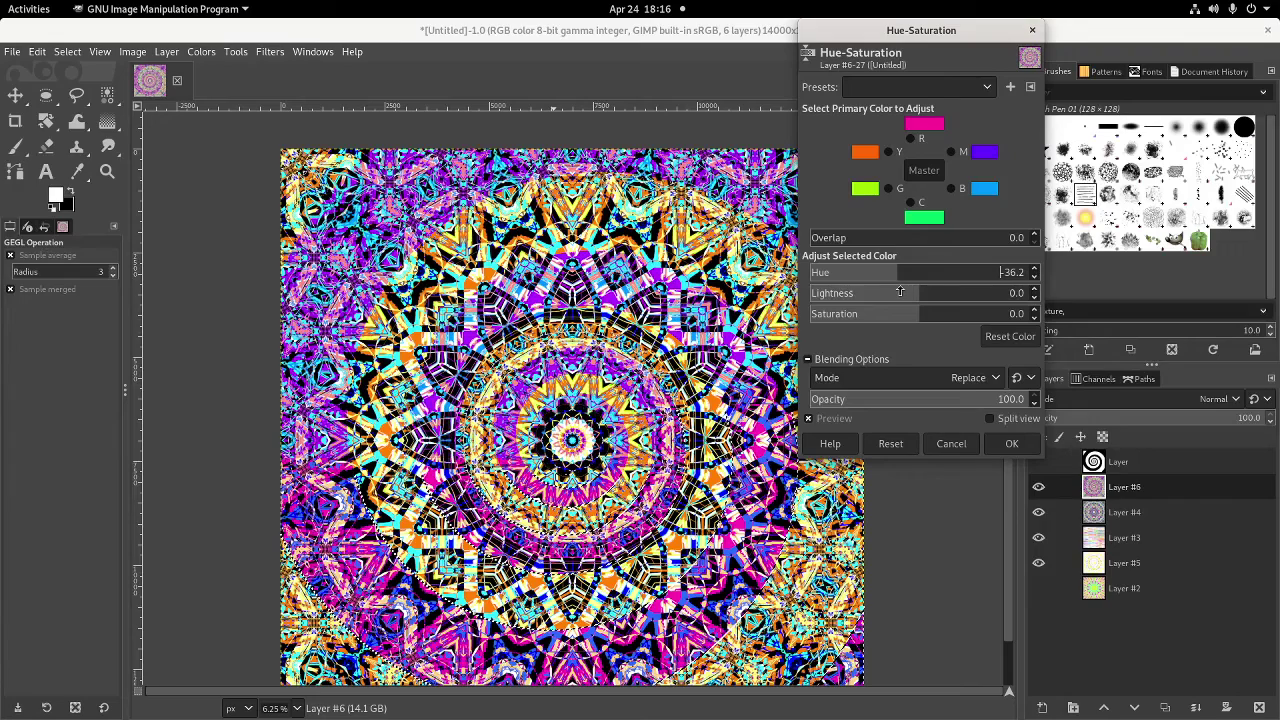
left_click(900, 287)
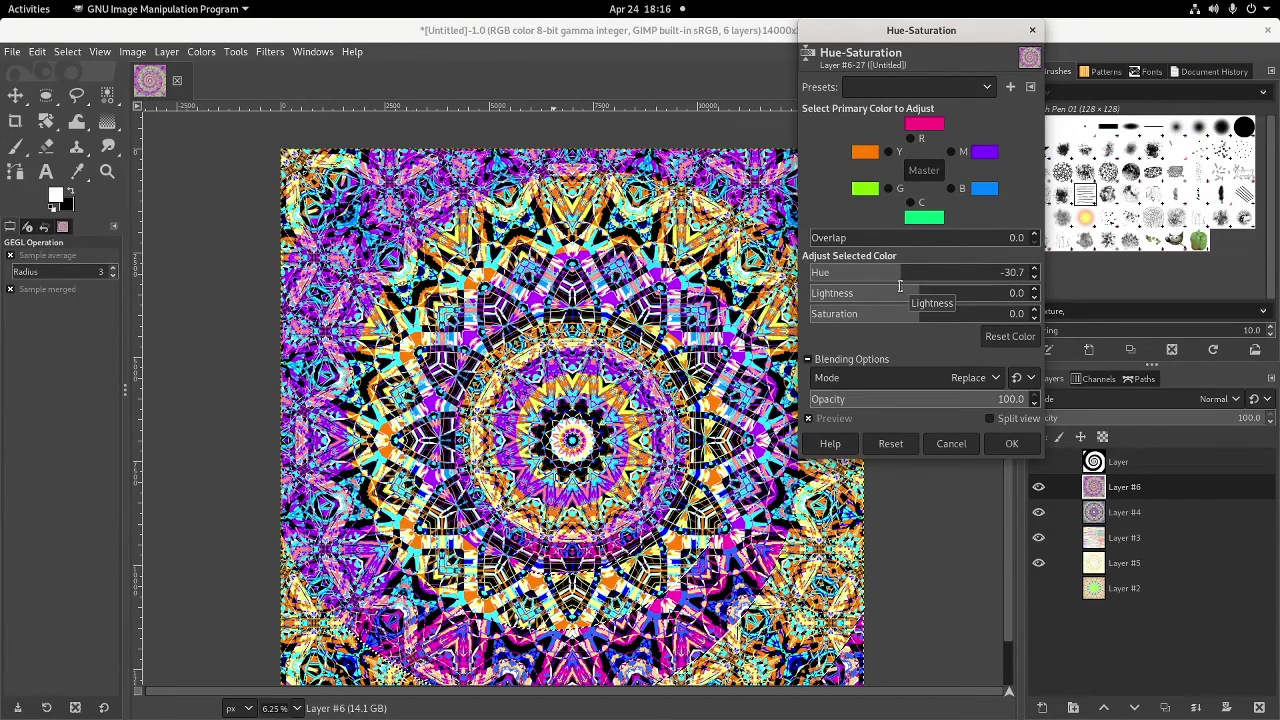
left_click(1006, 443)
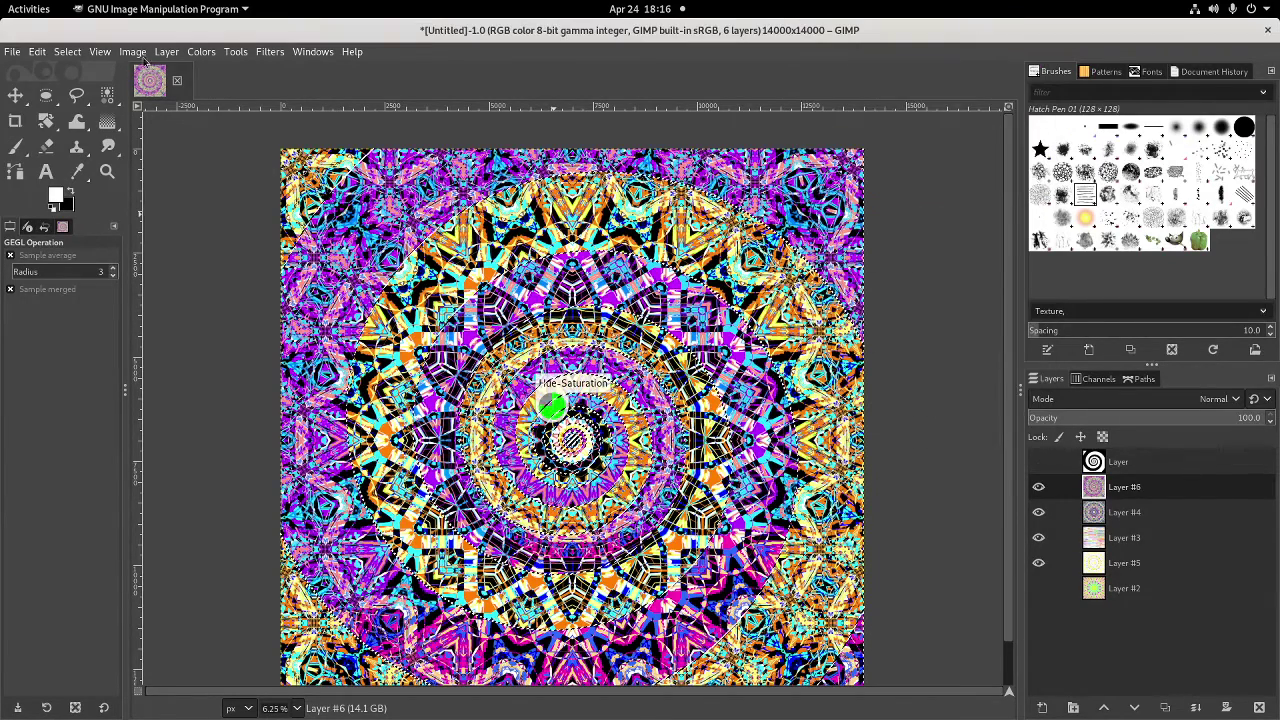
Invert the selection and apply a midtone Color Balance with Magenta-Green -100 and Yellow-Blue -100
left_click(70, 52)
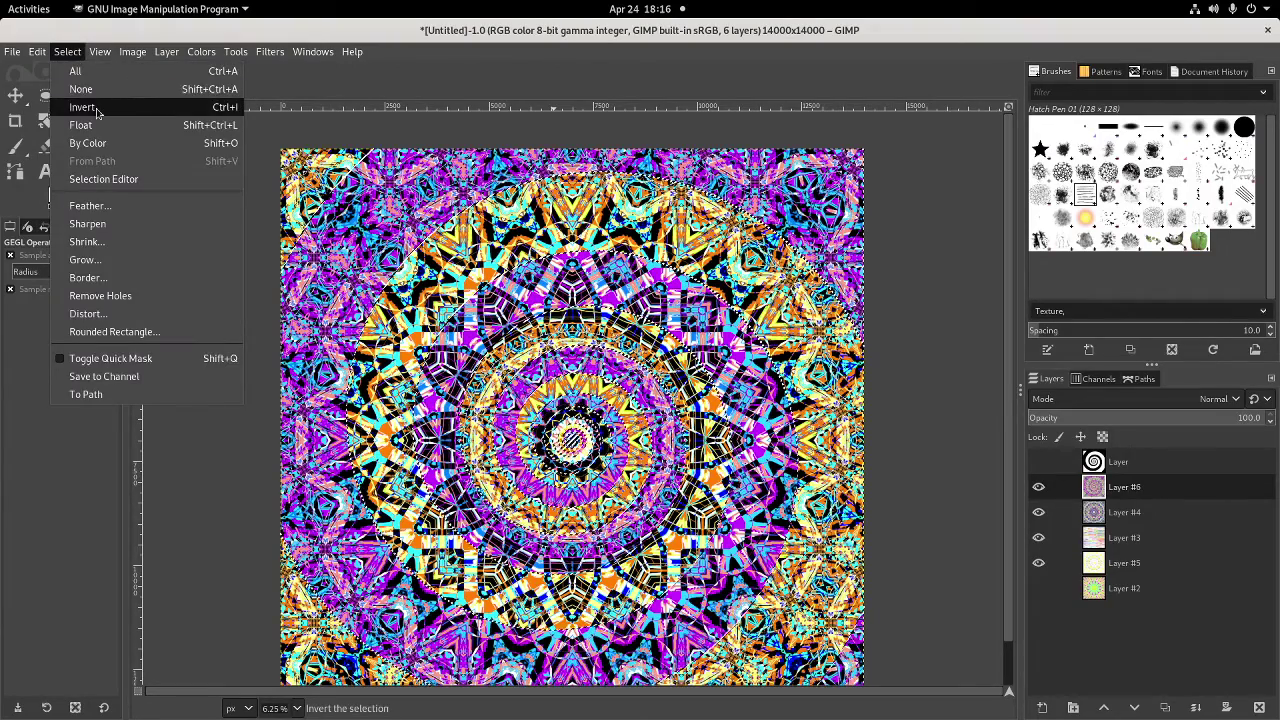
left_click(80, 88)
left_click(200, 52)
left_click(230, 67)
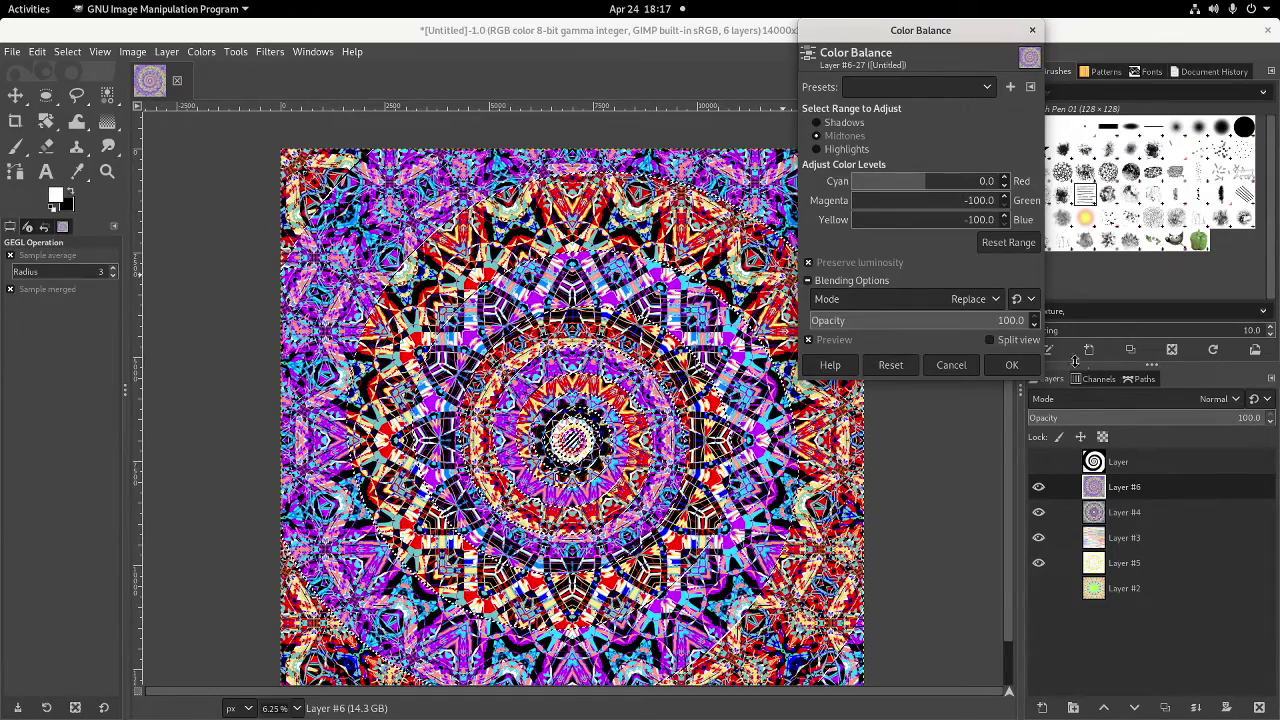
key("Return")
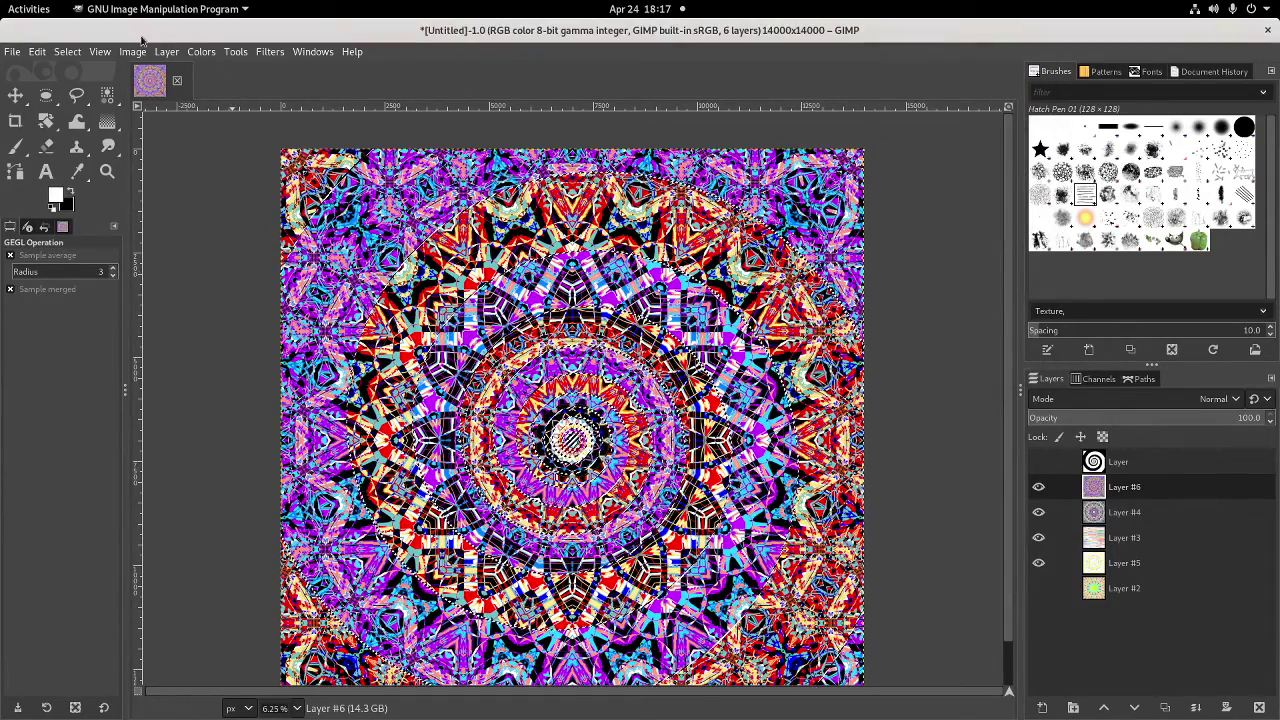
In Hue-Saturation, shift the overall hue so red becomes yellow, set the blue hue to 106.5, and apply
left_click(201, 51)
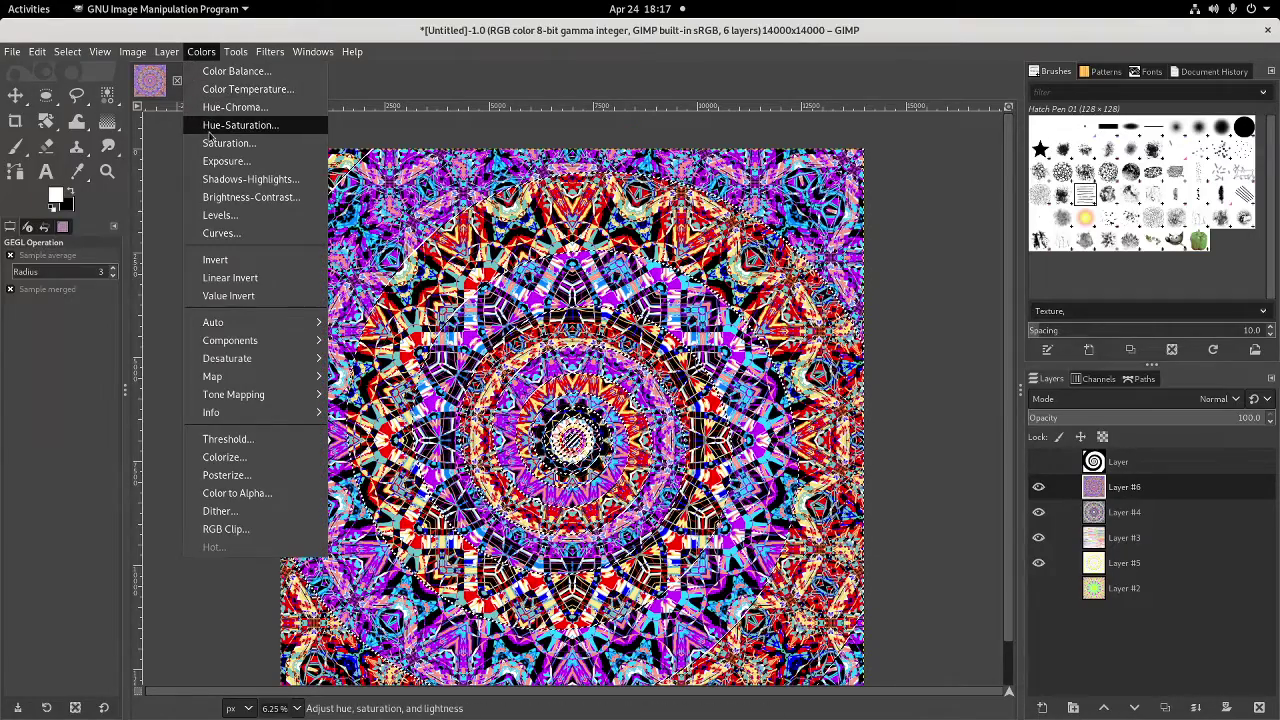
left_click(210, 125)
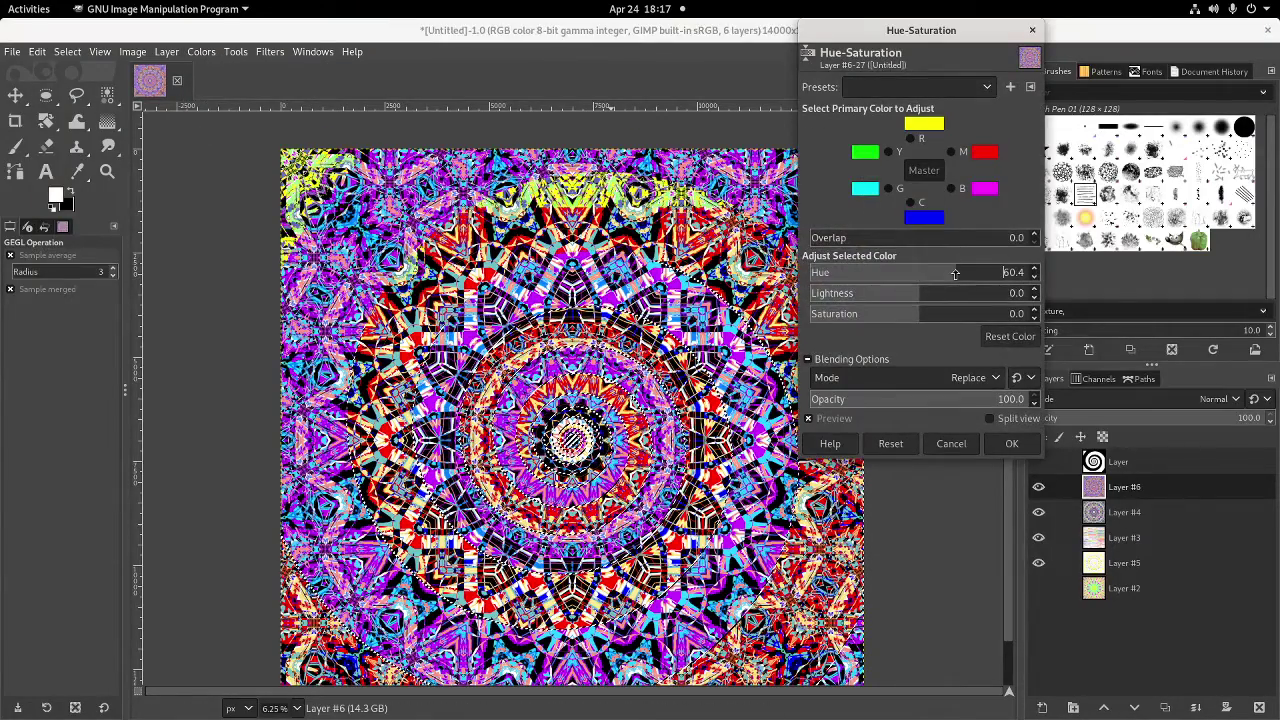
left_click_drag(955, 273, 901, 282)
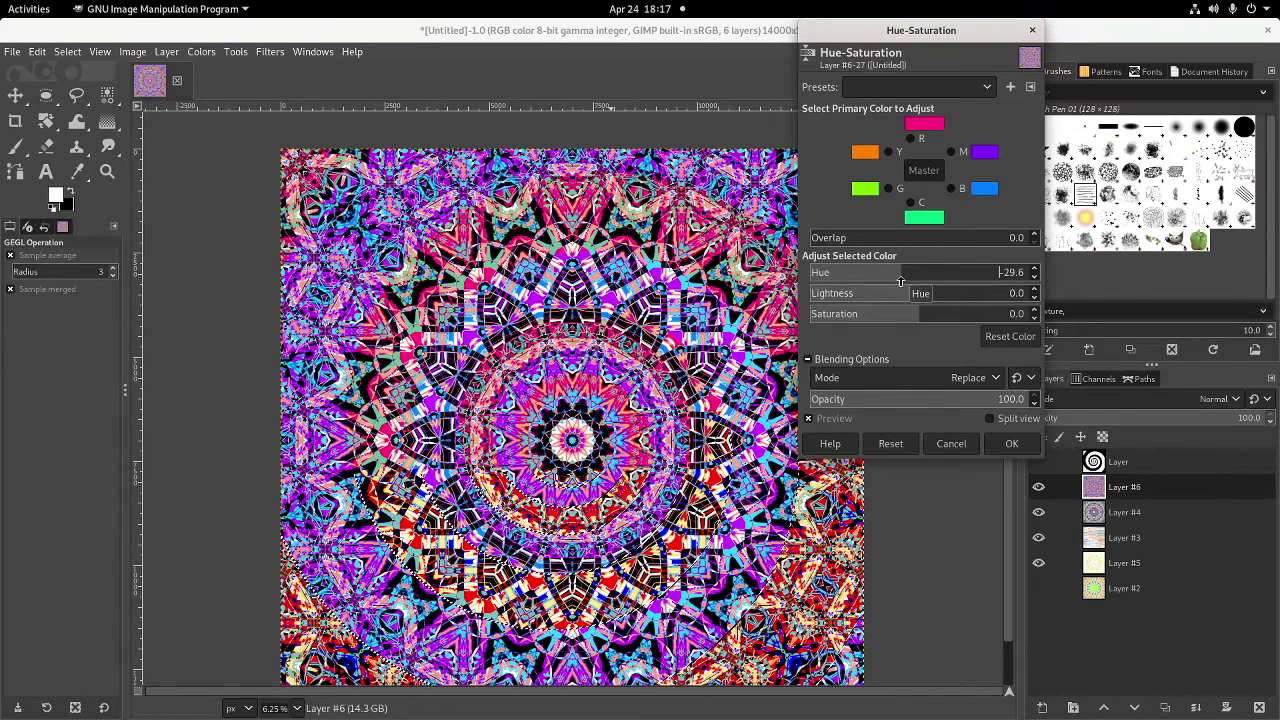
left_click_drag(901, 282, 949, 282)
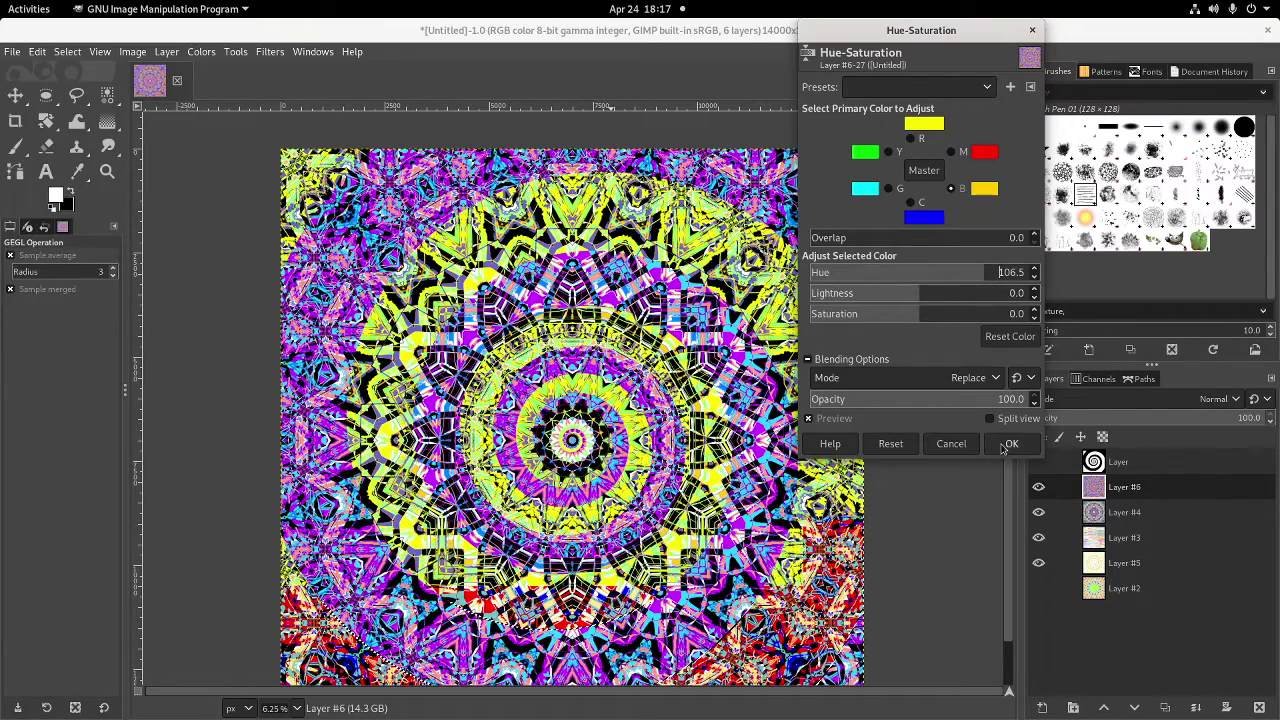
key("Return")
Recolor the same selected band with another Hue-Saturation adjustment, setting the overall hue to -36.2
left_click(201, 51)
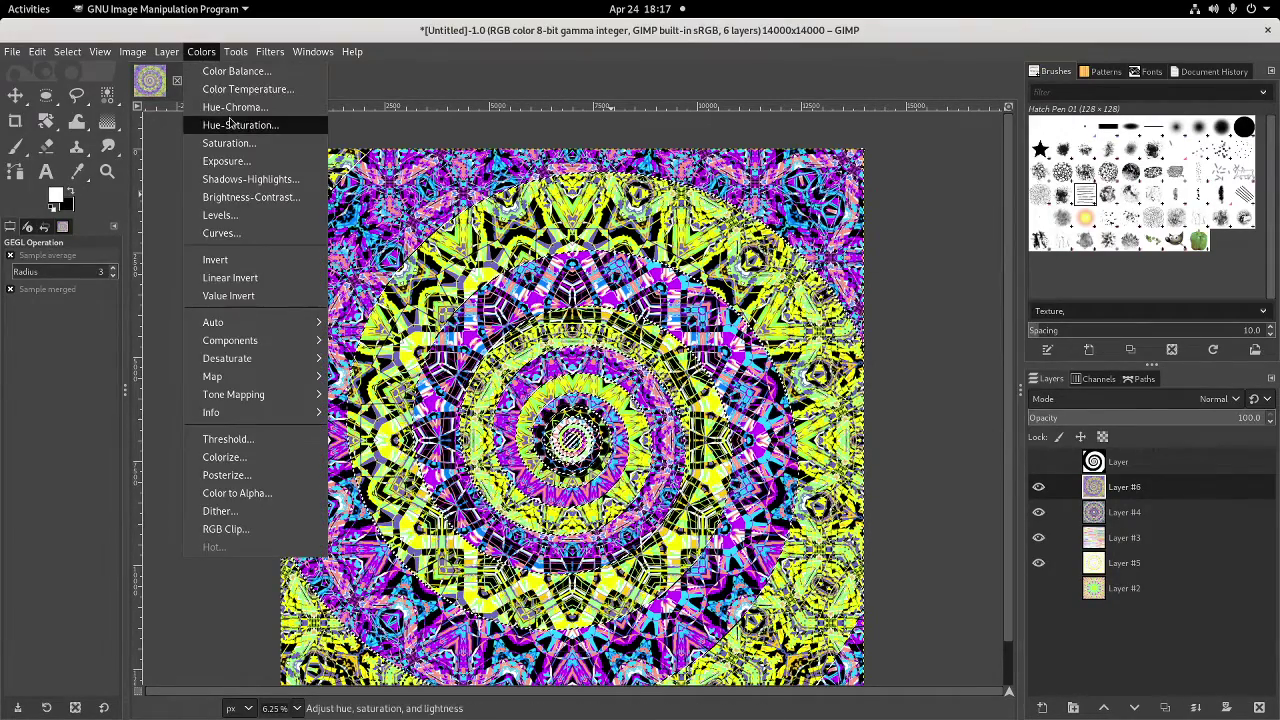
left_click(235, 123)
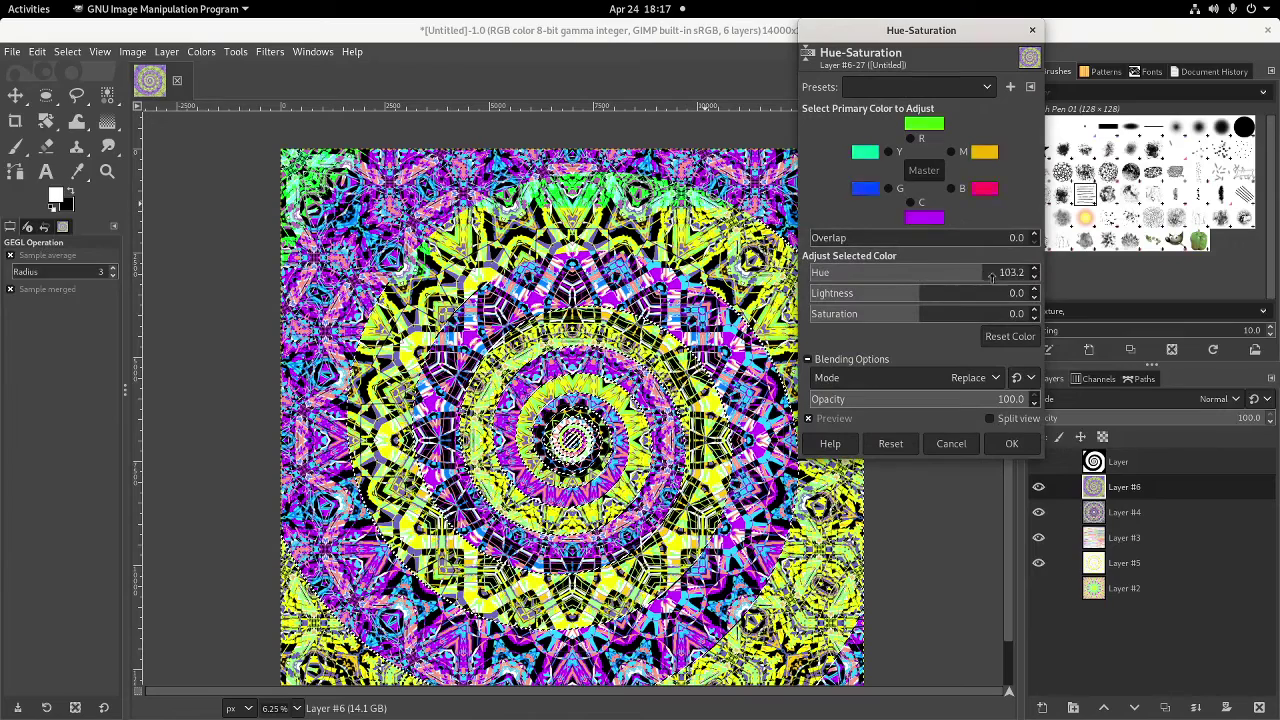
left_click(860, 273)
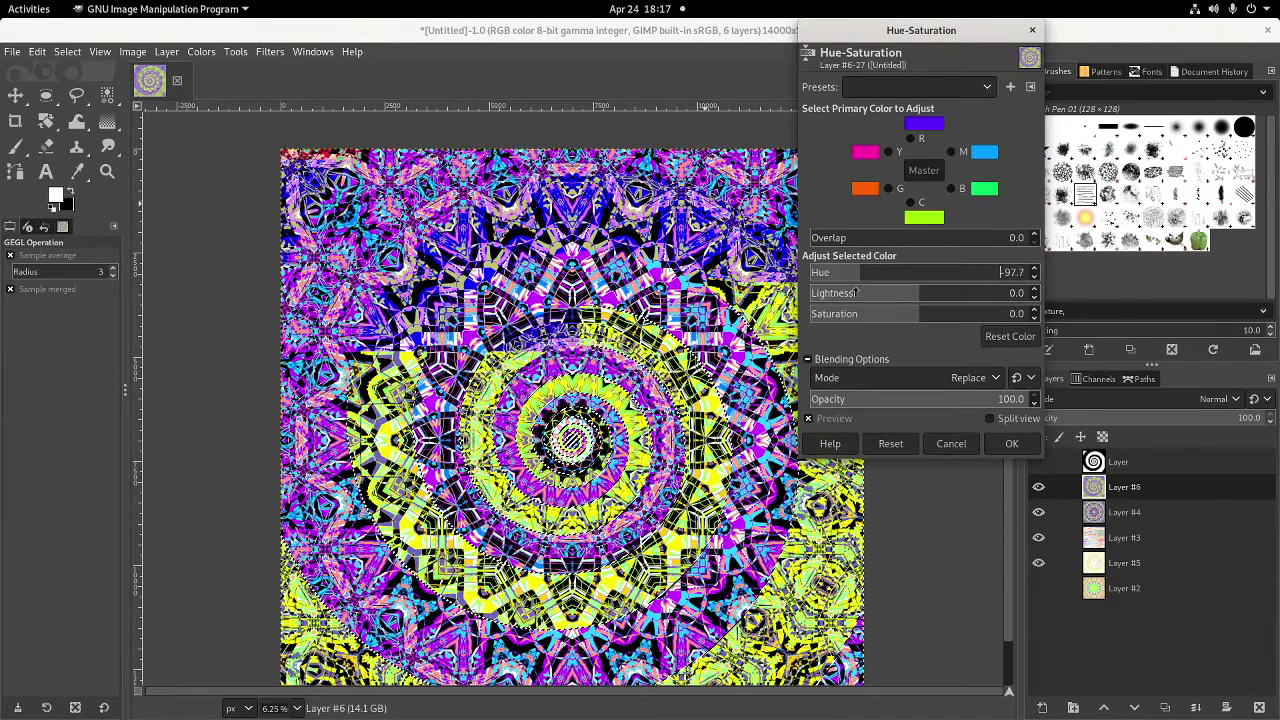
left_click_drag(855, 291, 815, 287)
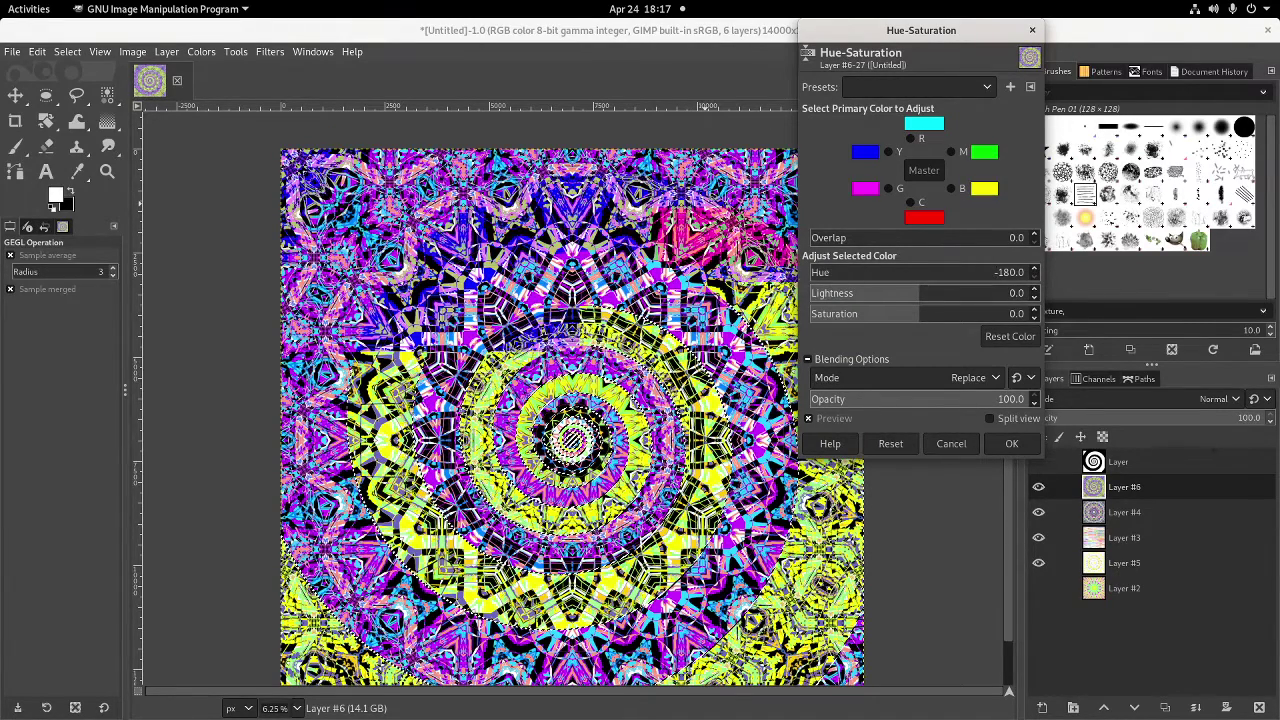
left_click(897, 279)
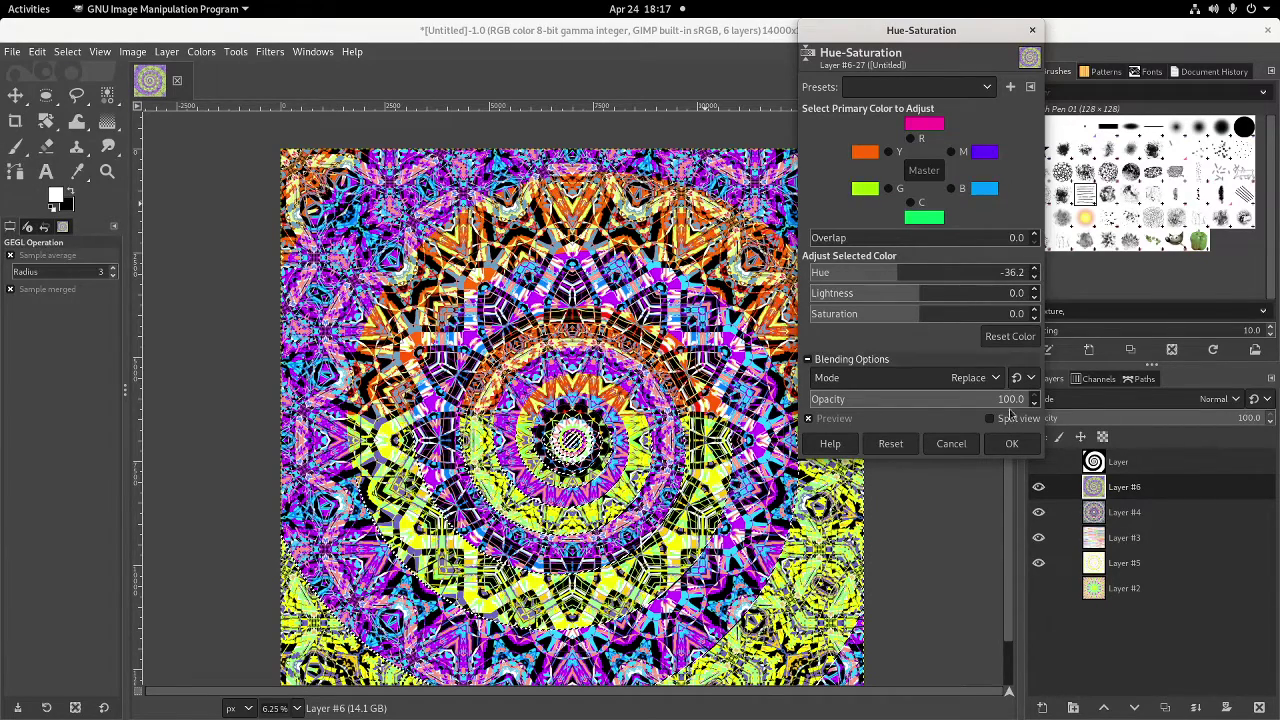
left_click(1014, 444)
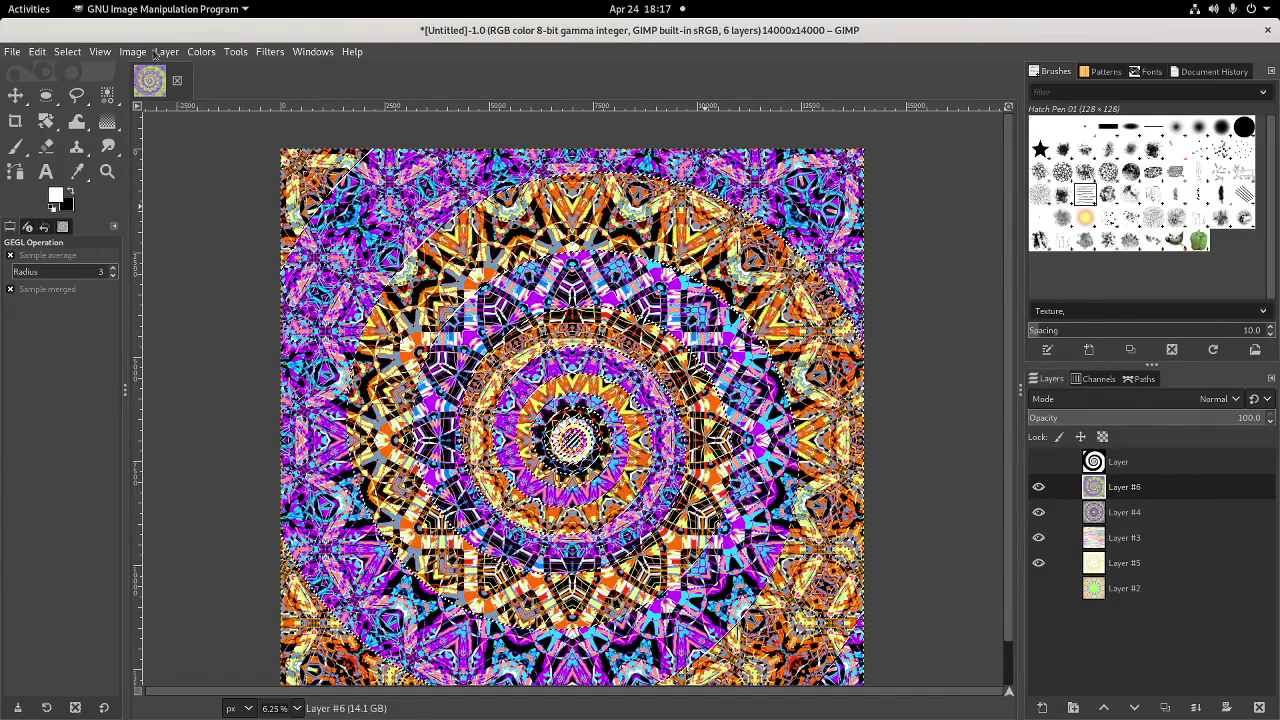
Invert the selection, and in Hue-Saturation set the overall hue to -120.7 and lightness to 30.5
left_click(195, 52)
mouse_move(67, 51)
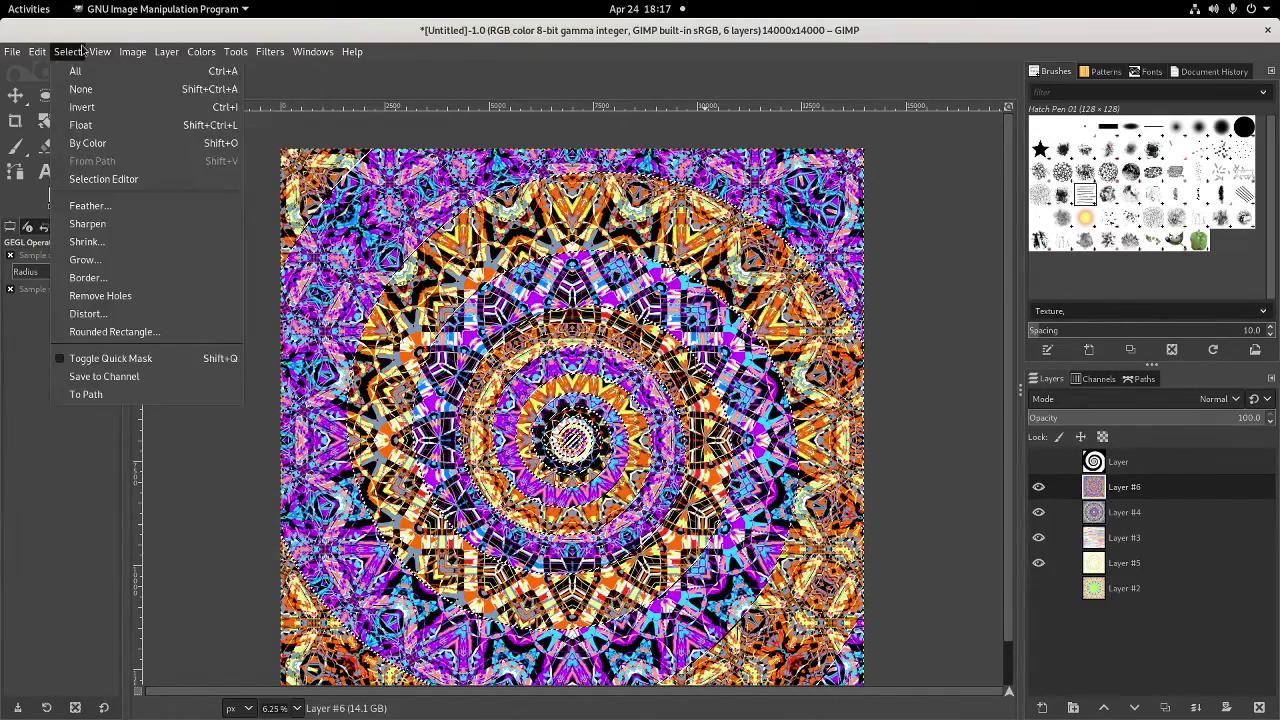
left_click(99, 107)
left_click(201, 52)
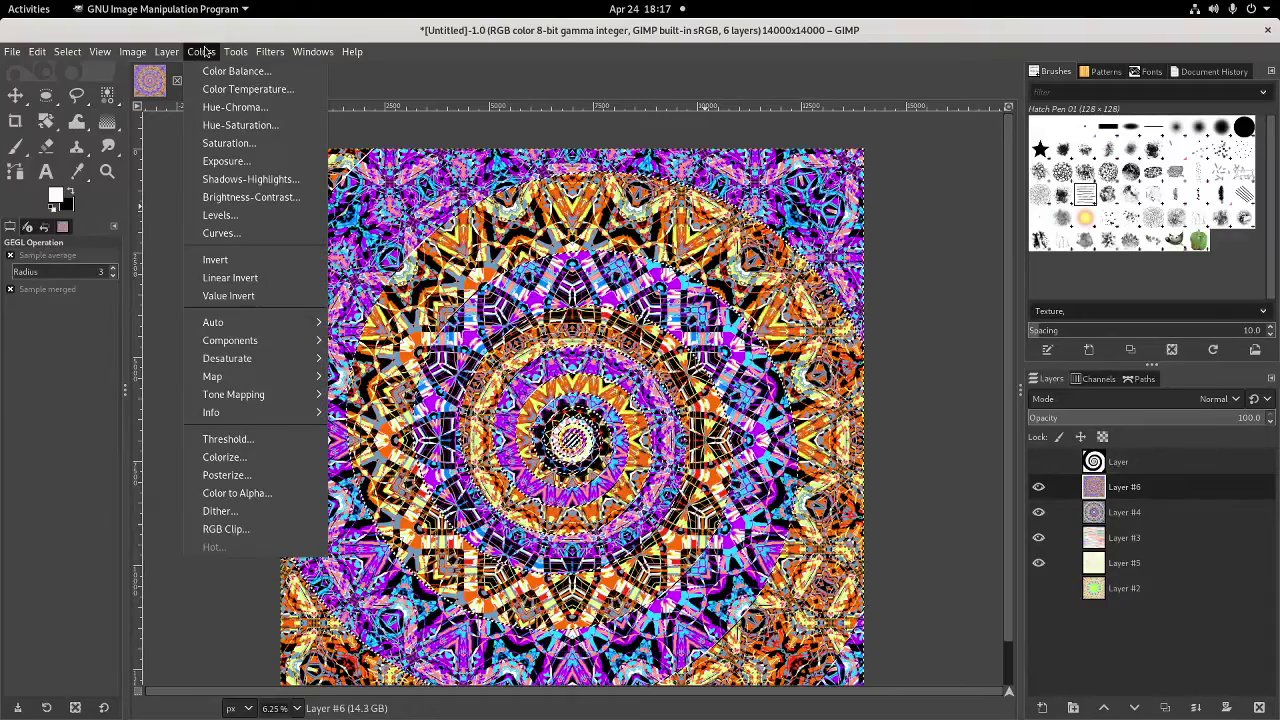
left_click(240, 123)
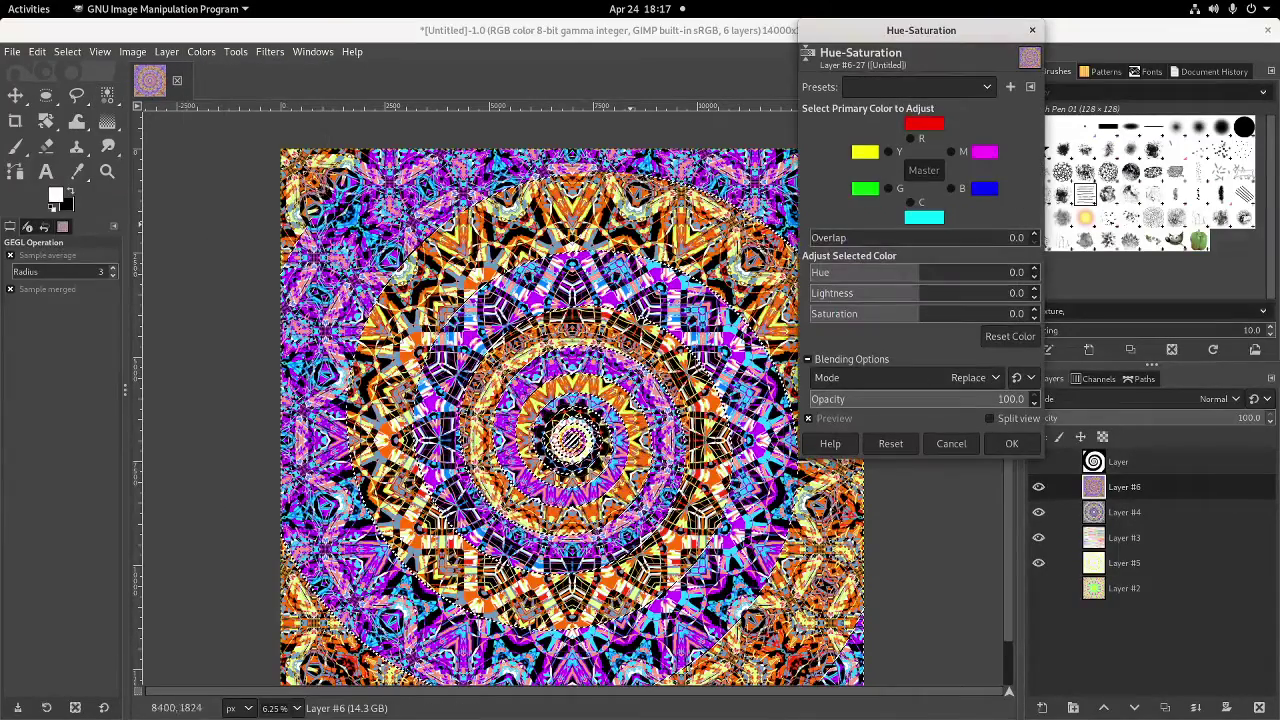
left_click_drag(1054, 286, 832, 276)
left_click(969, 272)
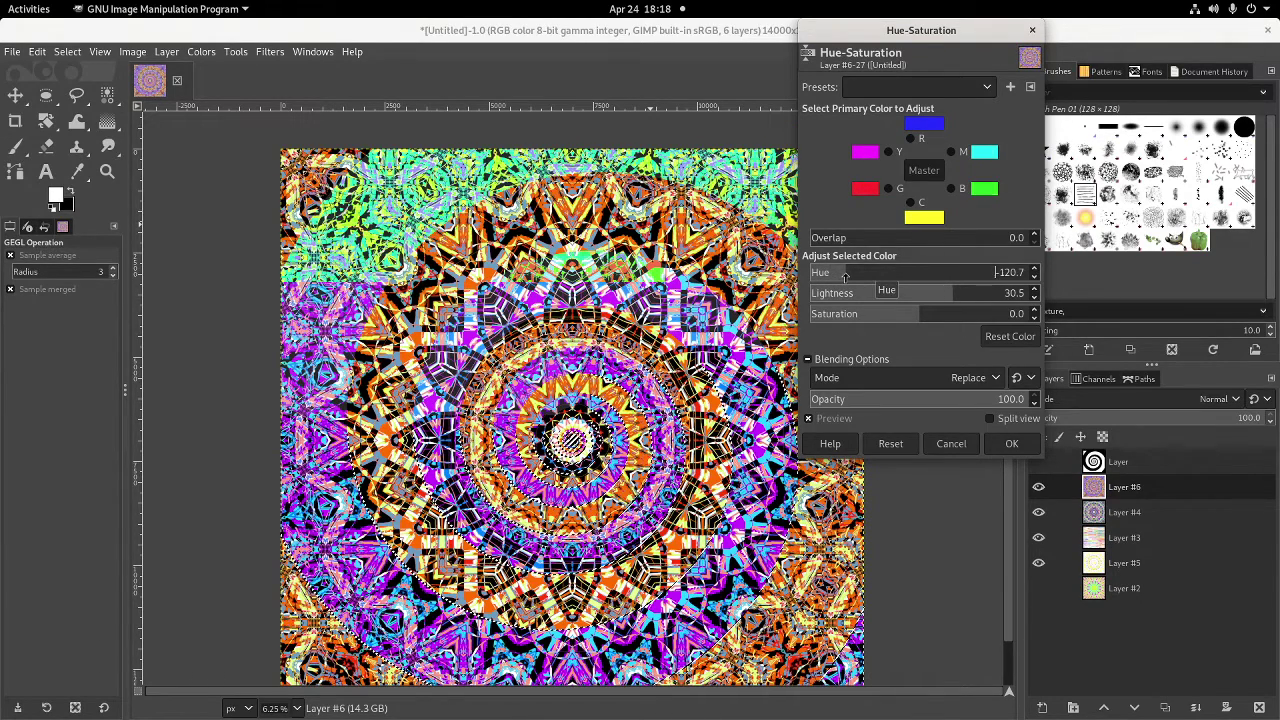
Set magenta to hue 8.8 and lightness 100, set the cyan hue to 19.8, and apply the Hue-Saturation adjustment
left_click(952, 151)
mouse_move(965, 275)
left_mouse_down()
mouse_move(1100, 280)
mouse_move(976, 292)
left_mouse_up()
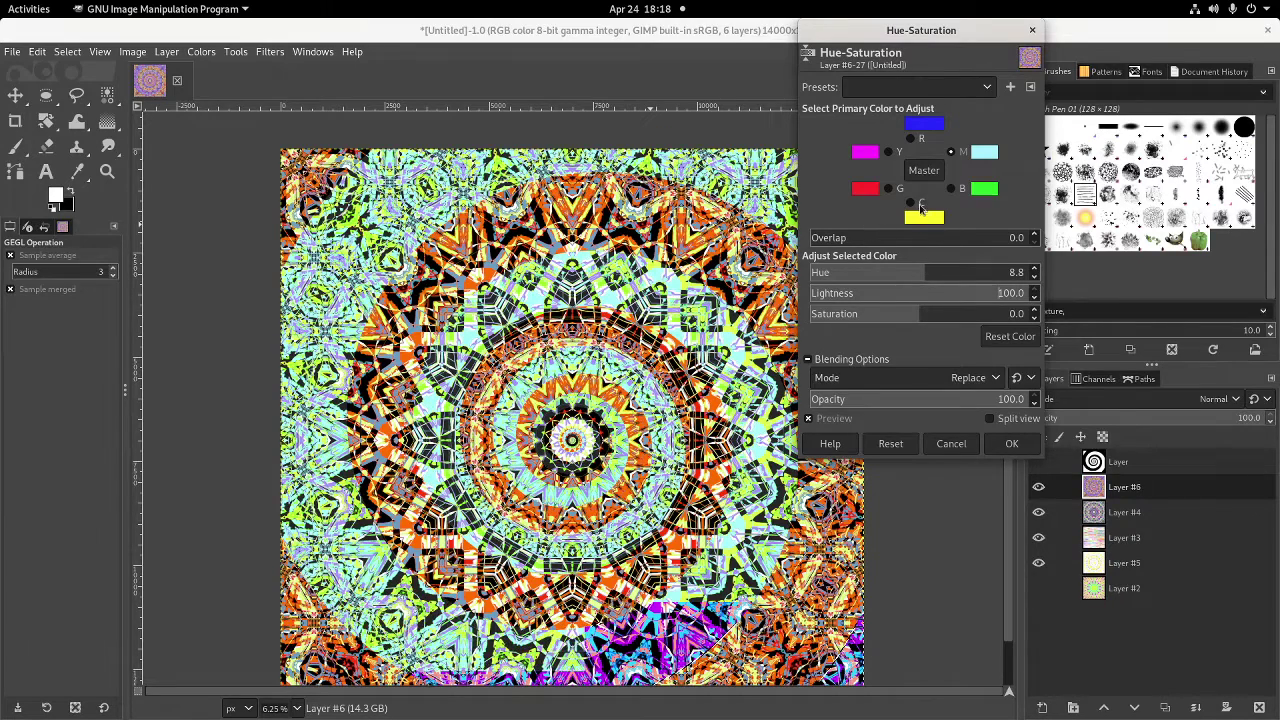
left_click(922, 211)
key("Return")
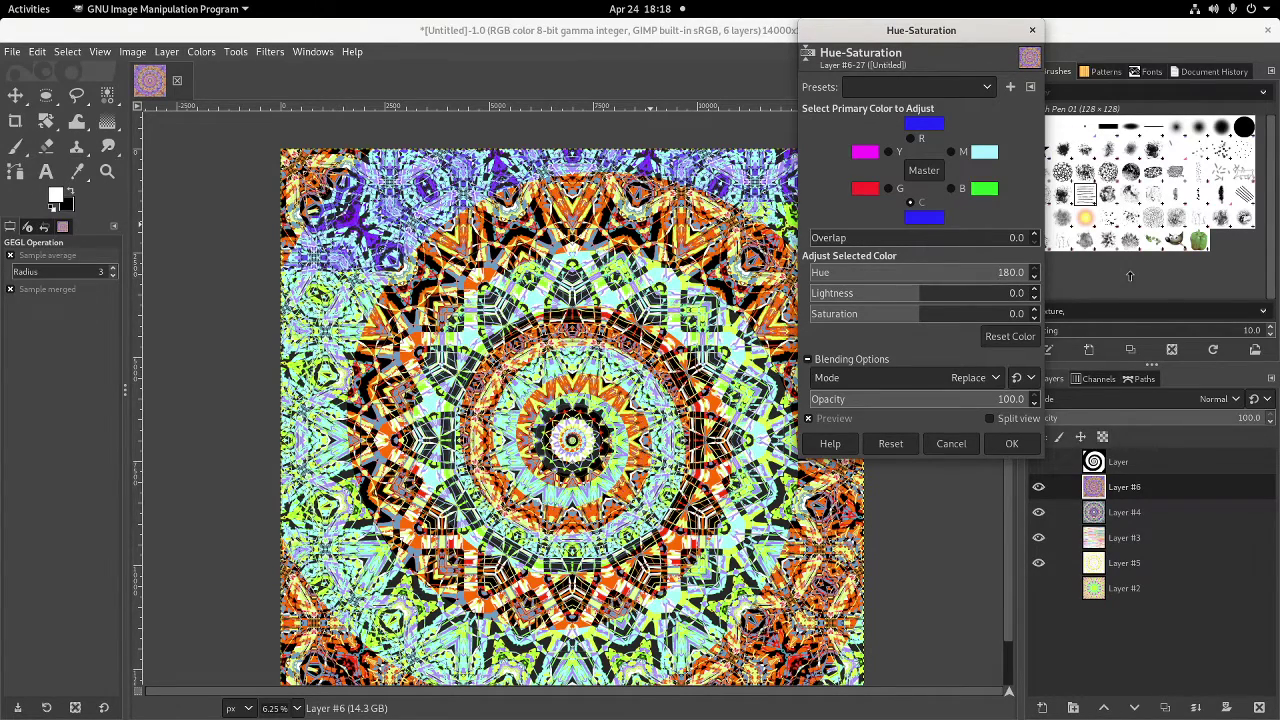
left_click(962, 272)
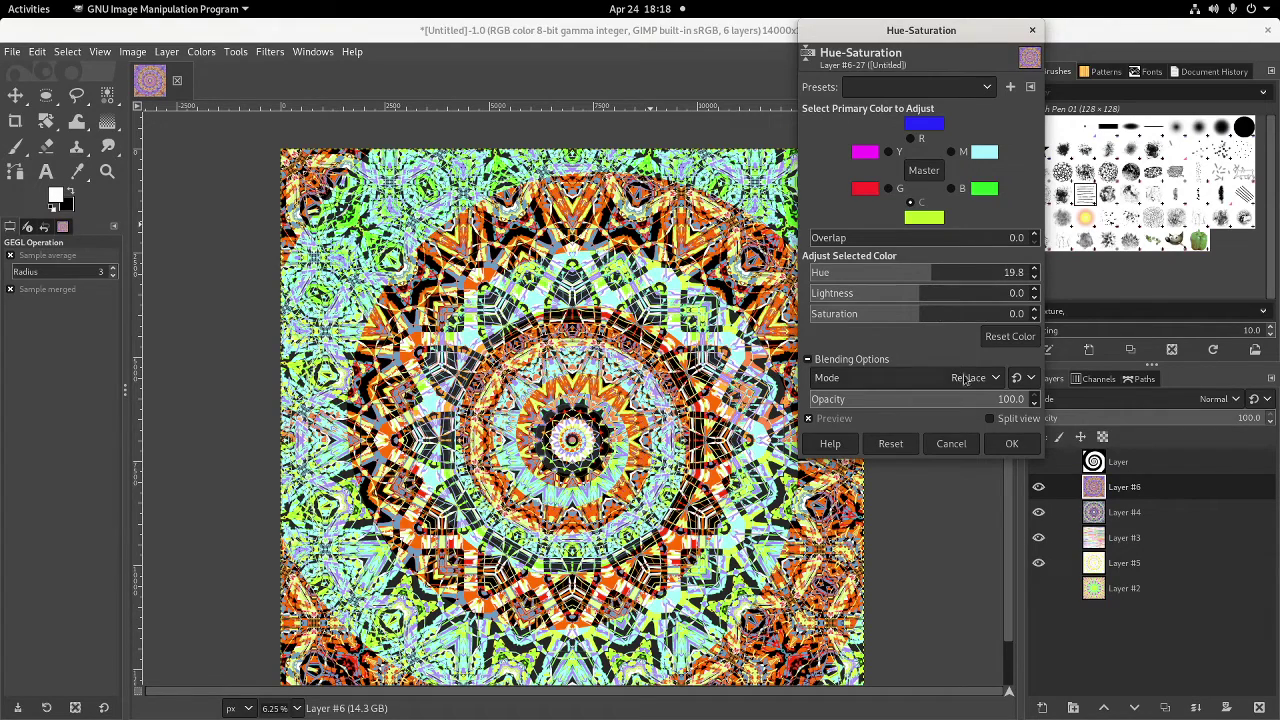
left_click(1010, 444)
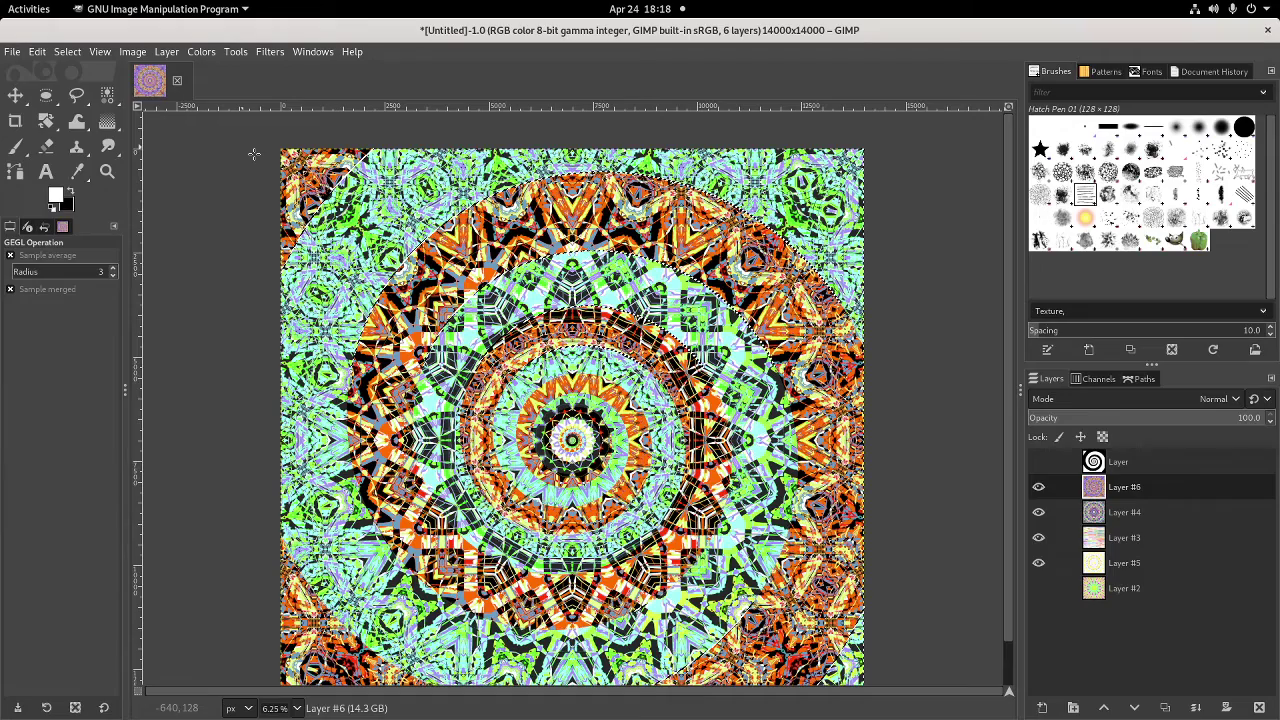
Apply a further Hue-Saturation with overall hue -28.5, green shifted to blue, and cyan at hue 45 and lightness 100
left_click(201, 51)
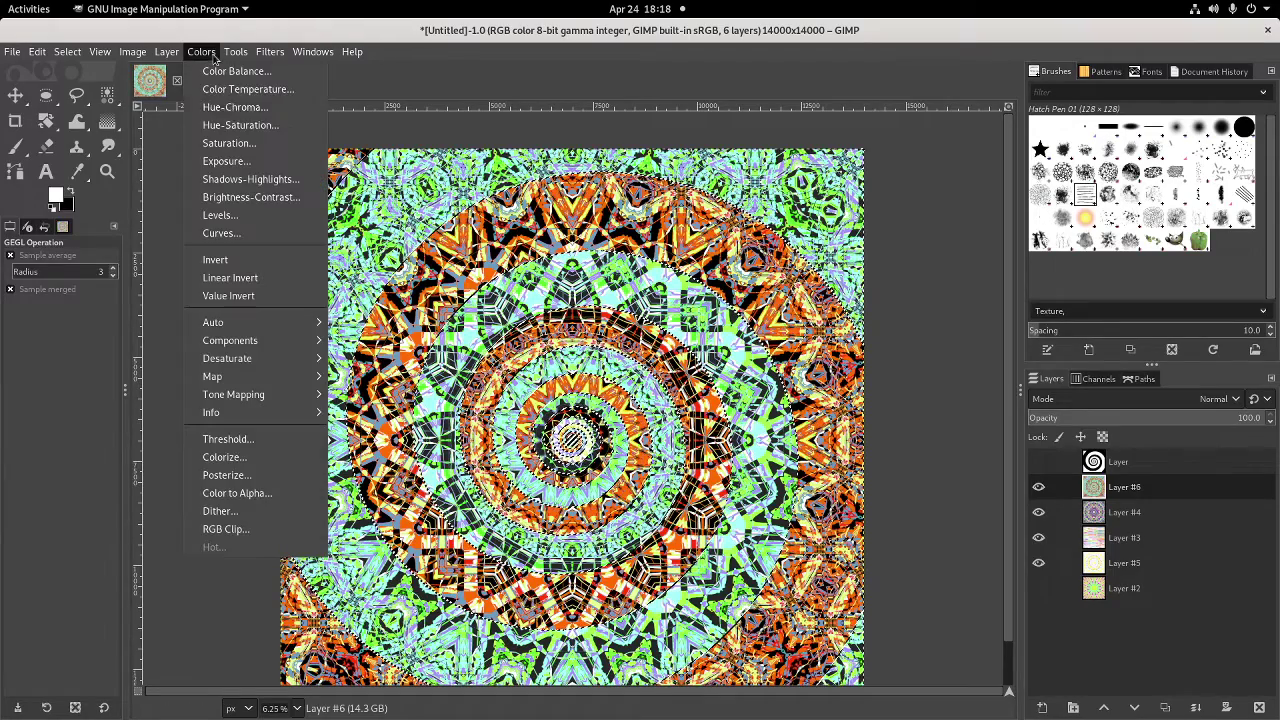
left_click(232, 124)
left_click_drag(983, 275, 902, 289)
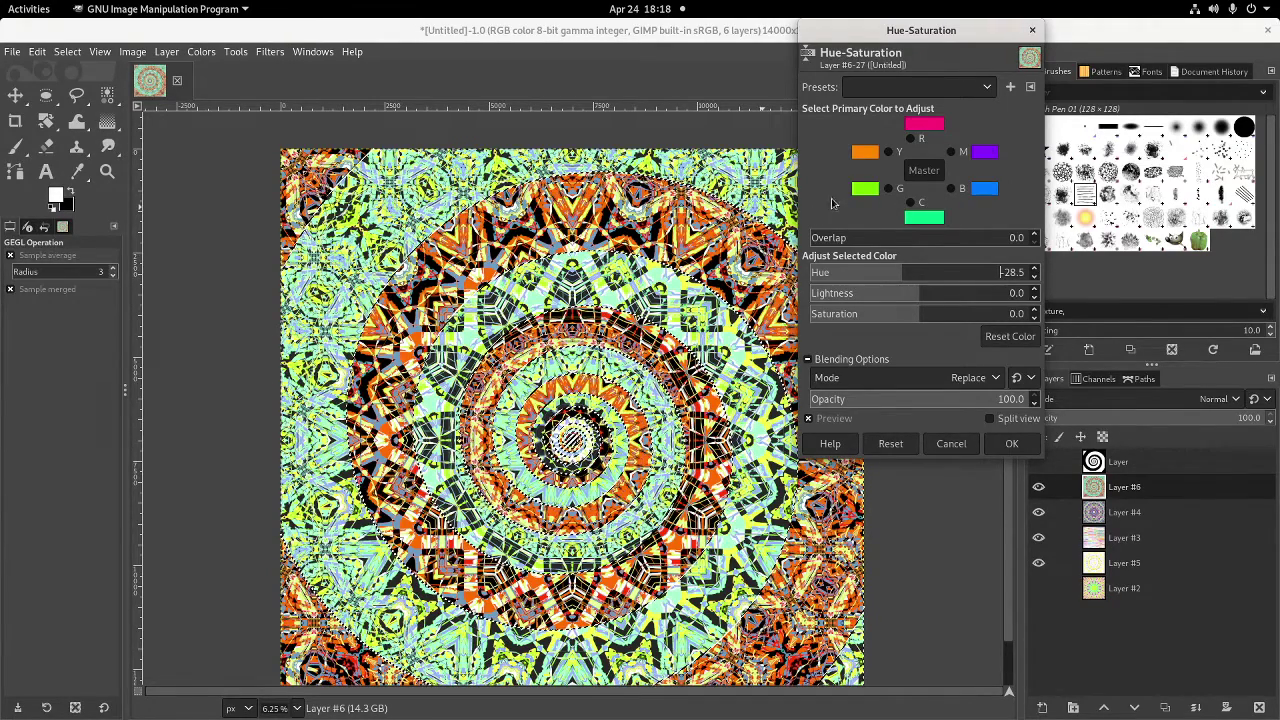
left_click(888, 191)
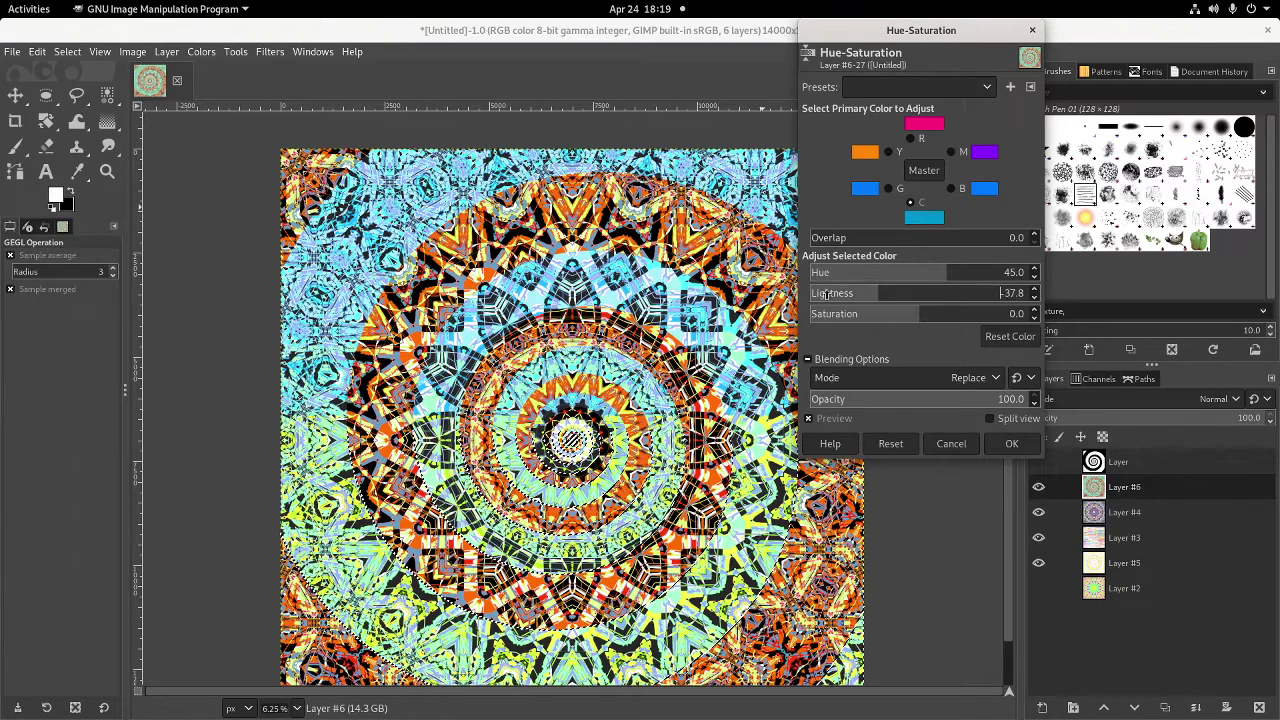
left_click_drag(826, 293, 709, 293)
left_click_drag(995, 292, 1235, 294)
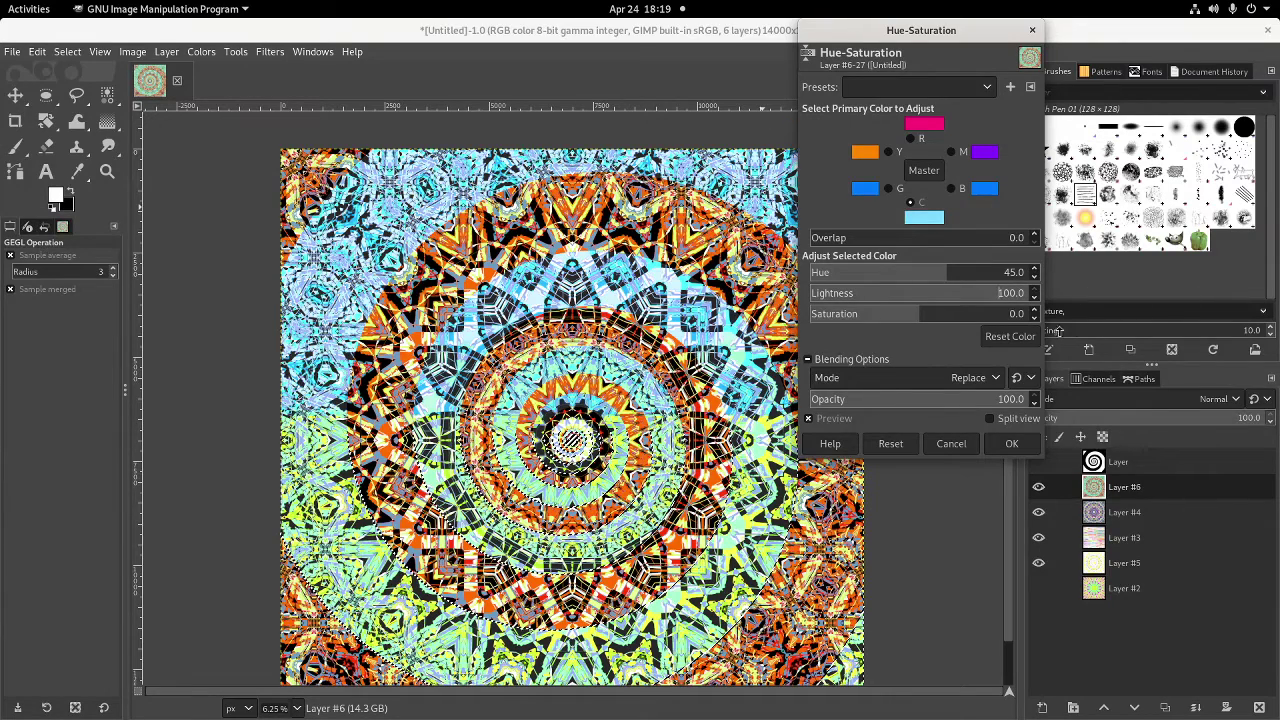
left_click(1010, 443)
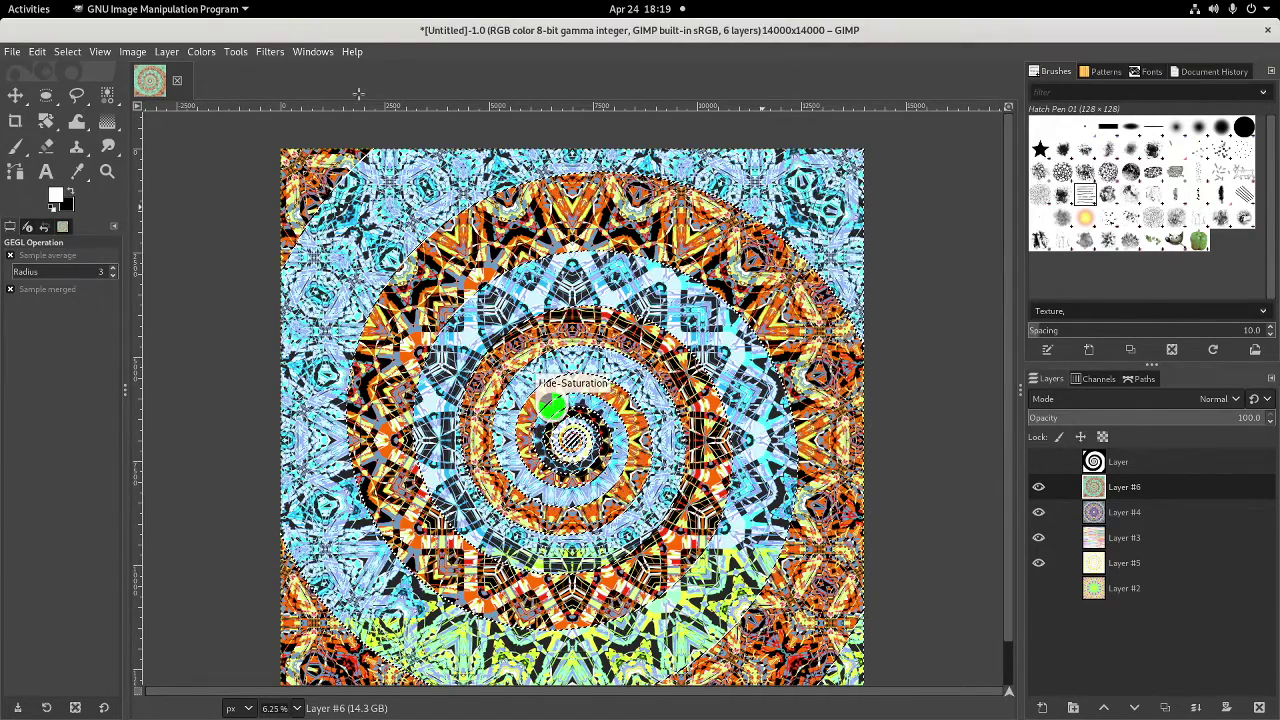
Apply another Hue-Saturation adjustment to the selected band of Layer #6, with the overall hue at -3.3
left_click(201, 51)
left_click(220, 126)
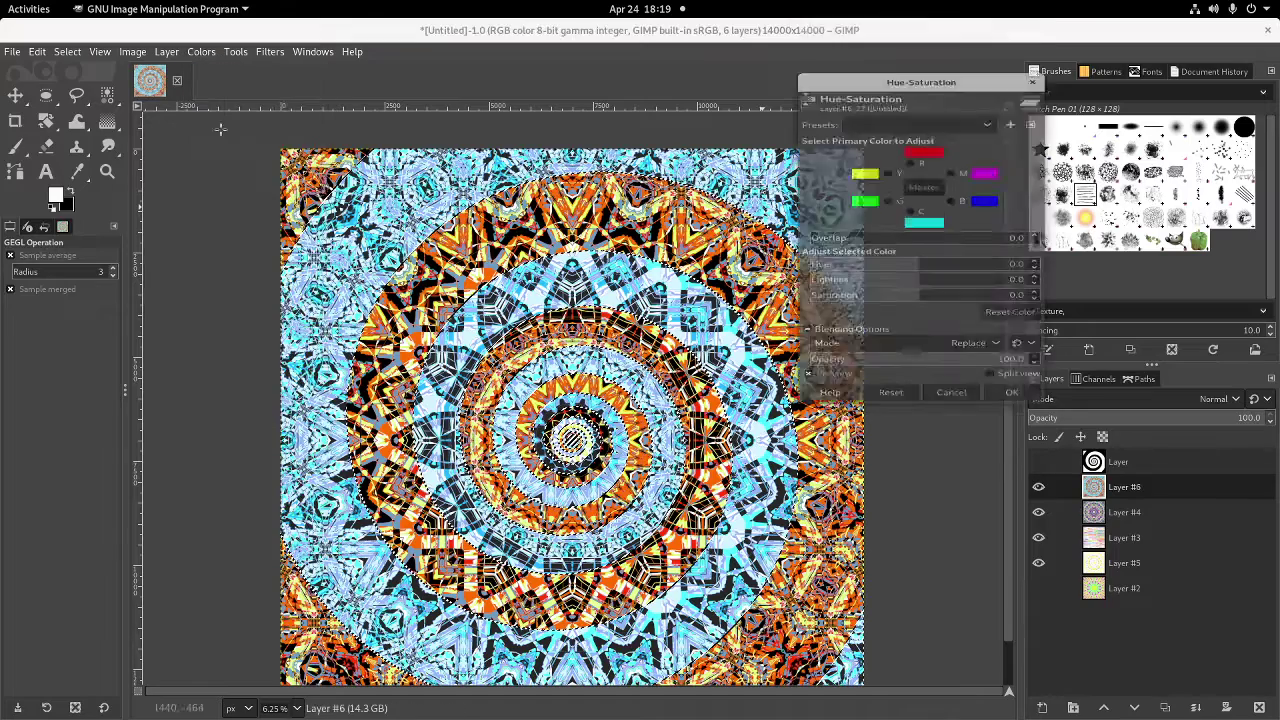
left_click(948, 274)
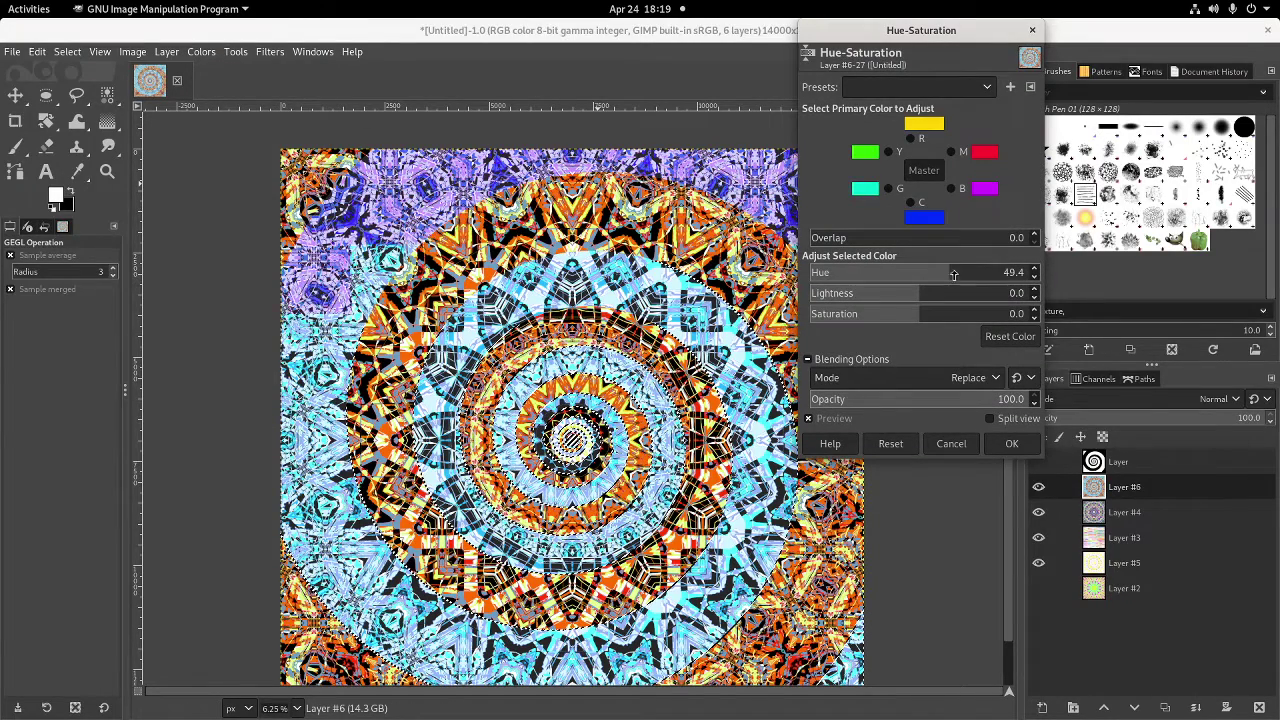
left_click_drag(948, 274, 896, 302)
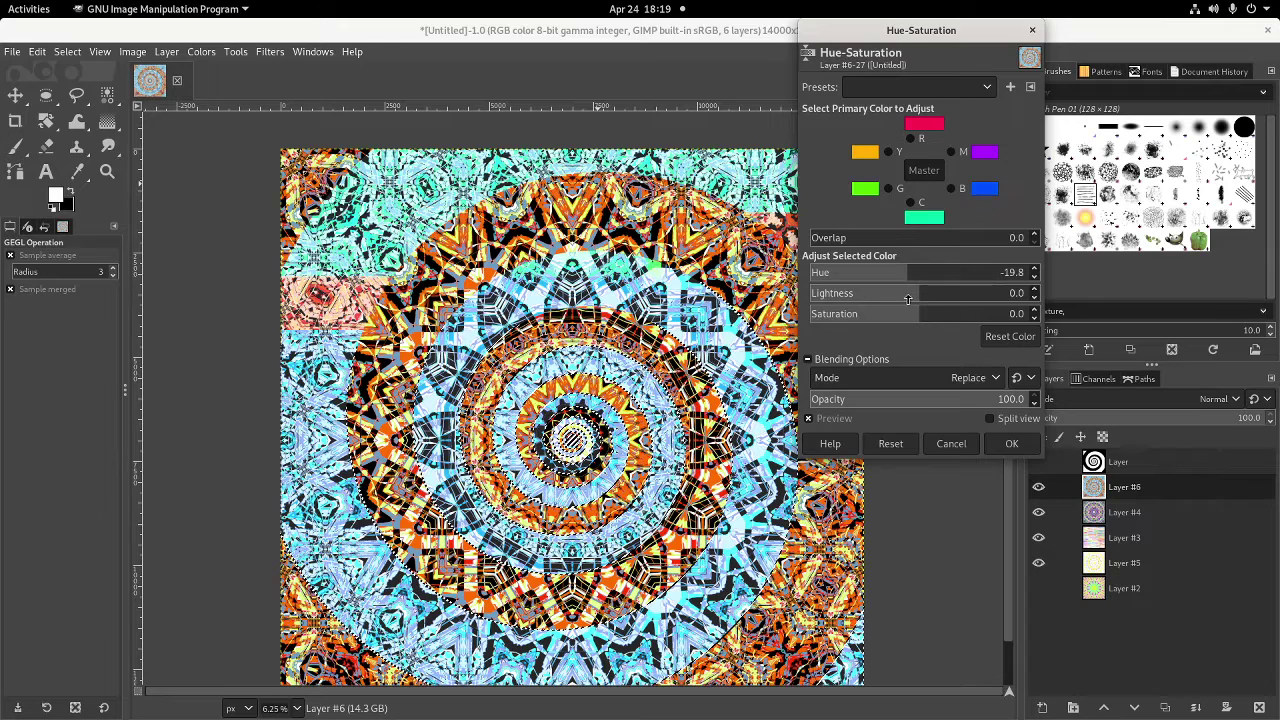
left_click_drag(908, 299, 918, 298)
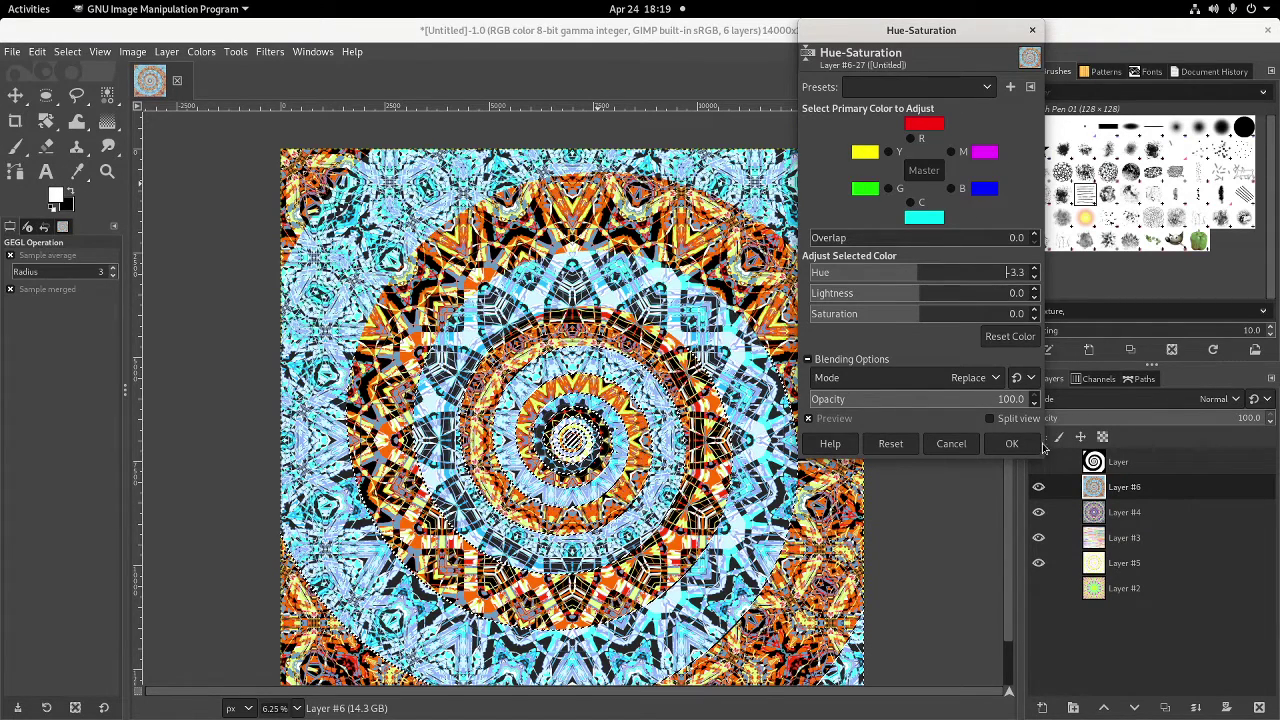
left_click(1011, 443)
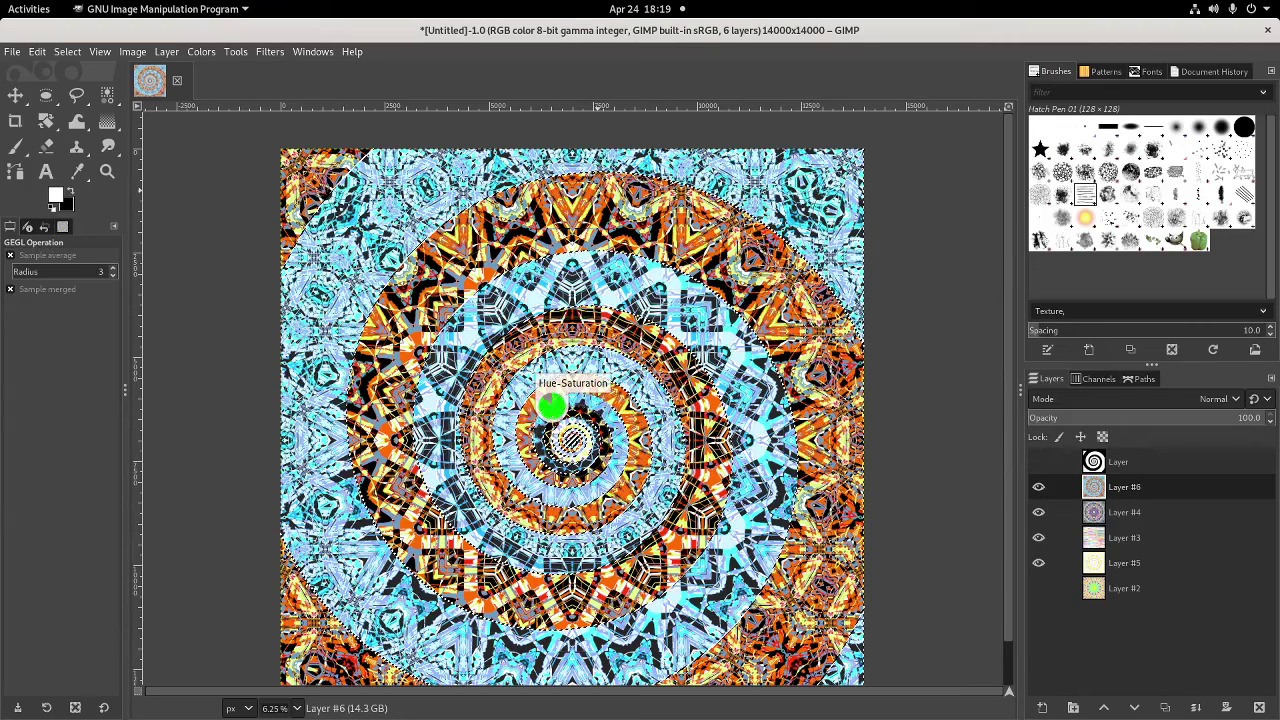
Clear the selection and start a Kaleidoscope distortion on Layer #6 with 12 mirrors
left_click(78, 53)
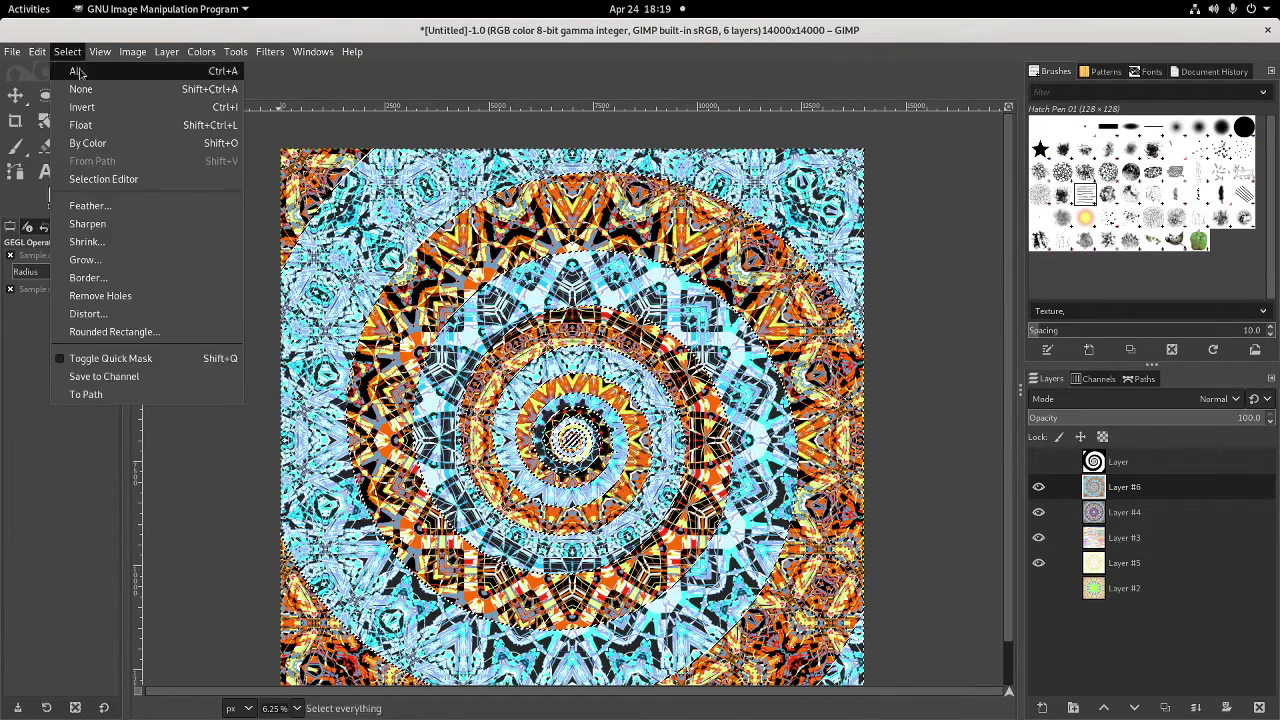
left_click(75, 88)
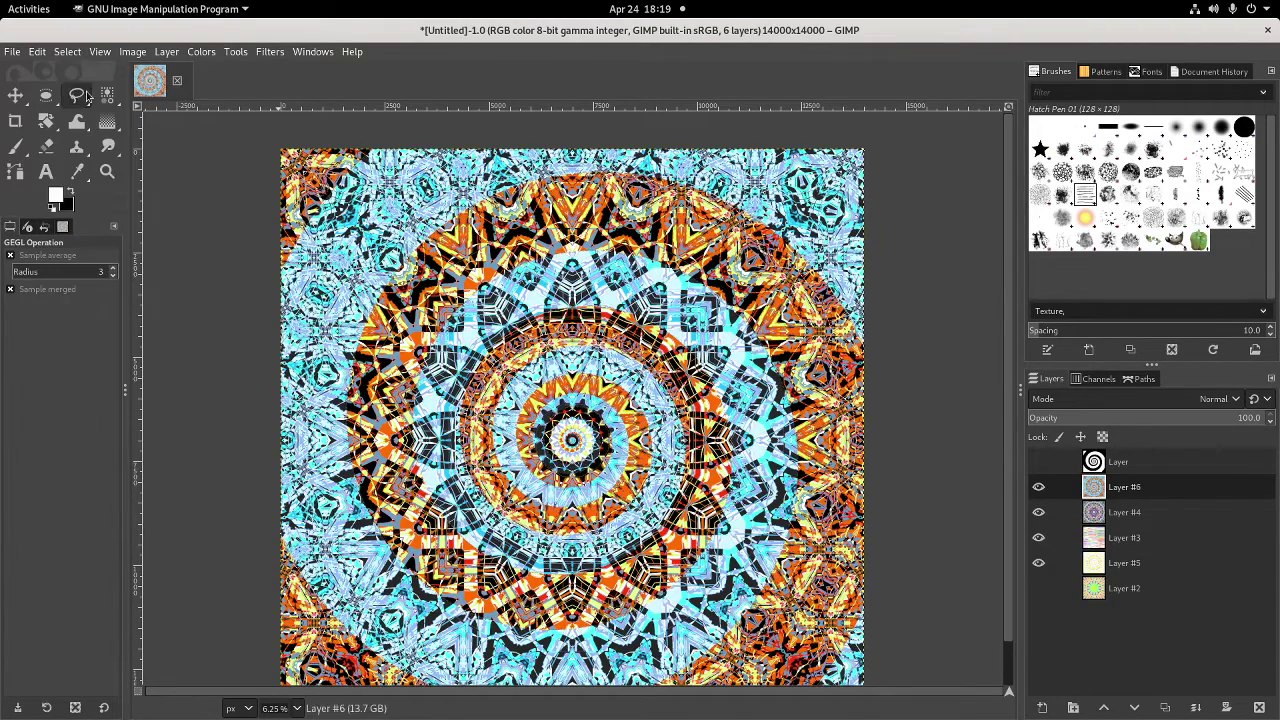
left_click(236, 52)
mouse_move(270, 52)
mouse_move(300, 187)
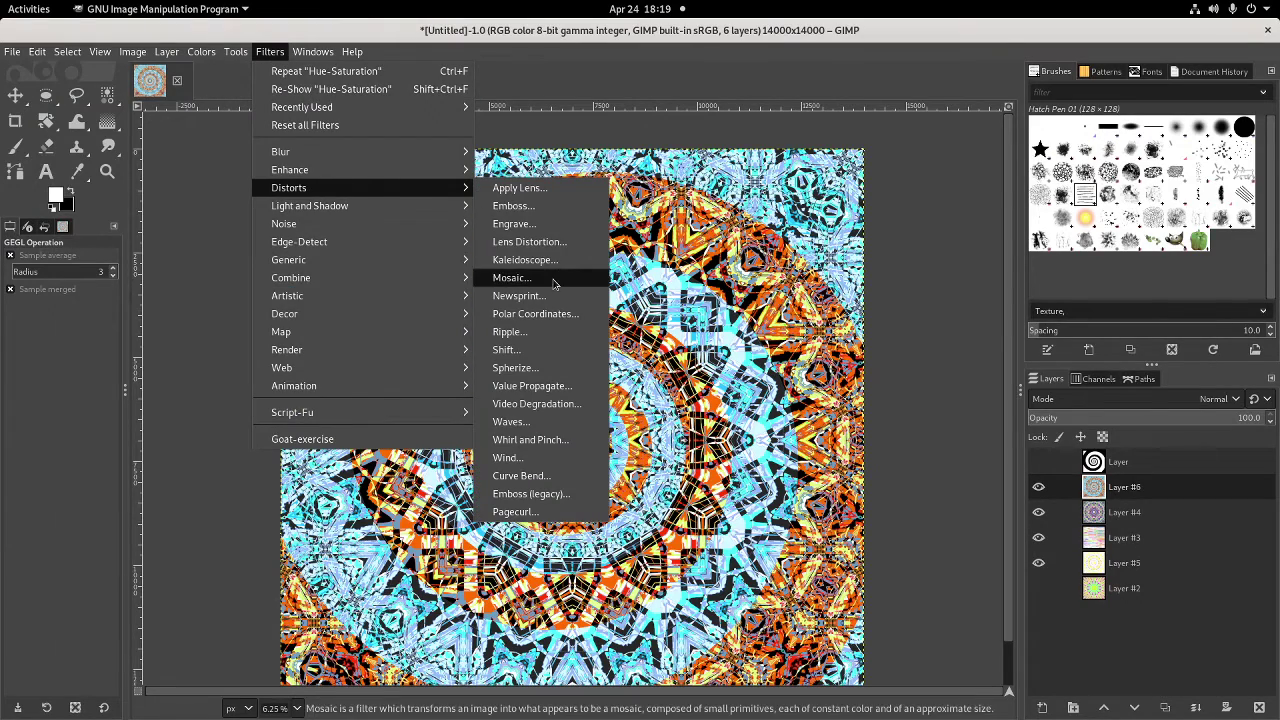
left_click(524, 259)
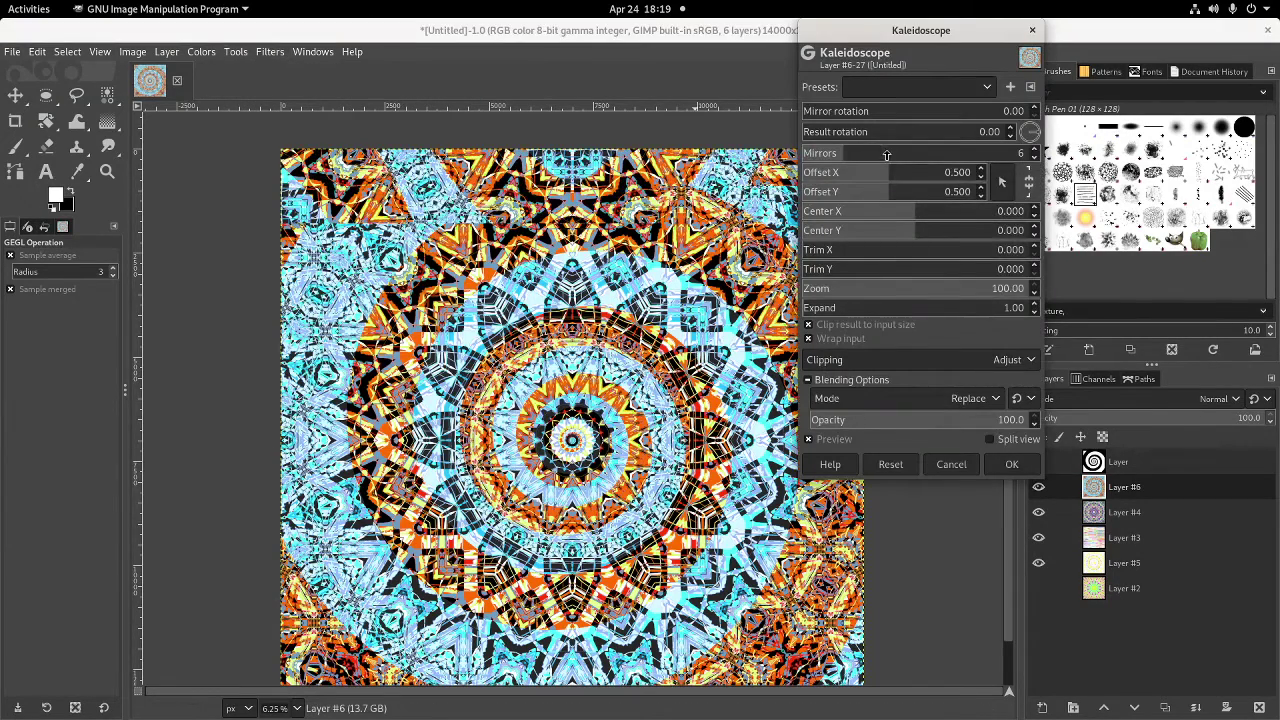
left_click_drag(886, 155, 905, 153)
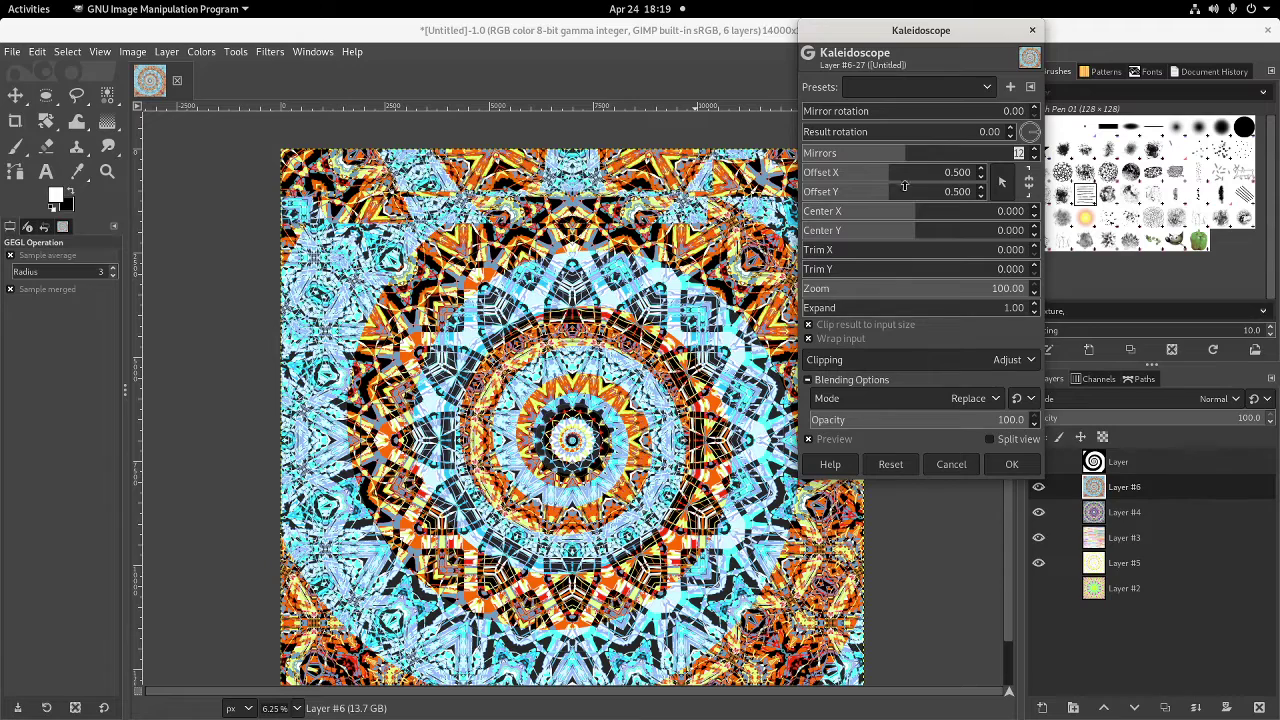
Set the Kaleidoscope's Trim X to 0.324 and Trim Y to 0.187, and apply the filter
left_click(881, 249)
left_click(934, 269)
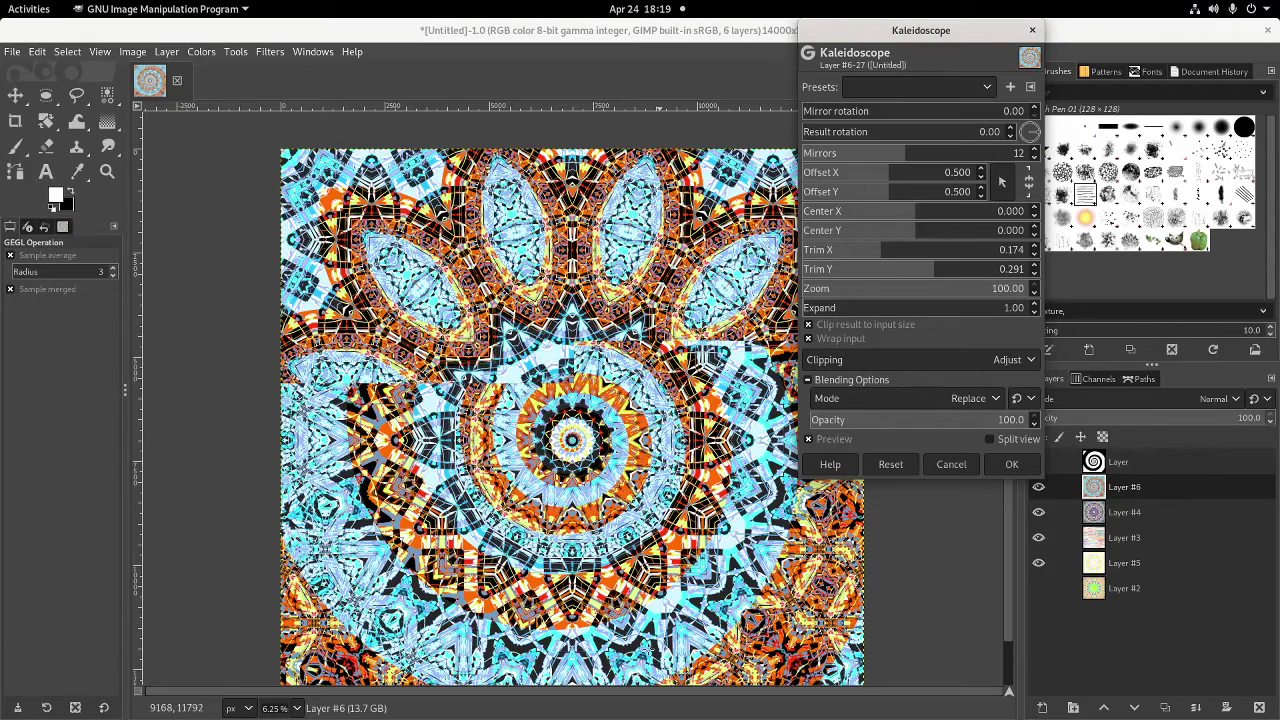
left_click(886, 270)
left_click(948, 249)
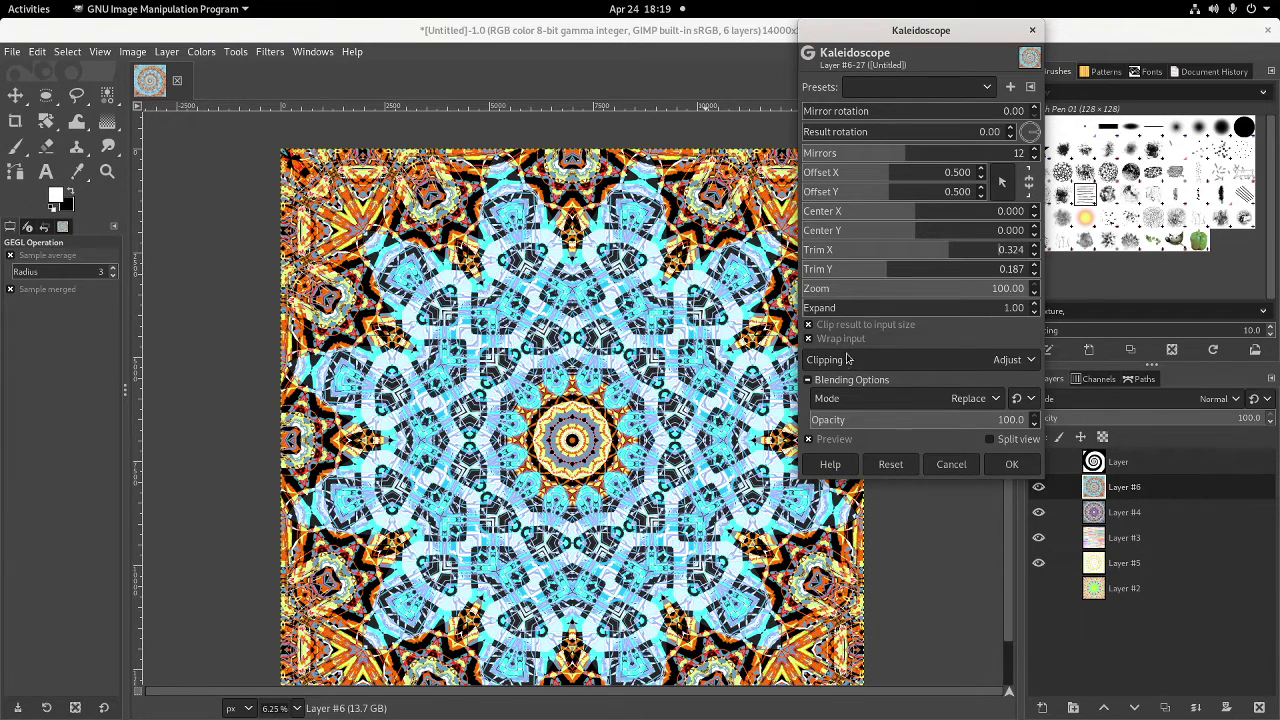
left_click(1008, 465)
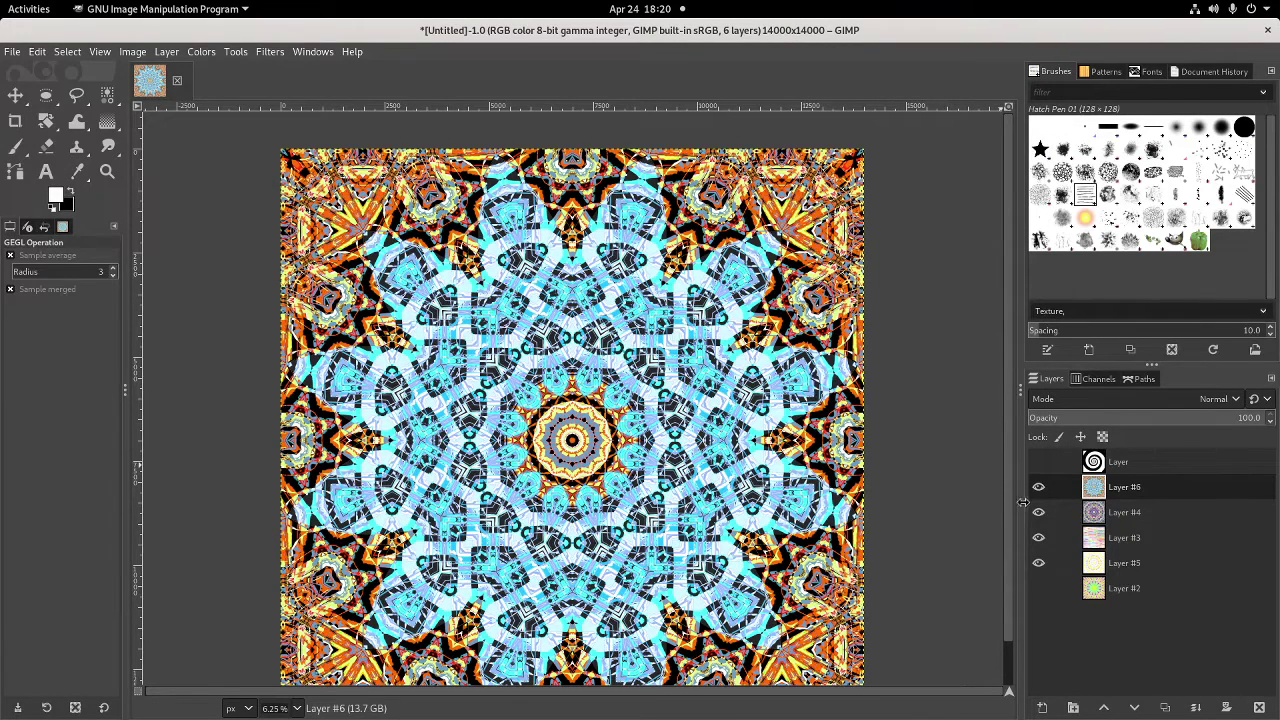
Duplicate Layer #6 and erase a circle from the copy's centre using the 2. Hardness 100 brush at size 8237
right_click(1120, 503)
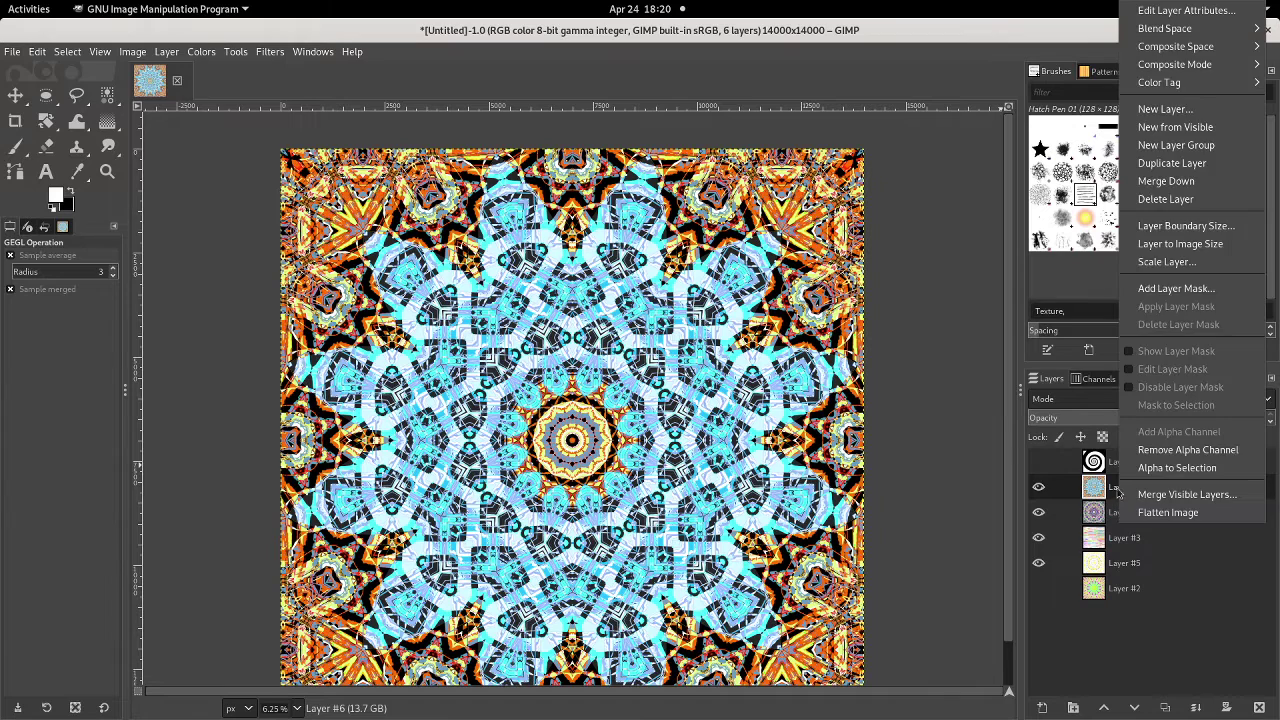
left_click(1185, 166)
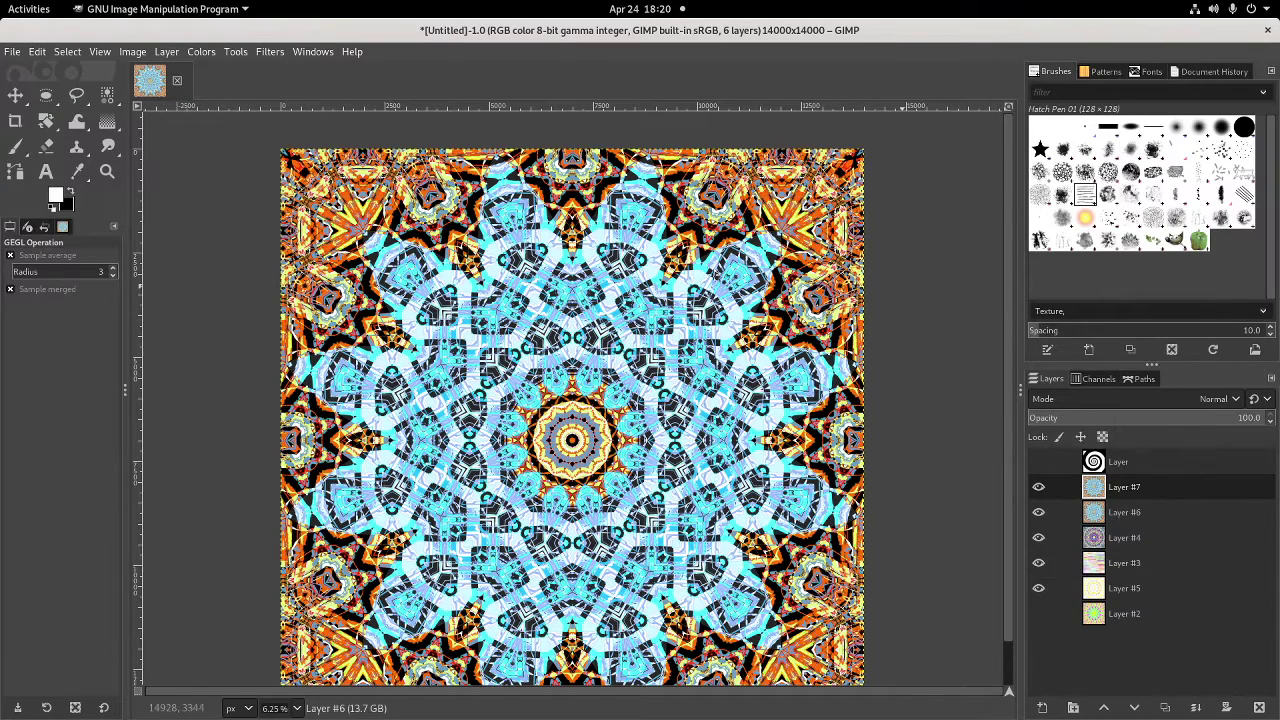
left_click(46, 100)
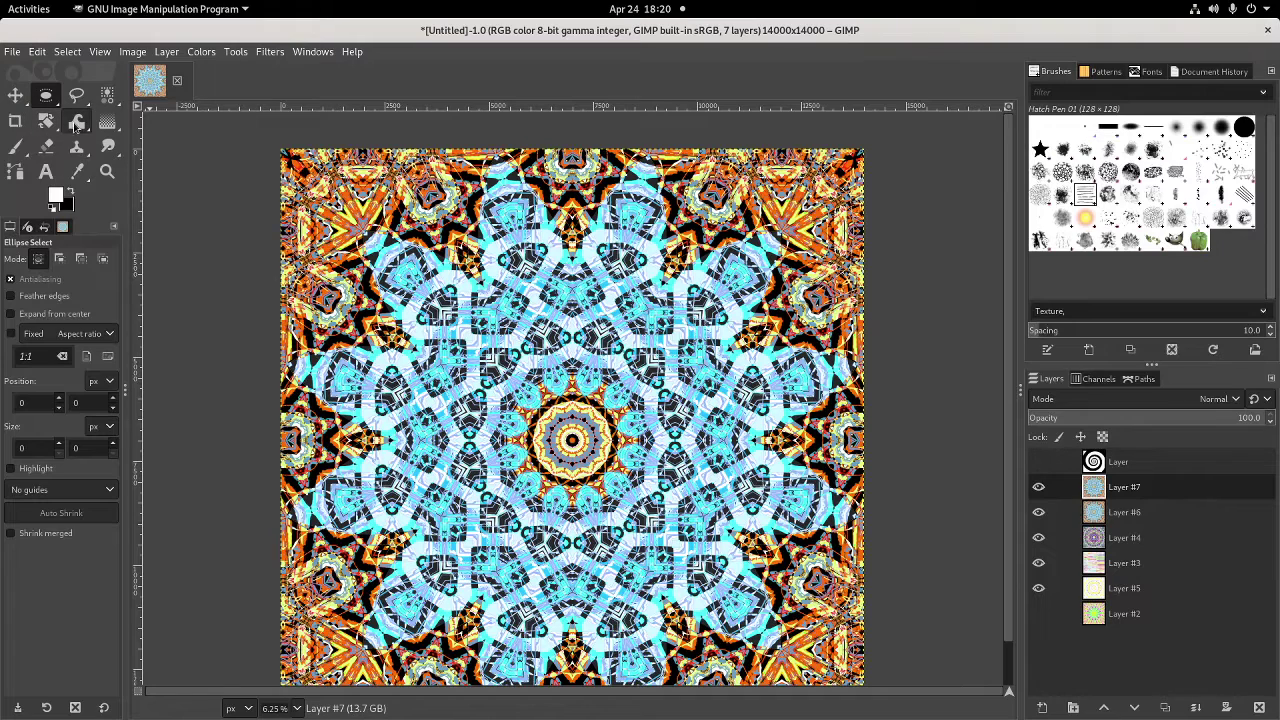
left_click(46, 146)
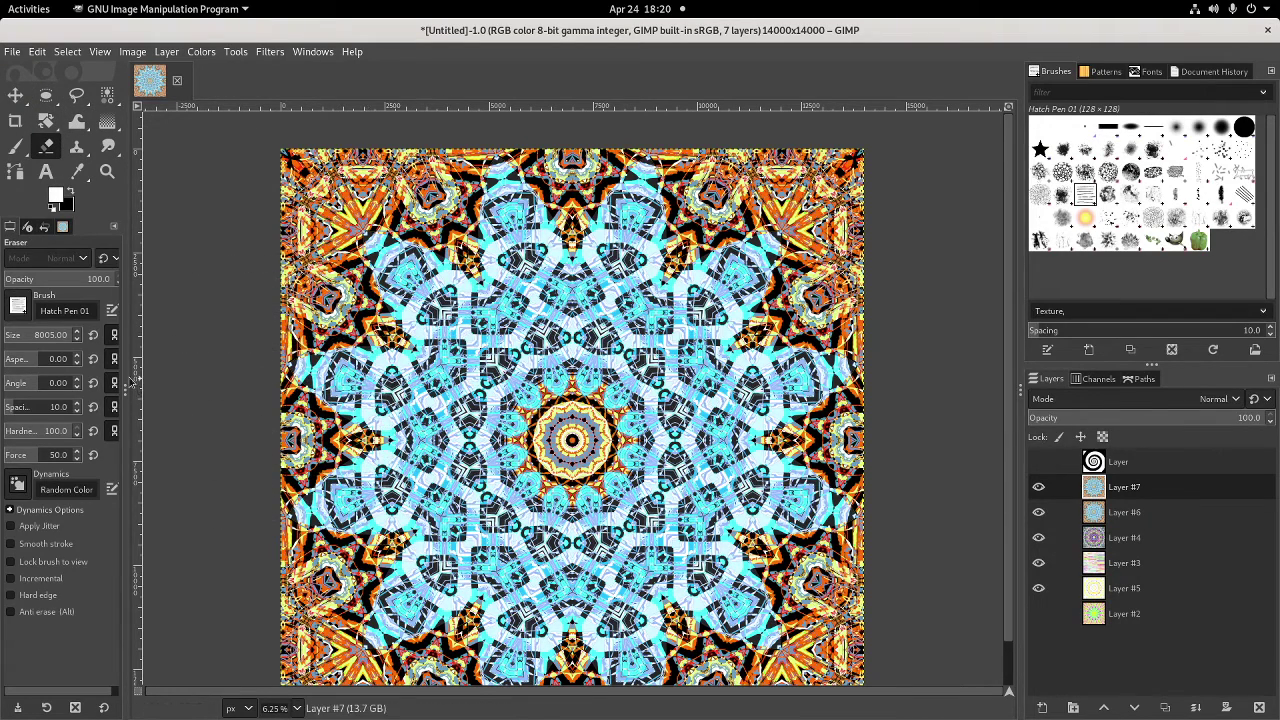
left_click(20, 310)
left_click(38, 340)
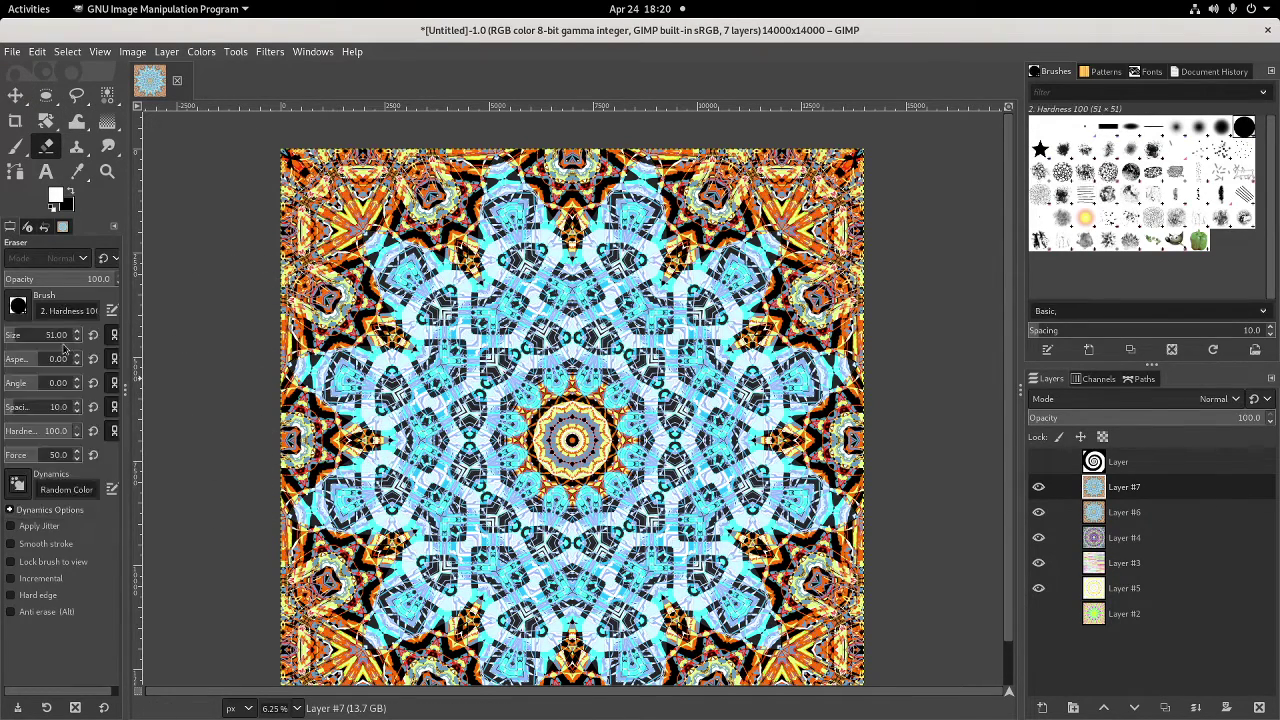
left_click_drag(68, 336, 195, 340)
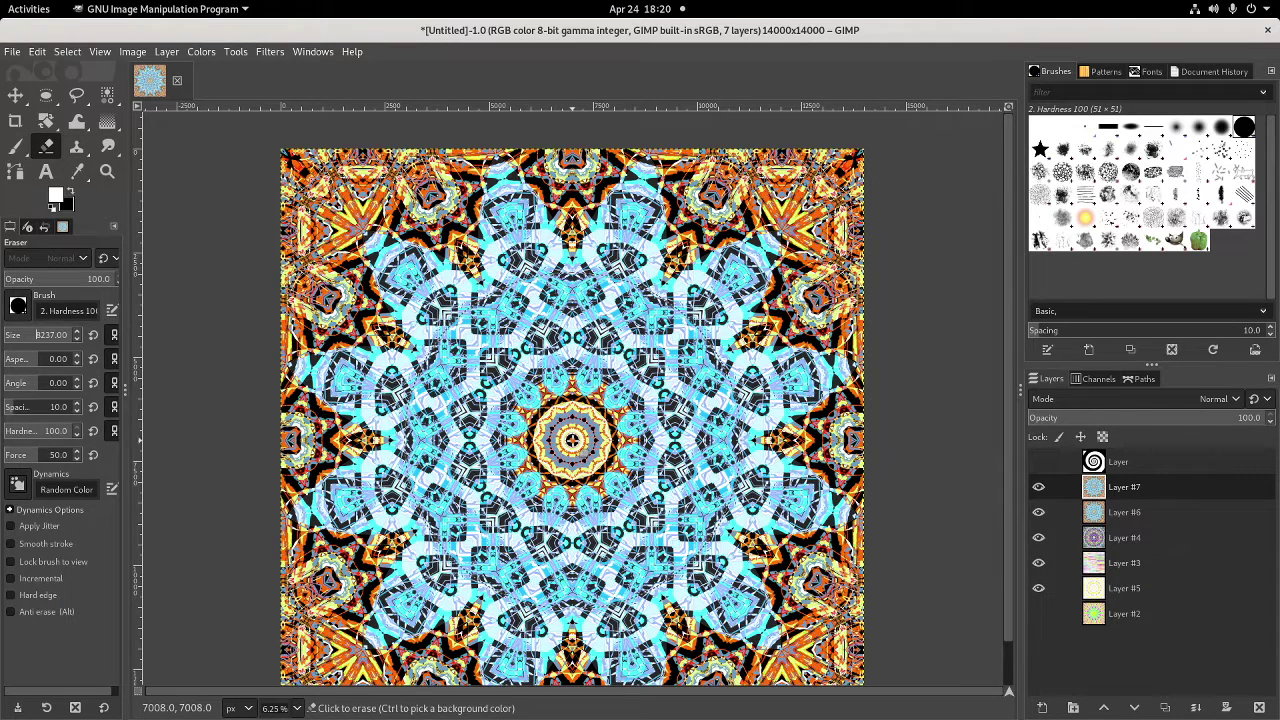
left_click(571, 440)
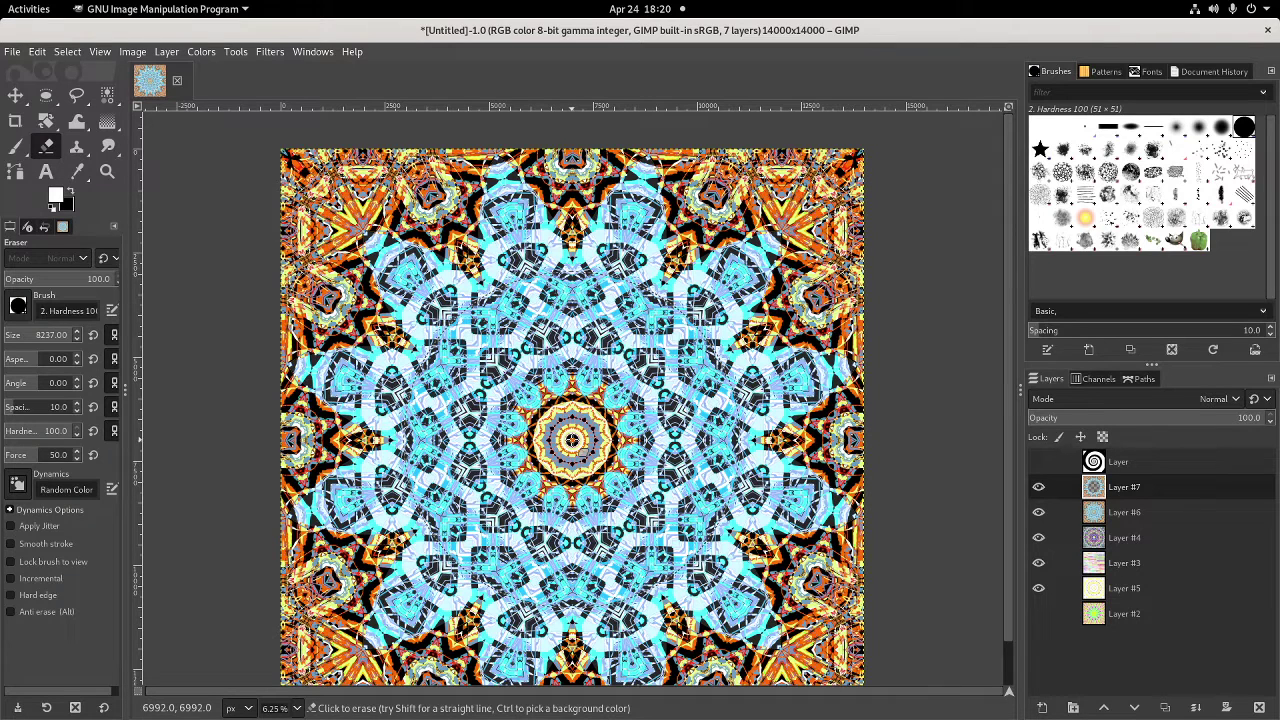
Reopen the Kaleidoscope filter on Layer #6 and set its mirrors to 24
left_click(1100, 512)
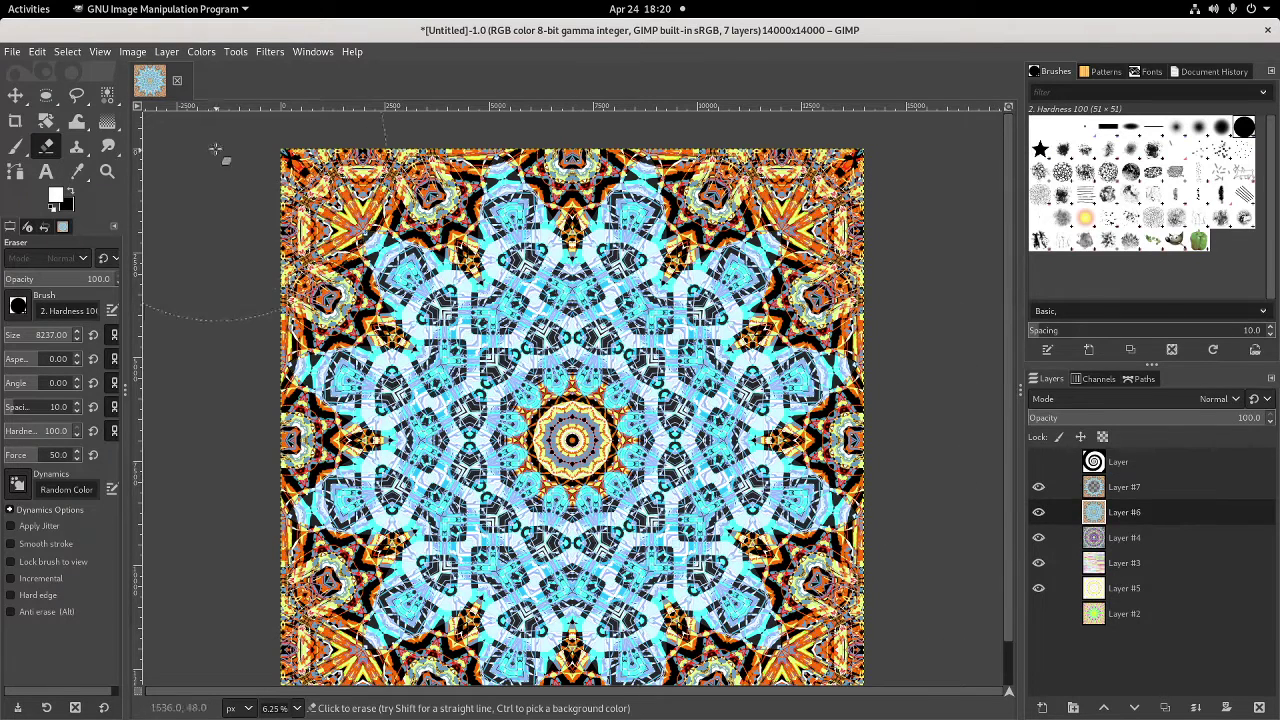
left_click(268, 52)
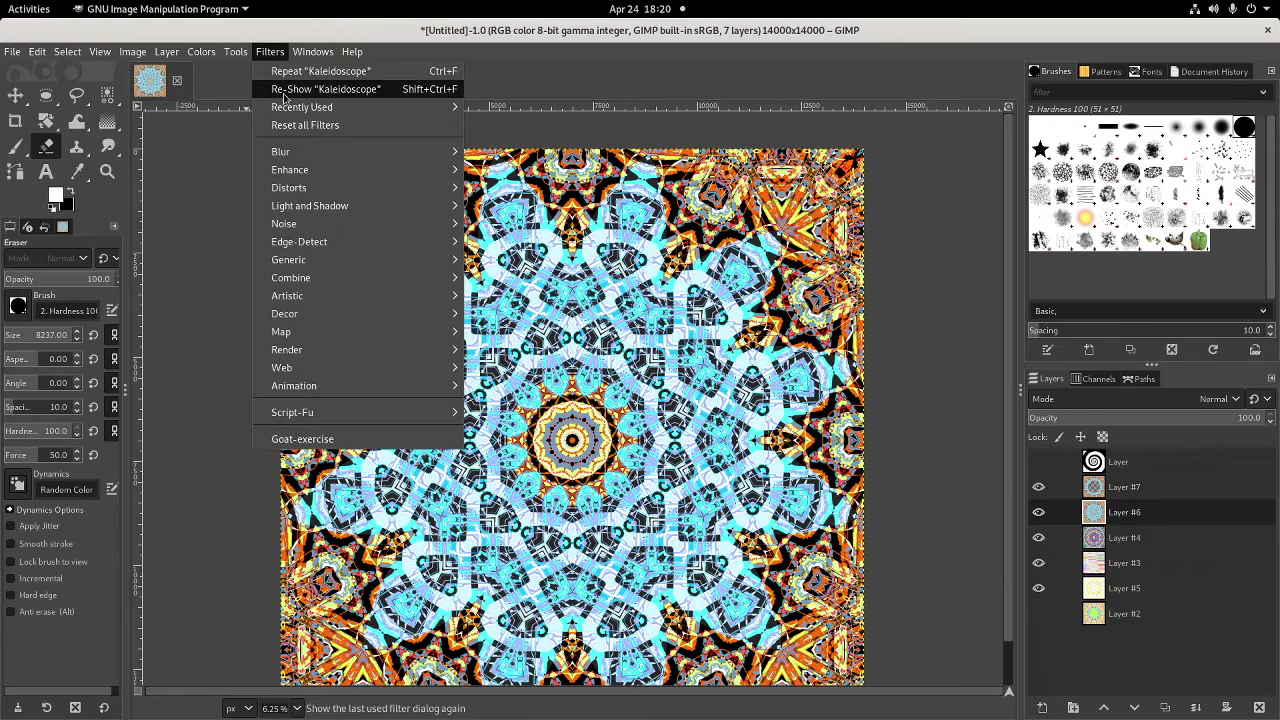
left_click(295, 88)
left_click(926, 155)
type("24")
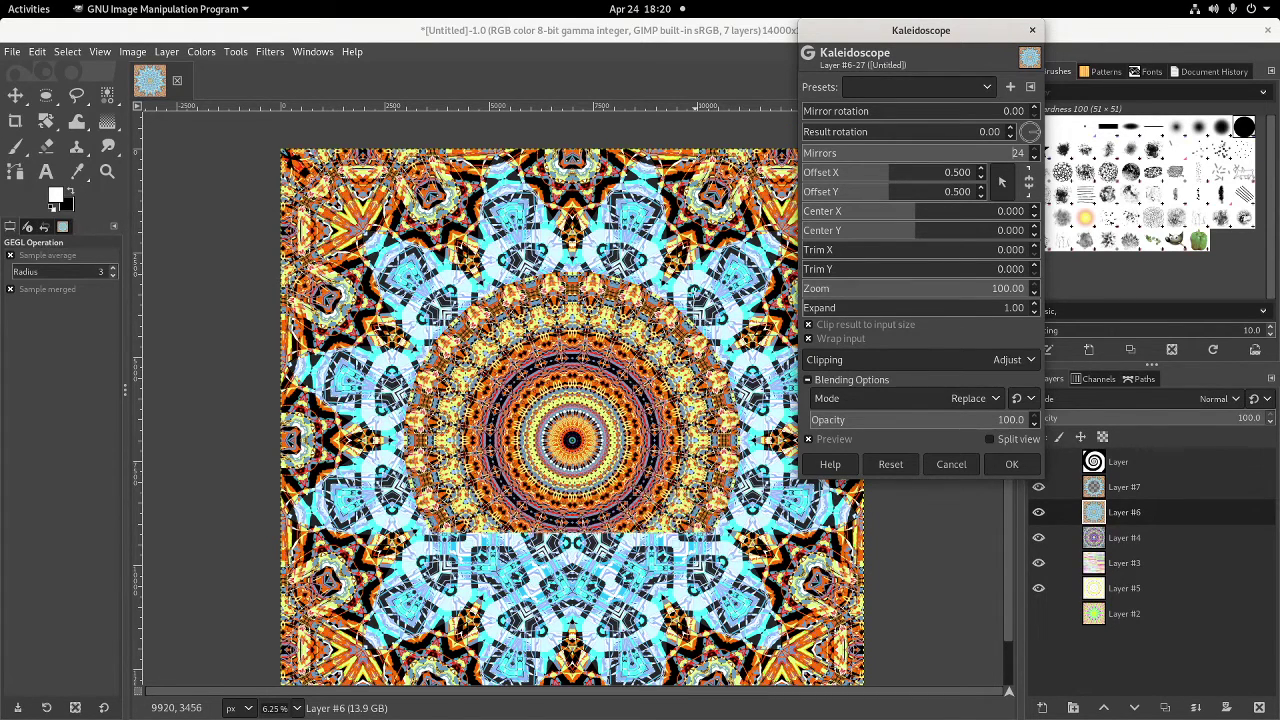
Try different trim values, settle on Trim X 0.071 and Trim Y 0.129, and apply the Kaleidoscope
left_click(872, 252)
left_click(974, 270)
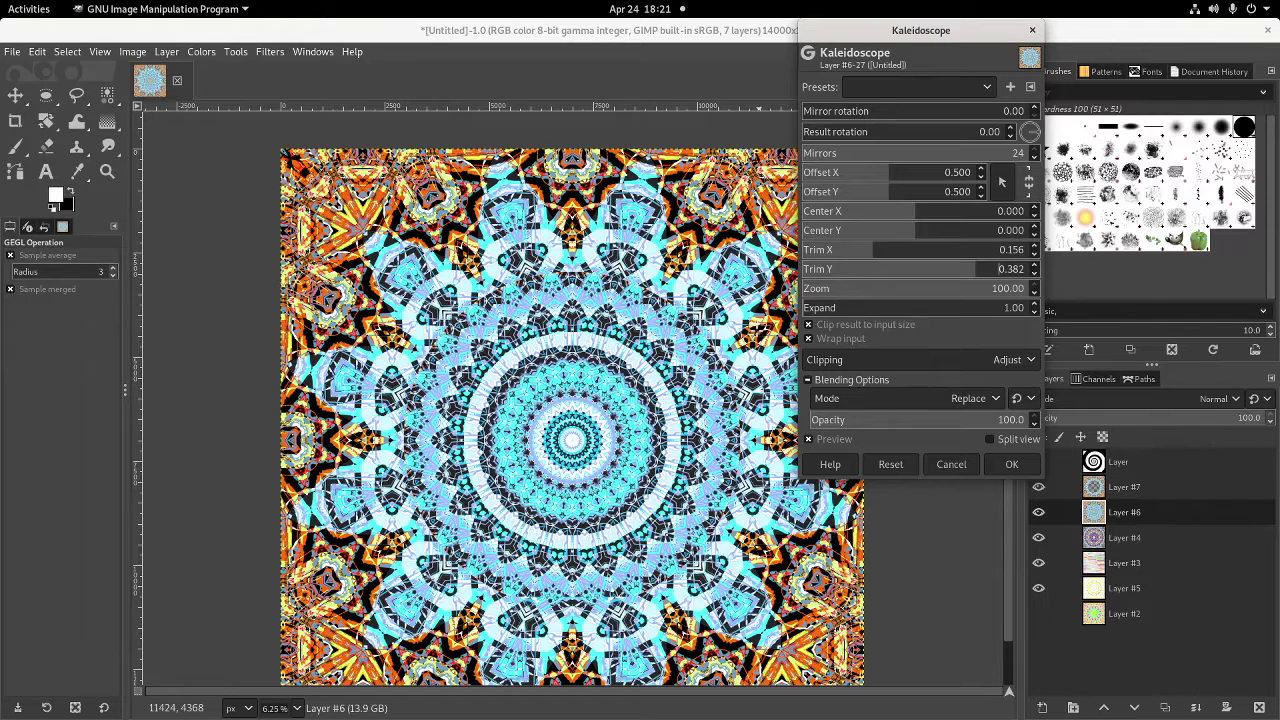
left_click(933, 249)
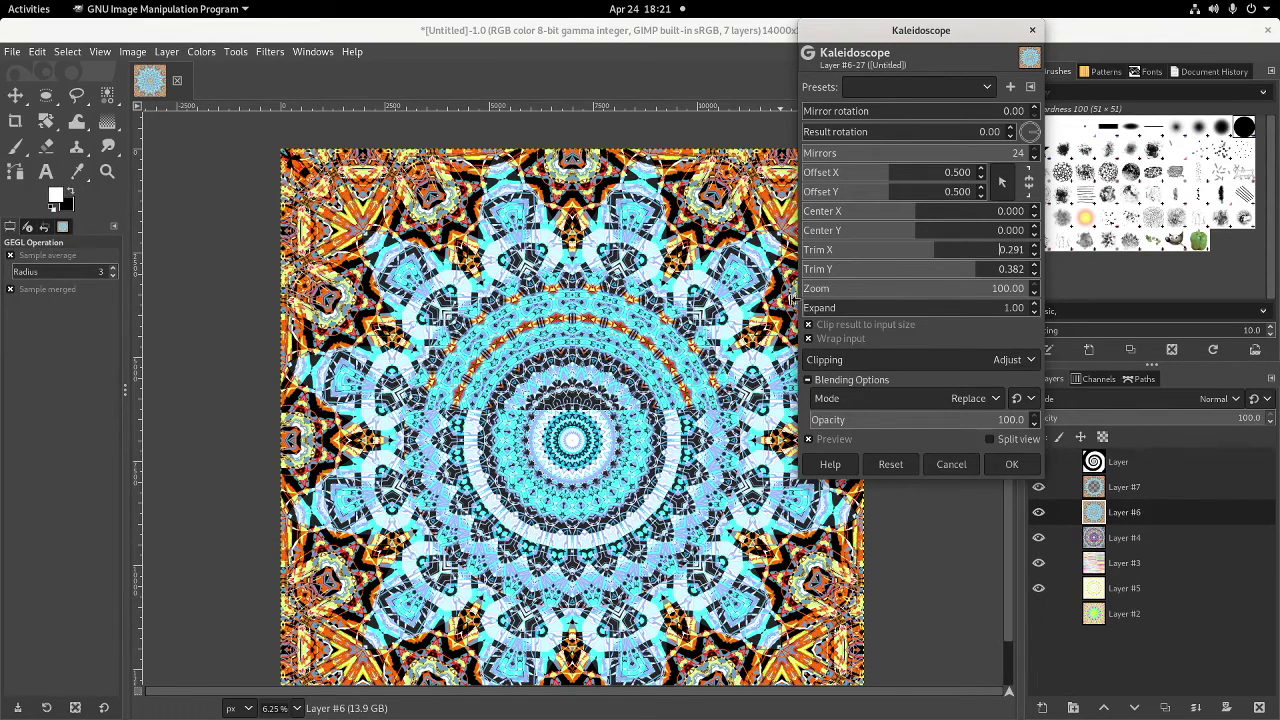
left_click(860, 269)
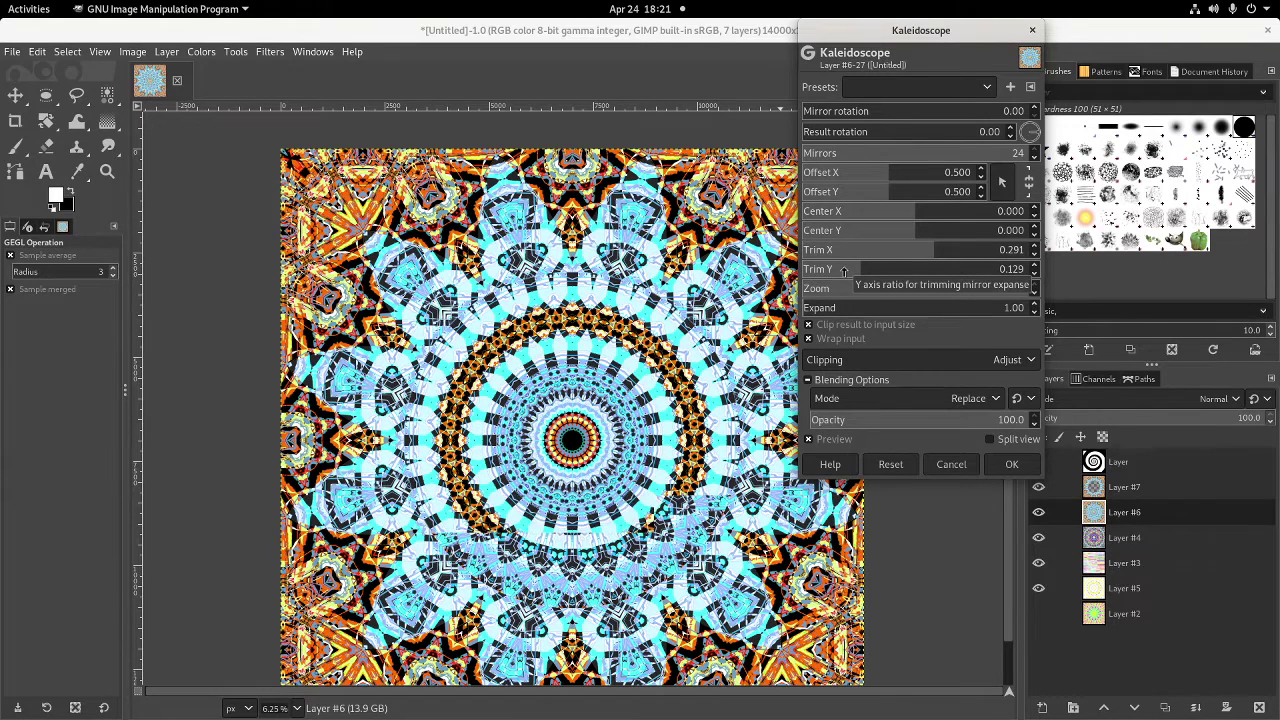
left_click(832, 252)
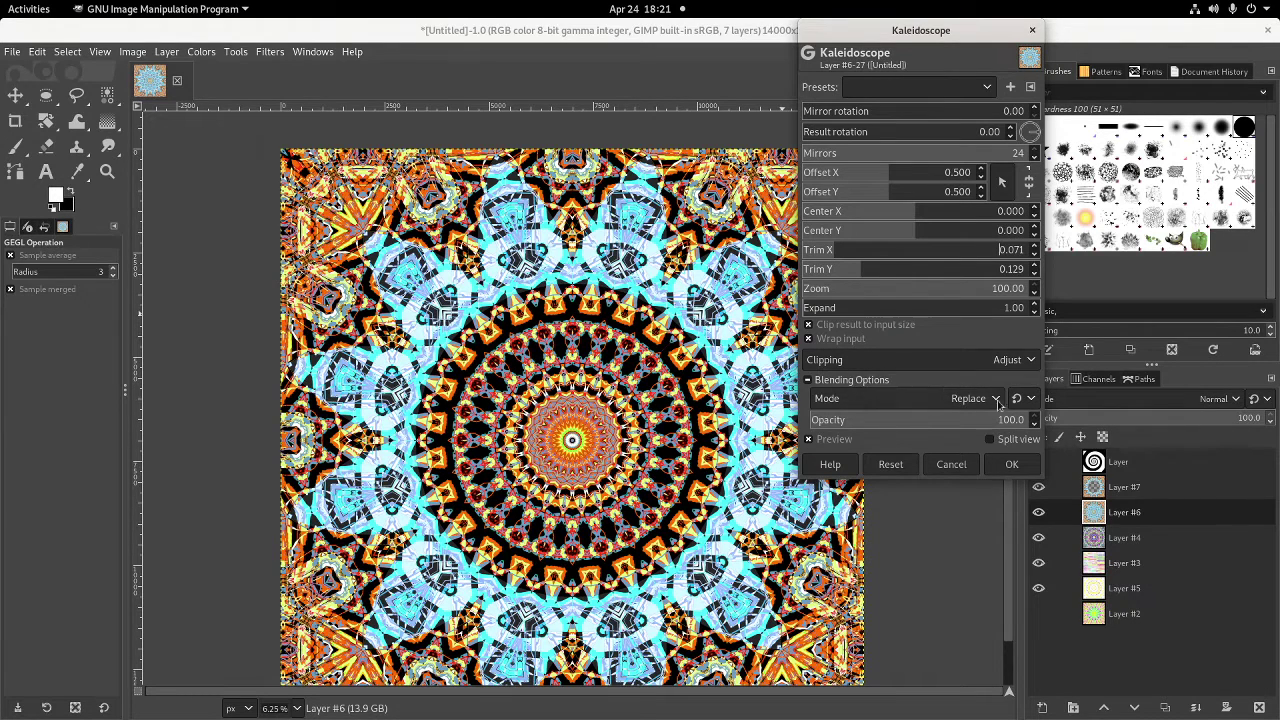
left_click(1007, 464)
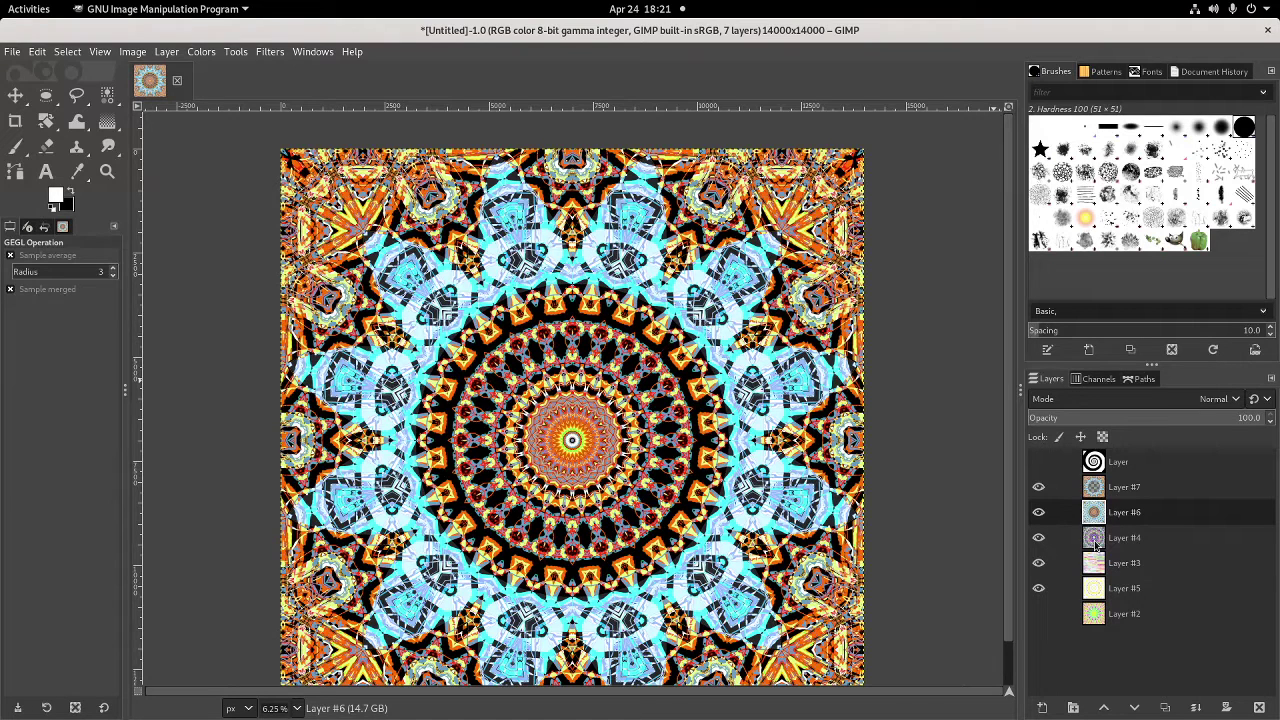
Duplicate Layer #7, the outer mandala layer with the erased centre
right_click(1107, 487)
left_click(1100, 167)
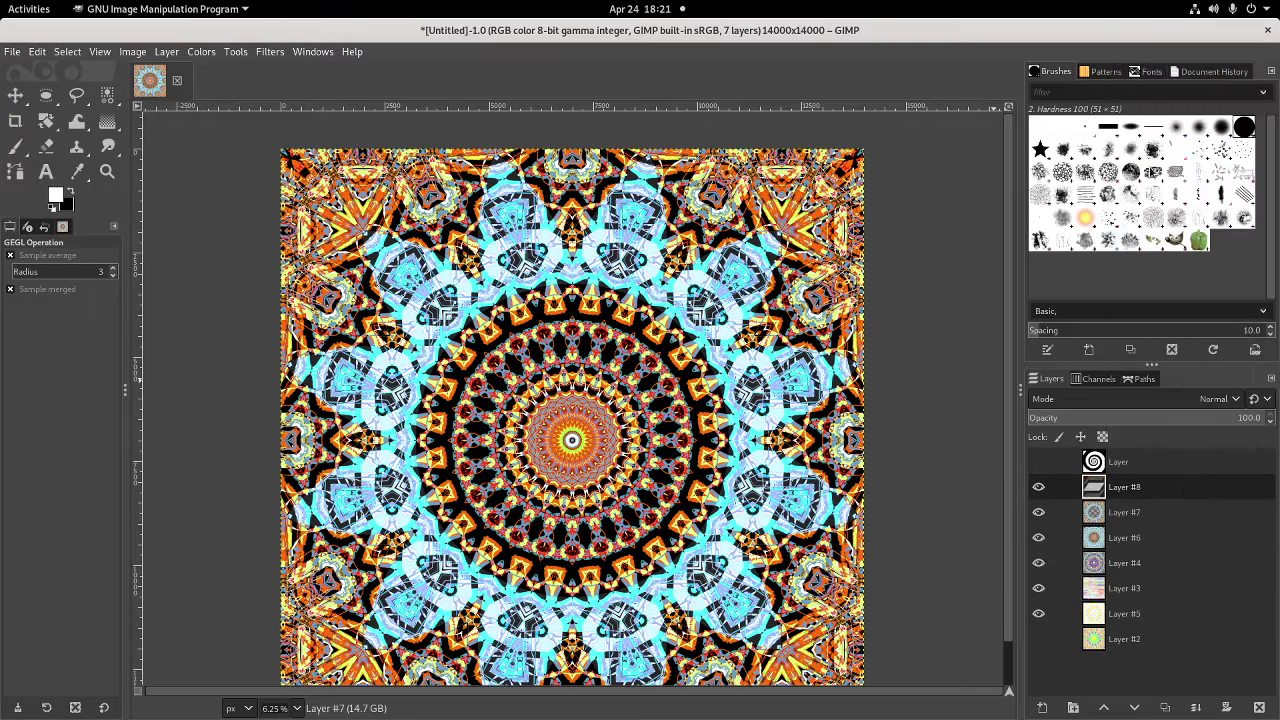
left_click_drag(1101, 487, 1090, 541)
Duplicate Layer #6 and erase a circle from the copy's centre with the eraser at size 3019
right_click(1092, 541)
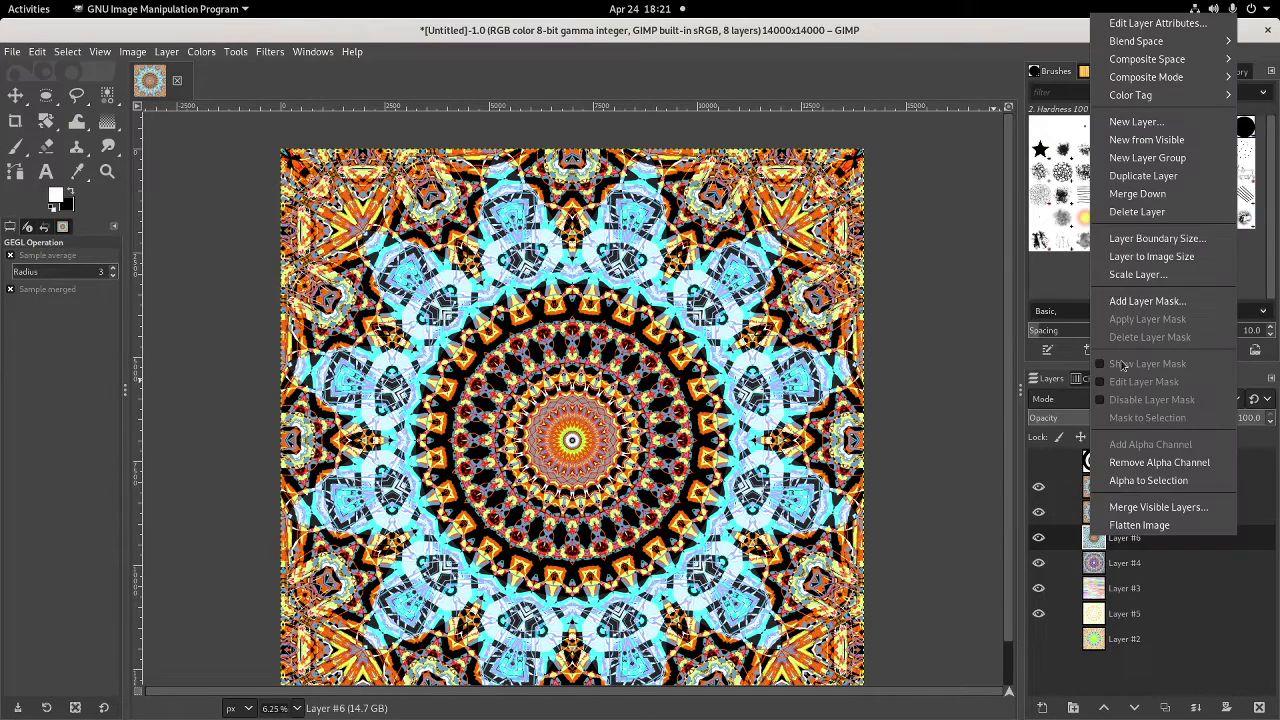
left_click(1145, 178)
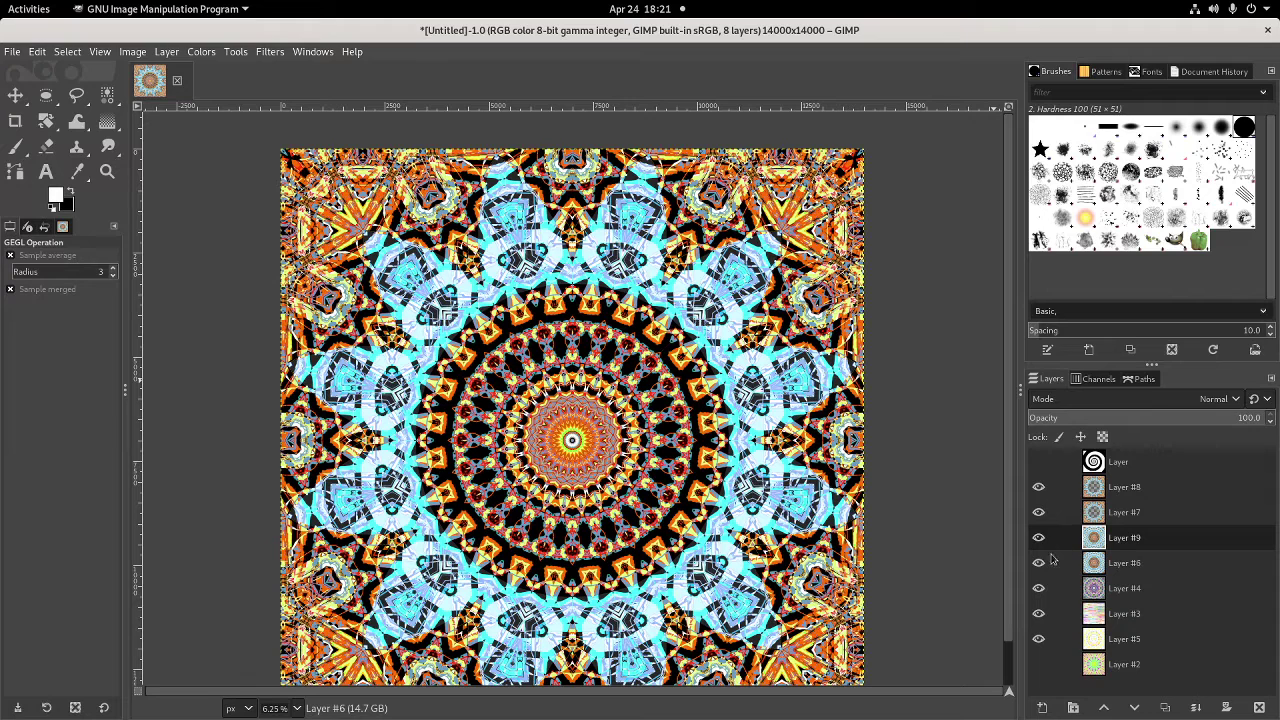
left_click(47, 146)
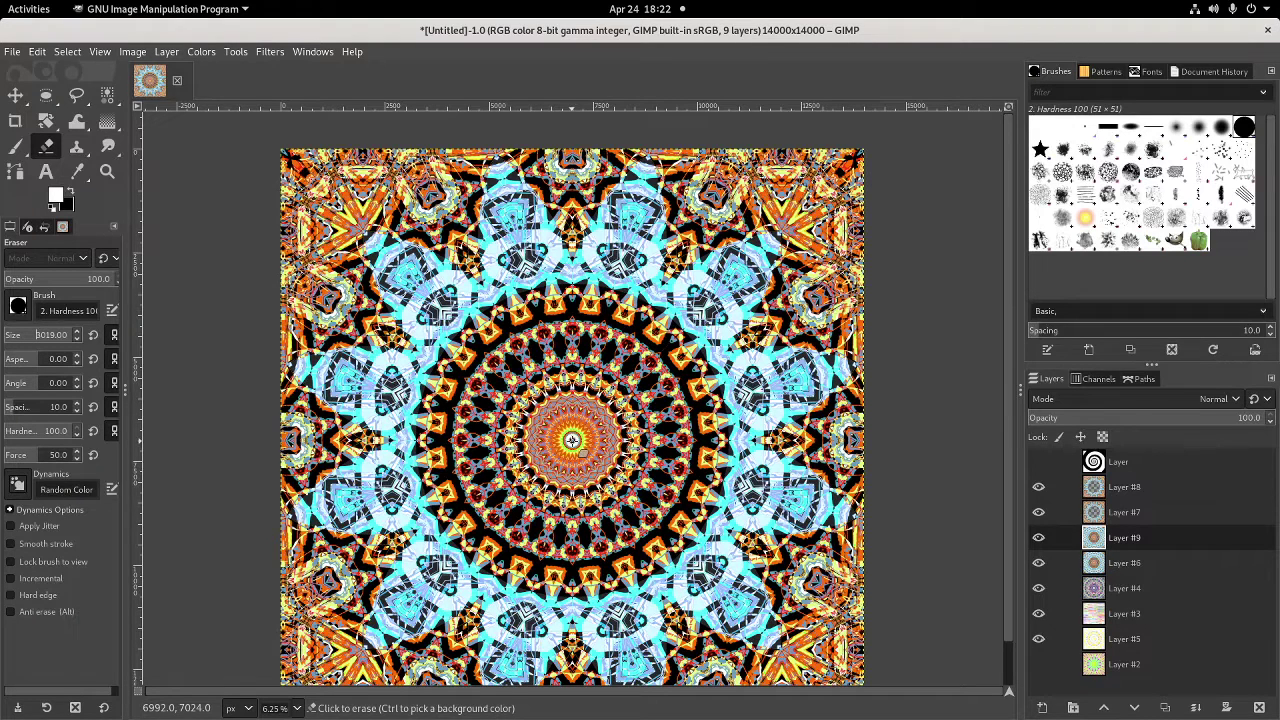
left_click(573, 440)
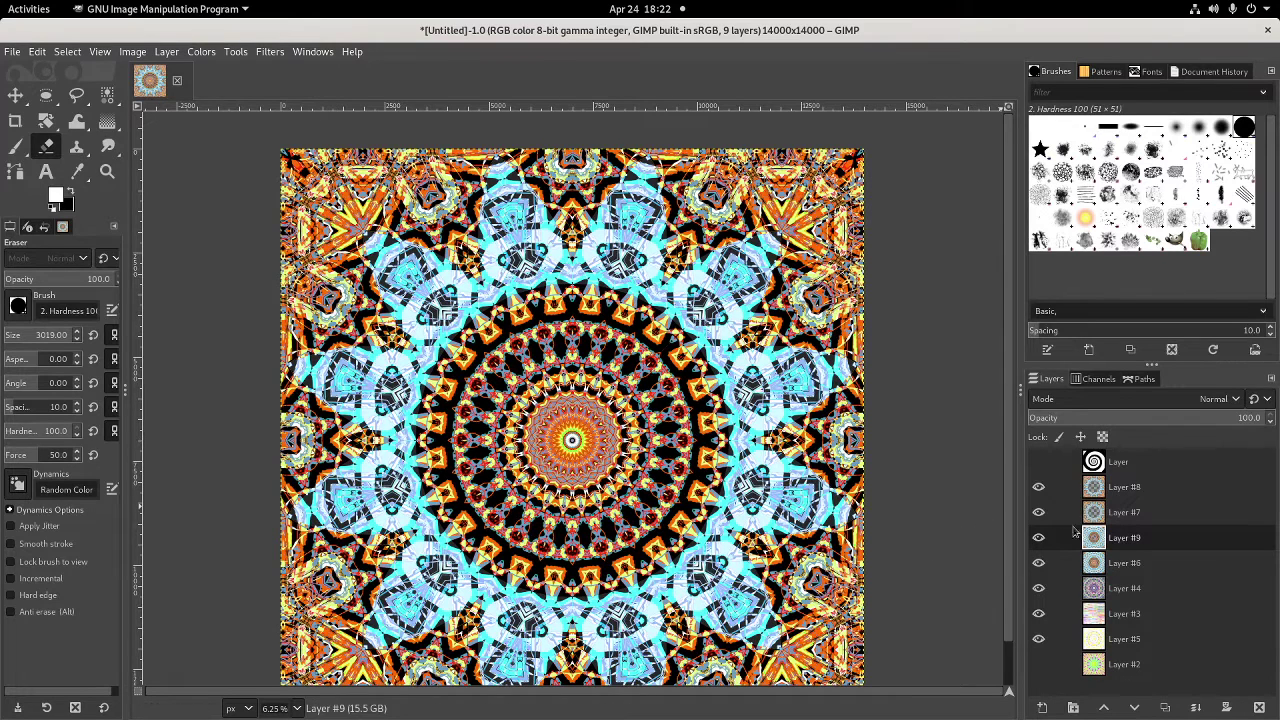
Open the Kaleidoscope filter on Layer #6 and set its mirrors to 12
left_click(1092, 563)
left_click(270, 51)
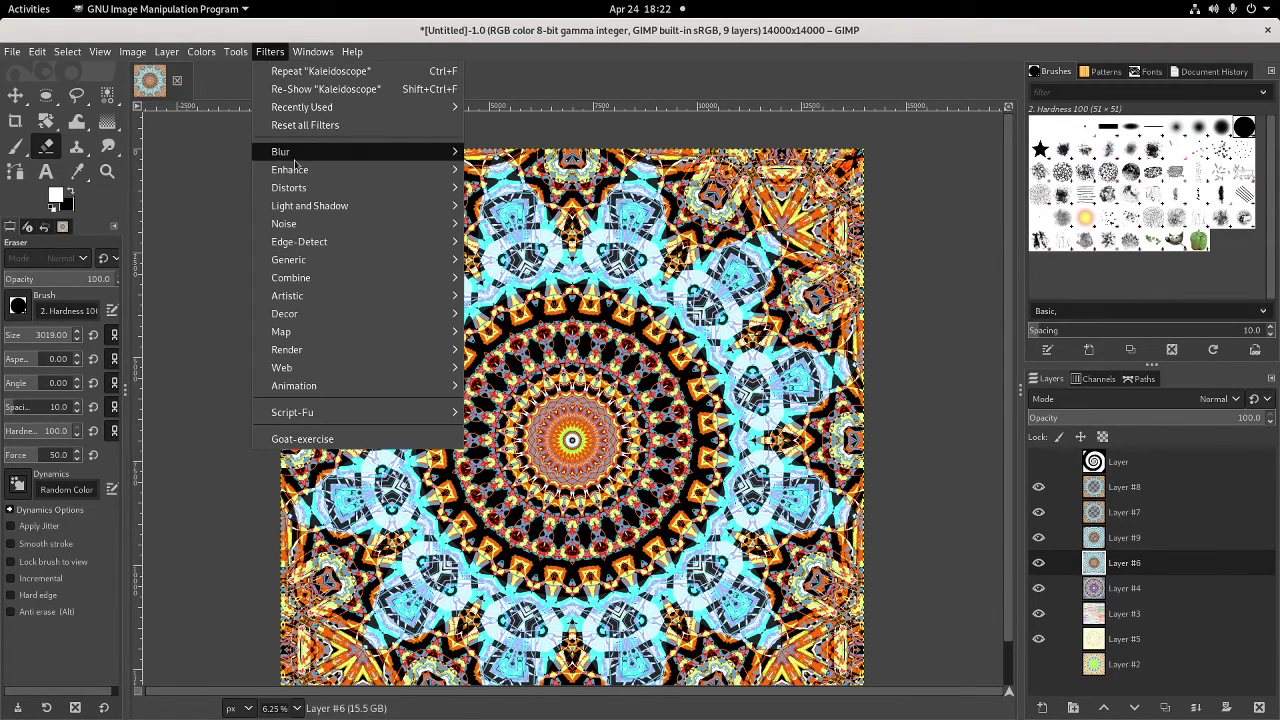
mouse_move(290, 188)
left_click(532, 259)
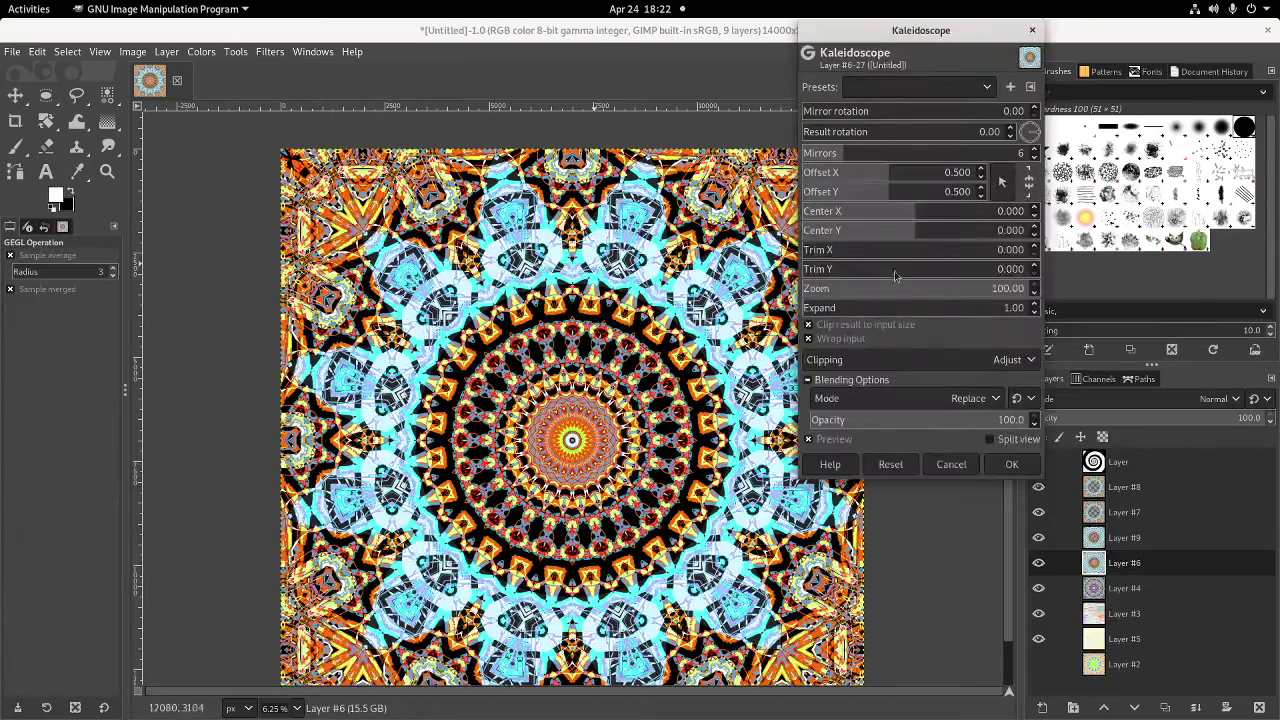
left_click(820, 154)
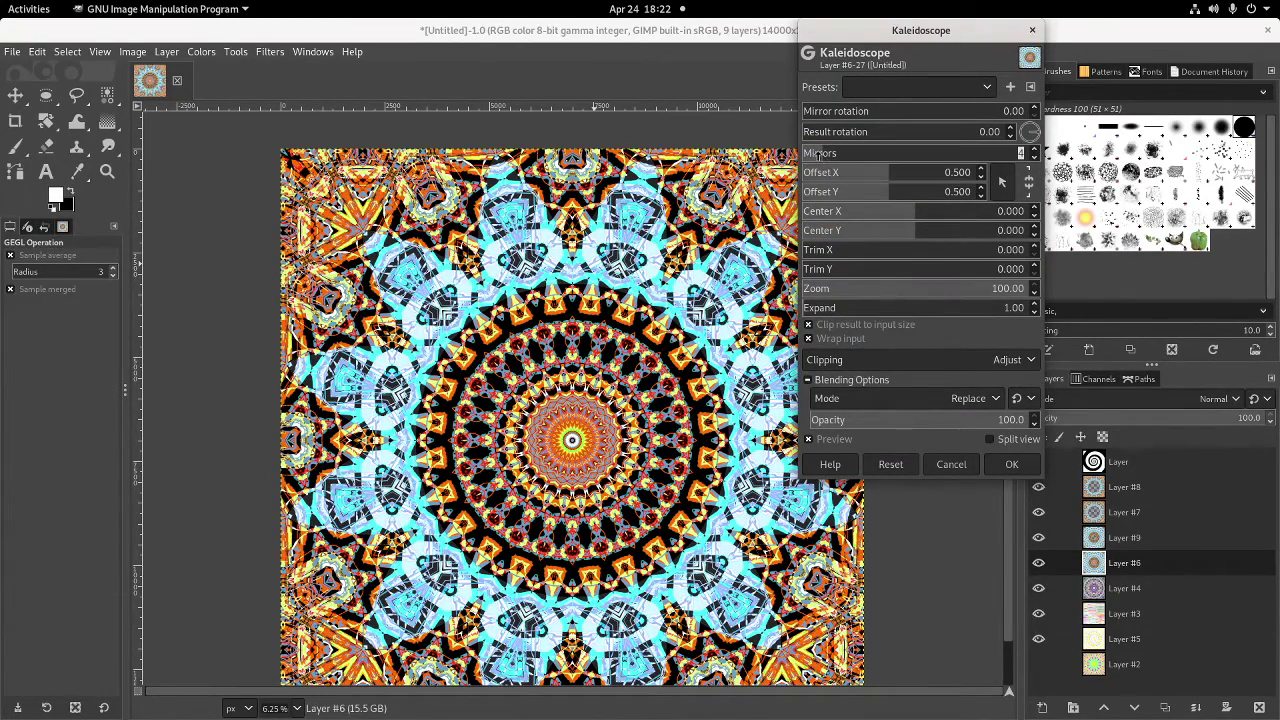
left_click_drag(828, 153, 910, 153)
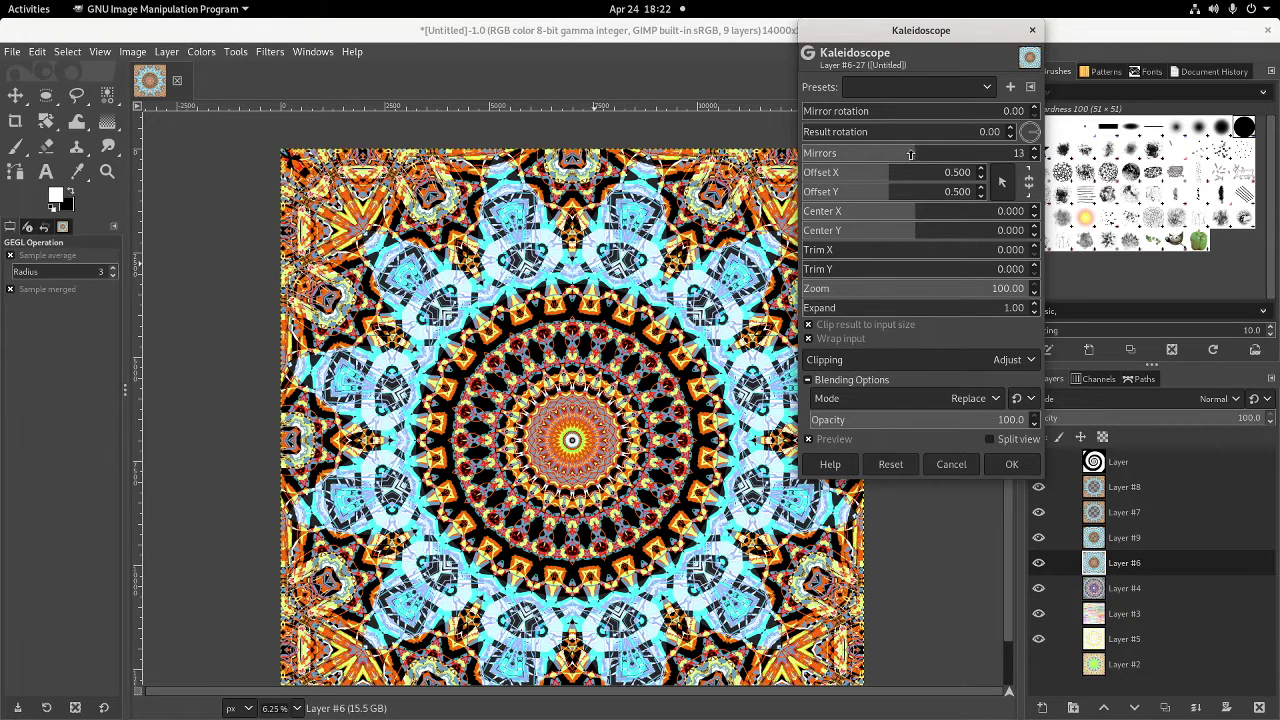
Try different trim values, settle on Trim X 0.057 and Trim Y 0.363, and apply the Kaleidoscope to Layer #6
left_click(918, 250)
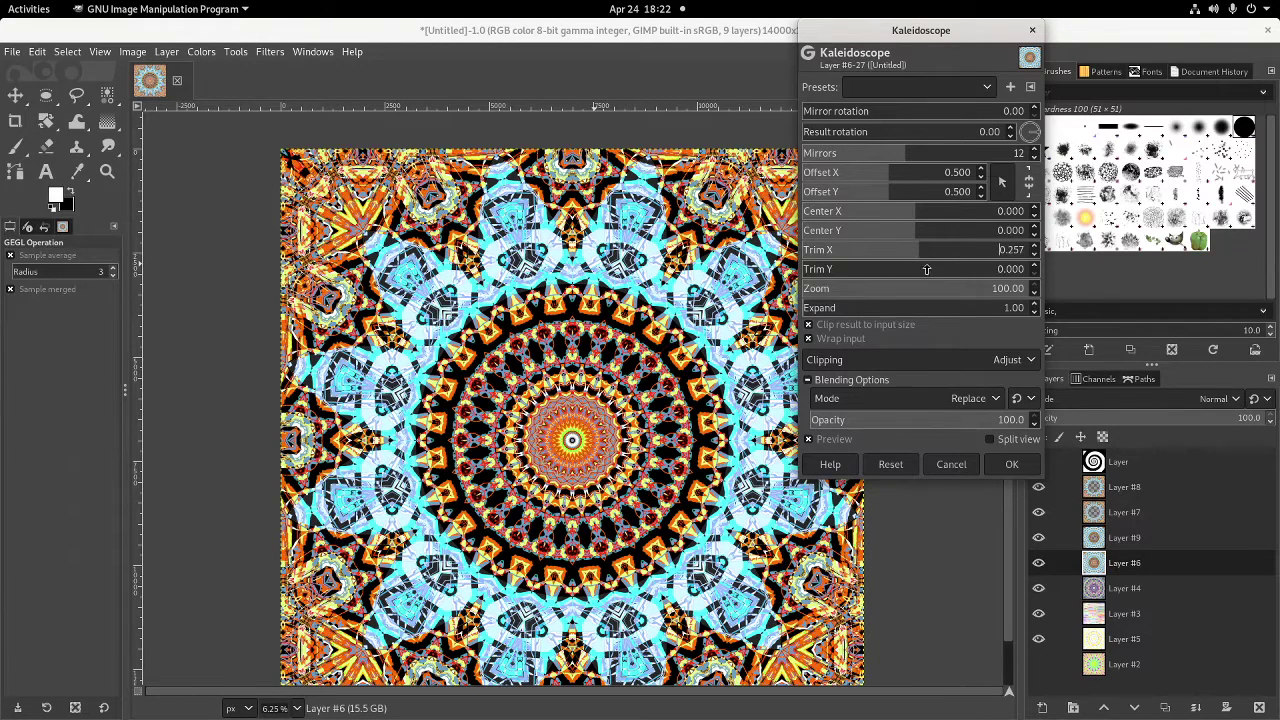
left_click(966, 270)
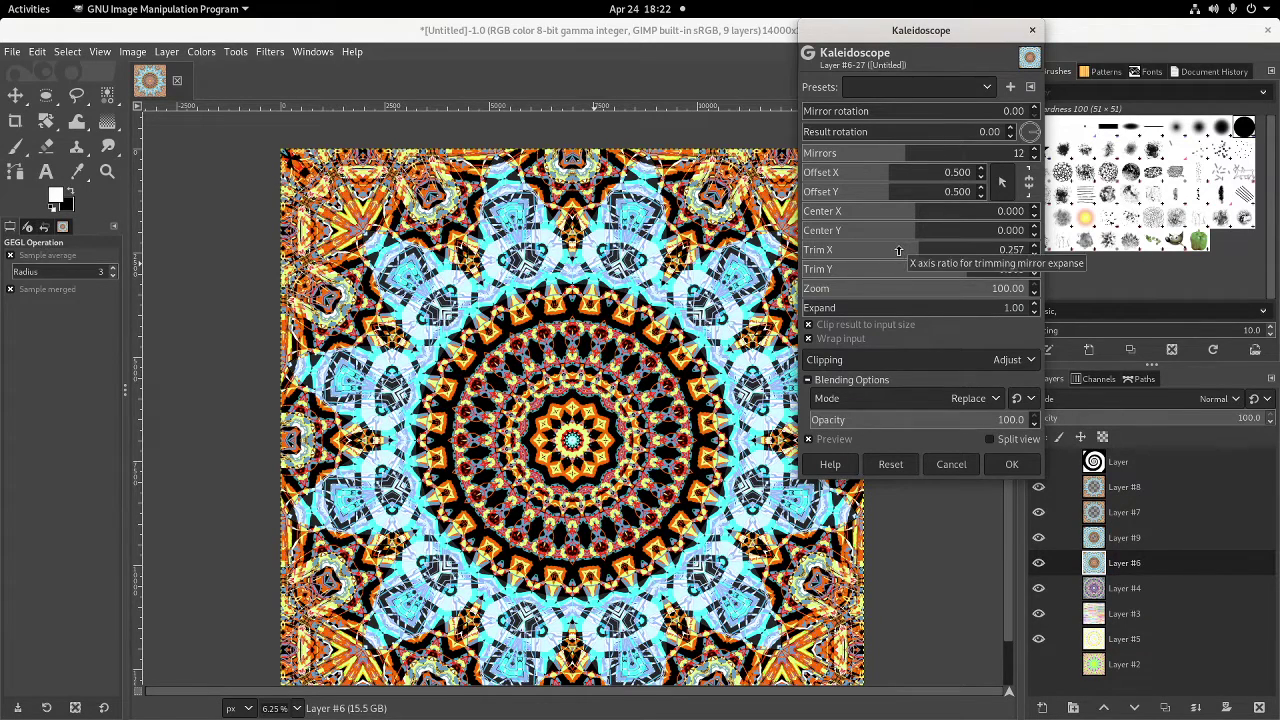
left_click(961, 250)
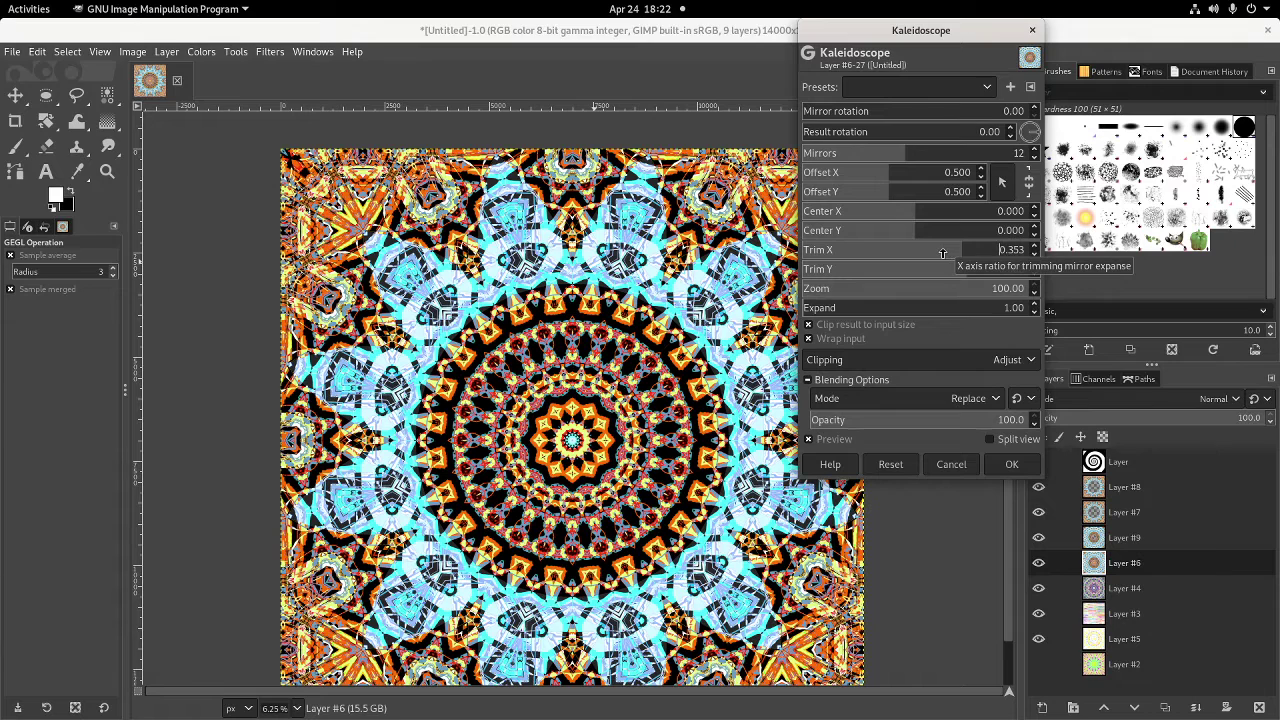
left_click(827, 252)
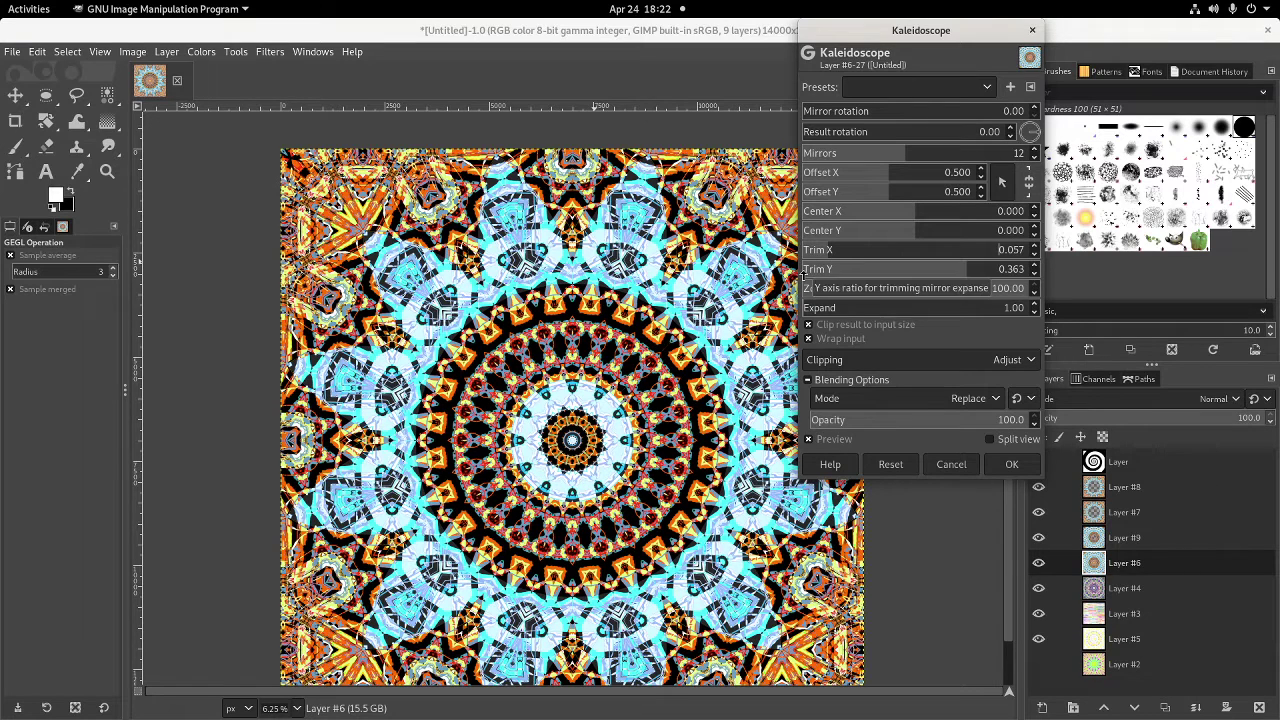
left_click(1012, 464)
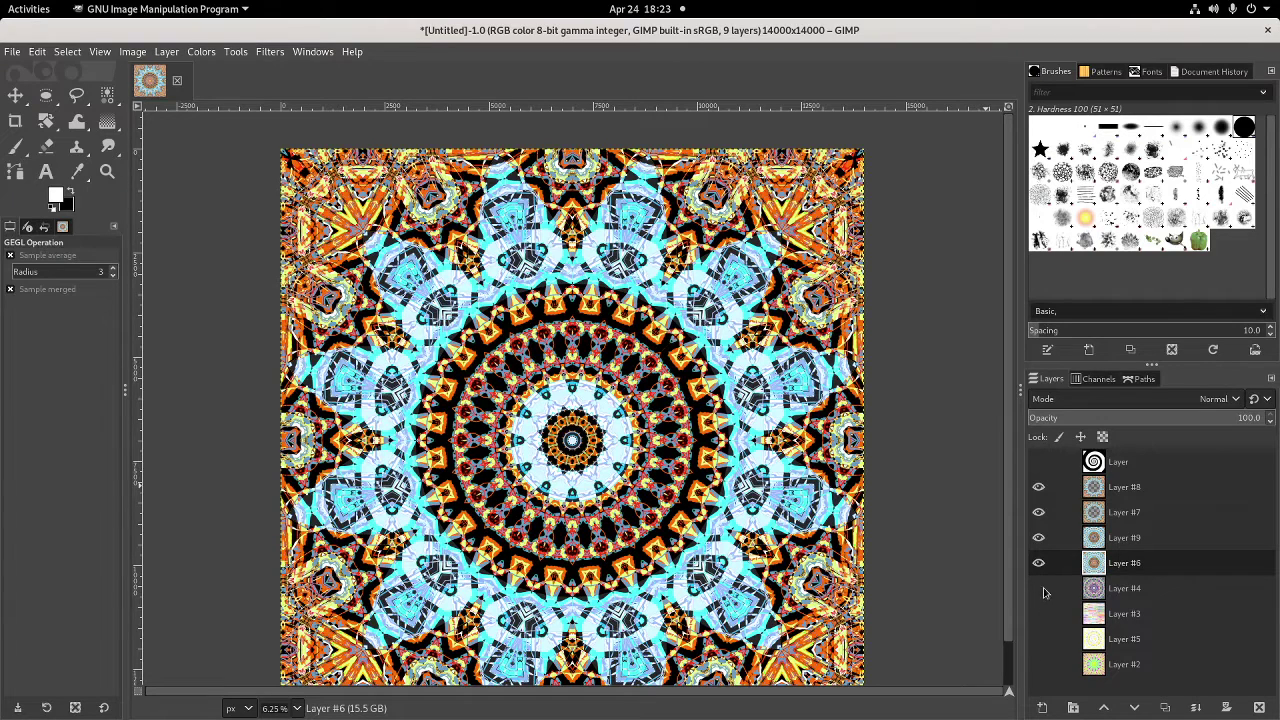
With Layers #4, #3 and #5 hidden, merge the visible layers clipped to the image and duplicate the merged layer
right_click(1083, 566)
left_click(1150, 535)
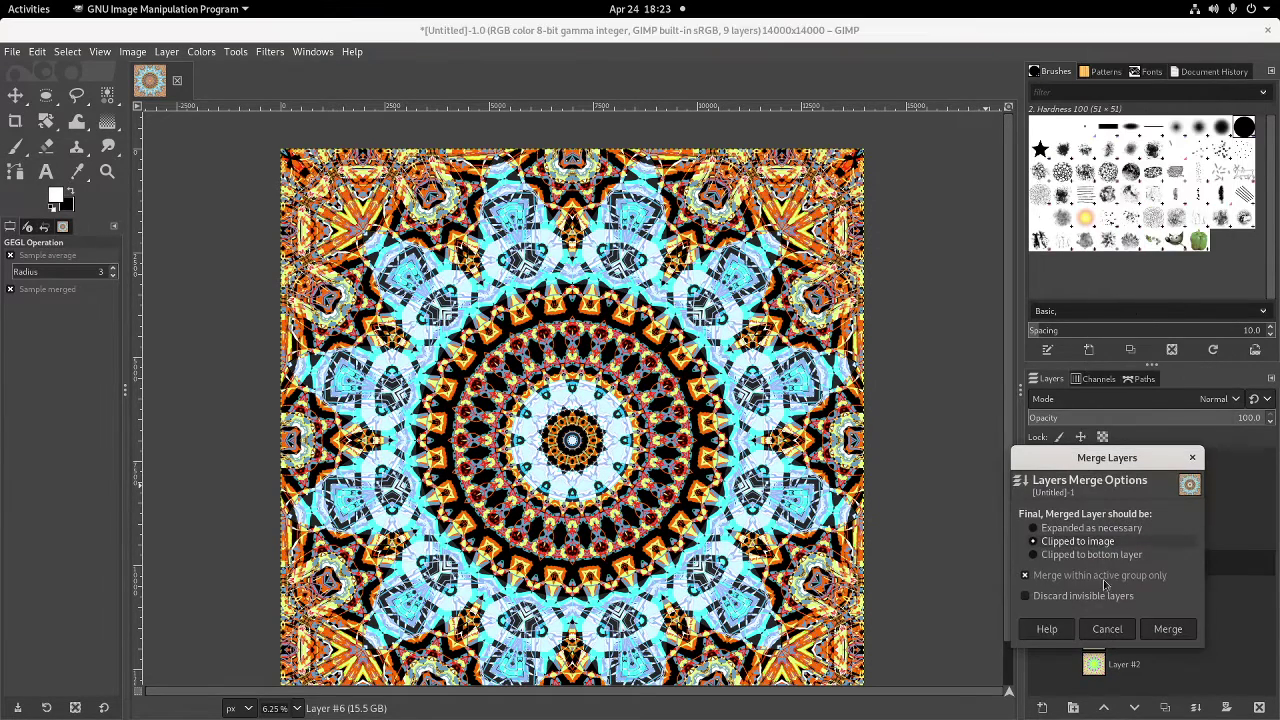
left_click(1166, 629)
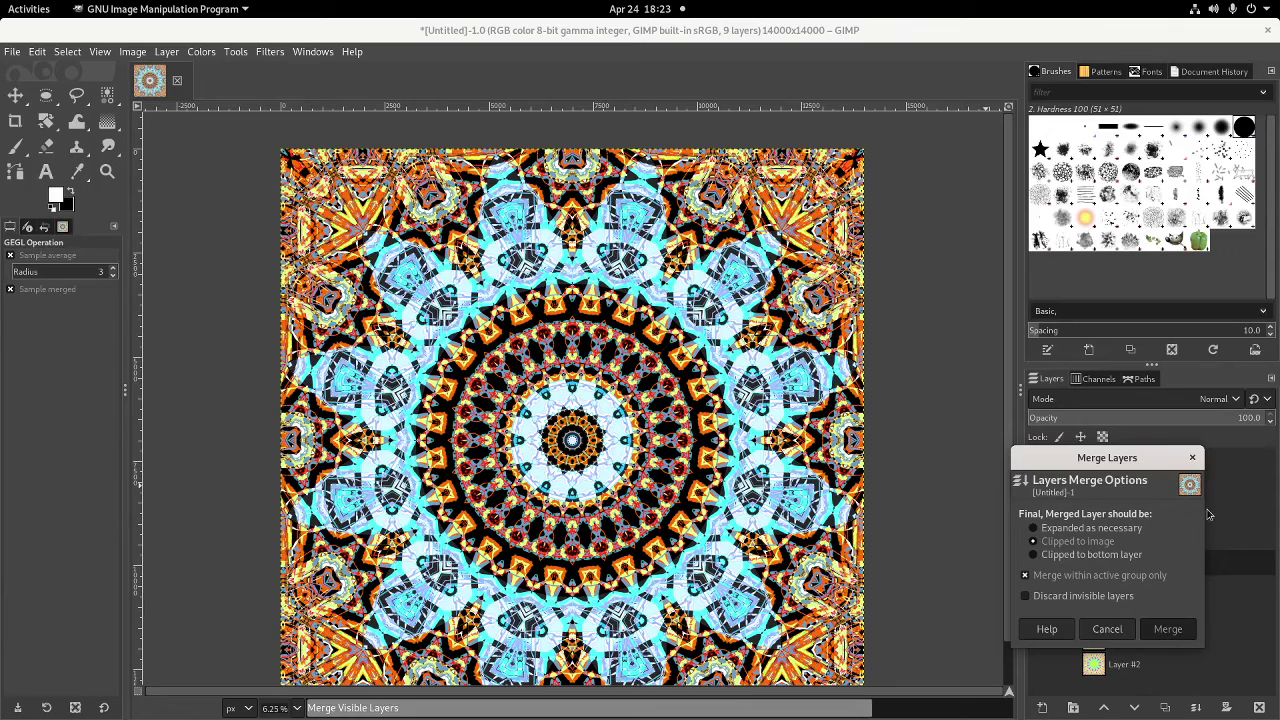
right_click(1117, 497)
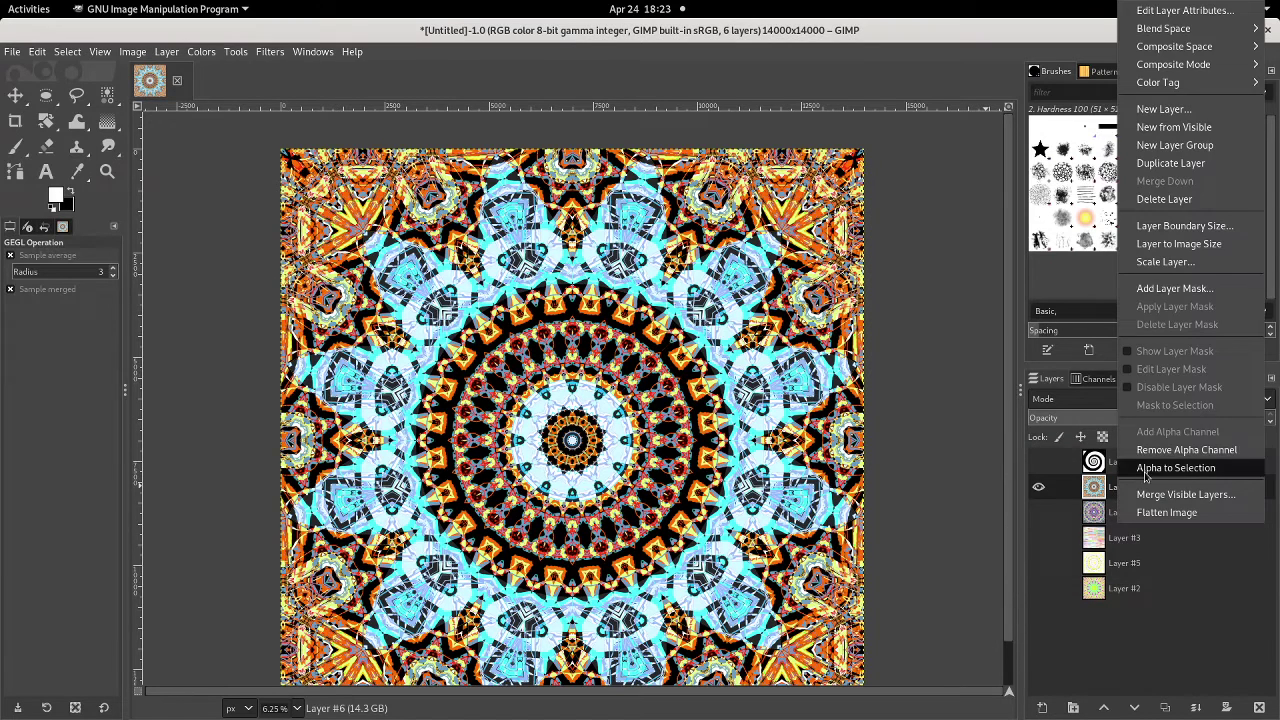
left_click(1195, 165)
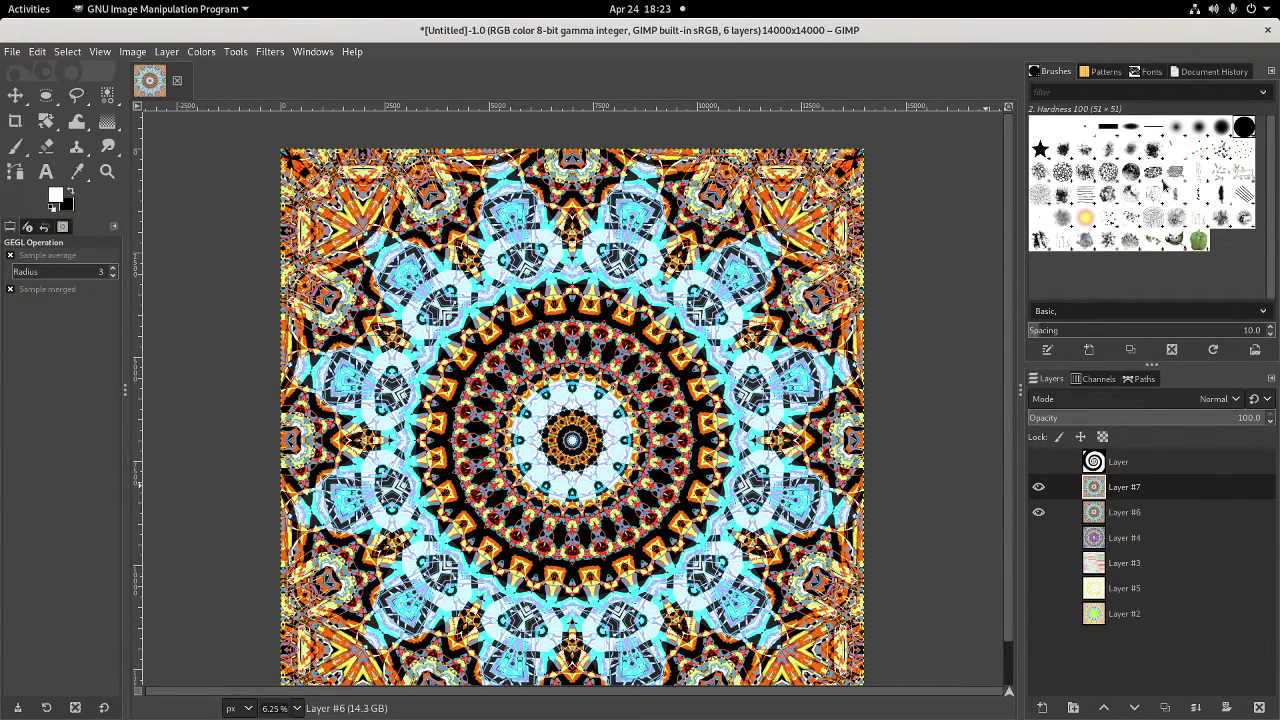
Save the image in the Pictures folder as 516541654165456465151.xcf
key("ctrl+s")
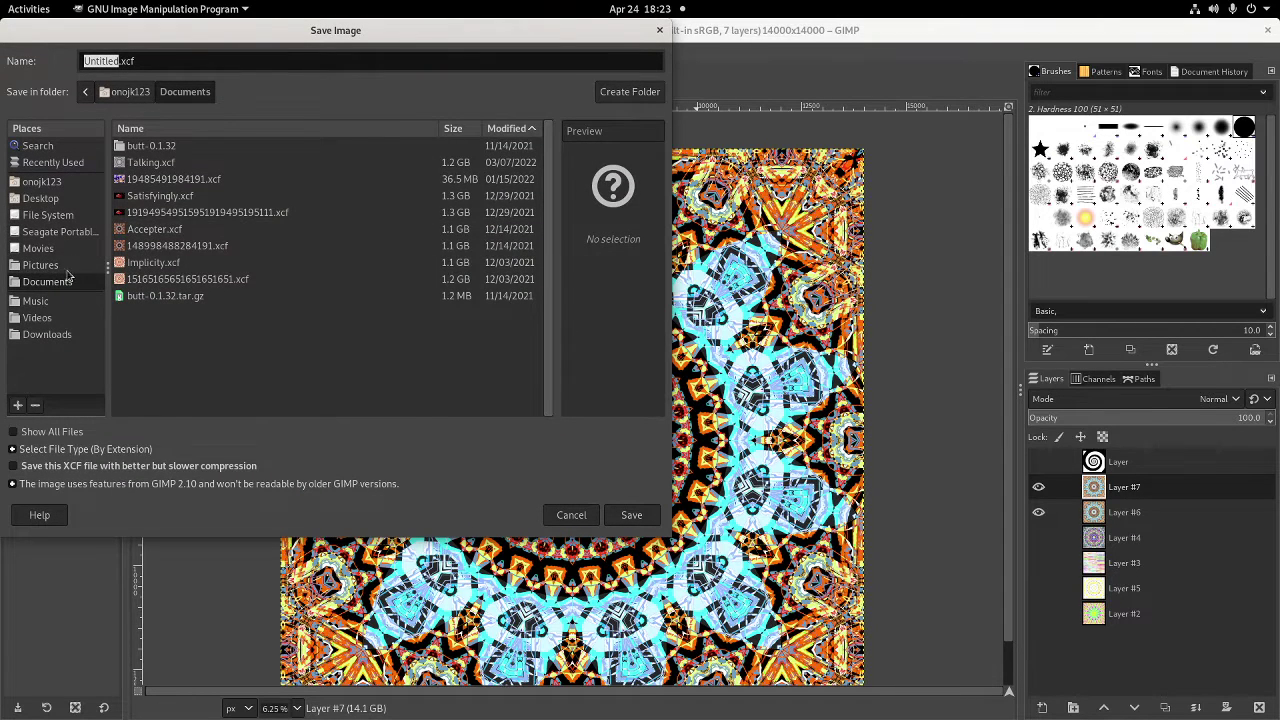
left_click(40, 265)
left_click(115, 61)
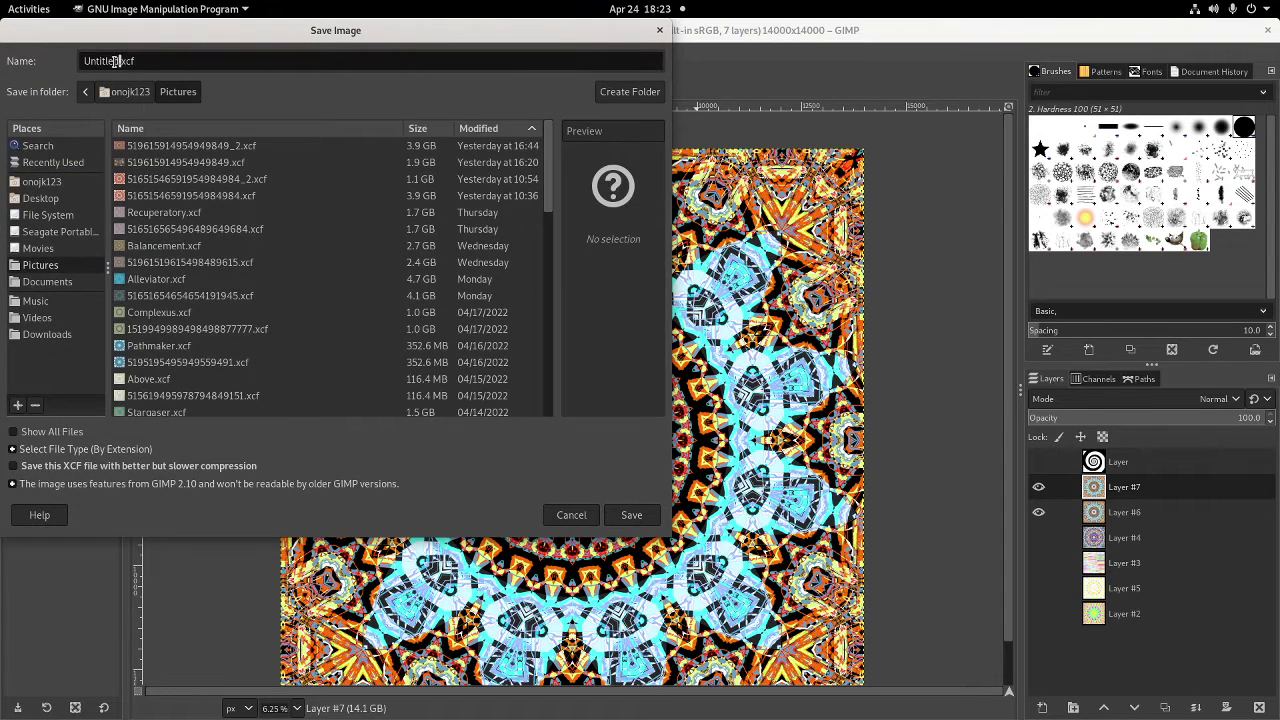
double_click(115, 61)
type("516541654165456465151")
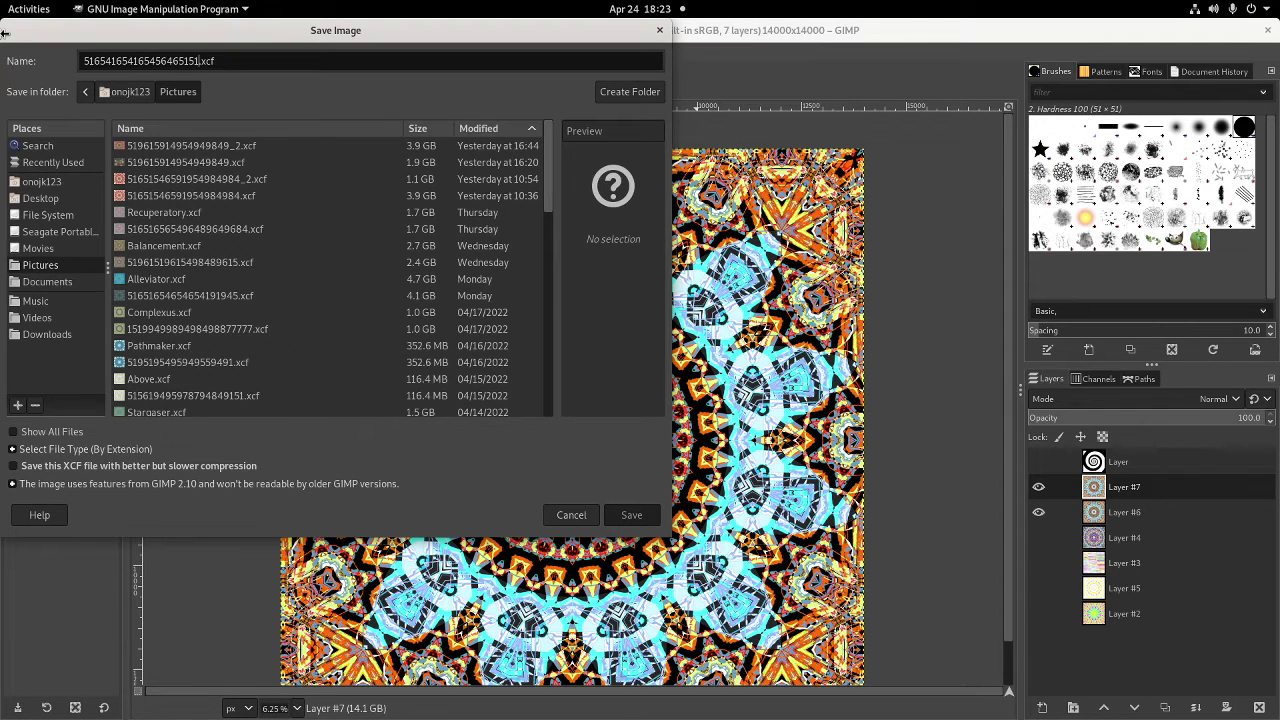
key("Return")
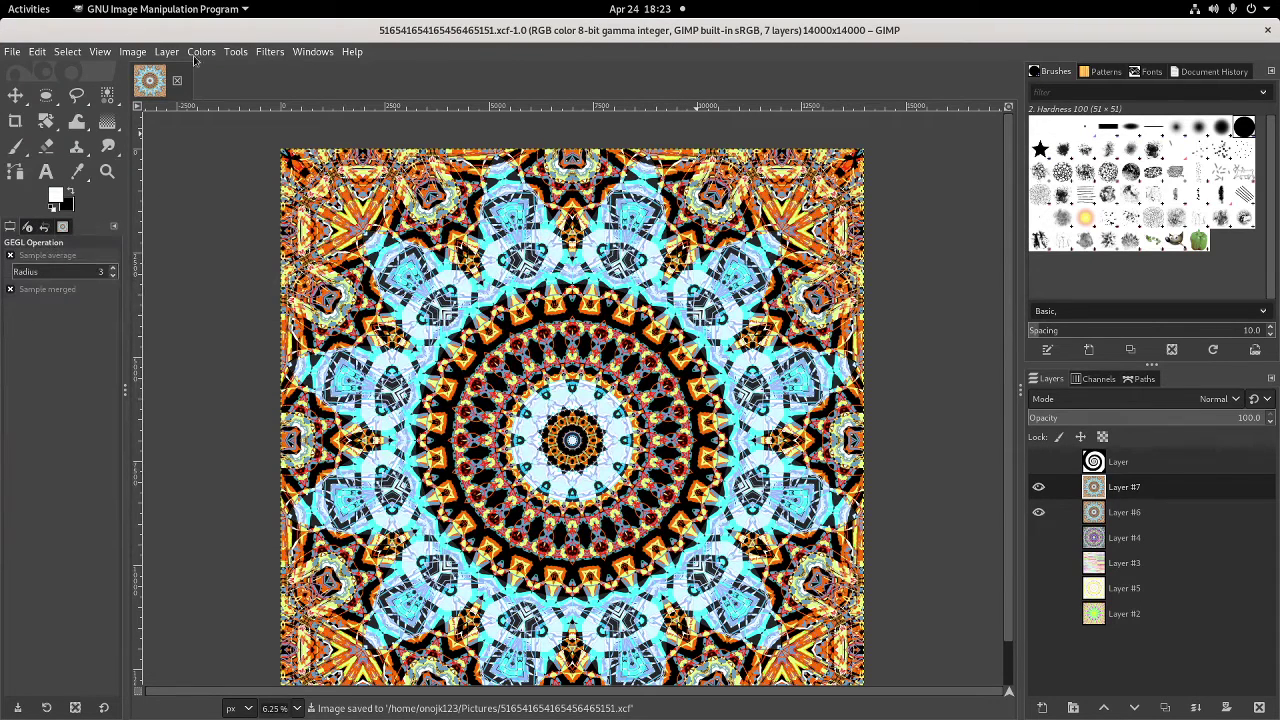
Open the Kaleidoscope filter on Layer #7 and set its mirrors to 12
left_click(269, 51)
mouse_move(288, 187)
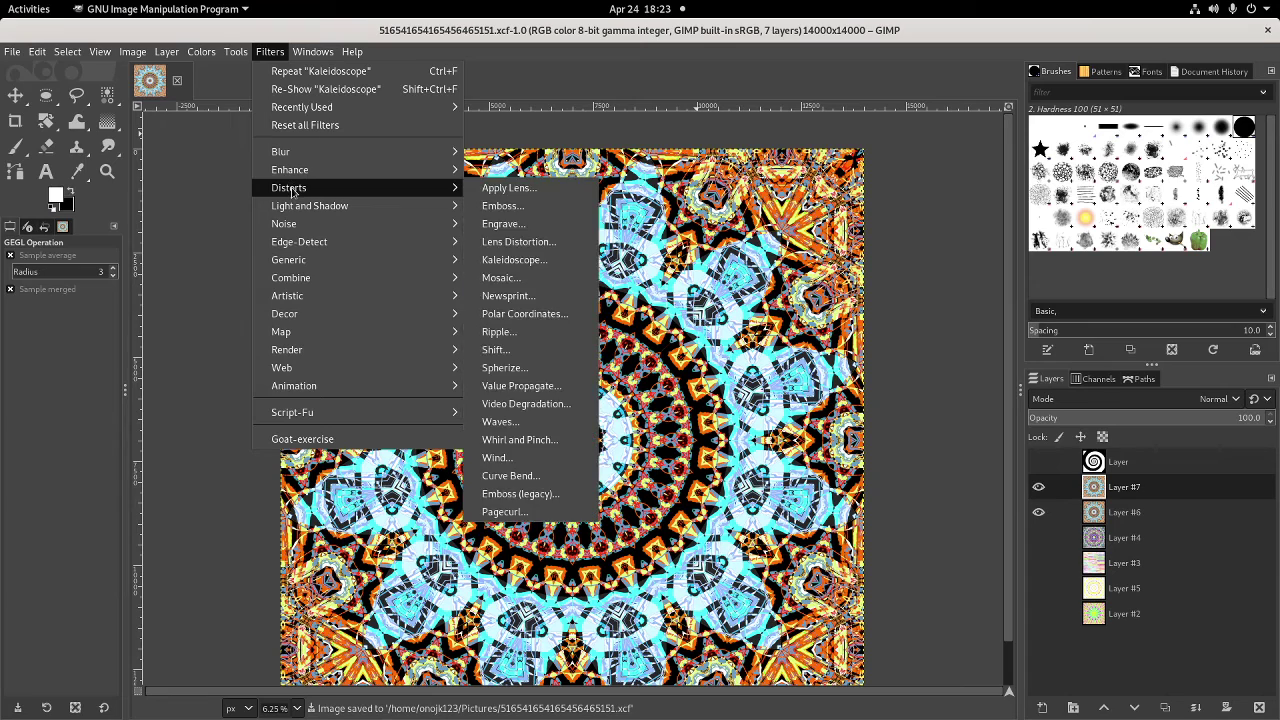
left_click(510, 260)
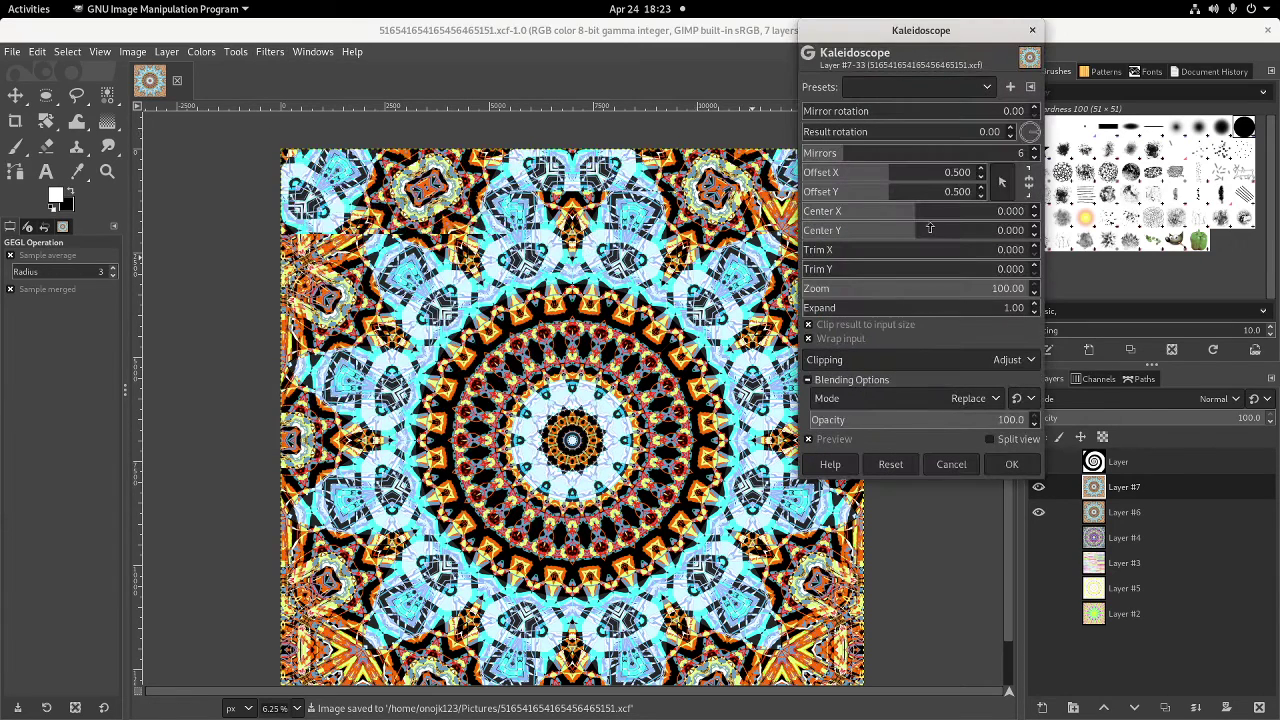
left_click(903, 156)
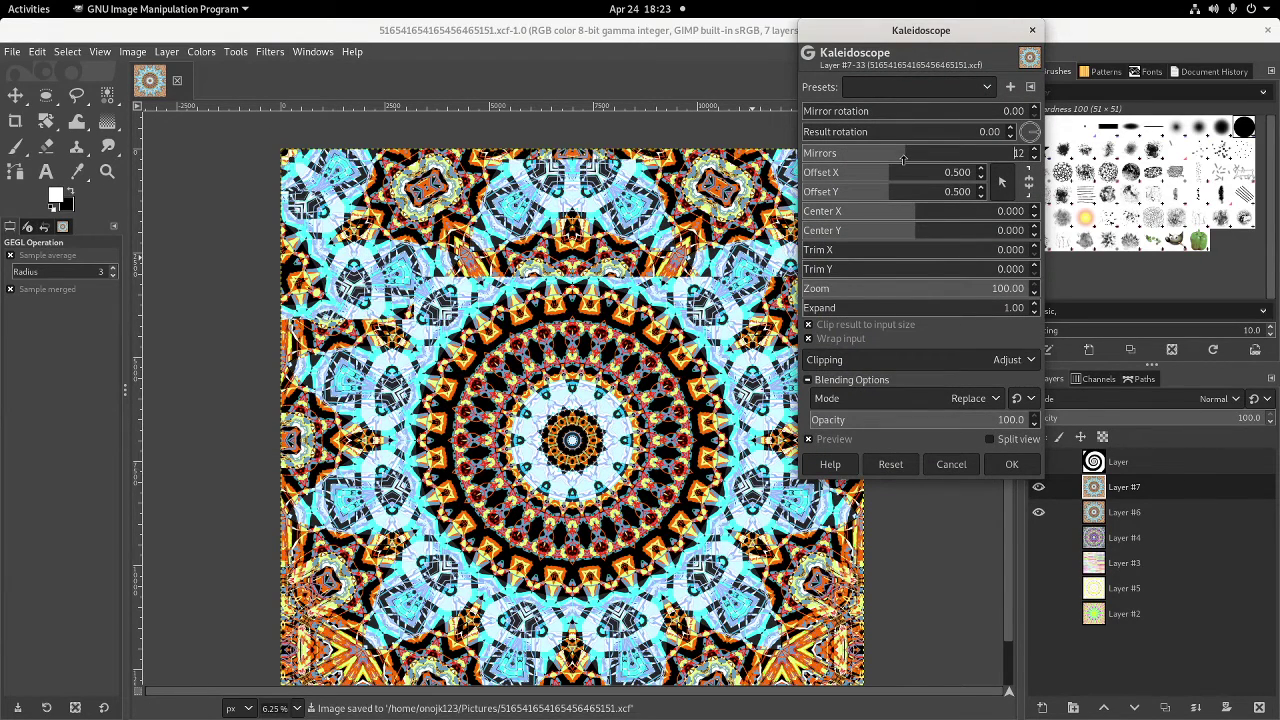
Adjust the trims to Trim X 0.141 and Trim Y 0.041, and apply the Kaleidoscope to Layer #7
left_click(970, 250)
left_click(900, 270)
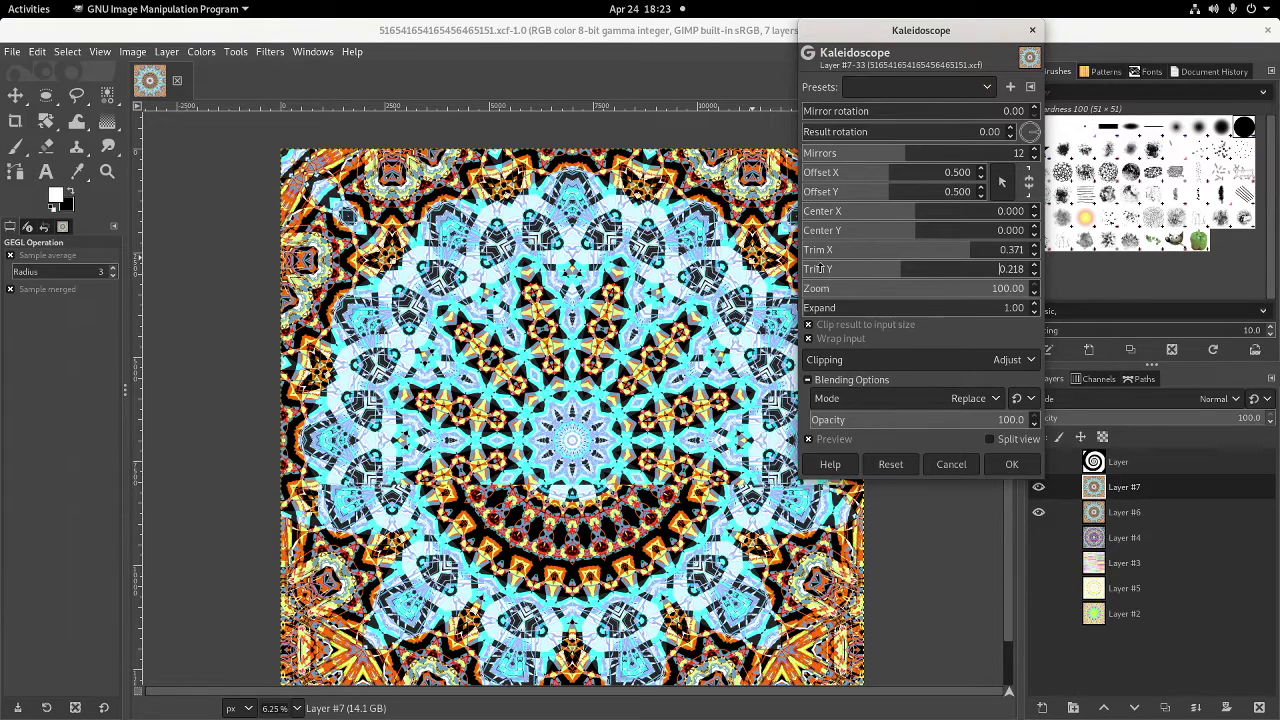
left_click(819, 268)
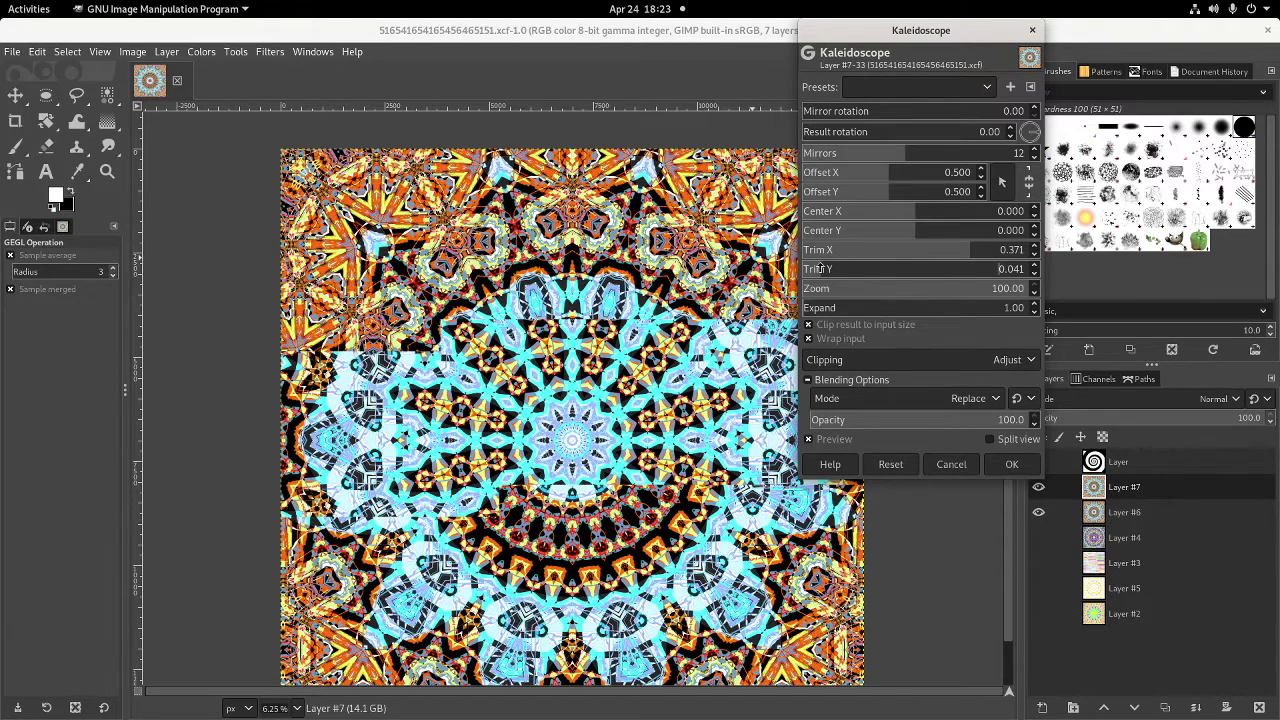
left_click_drag(879, 248, 866, 249)
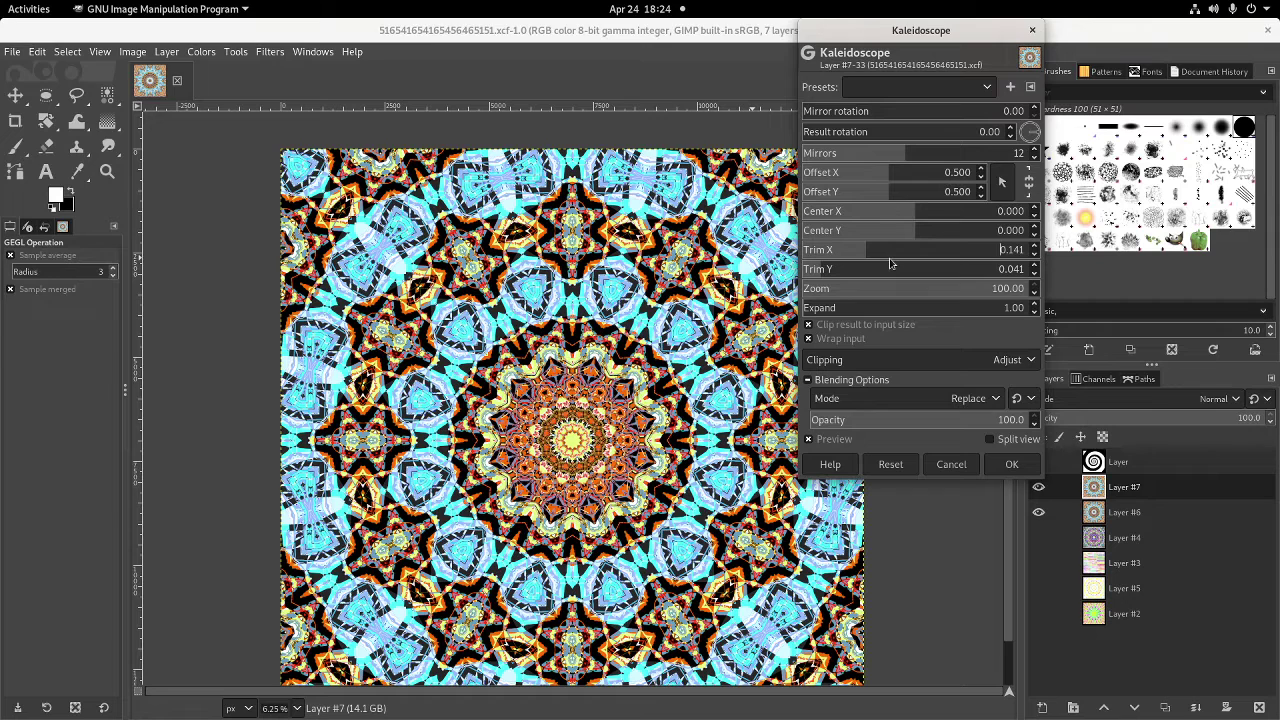
left_click(1010, 468)
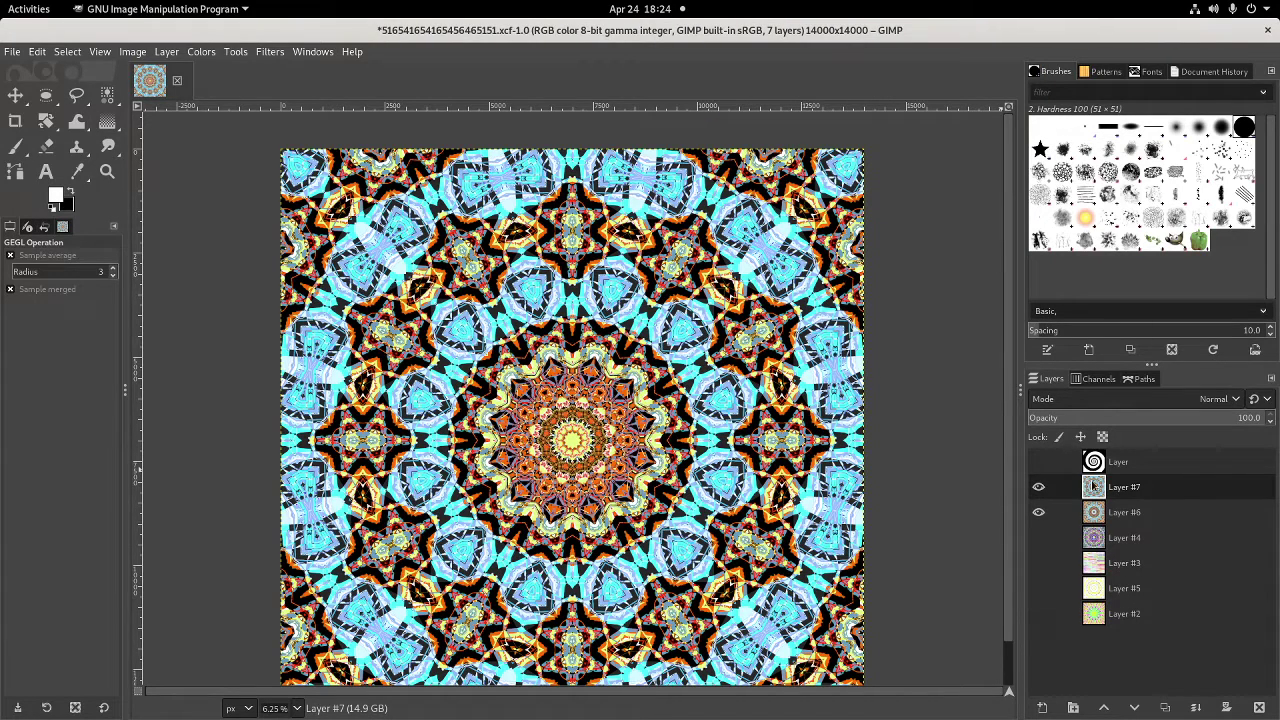
Move Layer #7 below Layer #6 and erase a circle from Layer #6's centre with the eraser at size 8005
left_click_drag(1093, 486, 1094, 524)
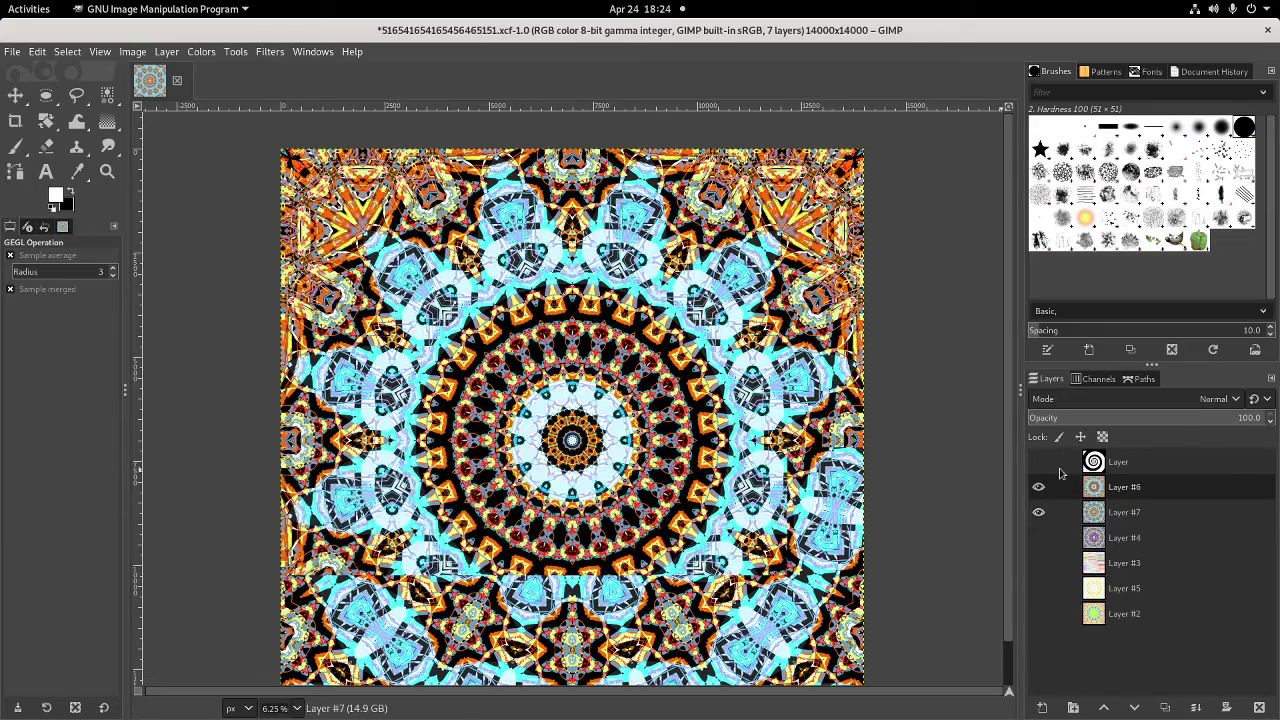
left_click(50, 124)
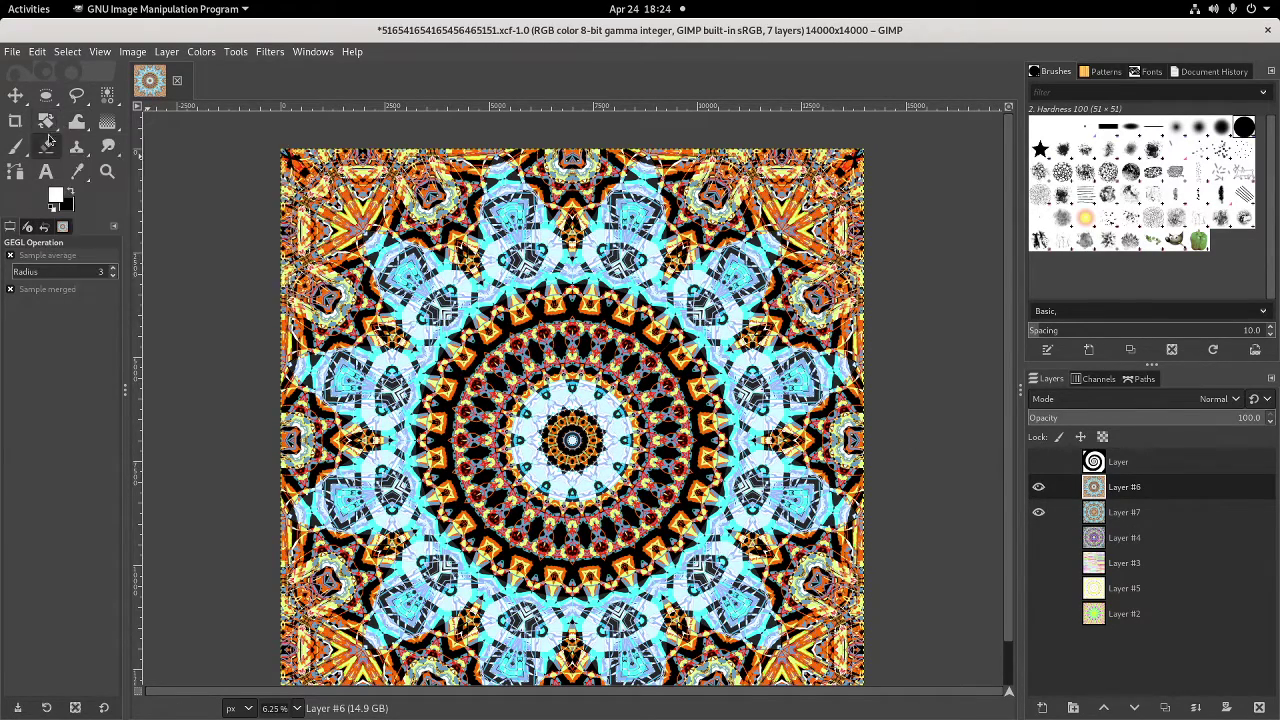
left_click(47, 143)
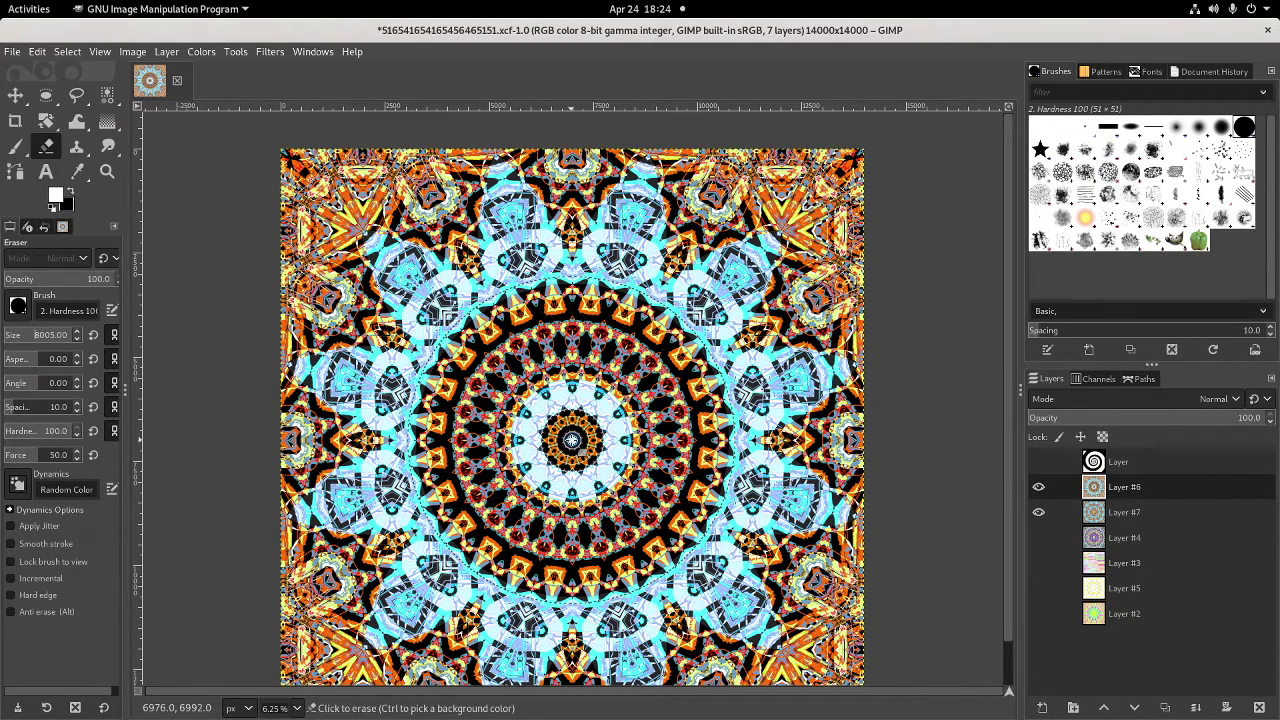
left_click(572, 440)
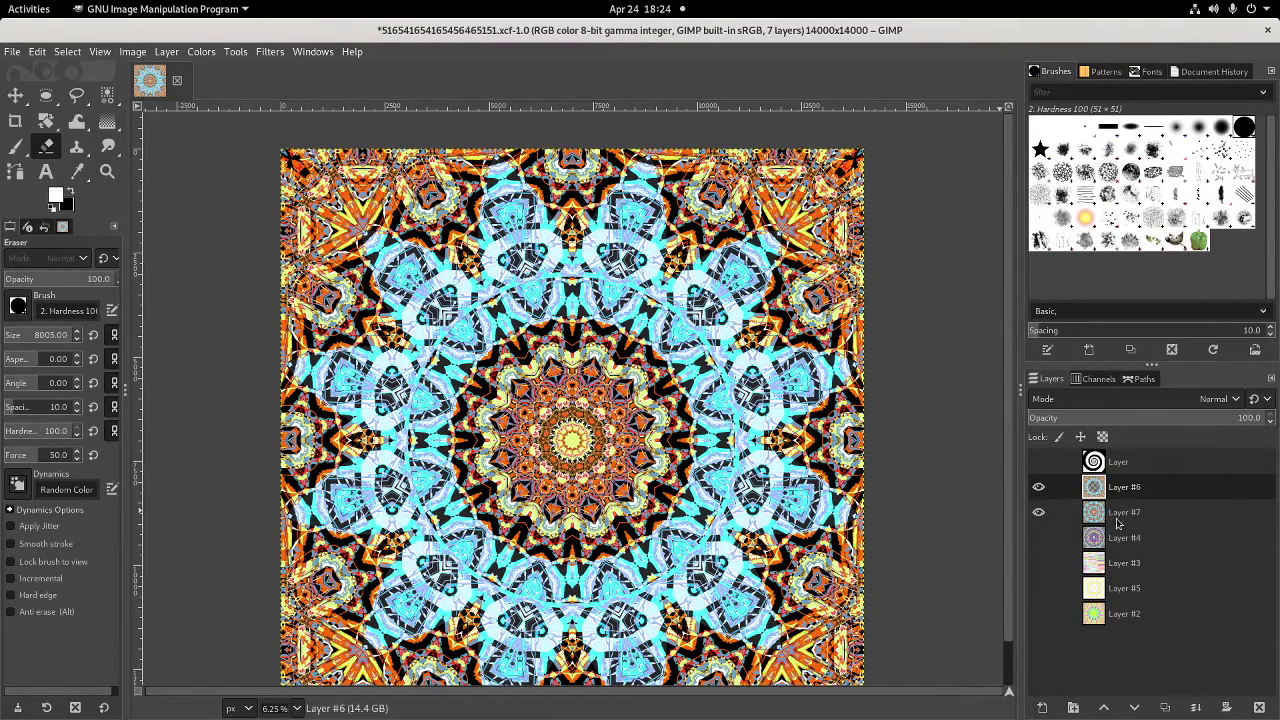
Duplicate Layer #6, hiding the original, and apply the Kaleidoscope with 24 mirrors to the copy
right_click(1128, 487)
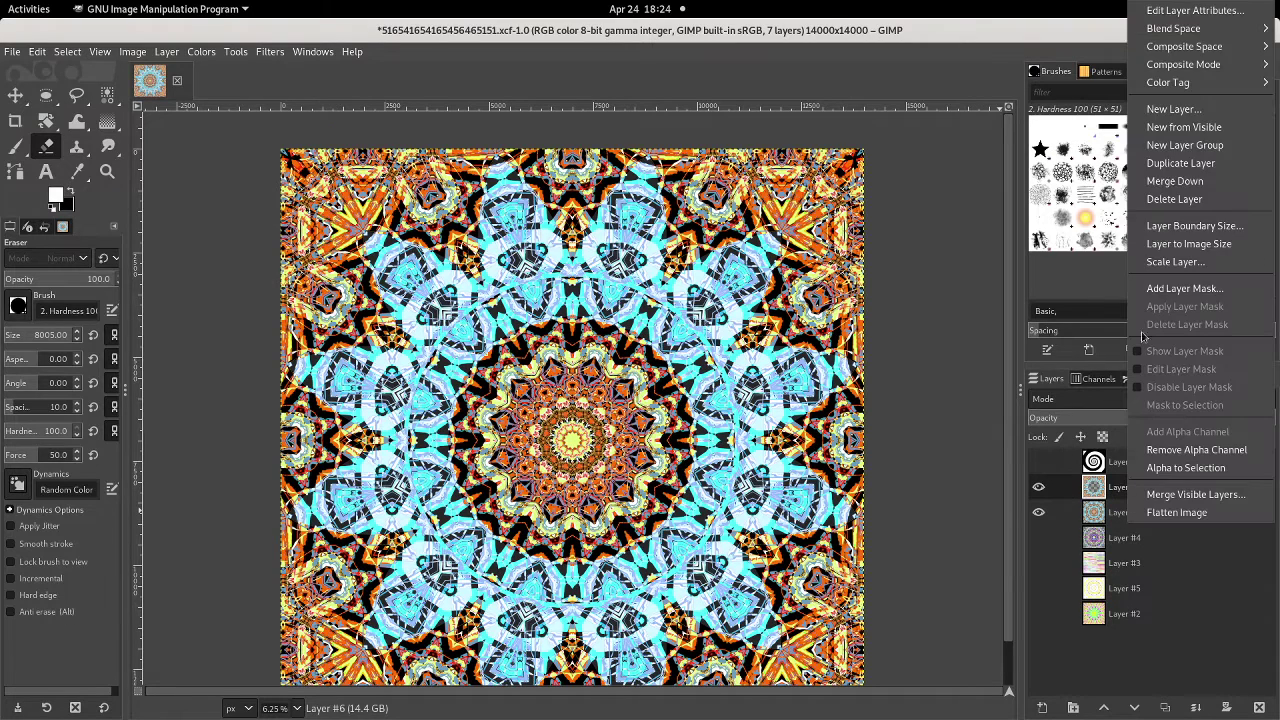
left_click(1157, 163)
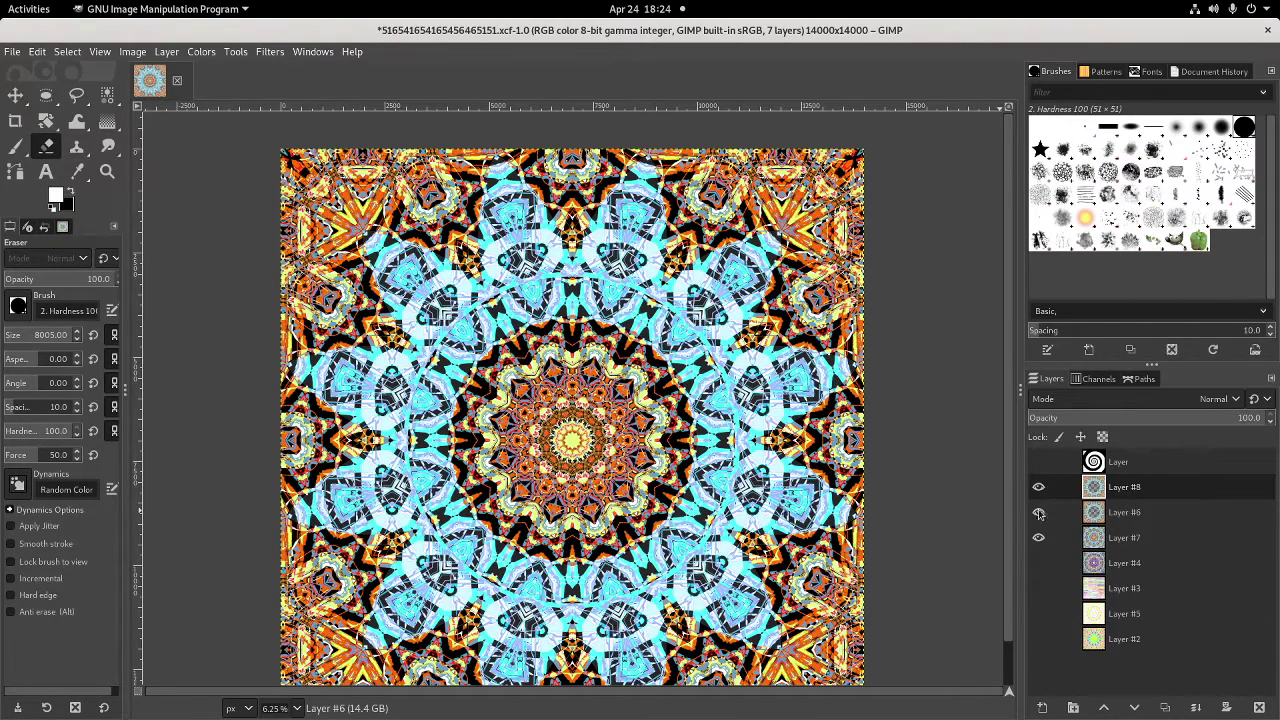
left_click(265, 53)
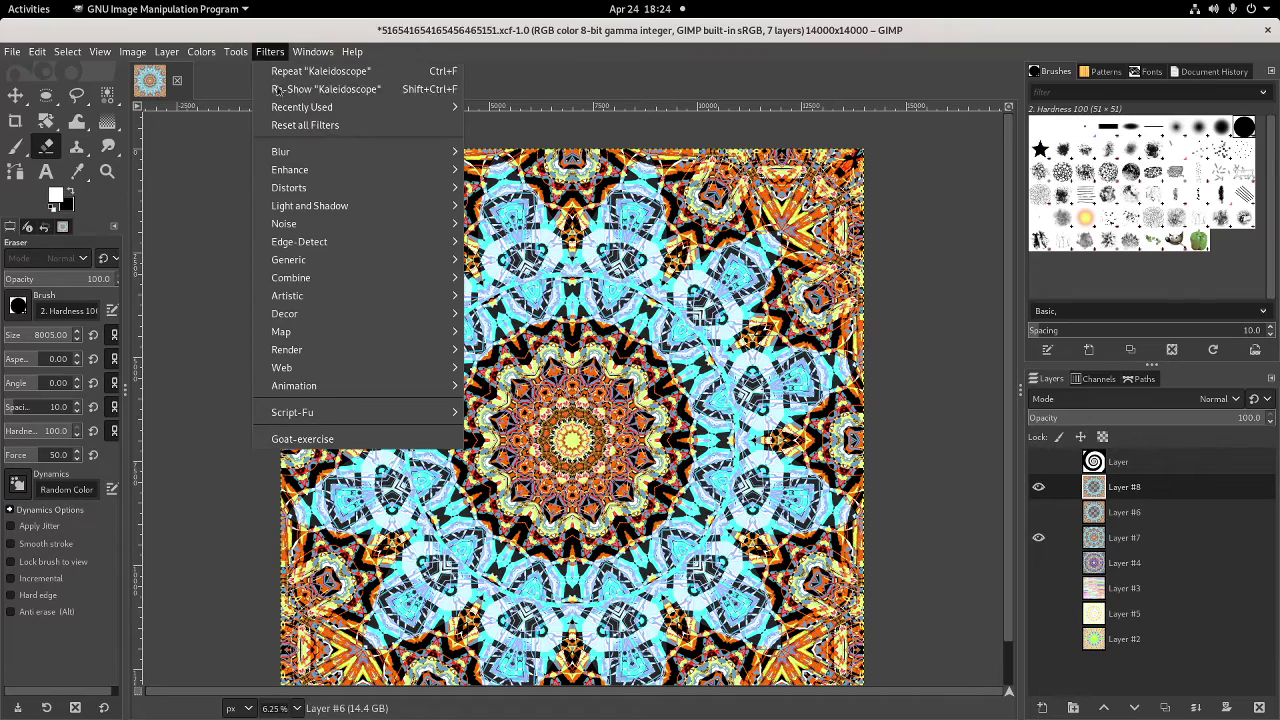
left_click(300, 89)
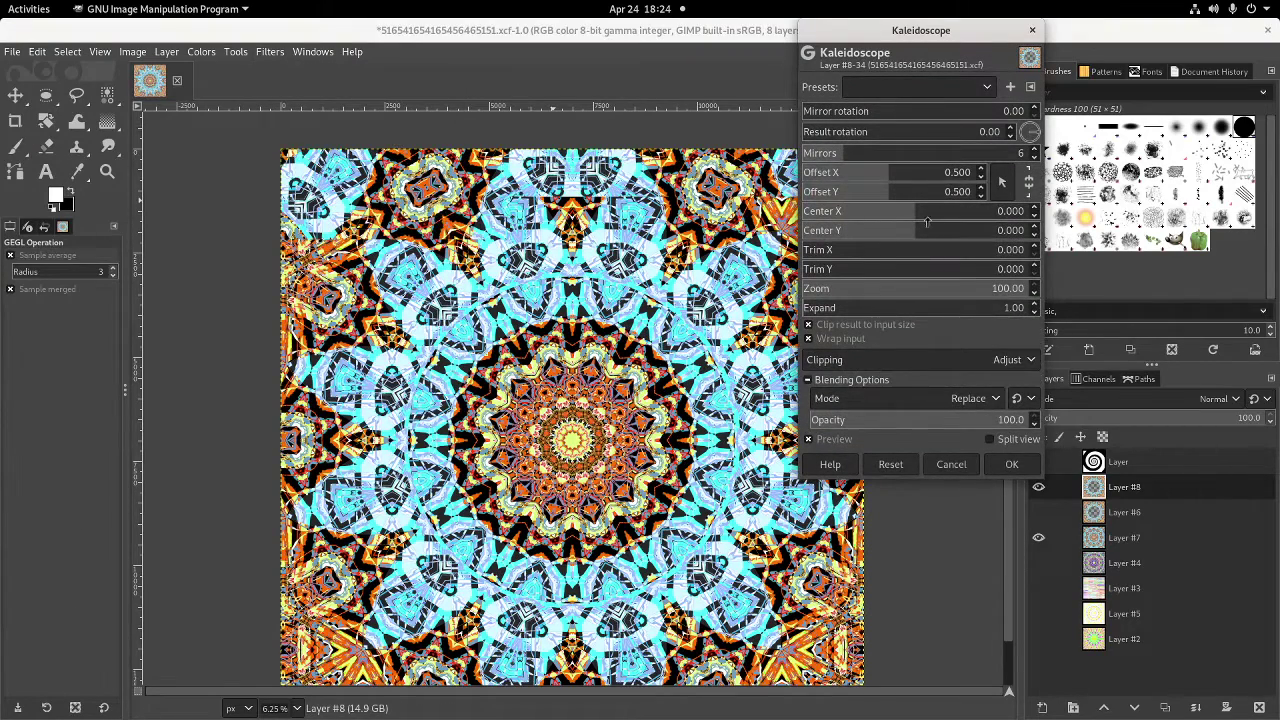
scroll(918, 155, "up", 18)
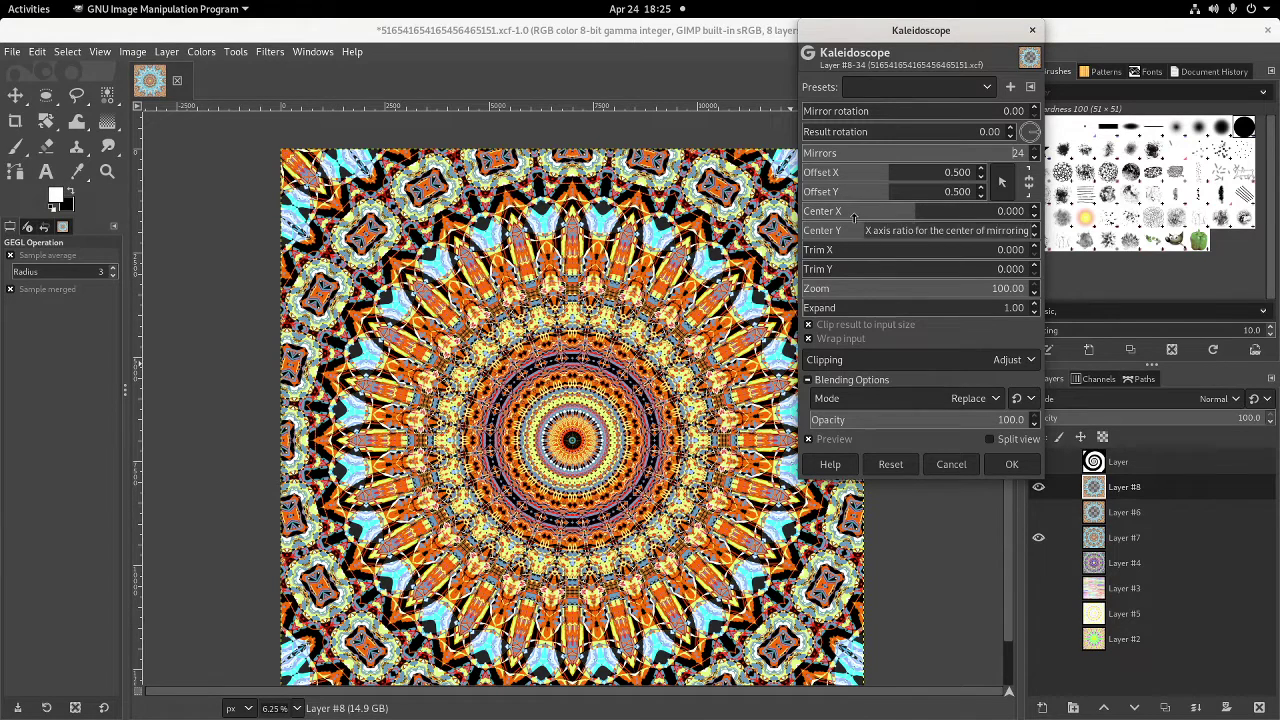
left_click(1009, 467)
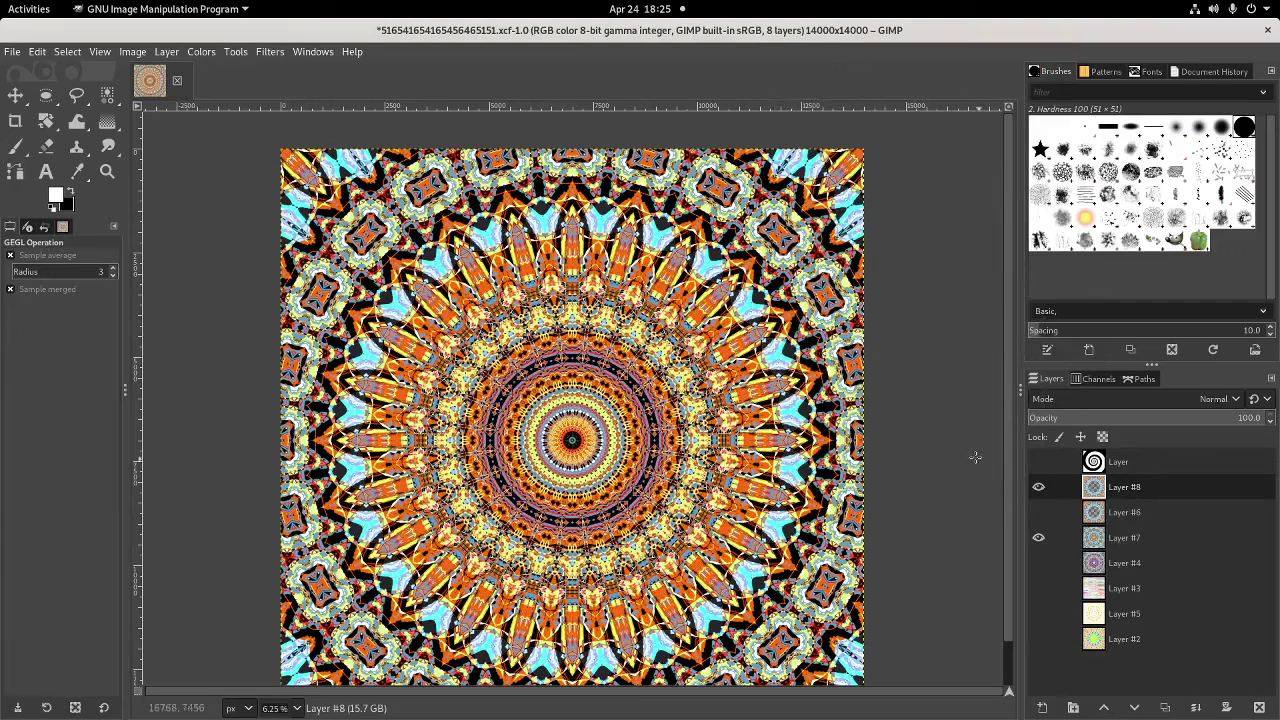
Erase a circle from Layer #8's centre with the eraser at size 8005 and merge the visible layers into Layer #7
left_click(47, 144)
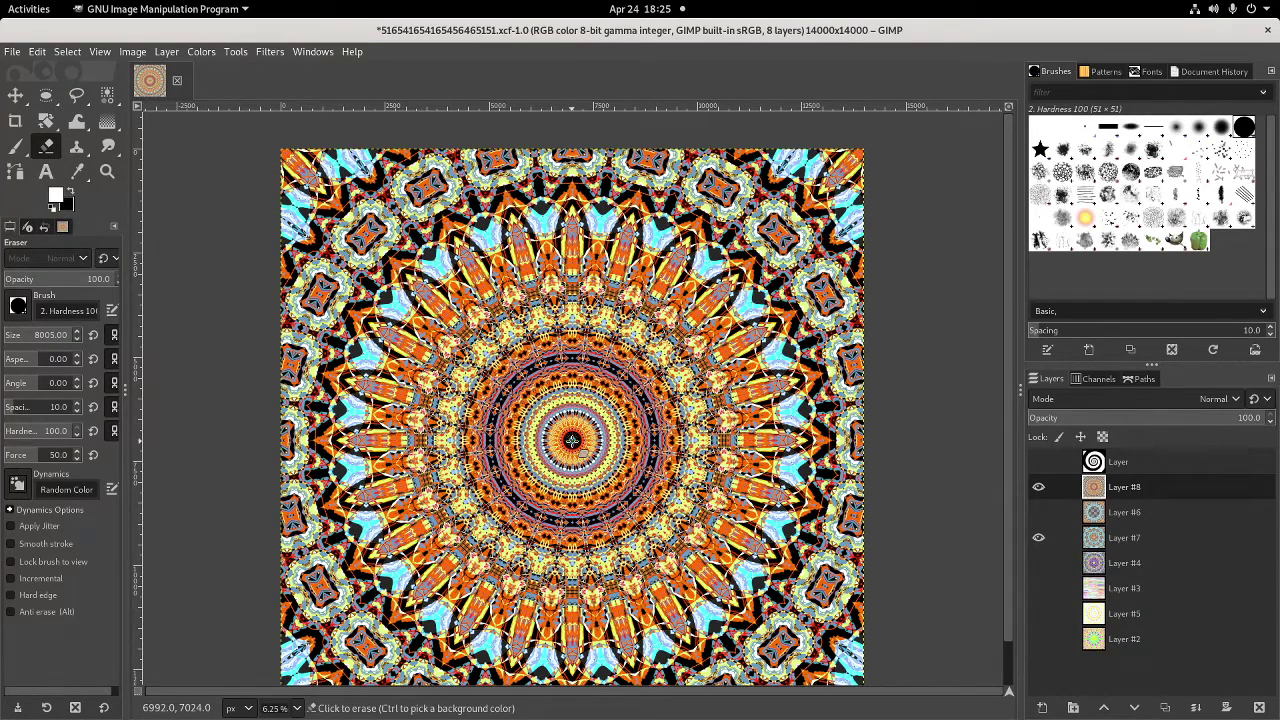
left_click(572, 440)
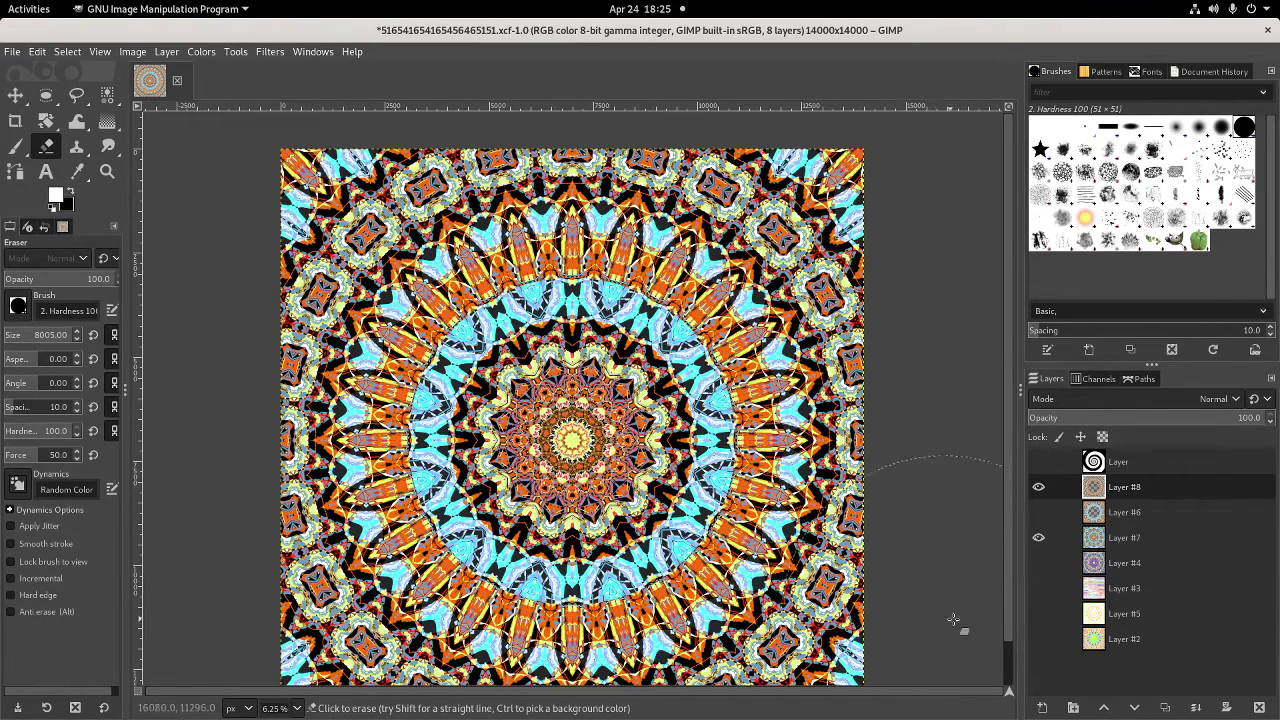
right_click(1129, 538)
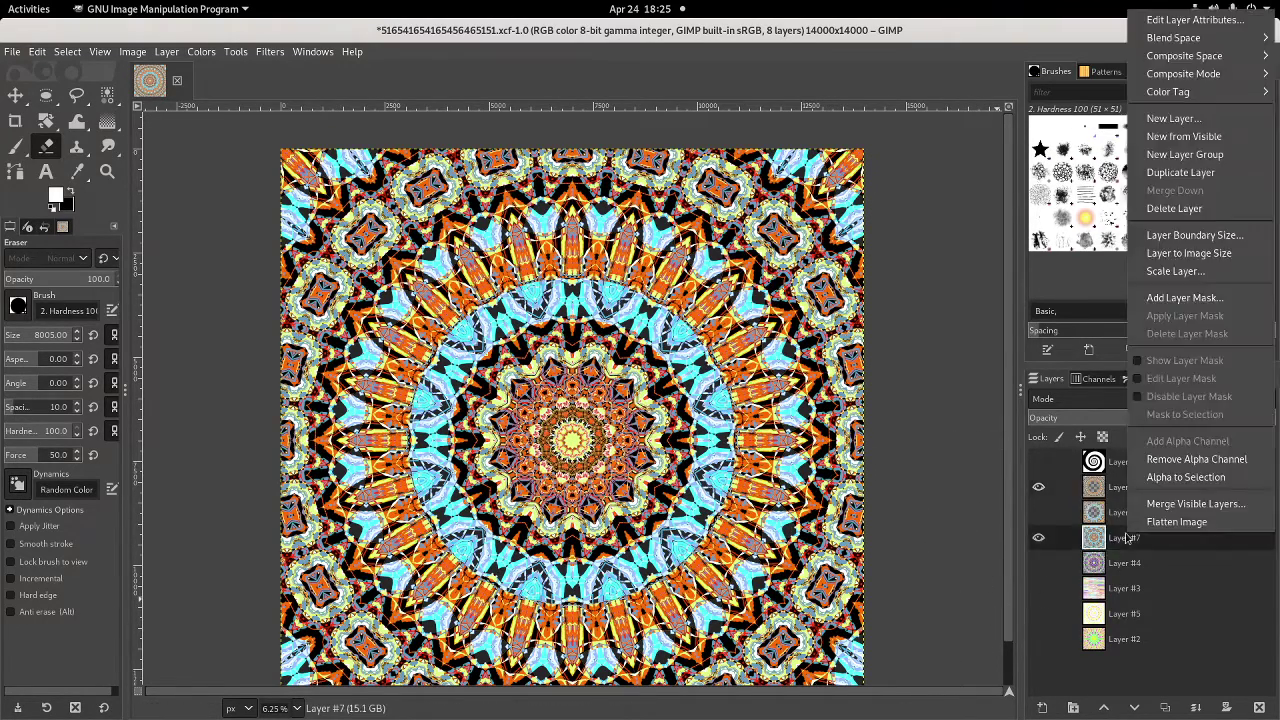
left_click(1160, 508)
left_click(1206, 607)
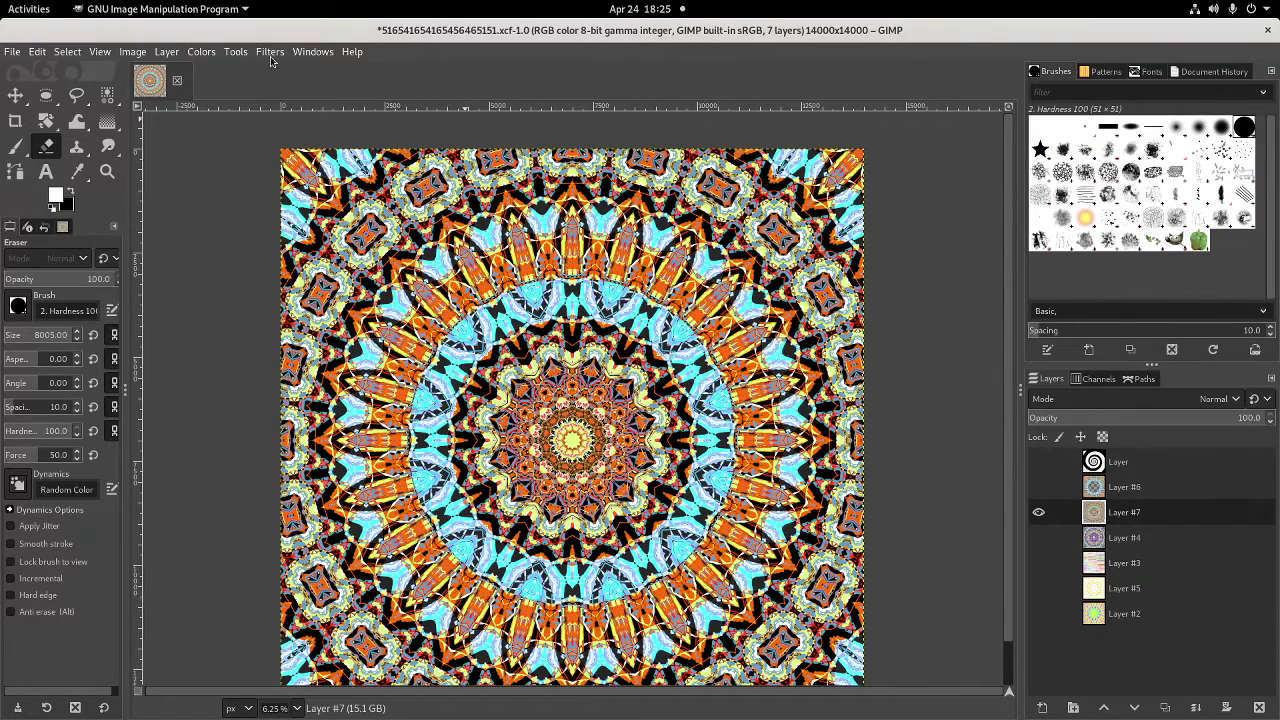
Apply the Kaleidoscope to the merged Layer #7 with 12 mirrors, Trim X 0.500 and Trim Y 0.500
left_click(270, 51)
left_click(300, 88)
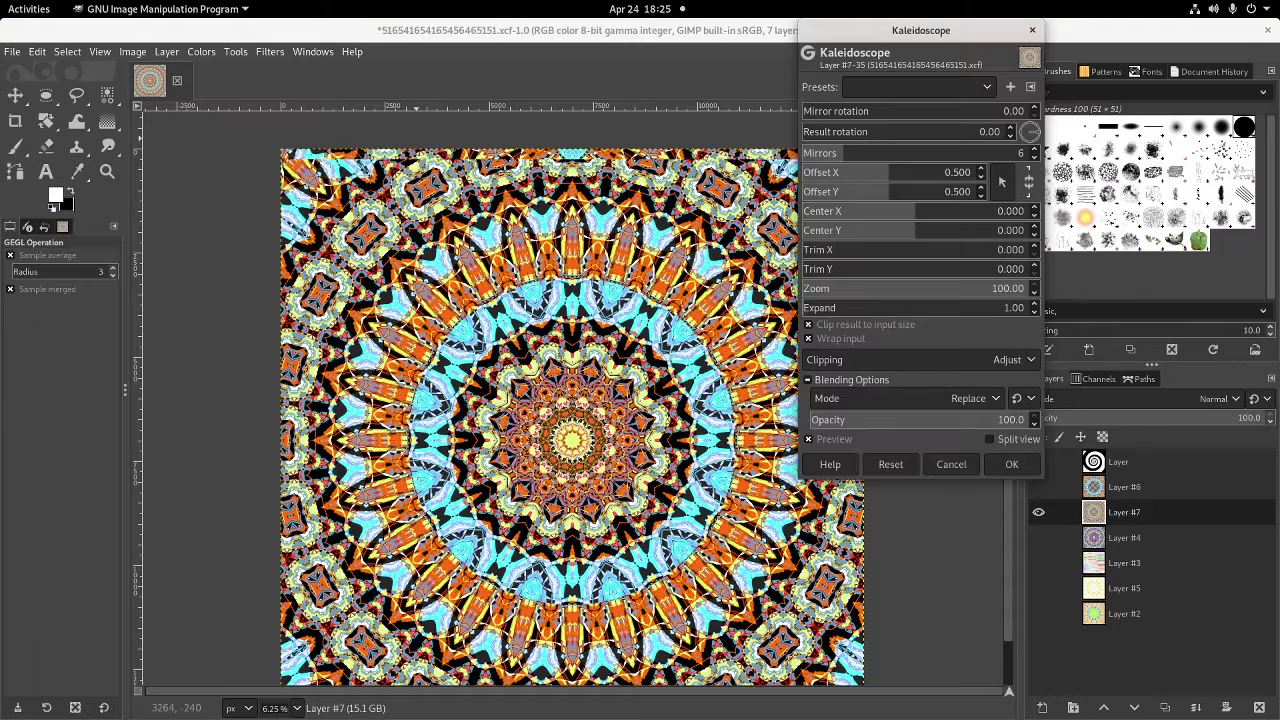
left_click(905, 153)
left_click(1025, 249)
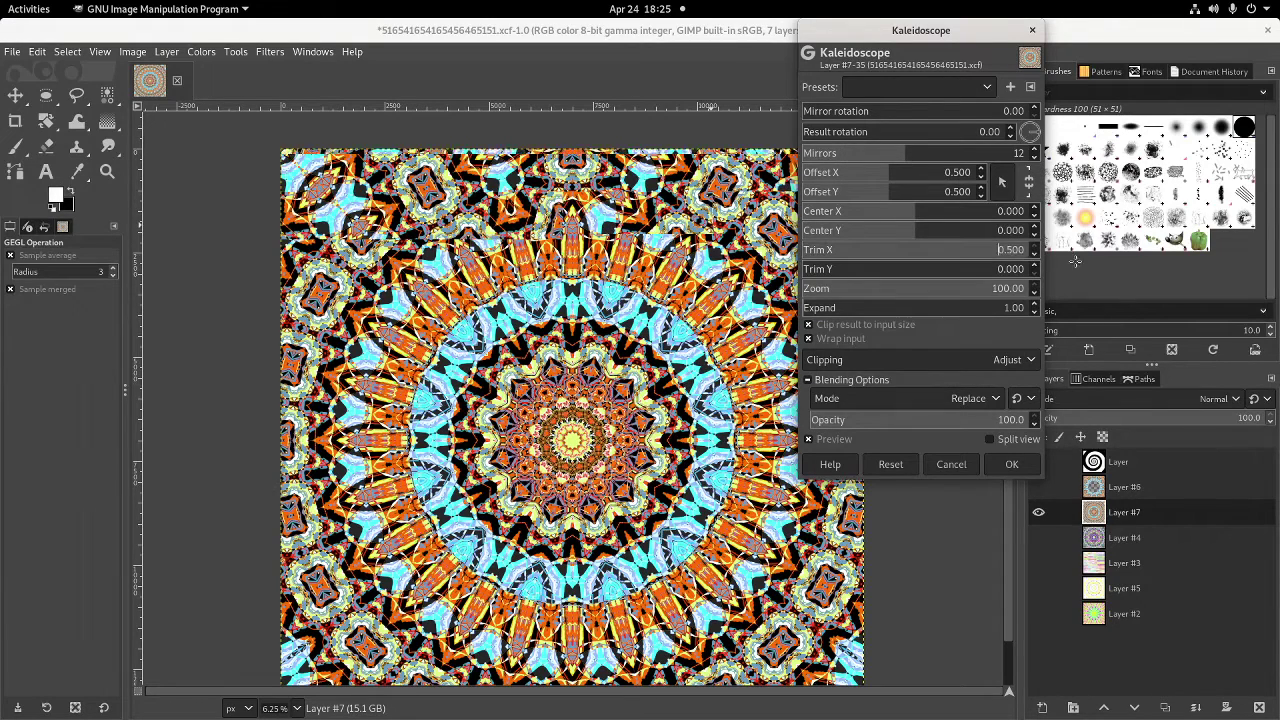
left_click(1022, 270)
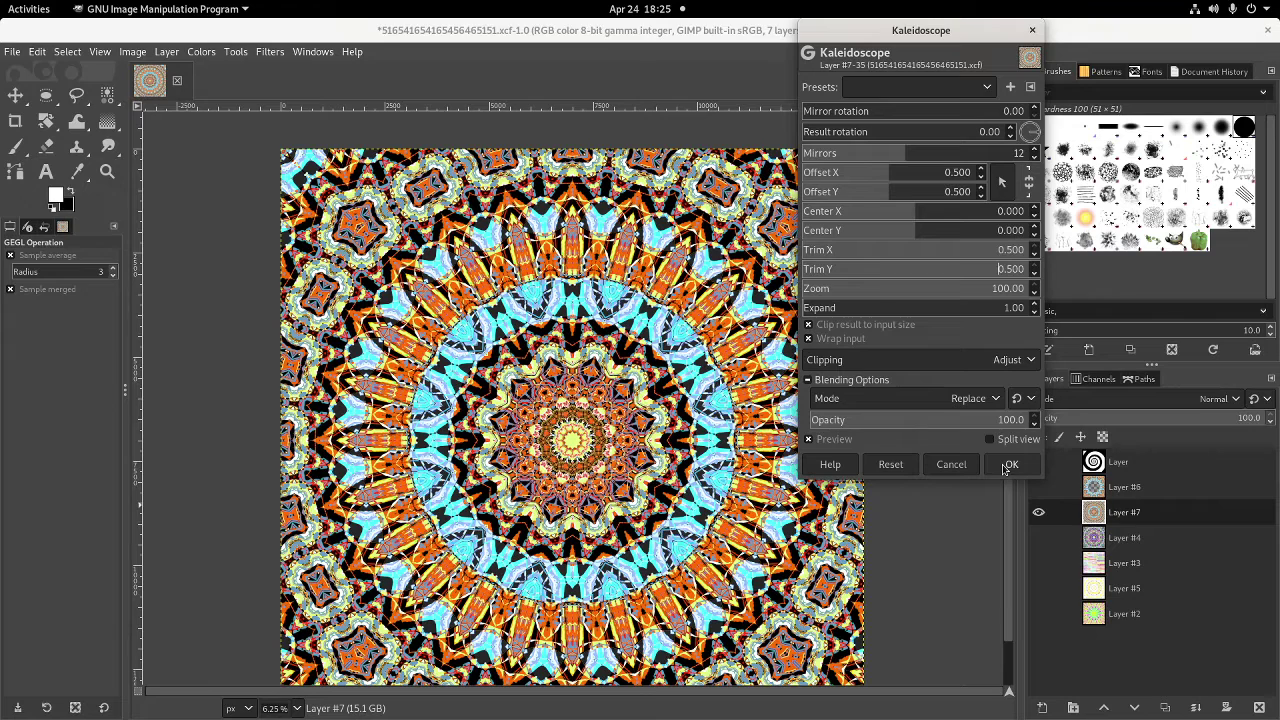
left_click(1010, 465)
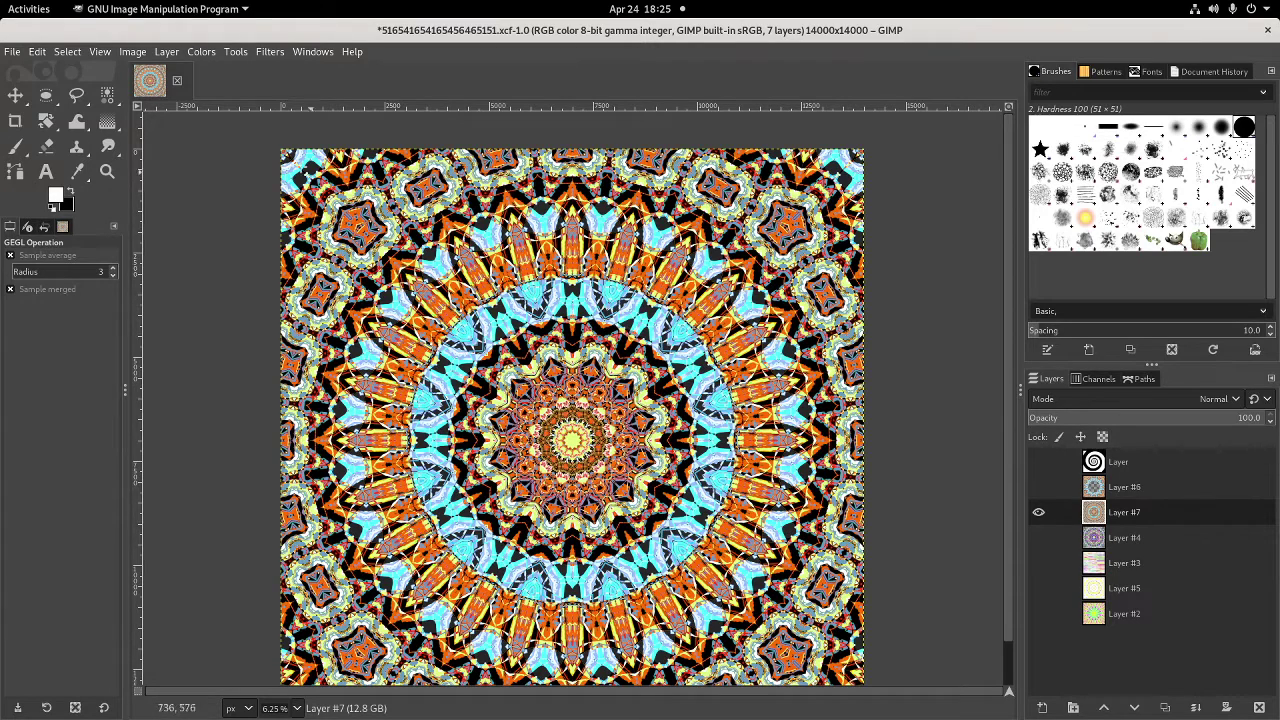
Open the Kaleidoscope filter on Layer #7 again with 12 mirrors, Trim X 0.200 and Trim Y 0.349
left_click(268, 52)
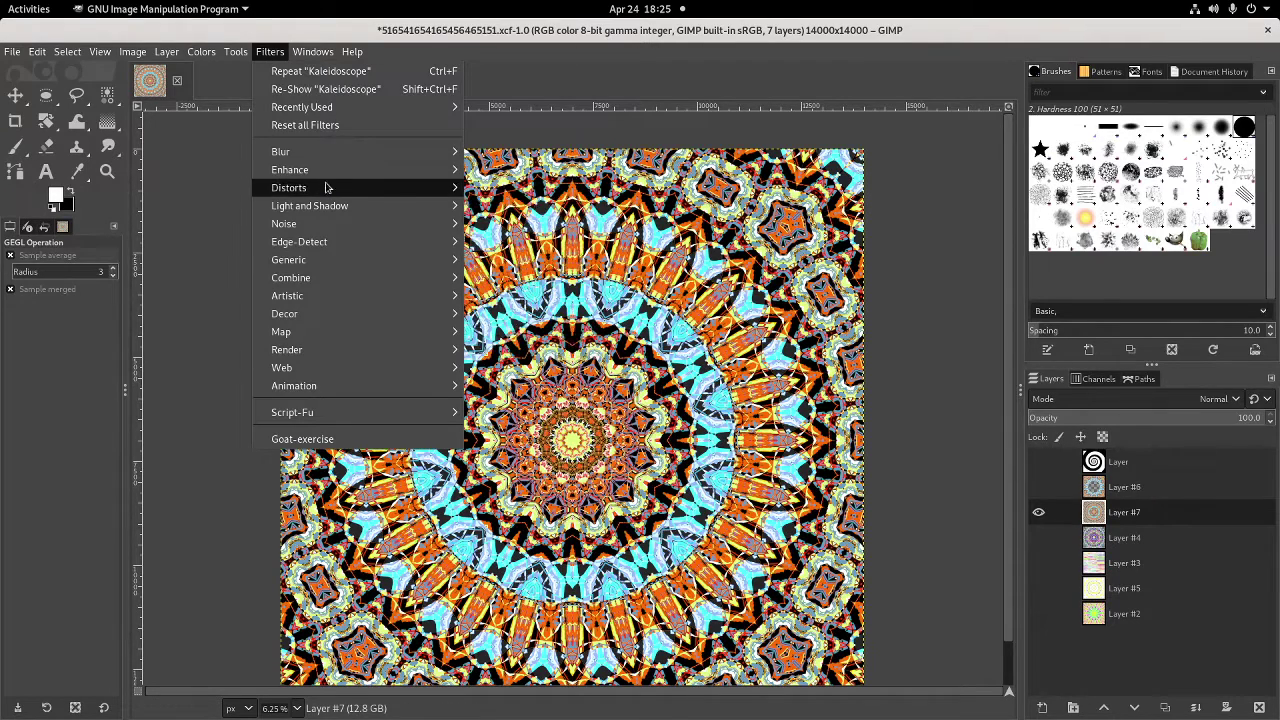
mouse_move(325, 188)
left_click(514, 259)
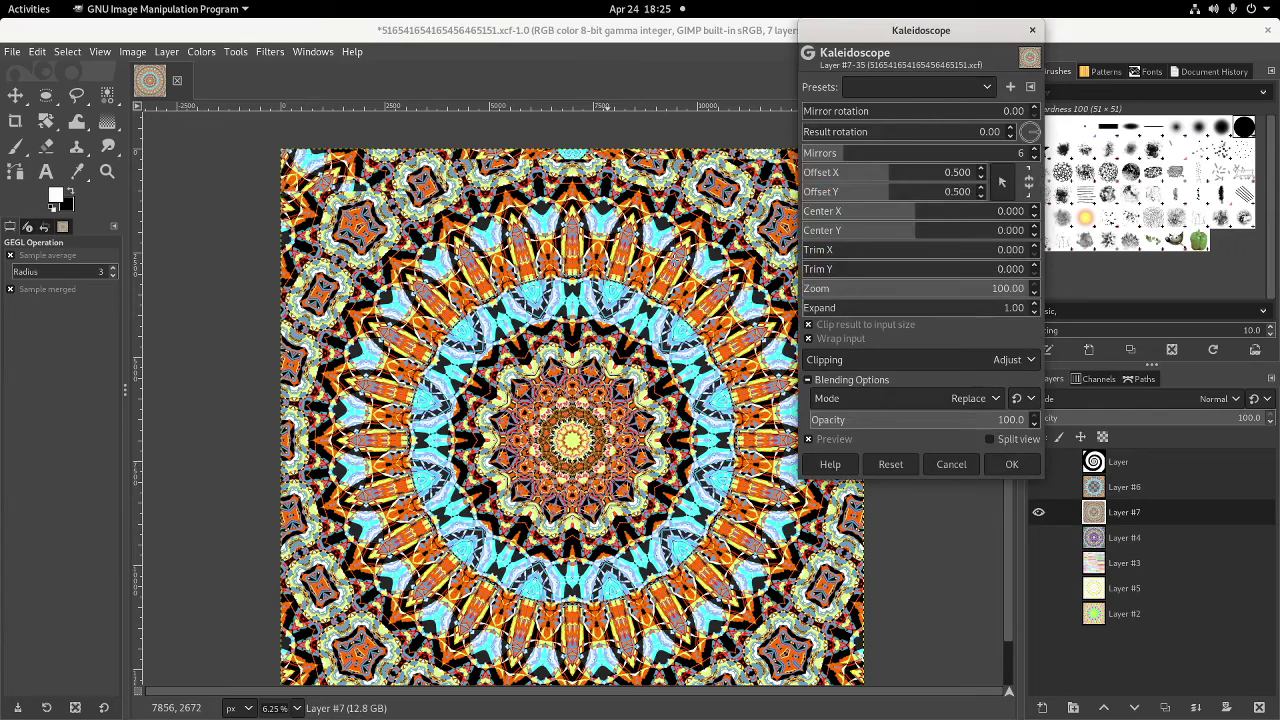
left_click_drag(884, 160, 898, 161)
left_click(893, 250)
left_click(960, 269)
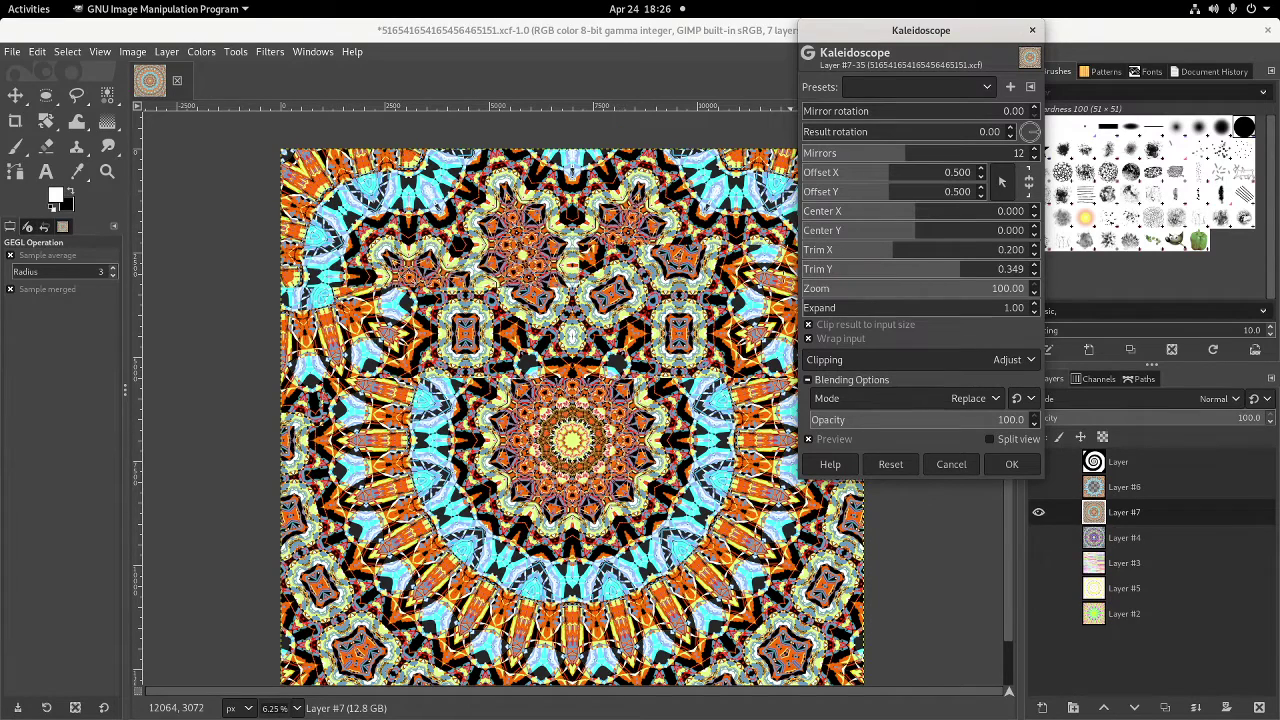
Adjust the trims to Trim X 0.381 and Trim Y 0.466, and apply the Kaleidoscope to Layer #7
left_click_drag(835, 256, 906, 263)
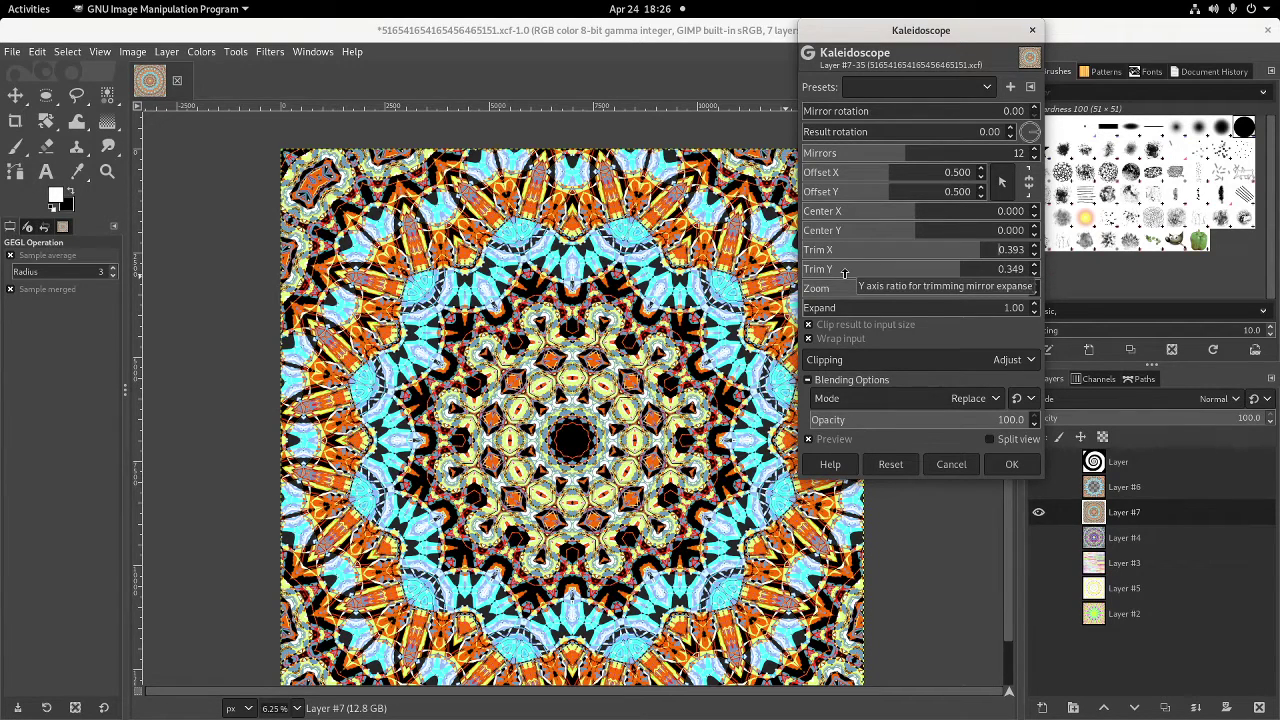
left_click(851, 269)
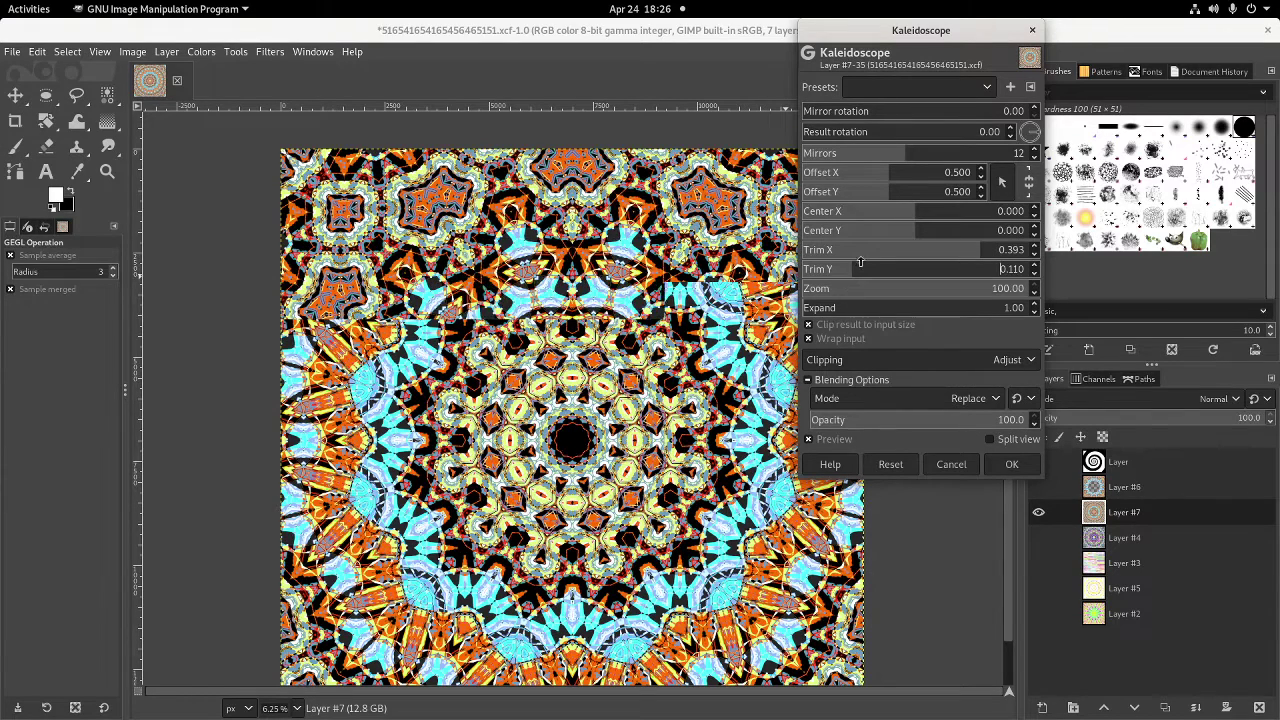
left_click(895, 248)
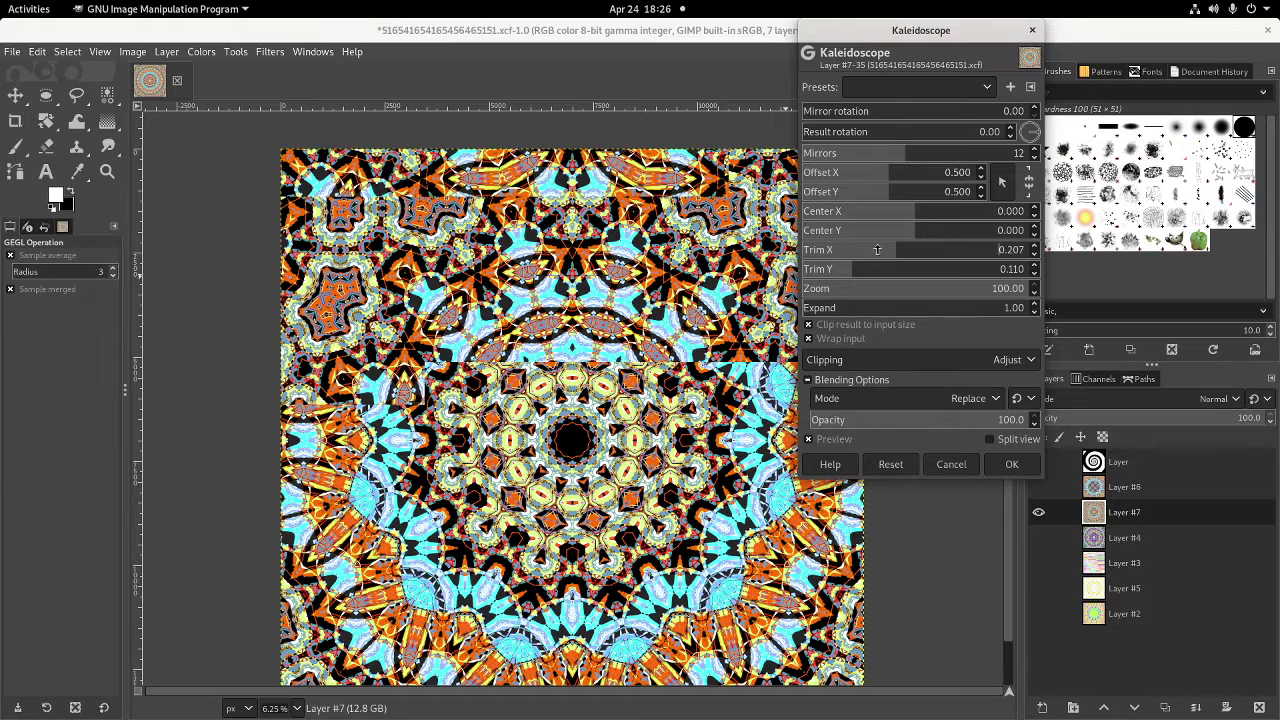
left_click(975, 250)
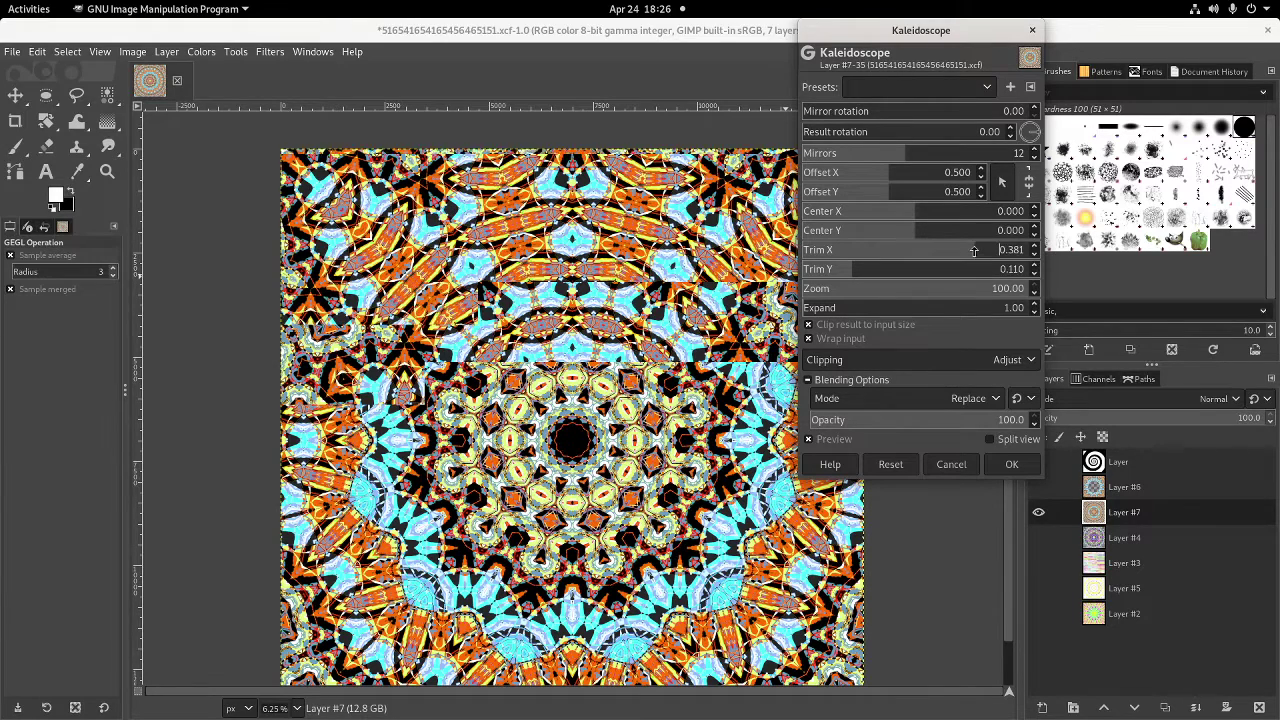
left_click(1012, 266)
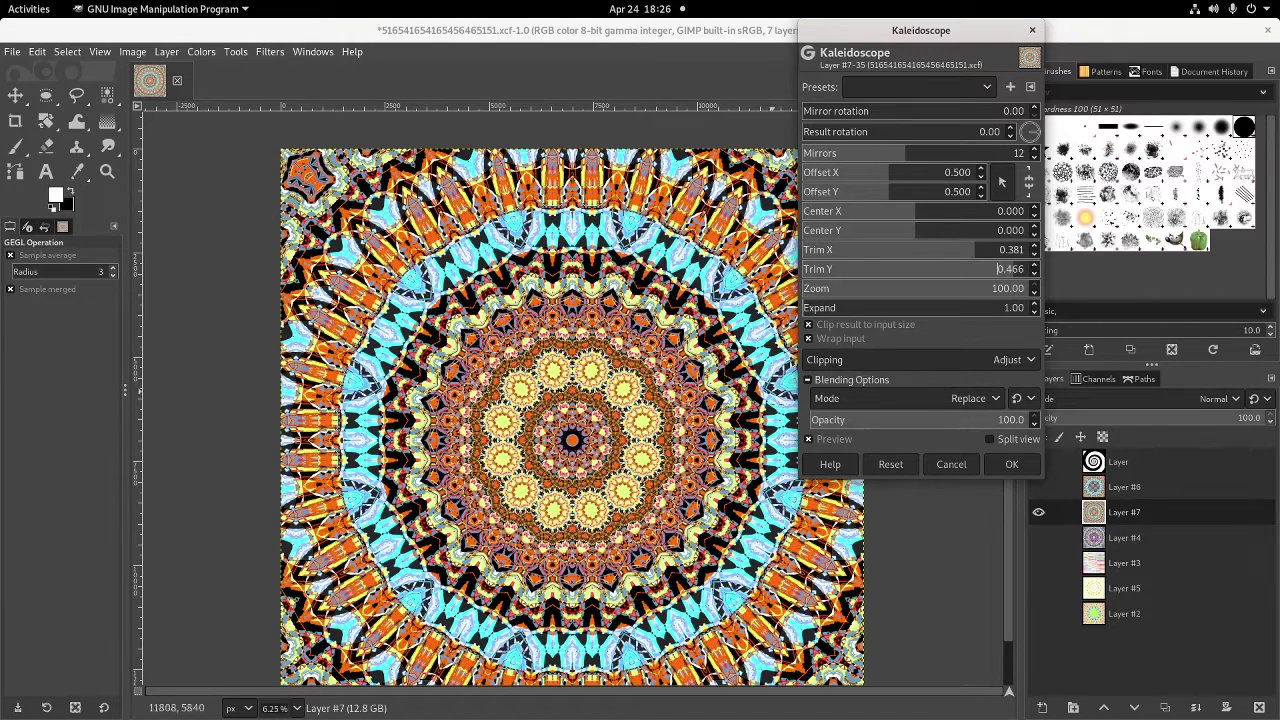
left_click(1012, 464)
Open Color Balance on Layer #7 and set the midtones to Magenta-Green 42.1 and Yellow-Blue 100
scroll(866, 390, "down", 1)
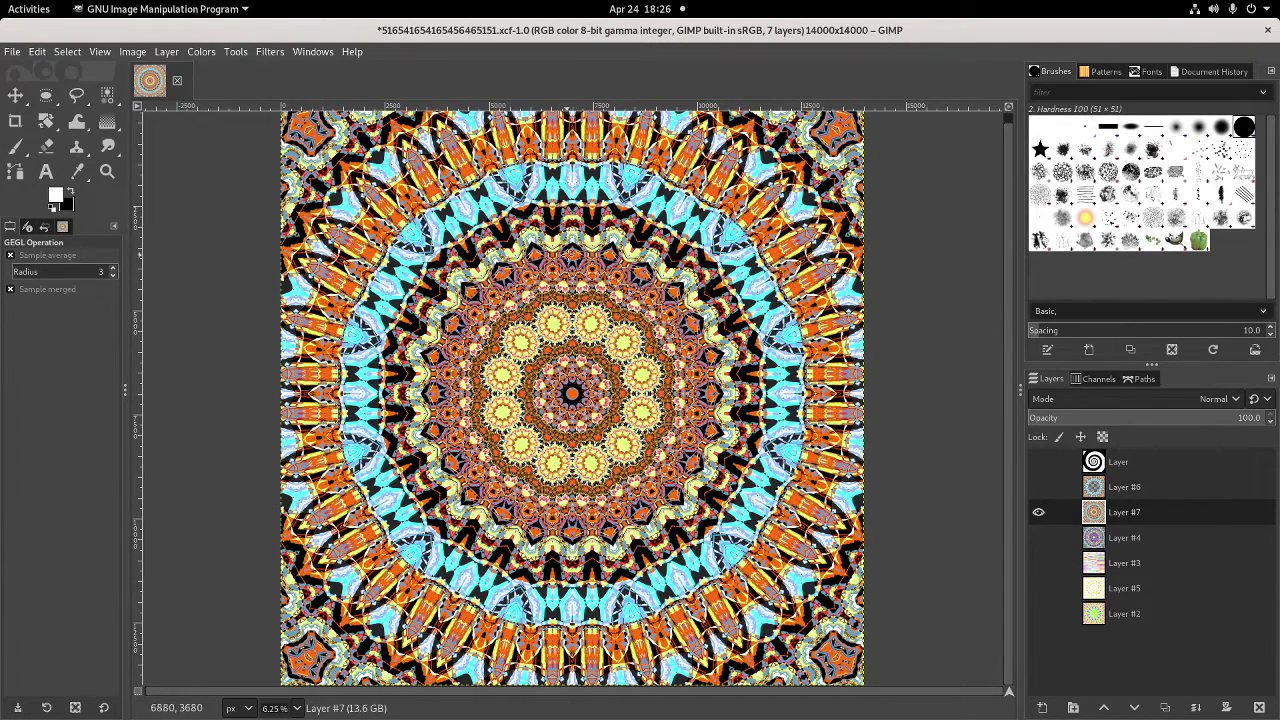
left_click(201, 52)
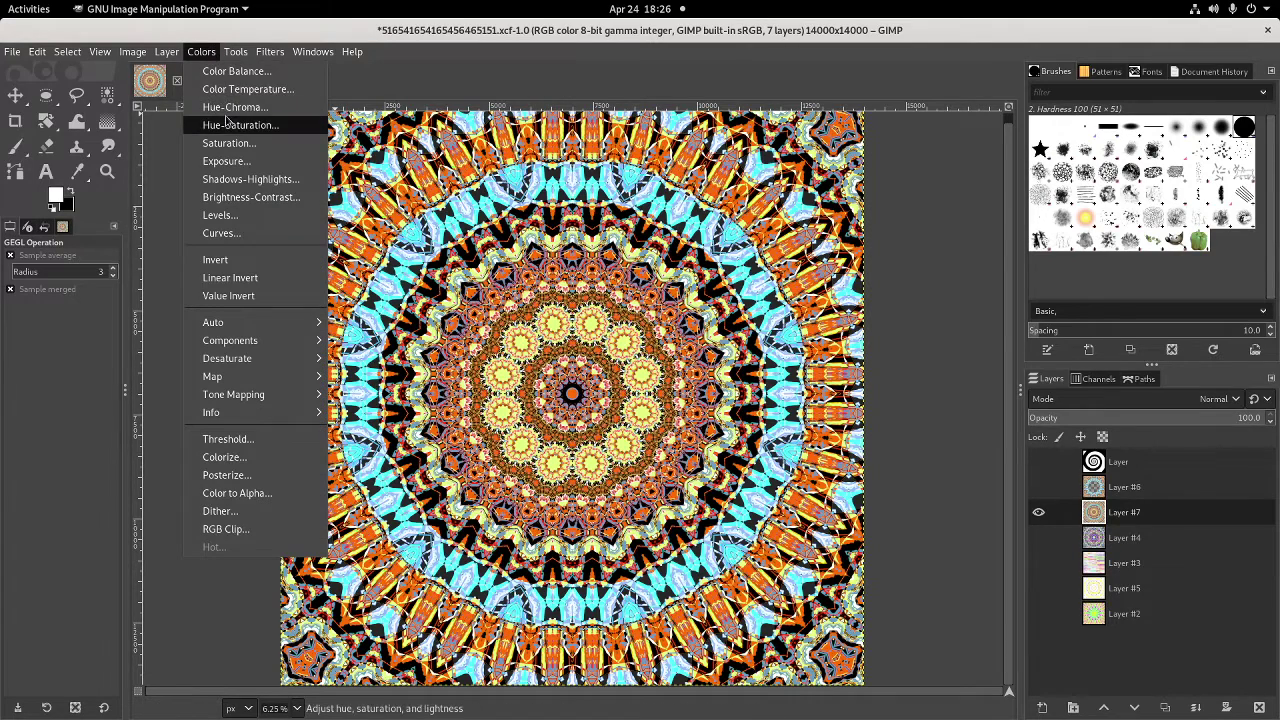
left_click(234, 72)
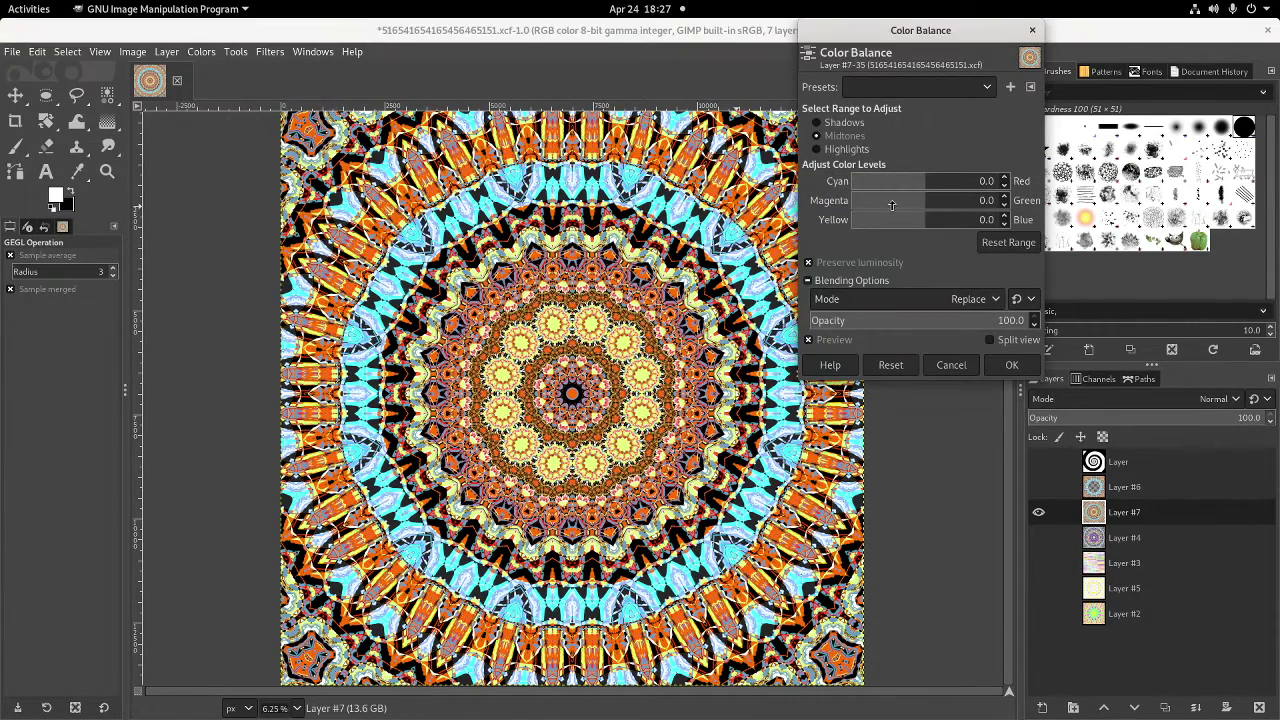
left_click_drag(954, 204, 957, 204)
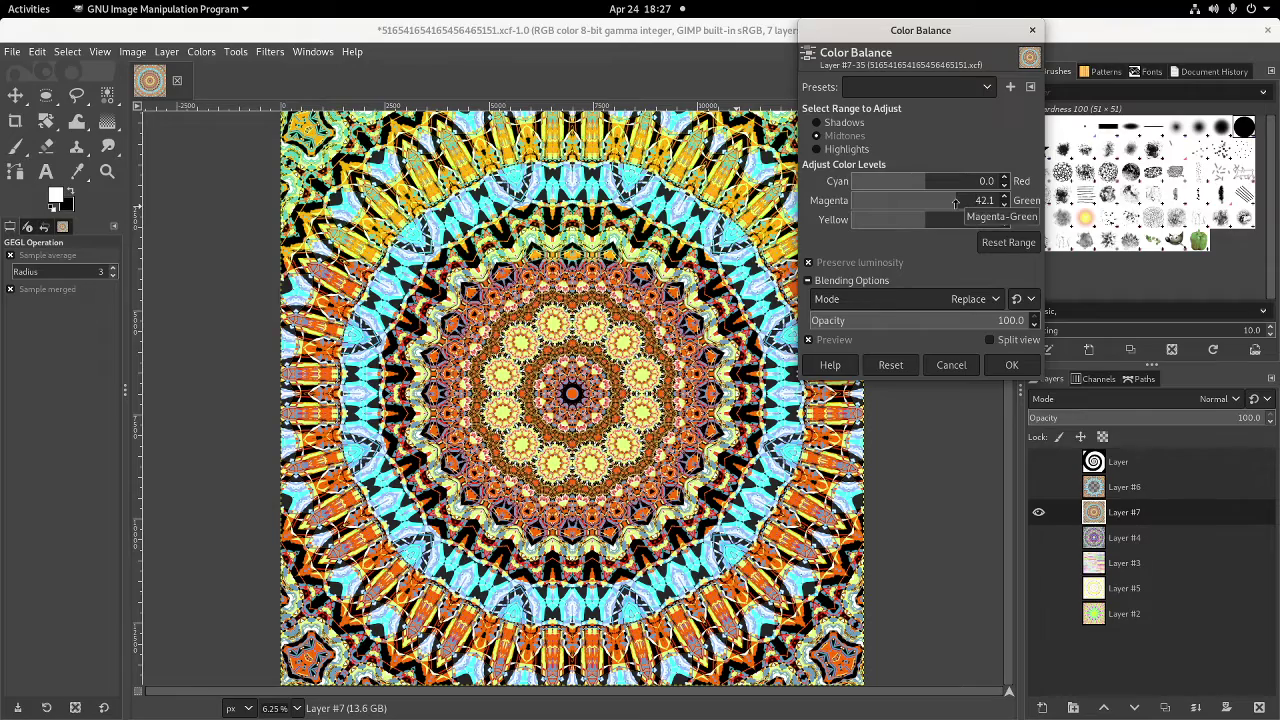
key("Tab")
type("100")
key("Return")
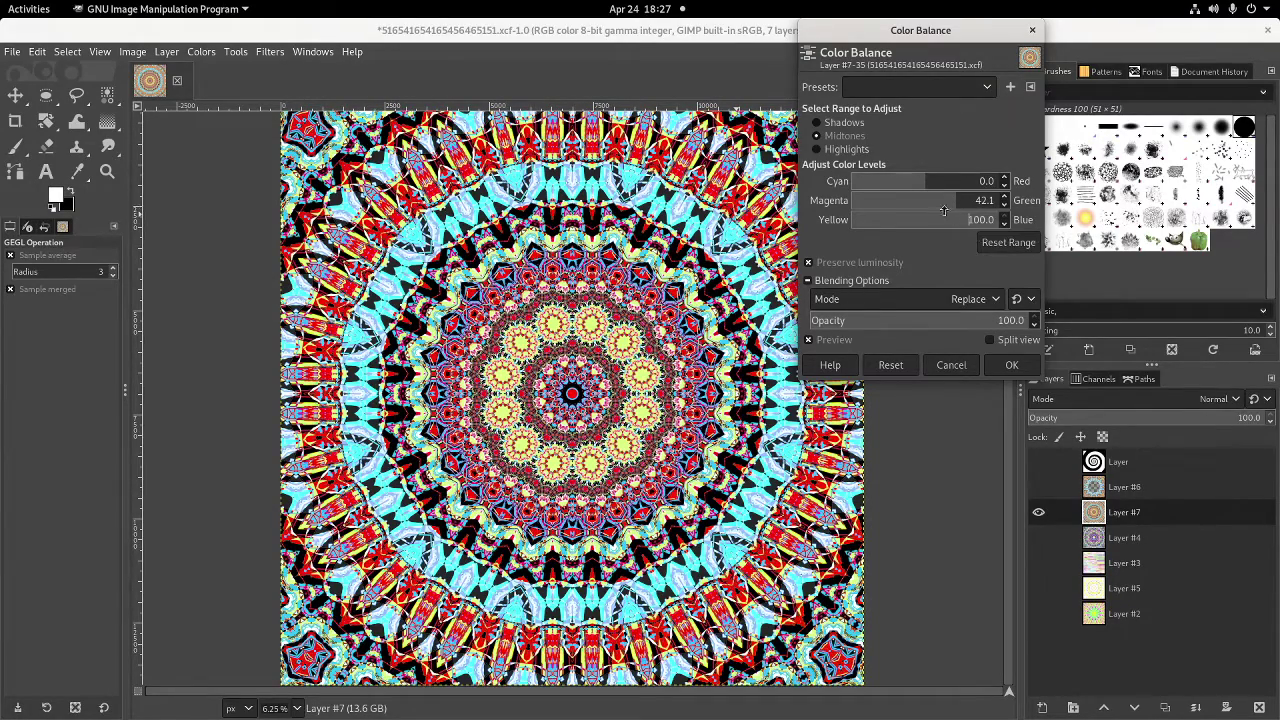
Shift the midtones' Magenta-Green level to -47.5 and apply the Color Balance to Layer #7
left_click_drag(962, 203, 790, 201)
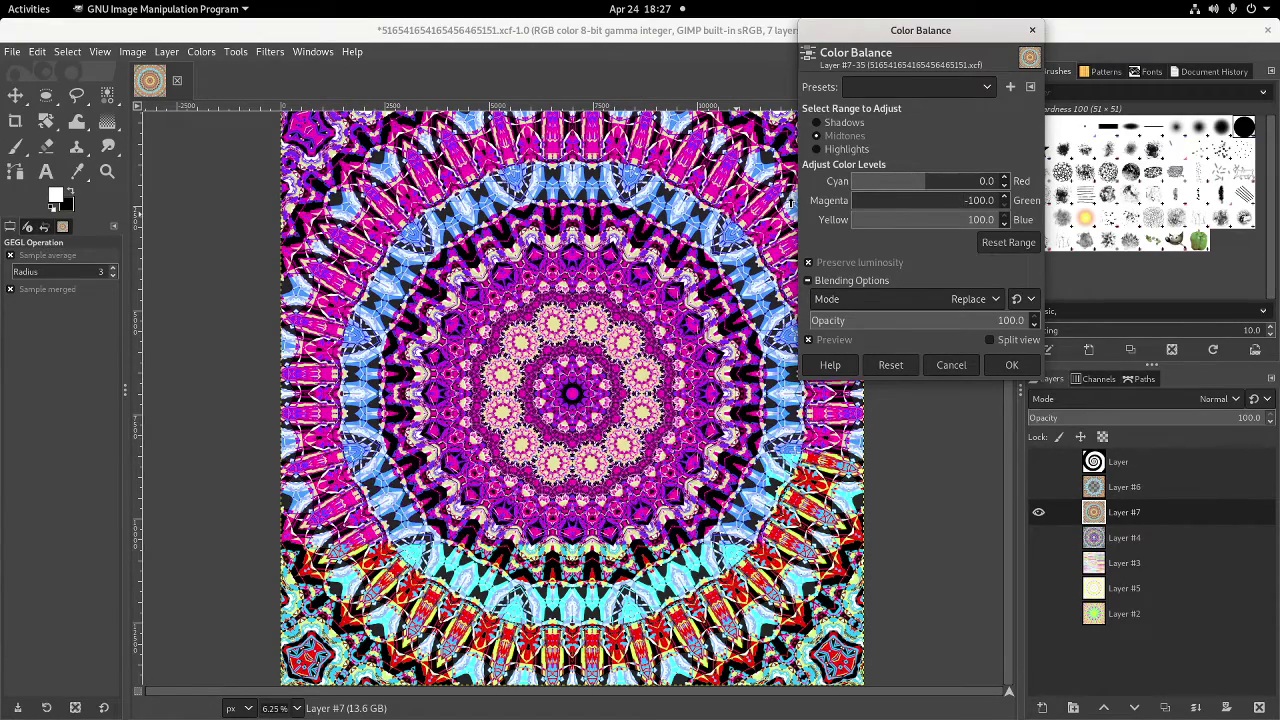
left_click(932, 203)
left_click_drag(932, 203, 889, 202)
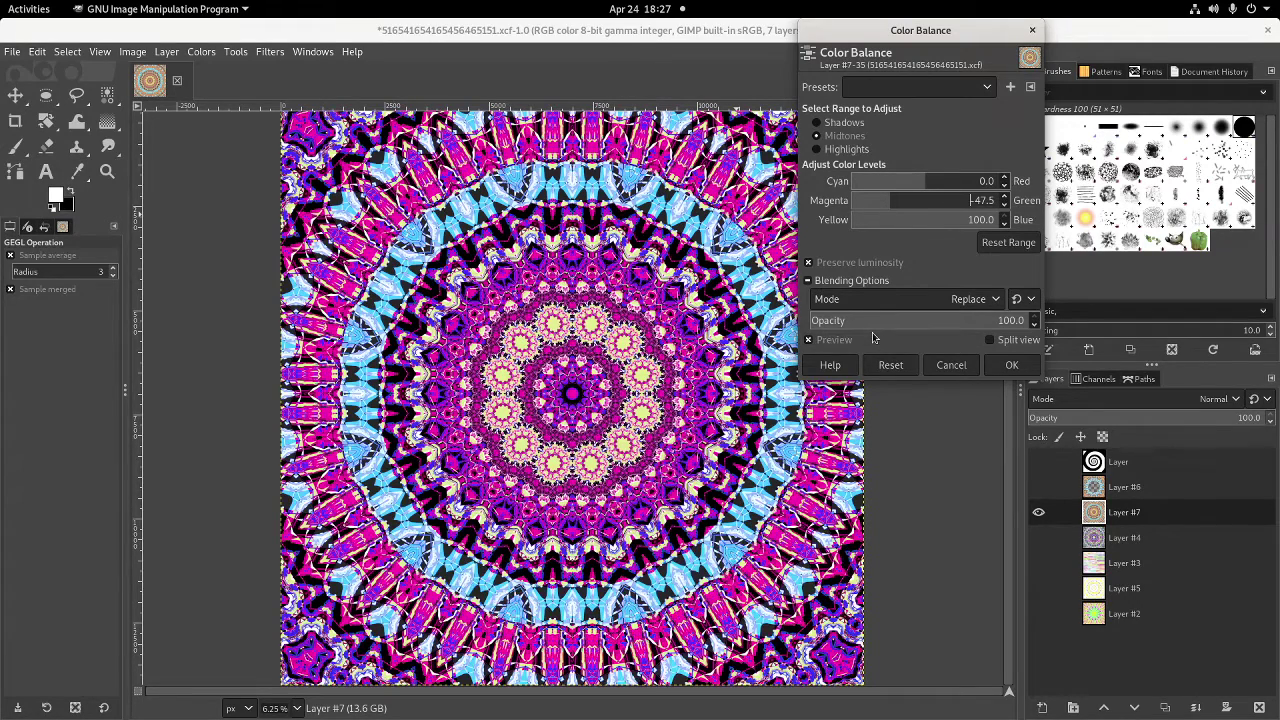
left_click(1011, 366)
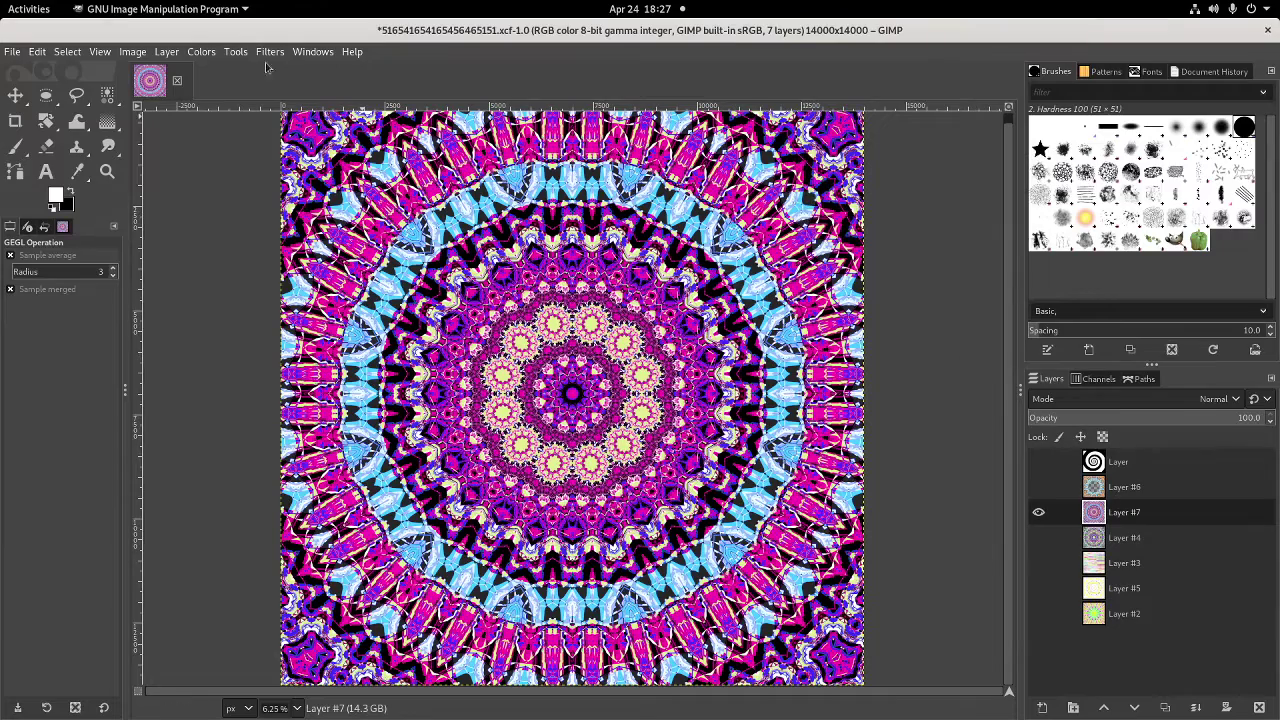
Shift Layer #7's magenta range to hue 101.0 with Hue-Saturation and apply it
left_click(205, 52)
left_click(215, 121)
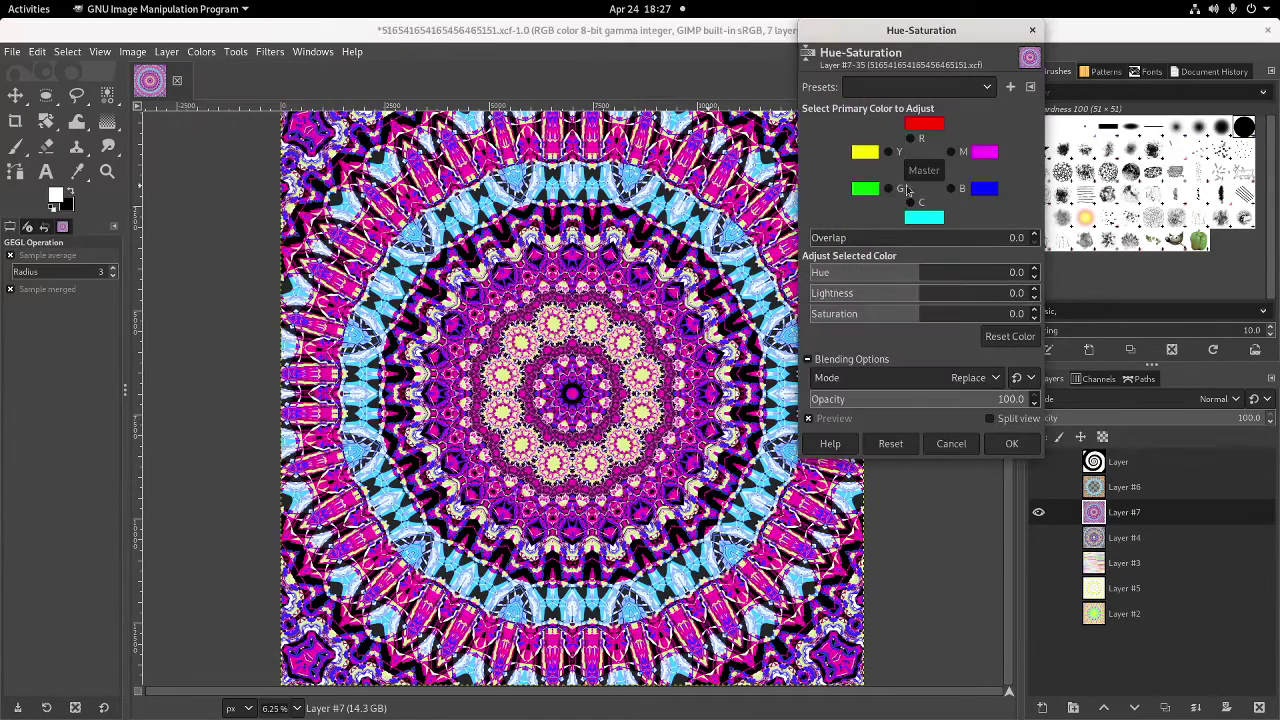
left_click(960, 152)
left_click(964, 273)
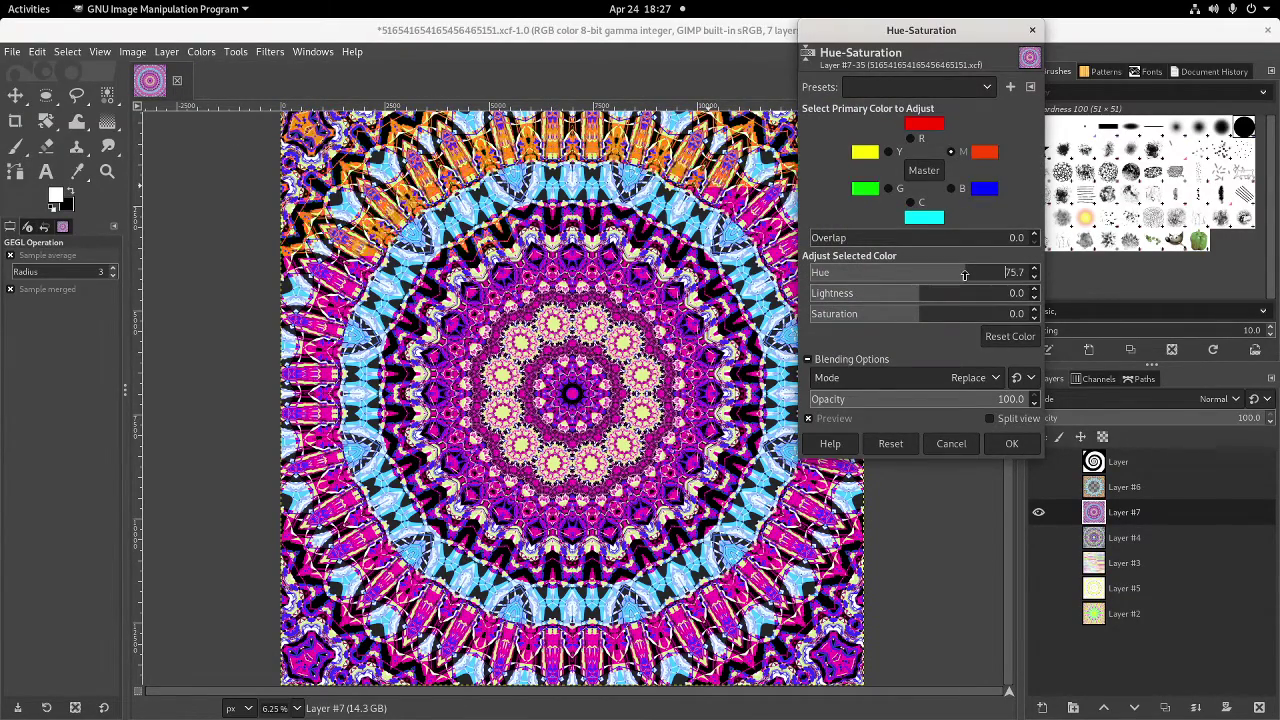
left_click(978, 273)
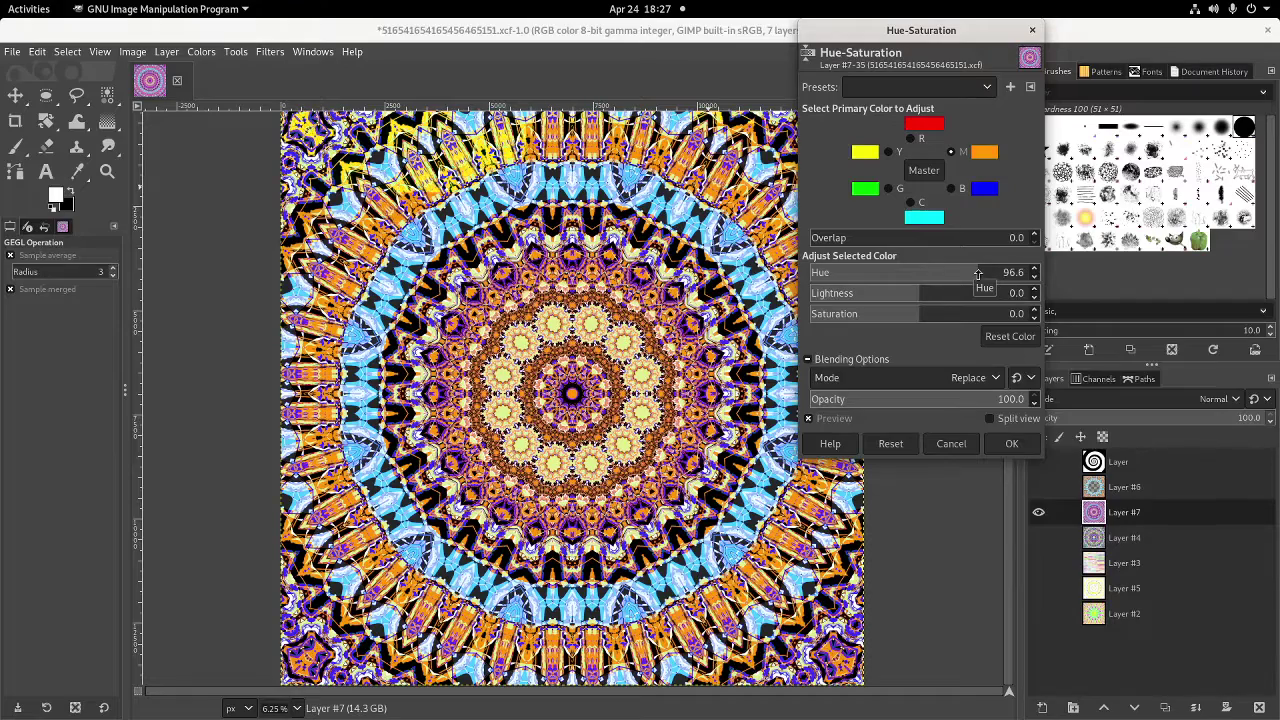
left_click_drag(978, 273, 980, 273)
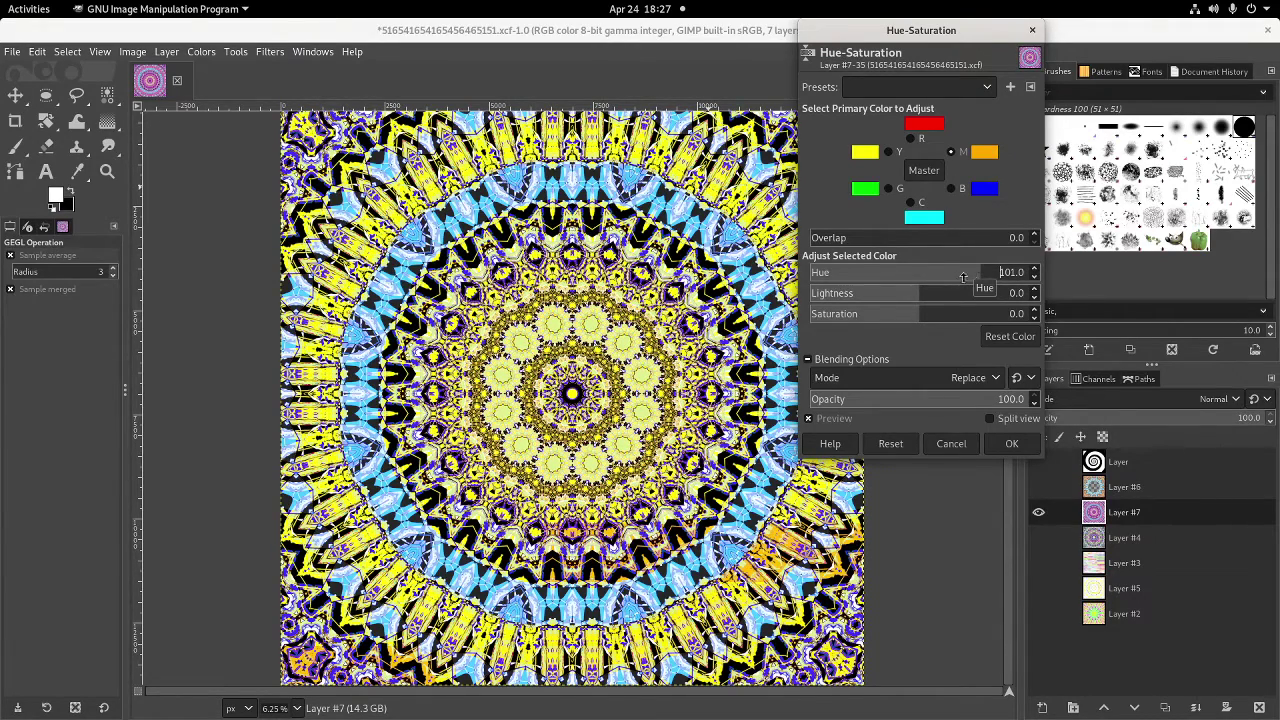
left_click(1010, 443)
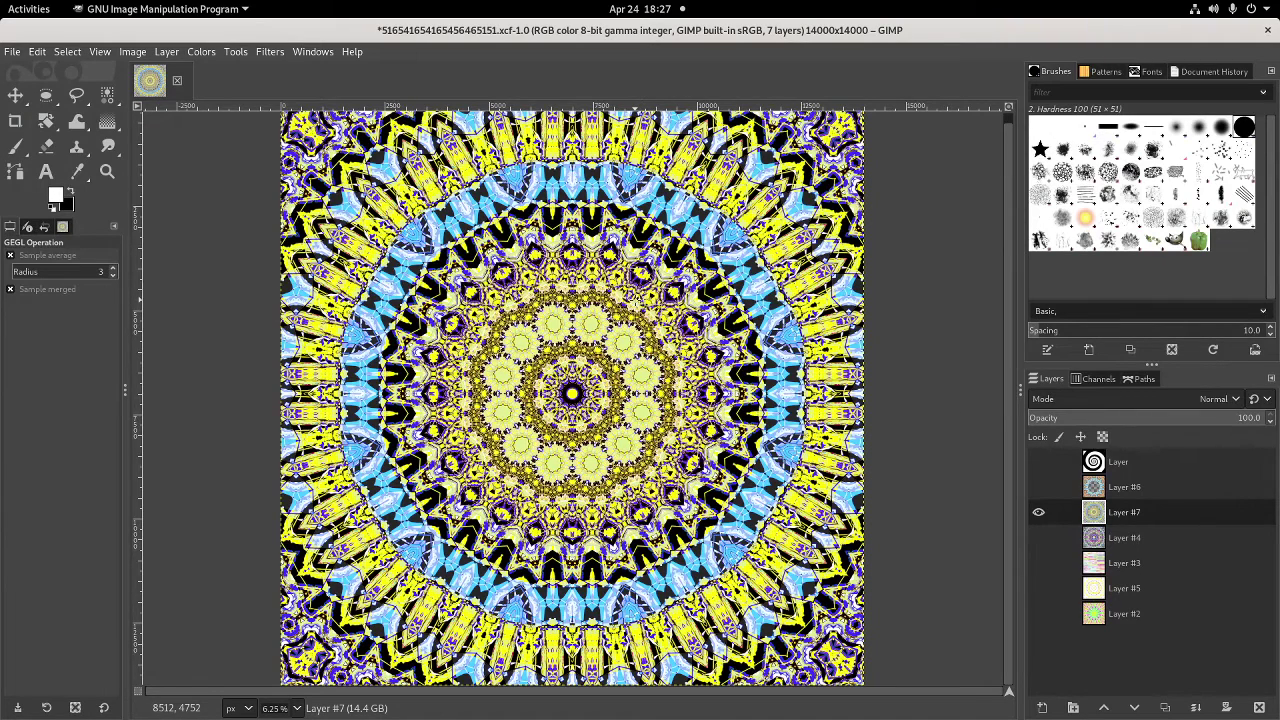
Open Hue-Saturation on Layer #7 and set the cyan range to lightness -72.6 and saturation 100
left_click(201, 51)
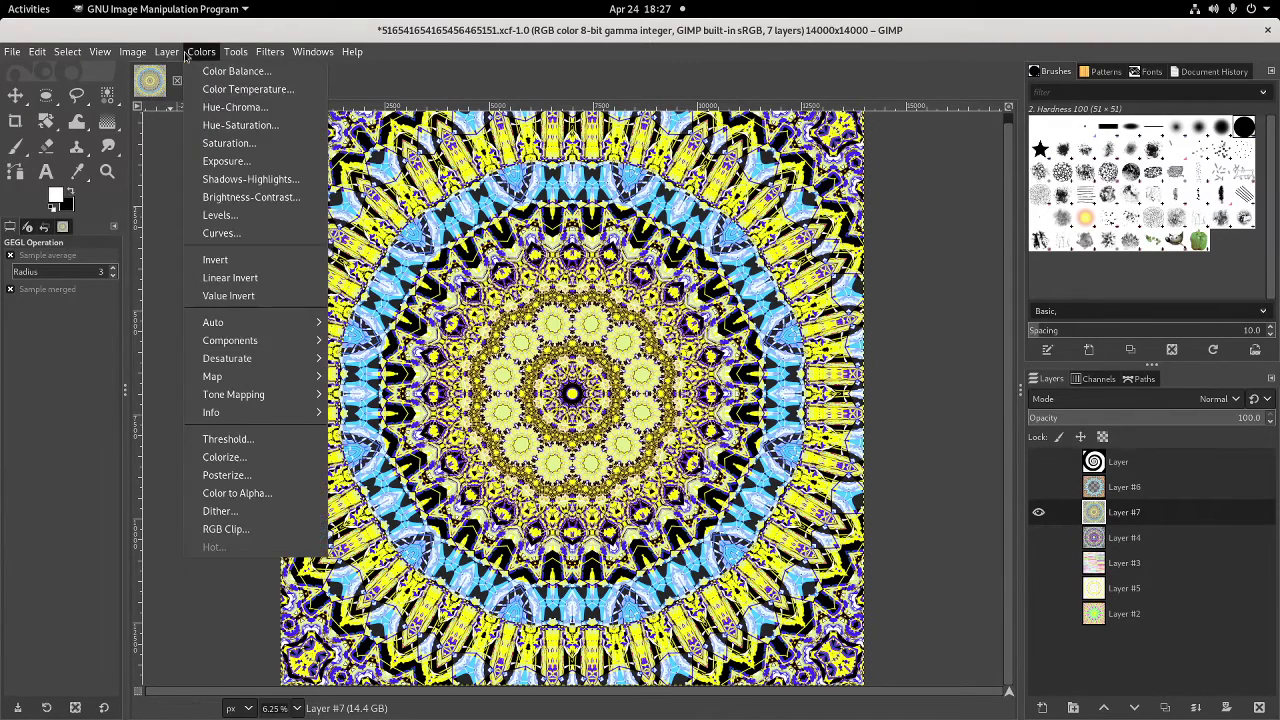
left_click(230, 127)
left_click(910, 203)
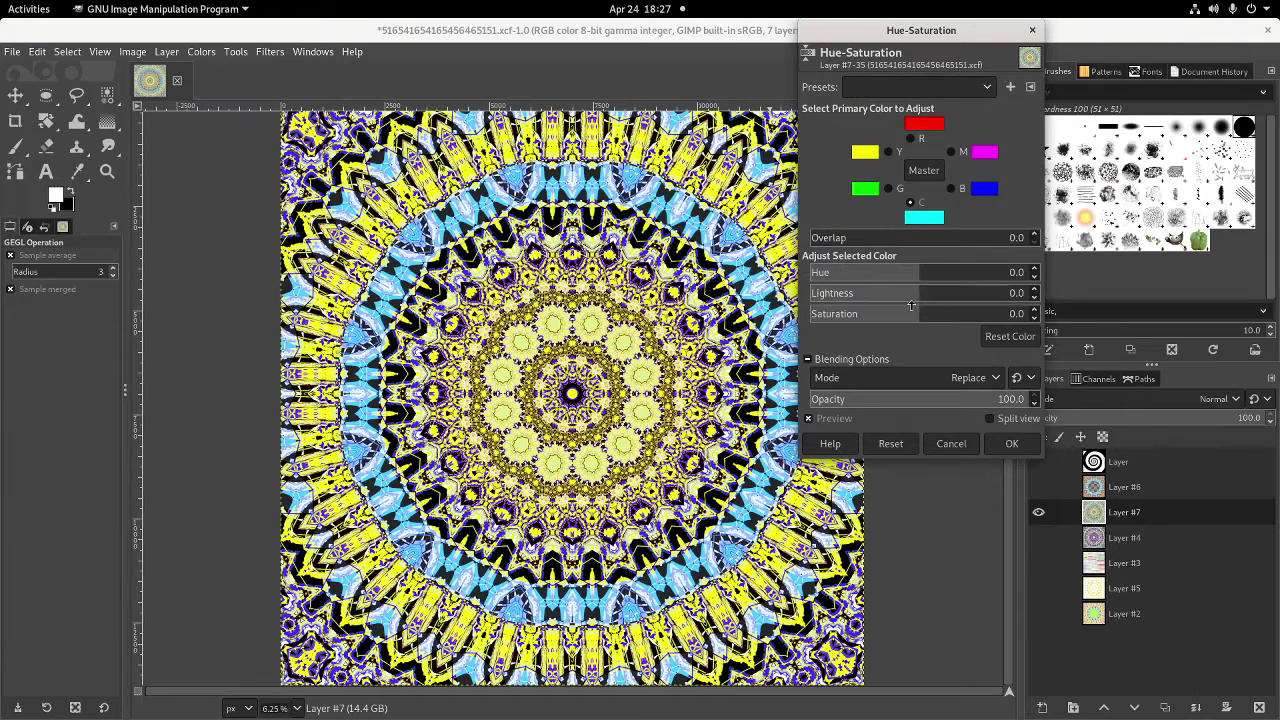
left_click_drag(918, 313, 1206, 343)
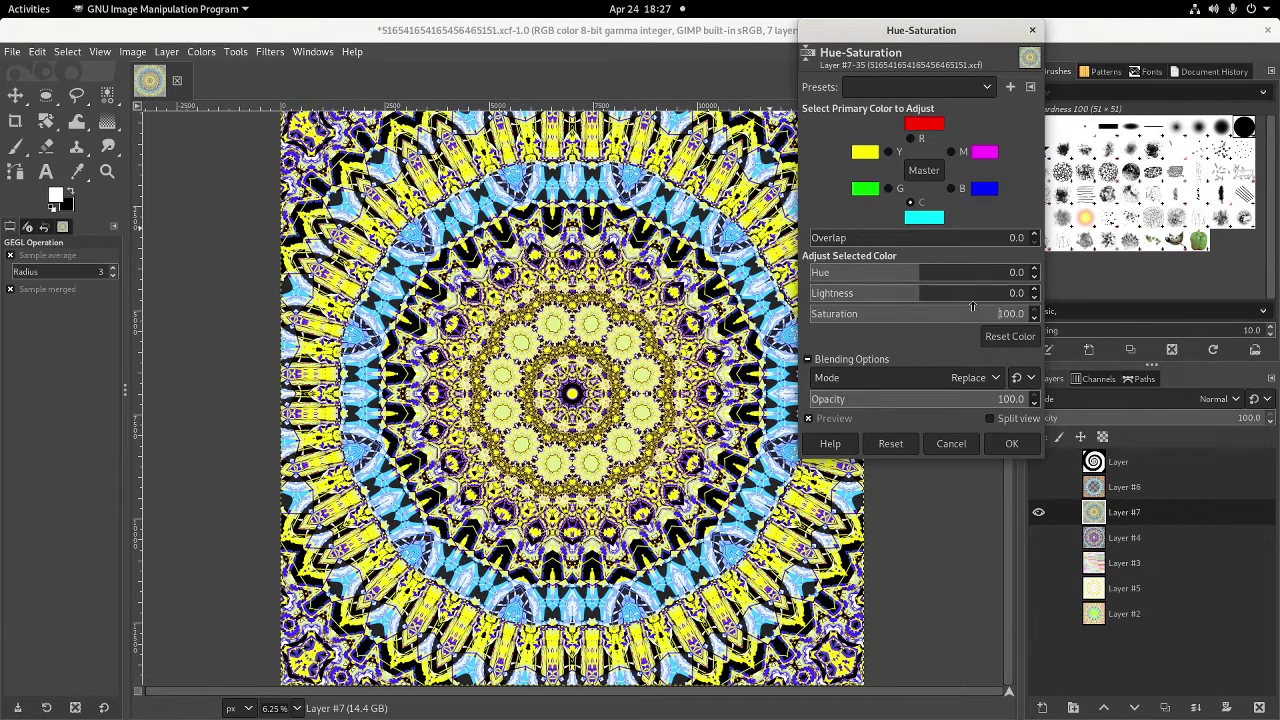
left_click(872, 296)
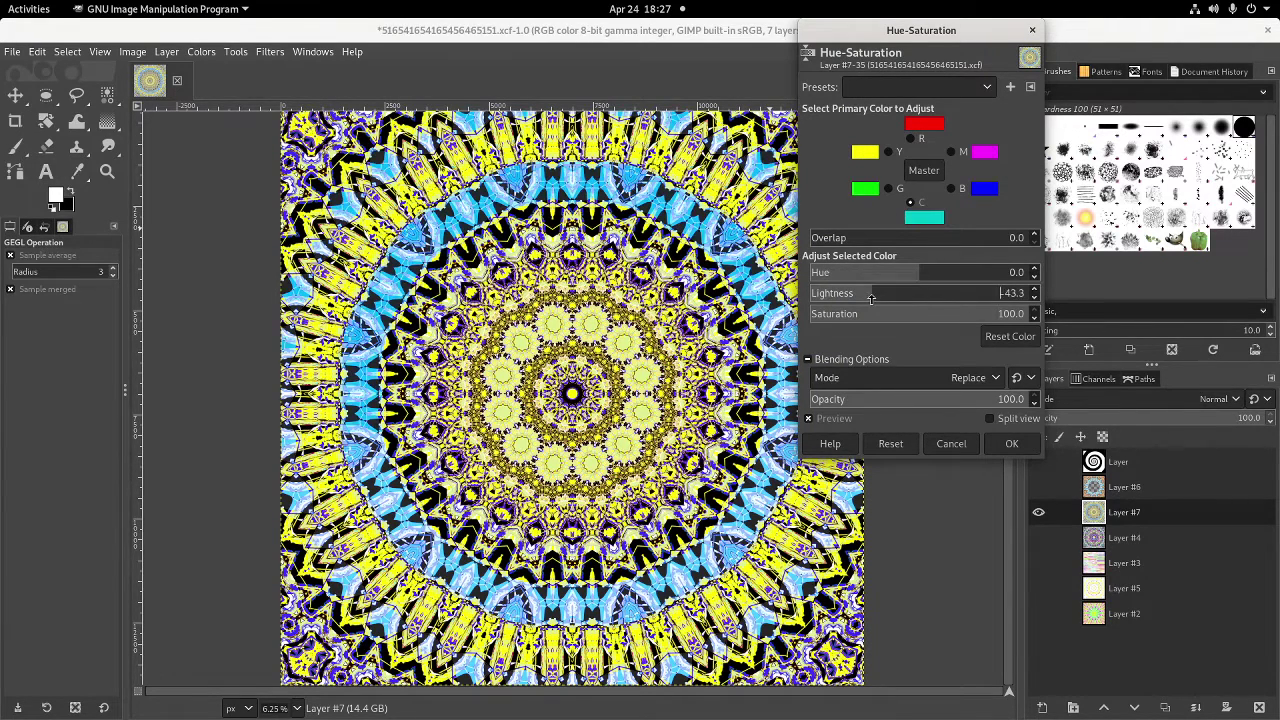
left_click_drag(867, 296, 838, 293)
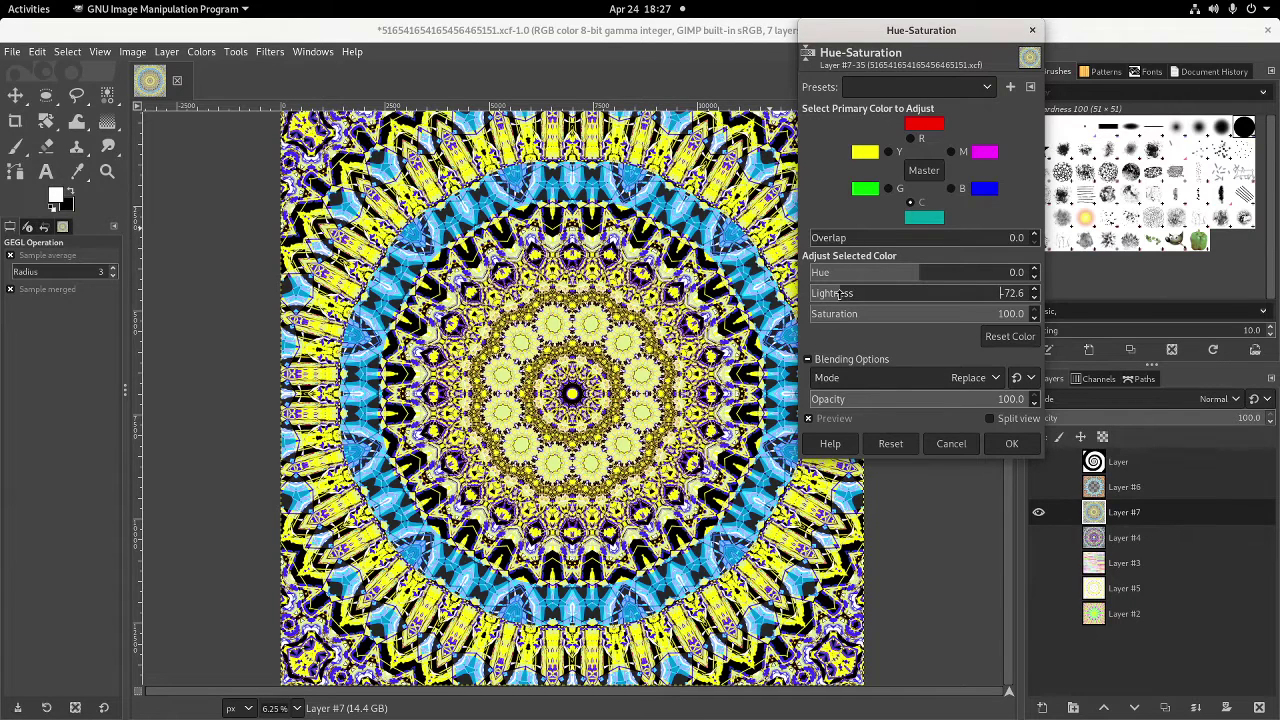
Set the blue range to hue 5.5 and lightness 21.3, and apply the Hue-Saturation adjustment to Layer #7
left_click(951, 189)
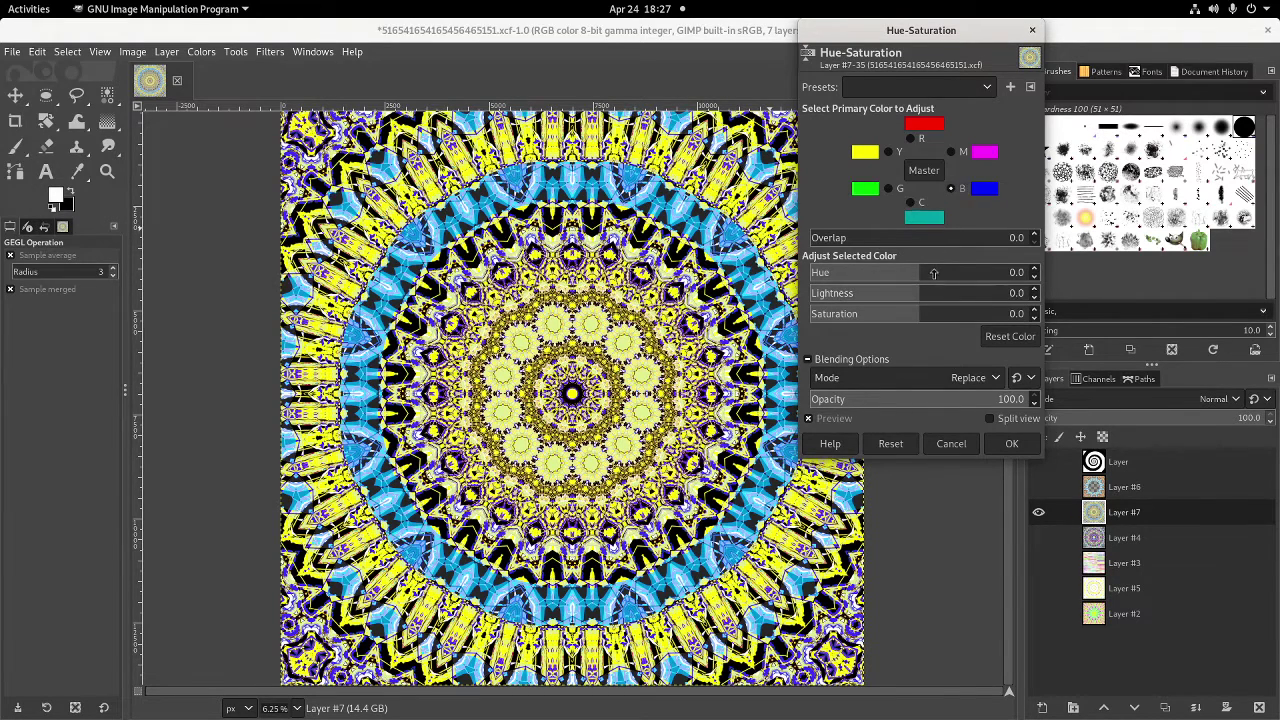
left_click(932, 273)
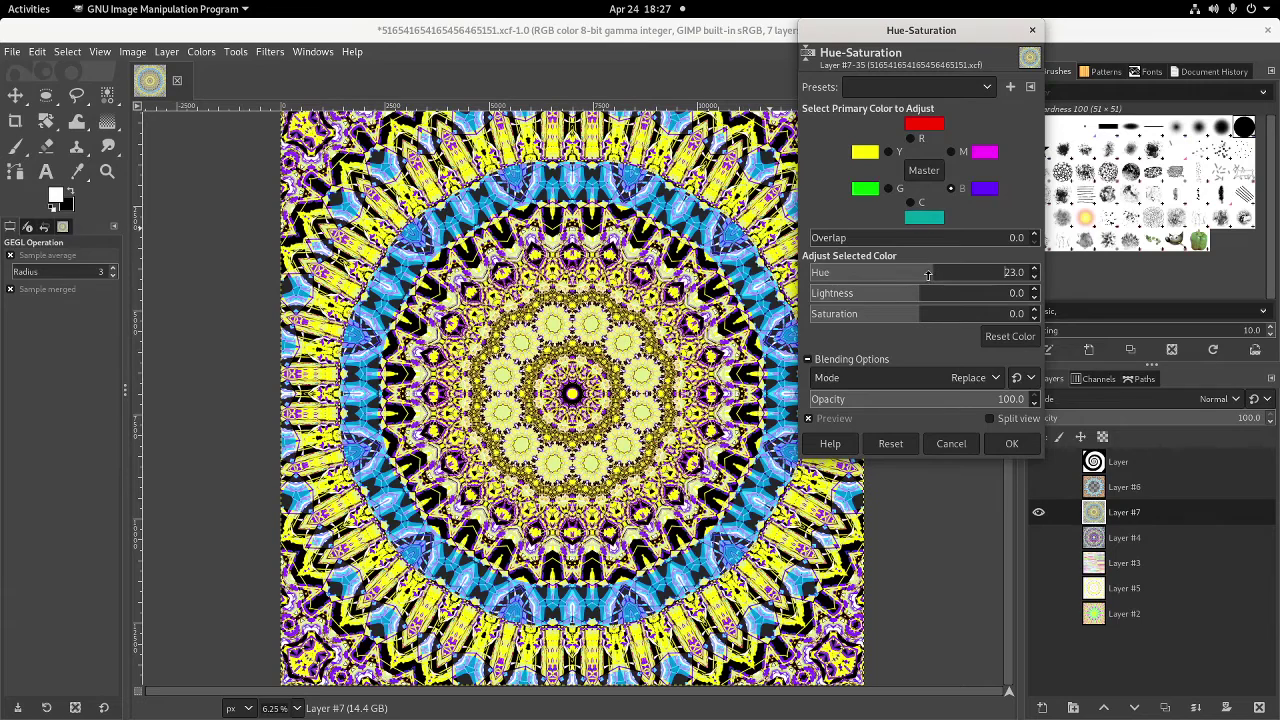
left_click(927, 274)
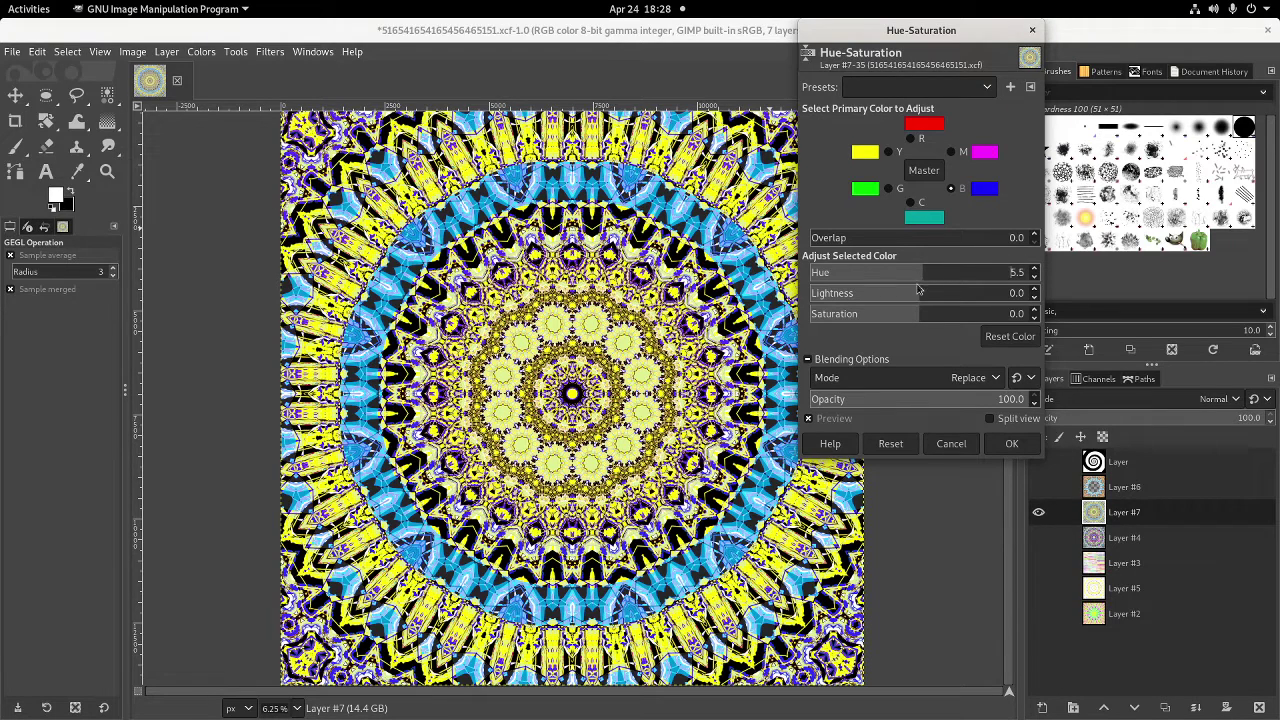
left_click(886, 297)
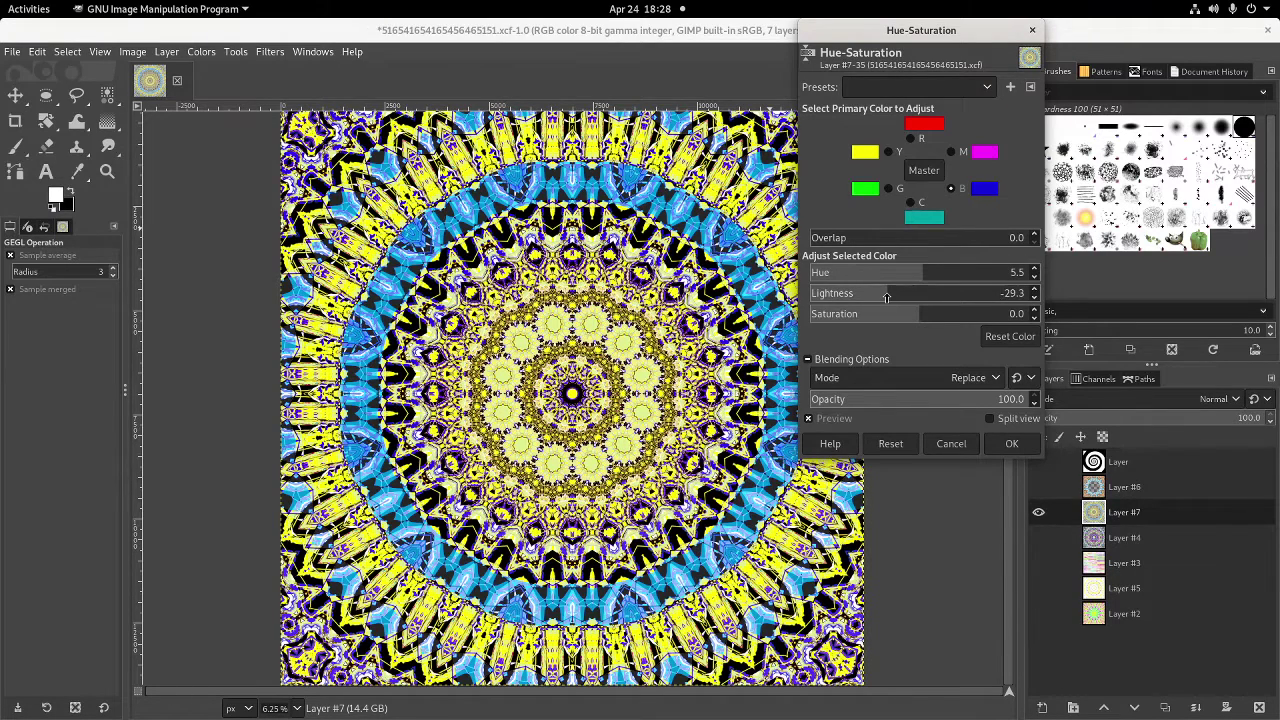
left_click_drag(886, 297, 941, 293)
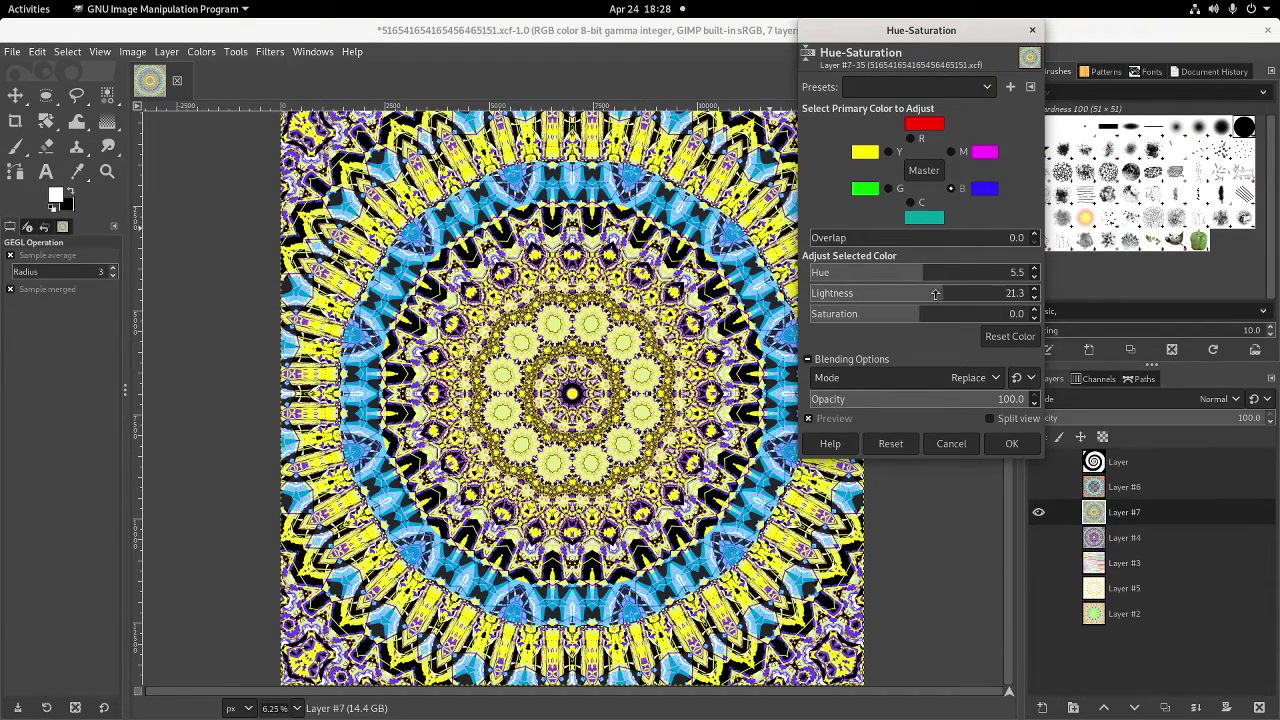
left_click(1011, 443)
Apply Brightness-Contrast to Layer #7 with brightness -10 and contrast 34, and save the image
left_click(201, 51)
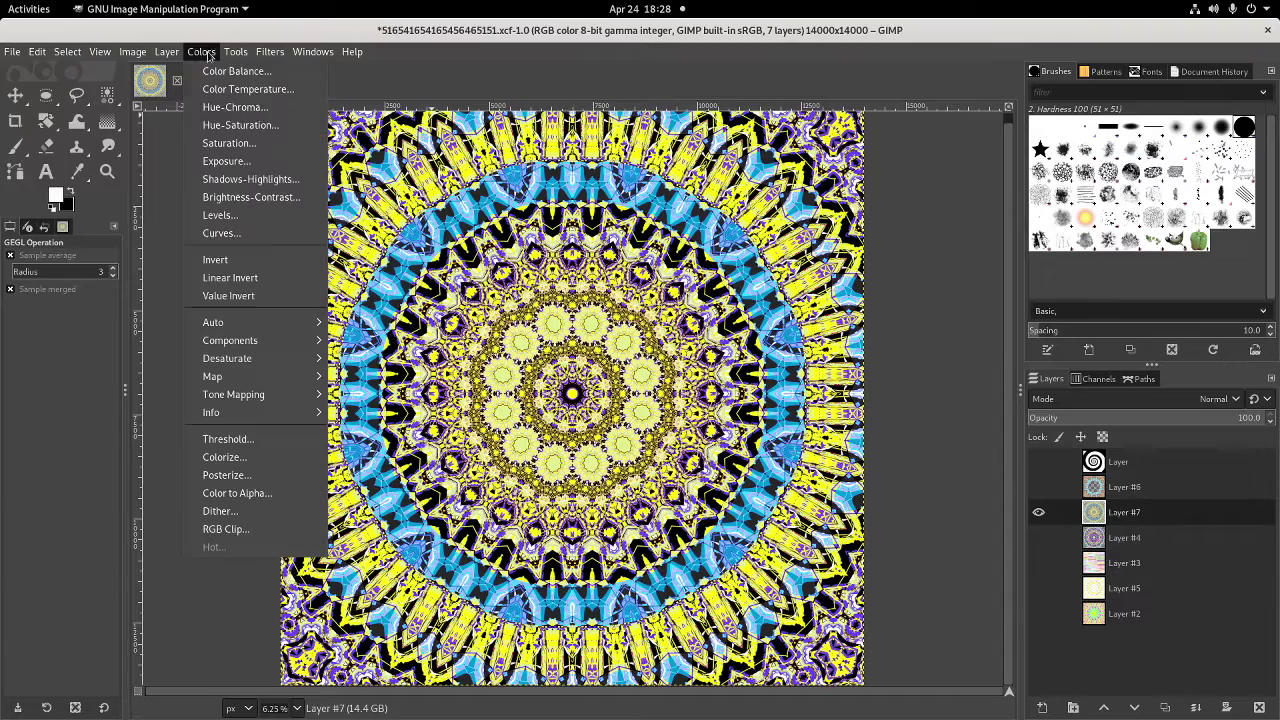
left_click(240, 197)
left_click(1046, 133)
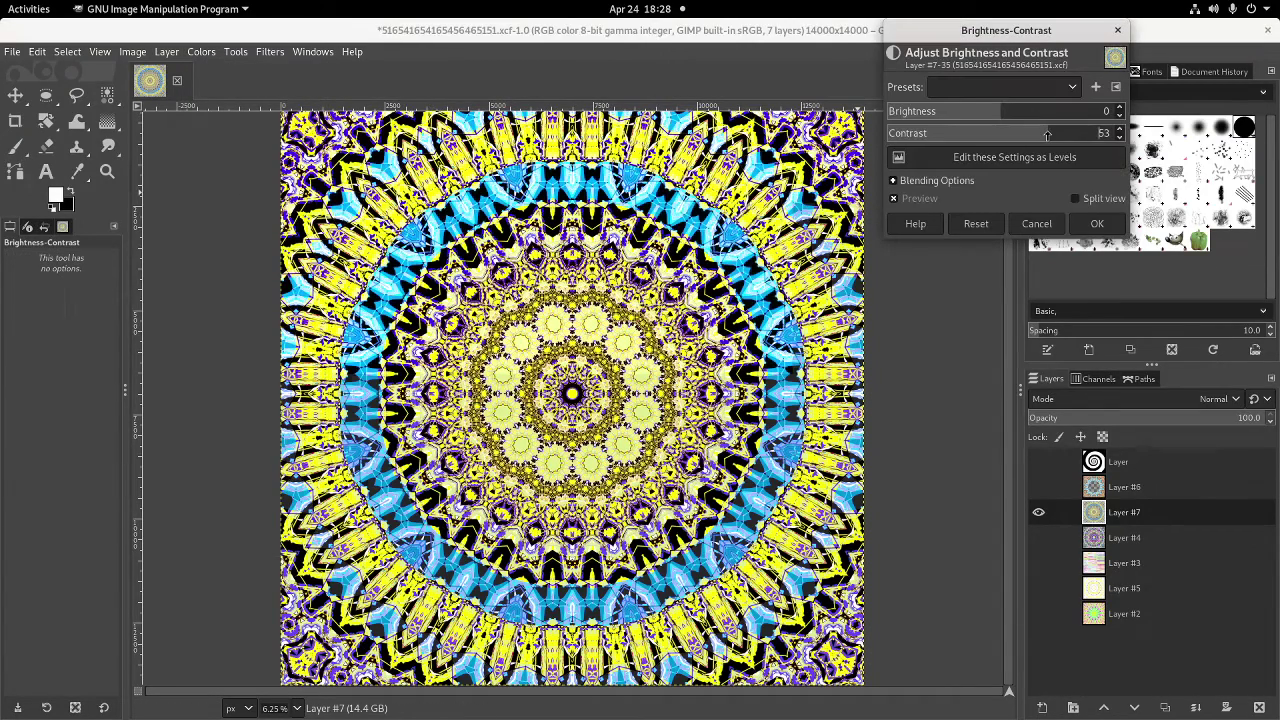
left_click(958, 111)
left_click(952, 111)
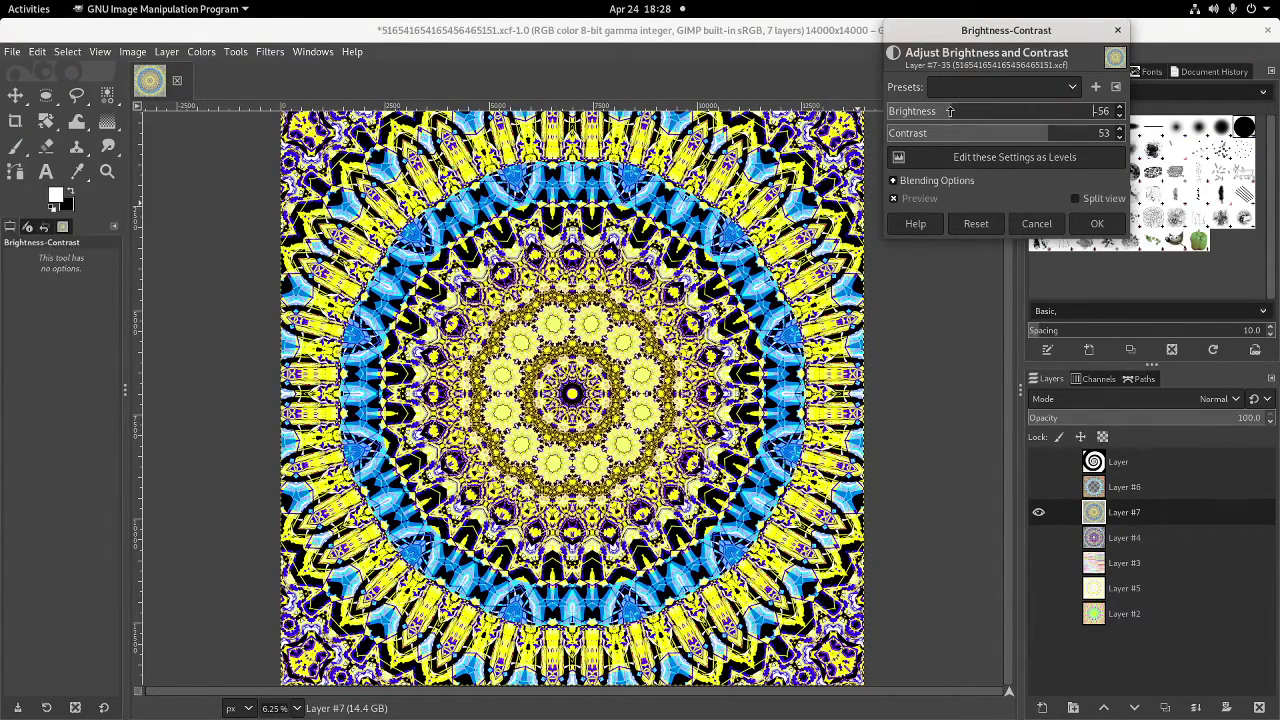
left_click(1018, 133)
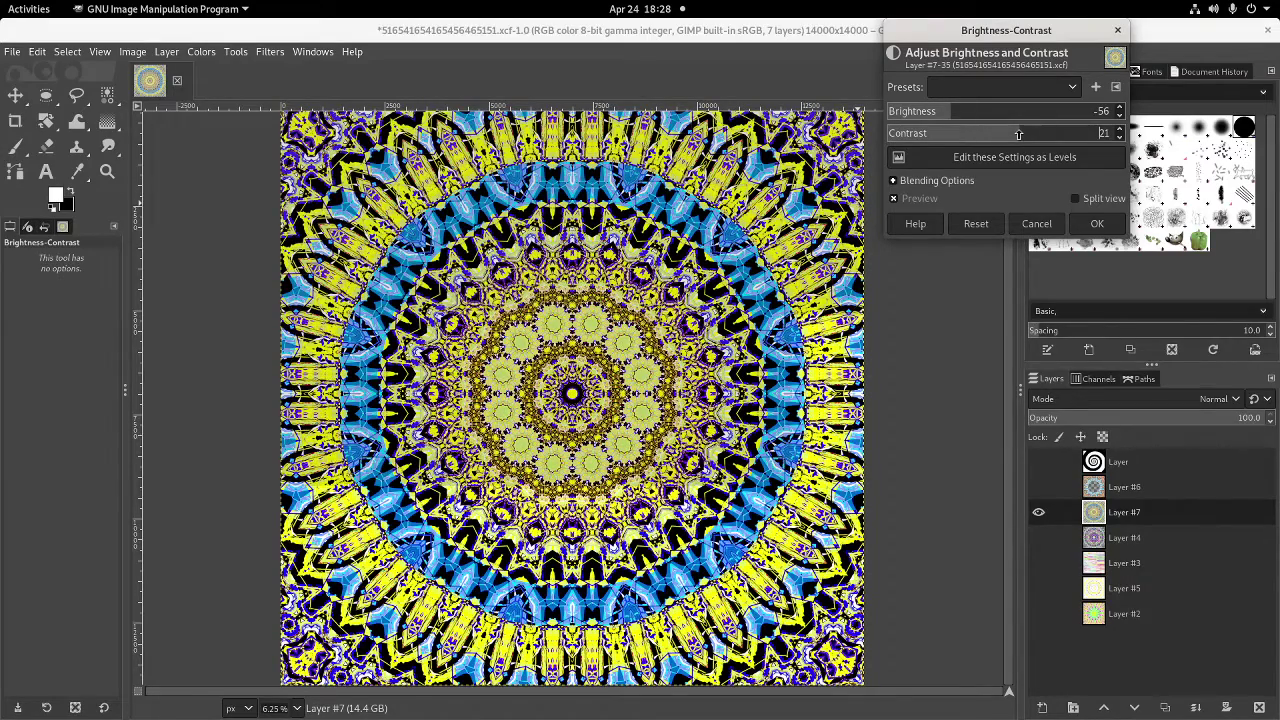
left_click(973, 111)
left_click(1000, 111)
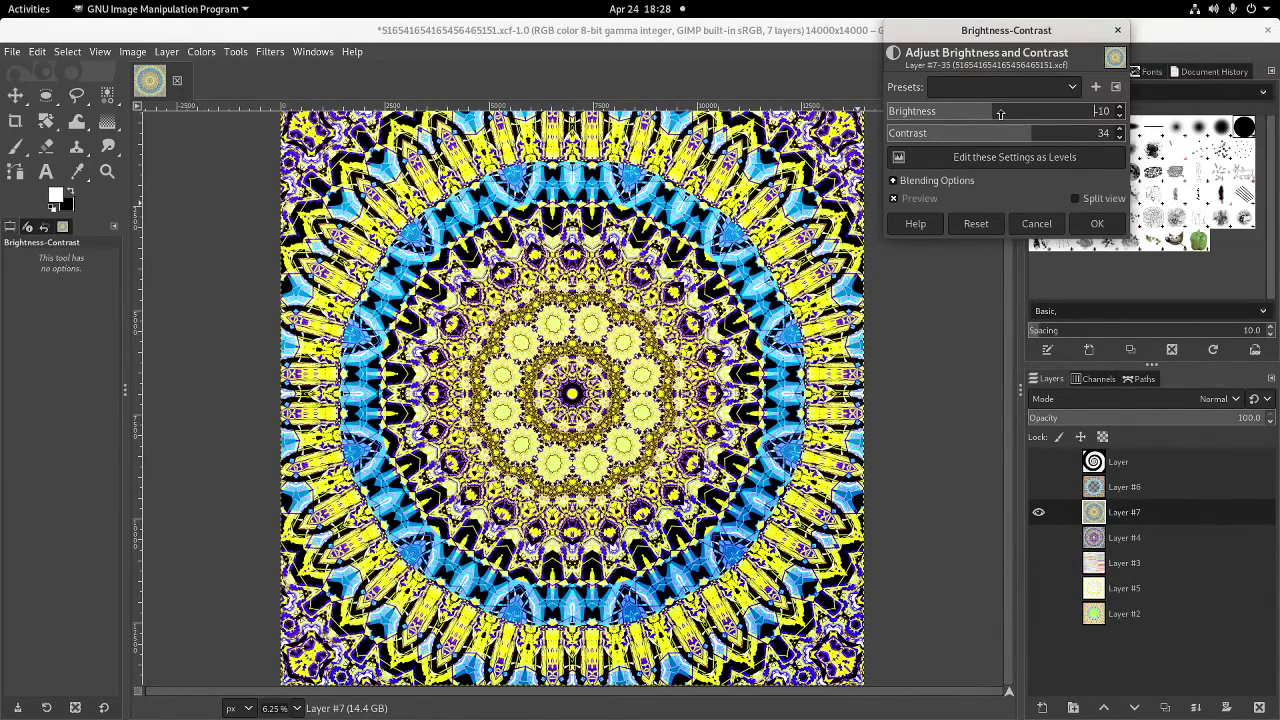
left_click(990, 111)
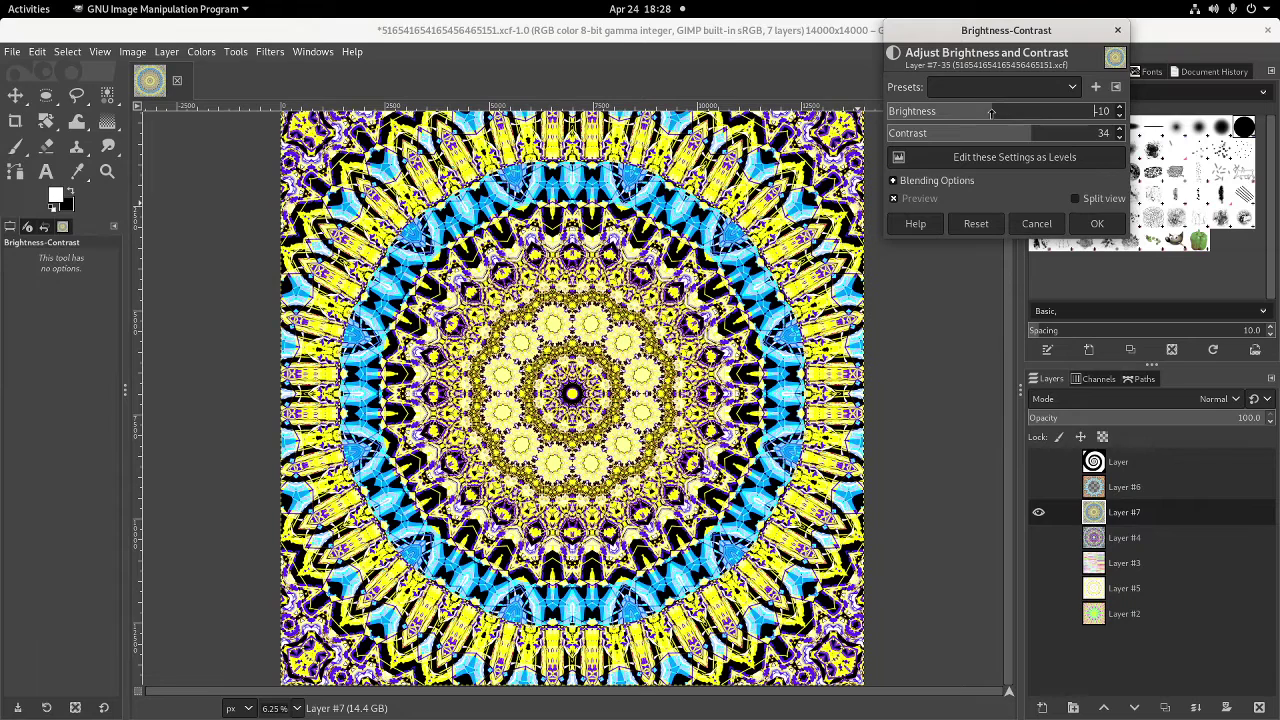
left_click(1096, 226)
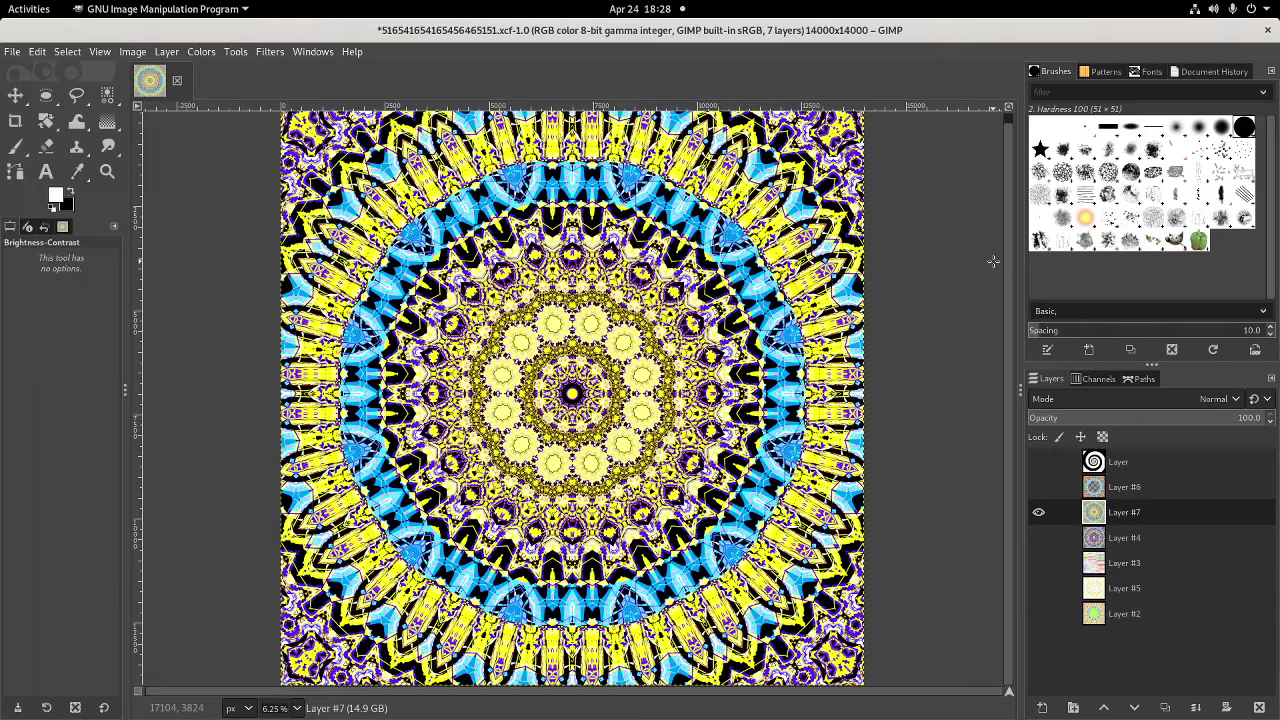
key("ctrl+s")
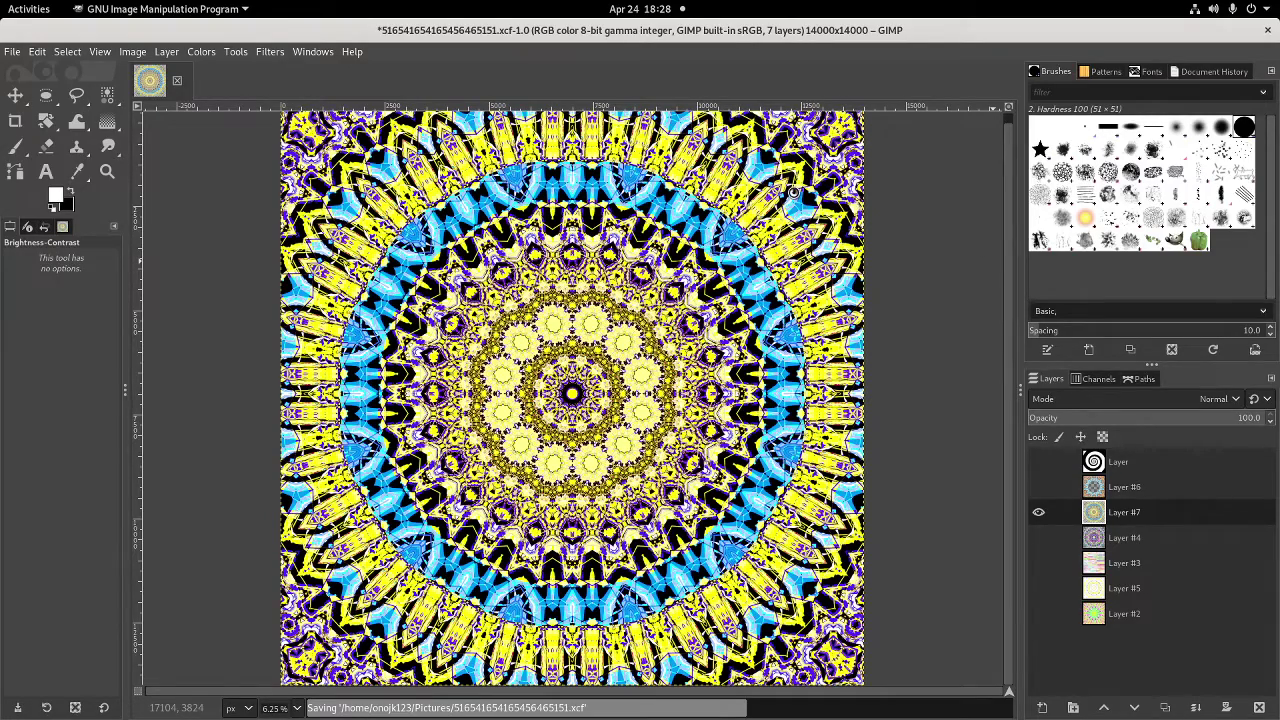
Switch to Google Chrome and open the Random Word Generator site in a new tab
key("super")
left_click(230, 140)
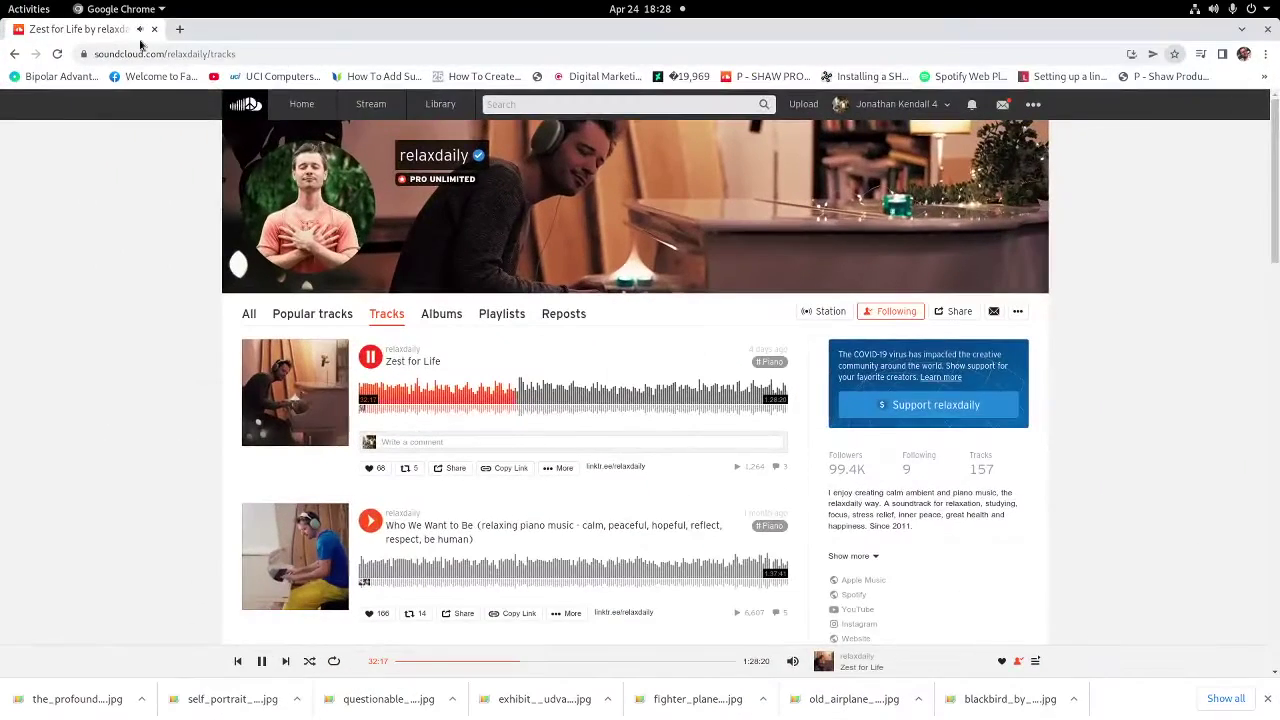
left_click(180, 29)
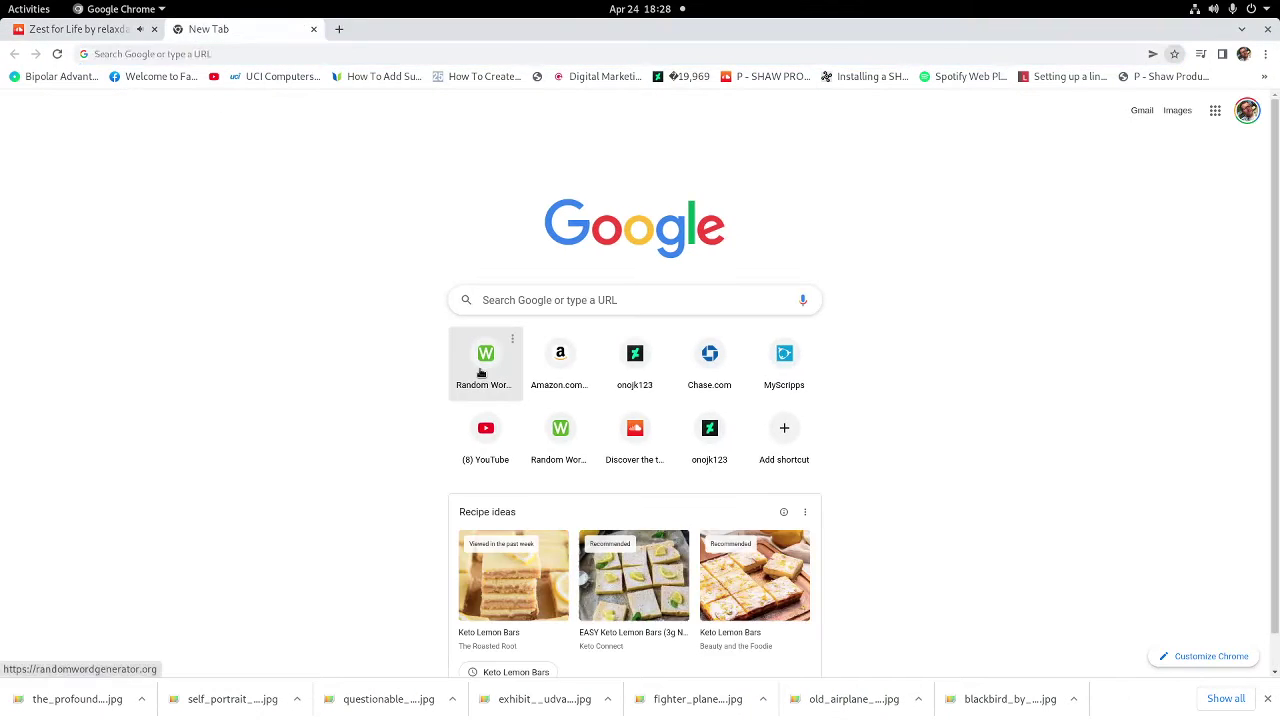
left_click(480, 372)
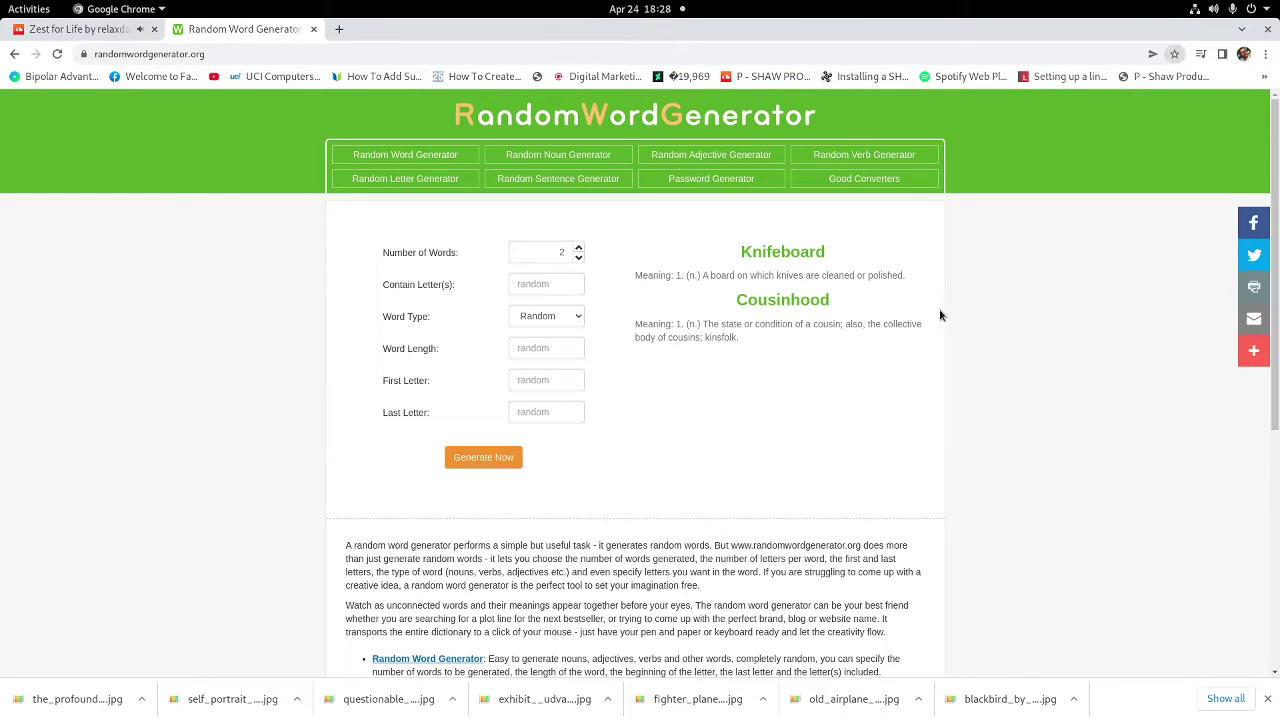
Generate random word pairs until a suitable title comes up, and copy the word "Reconcilement"
left_click(481, 457)
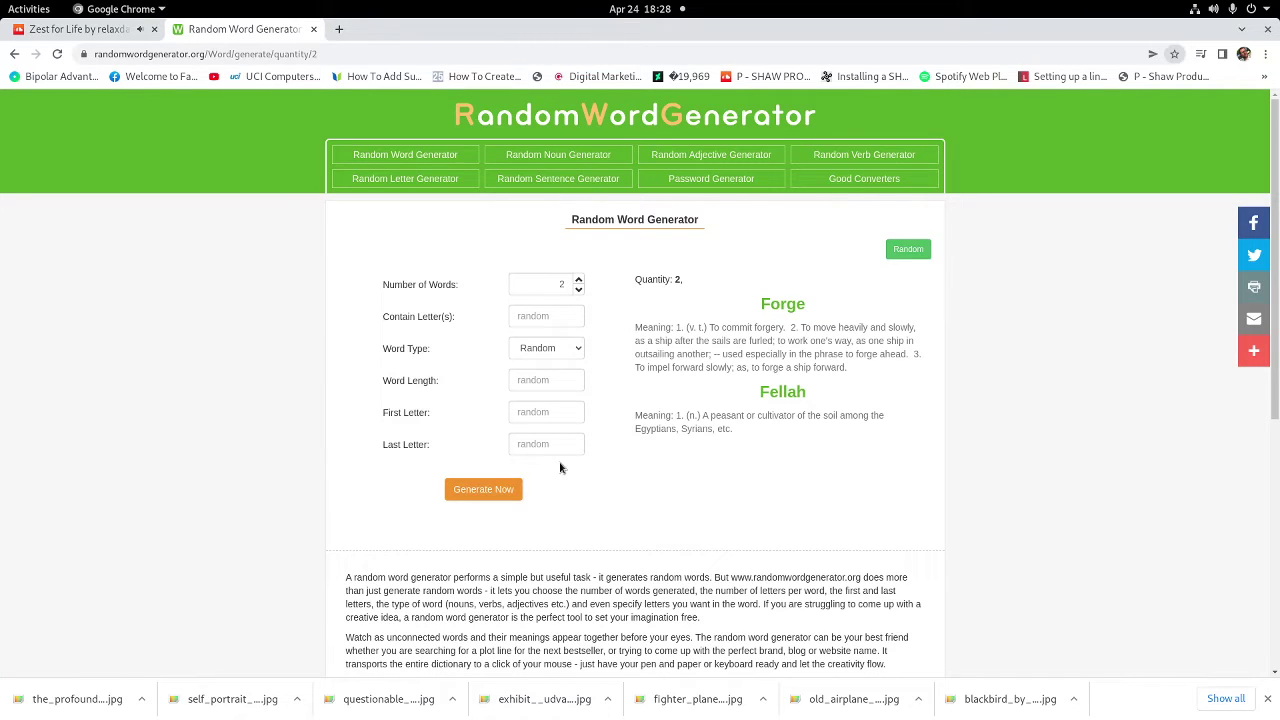
left_click(474, 496)
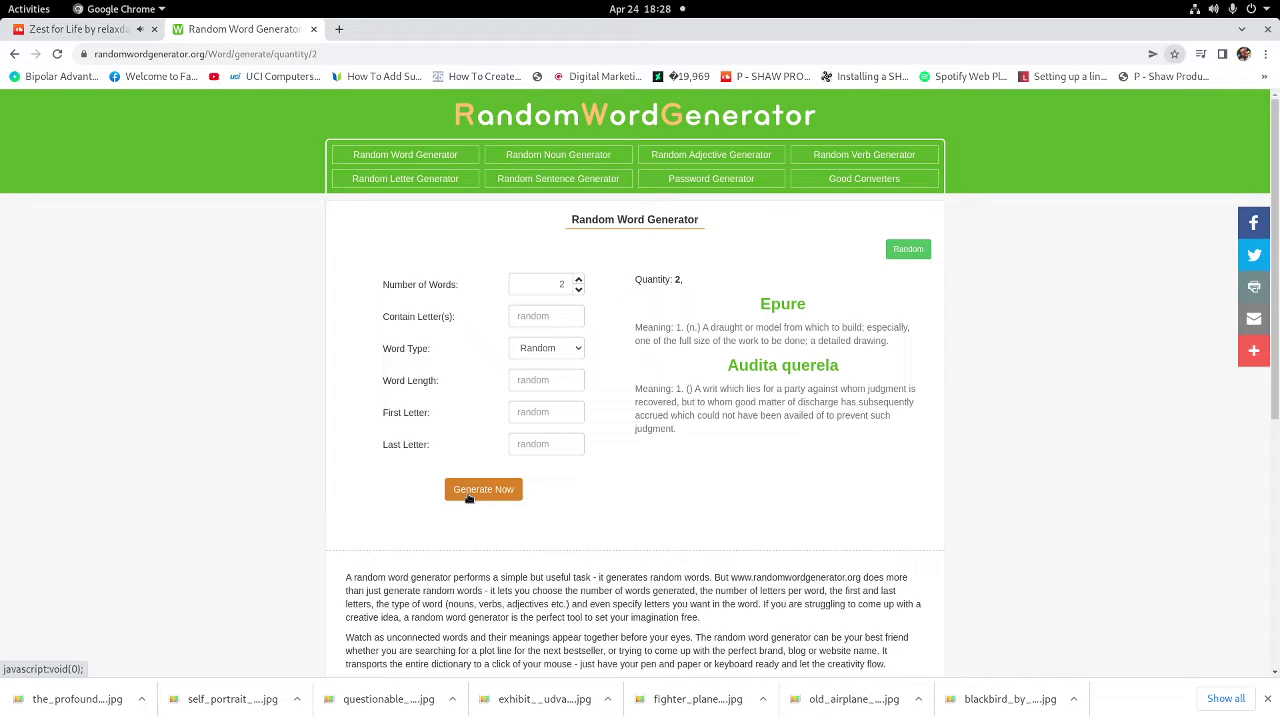
left_click(468, 496)
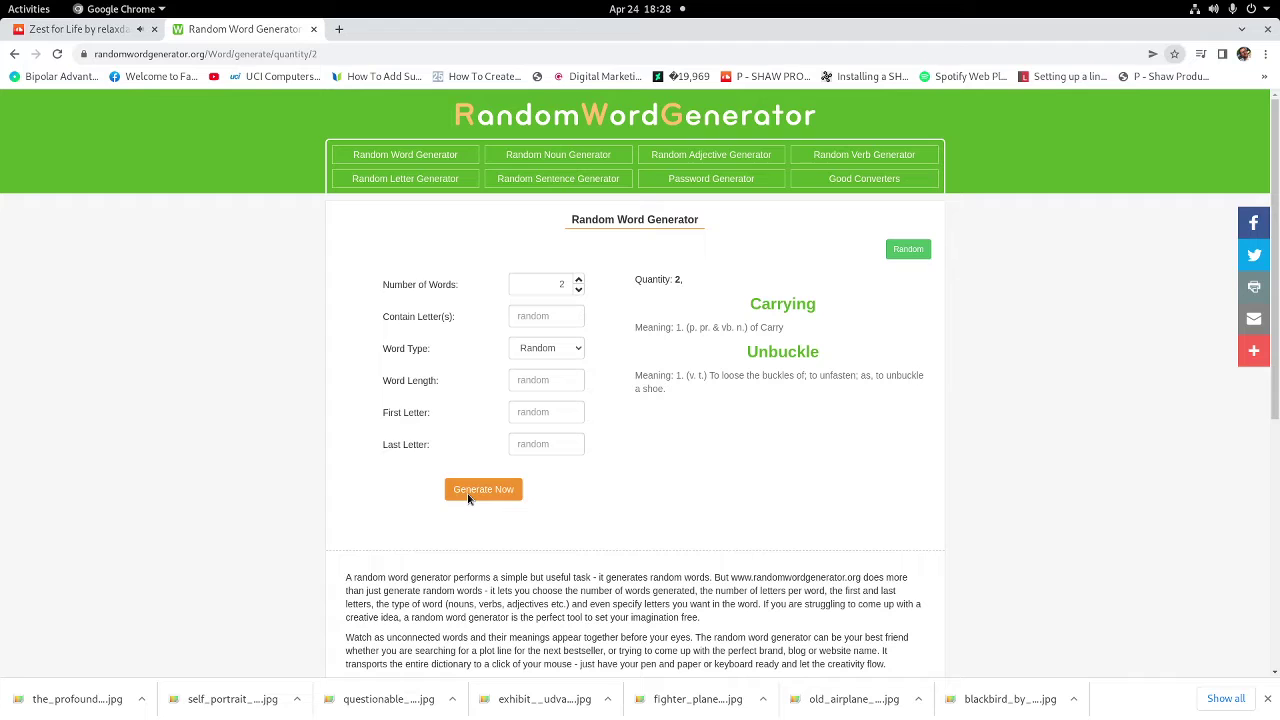
left_click(467, 493)
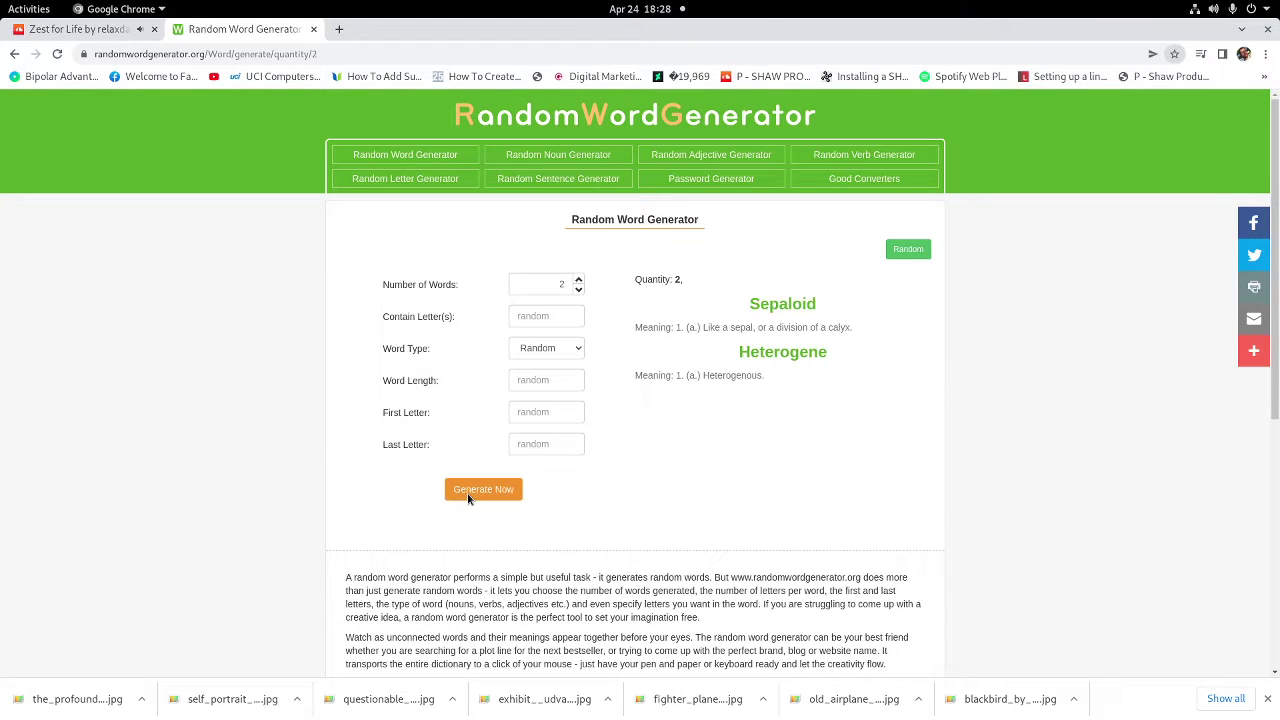
left_click(467, 493)
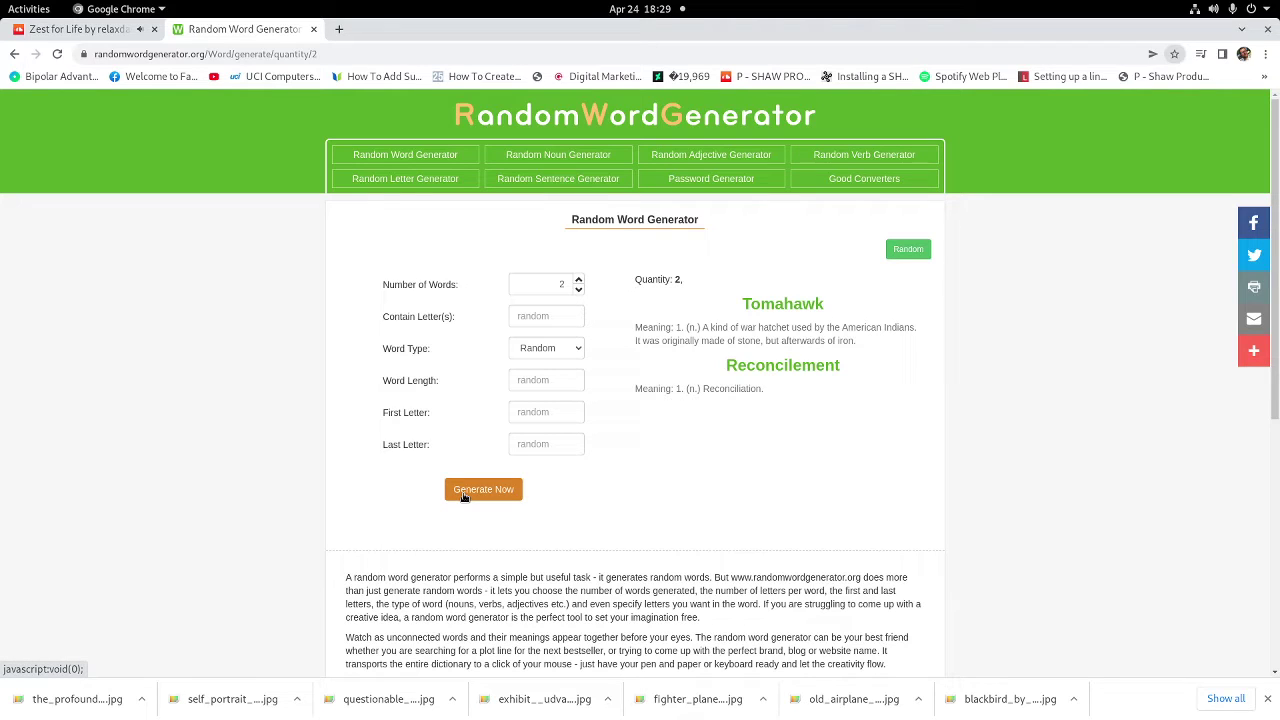
left_click_drag(884, 378, 728, 358)
key("ctrl+c")
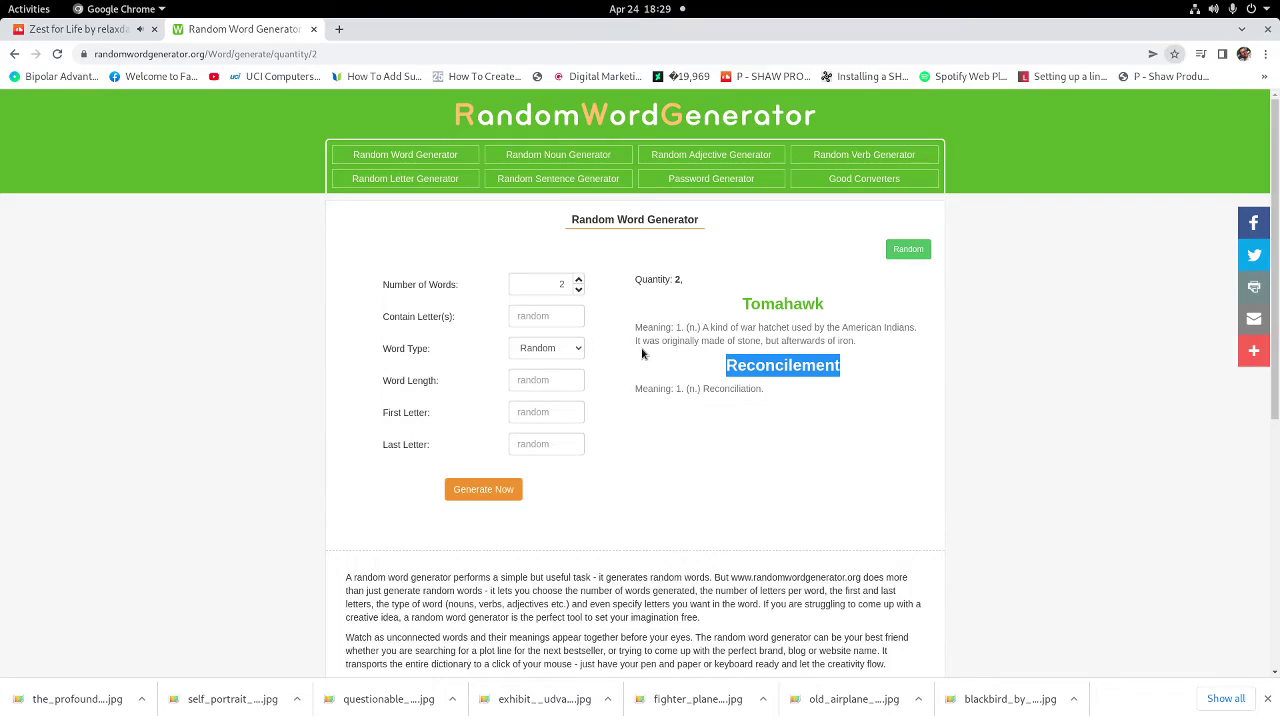
Switch back to GIMP and save the image under the copied name as Reconcilement.xcf in the Pictures folder
mouse_move(1, 1)
left_click(600, 550)
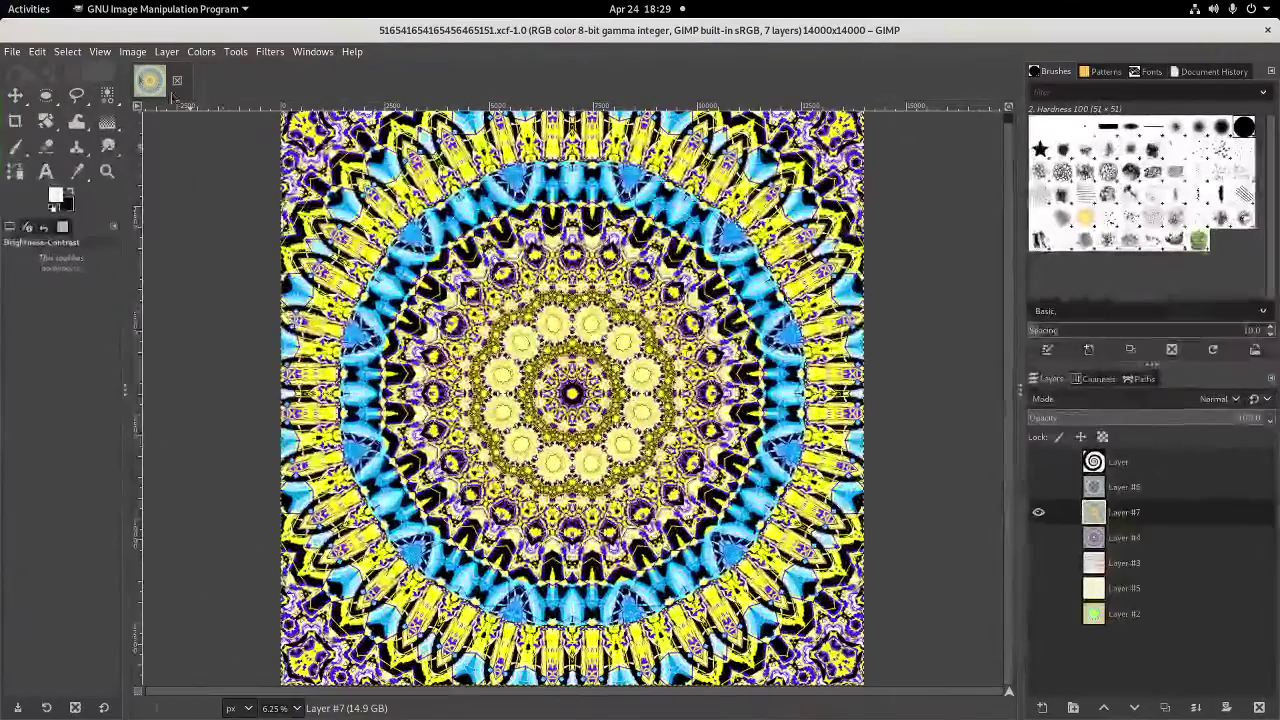
left_click(12, 51)
left_click(45, 205)
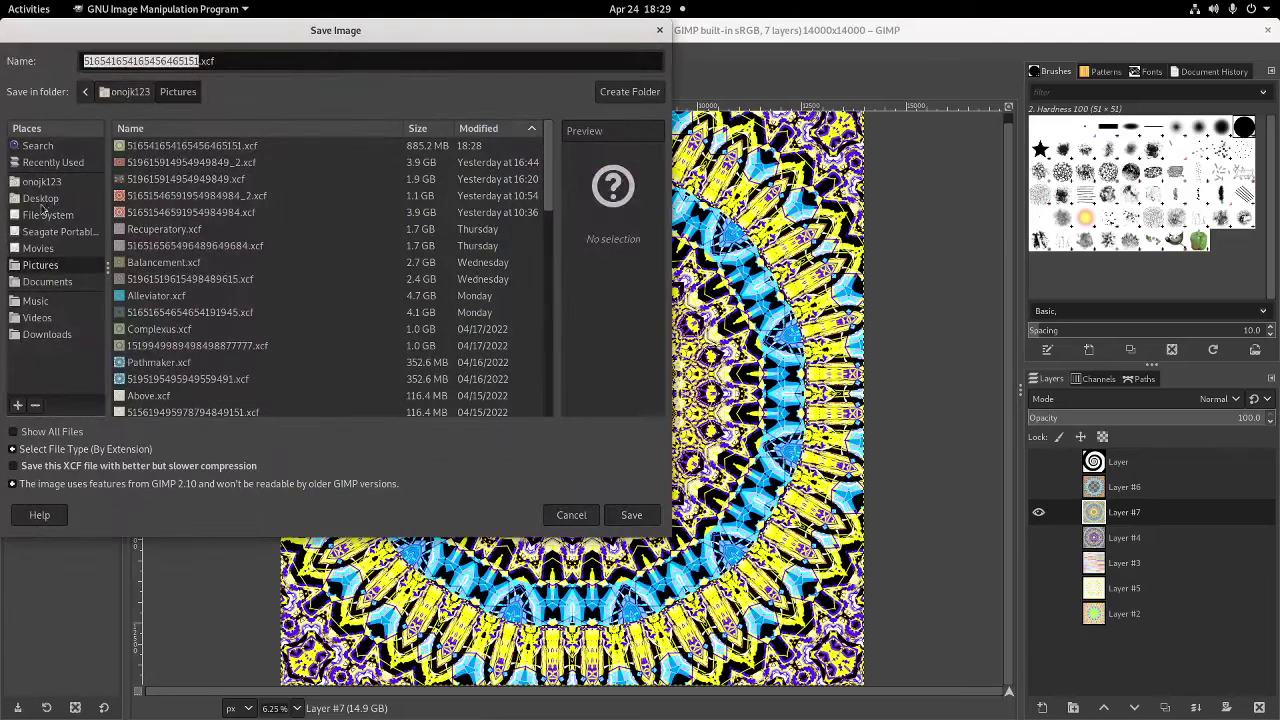
key("ctrl+v")
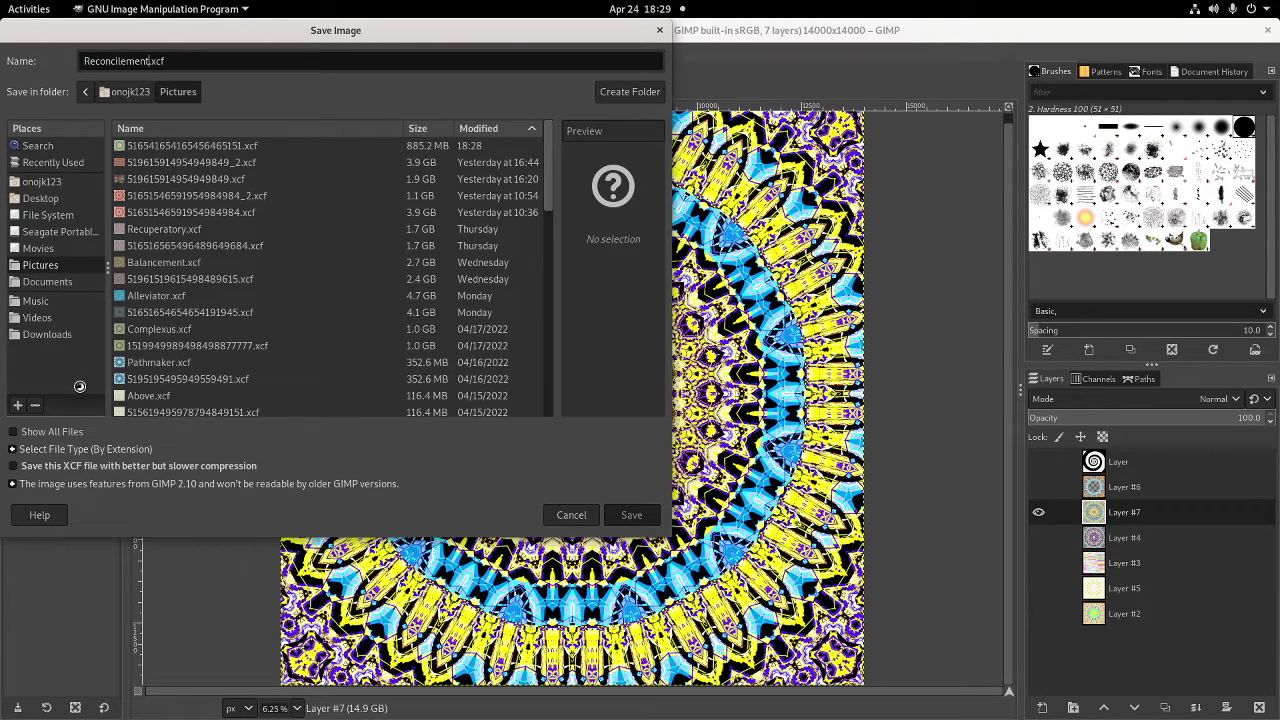
key("Return")
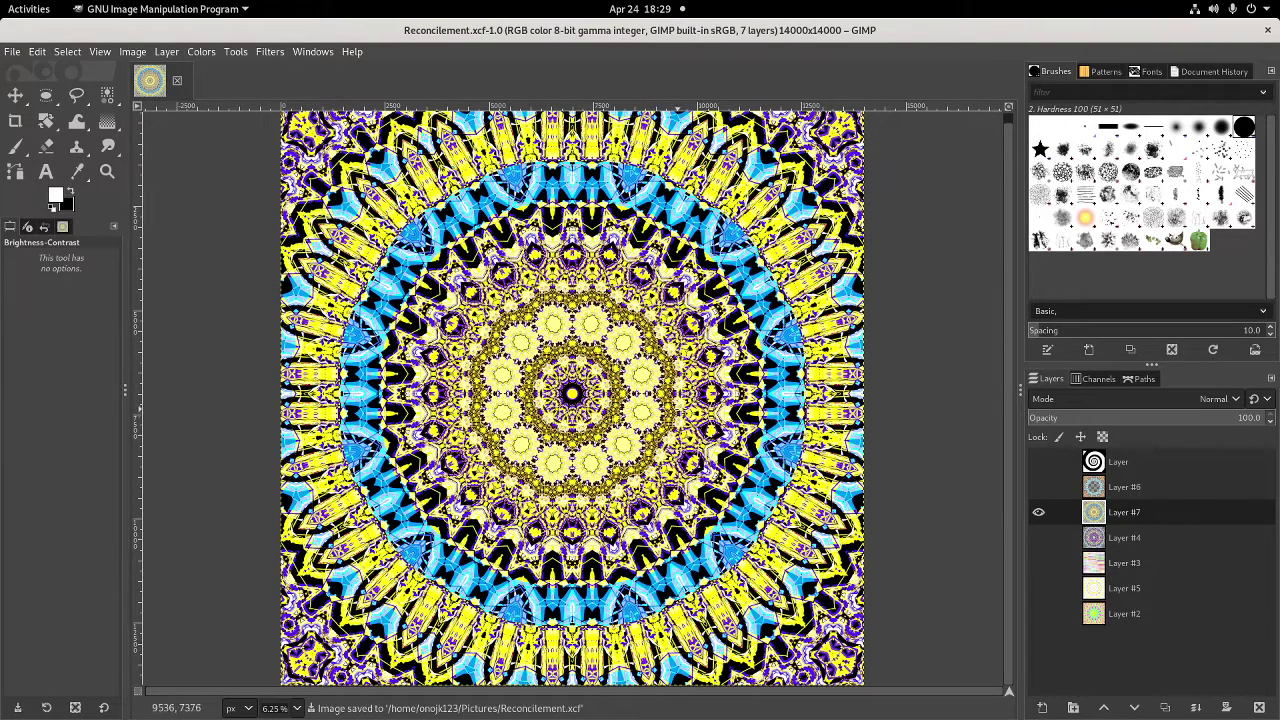
Export the mandala as Reconcilement.png to the Pictures folder with the offered export options
left_click(12, 51)
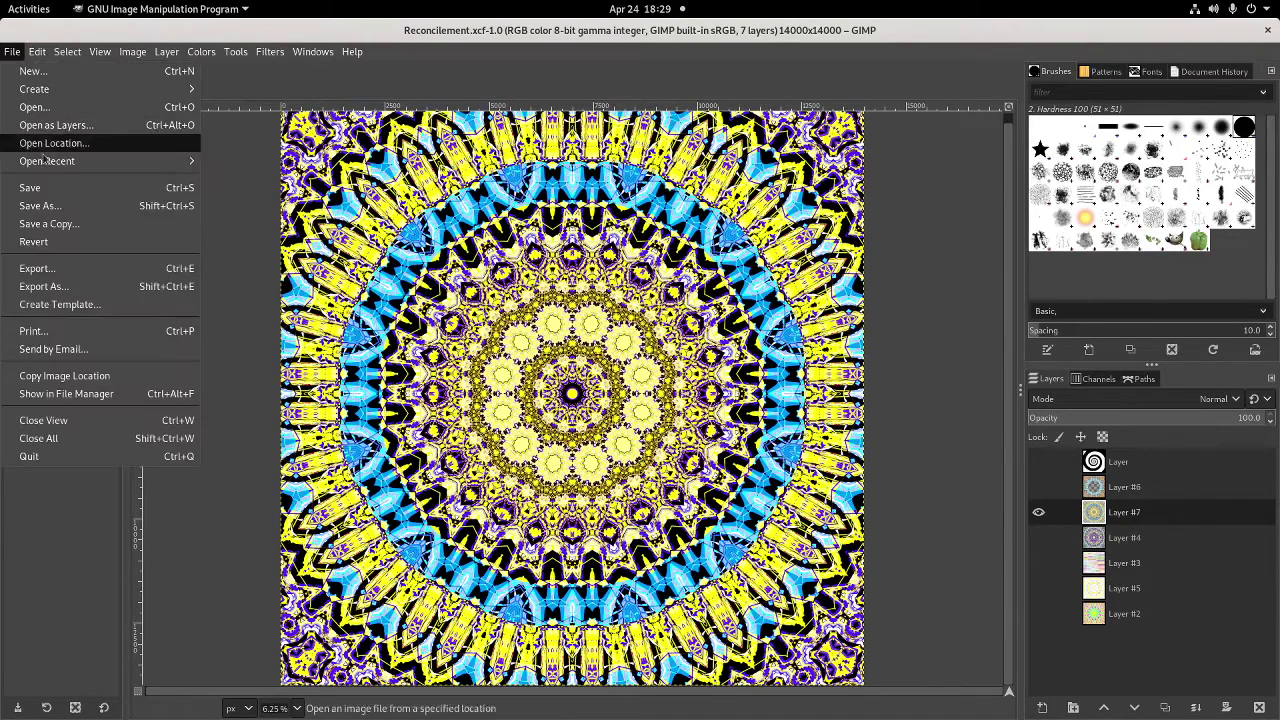
left_click(57, 268)
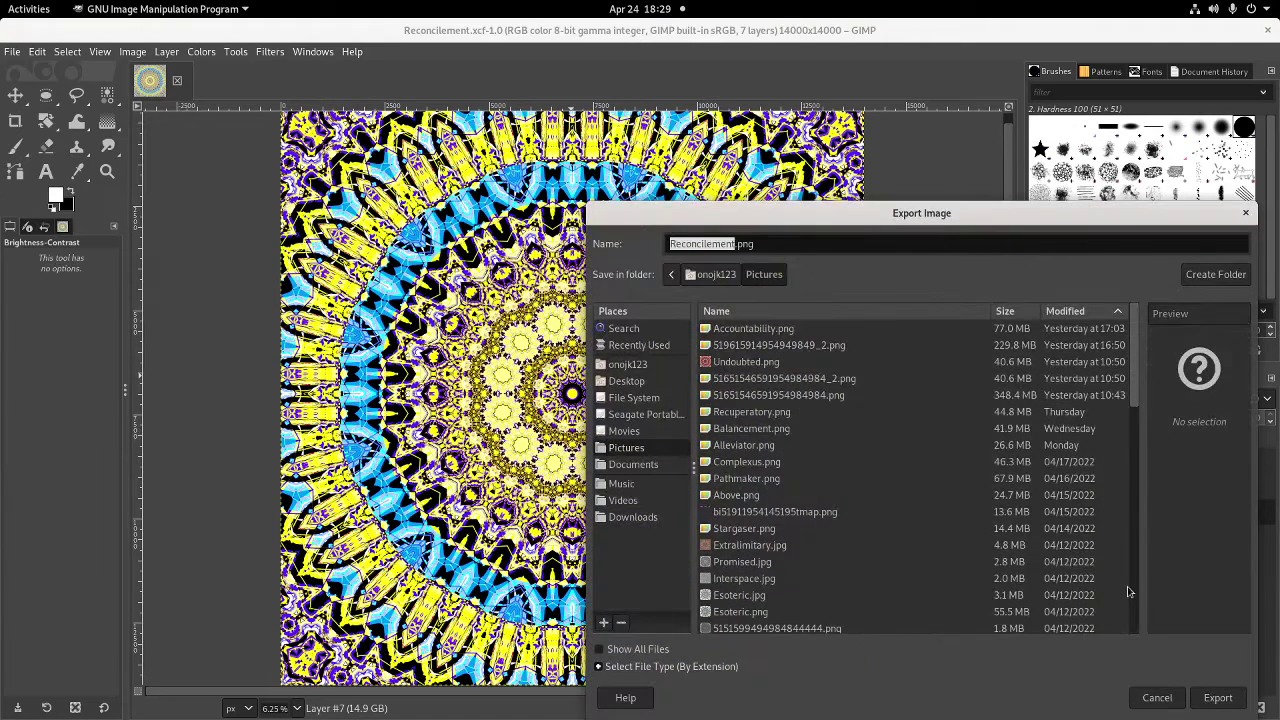
left_click(1212, 699)
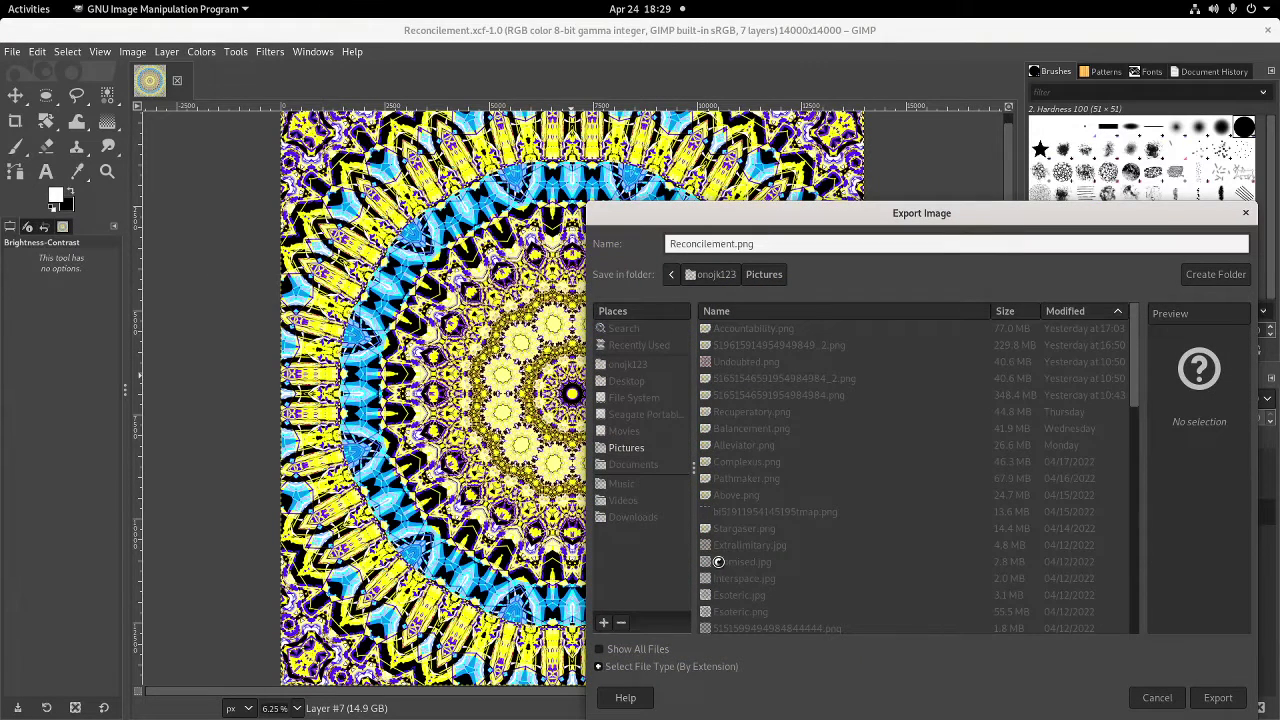
left_click(989, 591)
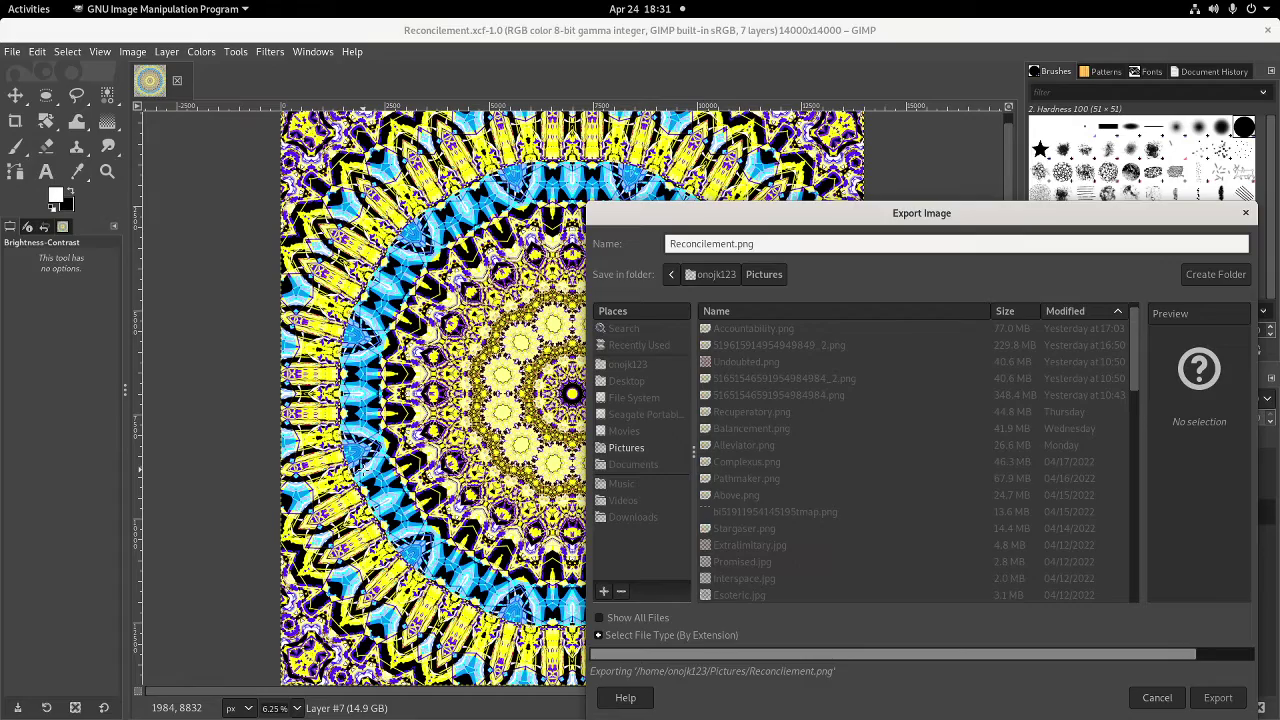
Switch to Google Chrome and open the artist's own DeviantArt profile page in a new tab
mouse_move(0, 0)
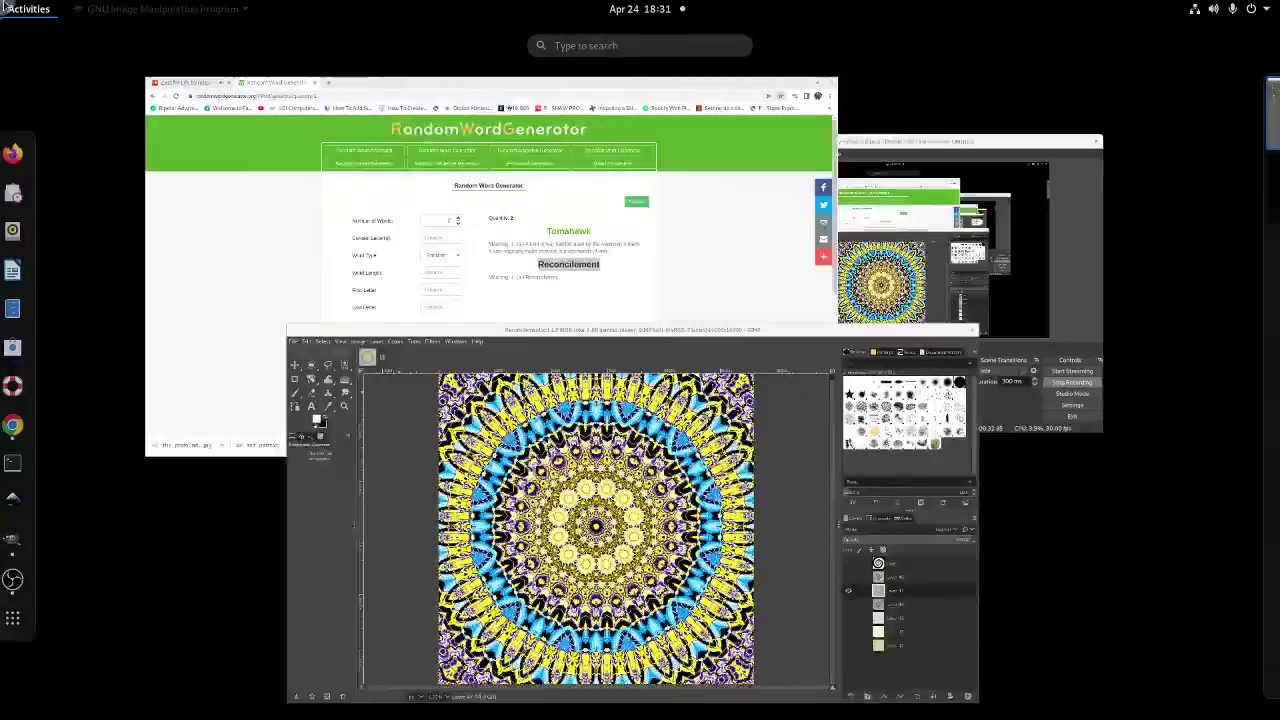
left_click(556, 276)
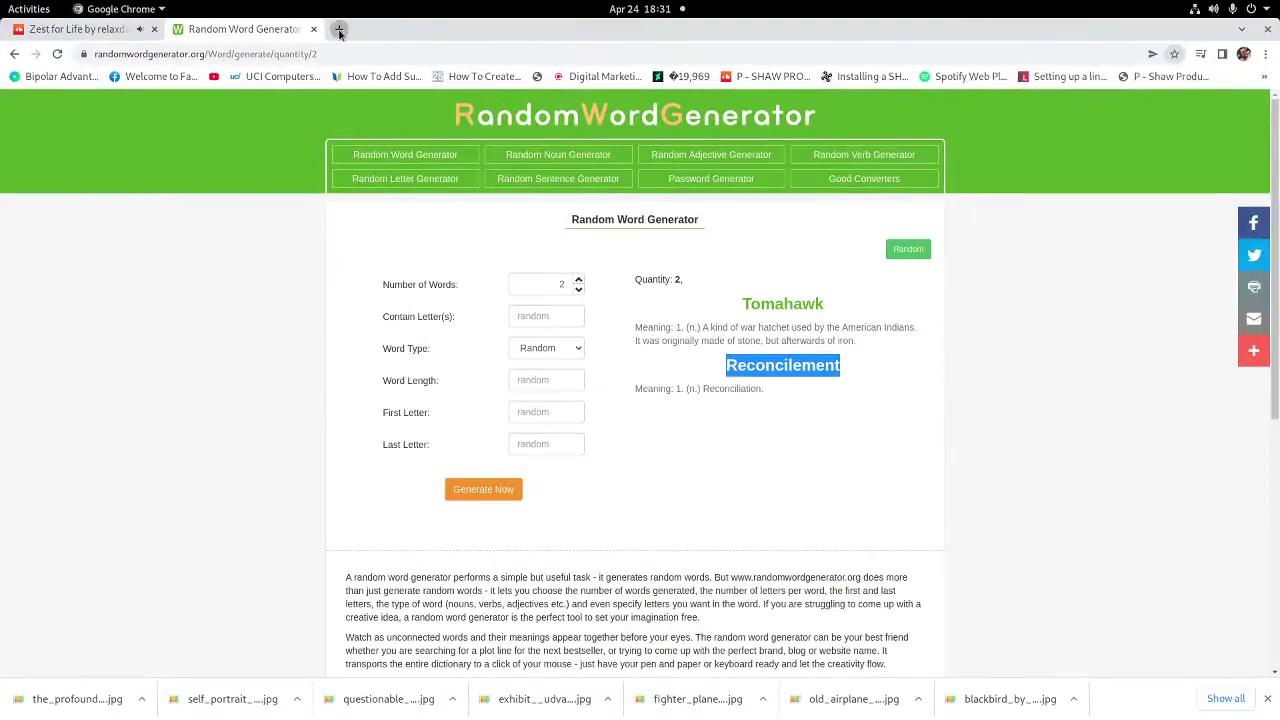
left_click(339, 30)
type("f")
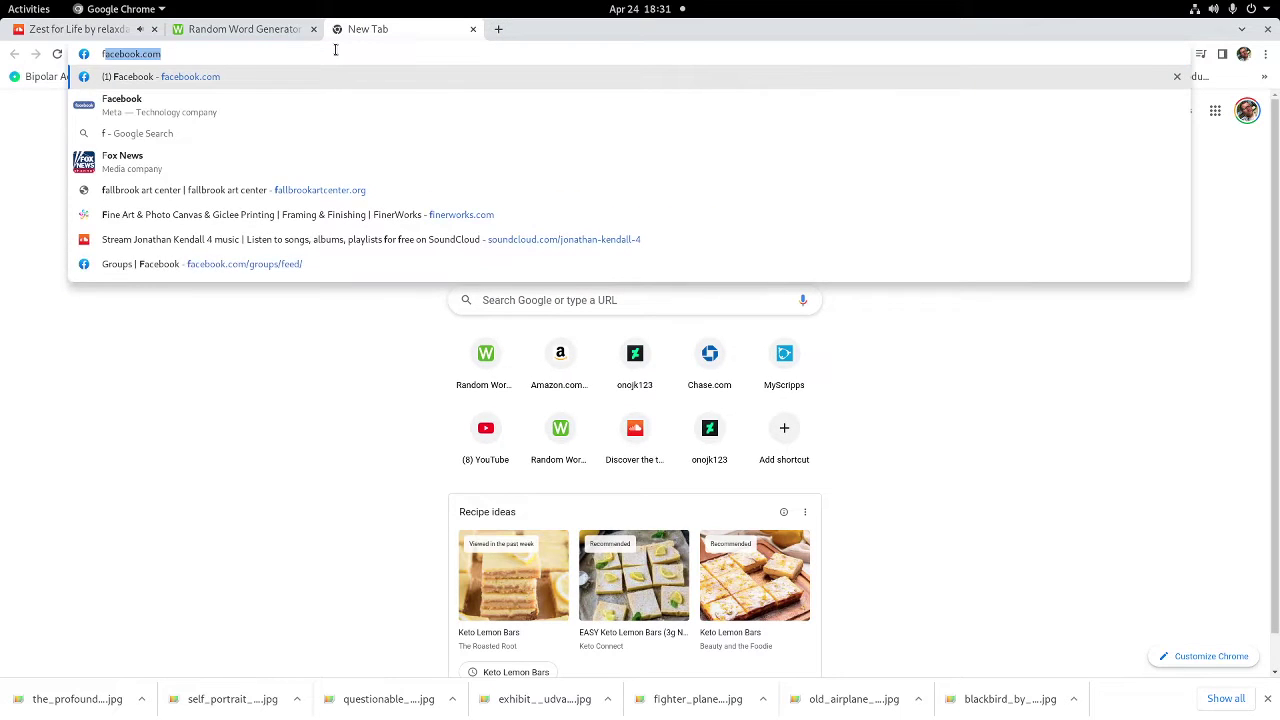
key("BackSpace")
key("BackSpace")
type("de")
key("Return")
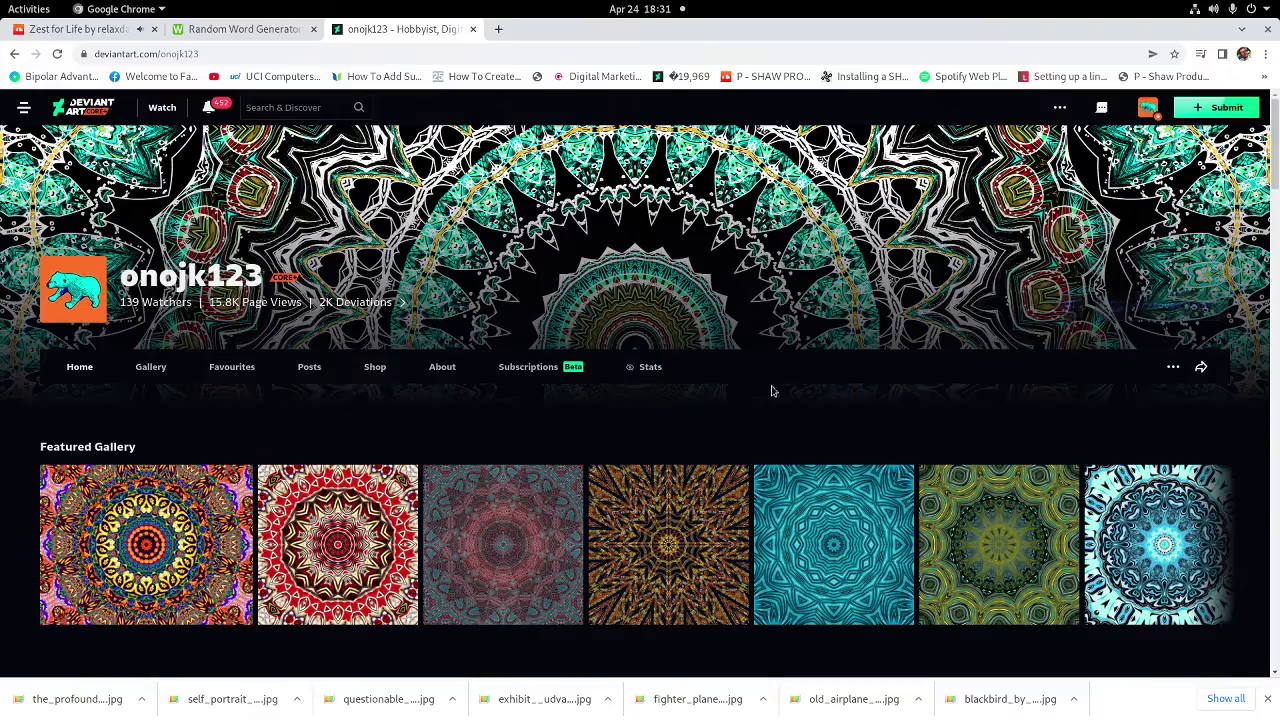
Check the exported Reconcilement.png in the Pictures folder of the file manager, and return to GIMP
mouse_move(1, 1)
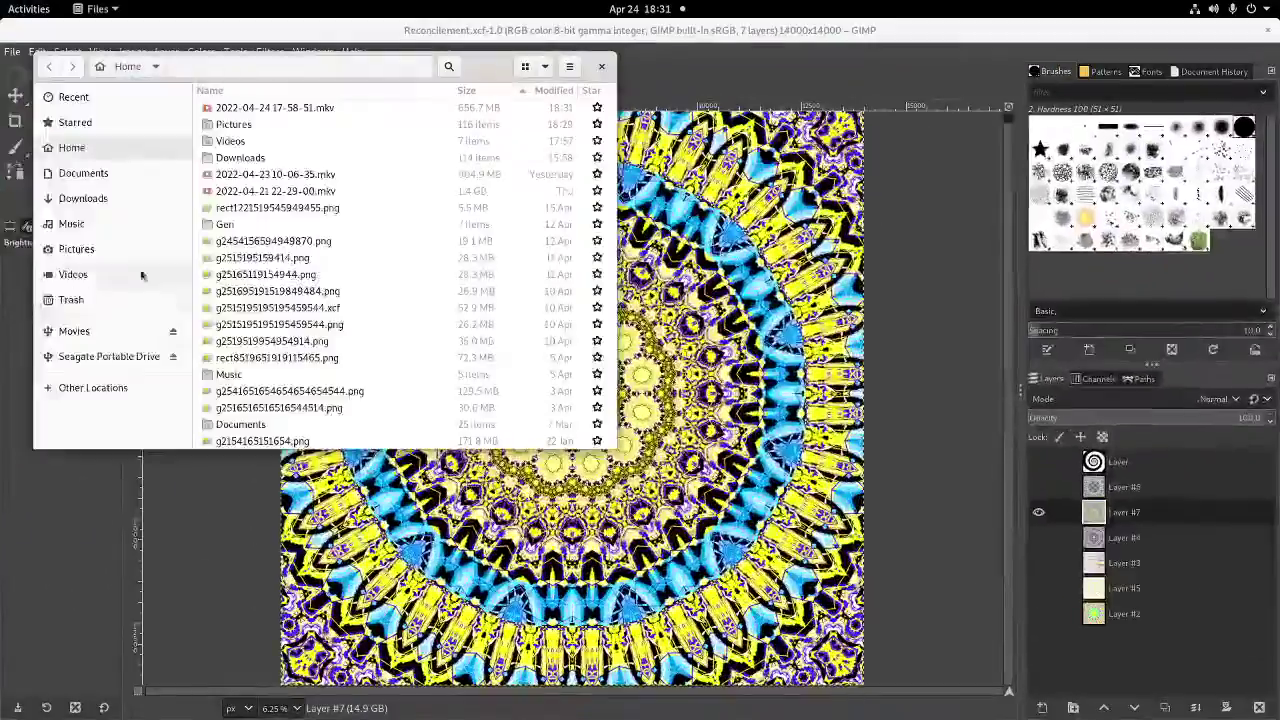
left_click(84, 254)
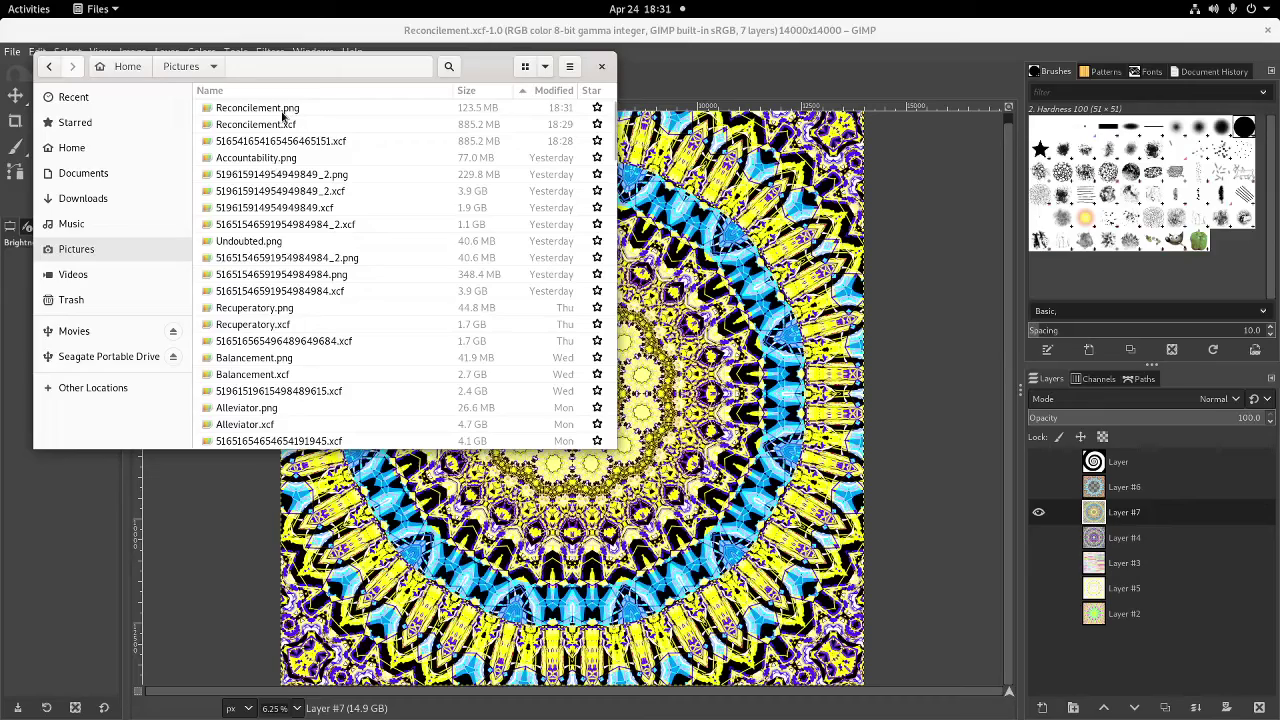
left_click(533, 33)
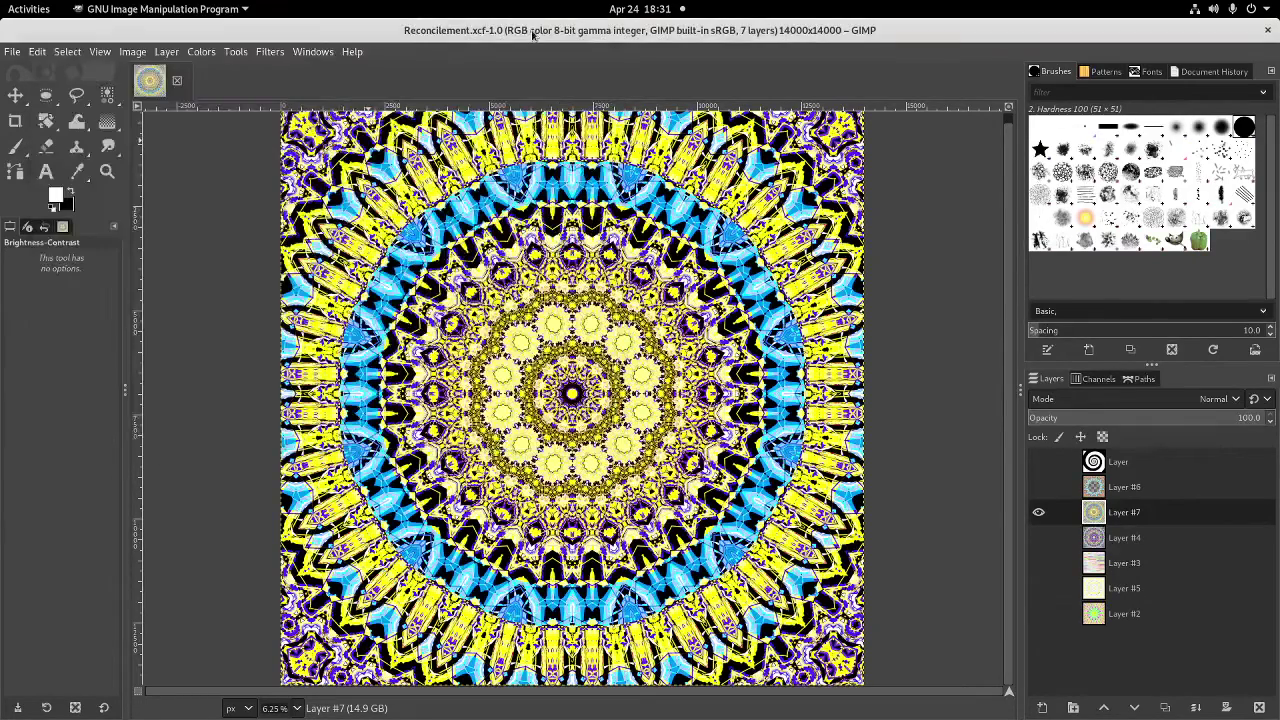
Adjust Layer #7 with Brightness-Contrast, setting brightness to -46 and contrast to 75
left_click(212, 53)
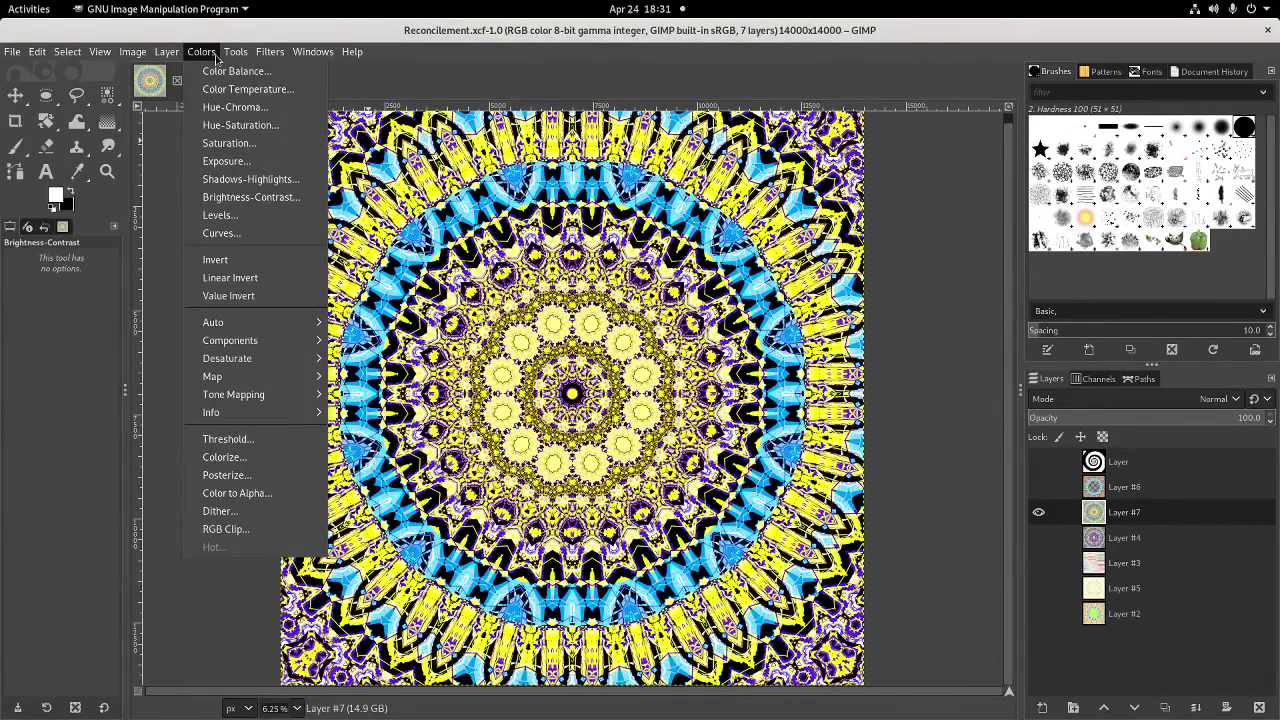
left_click(243, 197)
left_click_drag(1052, 140, 1066, 143)
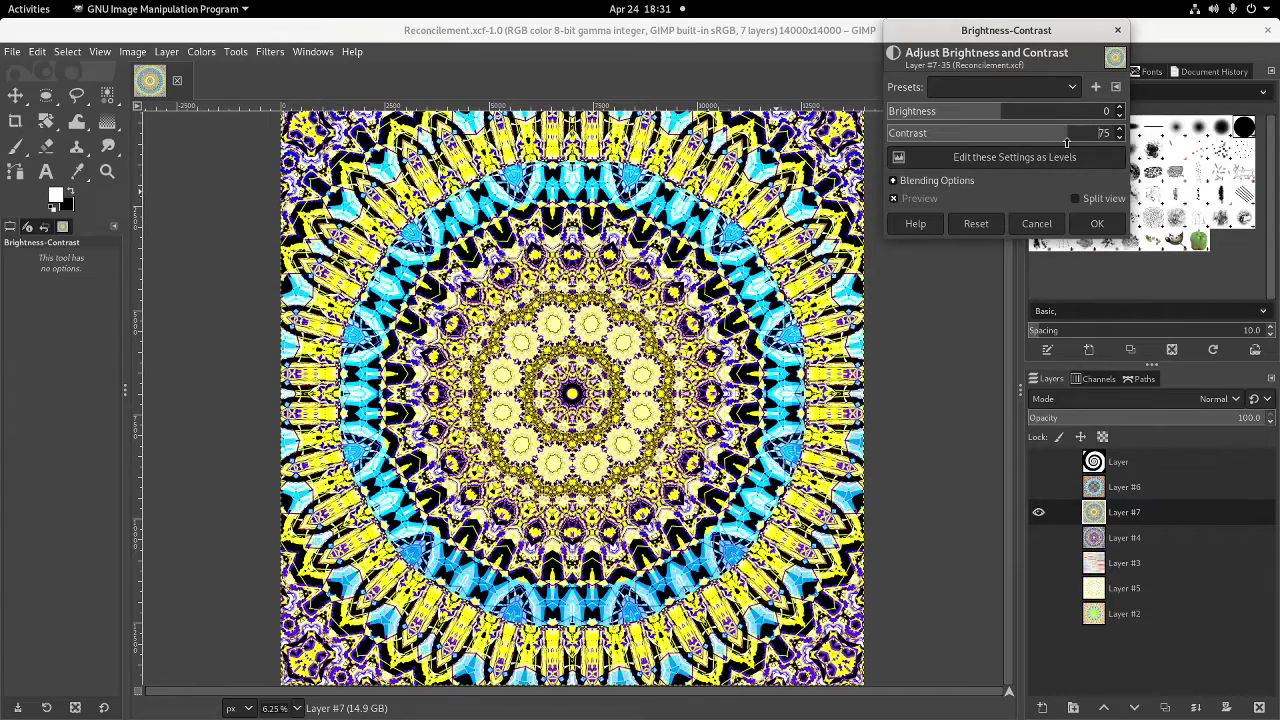
left_click_drag(980, 111, 958, 111)
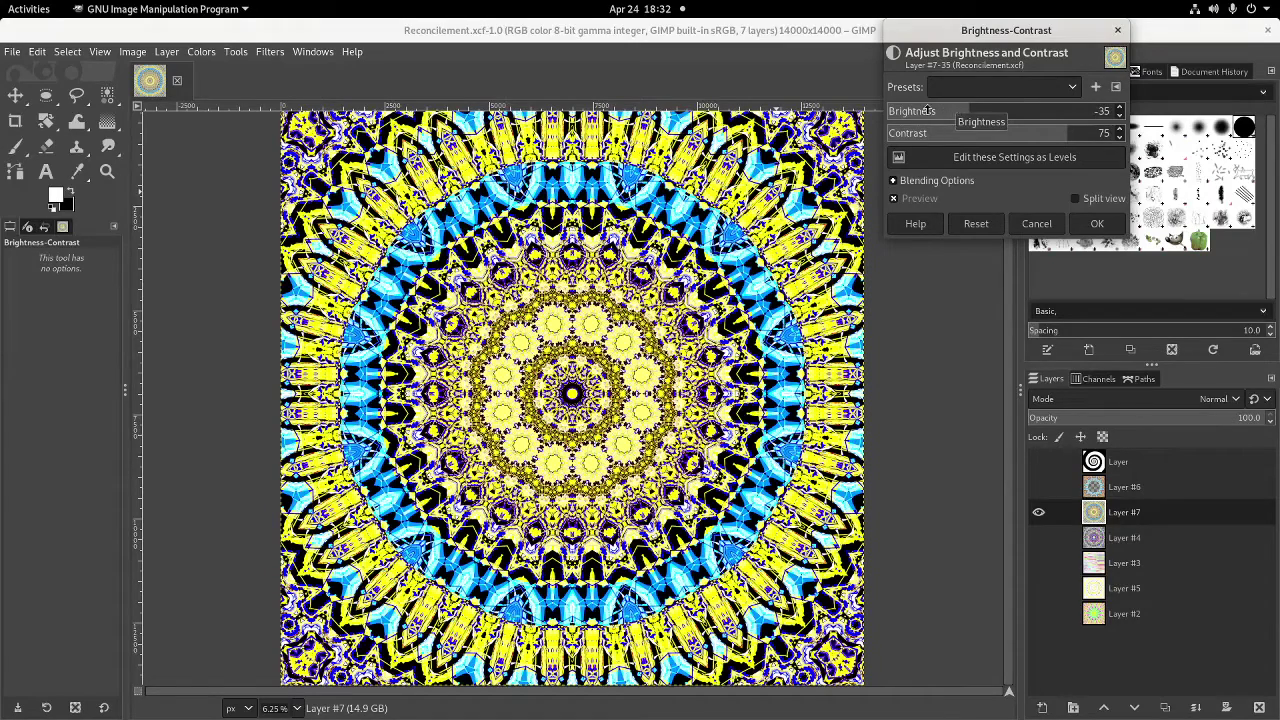
left_click(928, 111)
left_click_drag(928, 111, 952, 111)
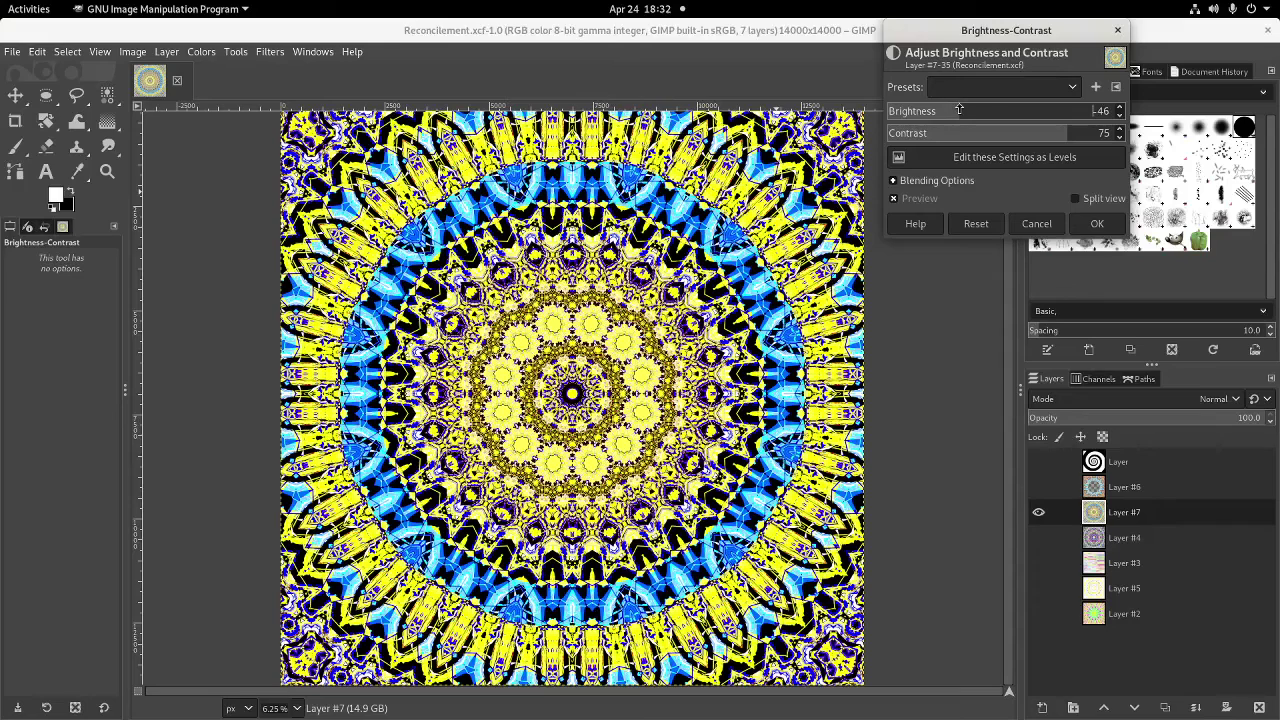
left_click(963, 109)
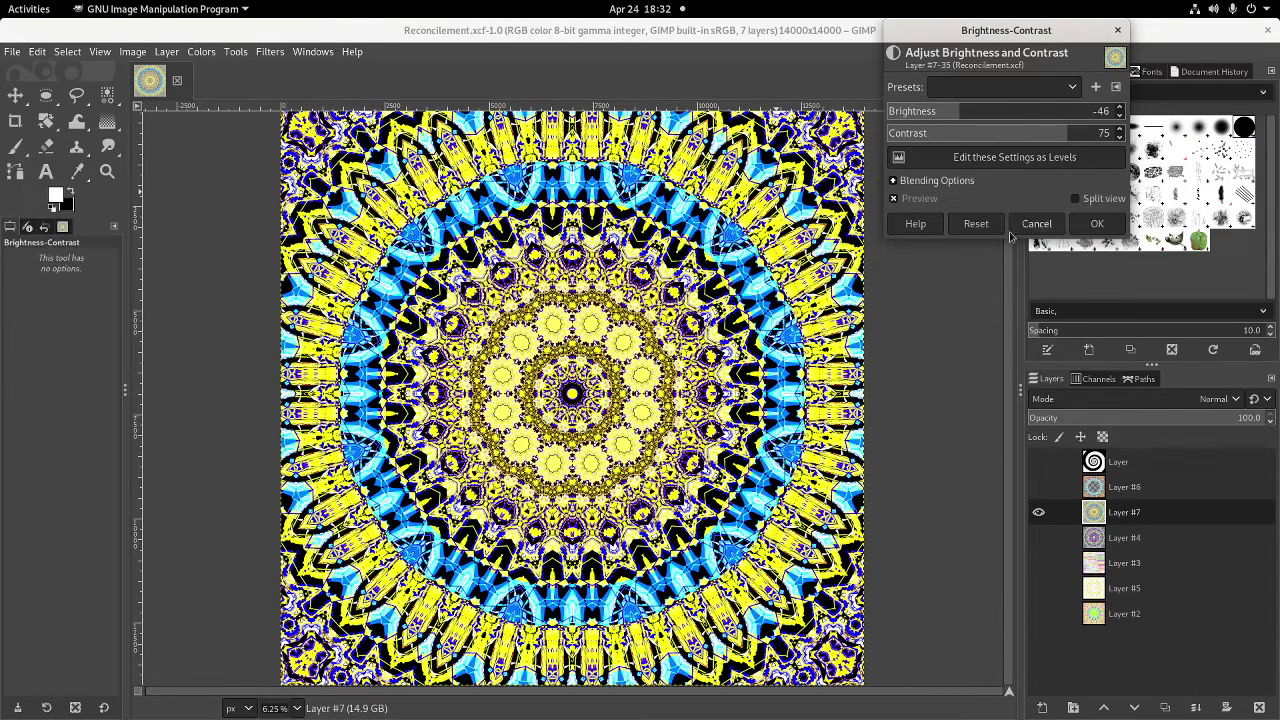
left_click(1082, 137)
left_click(1092, 224)
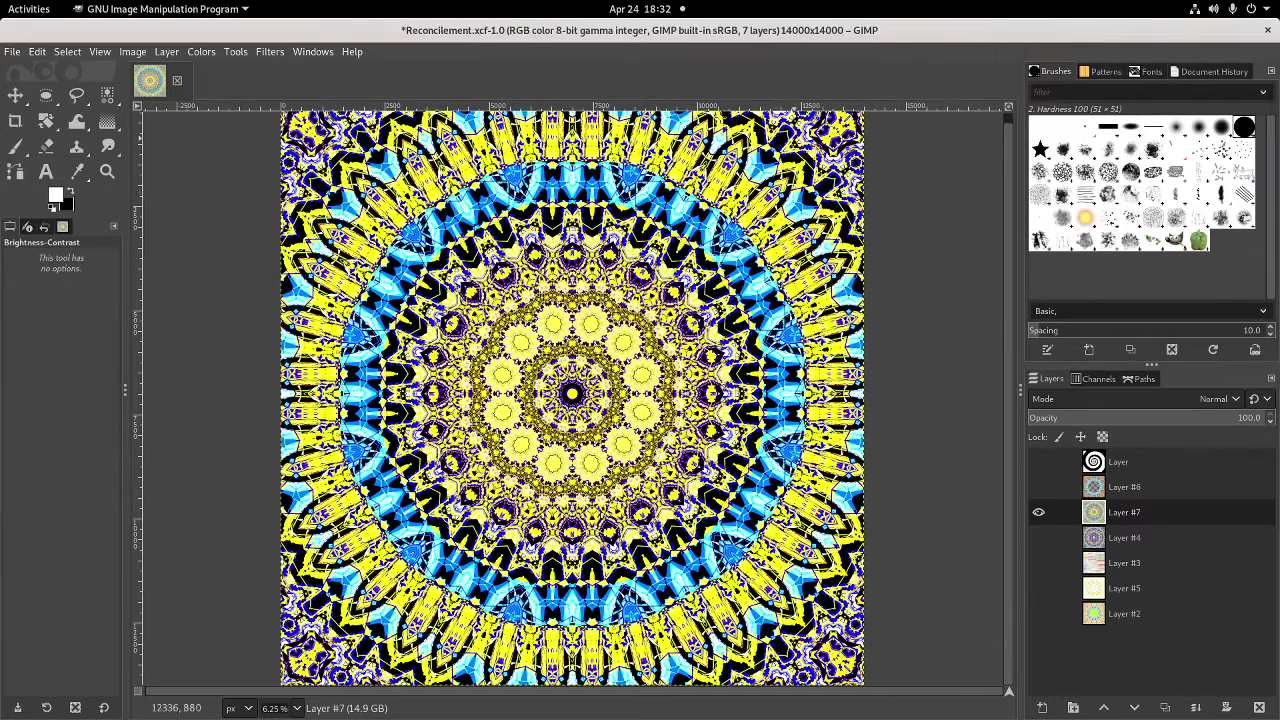
Export the adjusted mandala again to the existing Reconcilement.png
left_click(16, 51)
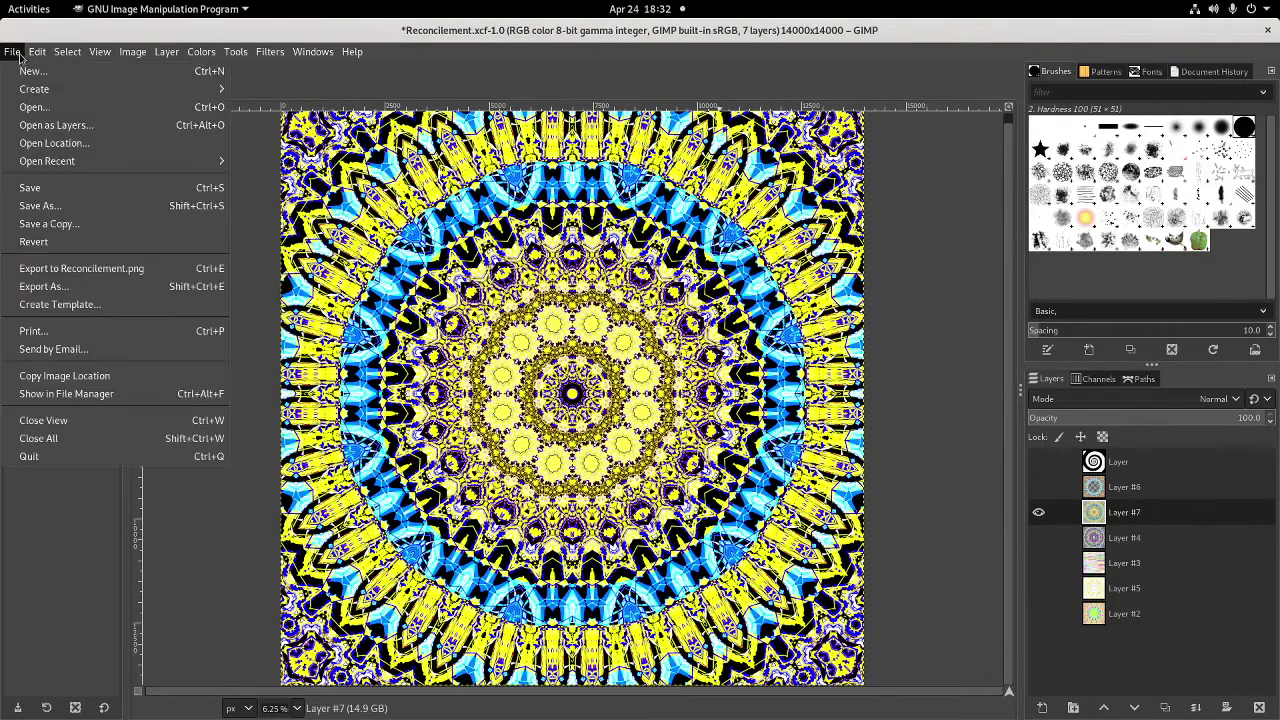
left_click(54, 267)
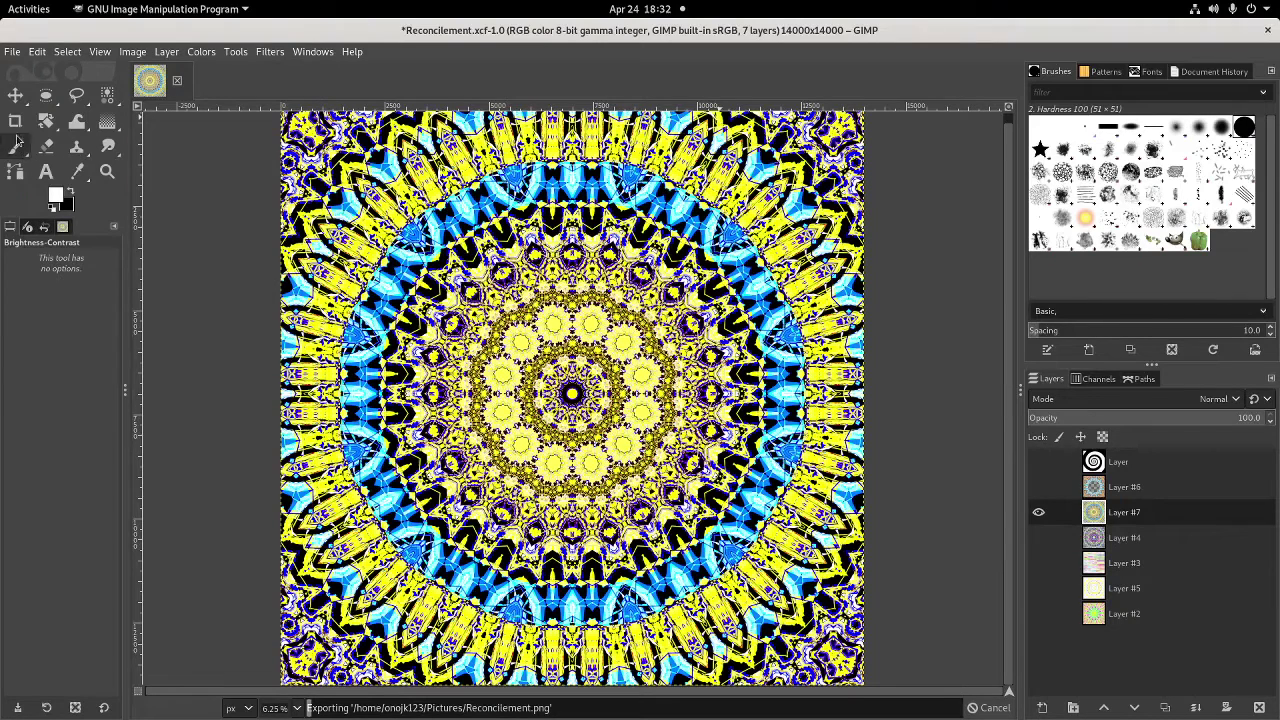
left_click(13, 53)
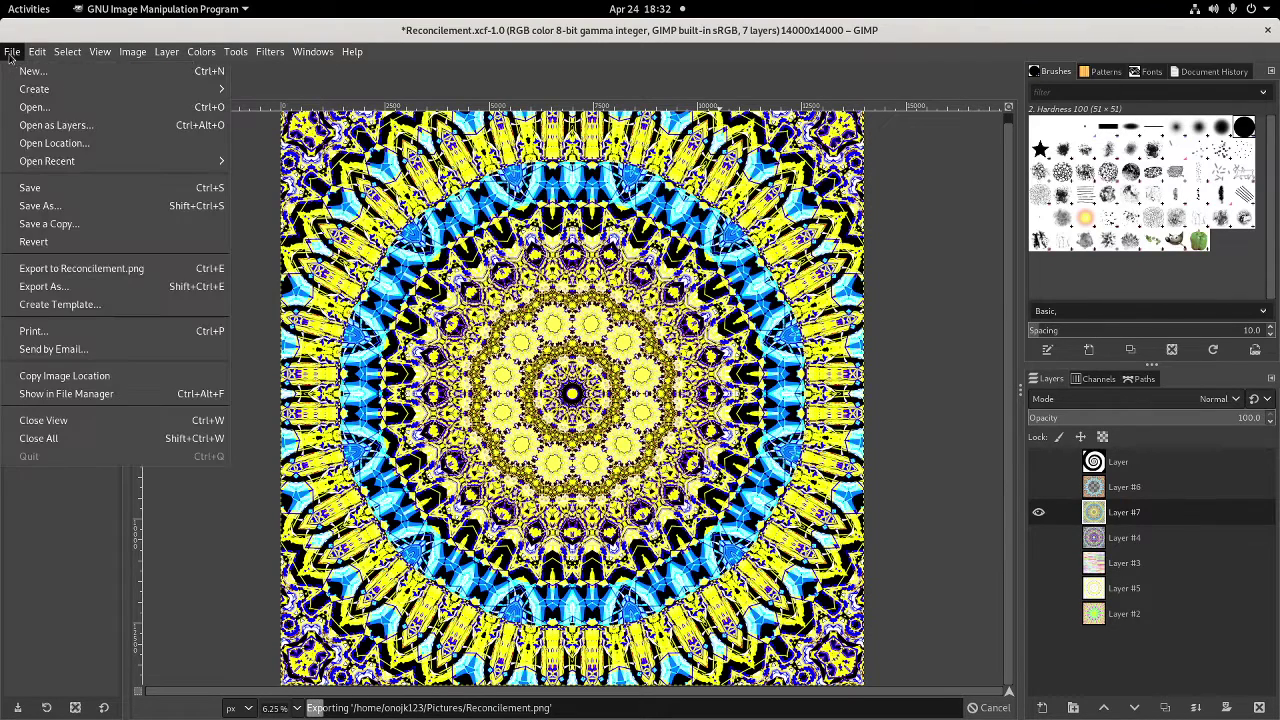
left_click(52, 605)
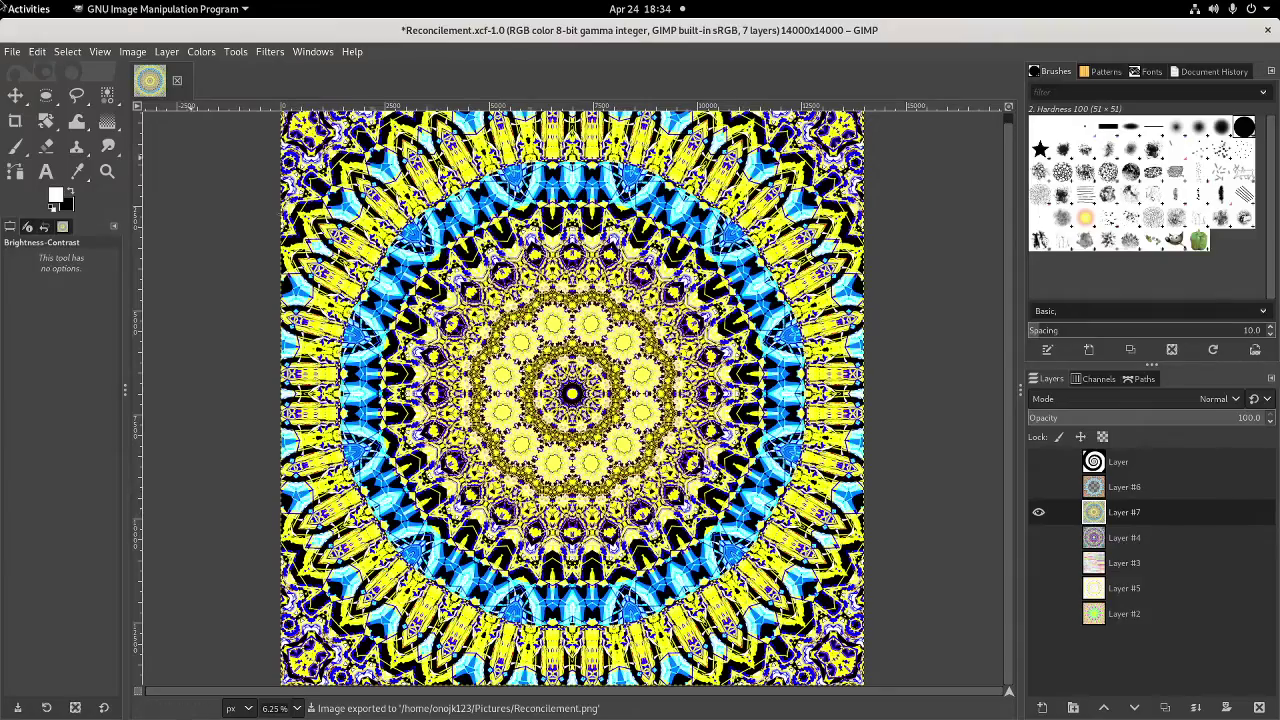
Switch to Google Chrome and start a new deviation submission on DeviantArt
mouse_move(2, 2)
left_click(277, 244)
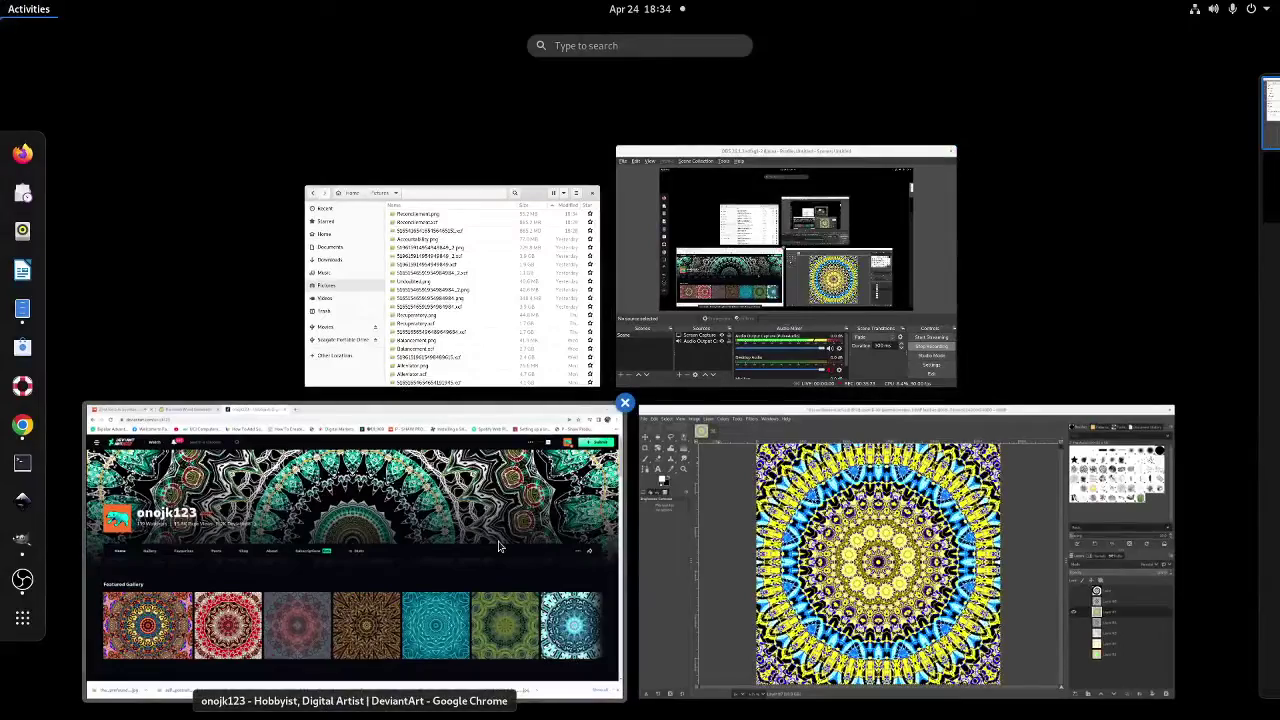
left_click(540, 544)
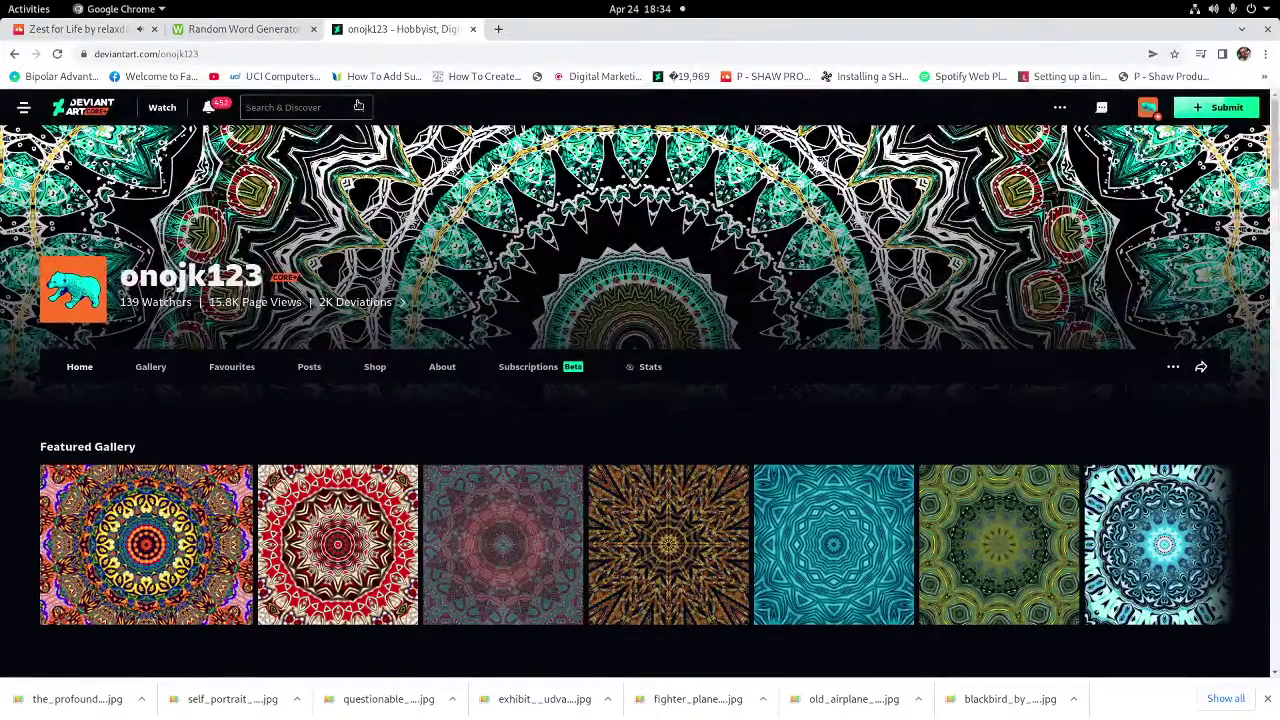
left_click(1225, 107)
left_click(1215, 140)
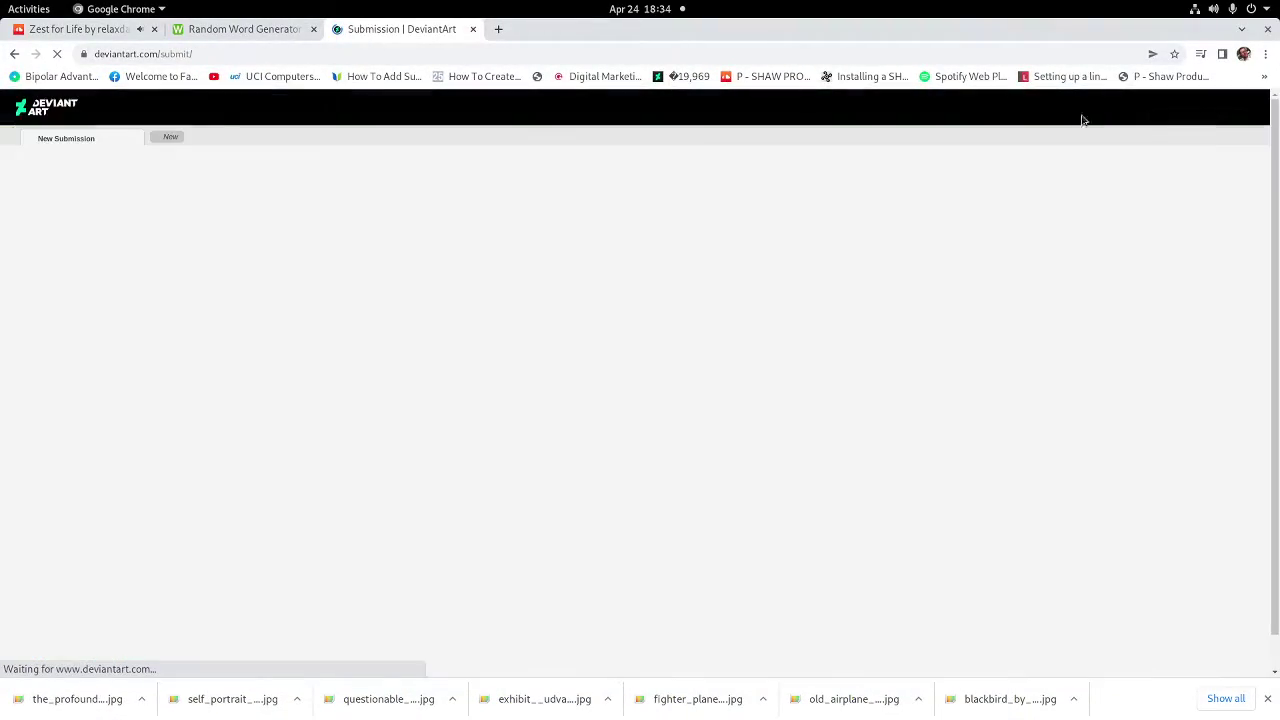
Choose Reconcilement.png from the Pictures folder as the file to upload for the submission
left_click(424, 294)
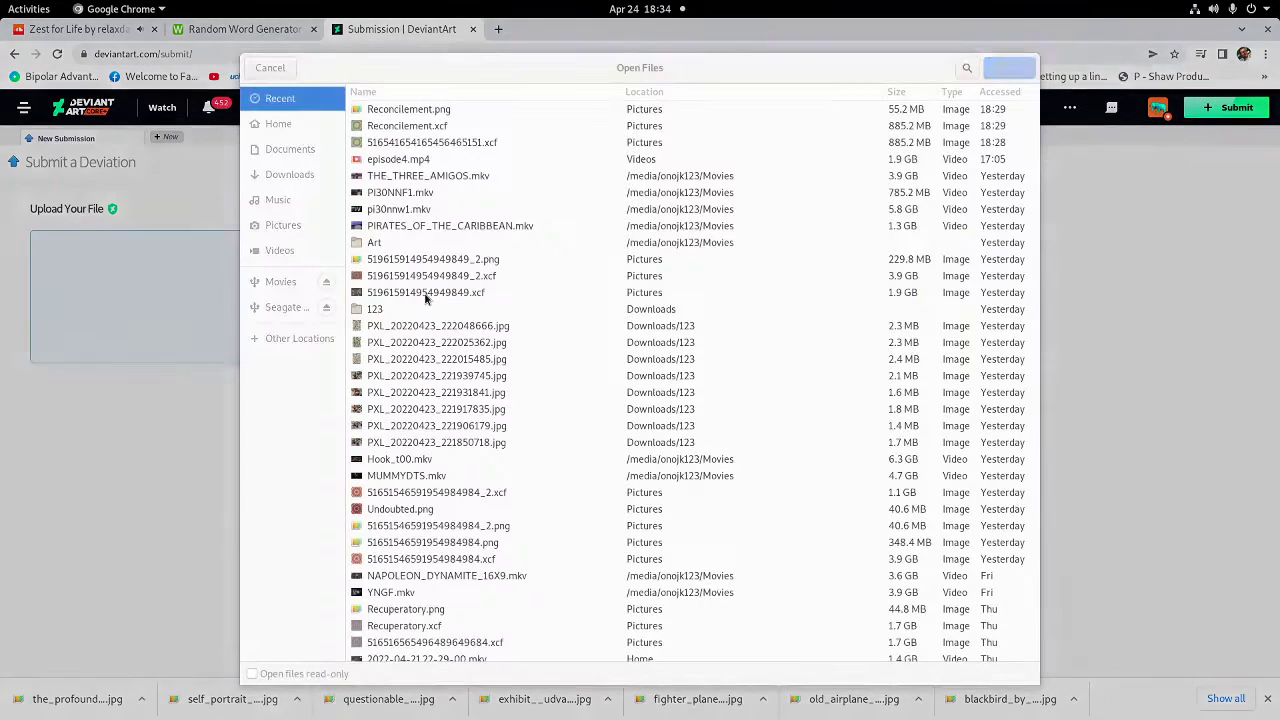
left_click(441, 112)
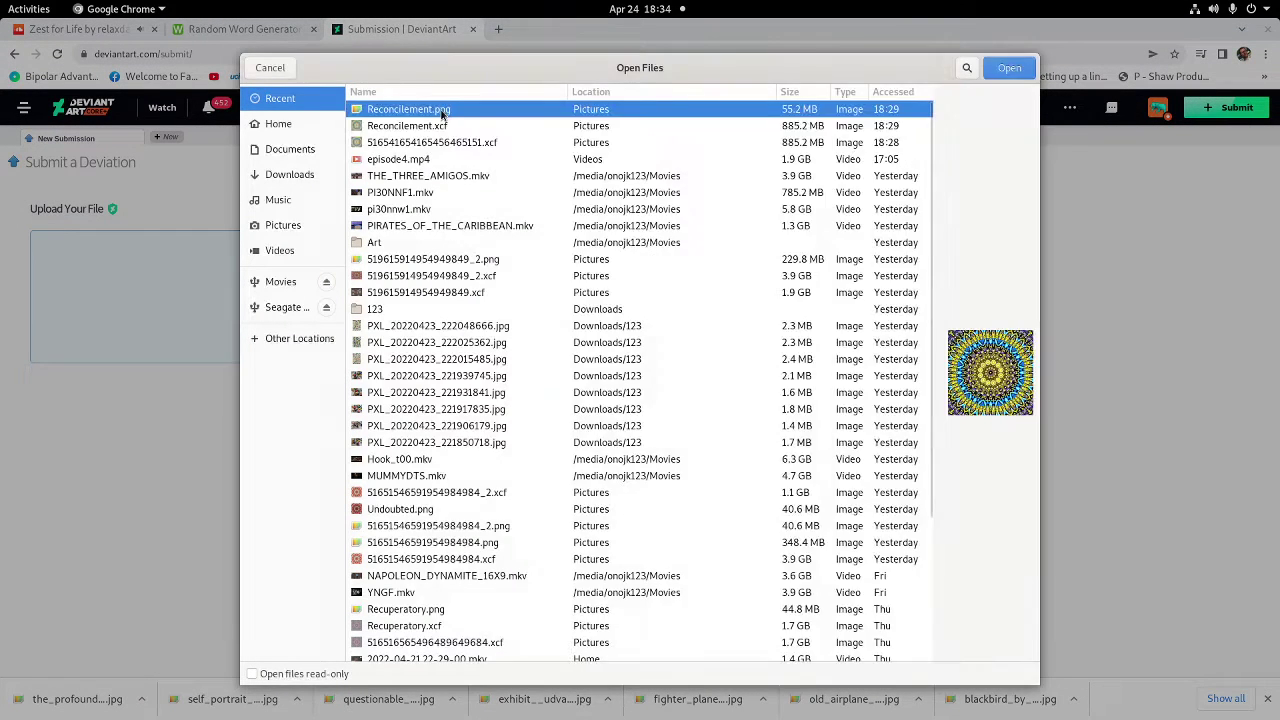
left_click(1009, 70)
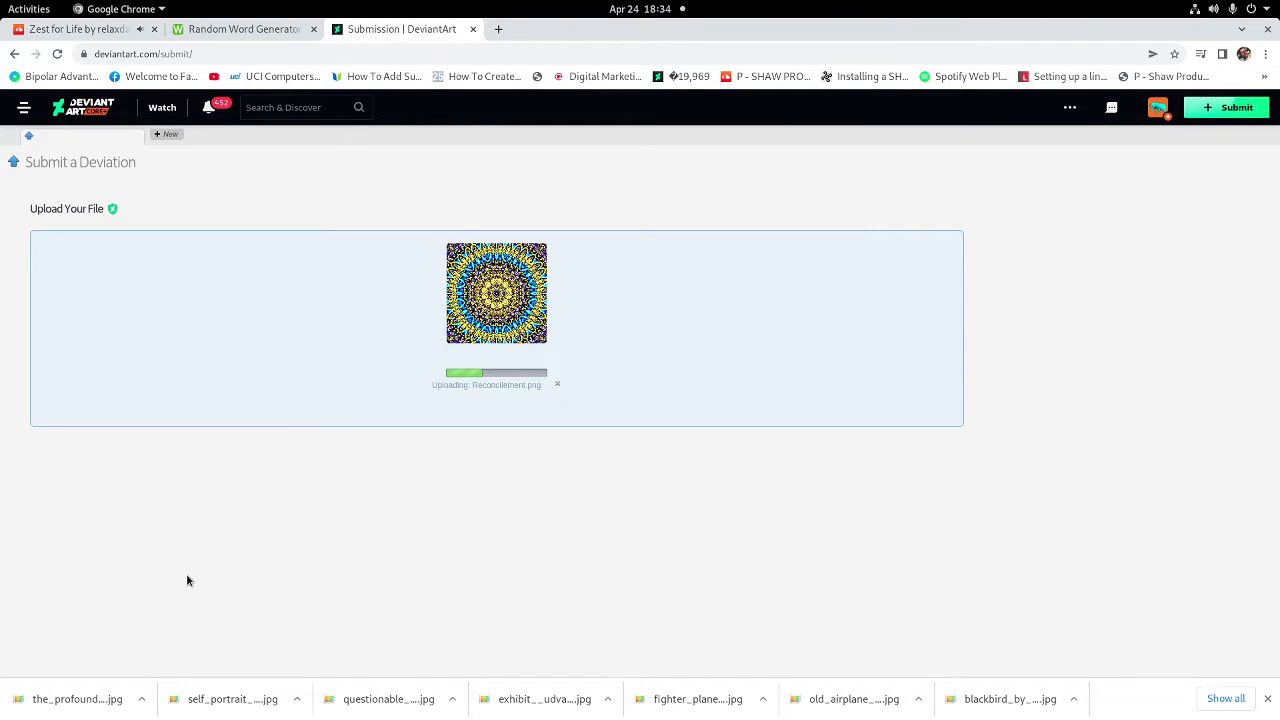
Switch to GIMP and examine the mandala's fine detail at up to 300% before returning to the full image
key("super")
left_click(946, 551)
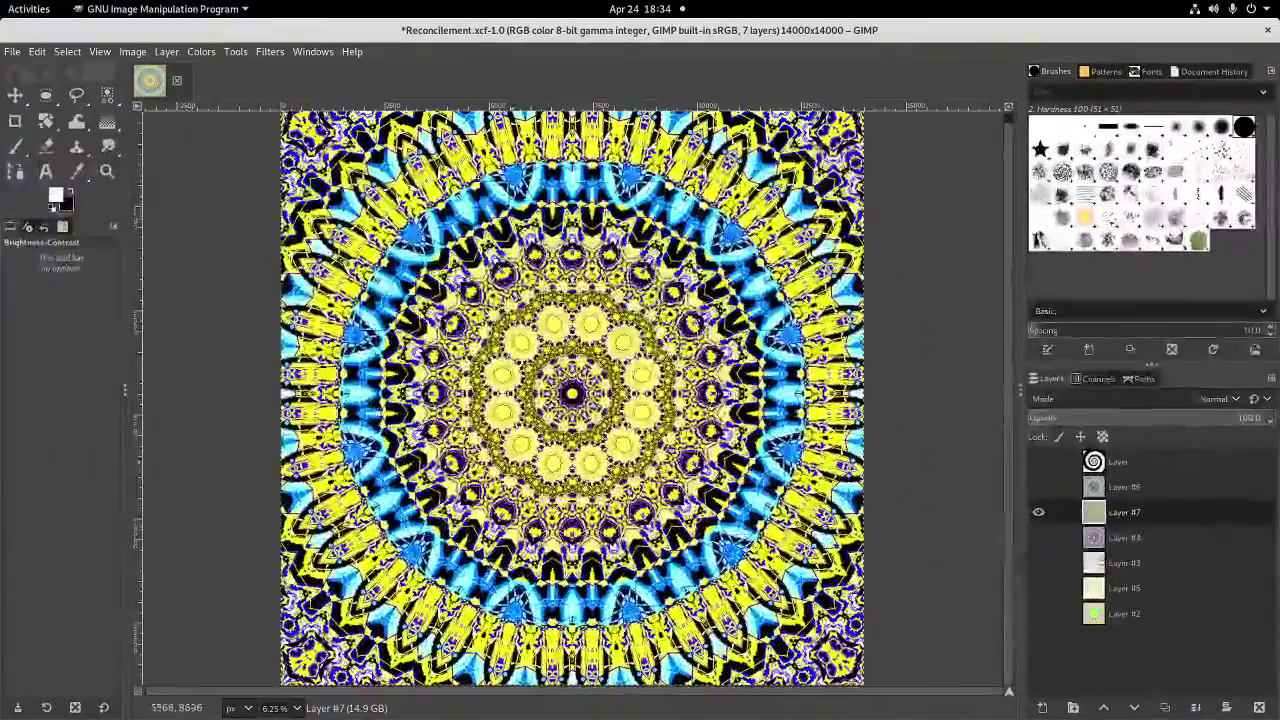
scroll(358, 478, "up", 5)
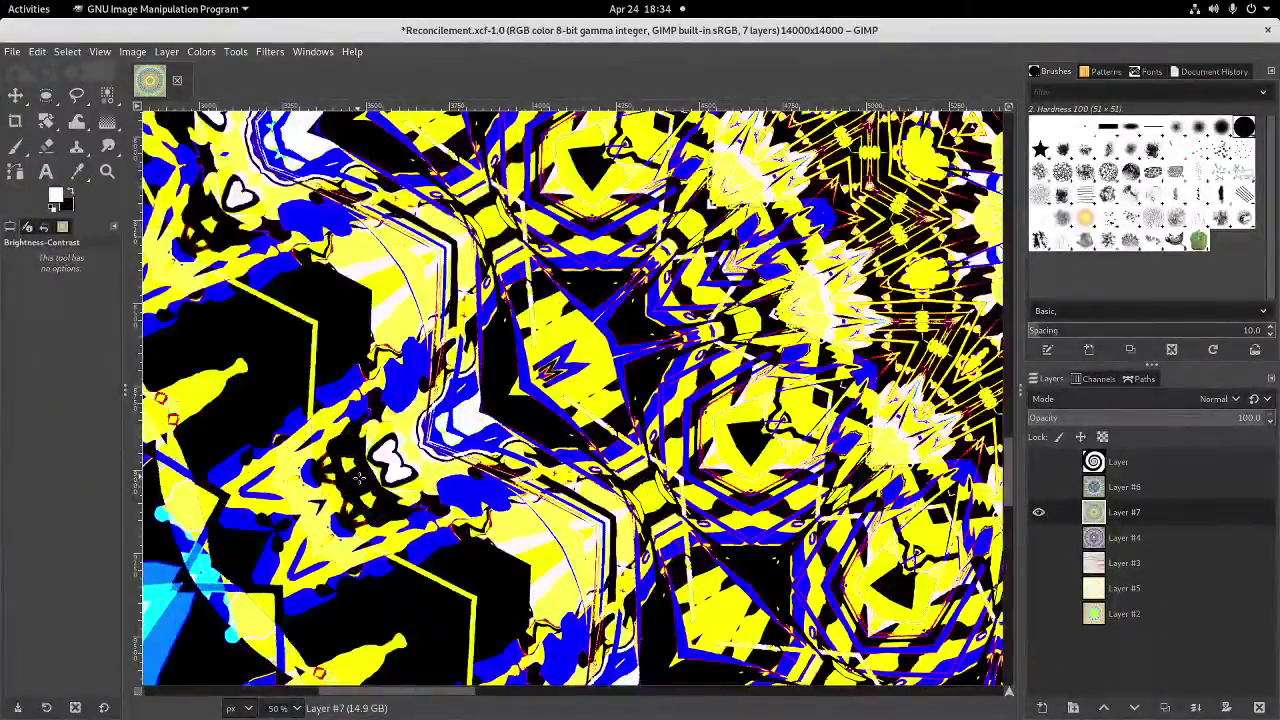
scroll(358, 478, "up", 5)
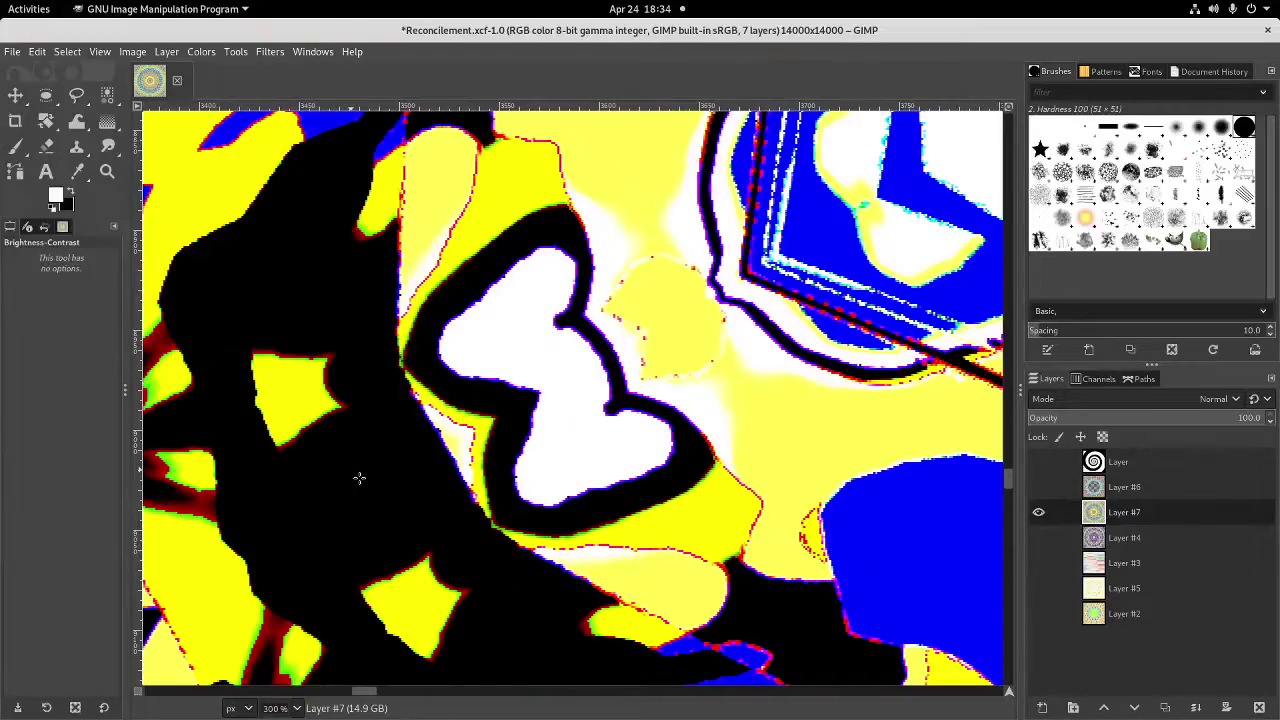
scroll(358, 478, "down", 1)
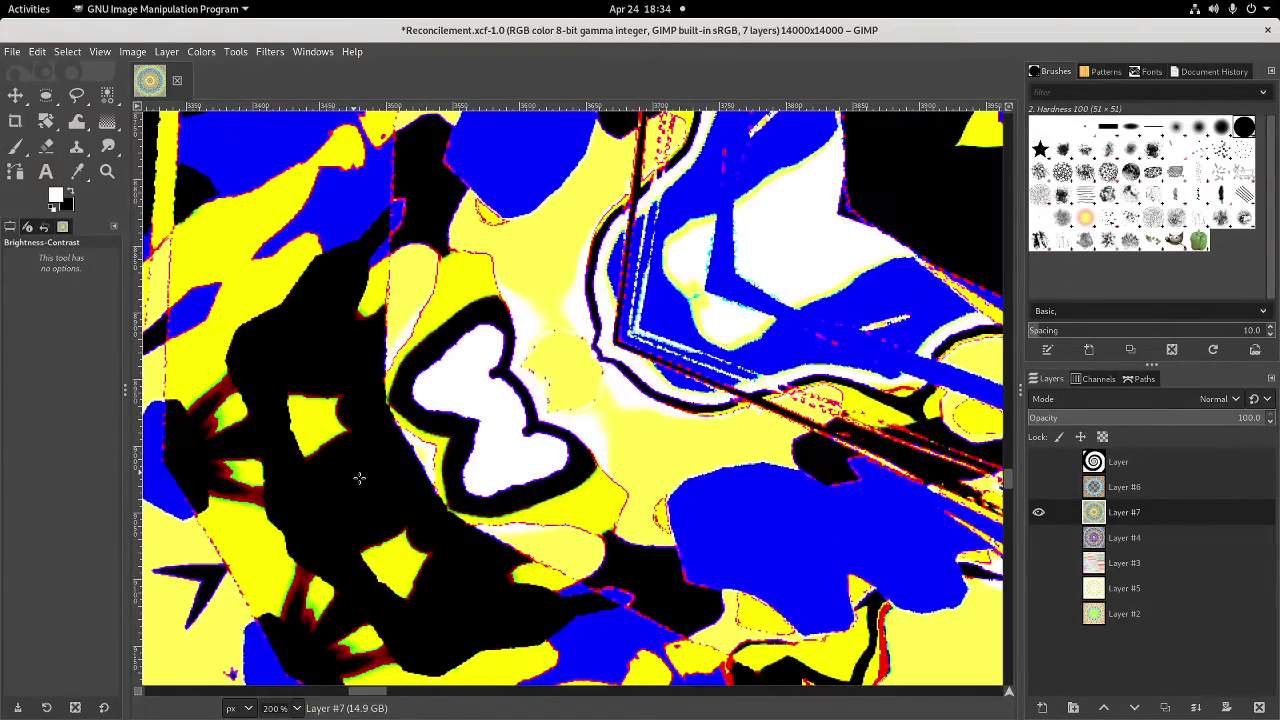
scroll(358, 478, "down", 2)
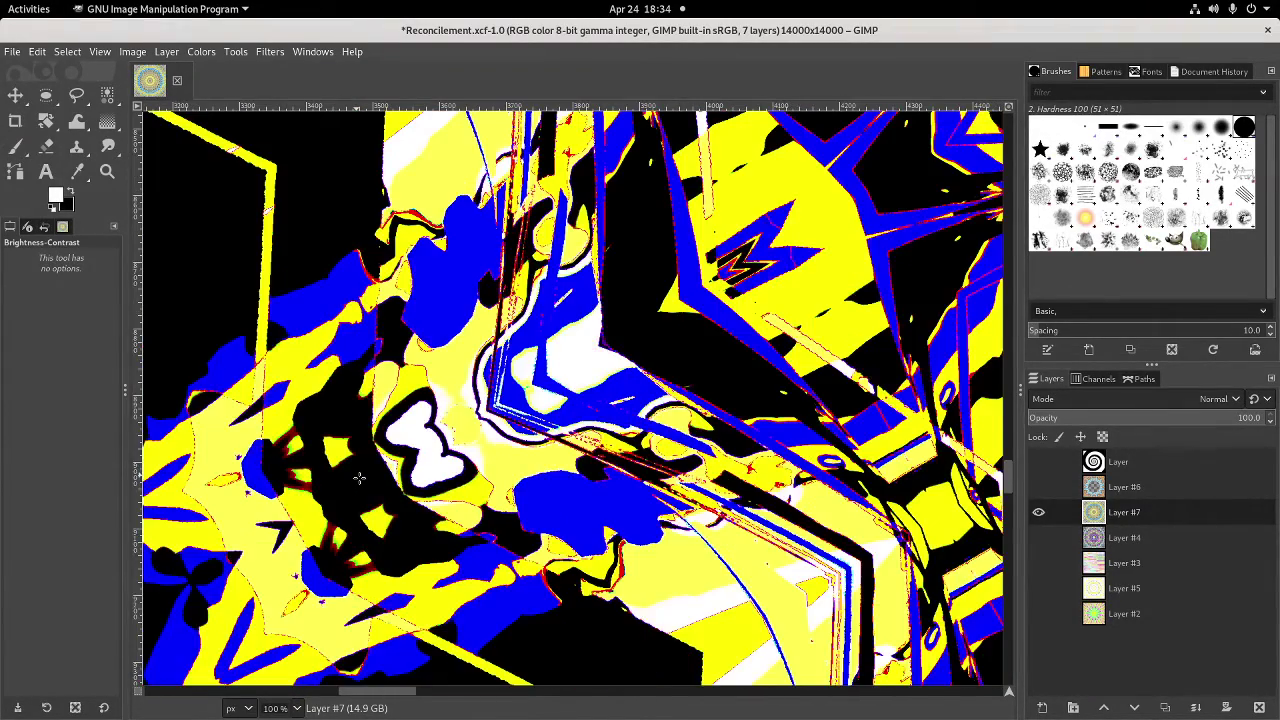
scroll(358, 478, "down", 4)
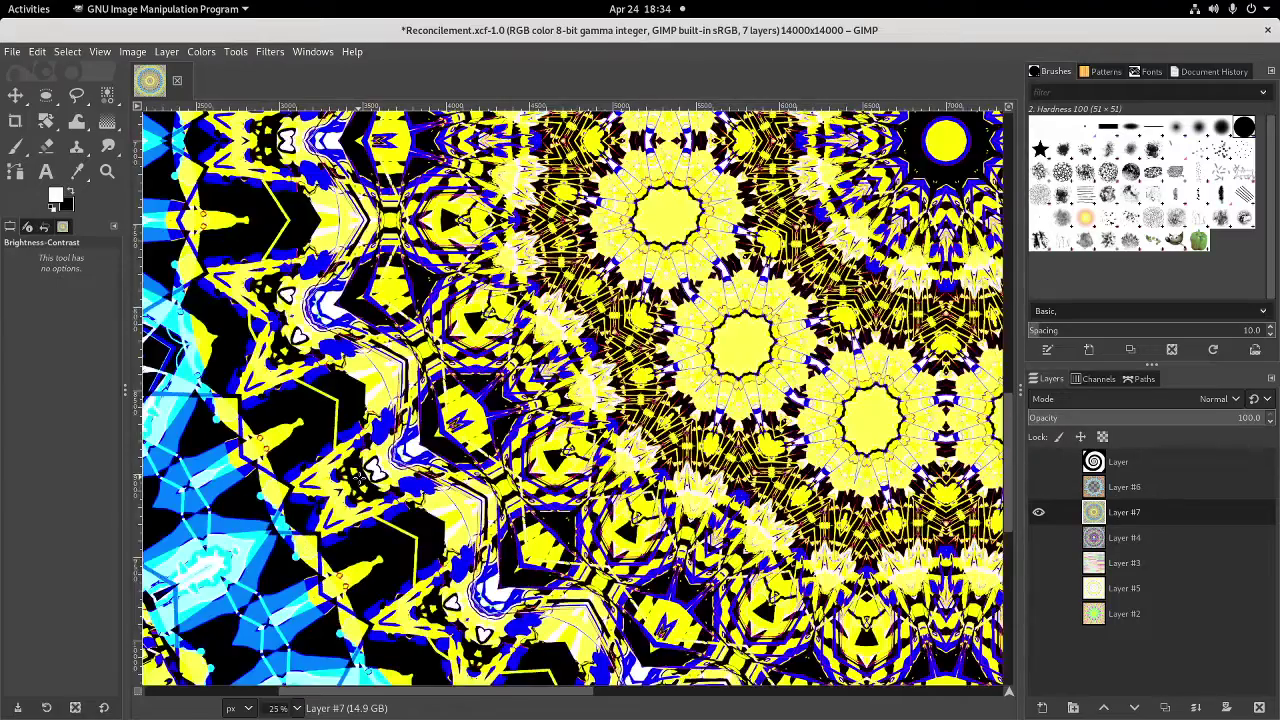
scroll(358, 478, "down", 4)
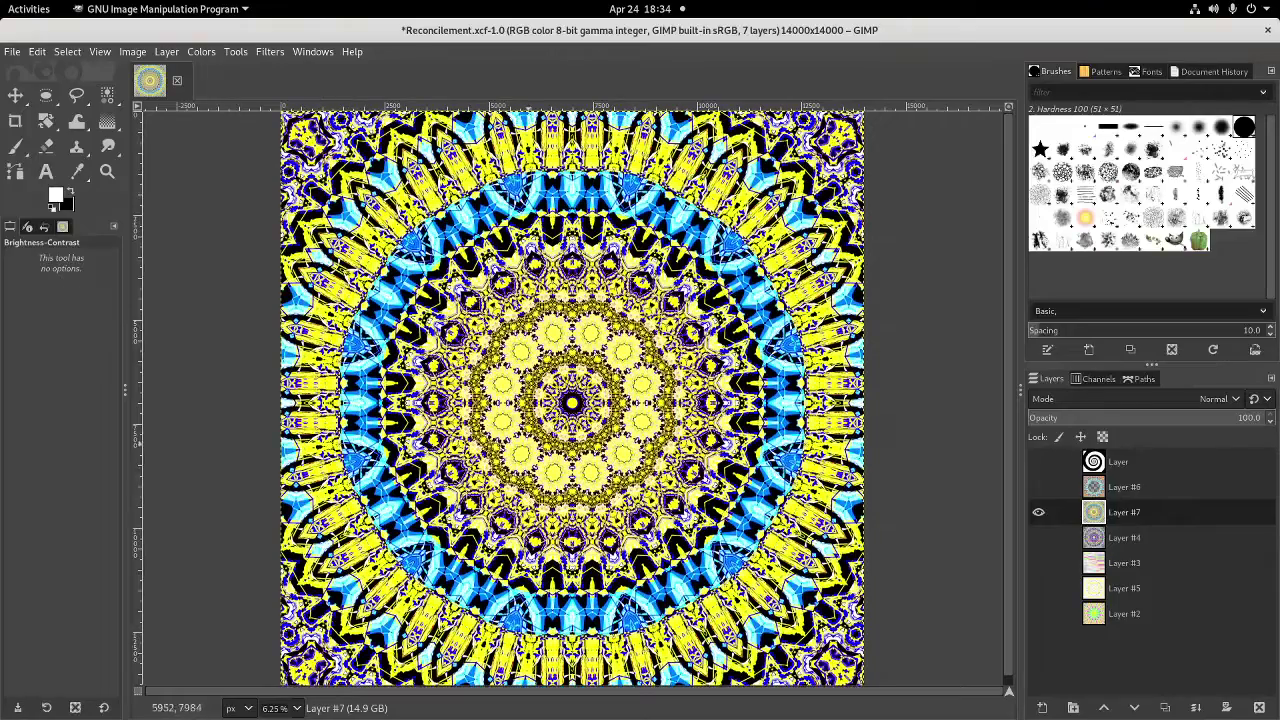
Switch back to Google Chrome and give the Reconcilement submission the description "Made with GIMP"
mouse_move(2, 2)
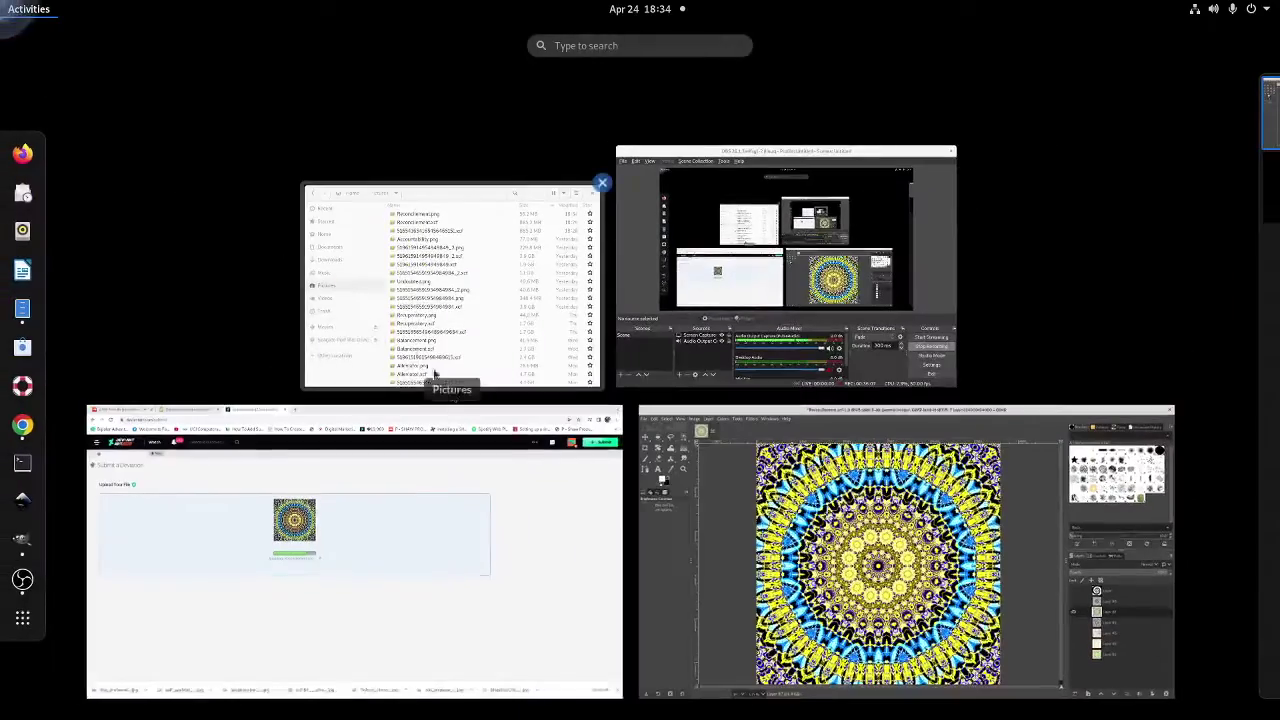
left_click(380, 565)
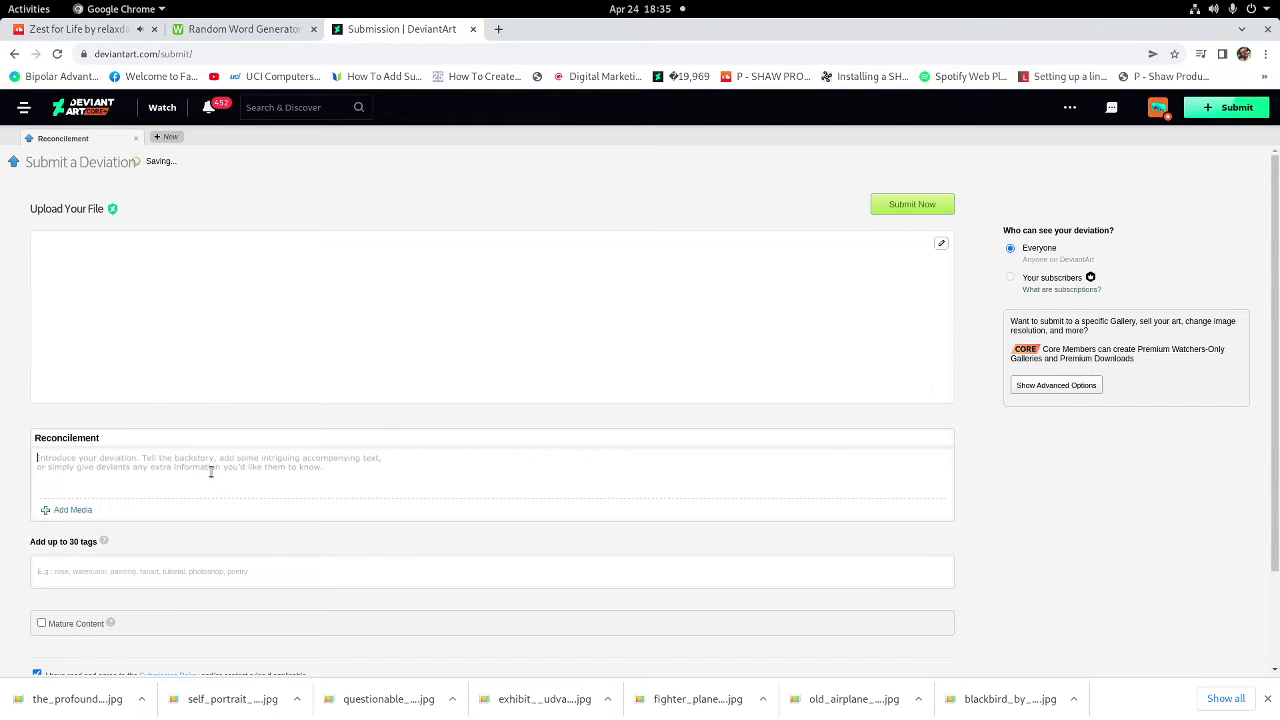
left_click(213, 469)
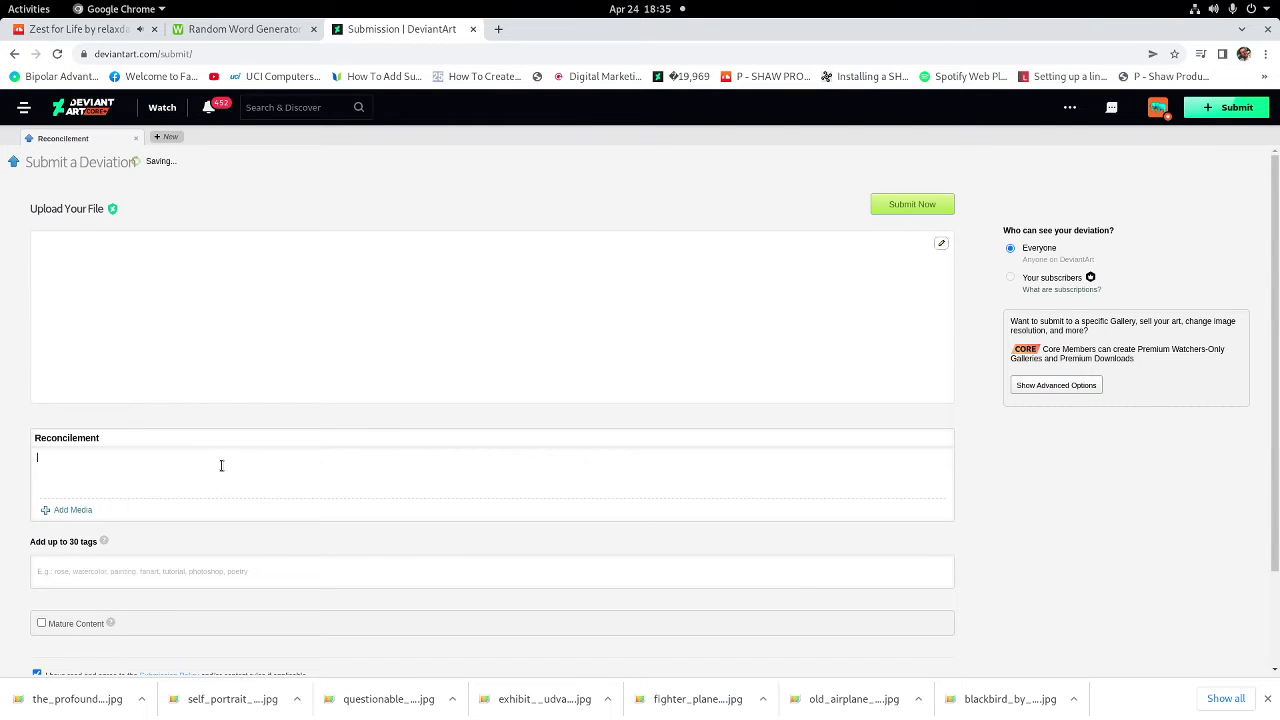
type("Made with GIMP")
Open the artist's own DeviantArt profile from the account options on the submission page
left_click(1158, 107)
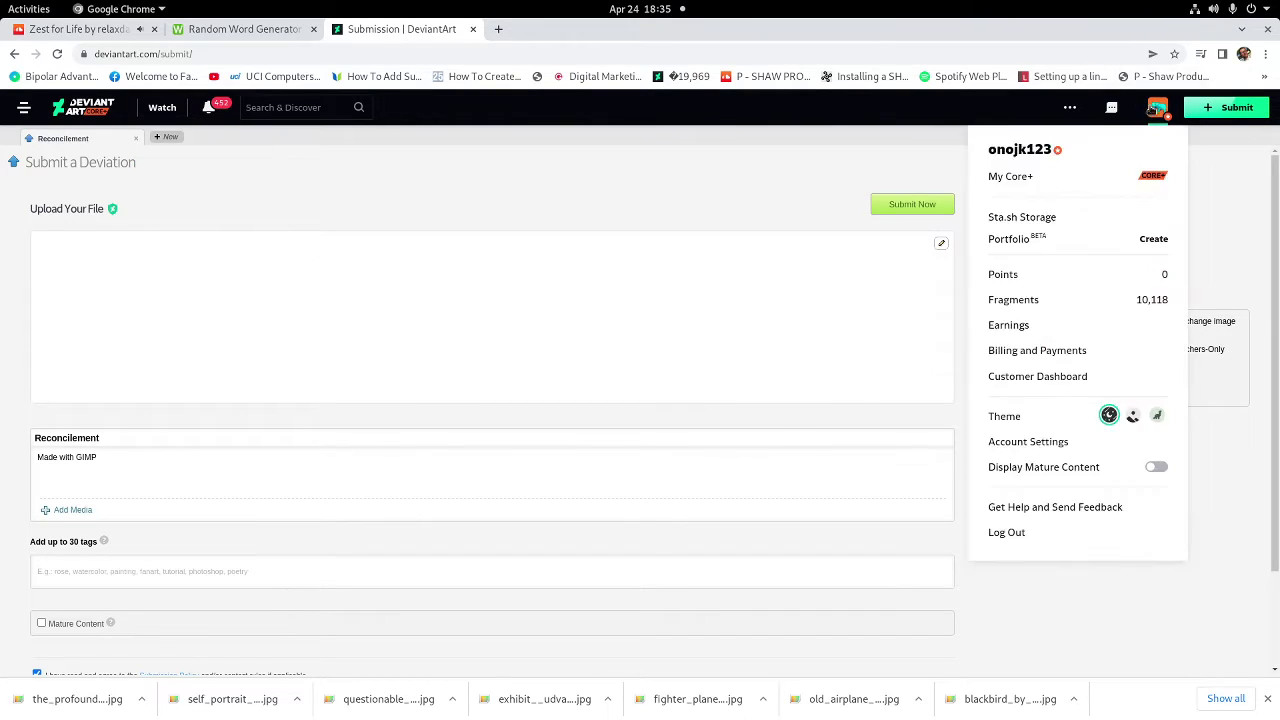
right_click(1040, 148)
key("Escape")
left_click(1040, 148)
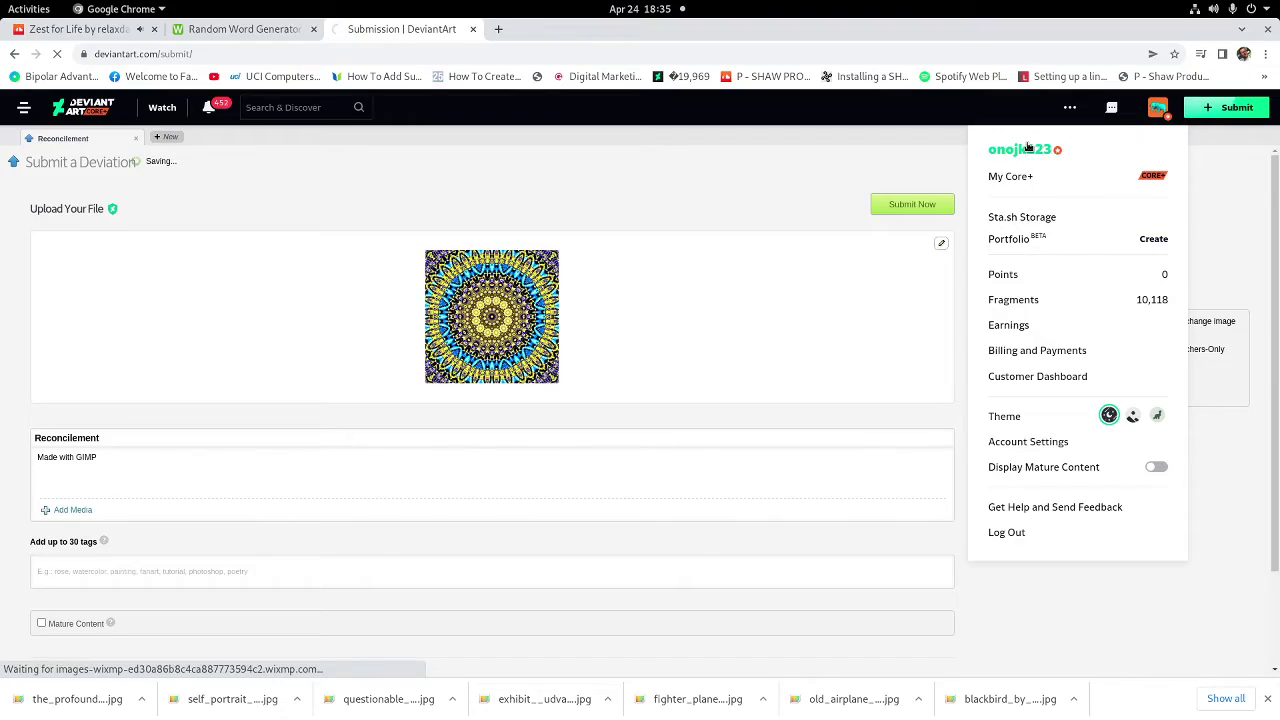
Return to an empty submission page and try to upload Reconcilement.png from the recent files again
left_click(14, 54)
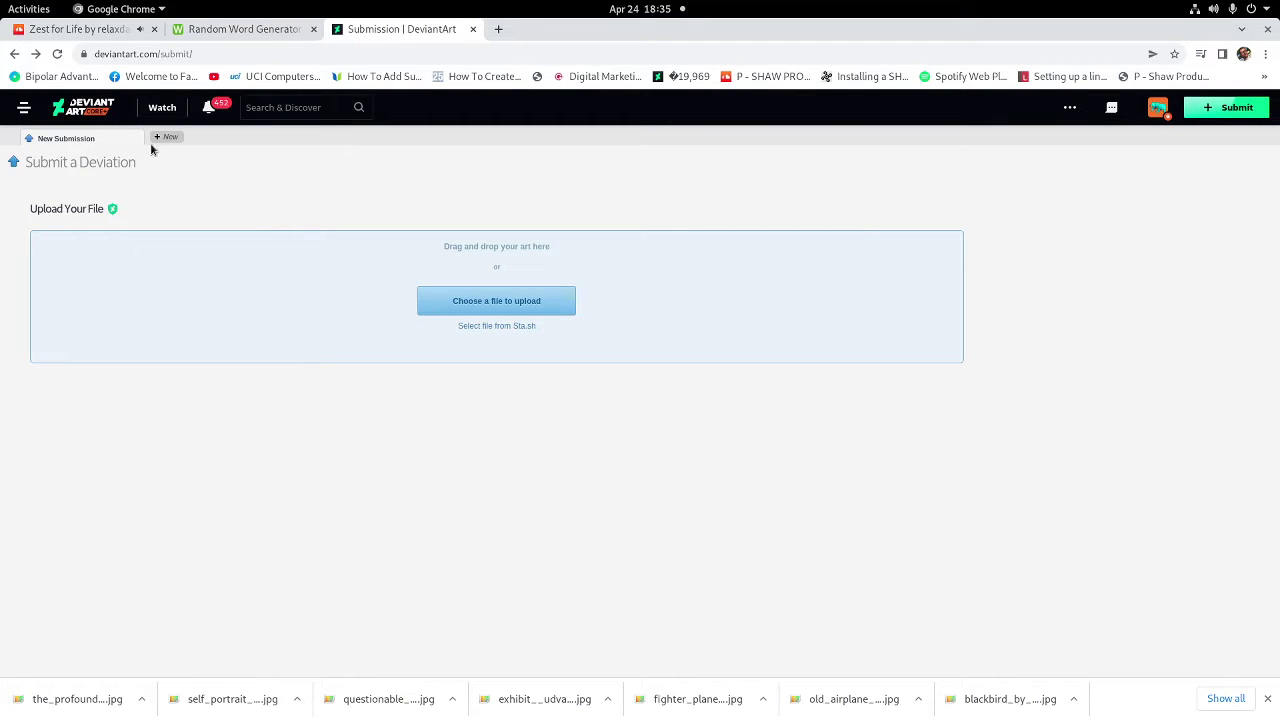
left_click(463, 297)
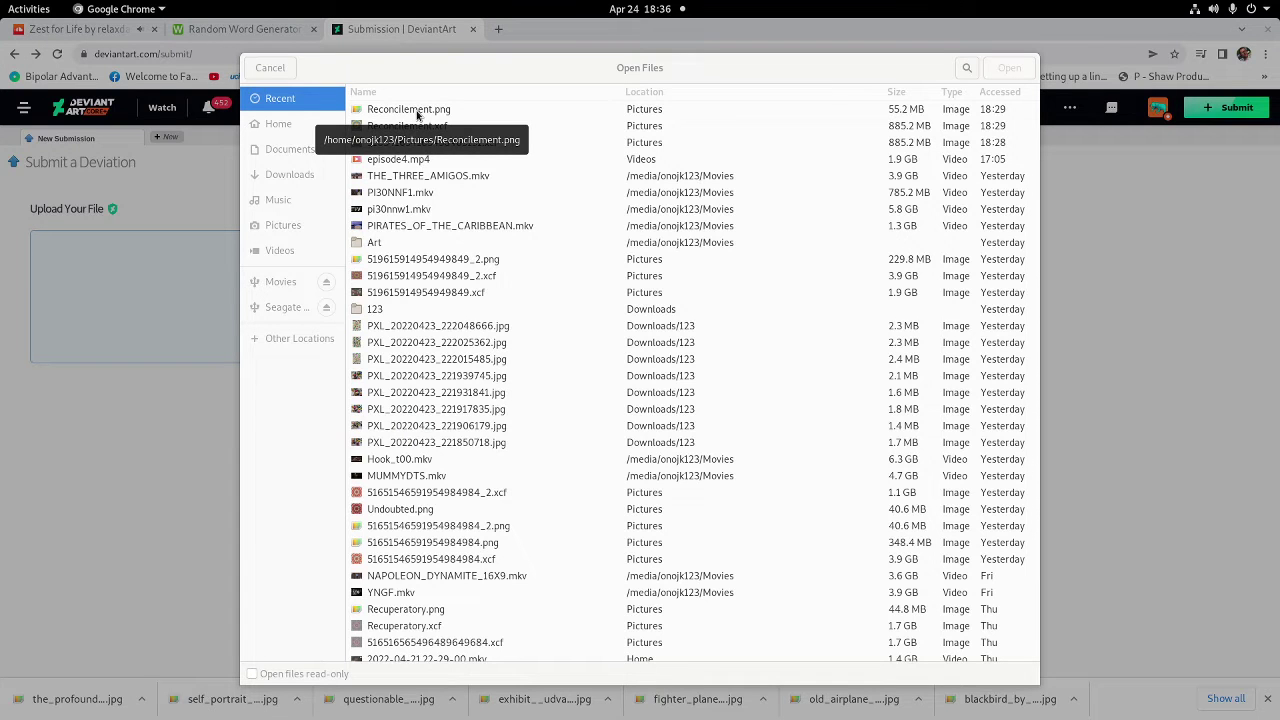
left_click(418, 112)
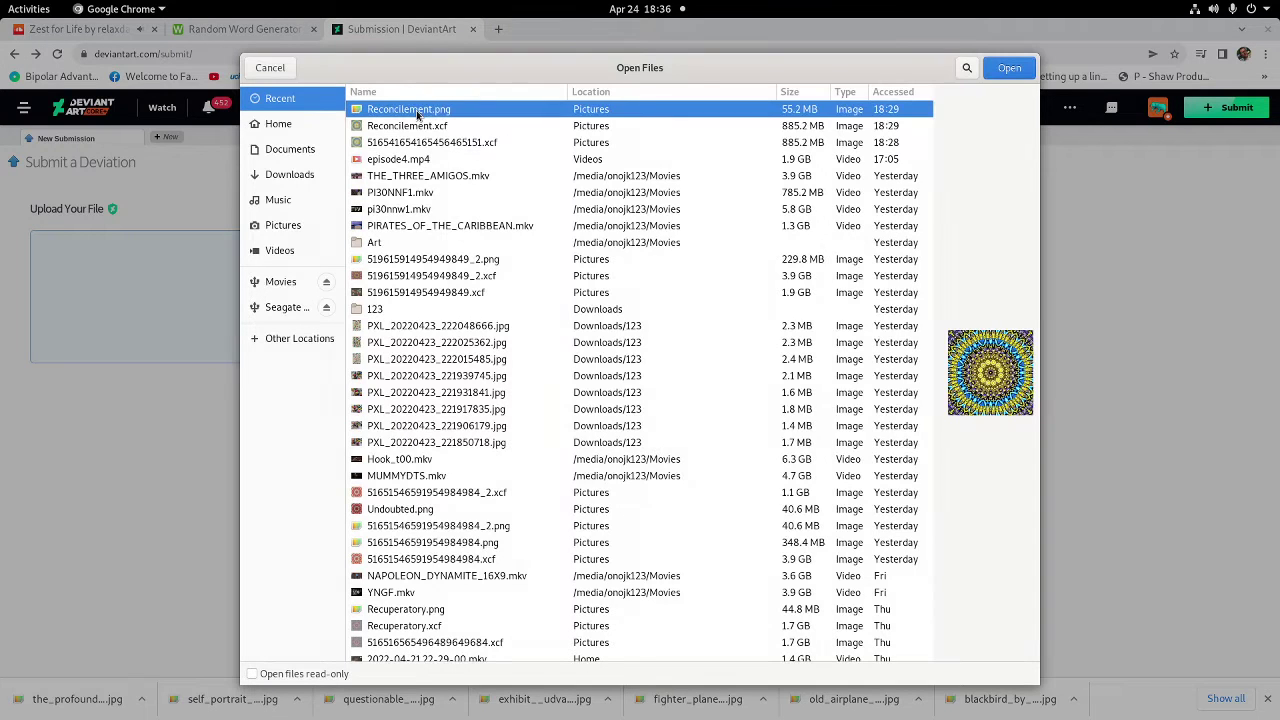
left_click(1010, 68)
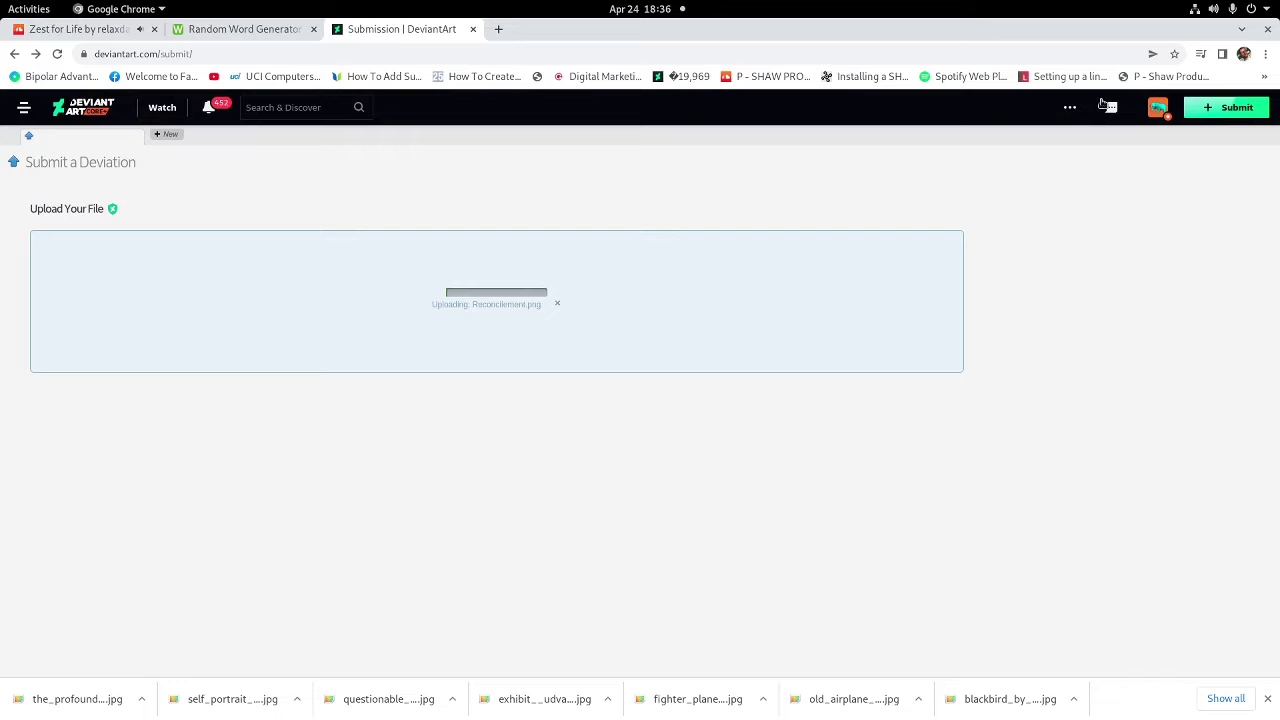
Open the artist's profile in a separate tab, dismiss the upload error, and reopen the saved Reconcilement submission
right_click(1157, 108)
left_click(1160, 118)
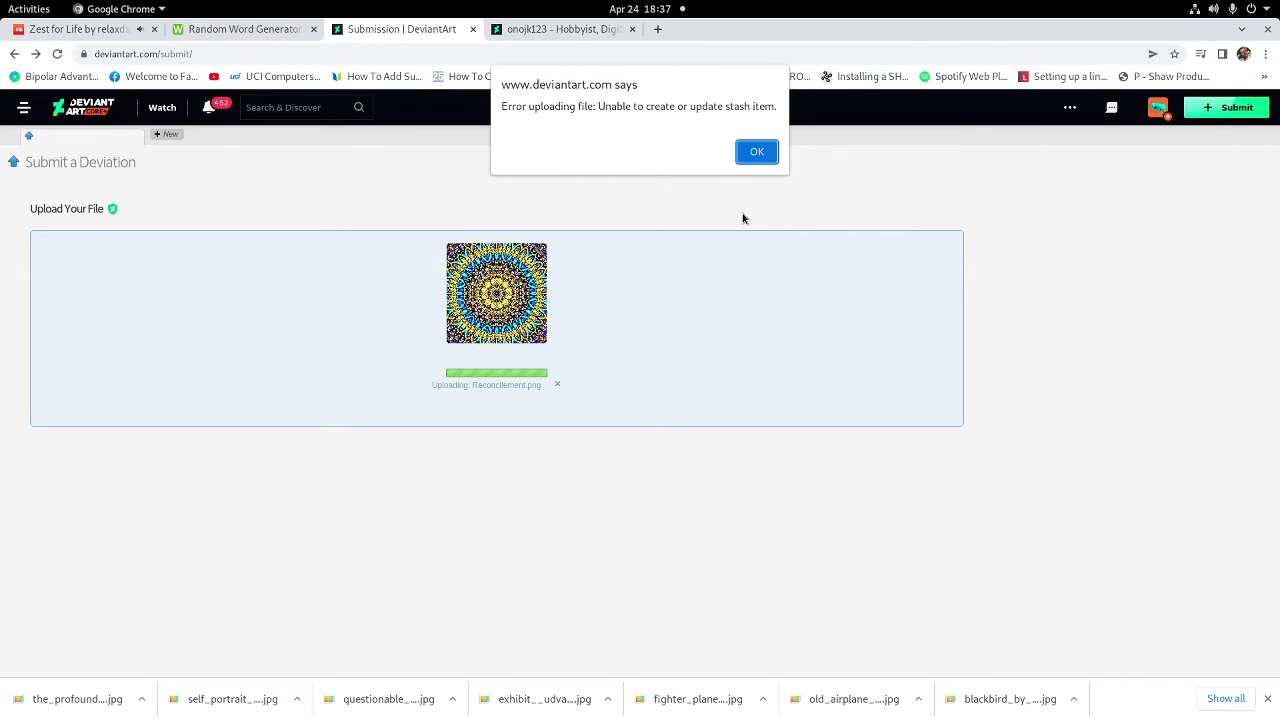
left_click(755, 155)
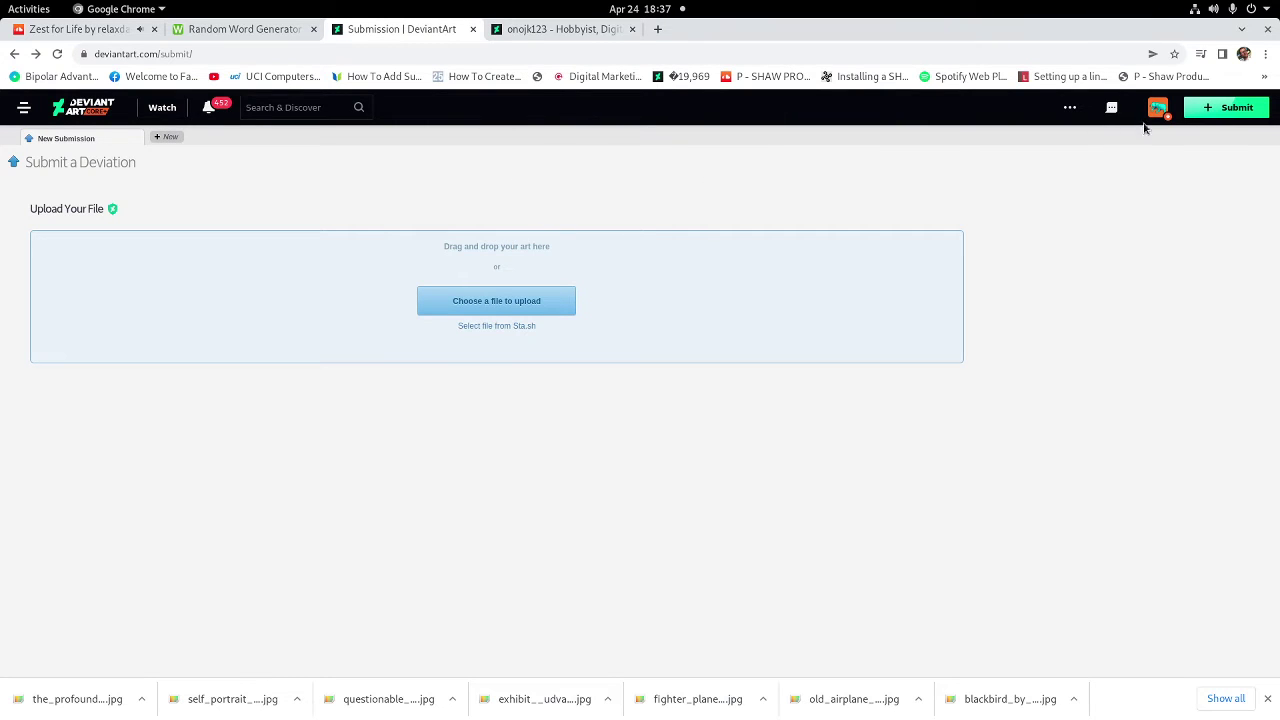
left_click(1000, 147)
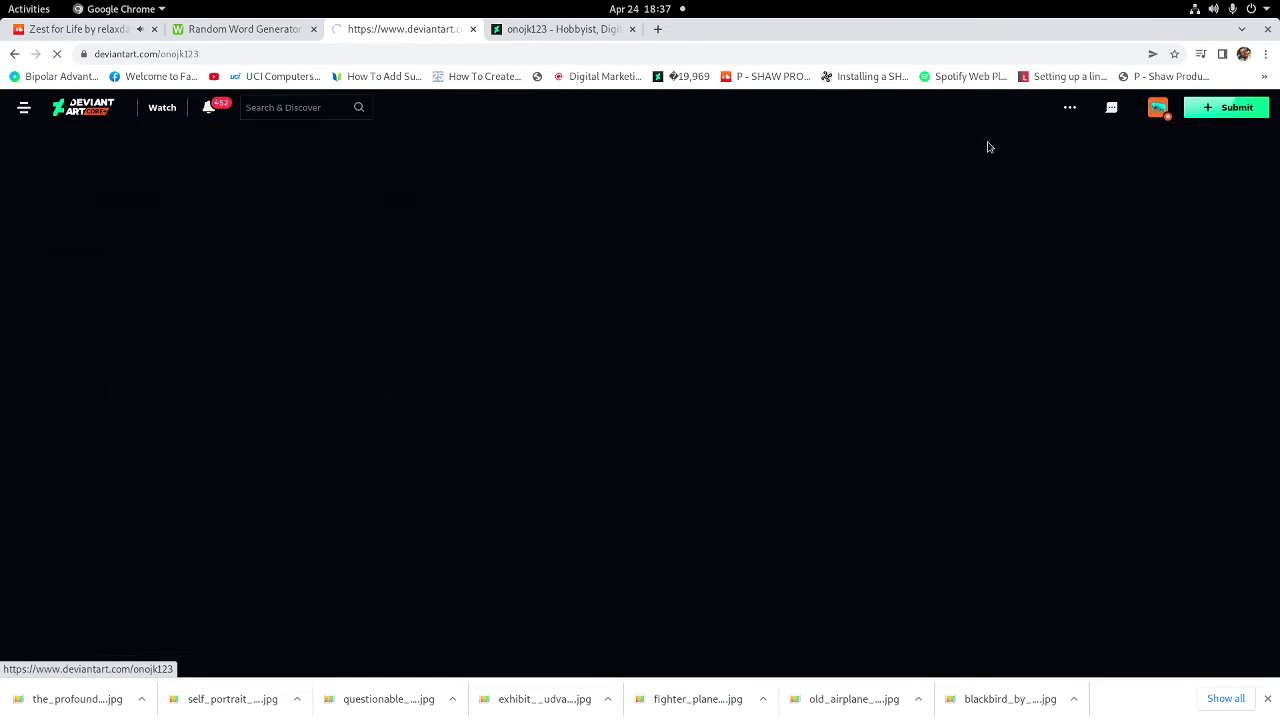
left_click(1220, 107)
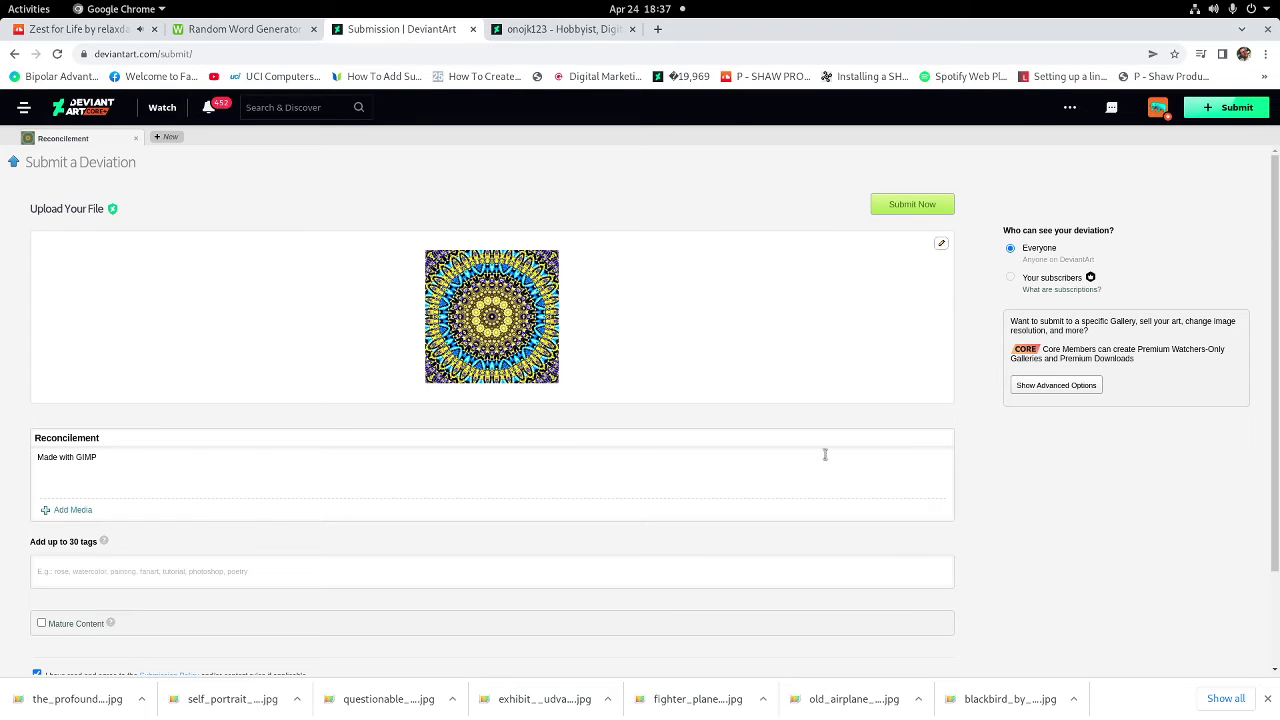
scroll(790, 350, "down", 2)
scroll(771, 348, "up", 2)
Open the first deviation in the profile's Featured Gallery, Accountability, and copy its full set of tags
left_click(562, 30)
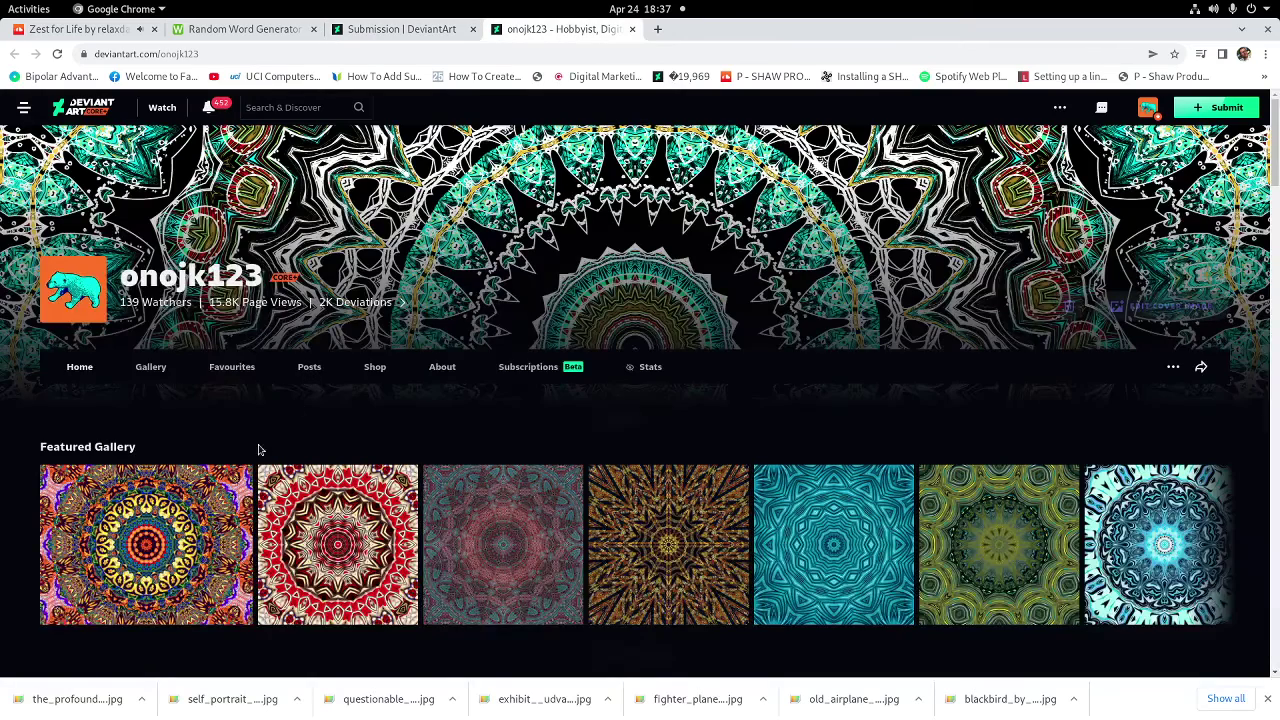
left_click(146, 550)
scroll(600, 285, "down", 5)
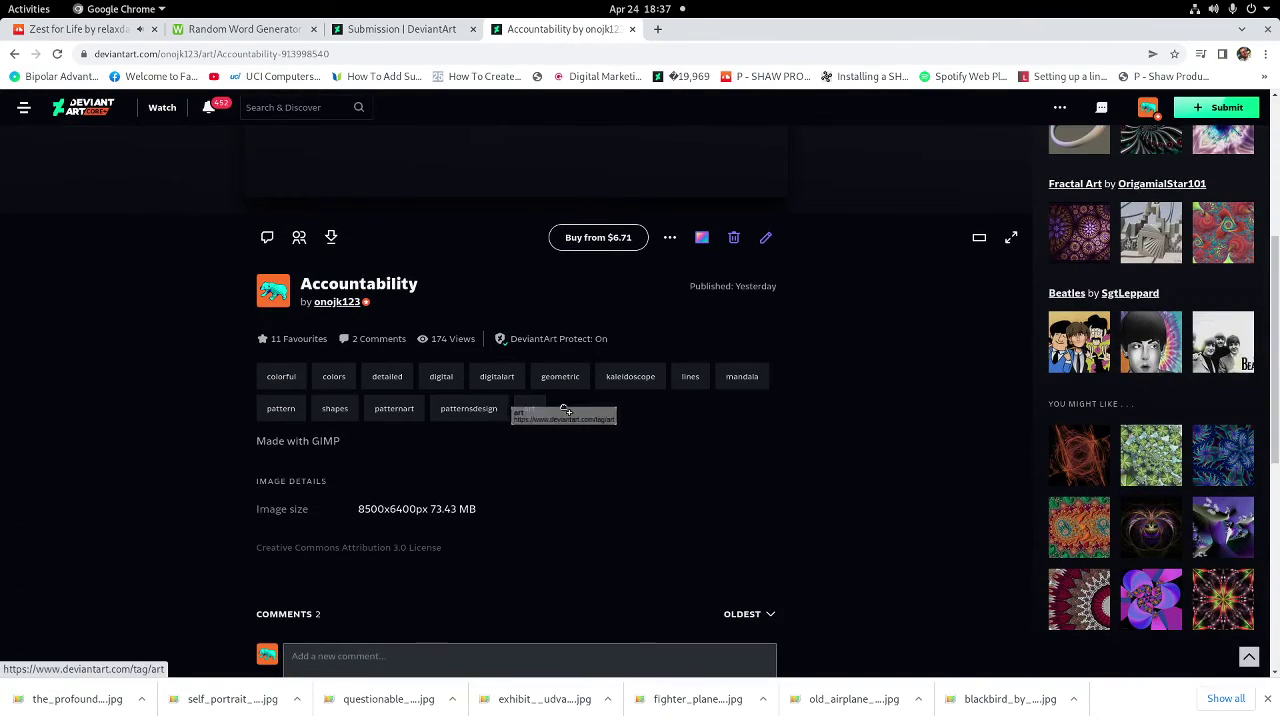
left_click_drag(563, 409, 266, 378)
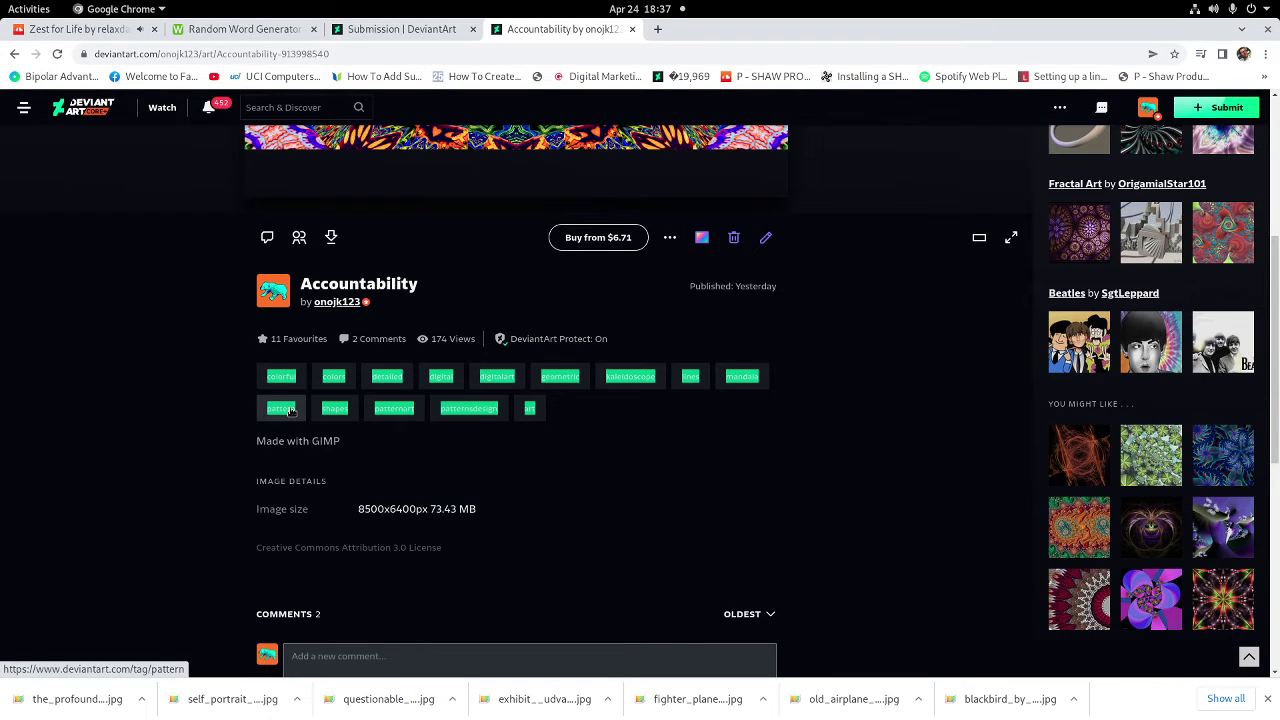
Tag the Reconcilement submission with the copied tags: colorful, colors, detailed, digital, digitalart, geometric, kaleidoscope, lines, mandala, pattern, shapes, patternart, patternsdesign and art
left_click(386, 30)
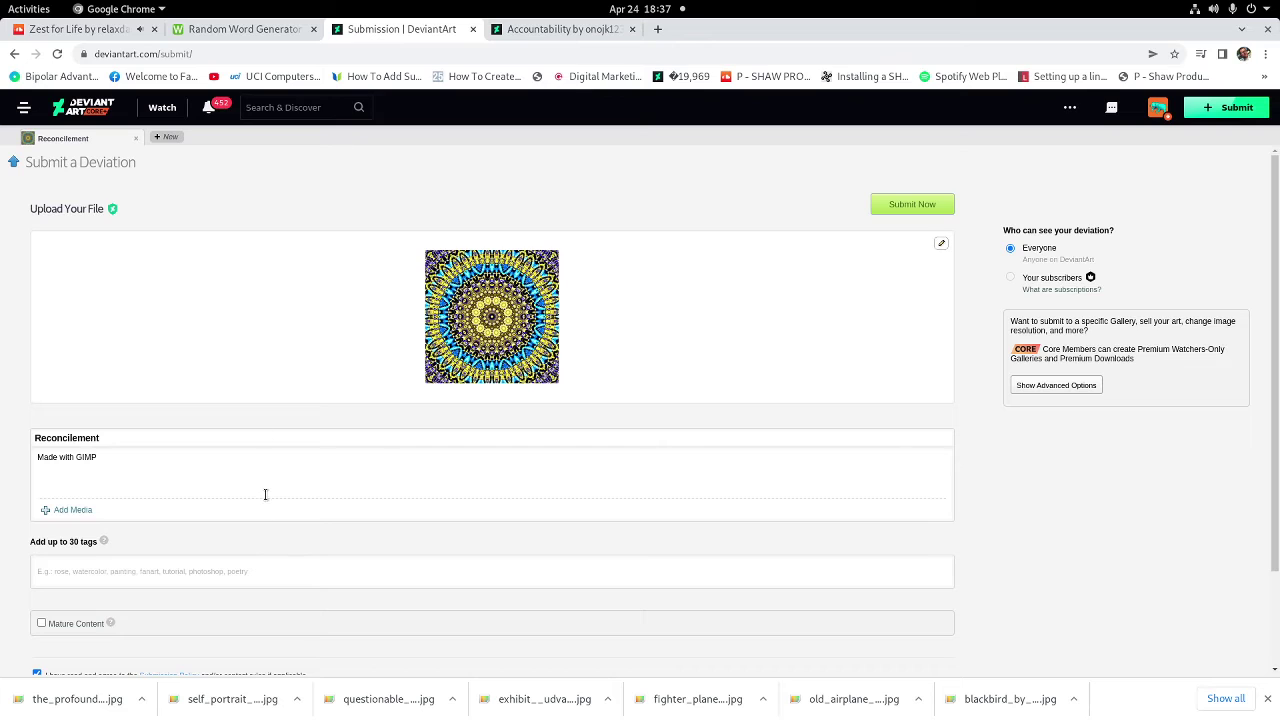
left_click(104, 571)
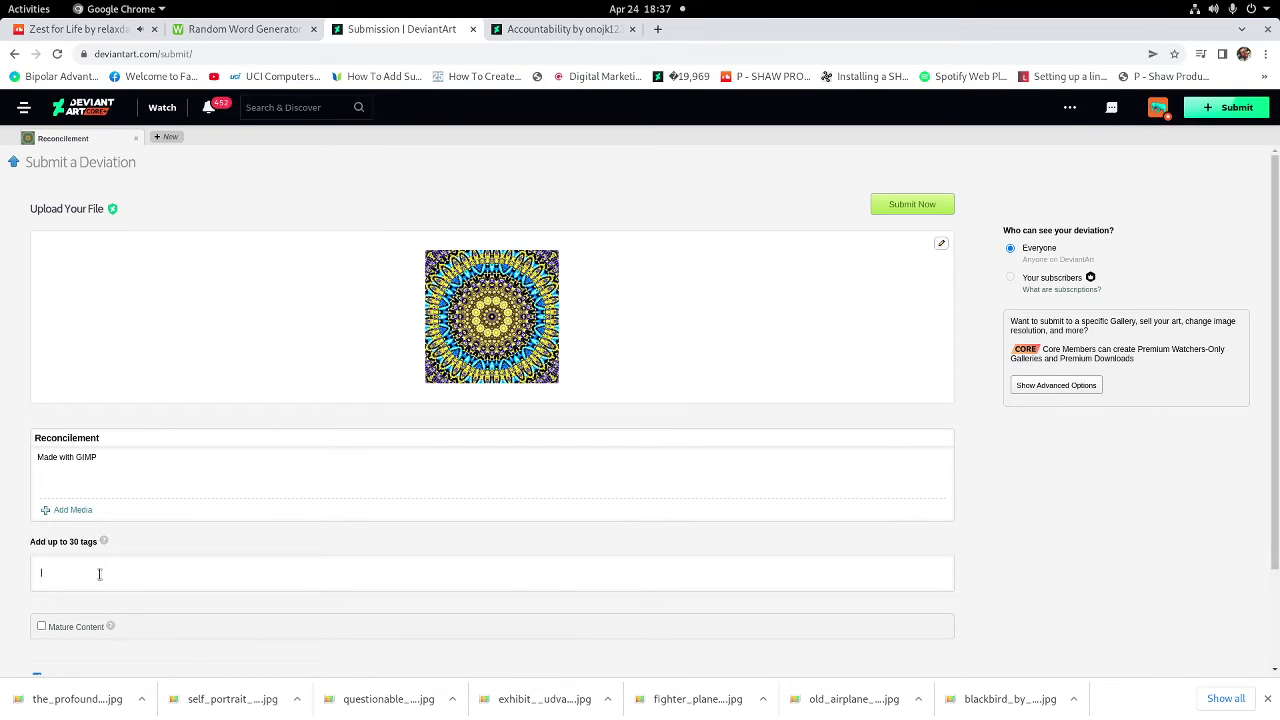
type("colorful colors detailed digital digitalart geometric kaleidoscope lines mandala pattern shapes patternart patterndesign art")
left_click(1013, 521)
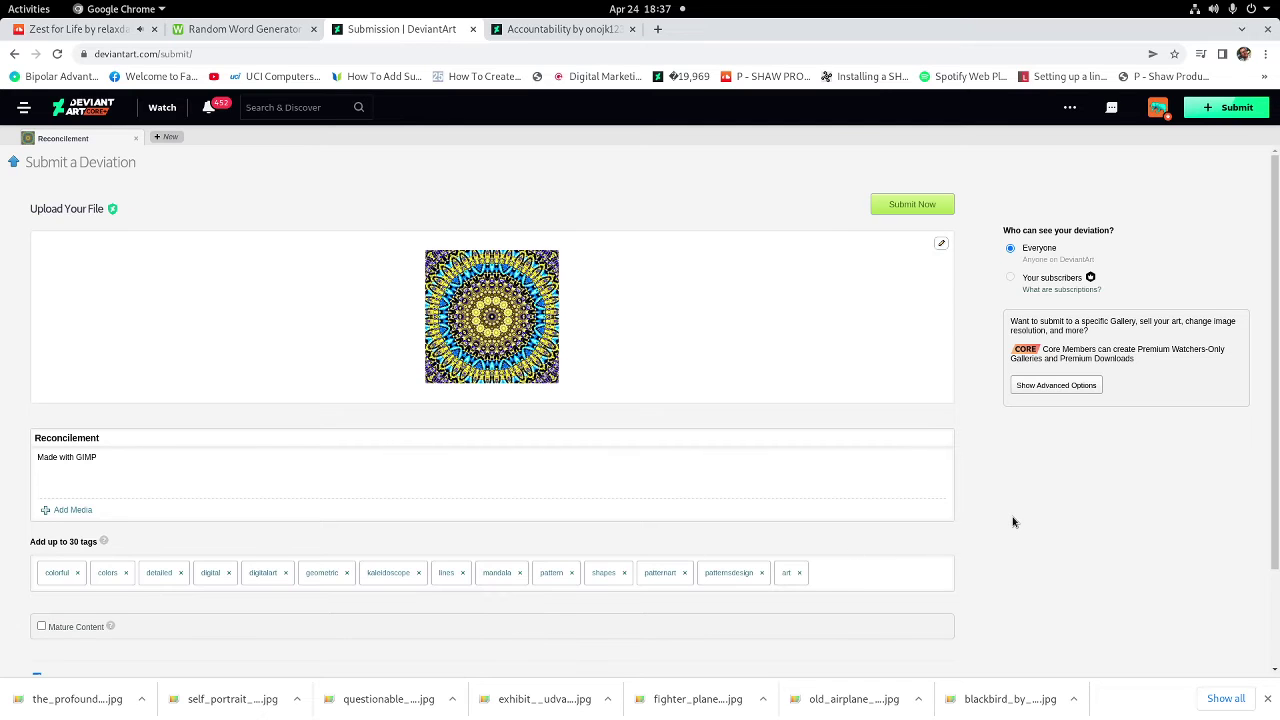
Show the submission's advanced options and set the image display size to Original (14000 × 14000 pixels)
scroll(1017, 517, "down", 3)
scroll(1049, 463, "up", 3)
left_click(1058, 386)
left_click(530, 393)
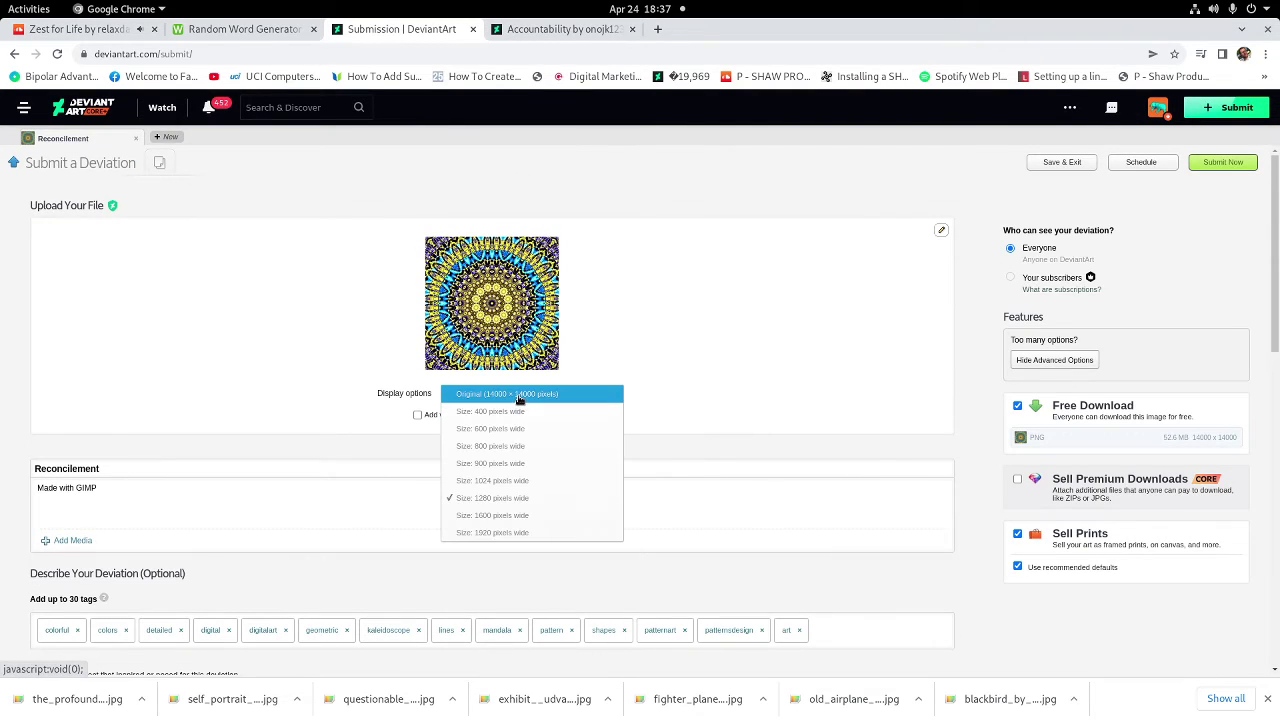
left_click(505, 397)
Add the deviation to the Full Frame Patterns gallery in addition to Featured and submit it for publishing
scroll(703, 378, "down", 8)
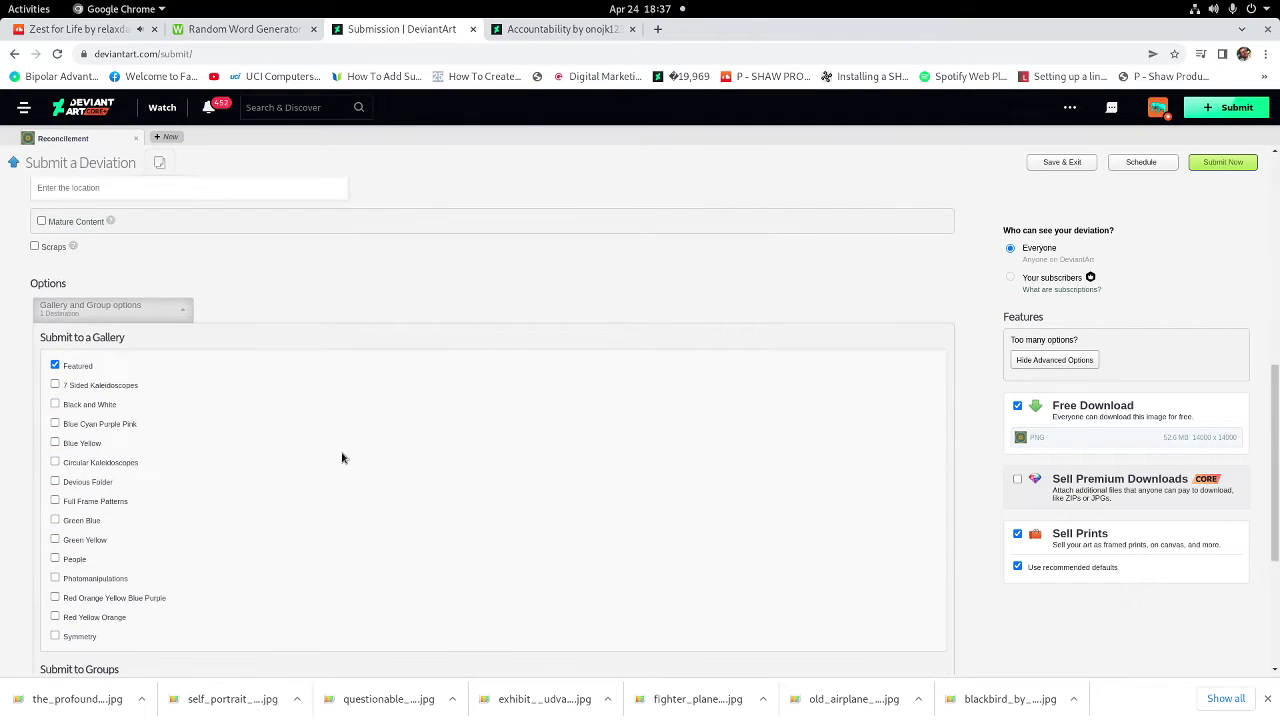
left_click(55, 501)
scroll(400, 460, "down", 4)
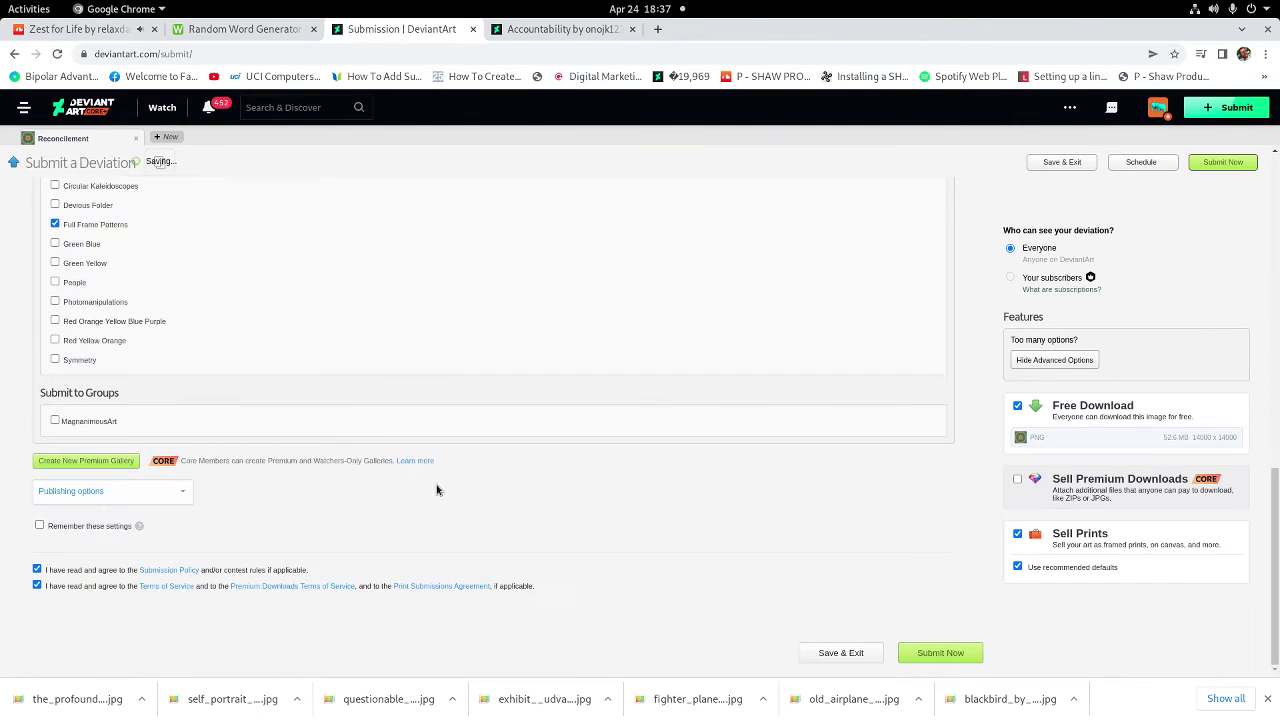
scroll(1214, 586, "up", 12)
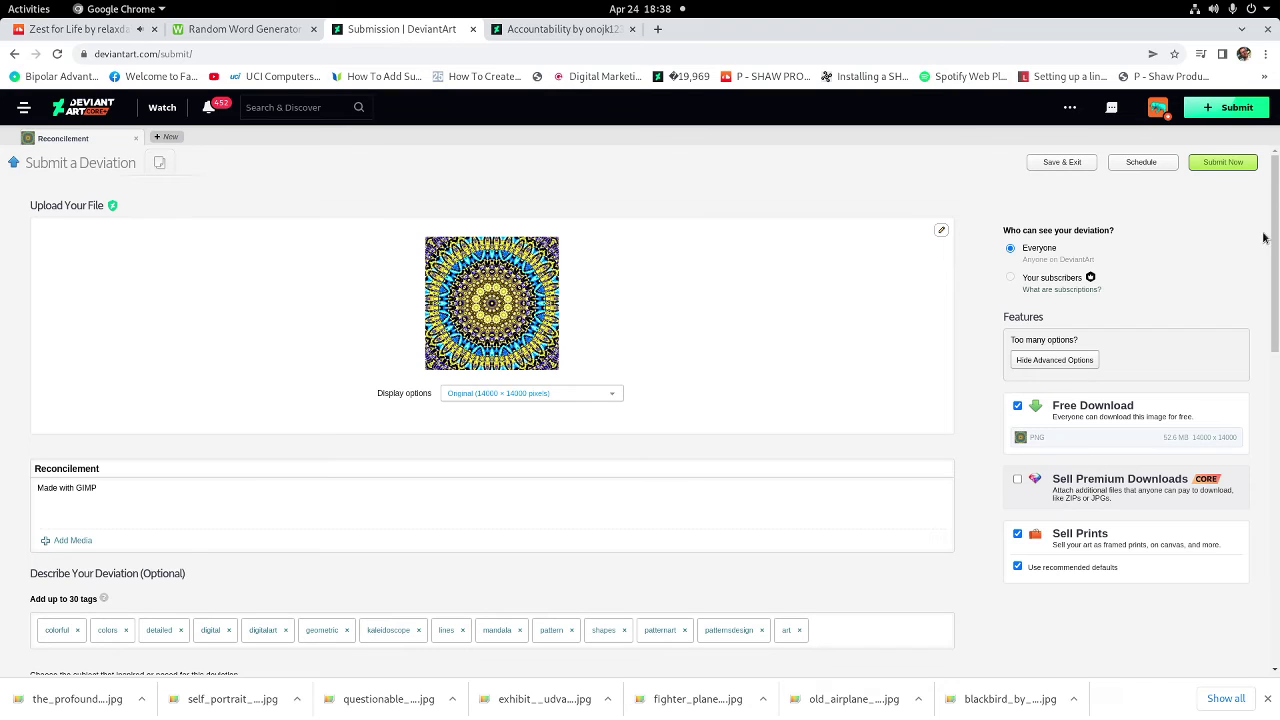
left_click(1224, 164)
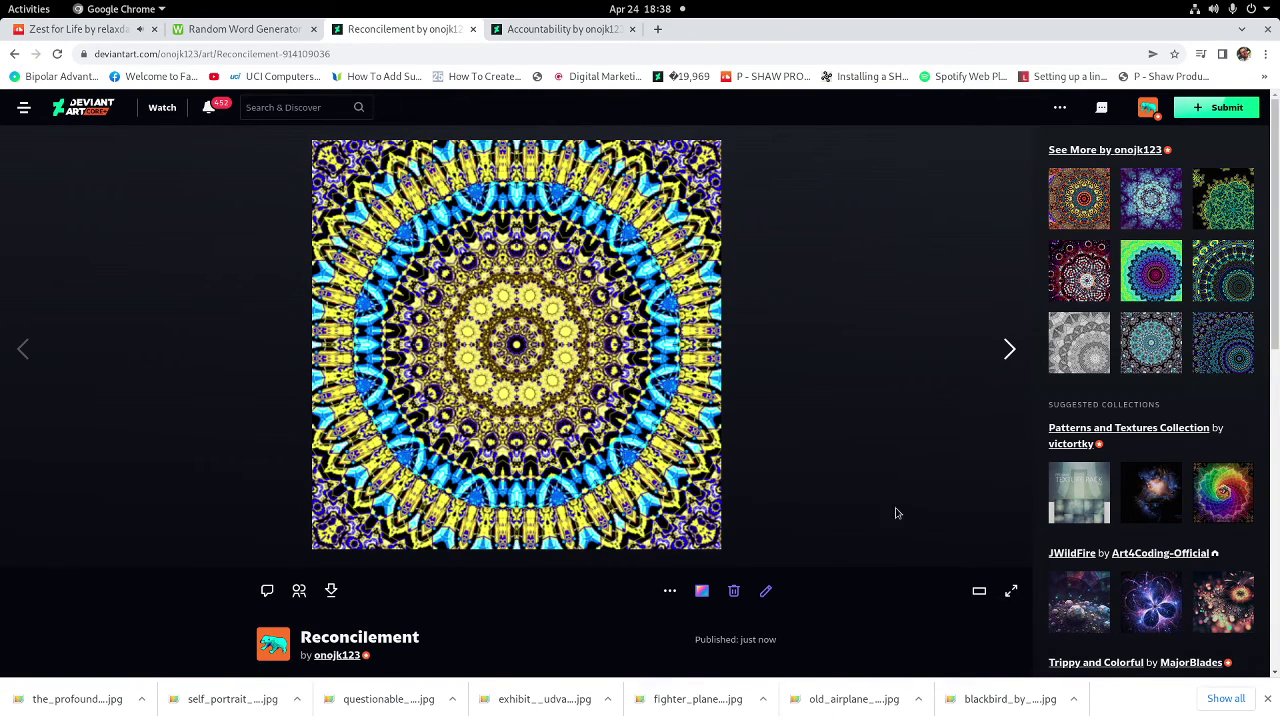
Examine the published Reconcilement image enlarged and at full resolution, ending on the whole-image view
left_click(569, 380)
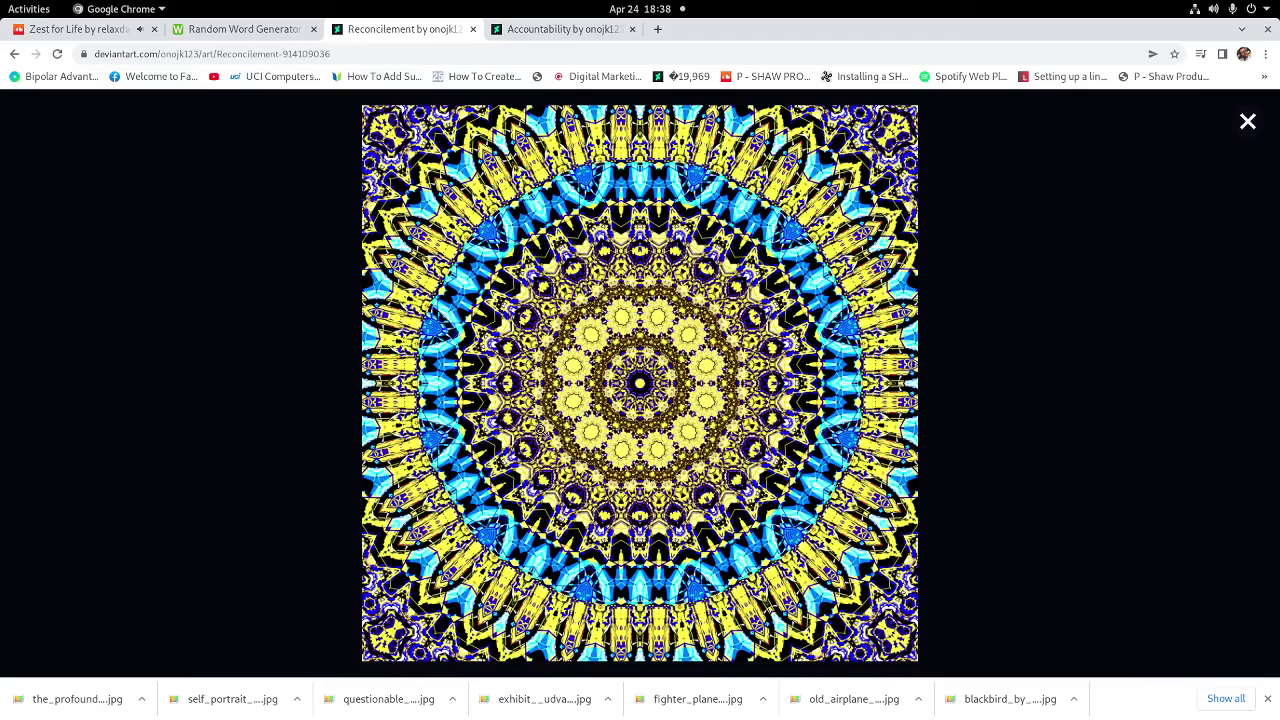
left_click(150, 556)
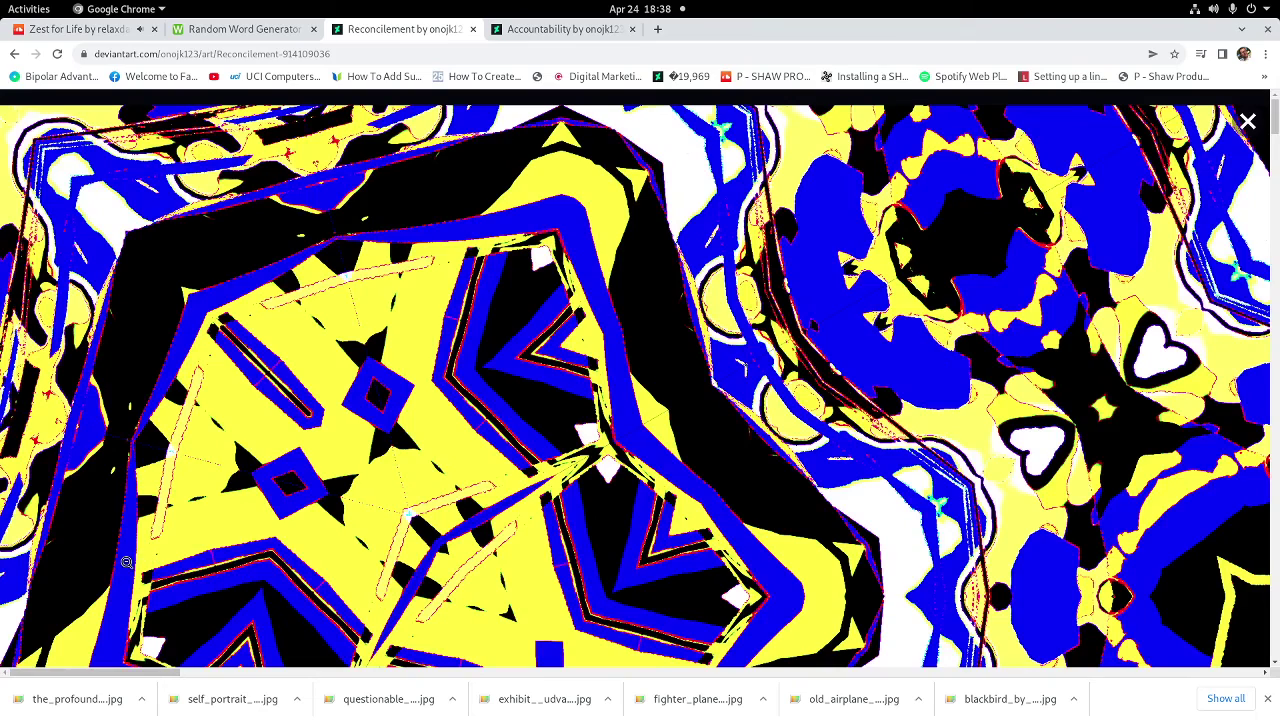
left_click(362, 541)
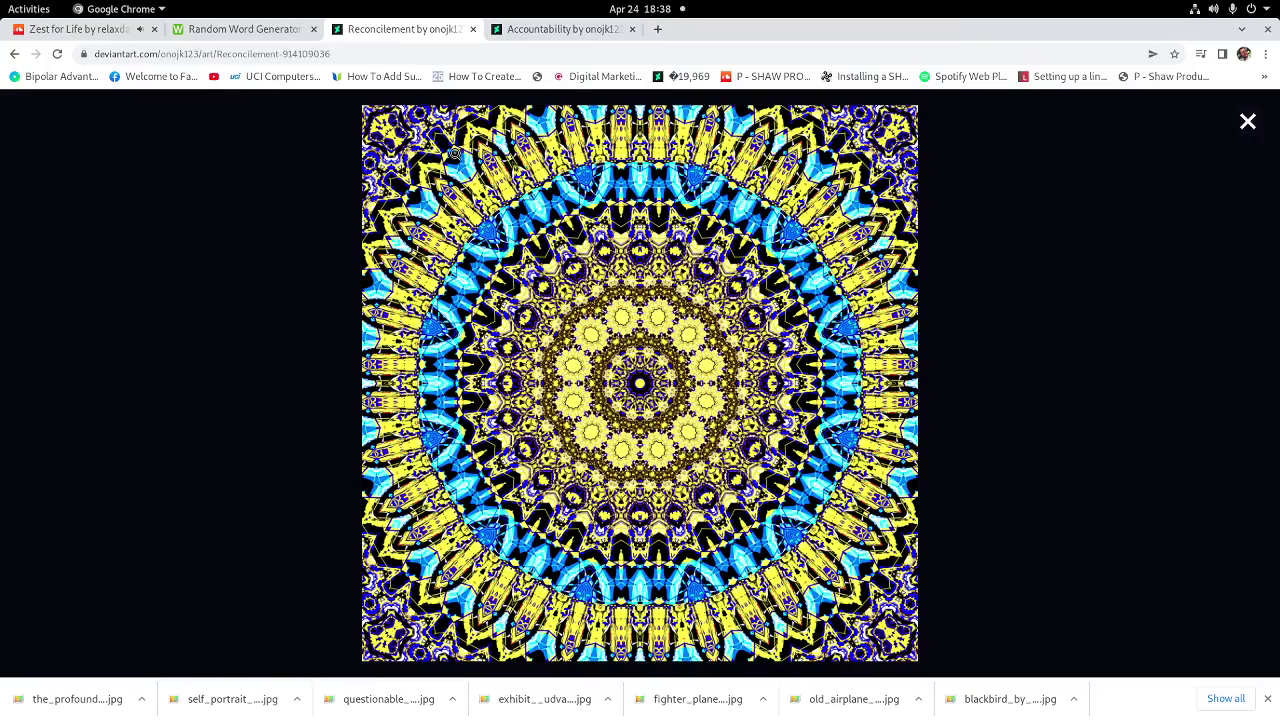
key("super")
left_click(905, 335)
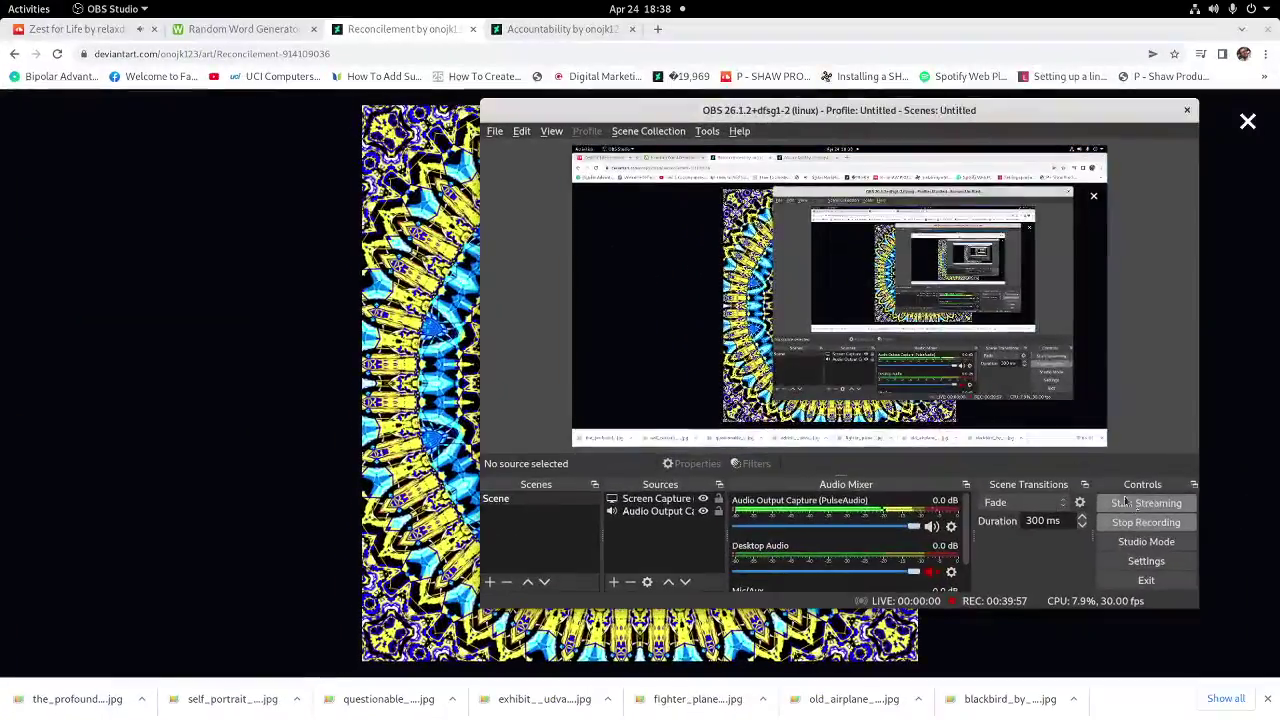